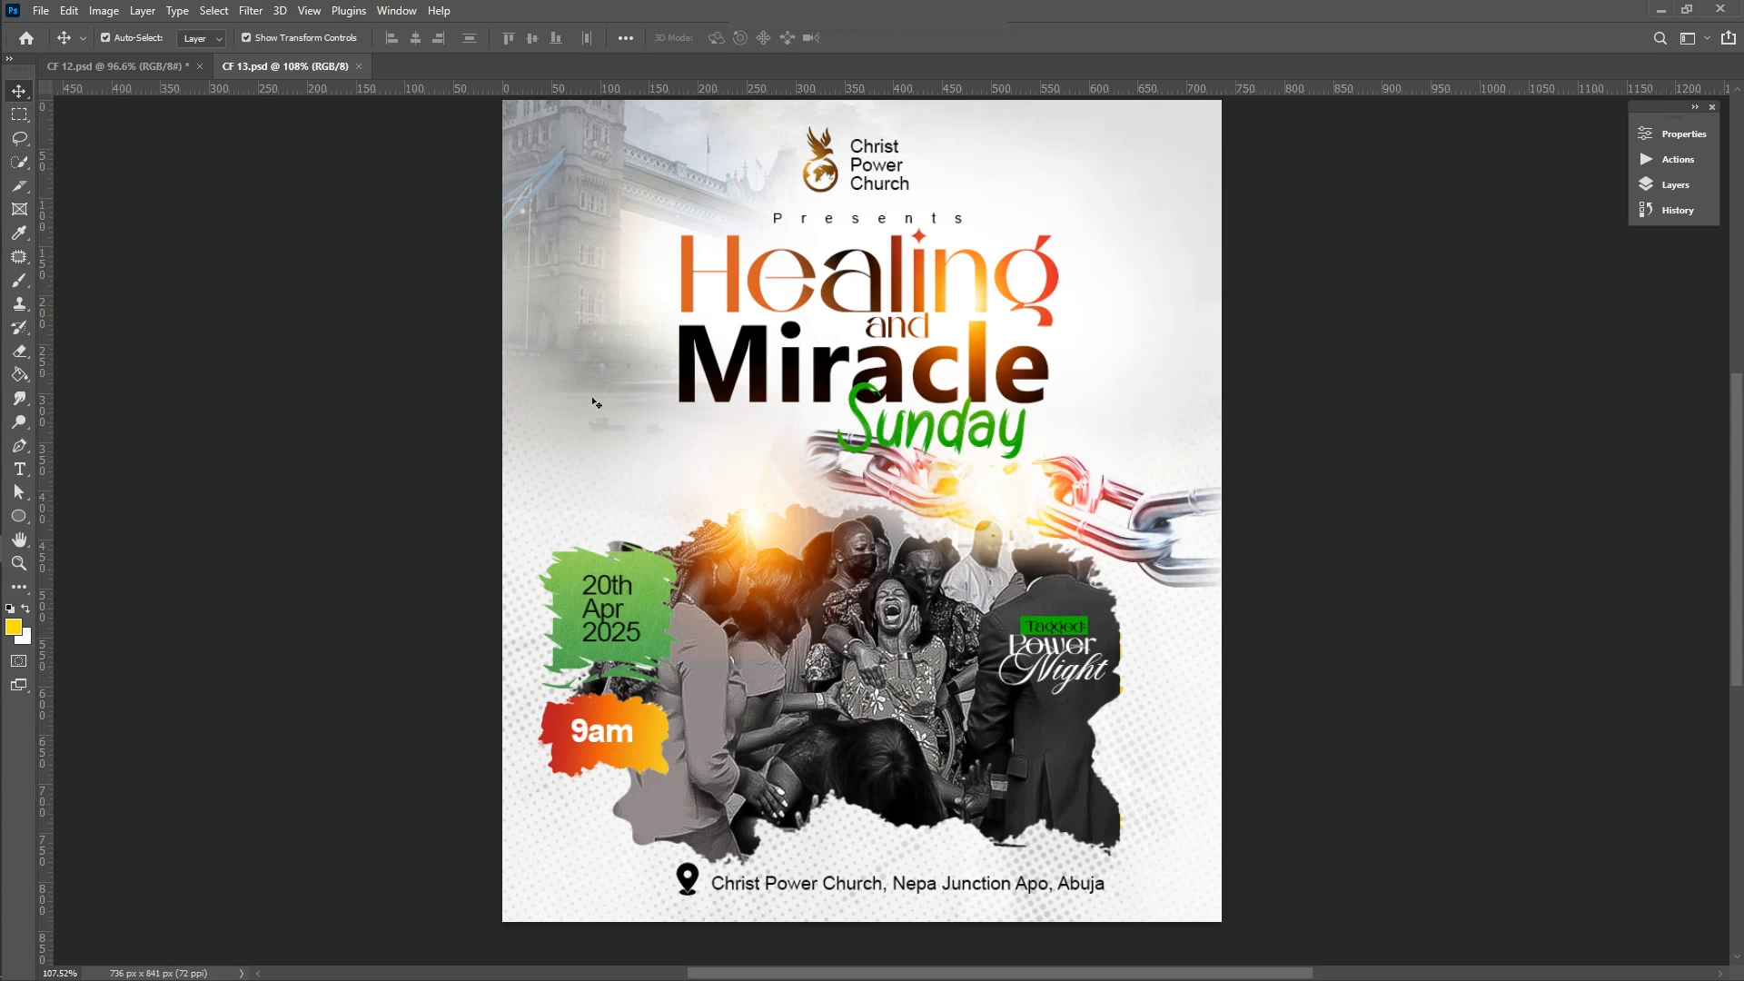
Step: Review the finished flyer designs in CF 12.psd and CF 13.psd
{"action": "scroll", "coordinate": [595, 403], "scroll_direction": "up", "scroll_amount": 1}
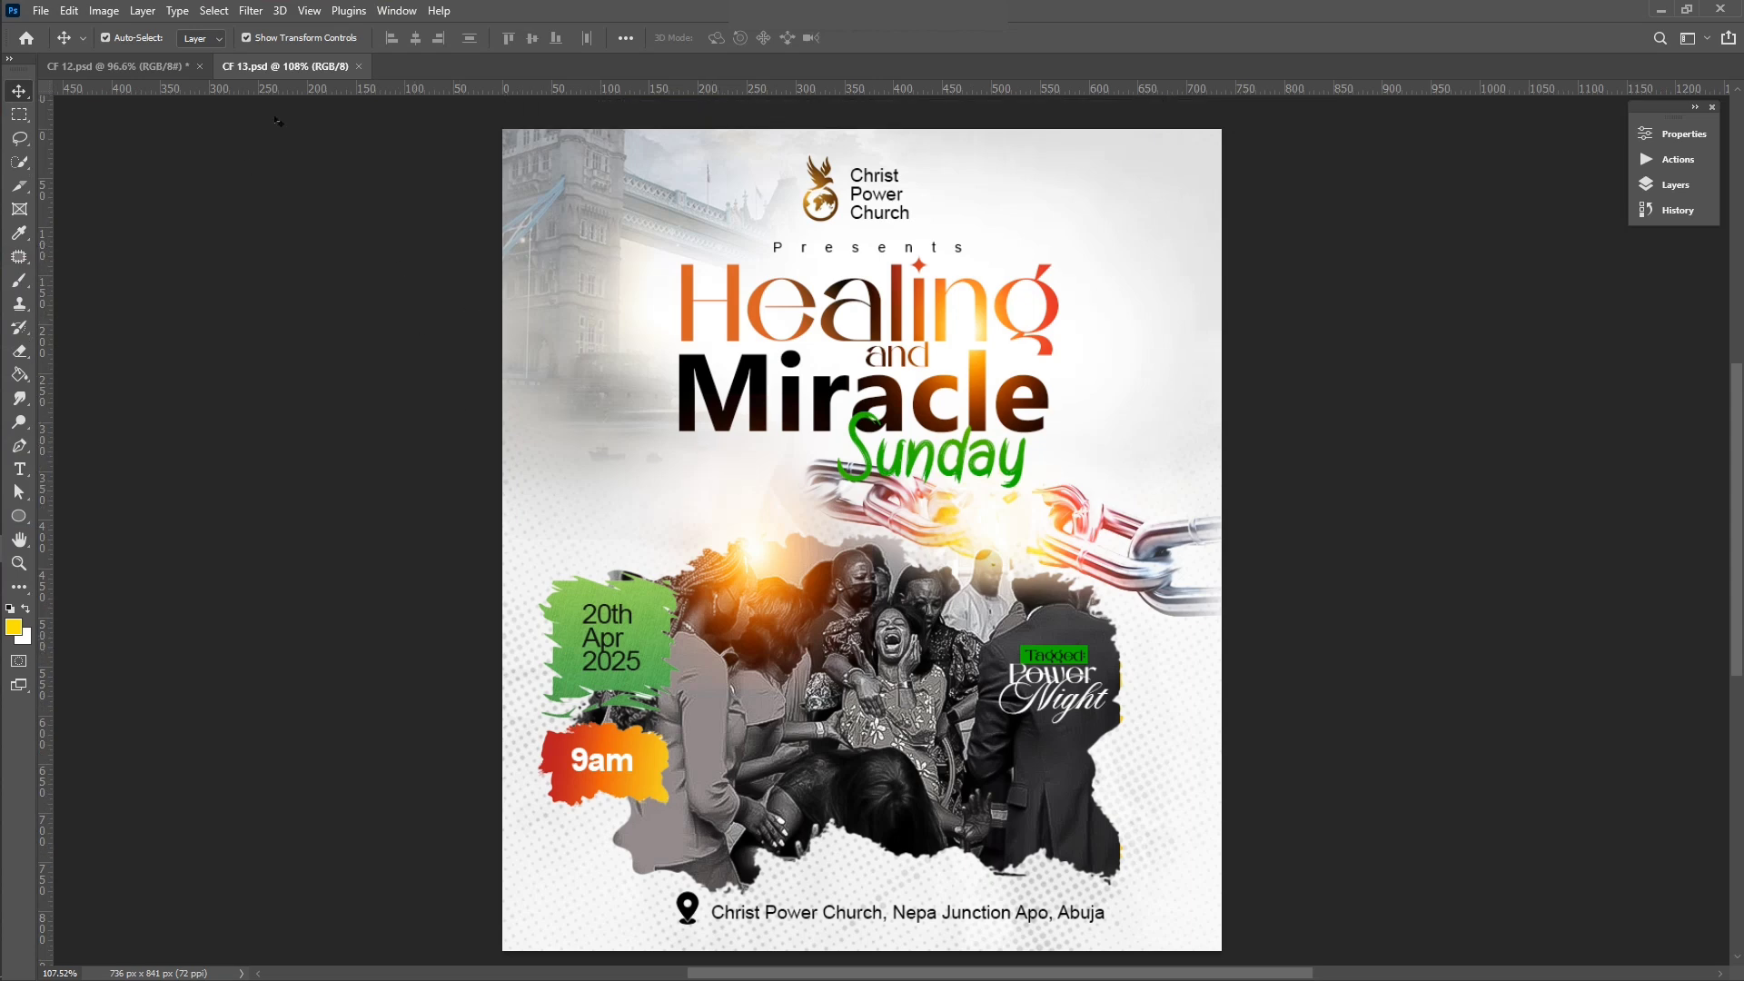
{"action": "left_click", "coordinate": [112, 69]}
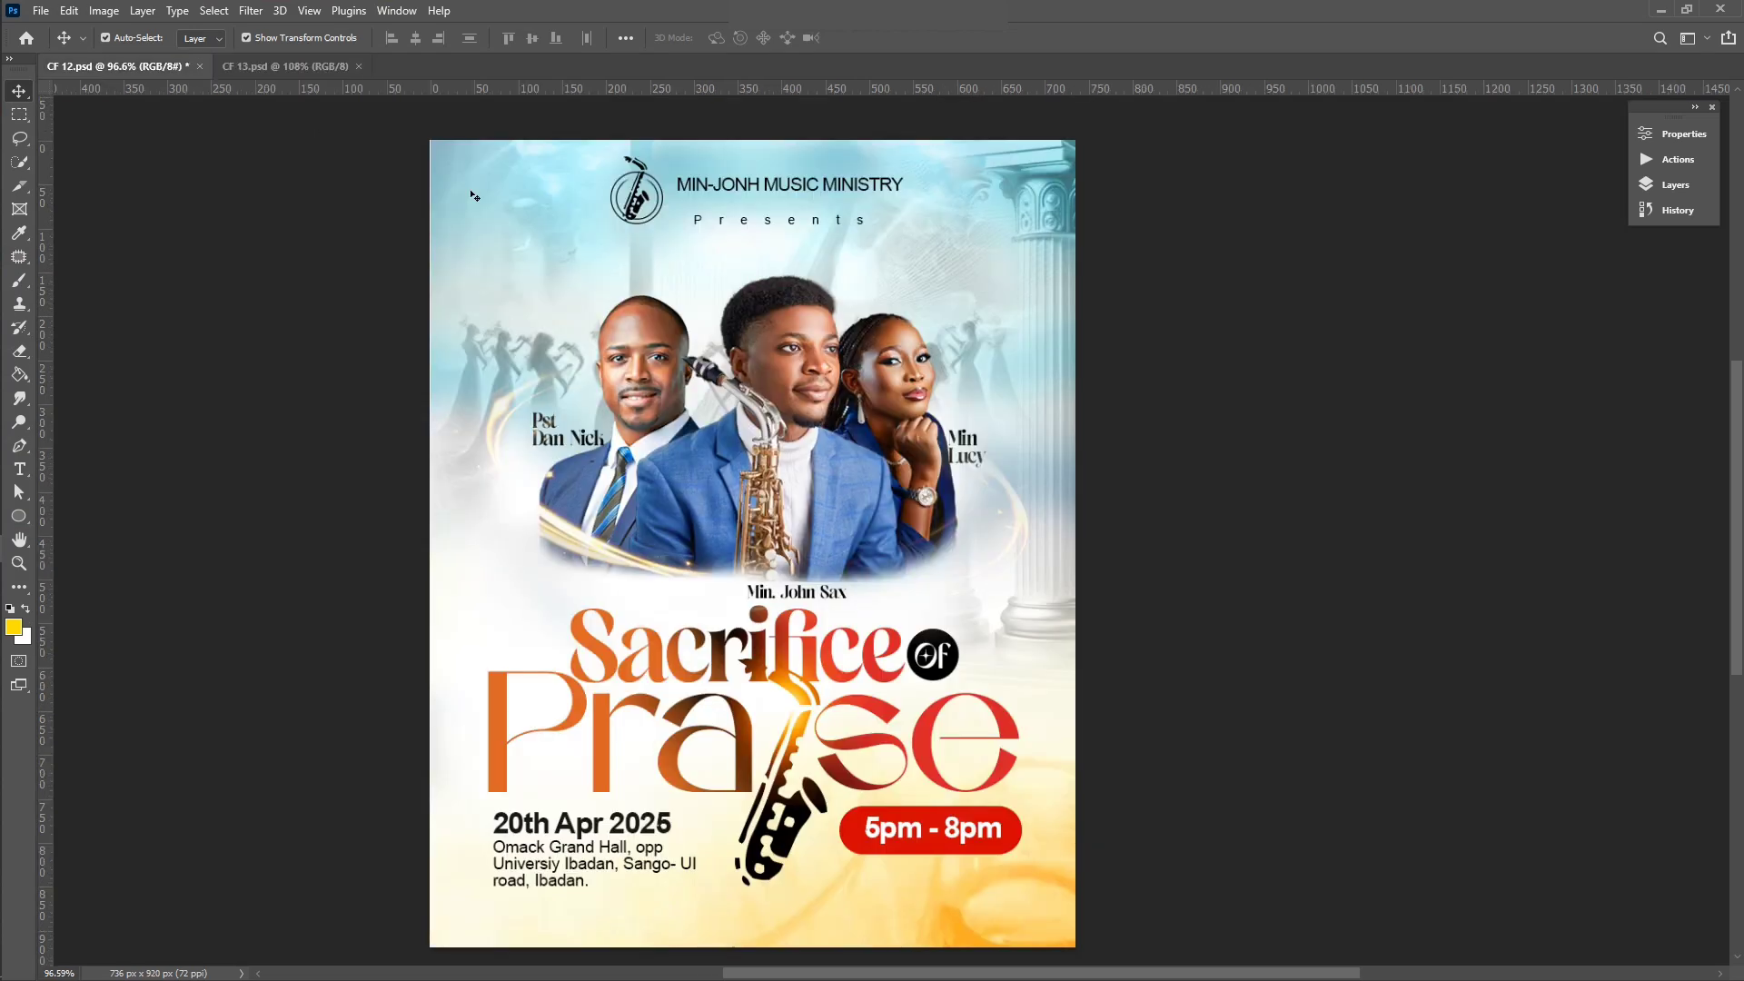
{"action": "scroll", "coordinate": [672, 350], "scroll_direction": "down", "scroll_amount": 1}
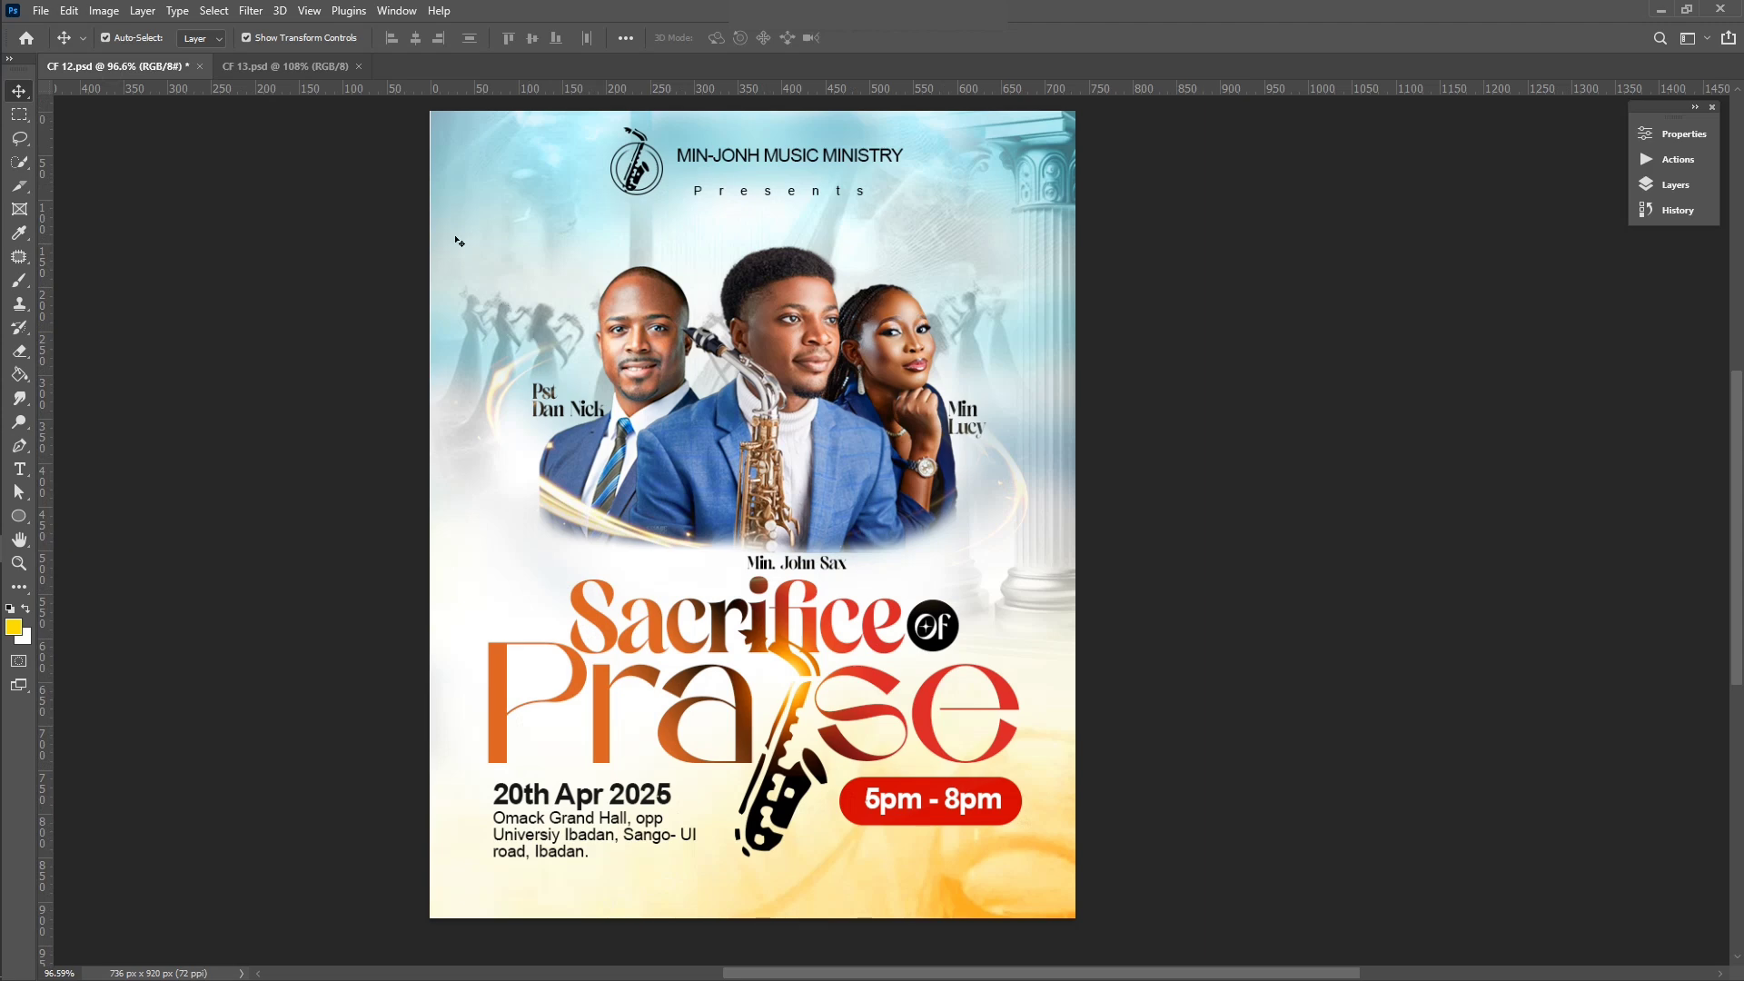
{"action": "left_click", "coordinate": [273, 68]}
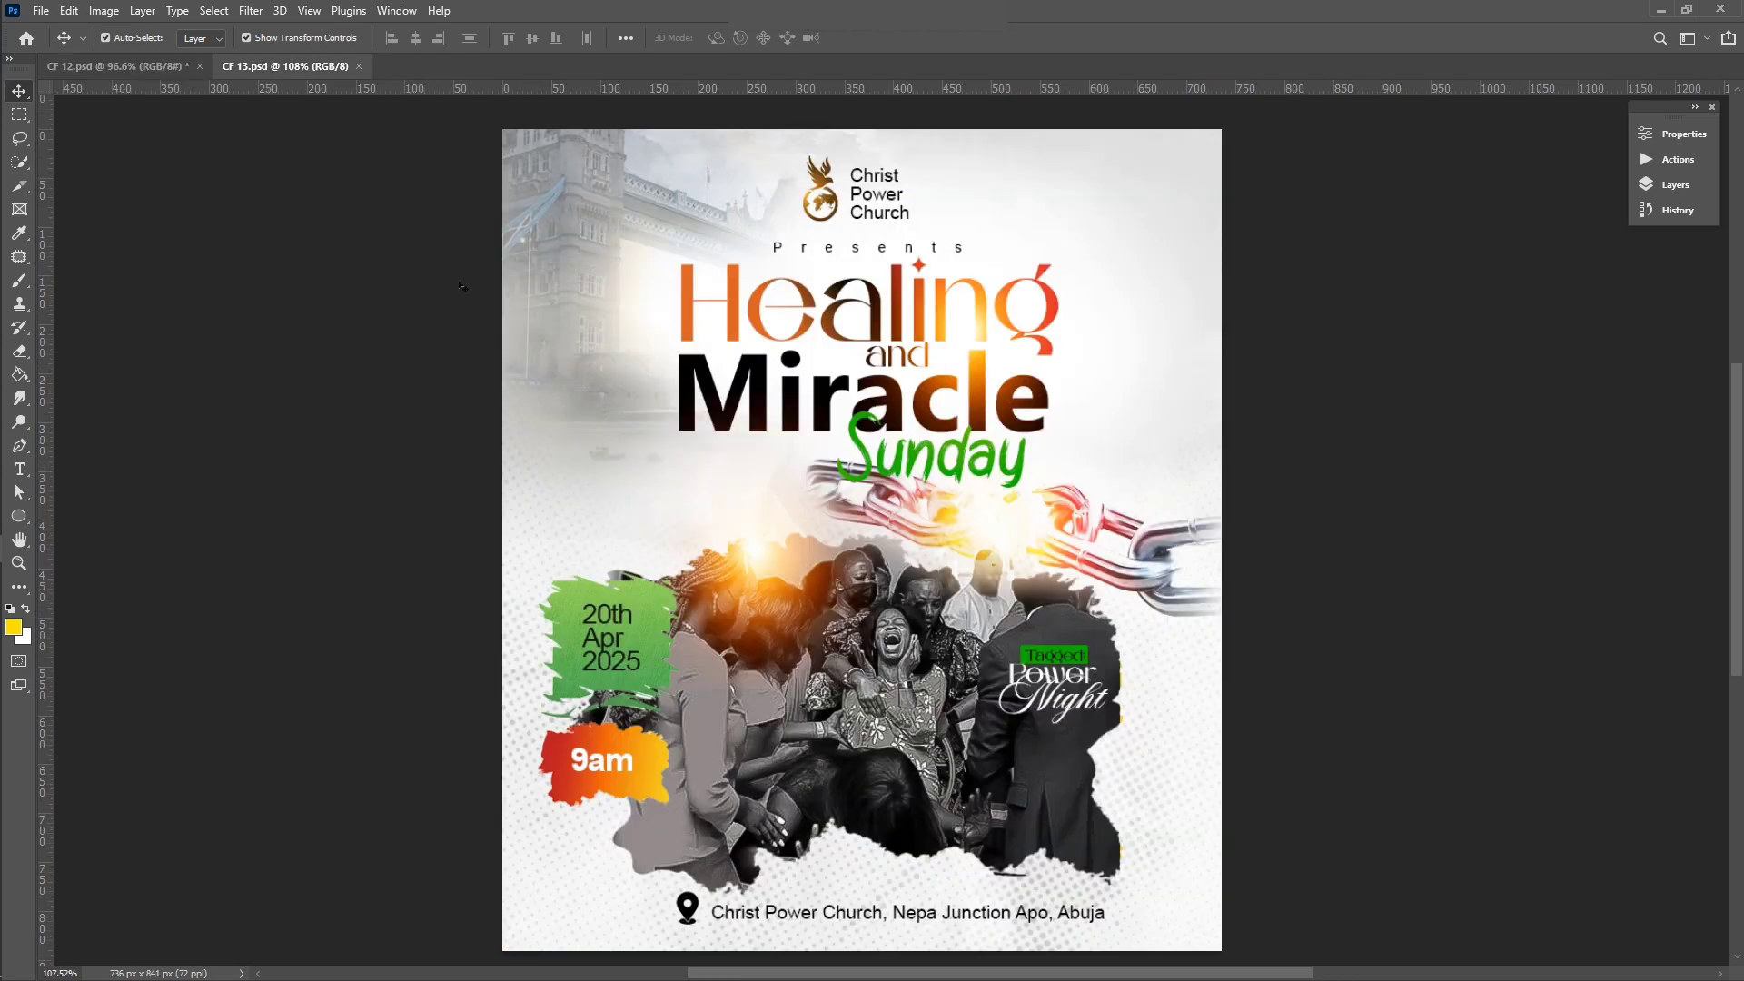
{"action": "scroll", "coordinate": [817, 418], "scroll_direction": "down", "scroll_amount": 1}
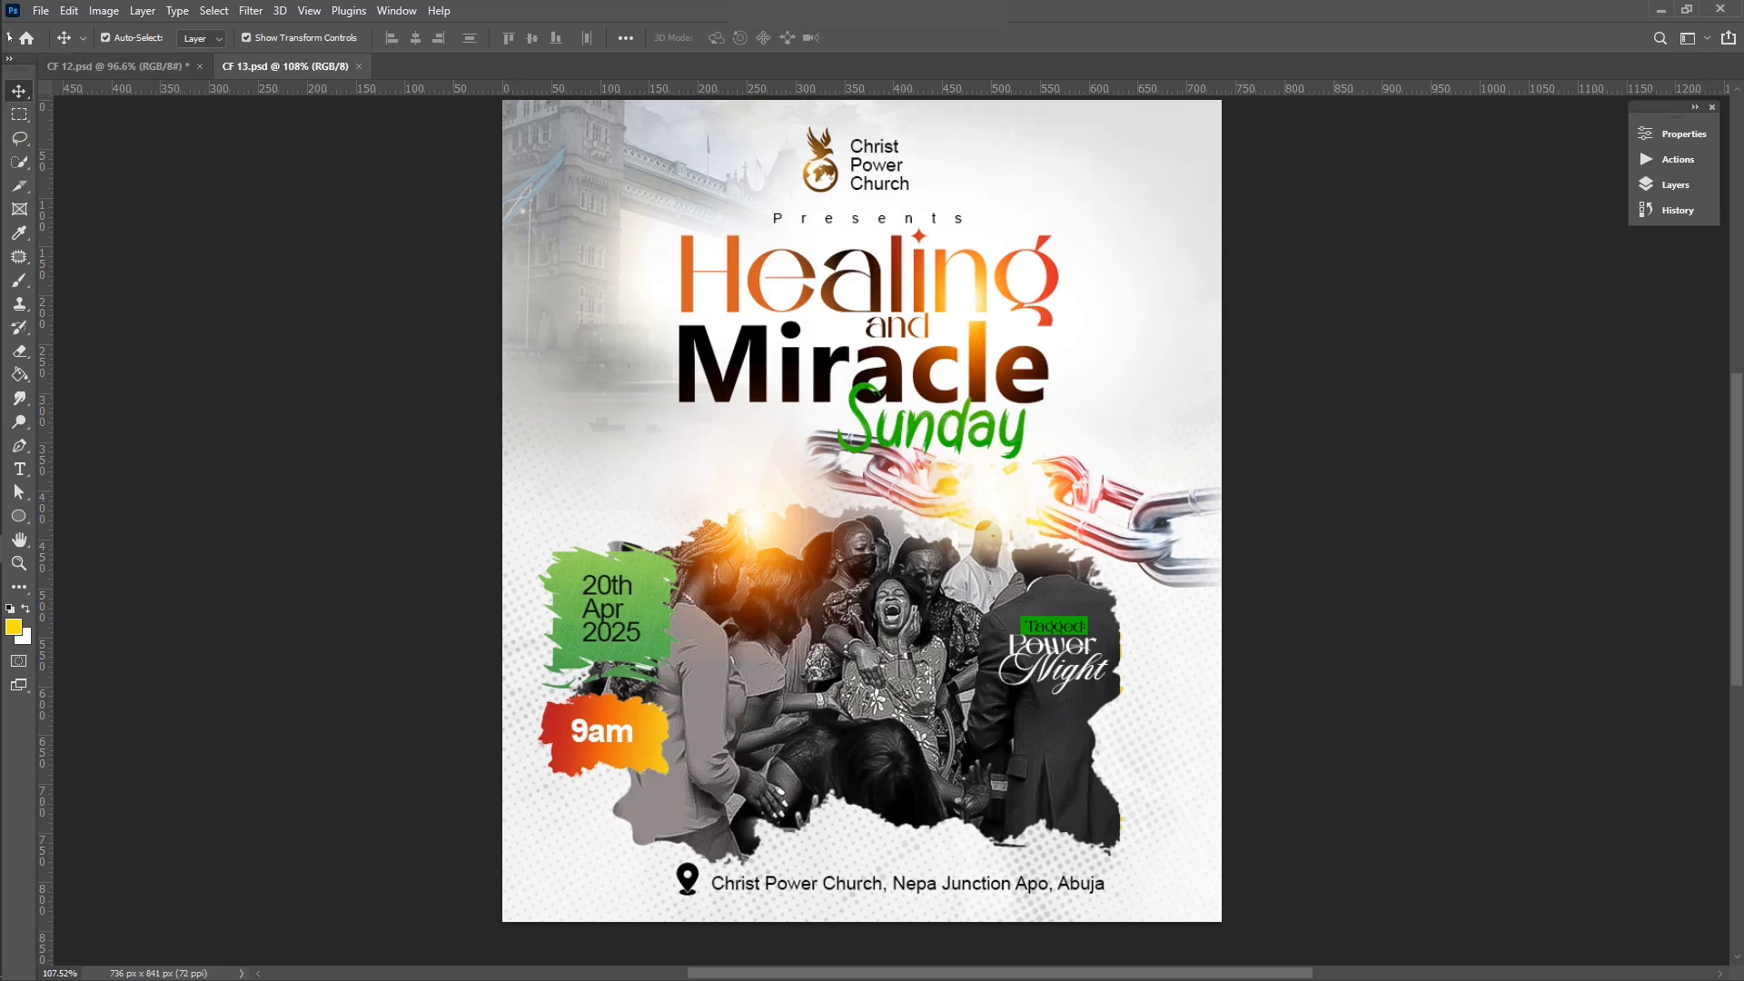
Step: Create a new 736 x 841 px RGB document at 400 pixels/inch with an artboard and white background
{"action": "left_click", "coordinate": [27, 37]}
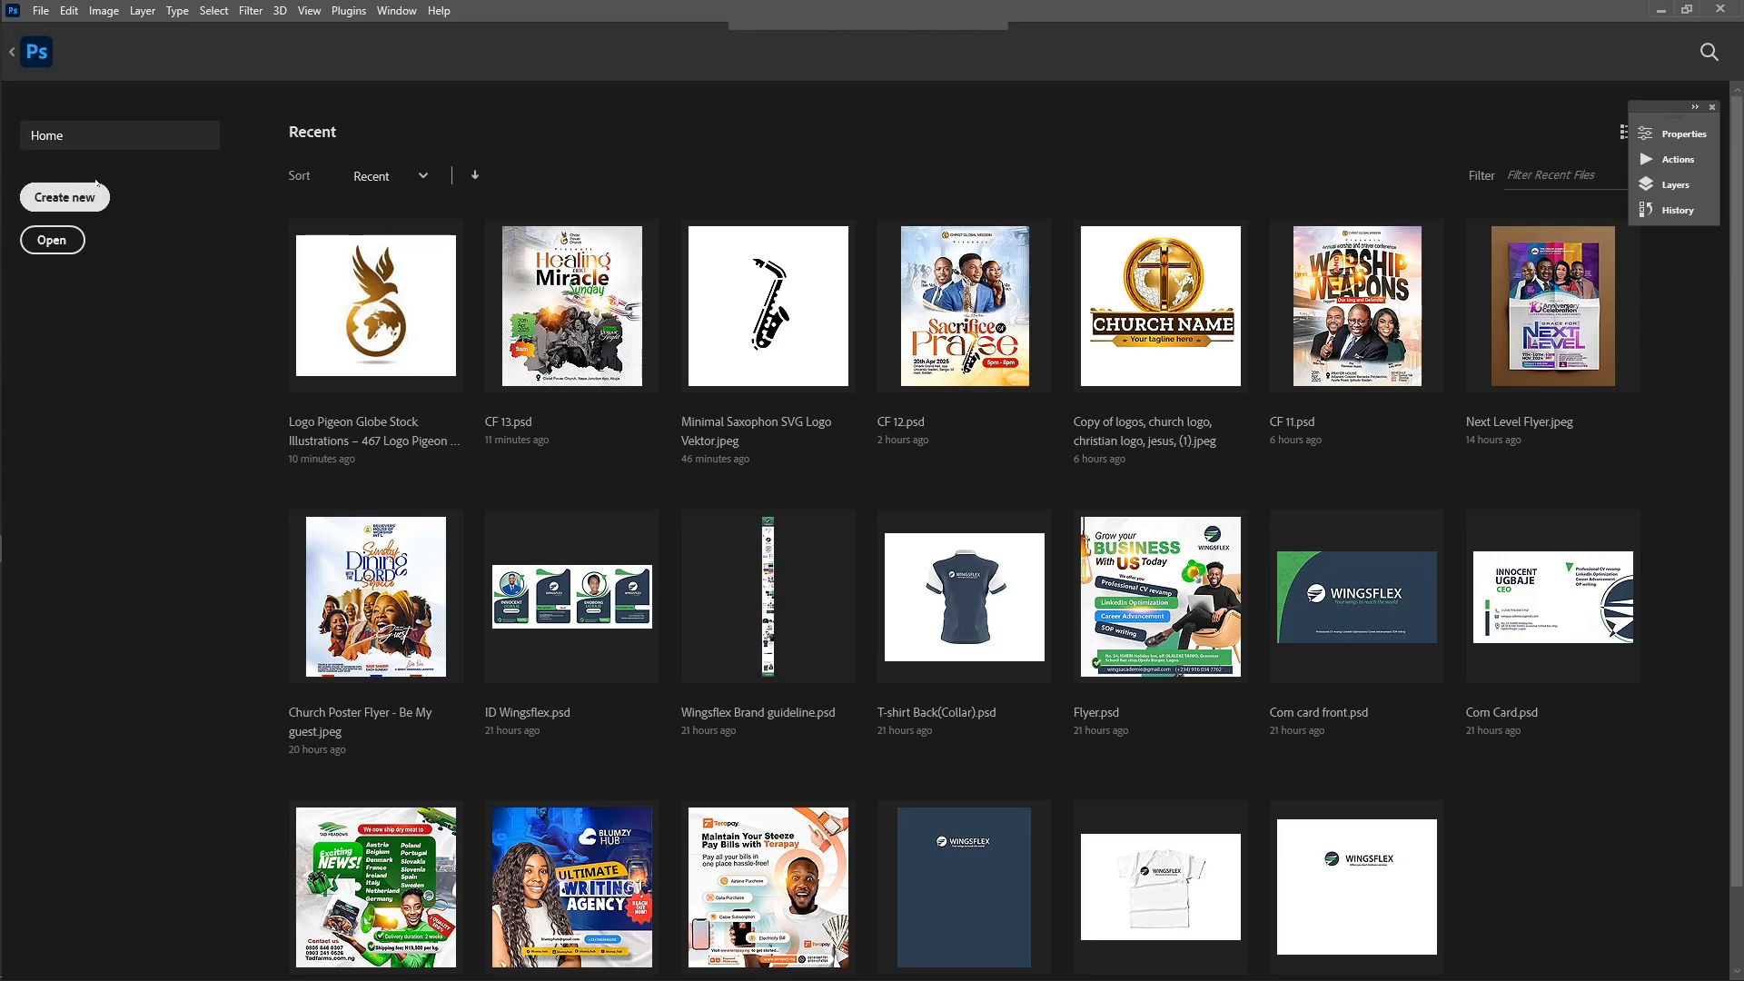
{"action": "left_click", "coordinate": [102, 200]}
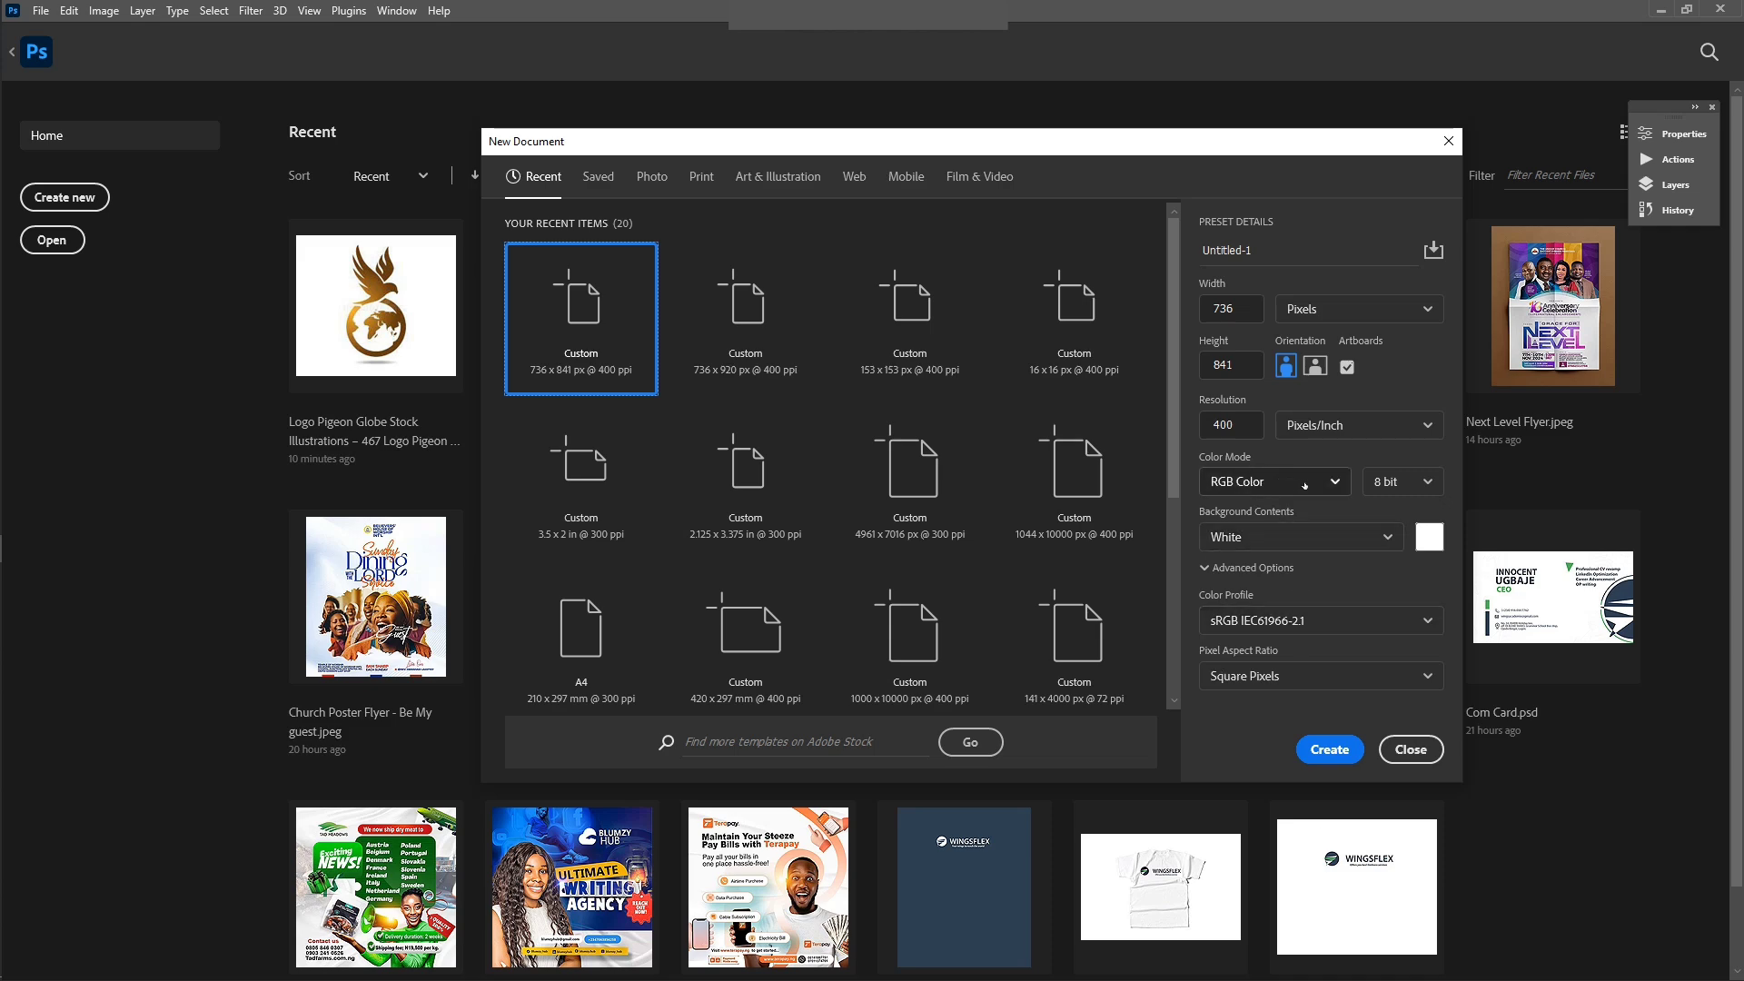
{"action": "left_click", "coordinate": [1327, 751]}
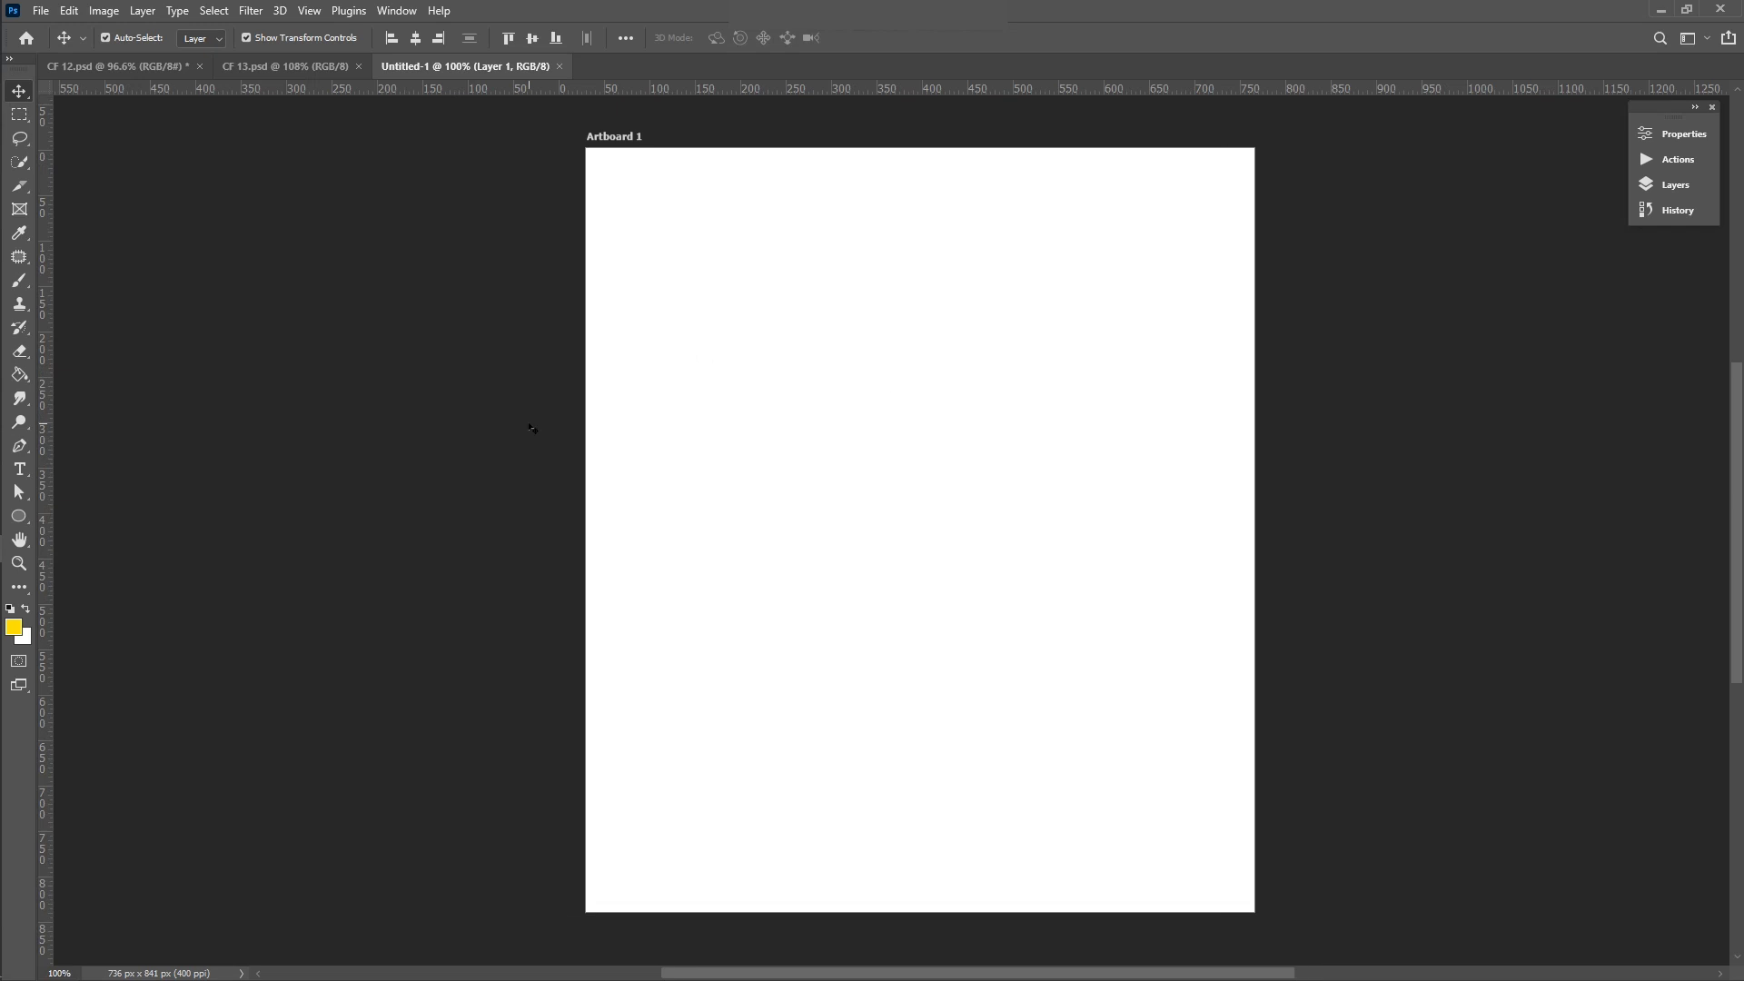
{"action": "scroll", "coordinate": [530, 424], "scroll_direction": "left", "scroll_amount": 12}
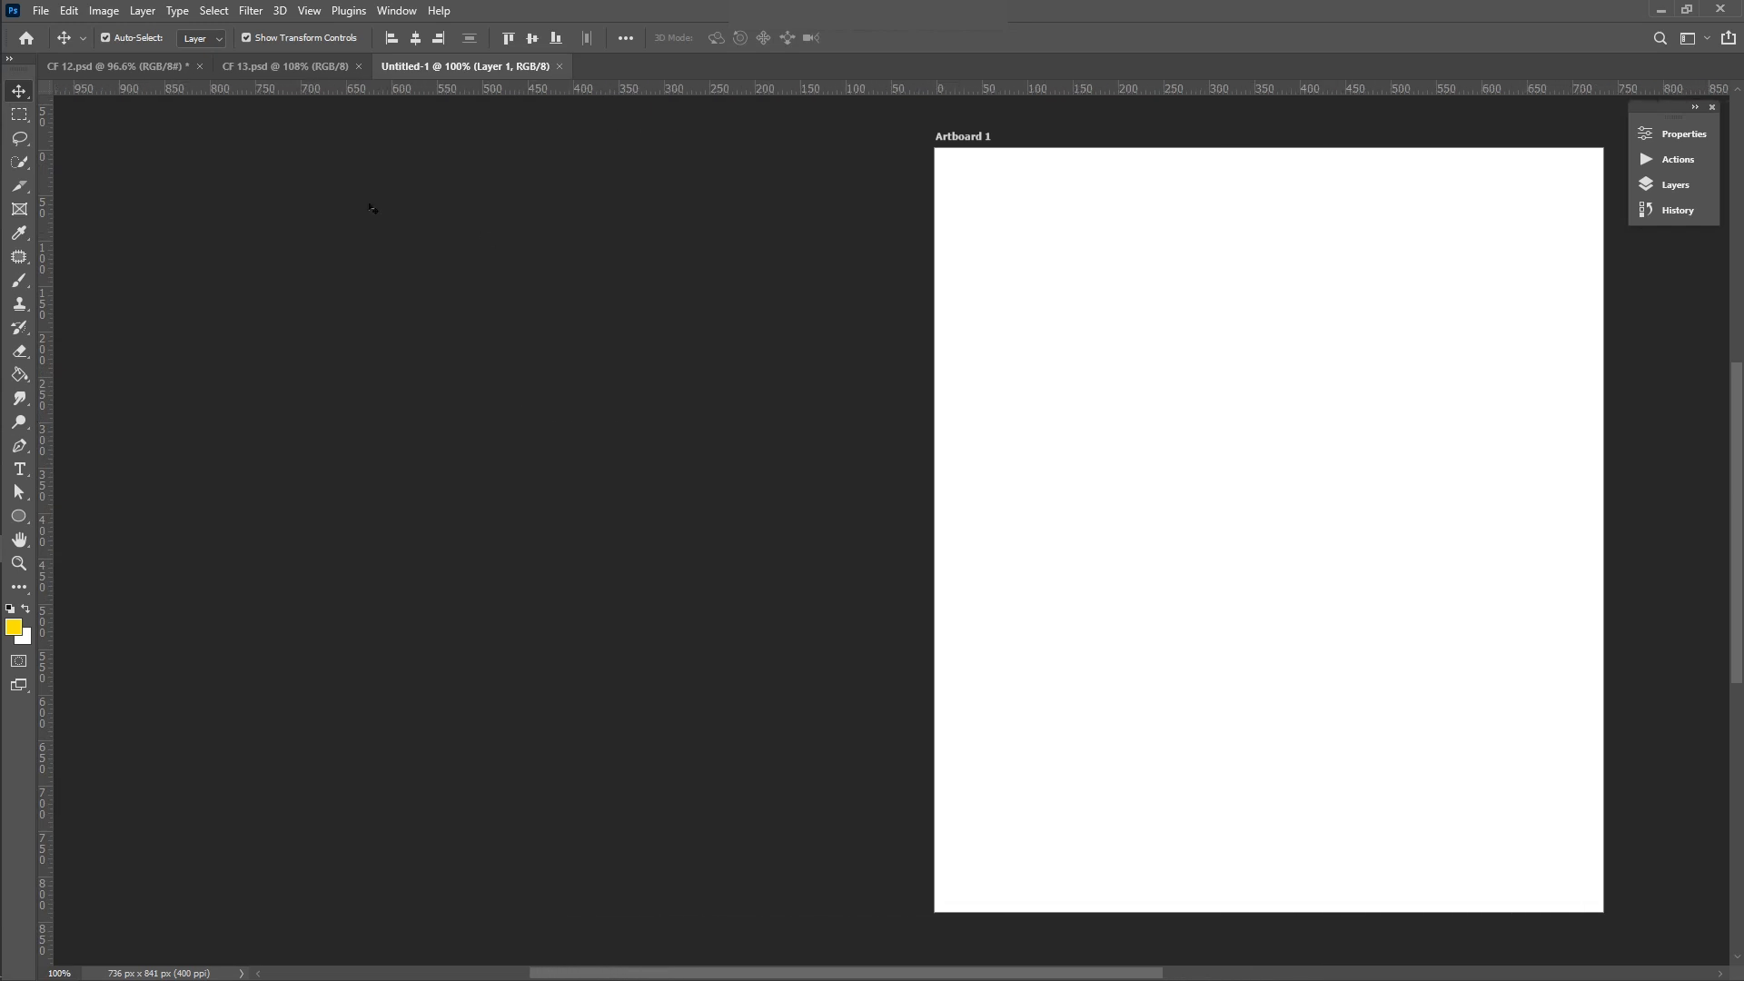
Step: Place the Church flyer 09 image as an embedded object in the new document
{"action": "left_click", "coordinate": [40, 10]}
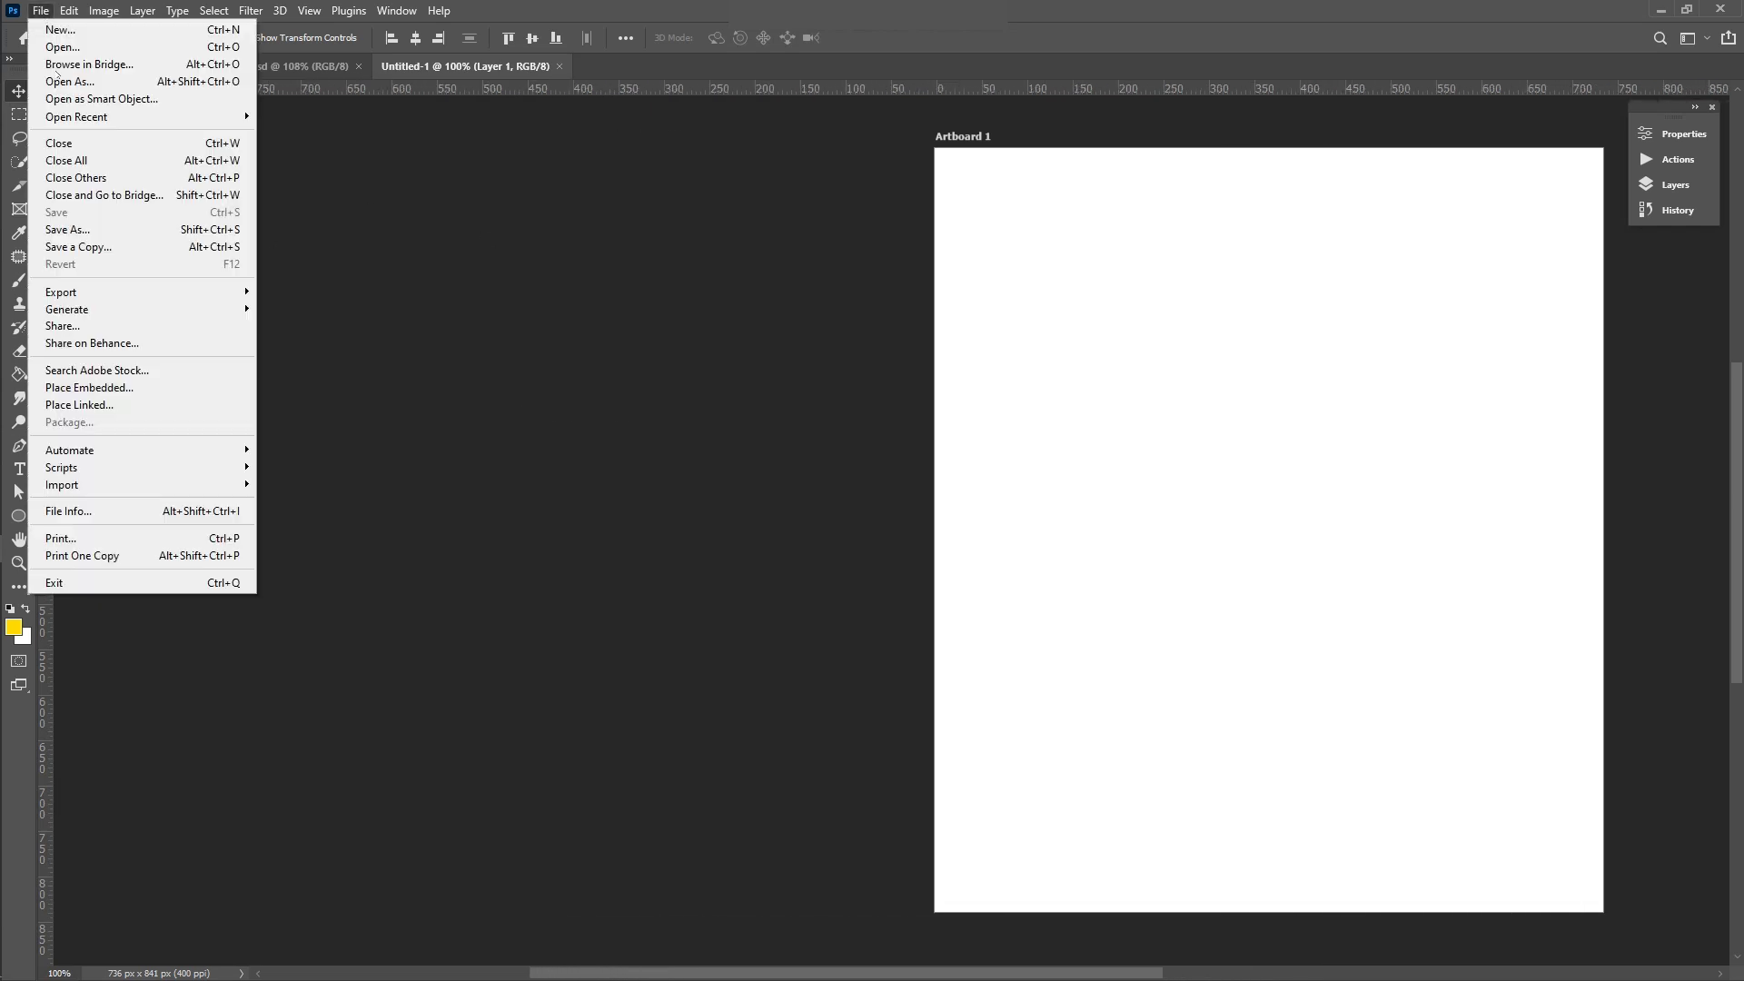
{"action": "left_click", "coordinate": [173, 391]}
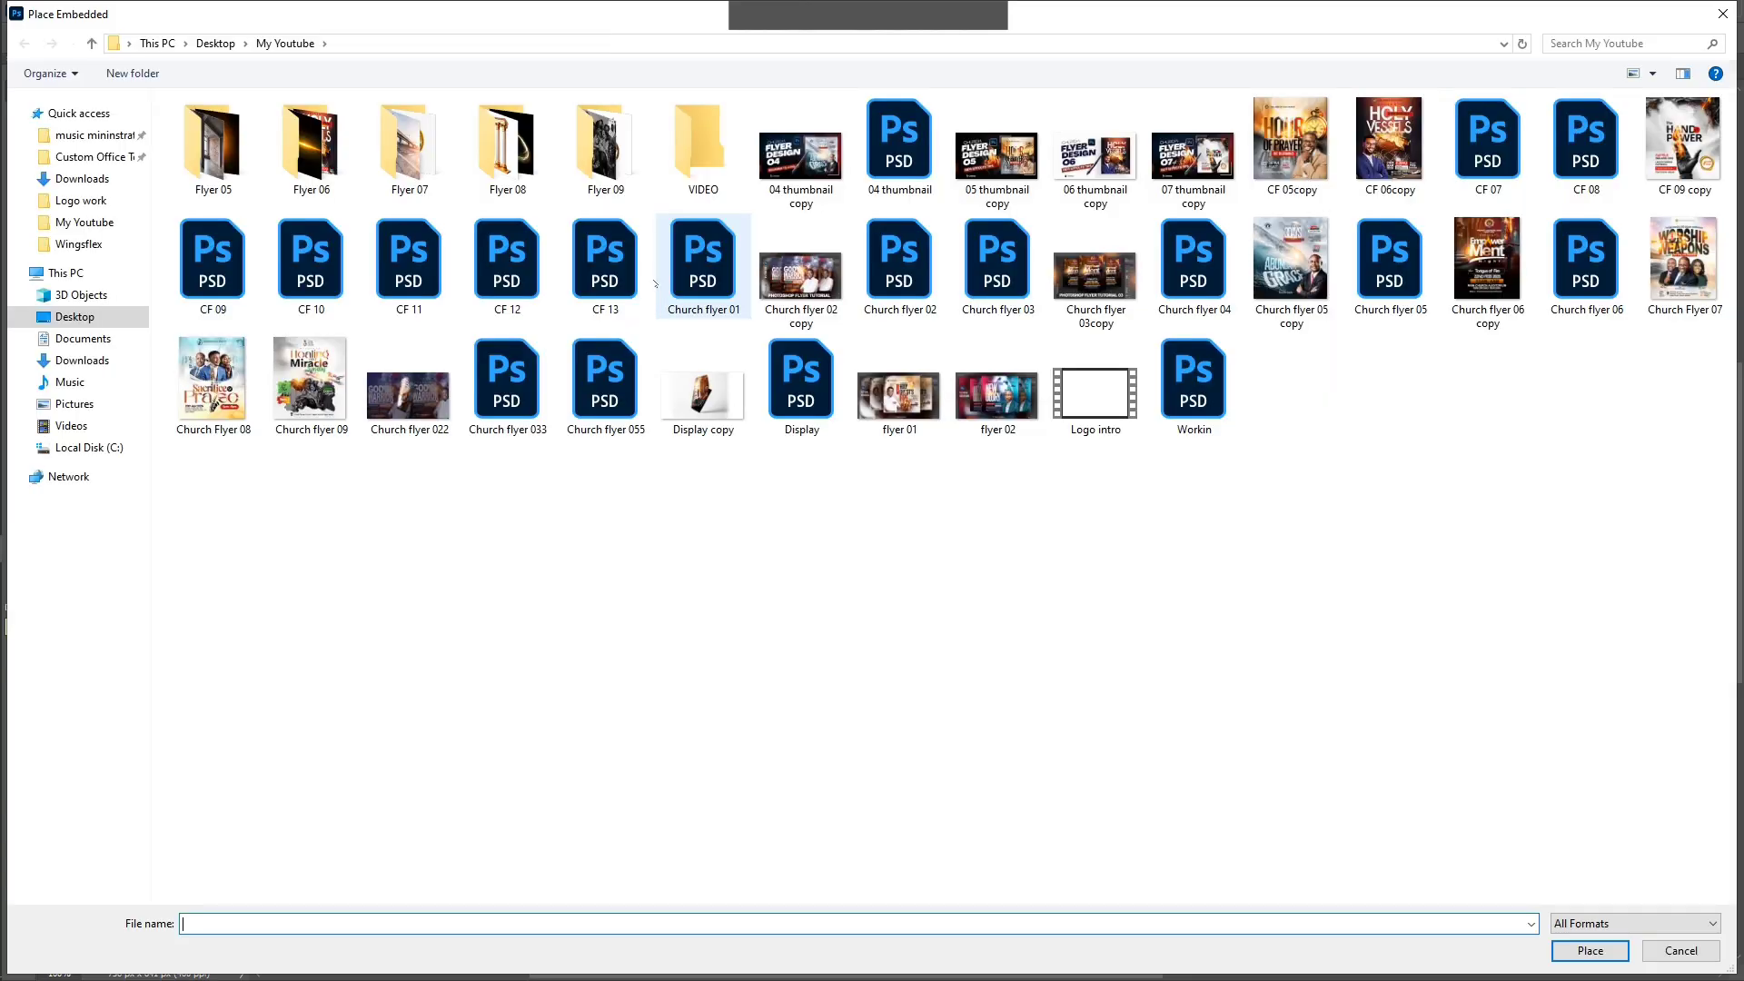
{"action": "left_click", "coordinate": [345, 389]}
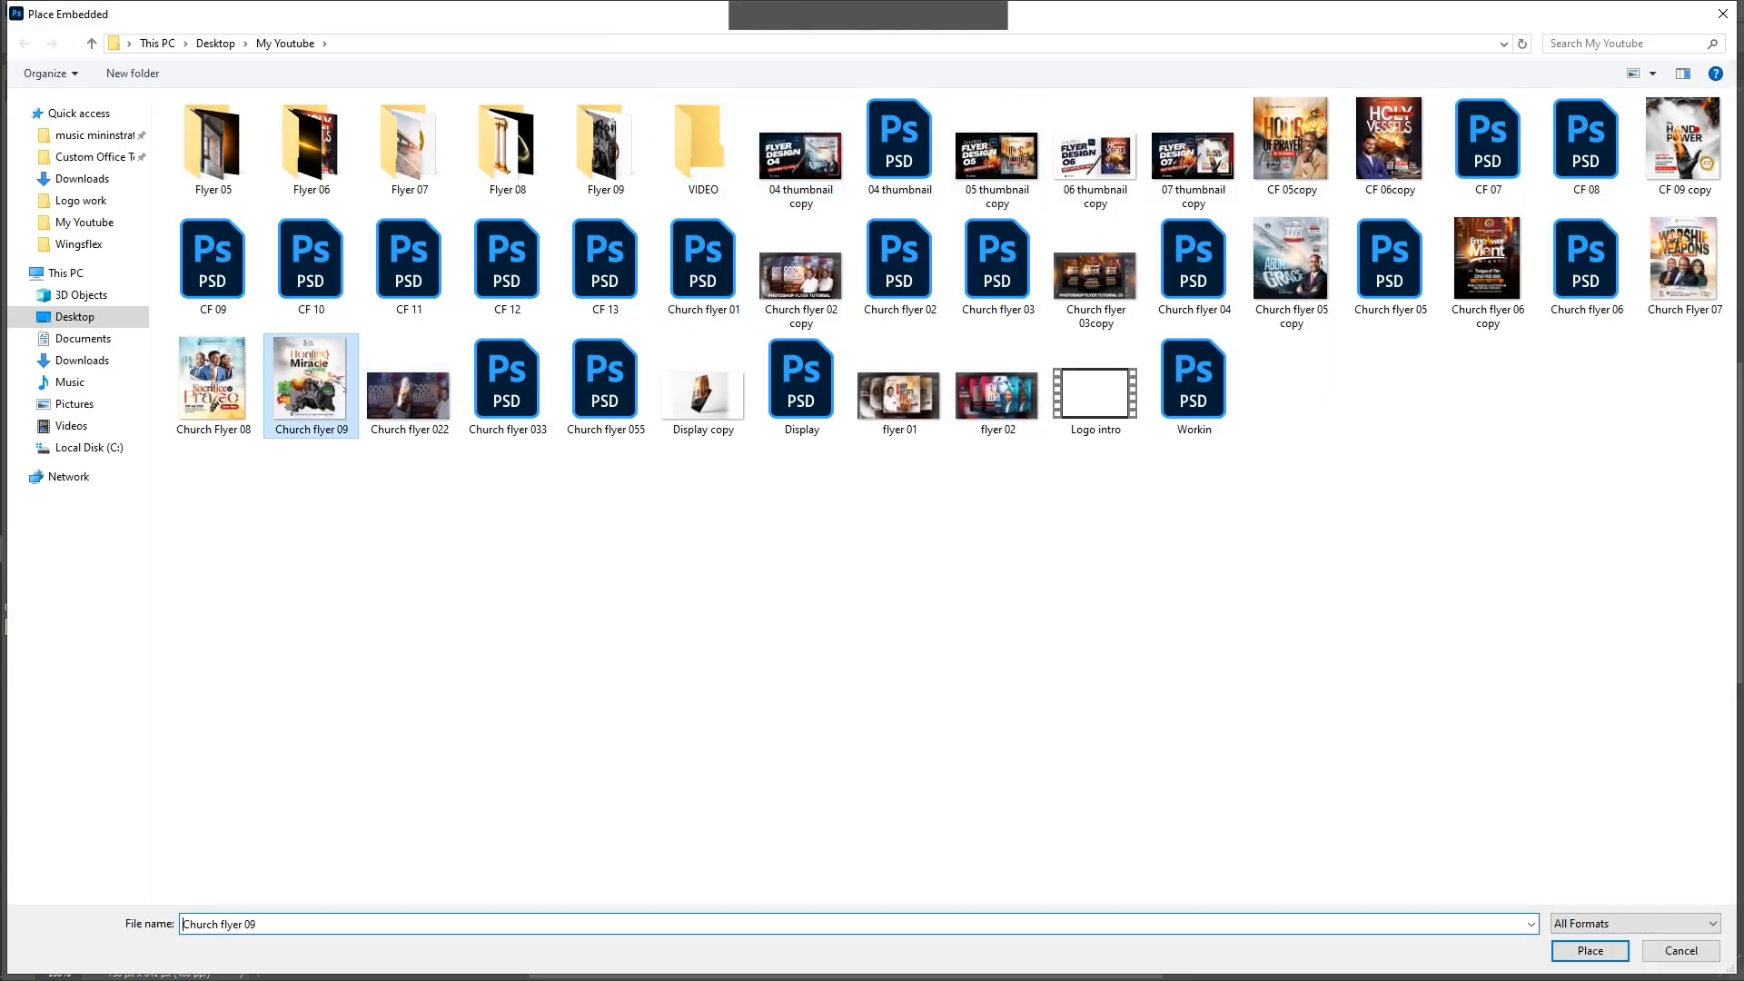
{"action": "double_click", "coordinate": [343, 389]}
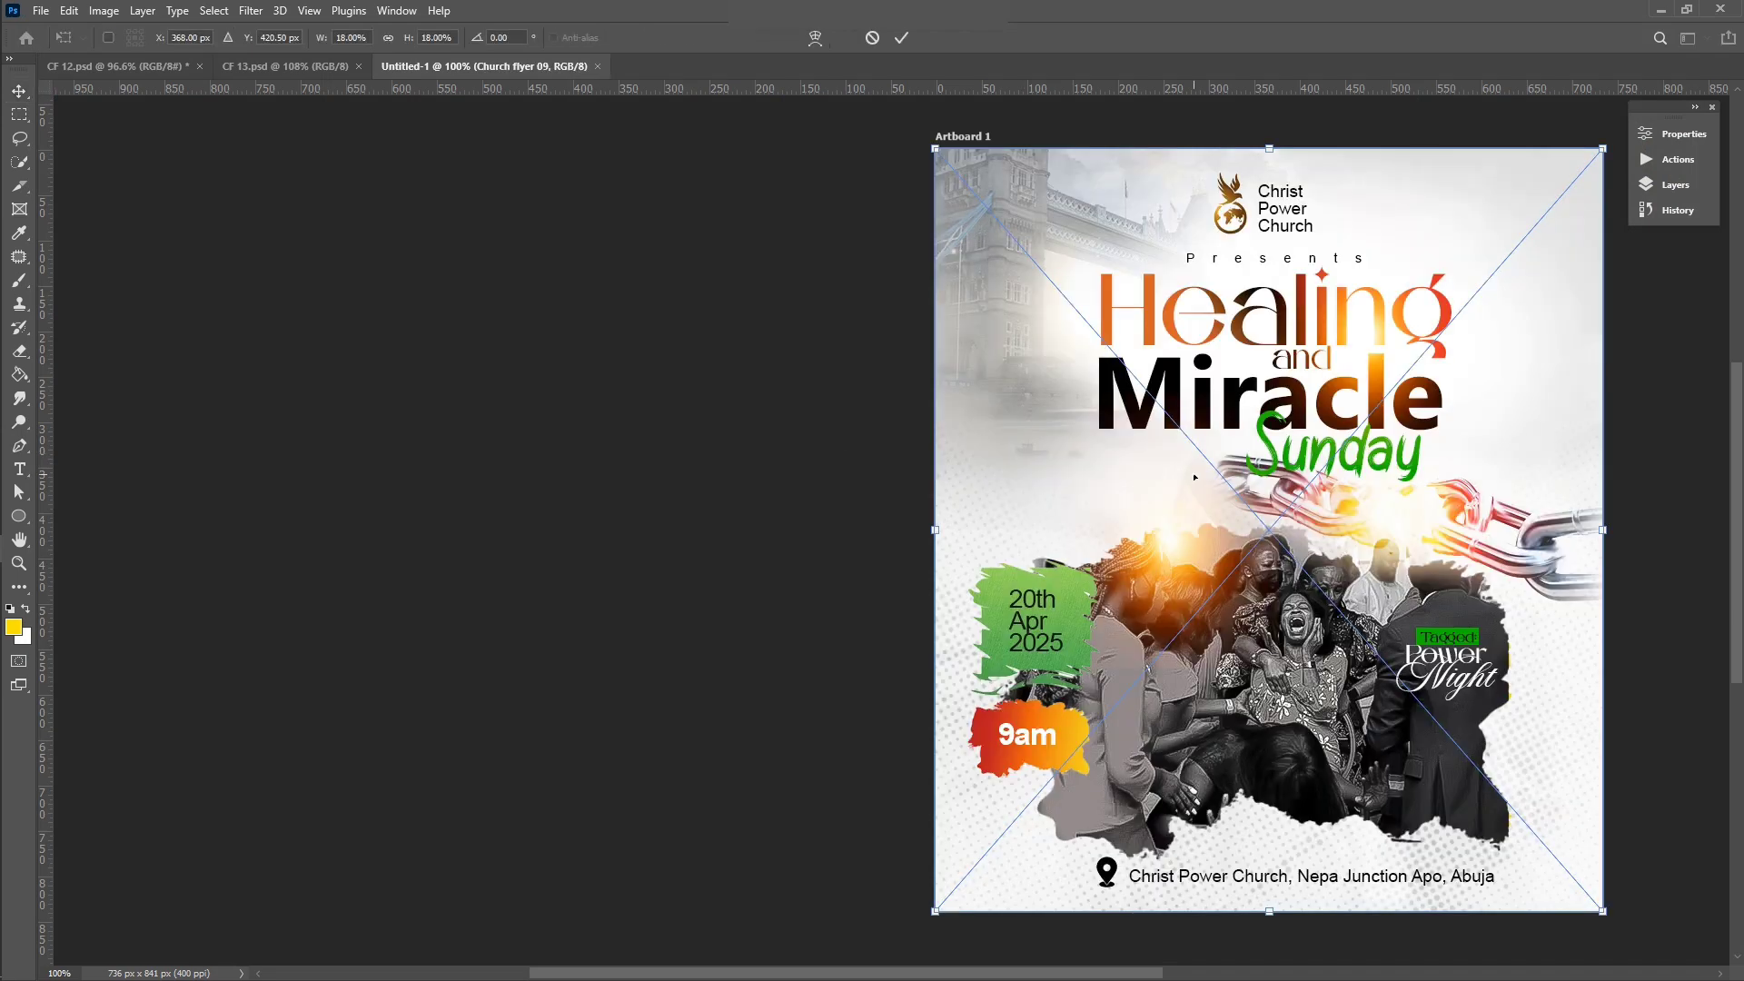
Step: Move the placed flyer off the artboard to its left side, level with its top edge, as a reference
{"action": "left_click_drag", "start_coordinate": [1153, 467], "coordinate": [475, 488]}
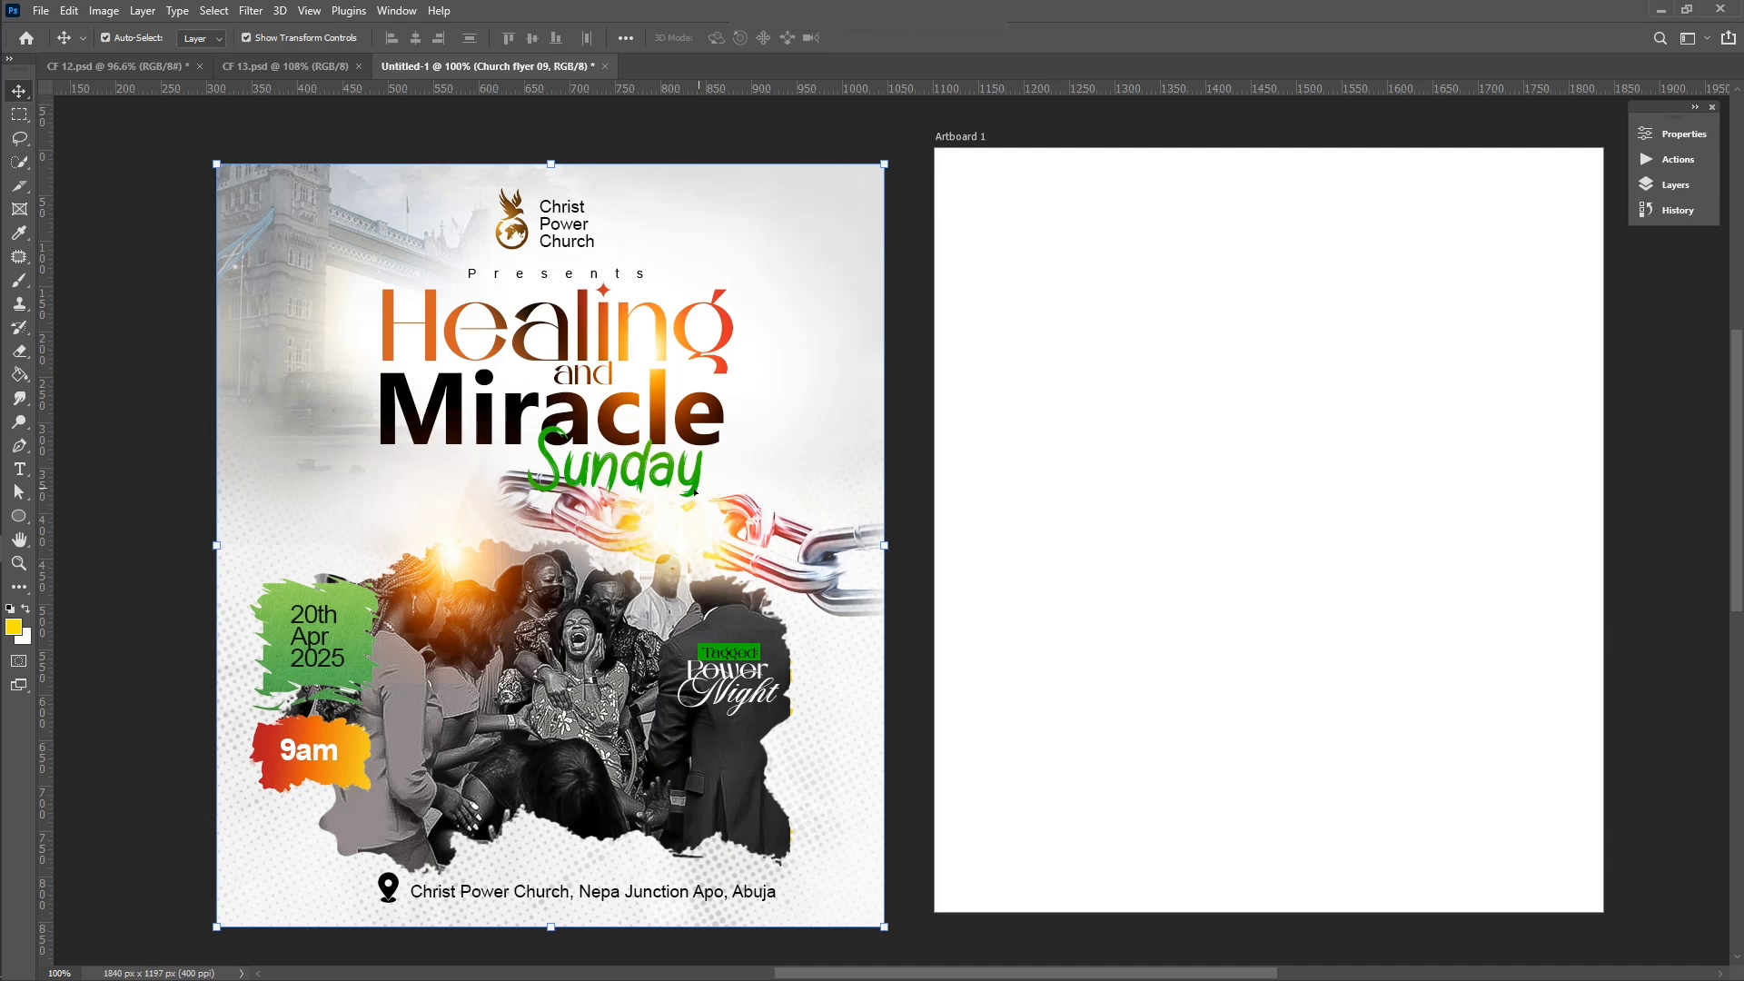
{"action": "left_click_drag", "start_coordinate": [676, 497], "coordinate": [676, 482]}
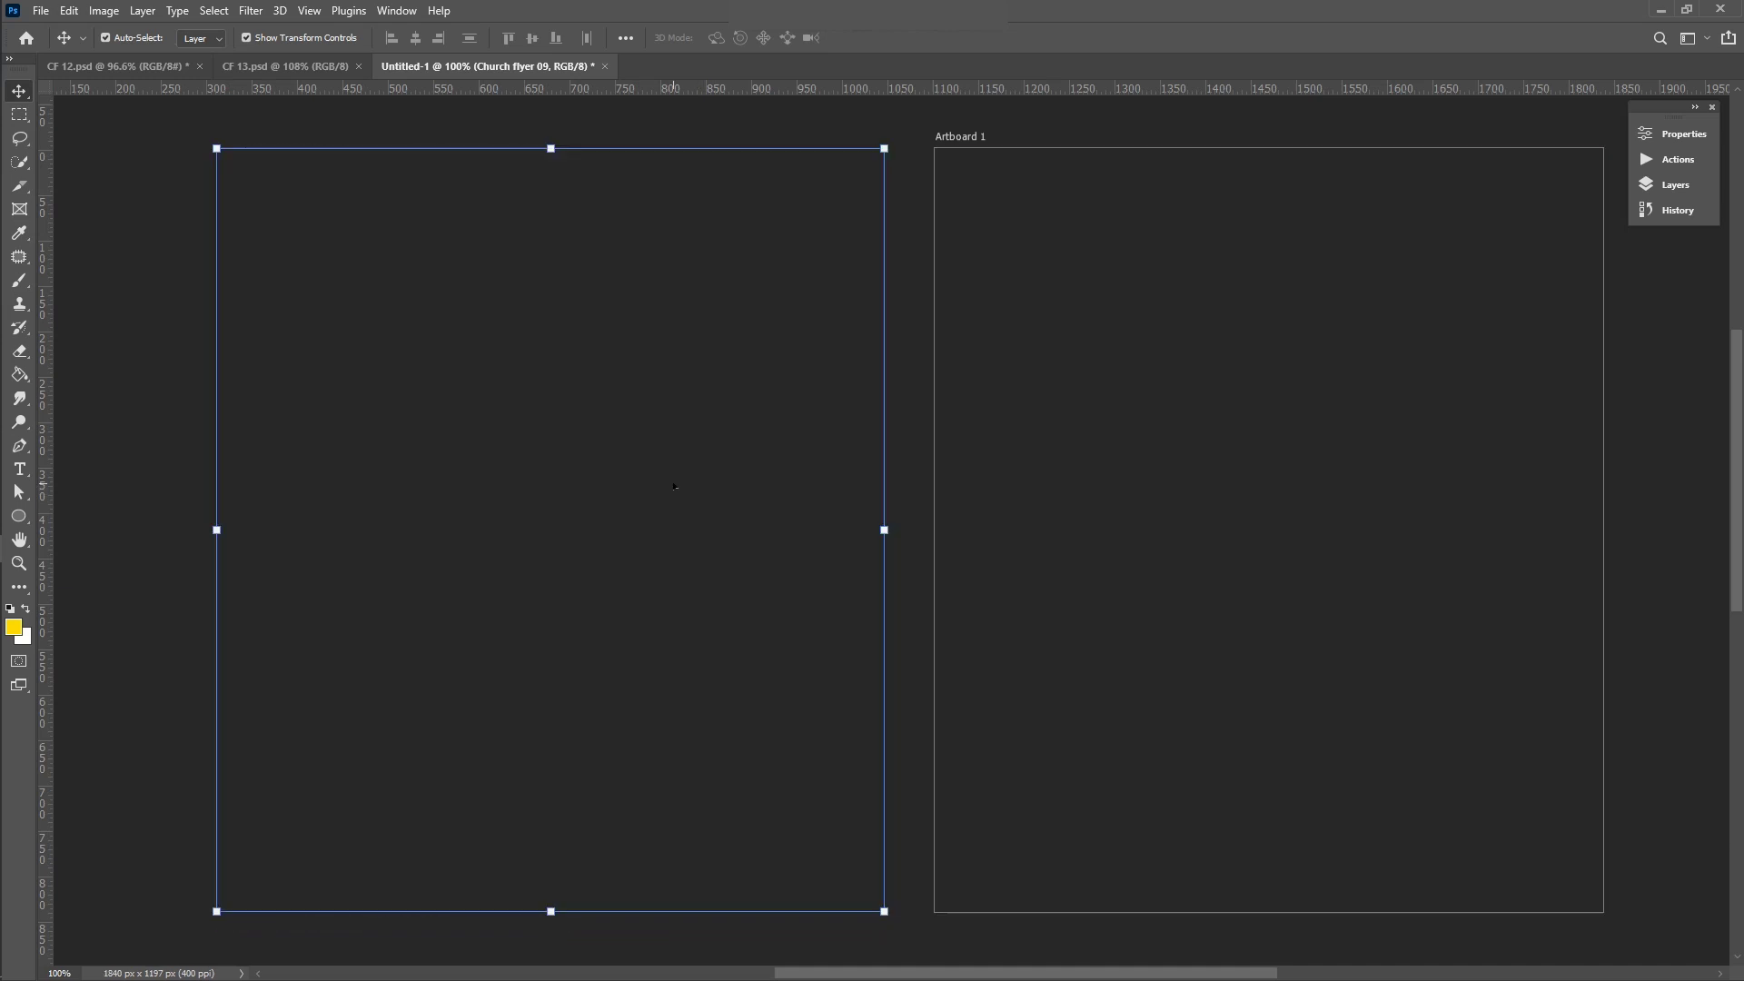
{"action": "scroll", "coordinate": [1142, 491], "scroll_direction": "left", "scroll_amount": 2}
{"action": "scroll", "coordinate": [1142, 491], "scroll_direction": "right", "scroll_amount": 3}
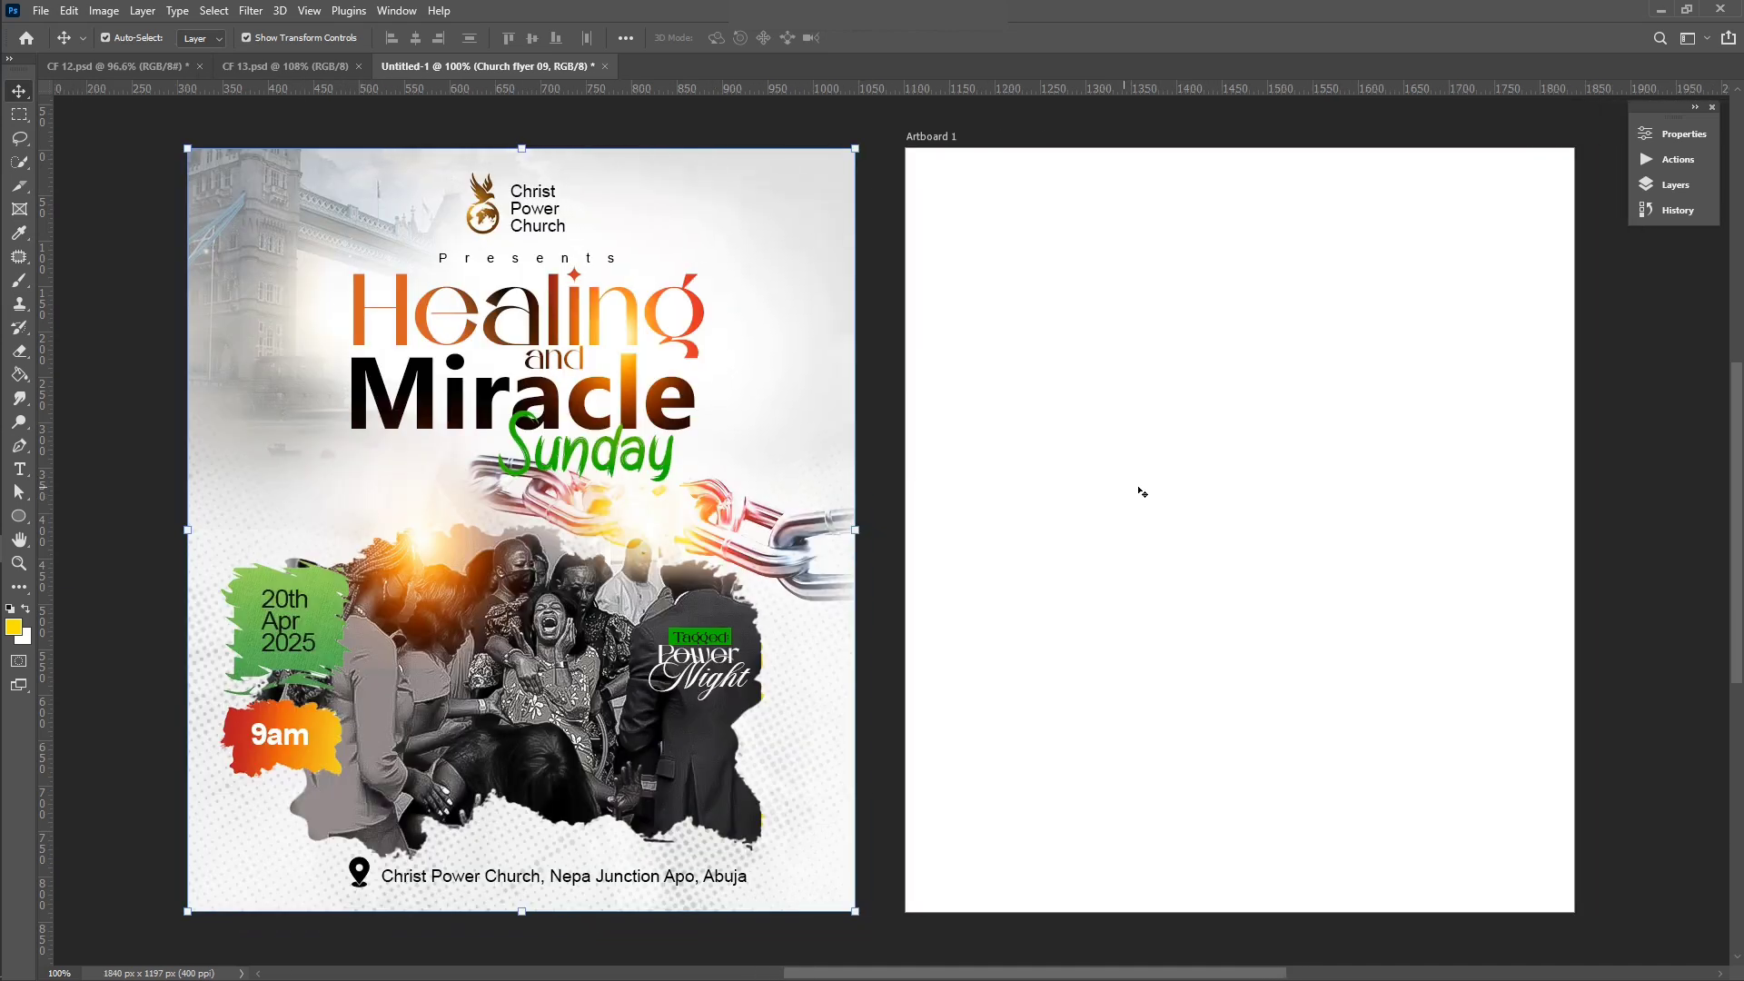
{"action": "scroll", "coordinate": [1142, 491], "scroll_direction": "right", "scroll_amount": 4}
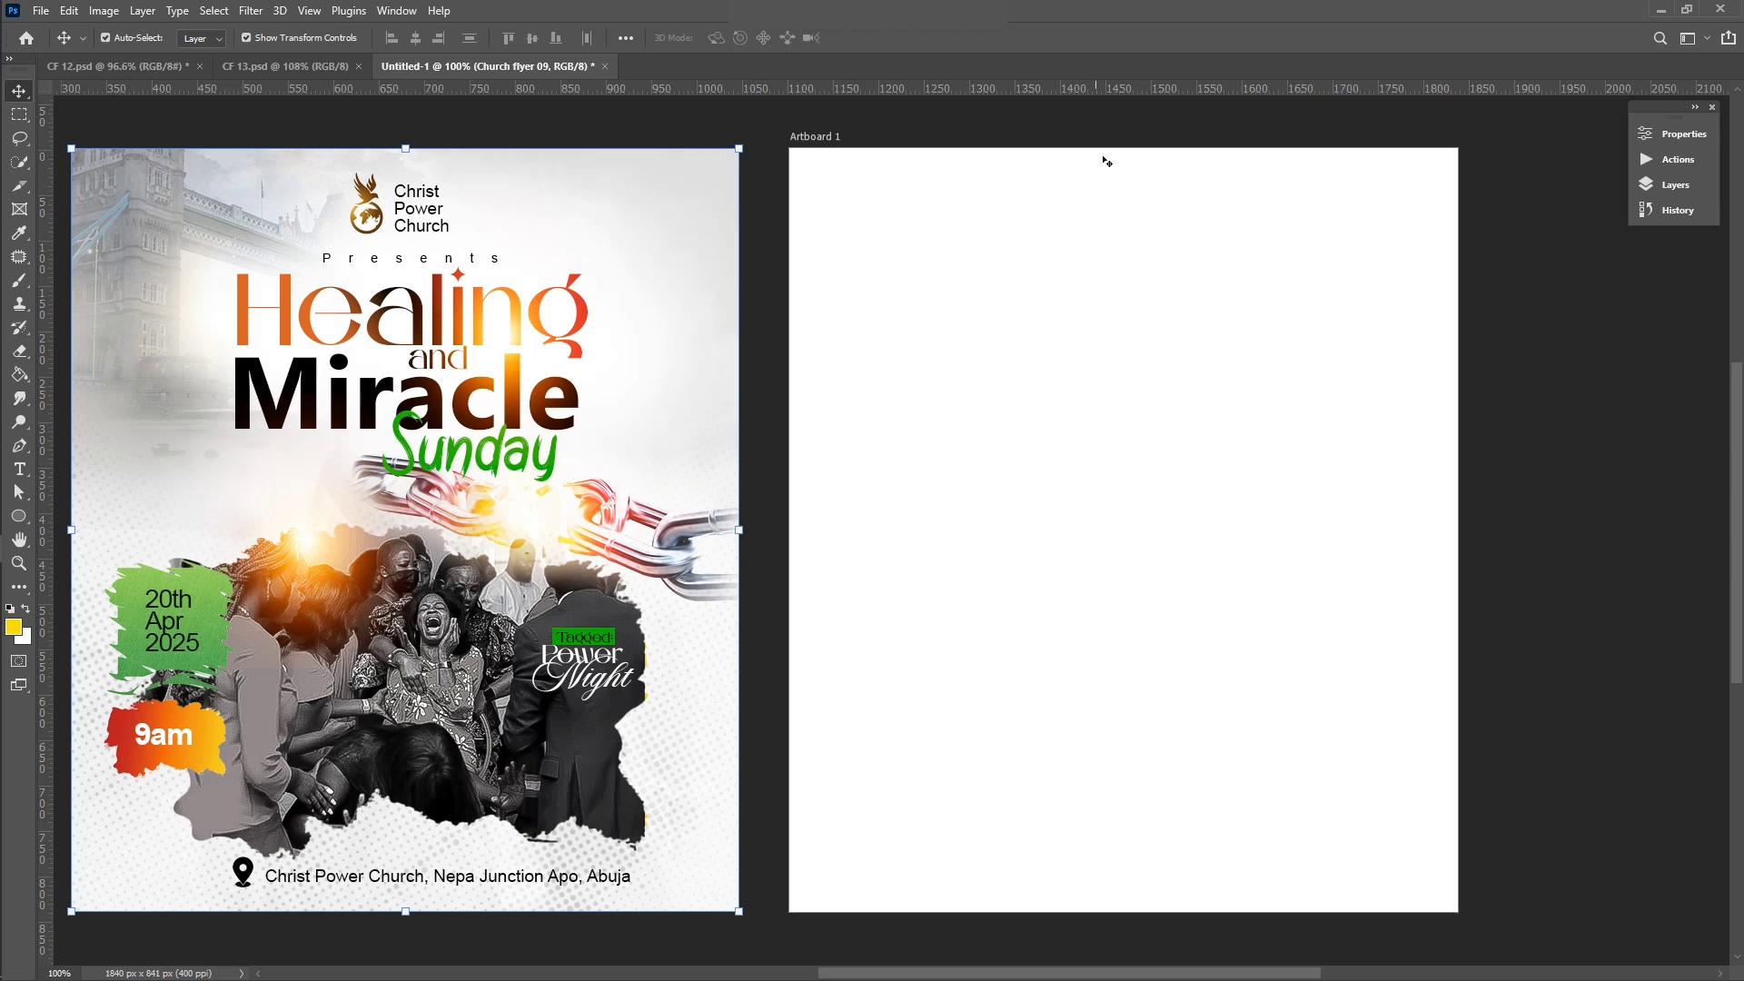
Step: Add a text line reading "Healing" in the upper part of the blank artboard
{"action": "left_click", "coordinate": [996, 400]}
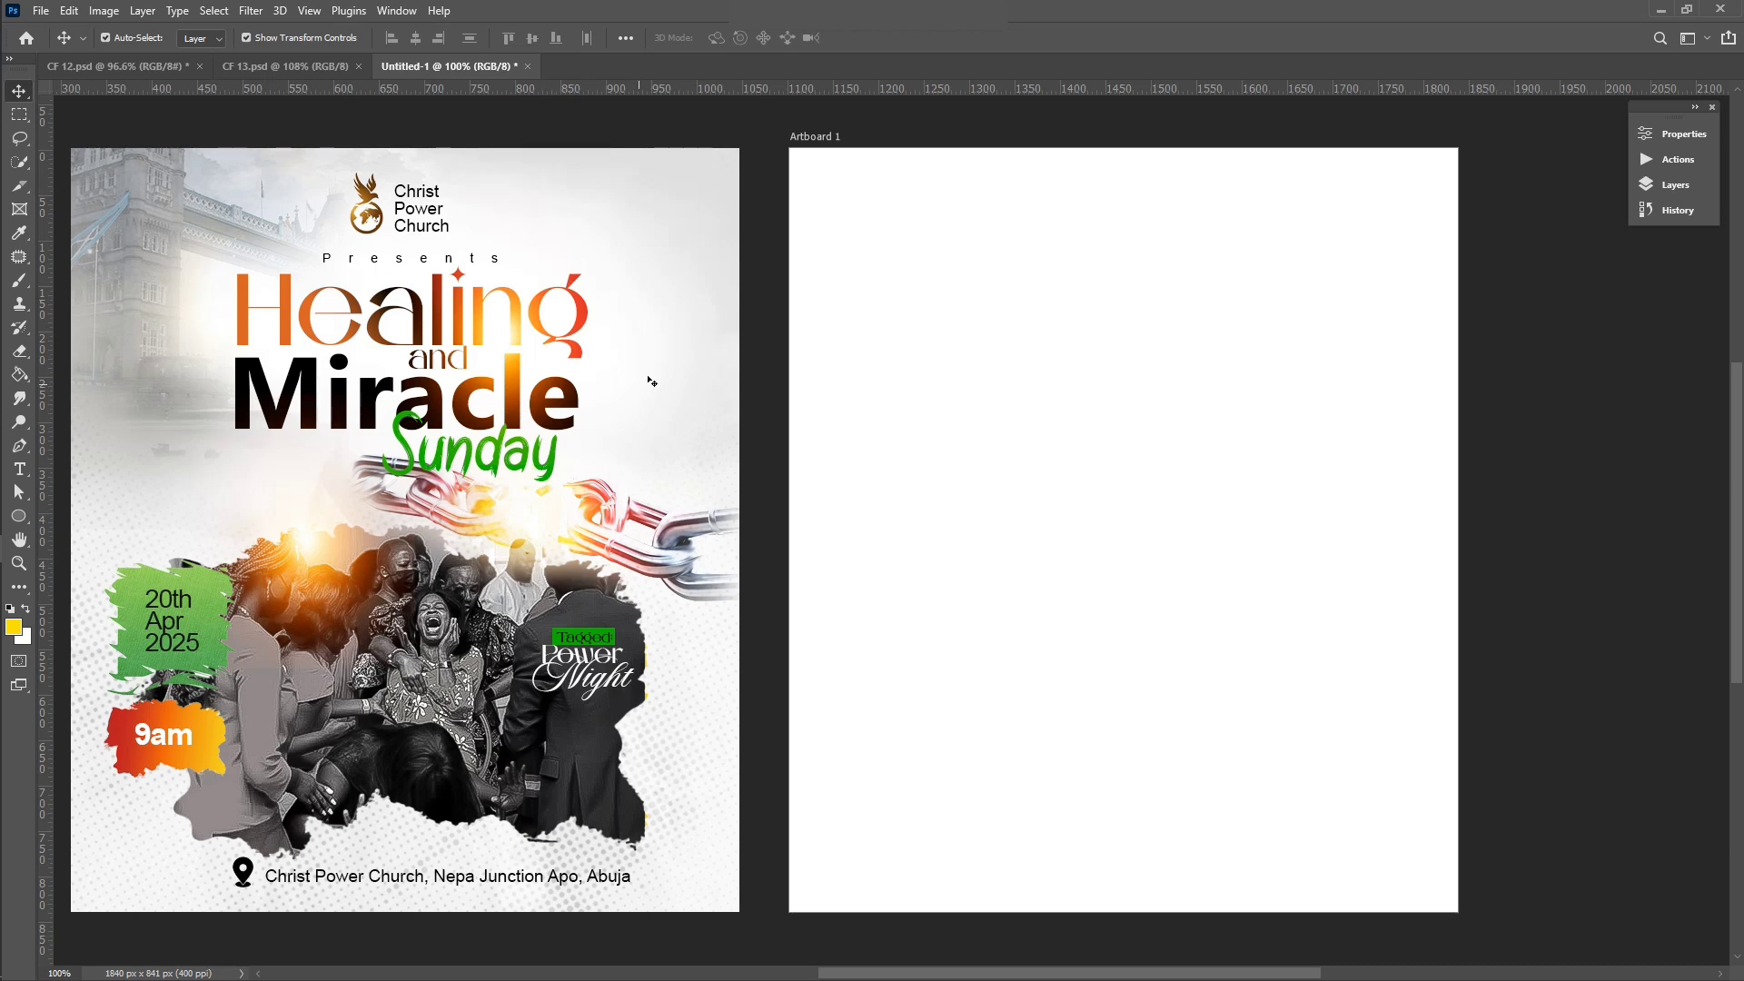
{"action": "left_click", "coordinate": [1060, 368]}
{"action": "key", "text": "t"}
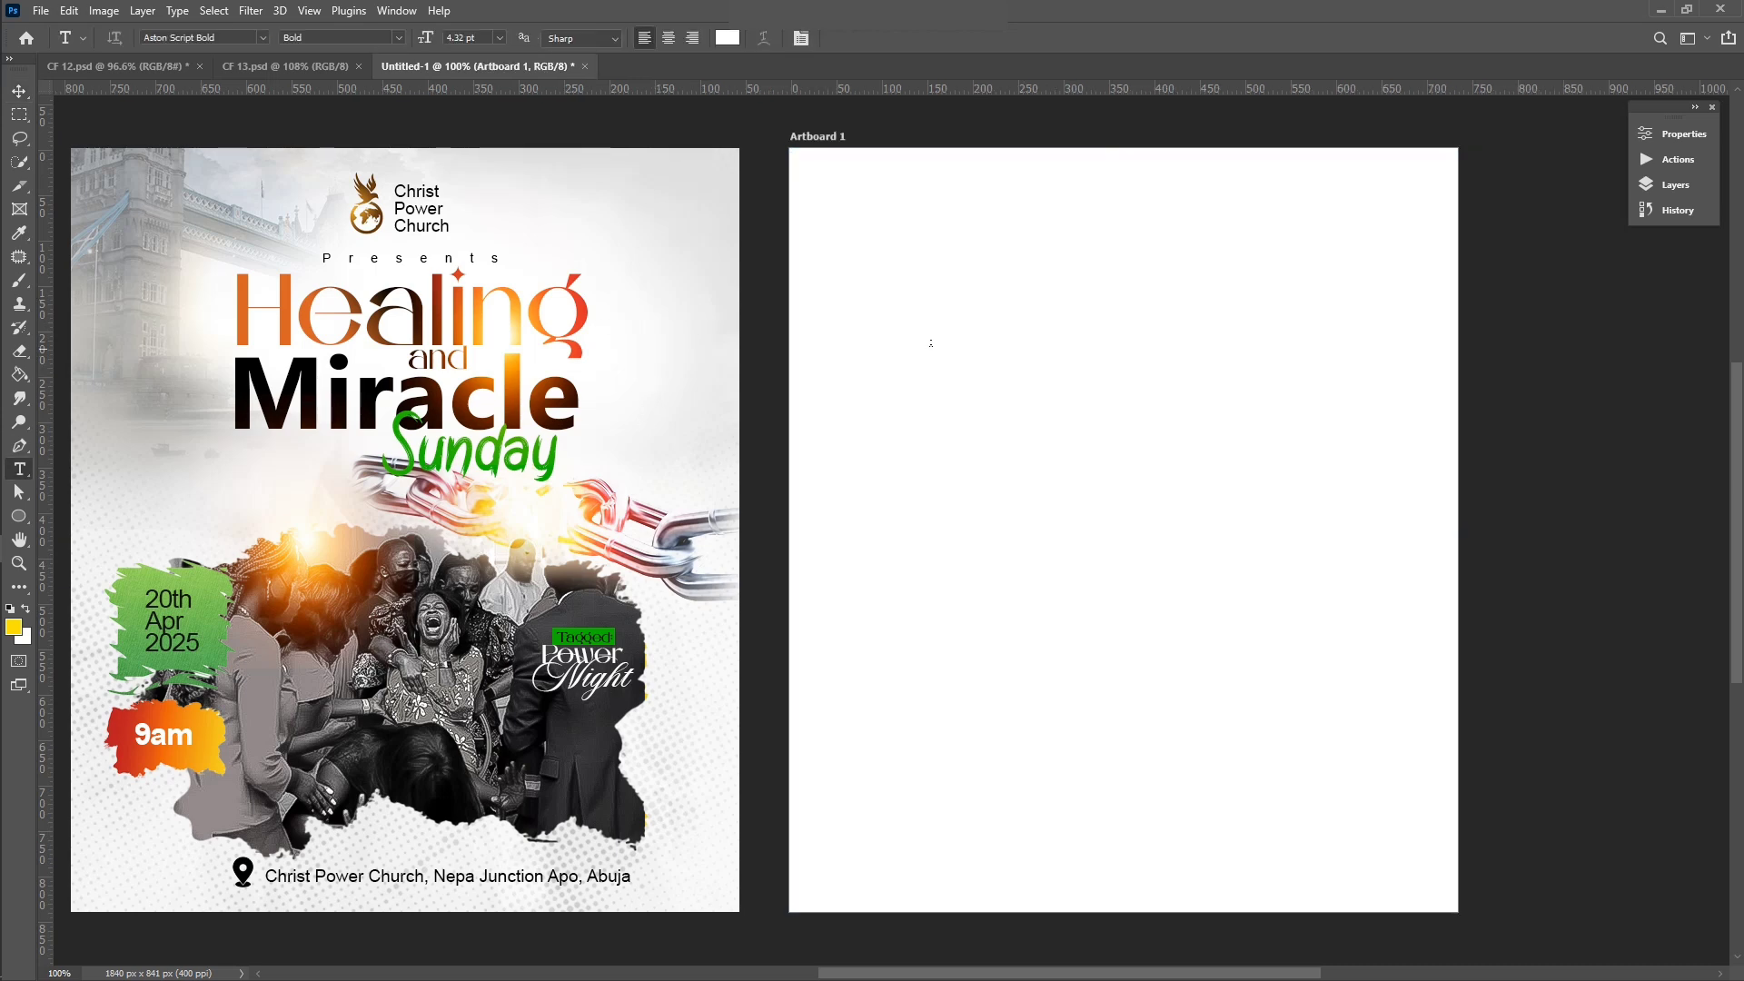
{"action": "left_click", "coordinate": [931, 342]}
{"action": "type", "text": "Healing"}
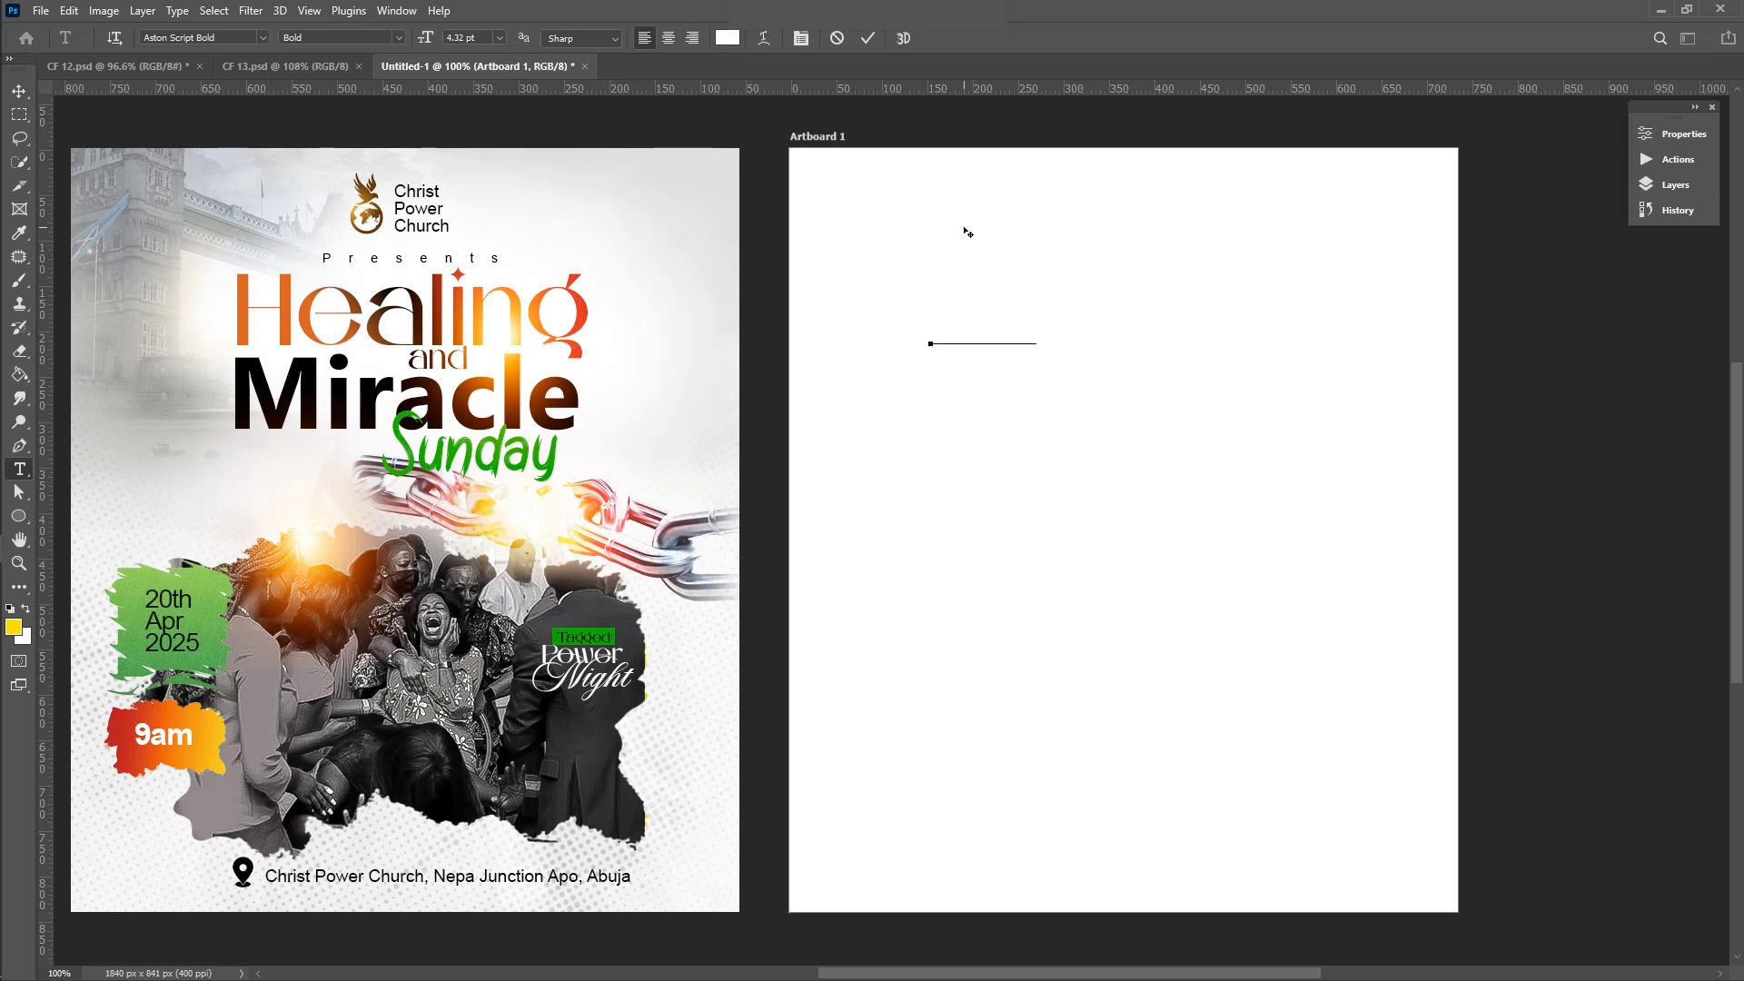
Step: Set the colour of the "Healing" text to black, 000000
{"action": "key", "text": "ctrl+a"}
{"action": "left_click", "coordinate": [726, 38]}
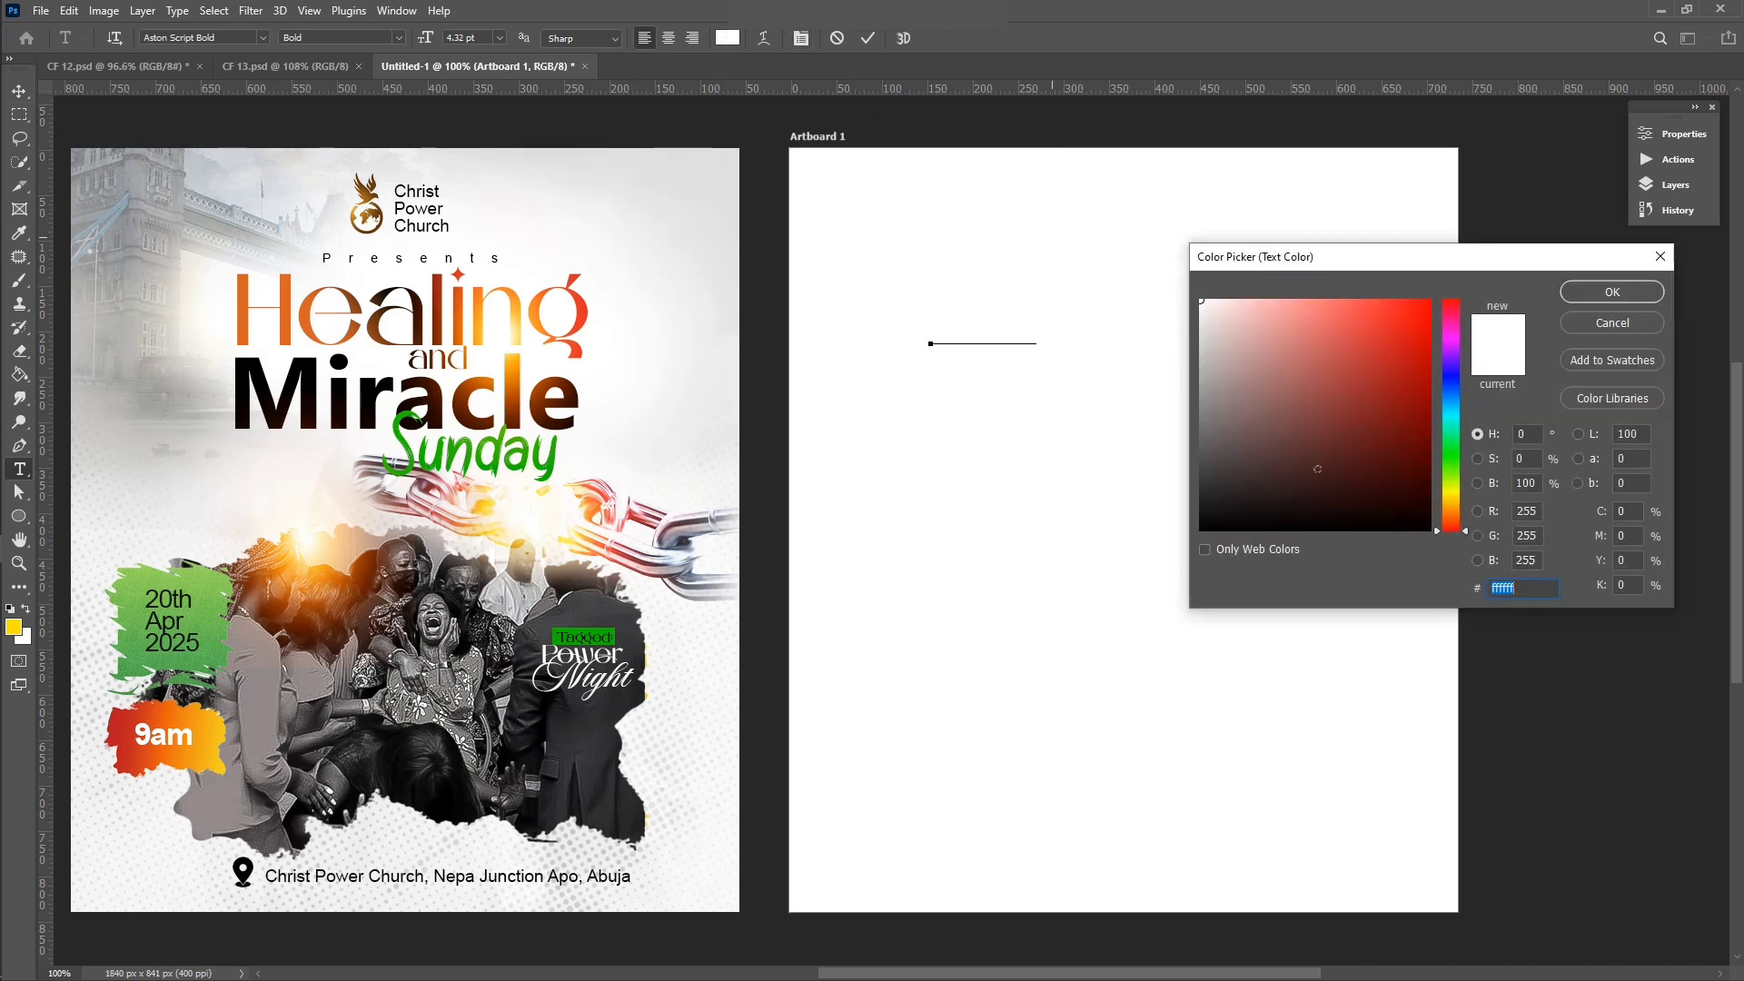
{"action": "type", "text": "000000"}
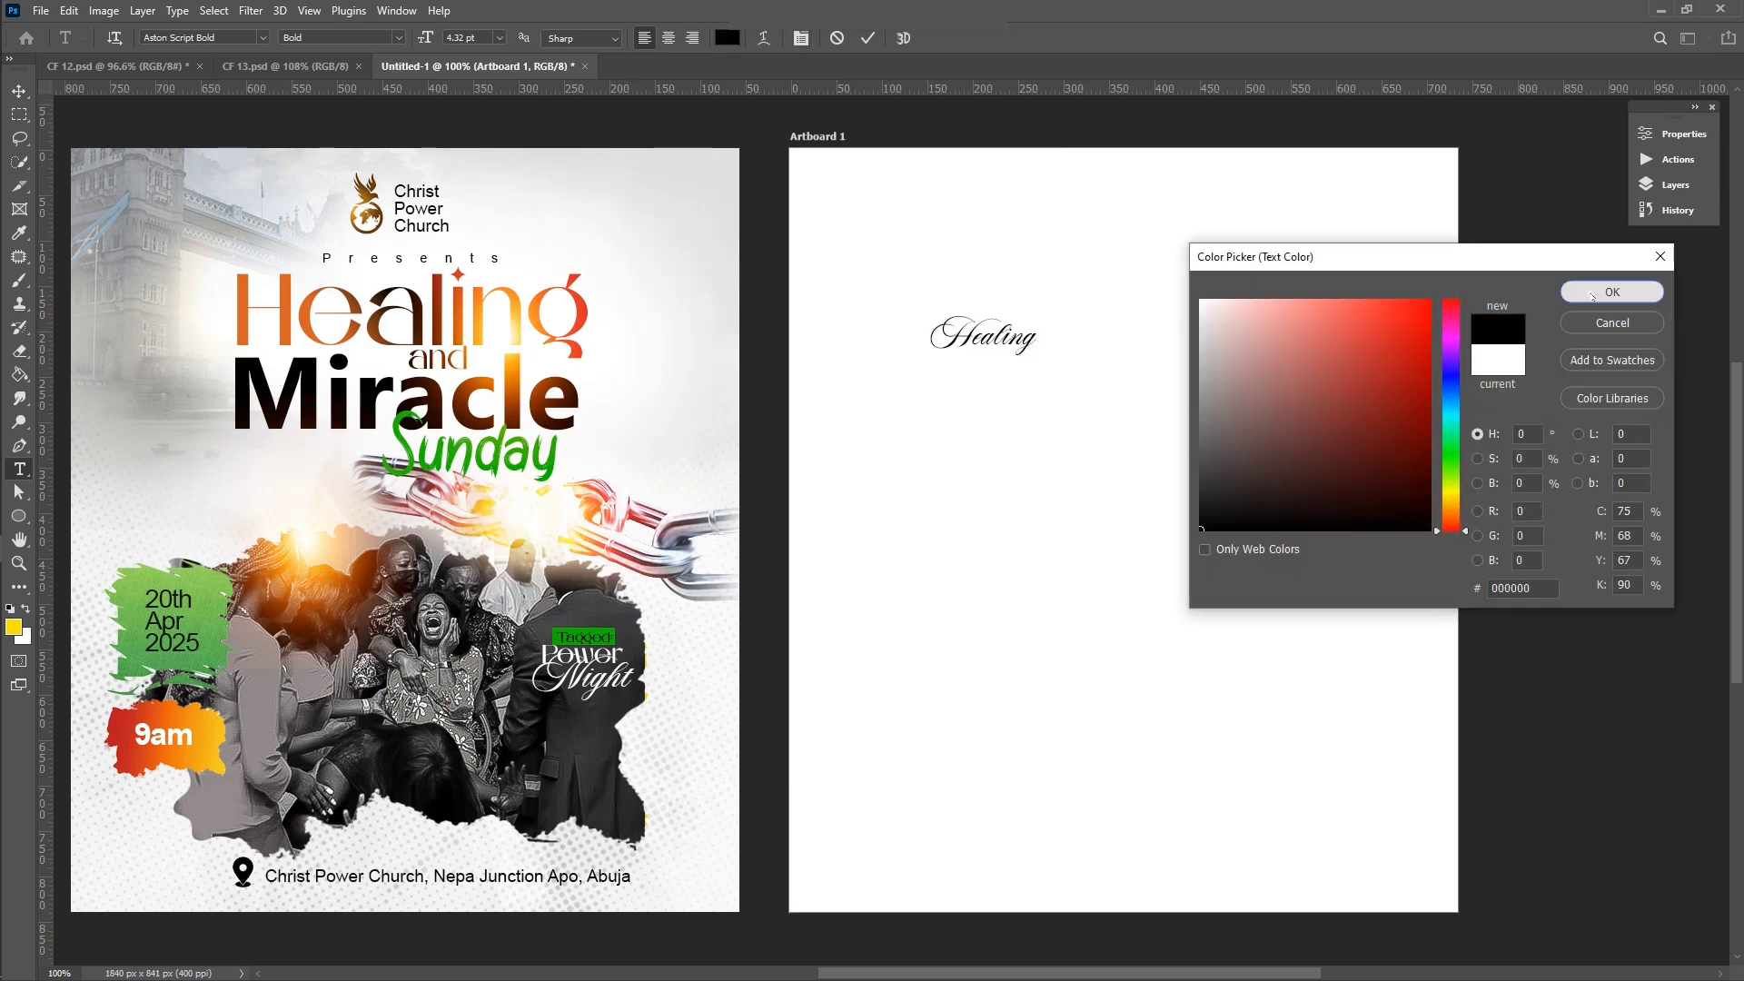
{"action": "left_click", "coordinate": [1612, 292]}
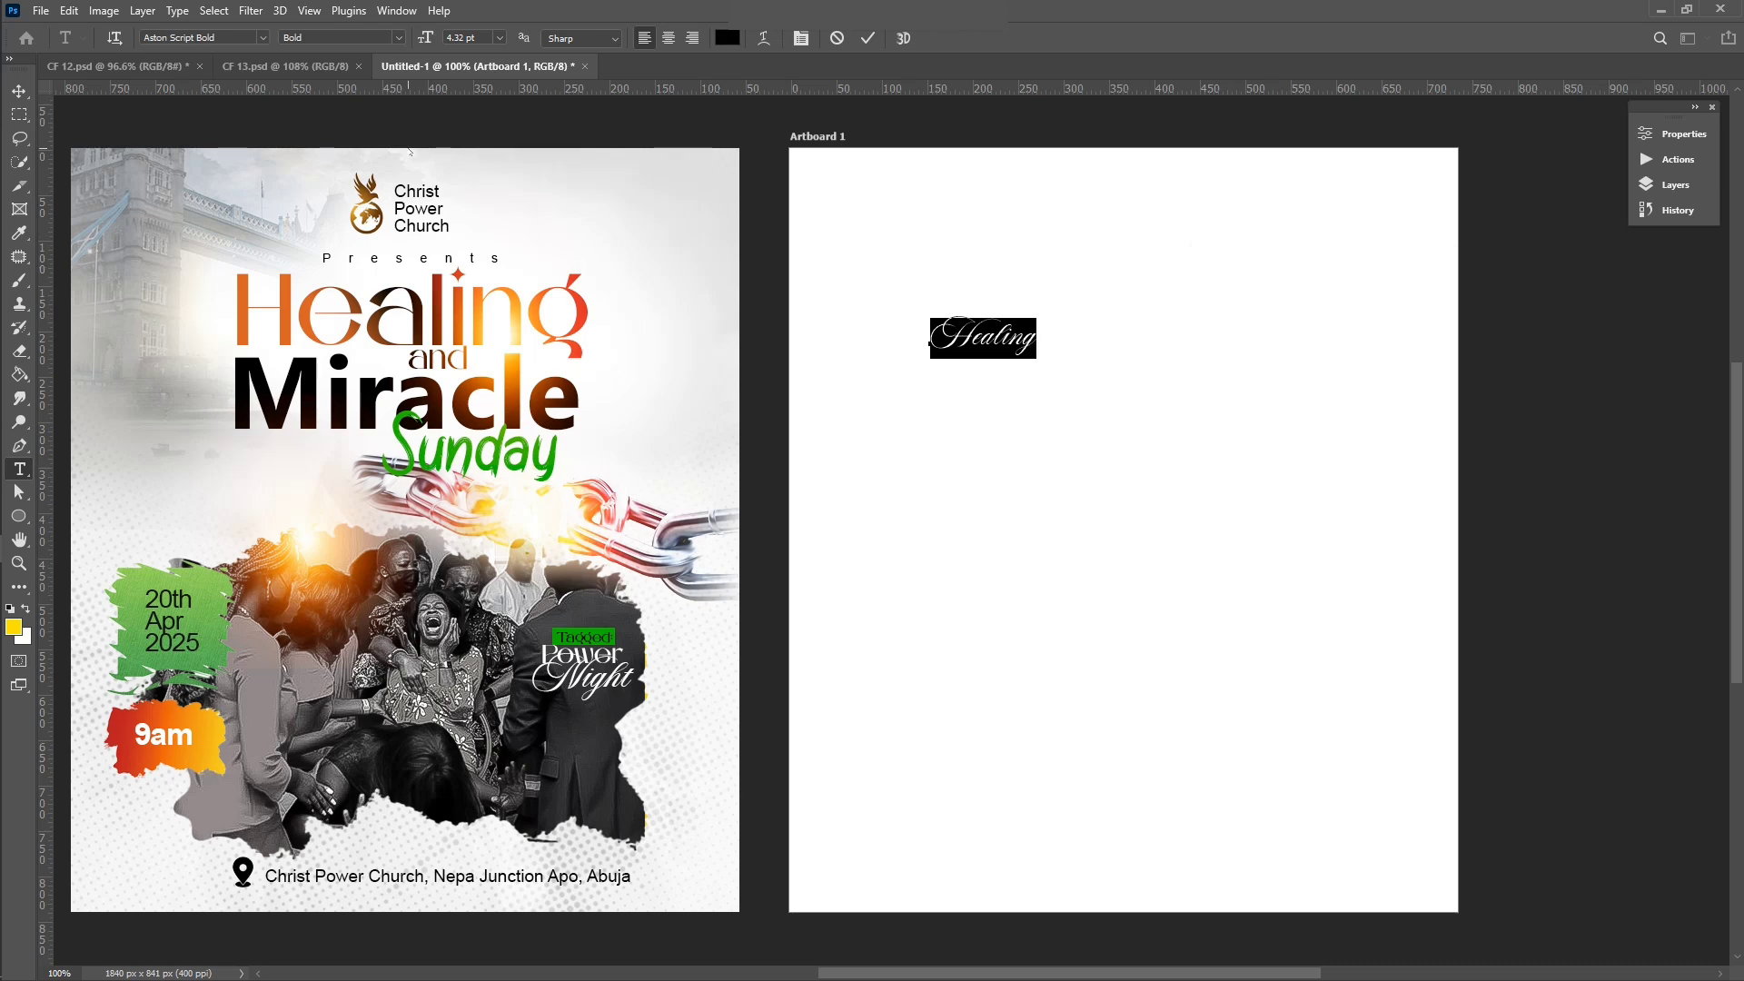
Step: Change the "Healing" text's font to AMORIA Regular and commit the text
{"action": "left_click", "coordinate": [223, 36]}
{"action": "type", "text": "AMORIA"}
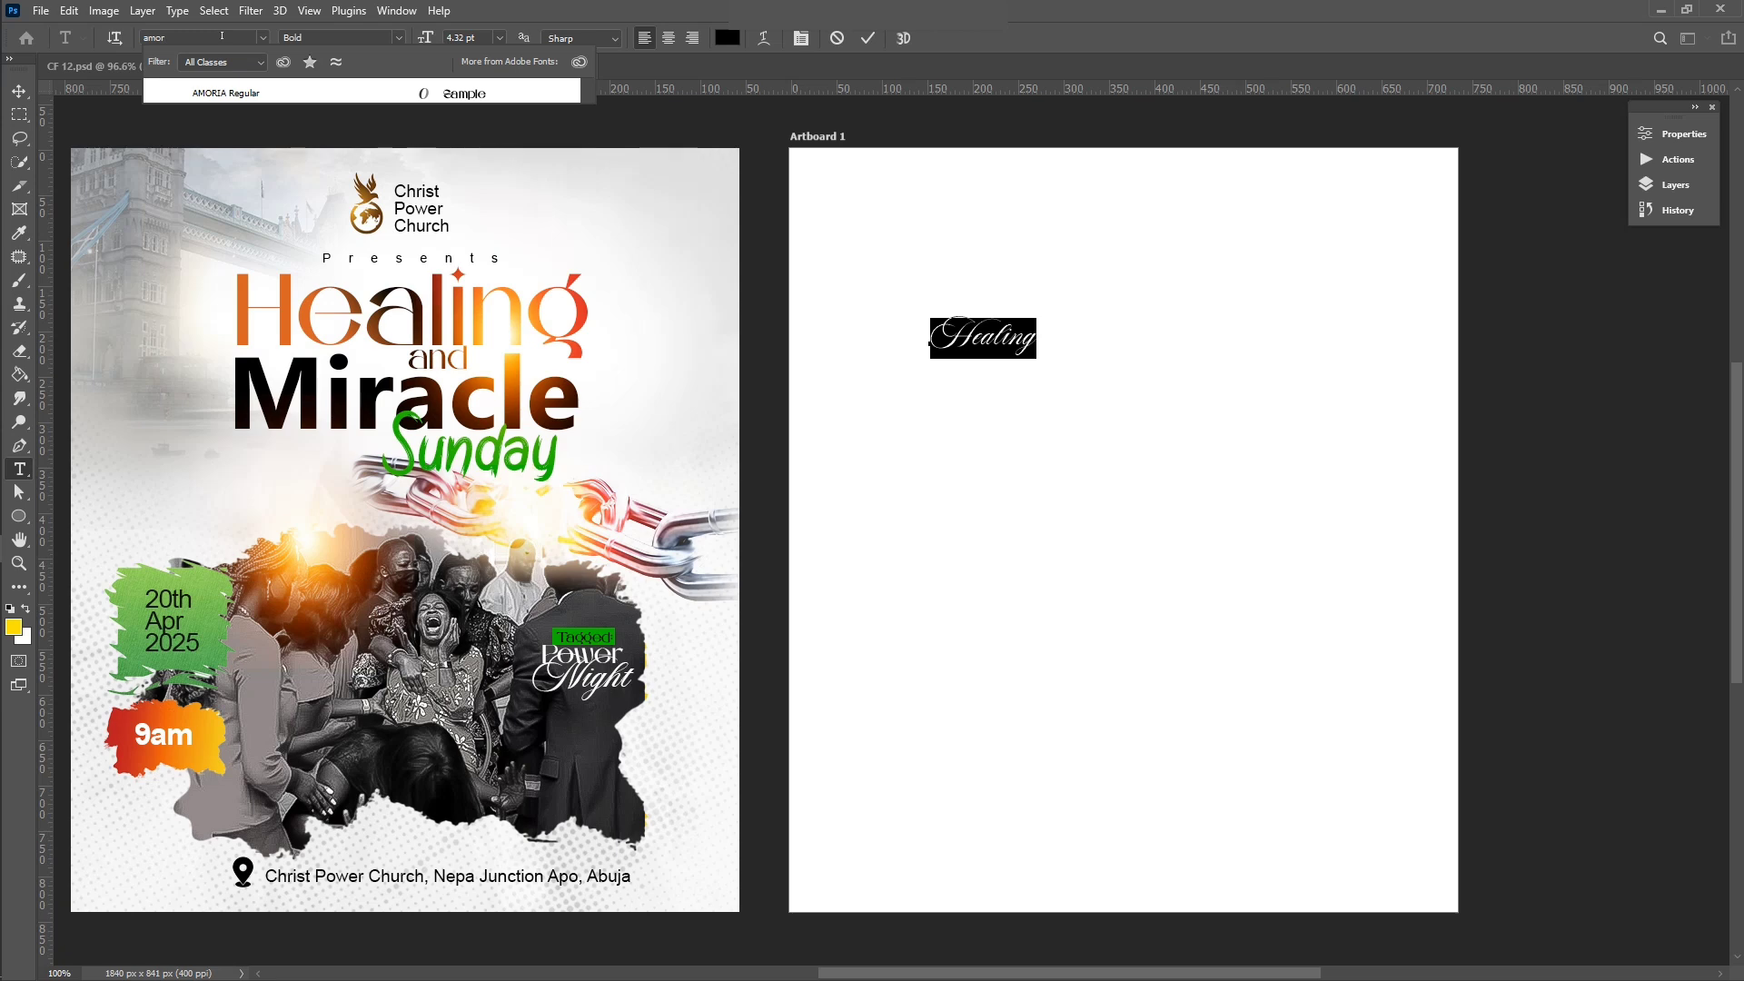
{"action": "left_click", "coordinate": [244, 95]}
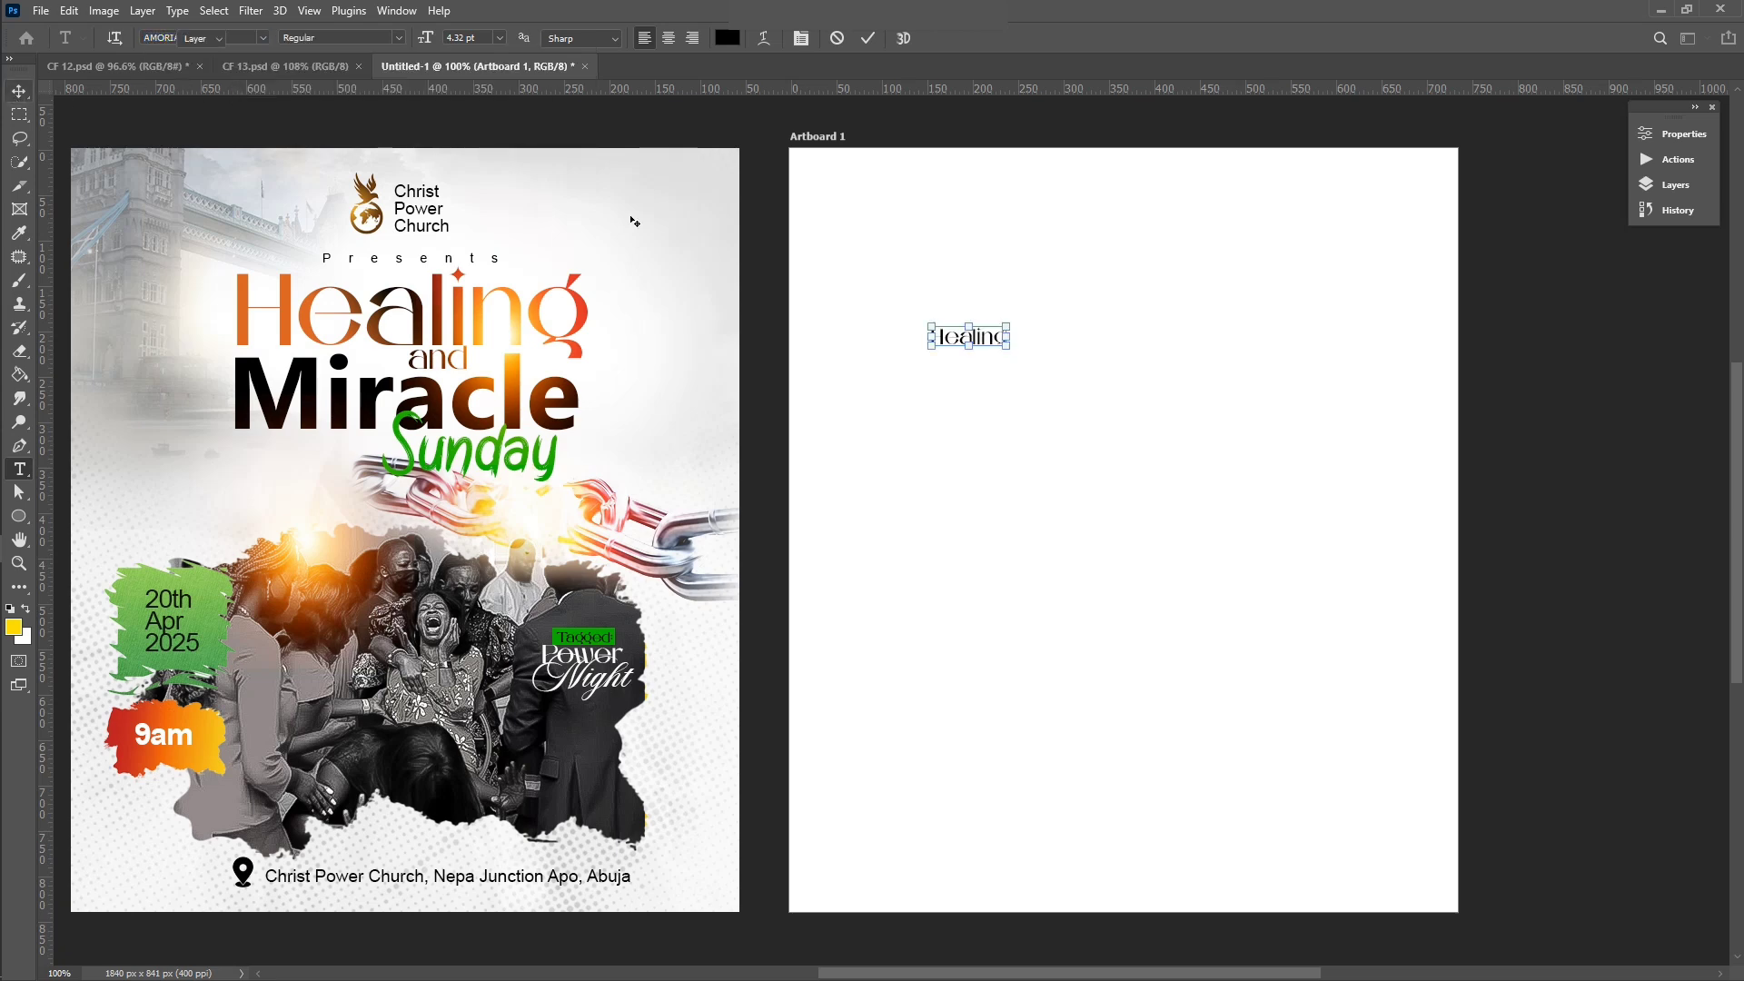
{"action": "double_click", "coordinate": [1005, 346]}
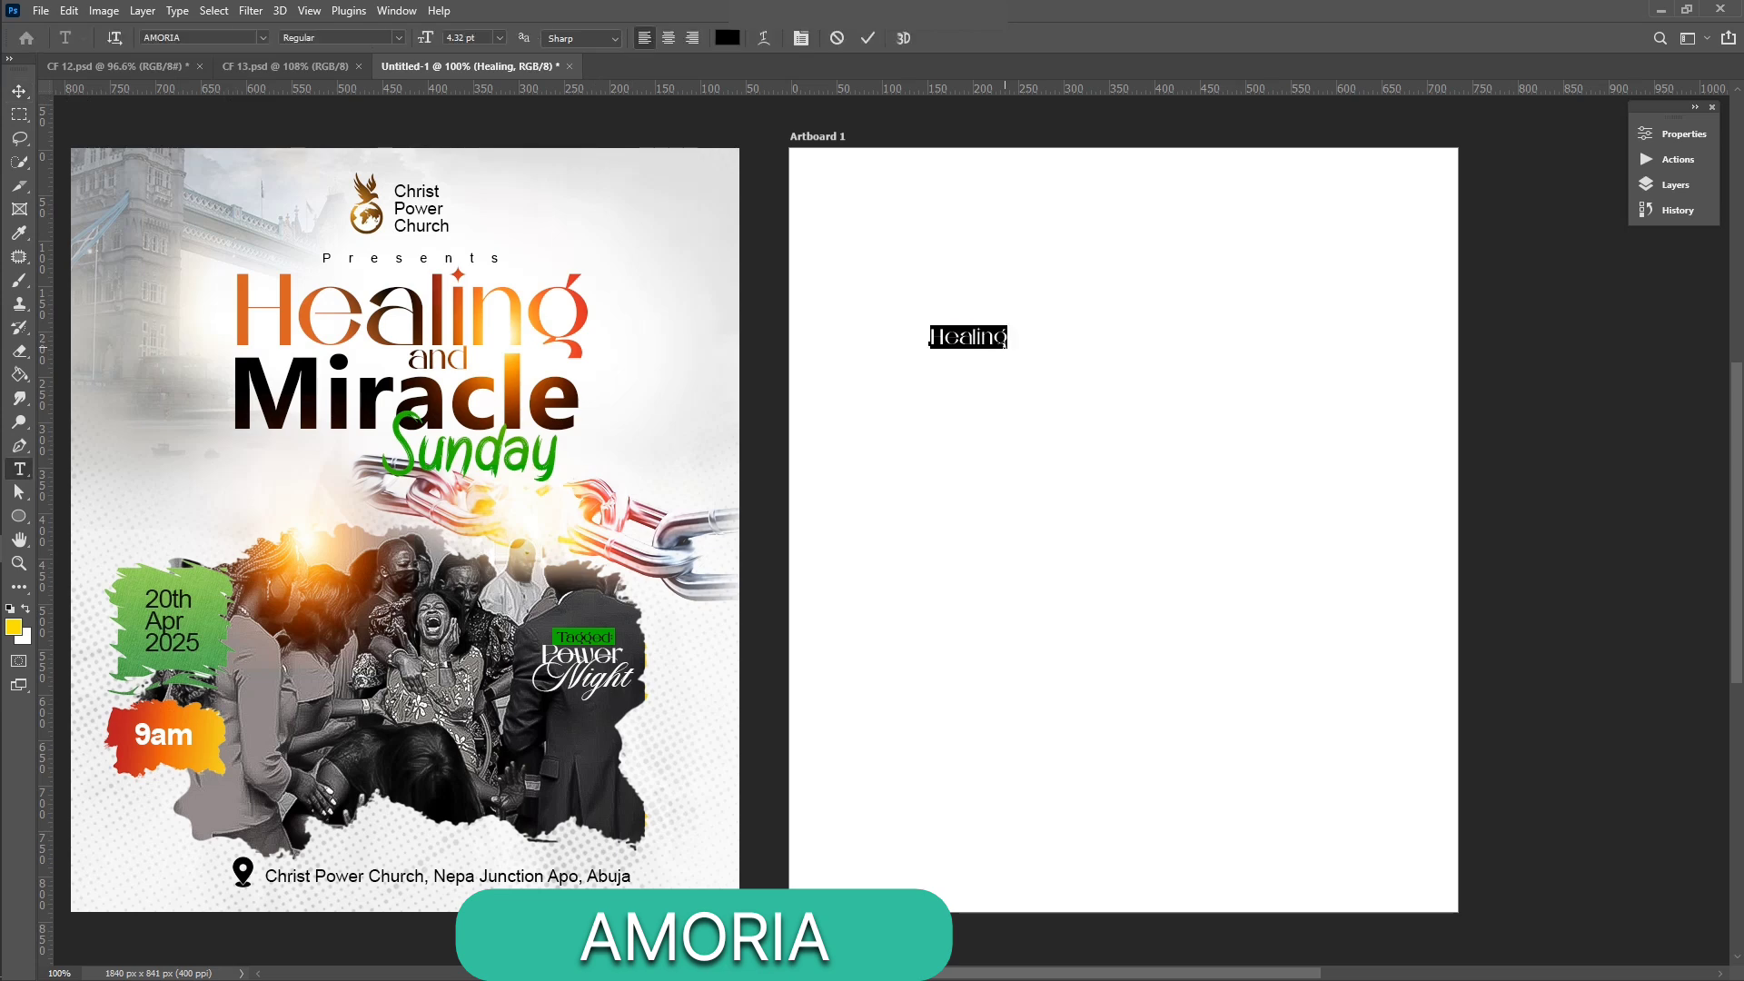
{"action": "left_click", "coordinate": [865, 39]}
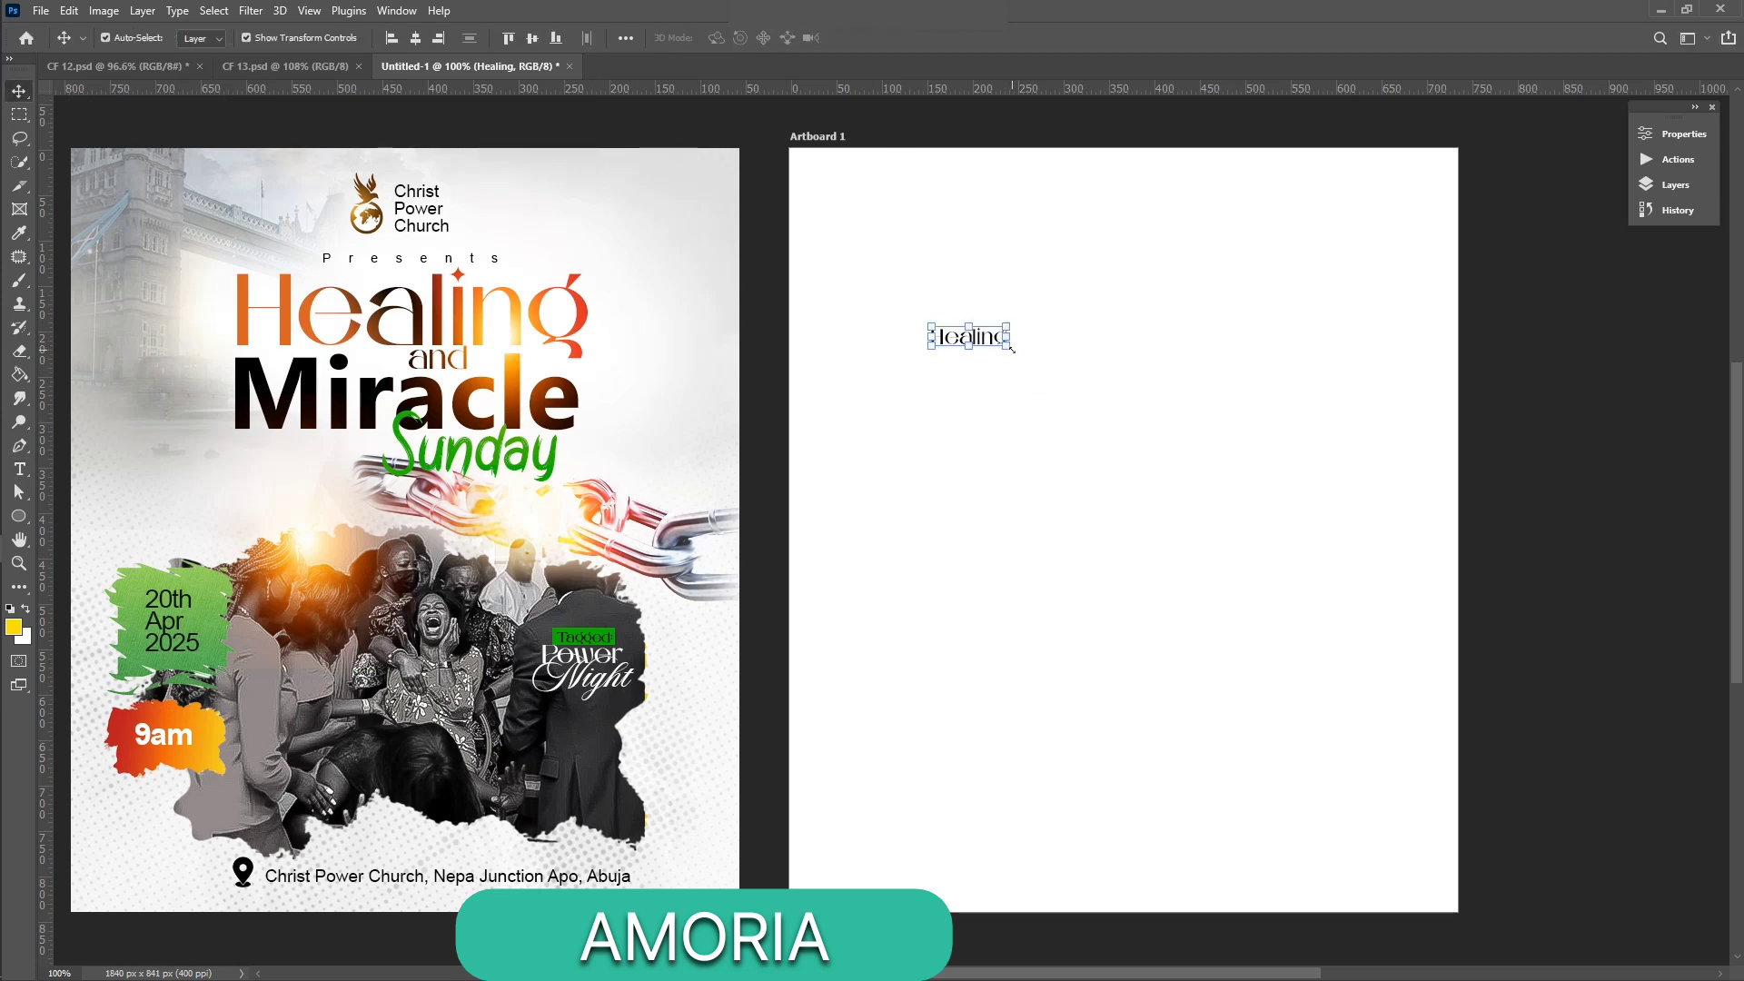
Step: Enlarge the "Healing" text to about 473% and place a duplicate of it directly below
{"action": "left_click_drag", "start_coordinate": [1011, 348], "coordinate": [1293, 432]}
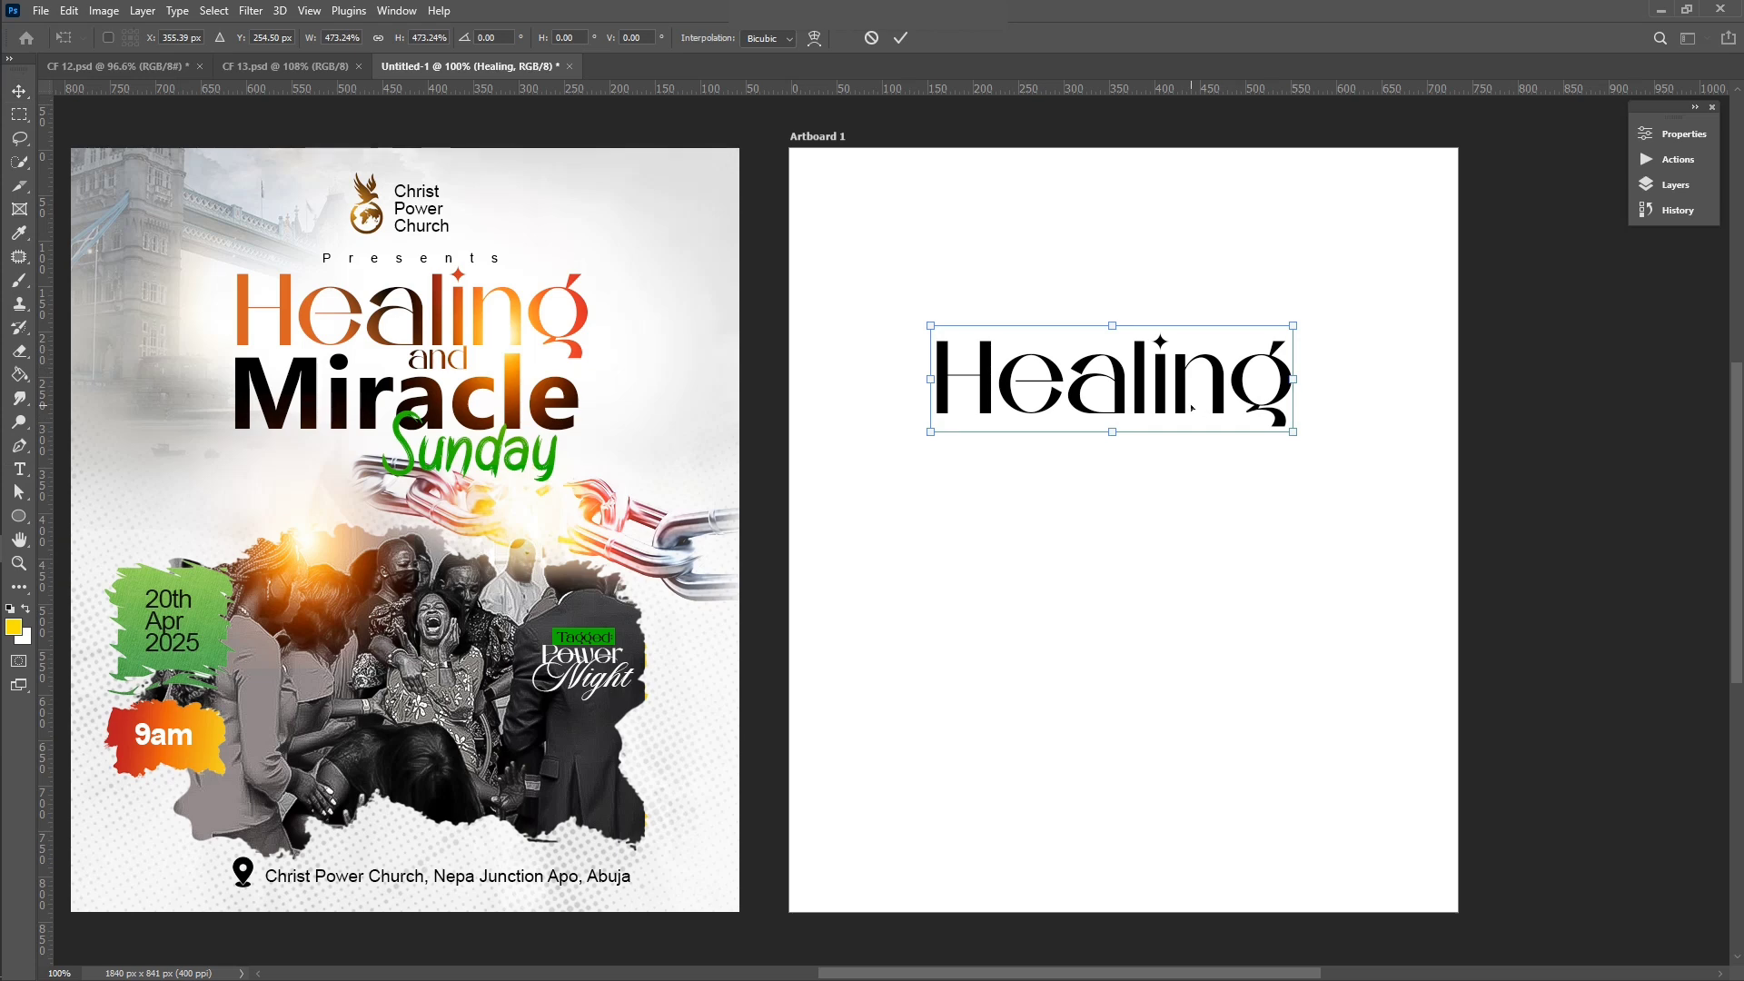
{"action": "mouse_move", "coordinate": [1192, 407]}
{"action": "left_mouse_down"}
{"action": "mouse_move", "coordinate": [1186, 378]}
{"action": "mouse_move", "coordinate": [1153, 369]}
{"action": "mouse_move", "coordinate": [1164, 328]}
{"action": "mouse_move", "coordinate": [1172, 439]}
{"action": "left_mouse_up"}
{"action": "key", "text": "Return"}
Step: Replace the lower "Healing" copy's wording with "and"
{"action": "double_click", "coordinate": [1172, 439]}
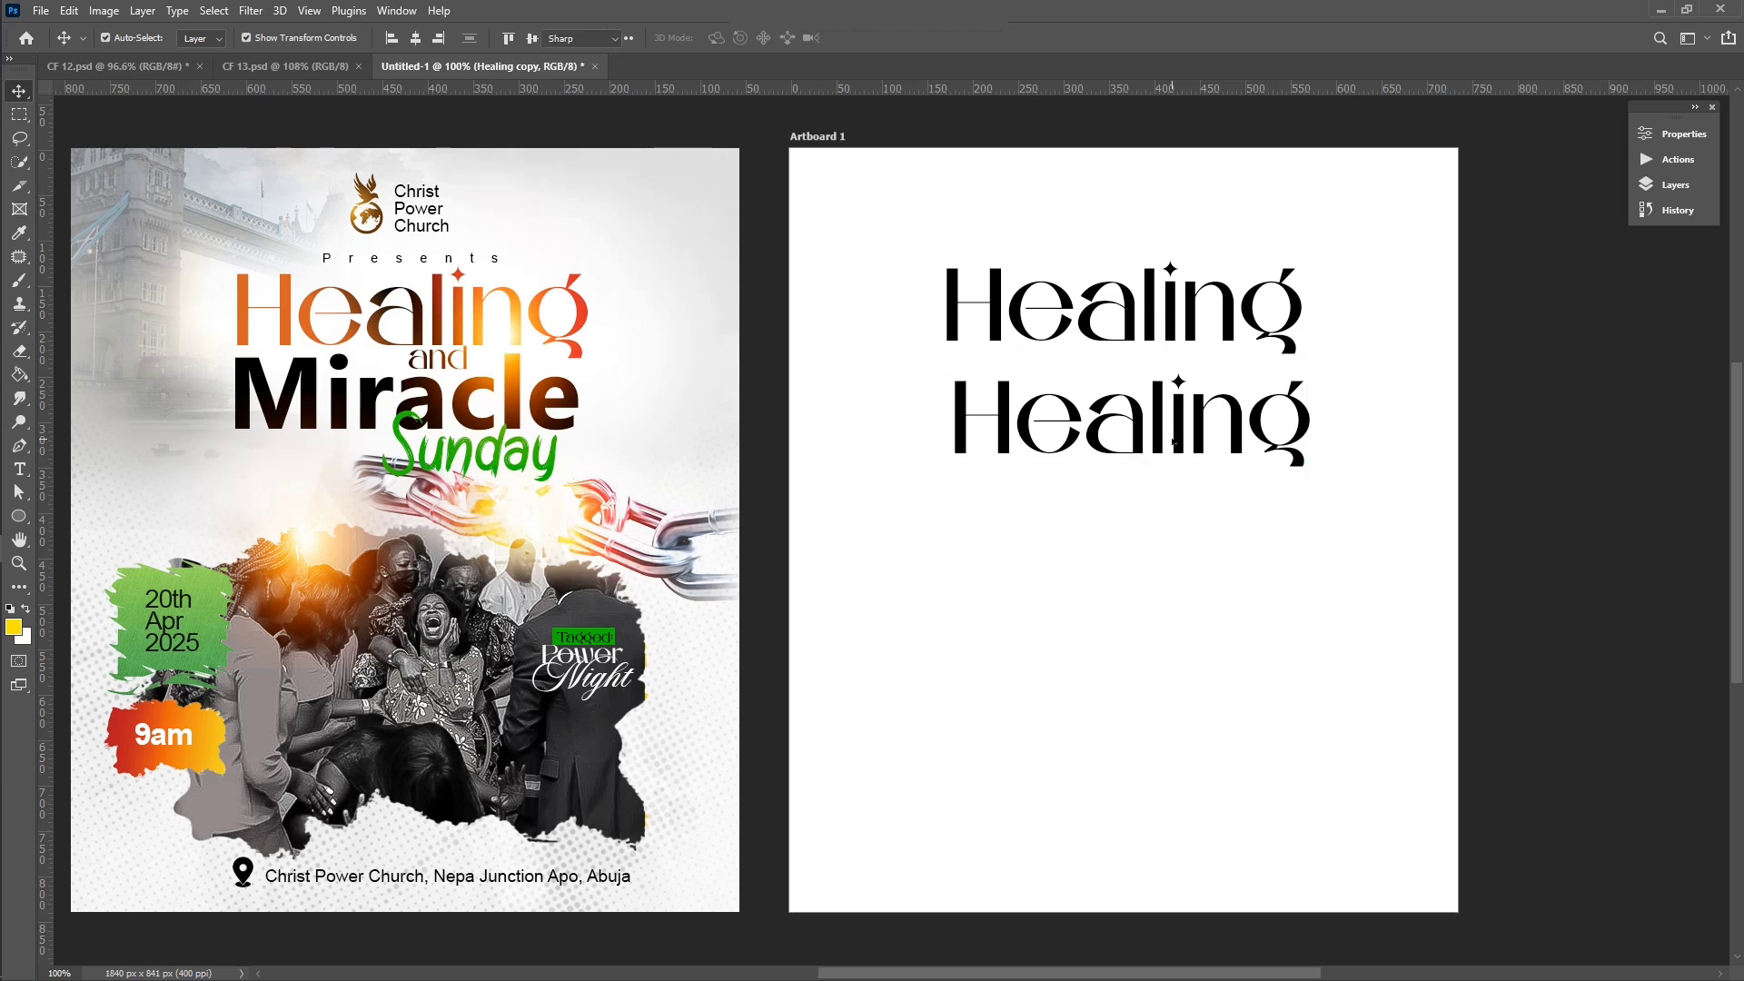
{"action": "type", "text": "and"}
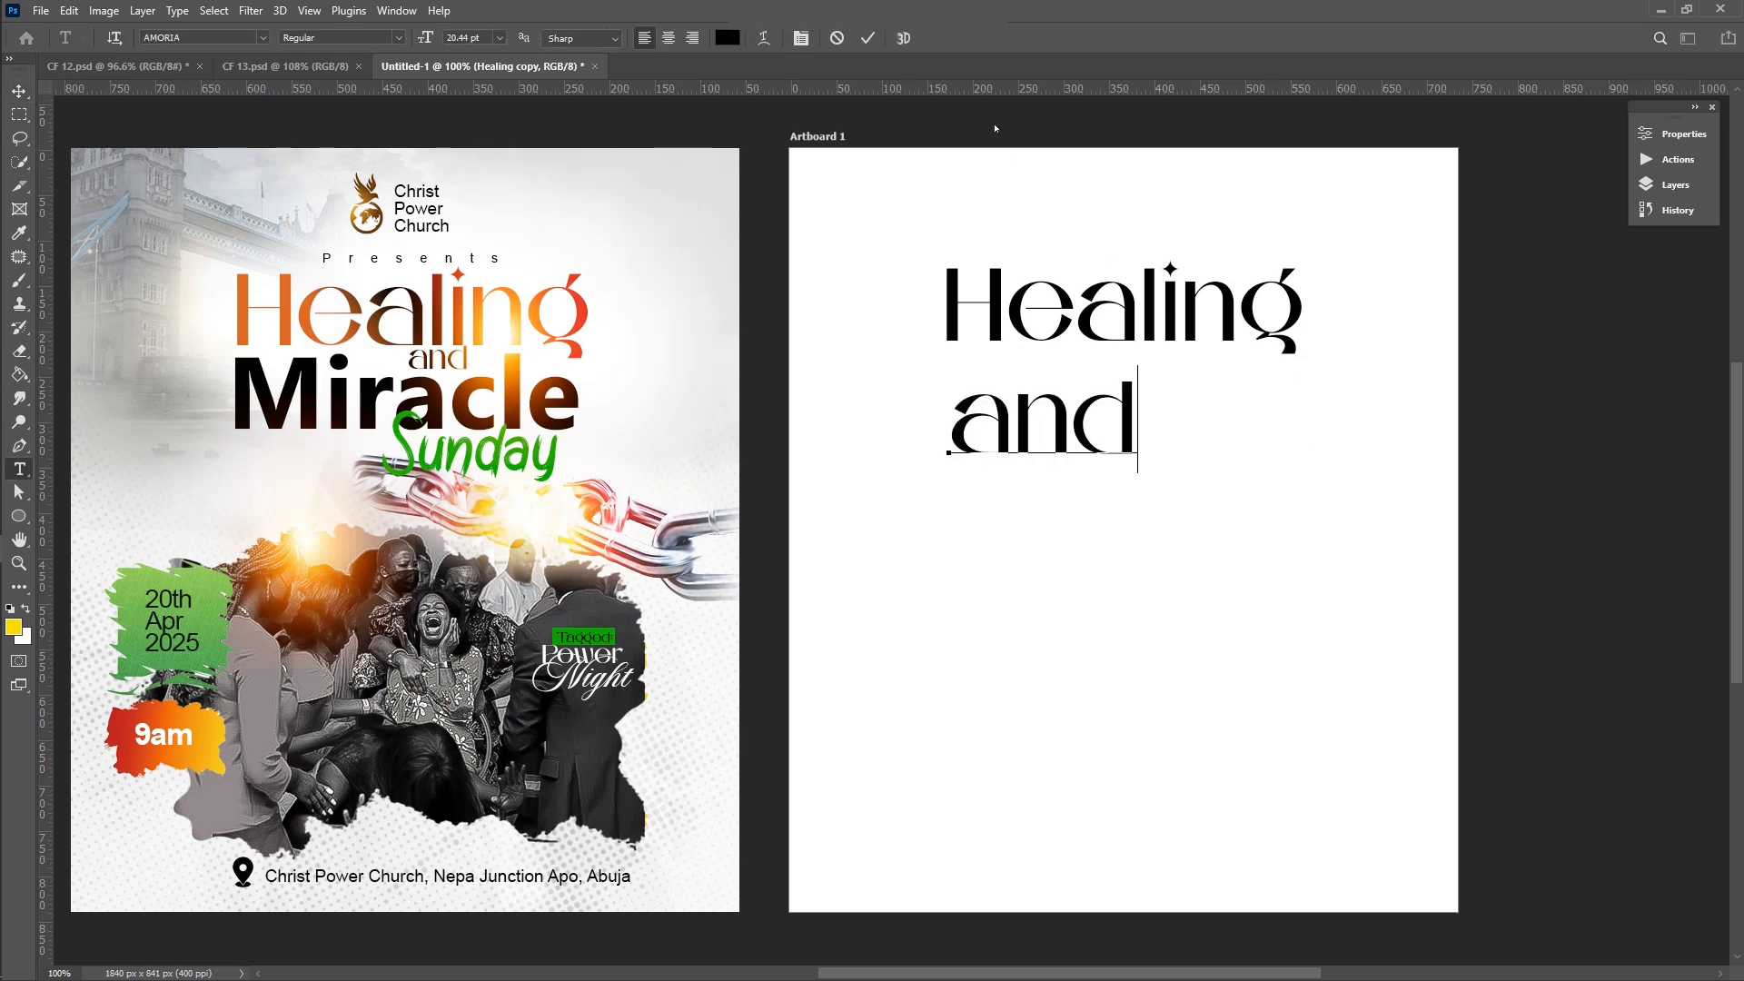
{"action": "left_click", "coordinate": [867, 37]}
{"action": "key", "text": "v"}
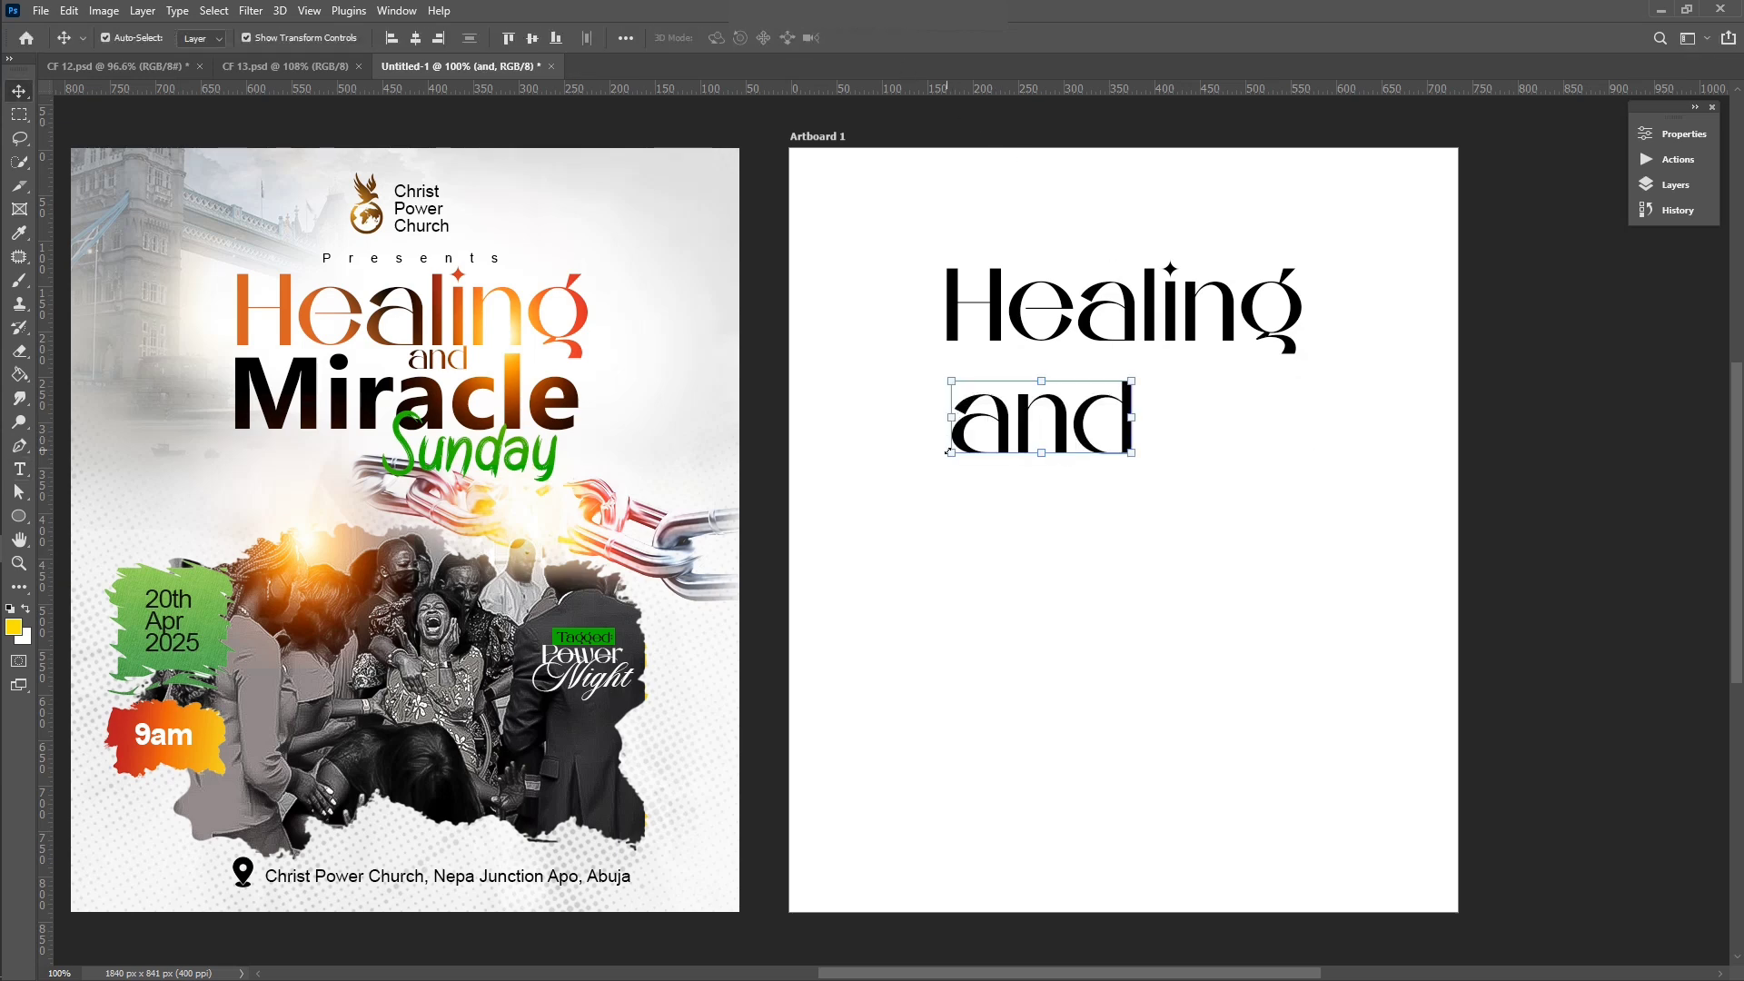
Step: Scale the "and" text down to about 39% and position it just beneath the "lin" of "Healing"
{"action": "left_click_drag", "start_coordinate": [948, 451], "coordinate": [1161, 360]}
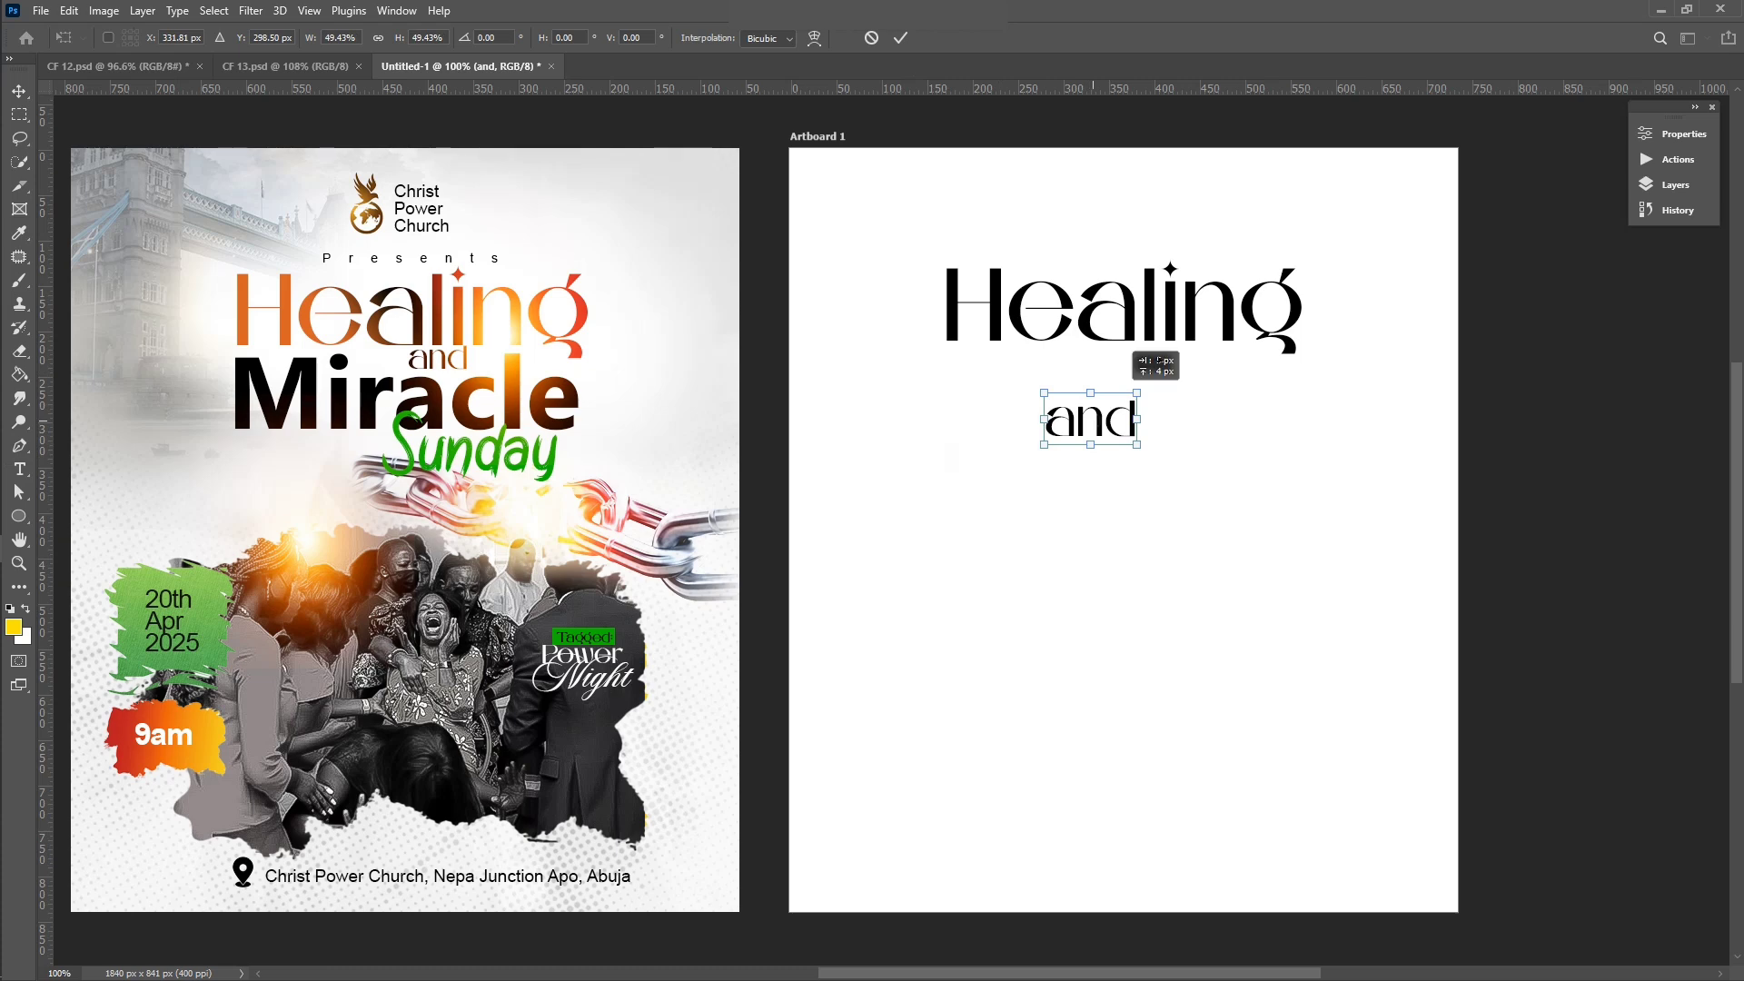
{"action": "mouse_move", "coordinate": [1090, 419]}
{"action": "left_mouse_down"}
{"action": "mouse_move", "coordinate": [1137, 362]}
{"action": "mouse_move", "coordinate": [1206, 399]}
{"action": "mouse_move", "coordinate": [1187, 375]}
{"action": "left_mouse_up"}
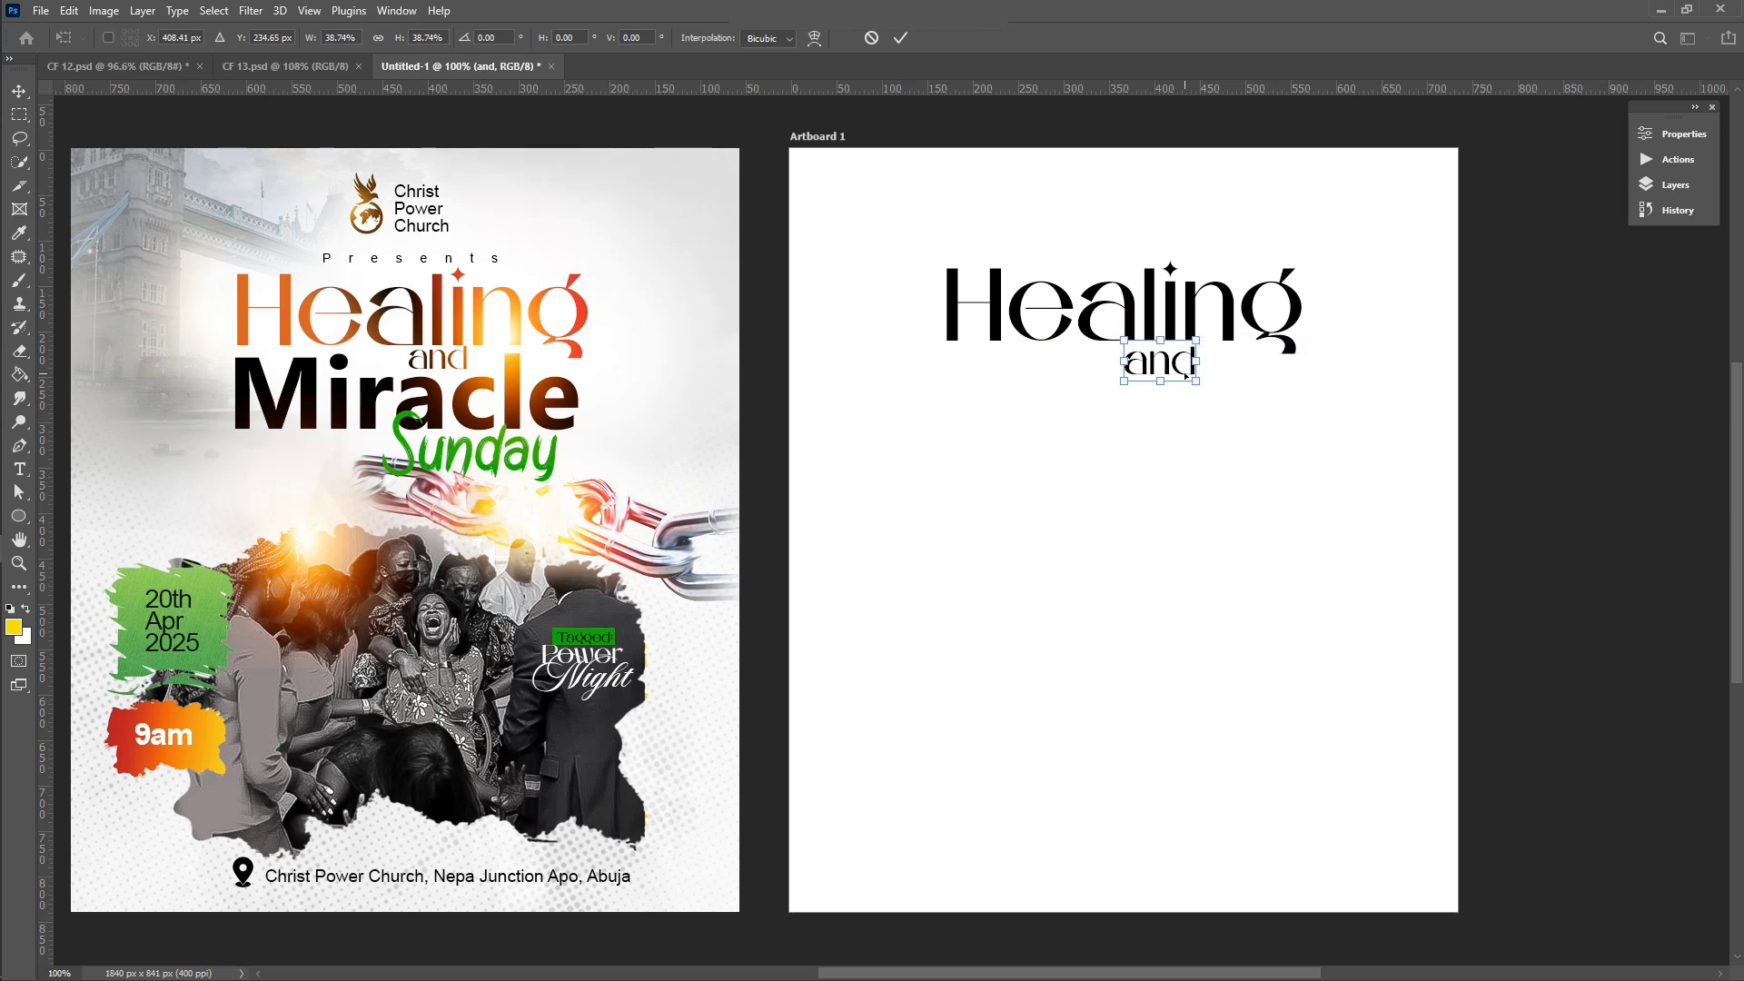
{"action": "key", "text": "Return"}
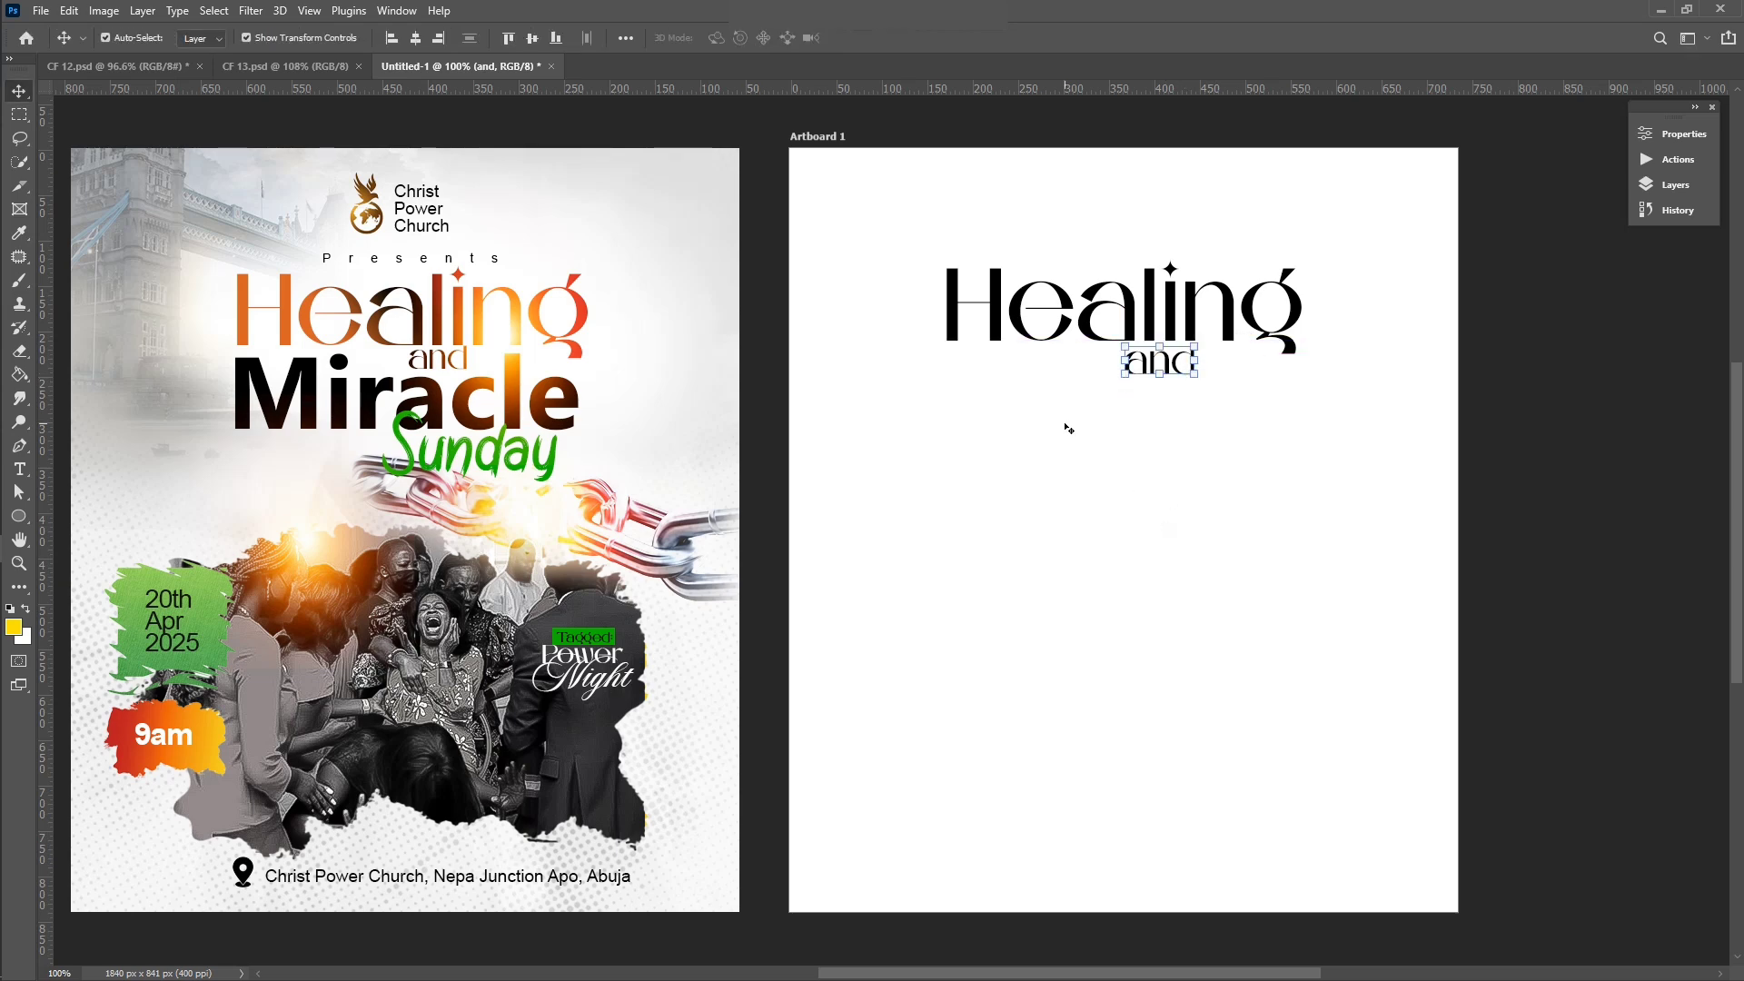
Step: Duplicate the "Healing" text directly below "and" and replace the copy's wording with "Miracle"
{"action": "left_click", "coordinate": [1016, 336]}
{"action": "mouse_move", "coordinate": [1016, 335]}
{"action": "left_mouse_down"}
{"action": "mouse_move", "coordinate": [1016, 457]}
{"action": "mouse_move", "coordinate": [1013, 417]}
{"action": "left_mouse_up"}
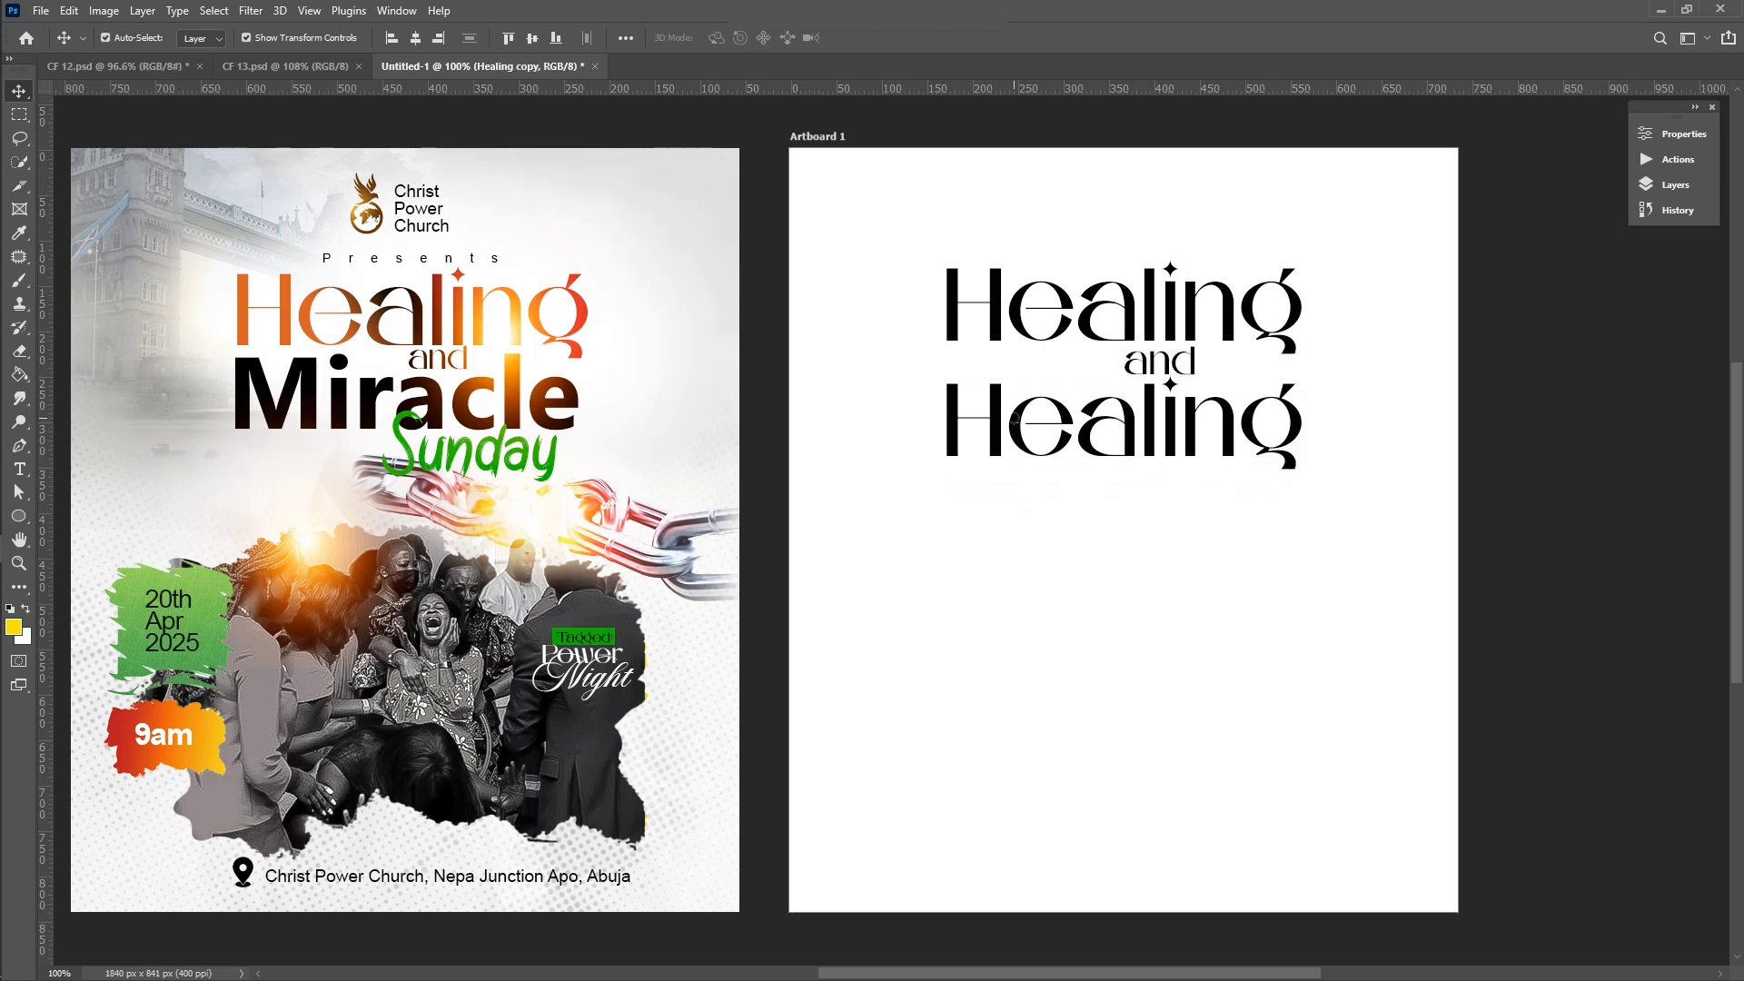
{"action": "double_click", "coordinate": [1014, 417]}
{"action": "left_click", "coordinate": [1014, 417]}
{"action": "key", "text": "ctrl+a"}
{"action": "type", "text": "Mirac"}
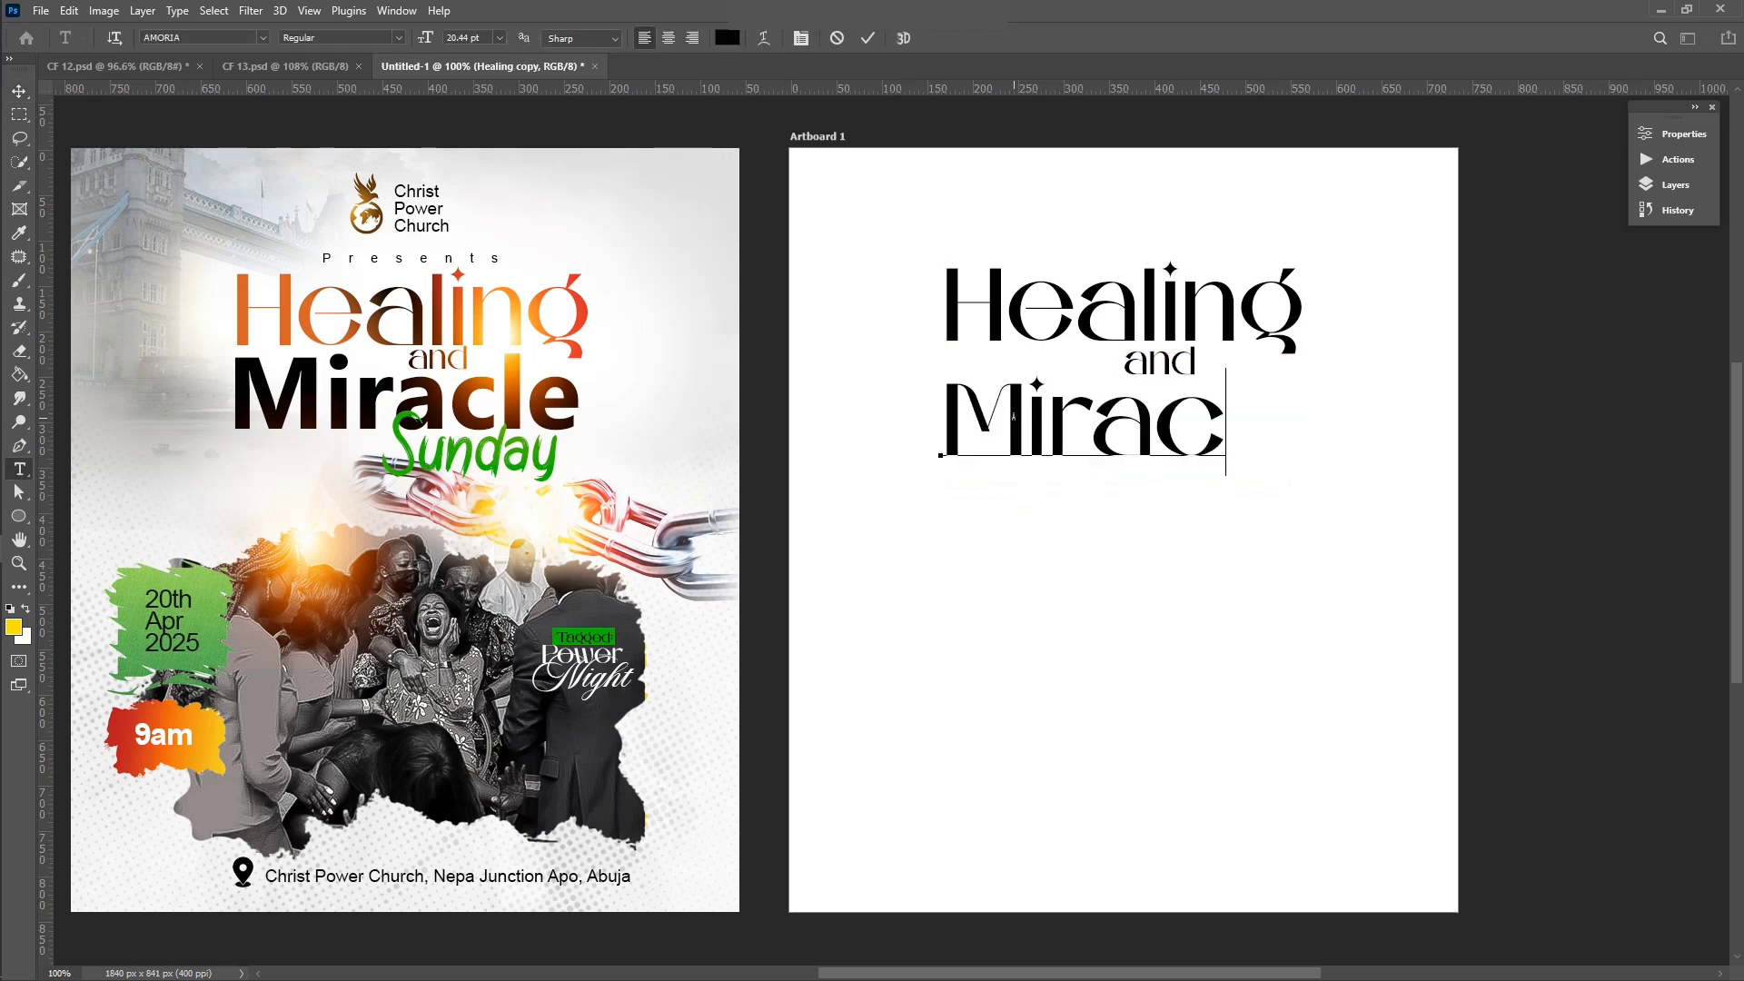
{"action": "type", "text": "le"}
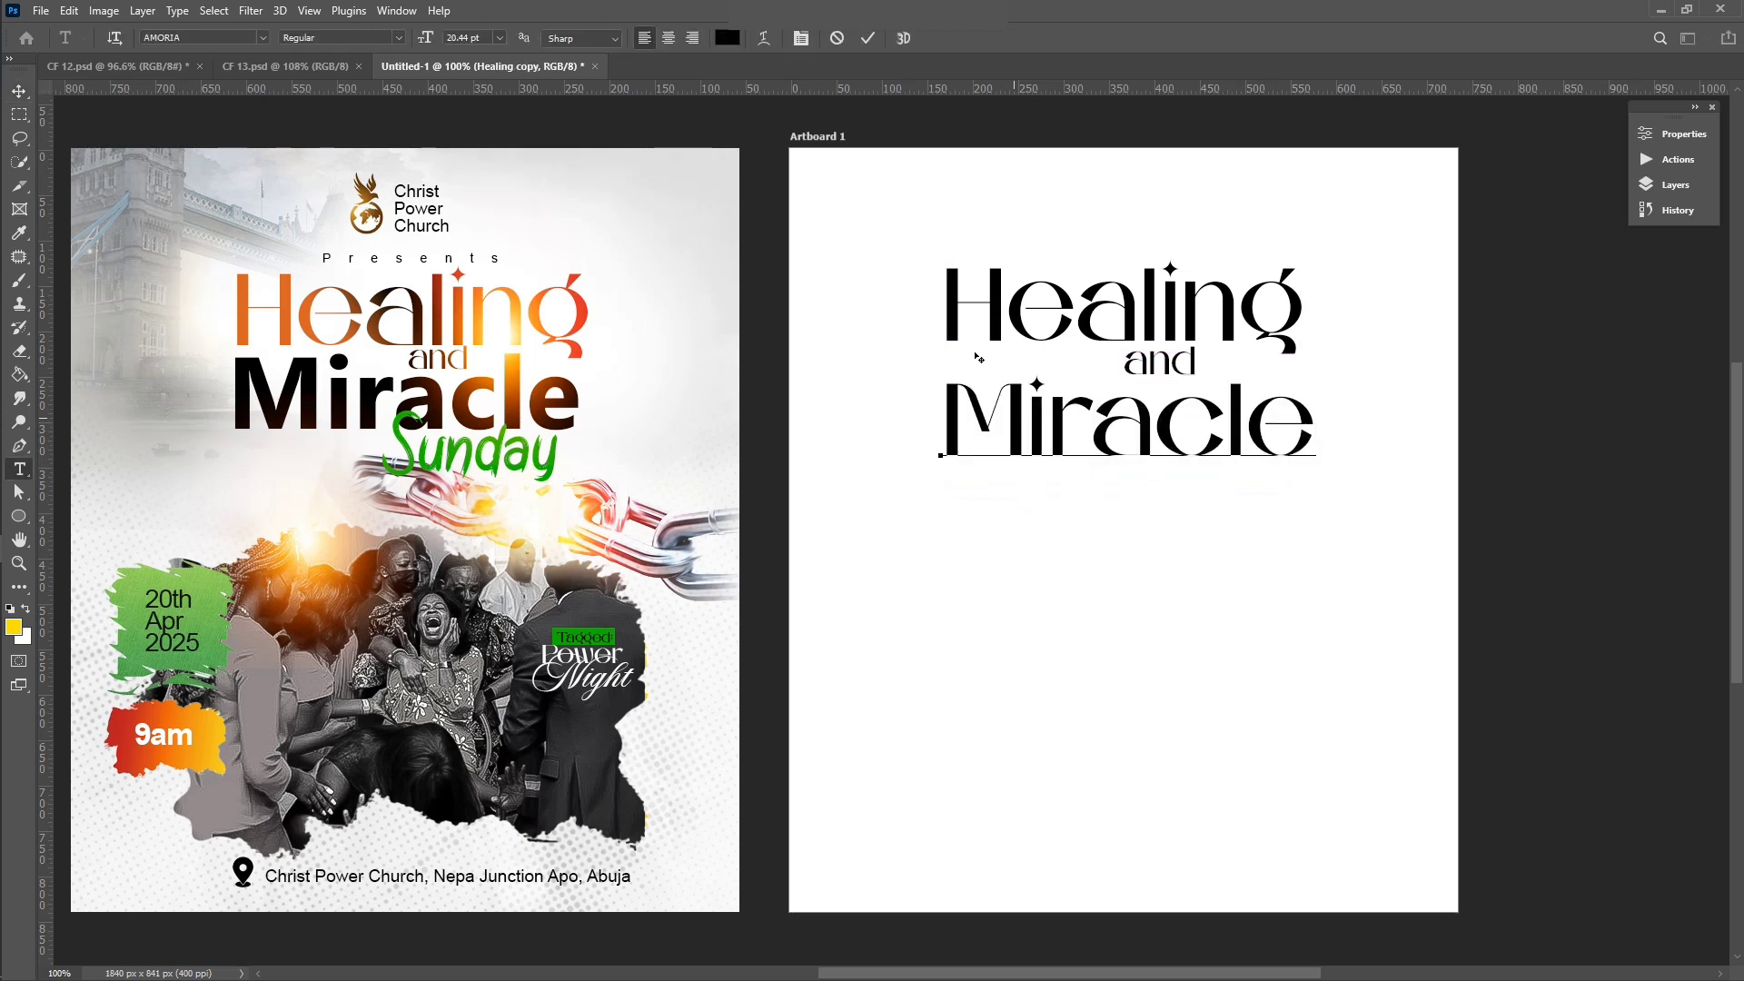
{"action": "left_click", "coordinate": [868, 38]}
{"action": "key", "text": "v"}
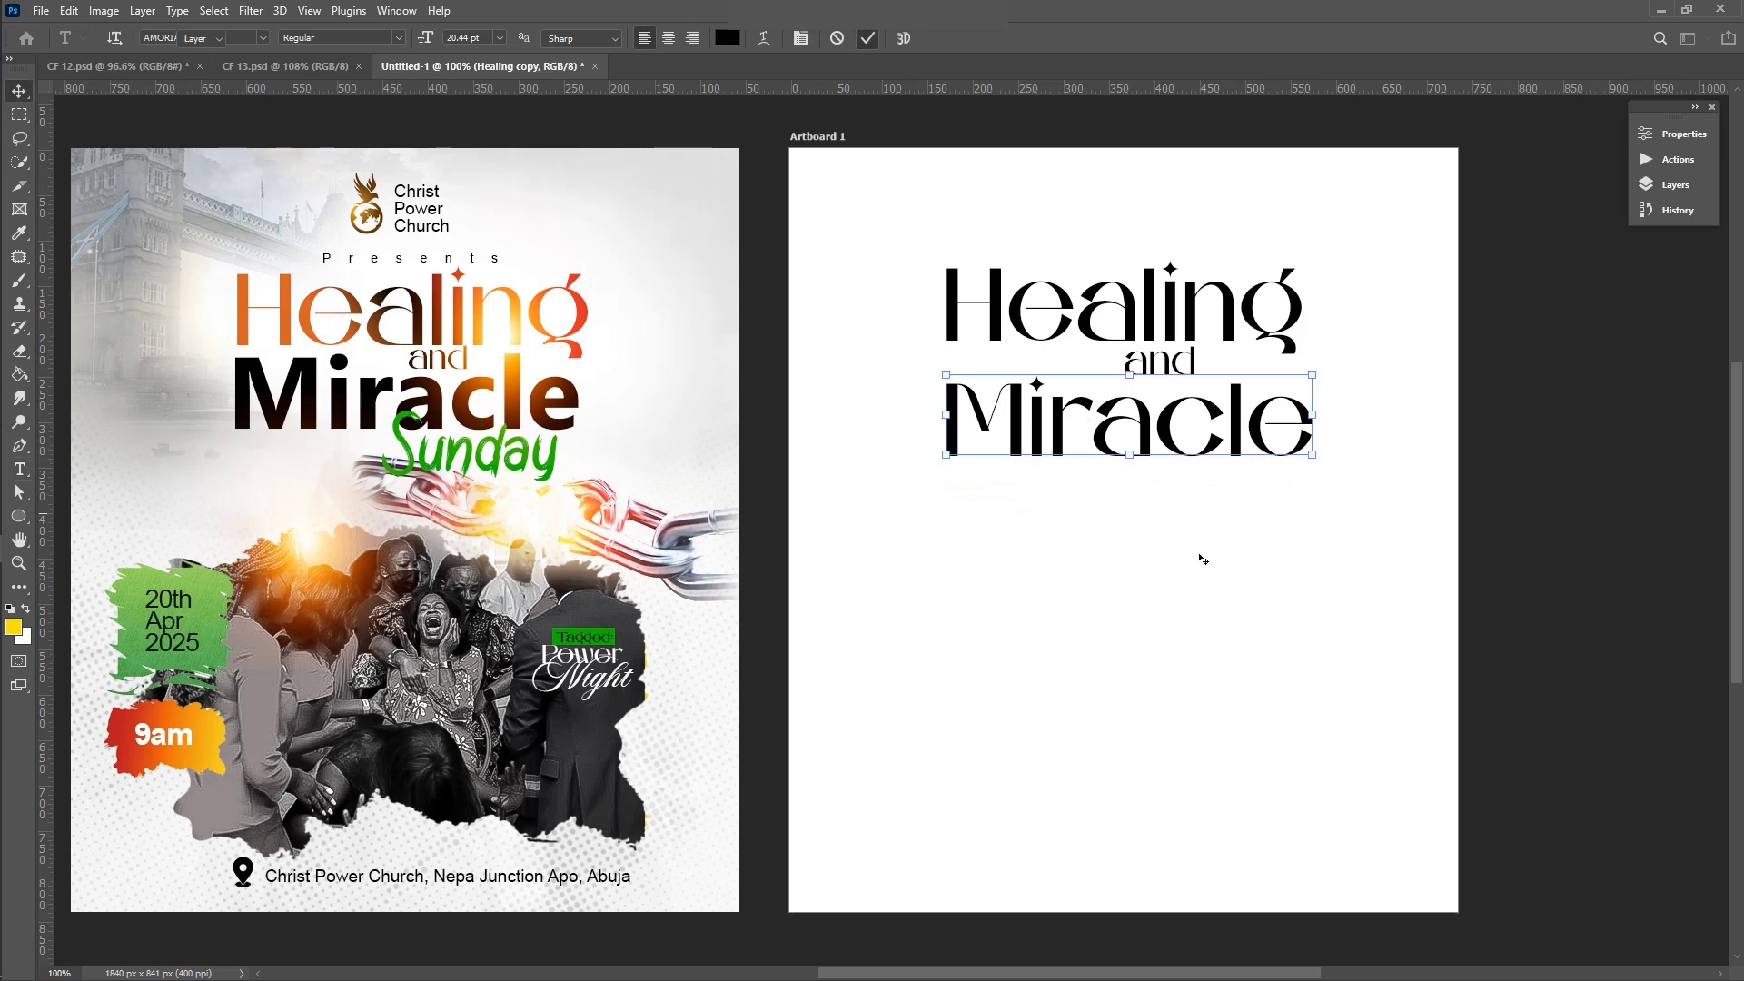
Step: Move the "Miracle" text up close against "and" and change its font to Microsoft Tai Le Bold
{"action": "key", "text": "shift+Up"}
{"action": "key", "text": "shift+Up"}
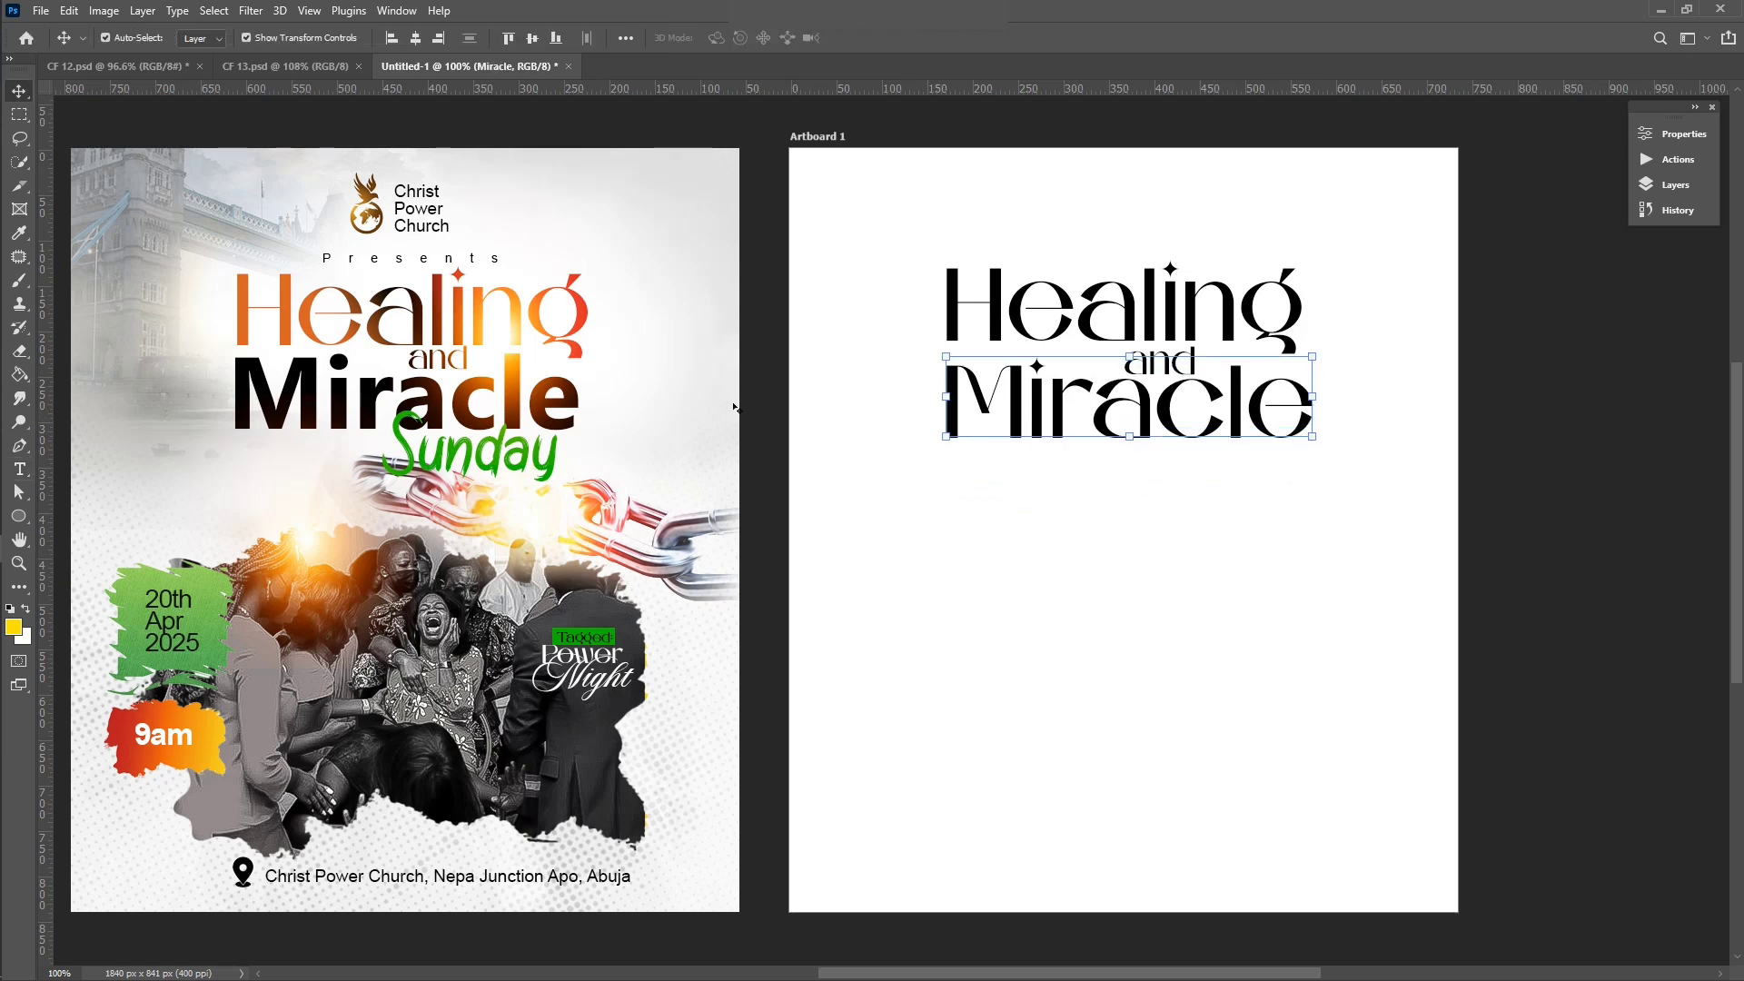
{"action": "key", "text": "t"}
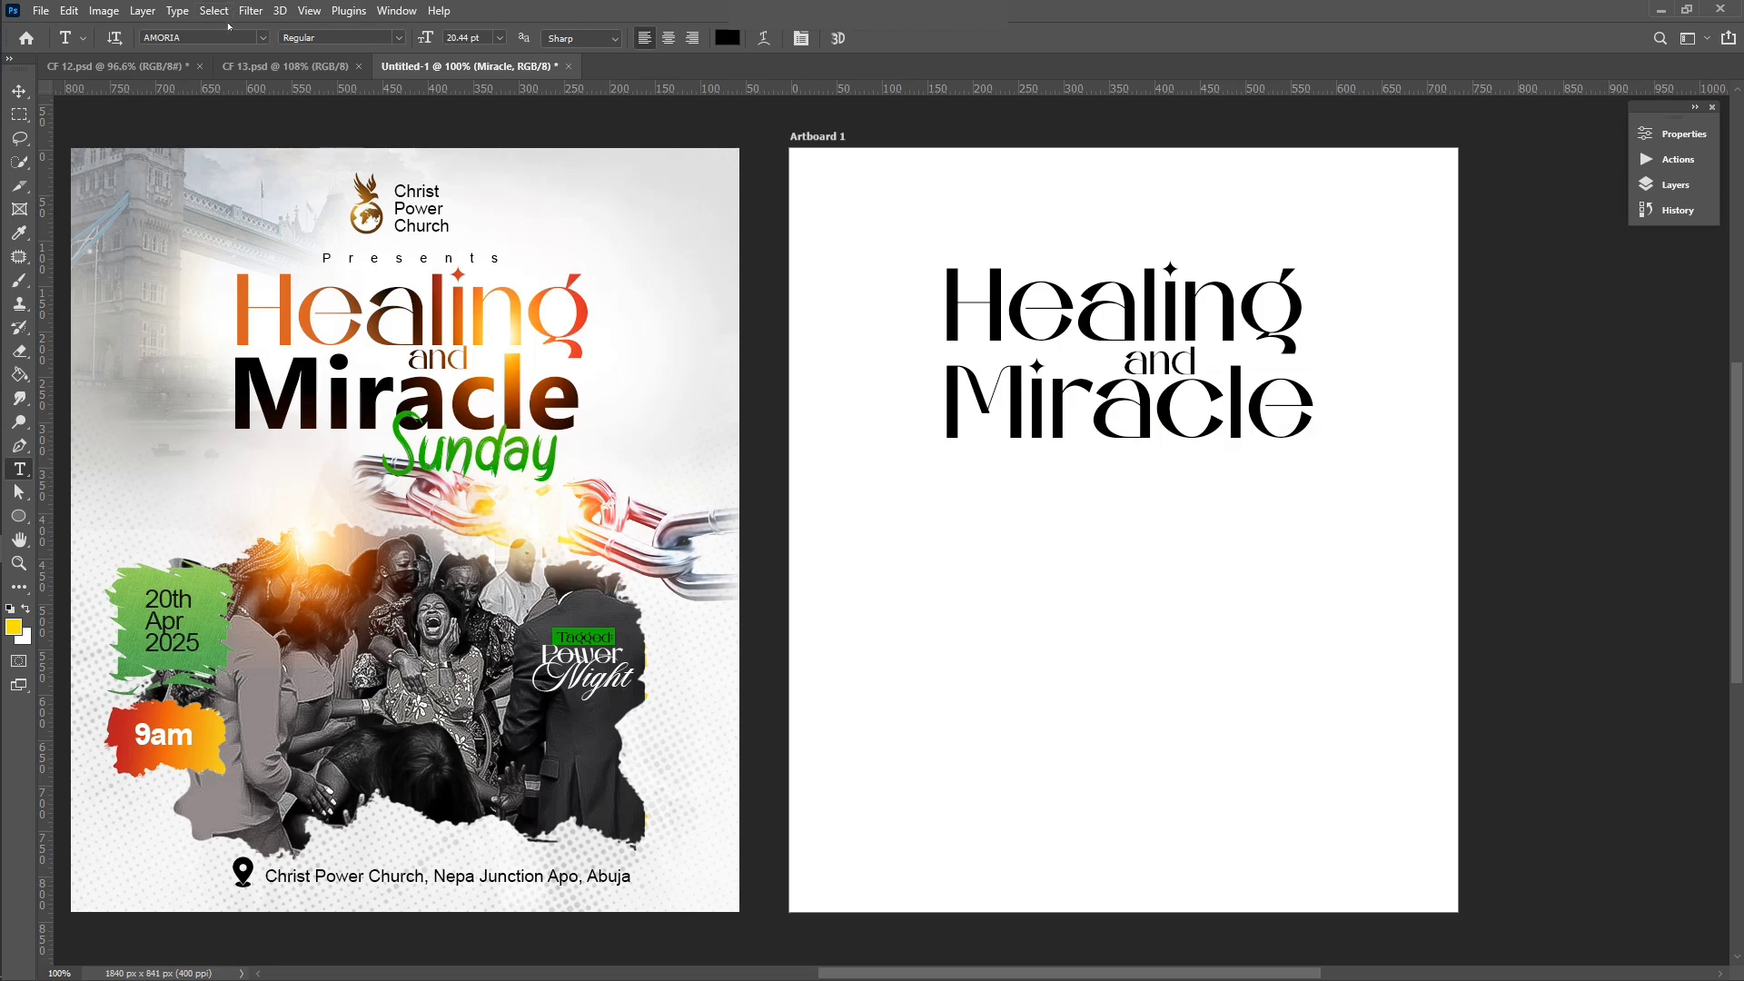
{"action": "left_click", "coordinate": [228, 37]}
{"action": "type", "text": "M"}
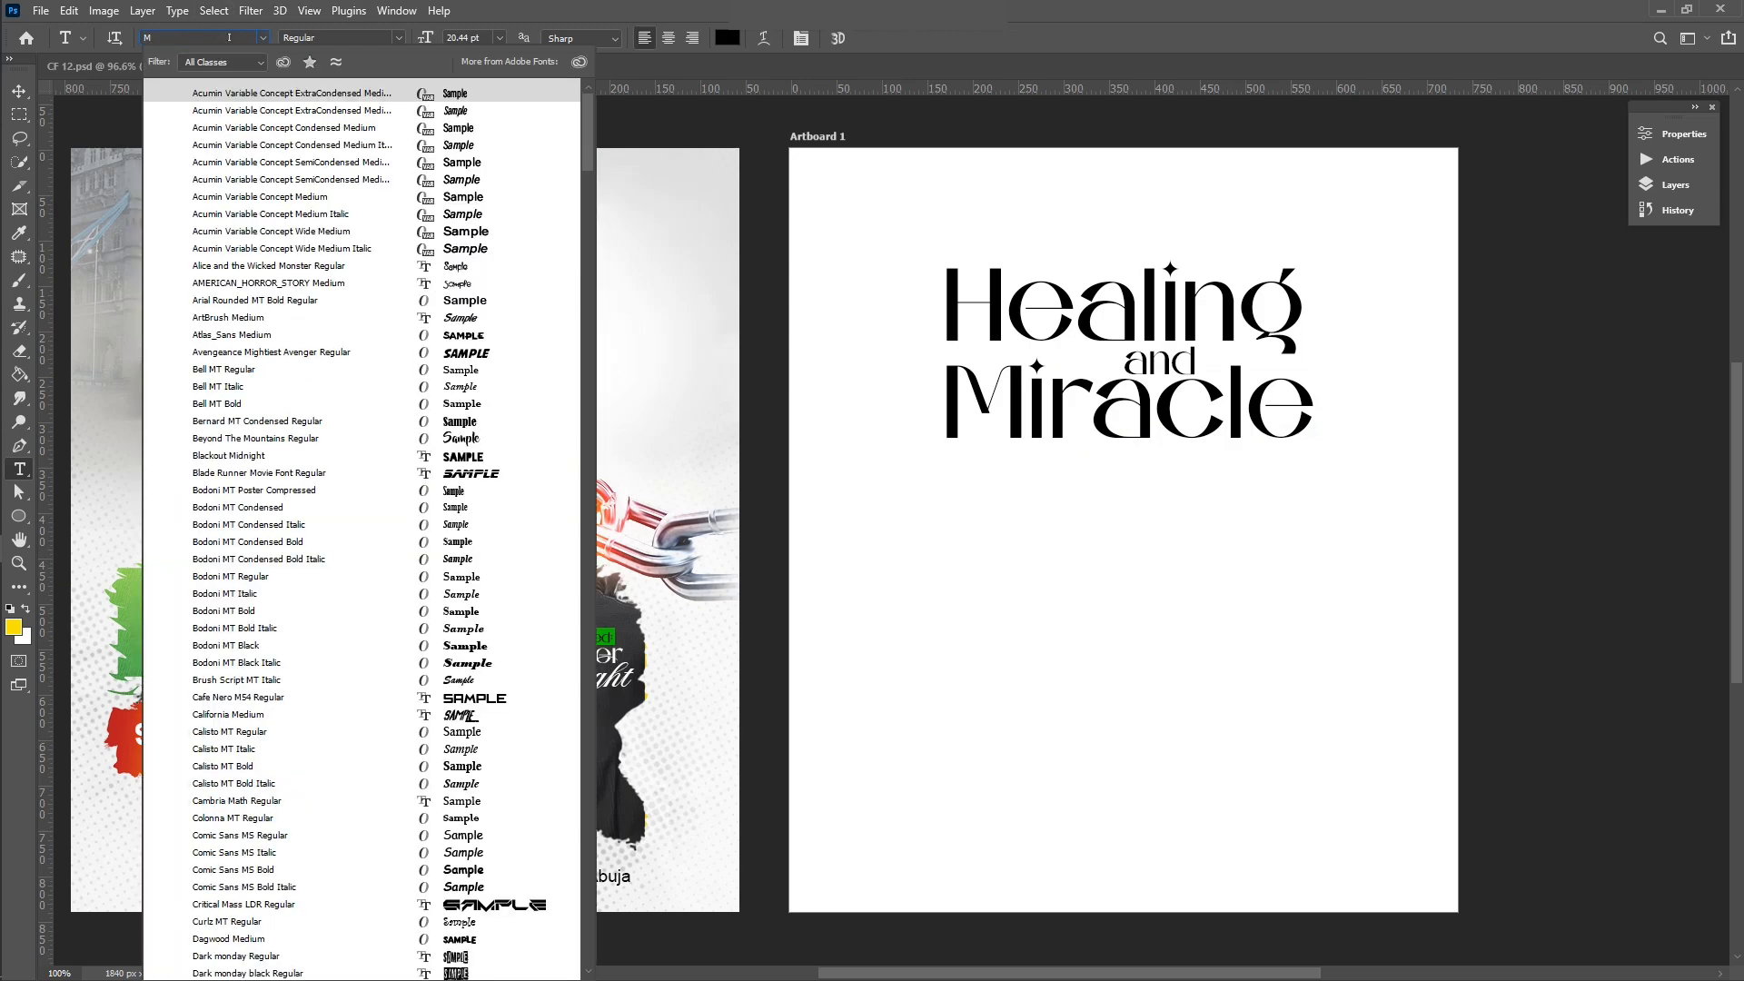
{"action": "type", "text": "icrosoft"}
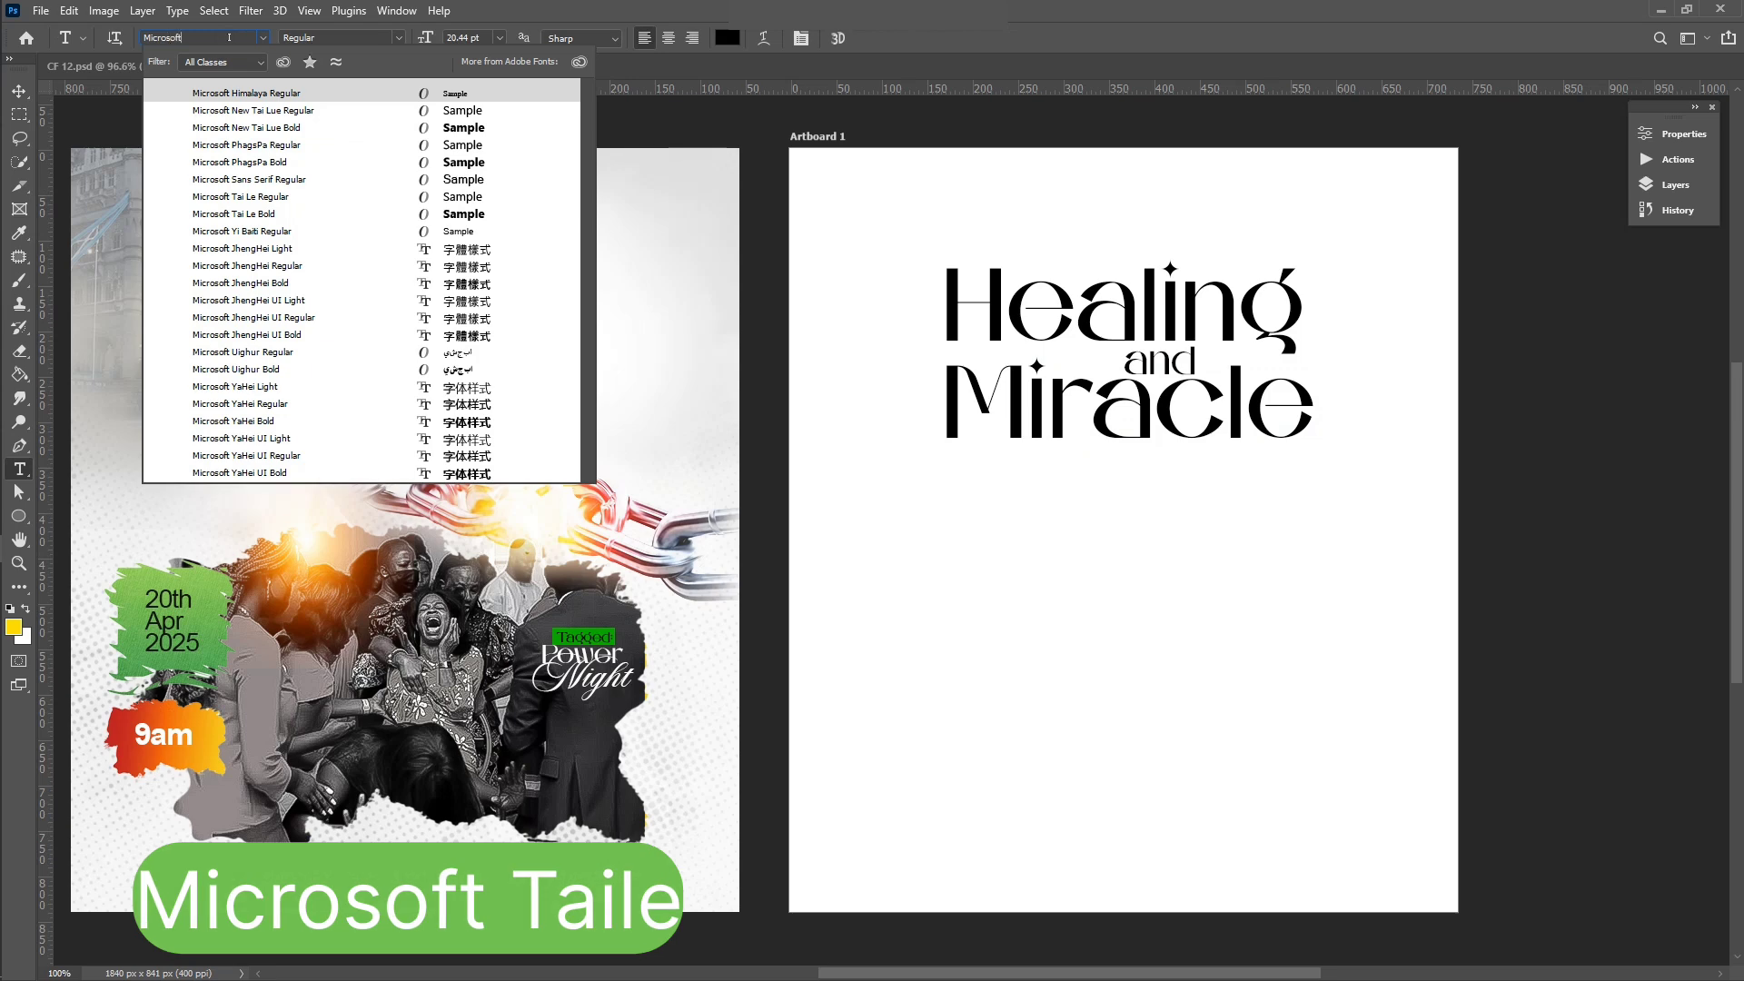
{"action": "type", "text": "tai Le"}
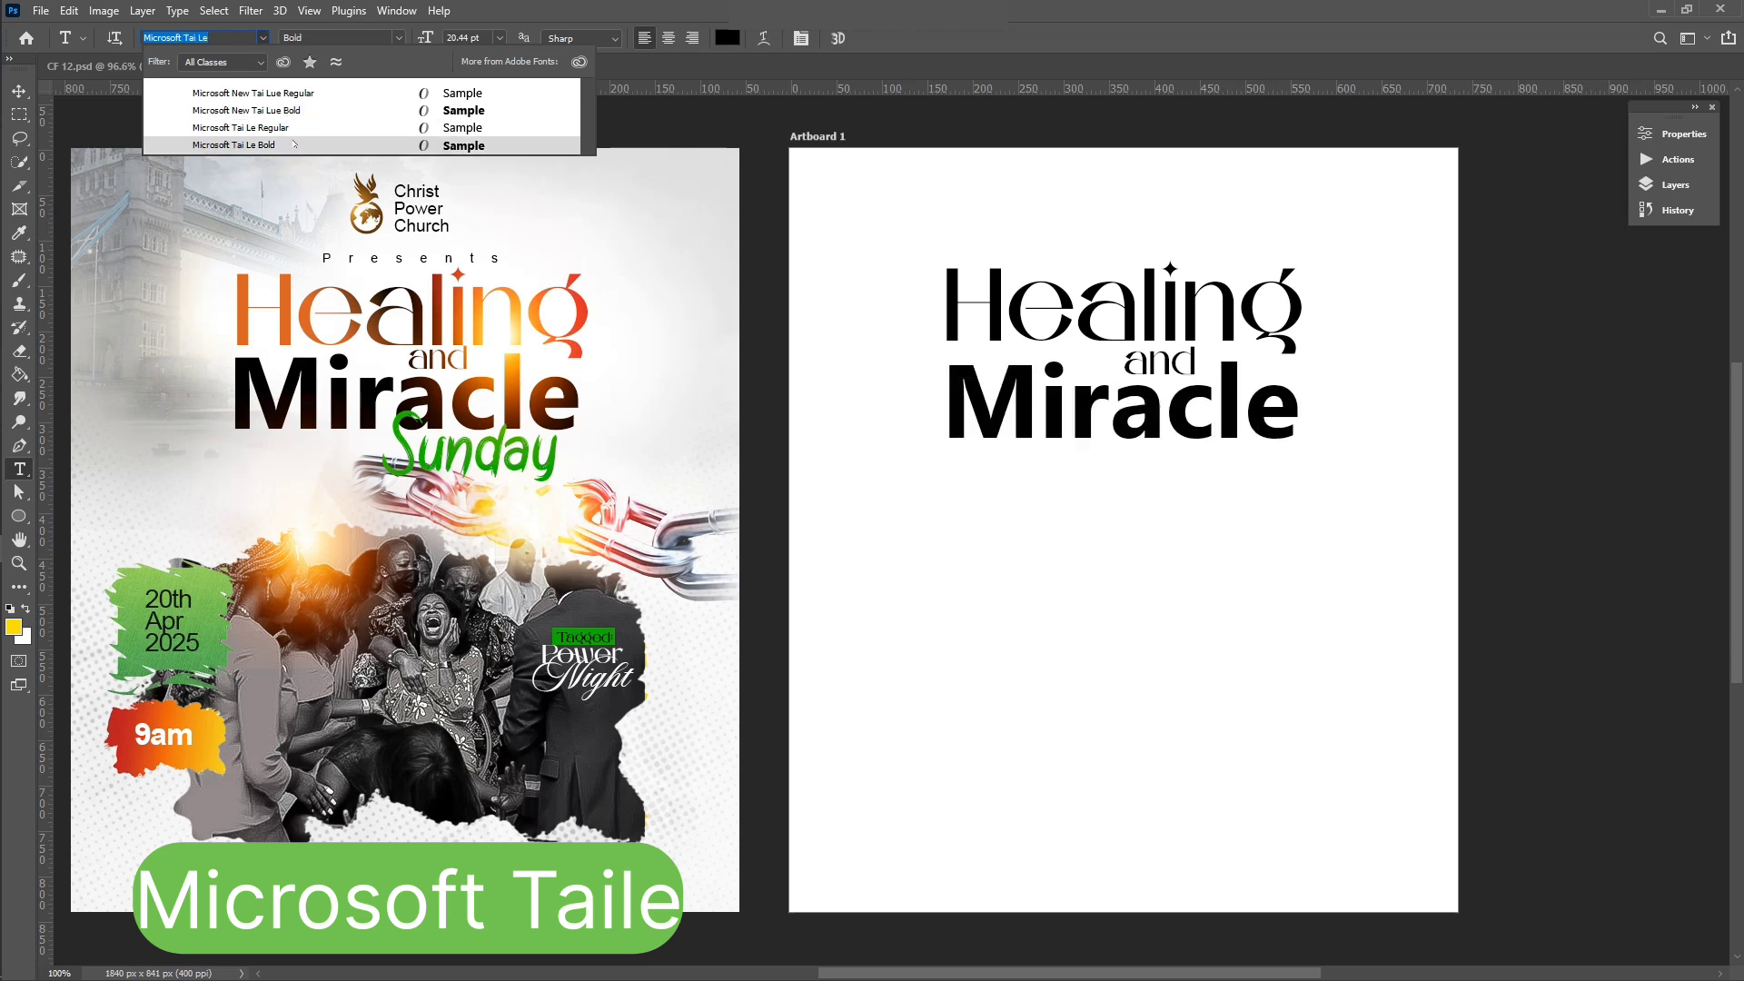
{"action": "left_click", "coordinate": [292, 146]}
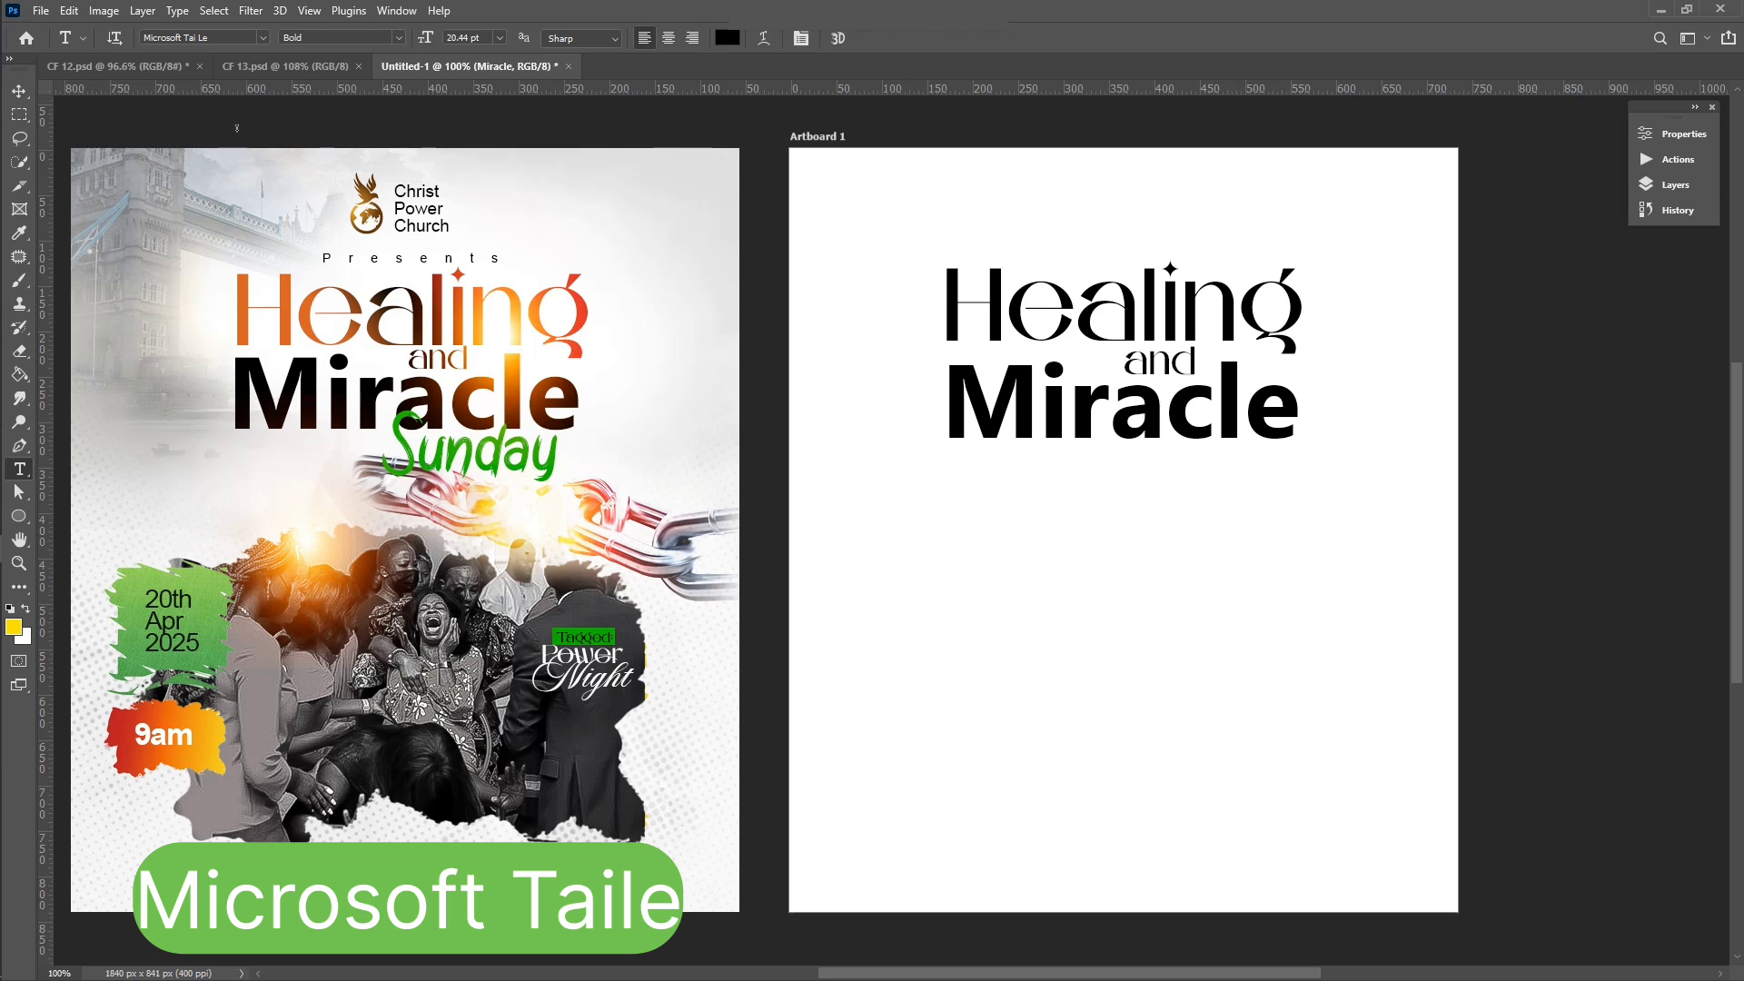
Step: Duplicate the "Miracle" text directly below itself and replace the copy's wording with "Sunday"
{"action": "left_click", "coordinate": [18, 91]}
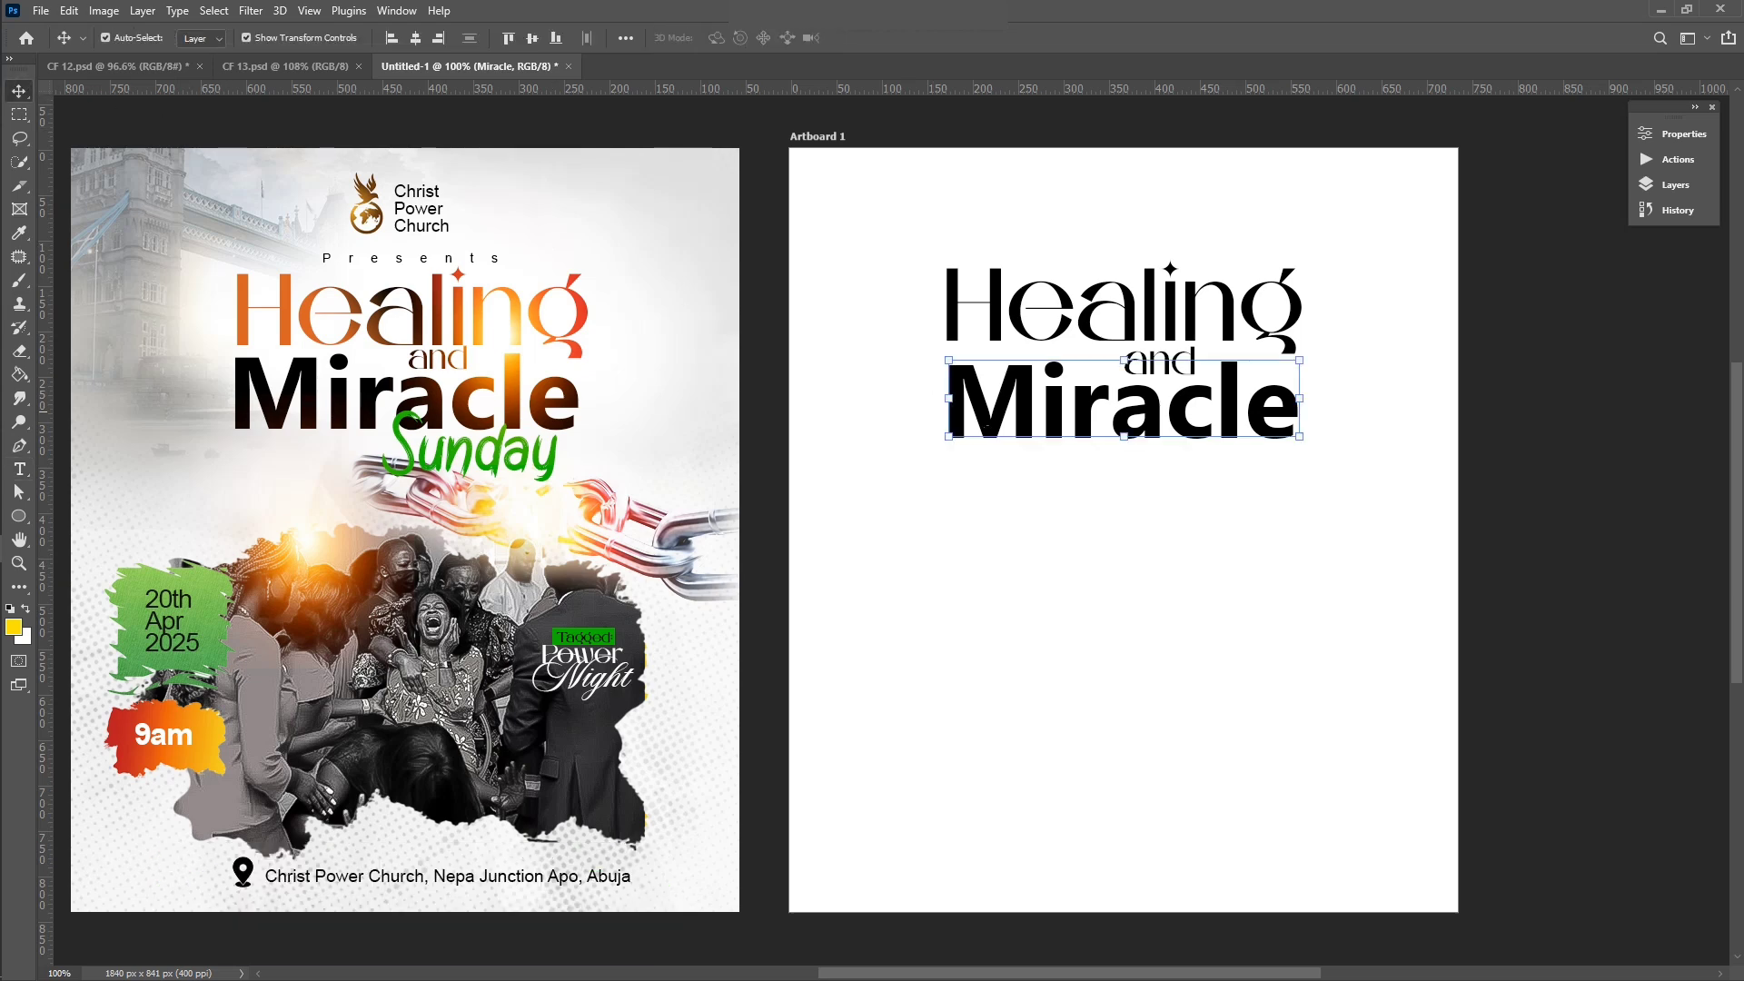
{"action": "left_click_drag", "start_coordinate": [1032, 422], "coordinate": [1038, 509], "text": "alt"}
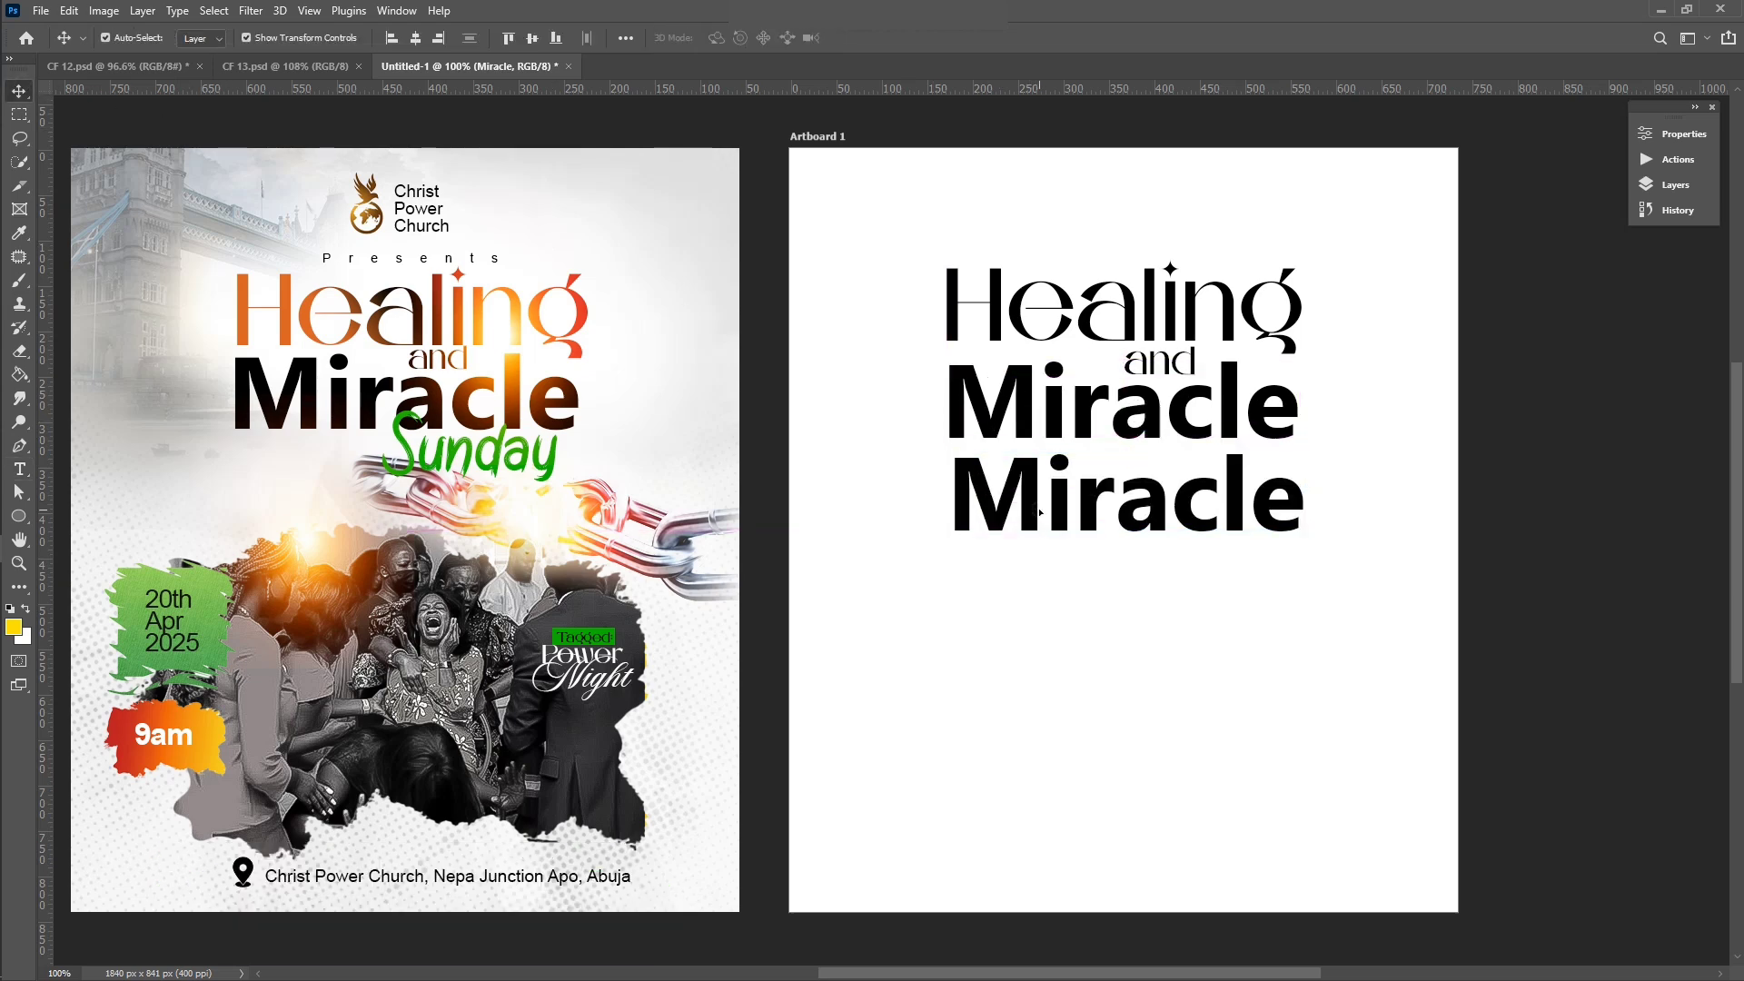
{"action": "double_click", "coordinate": [1038, 506]}
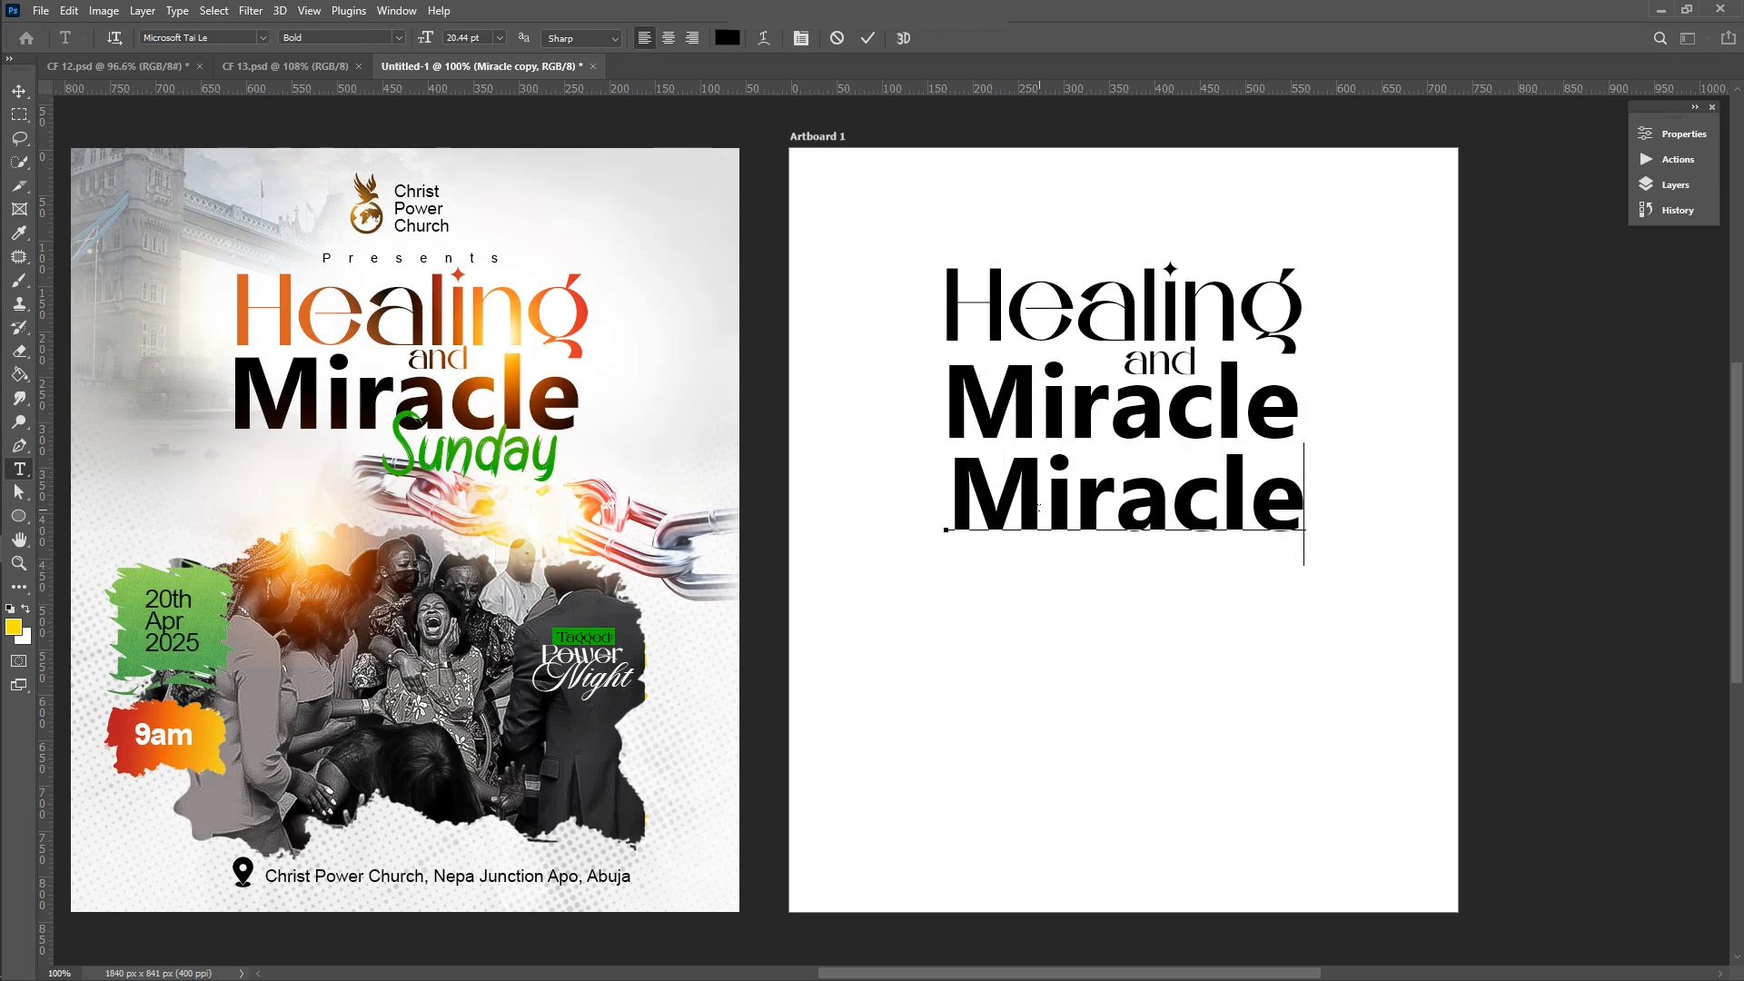
{"action": "type", "text": "Sunday"}
{"action": "left_click", "coordinate": [868, 37]}
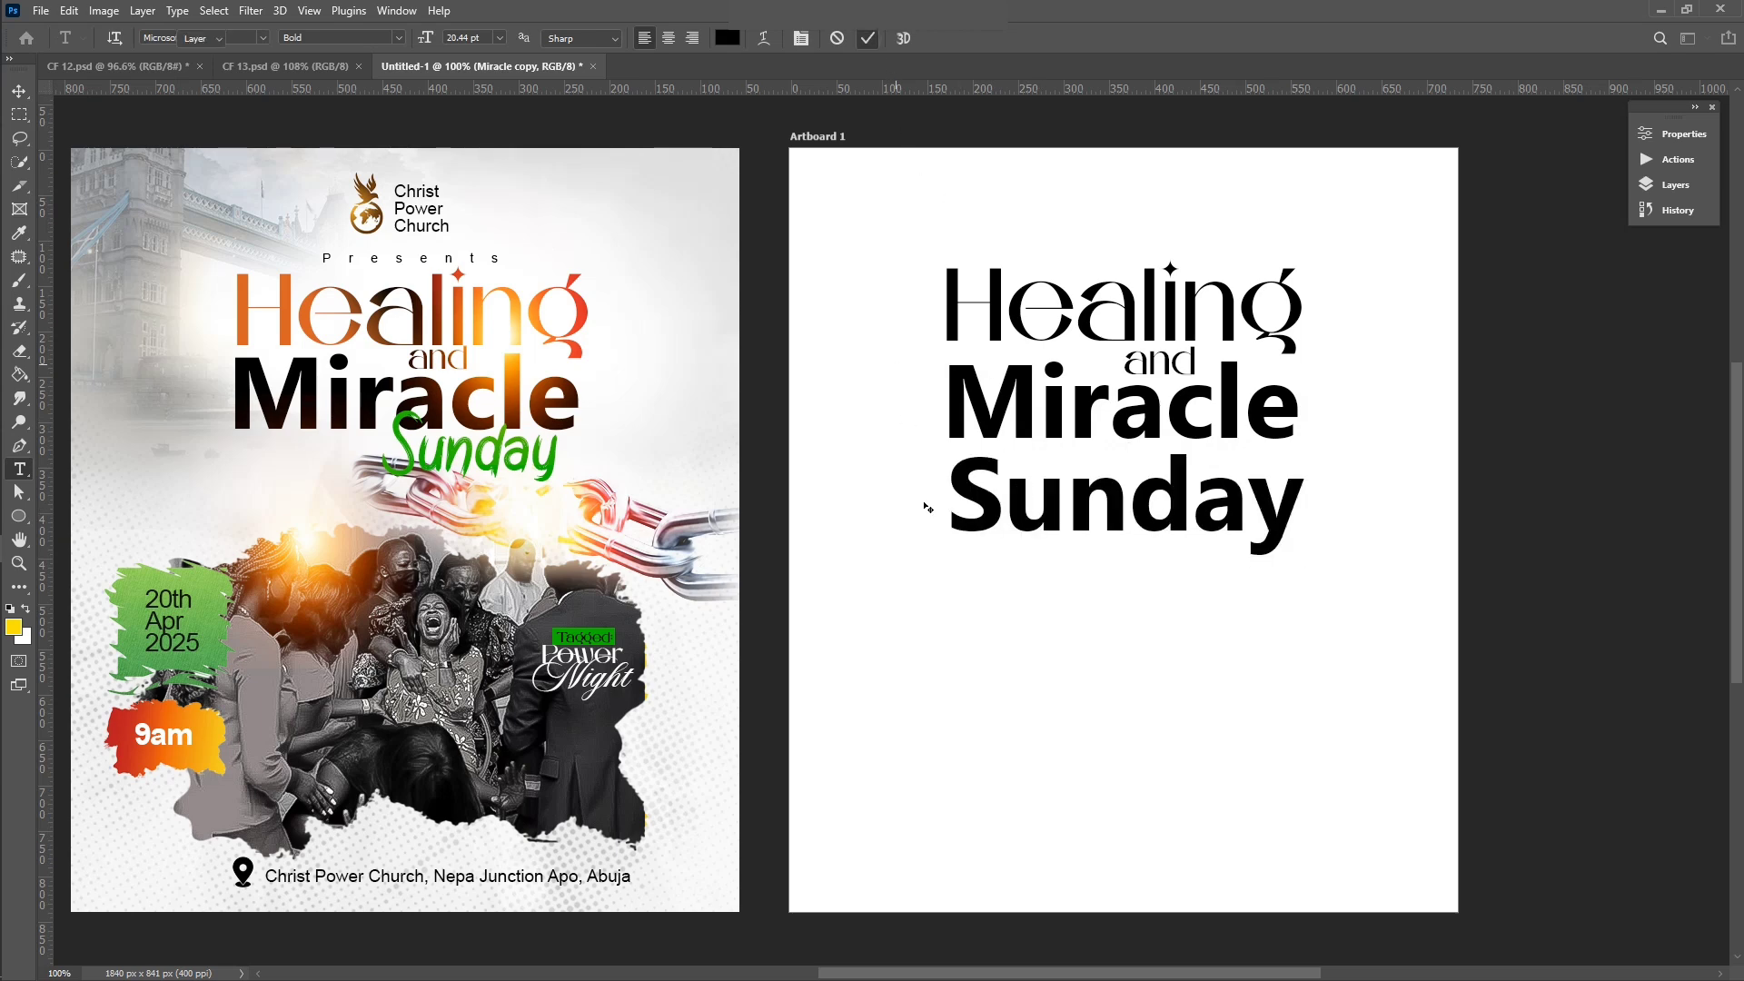
{"action": "key", "text": "v"}
Step: Change the "Sunday" text's font to Amsterdam Regular
{"action": "key", "text": "t"}
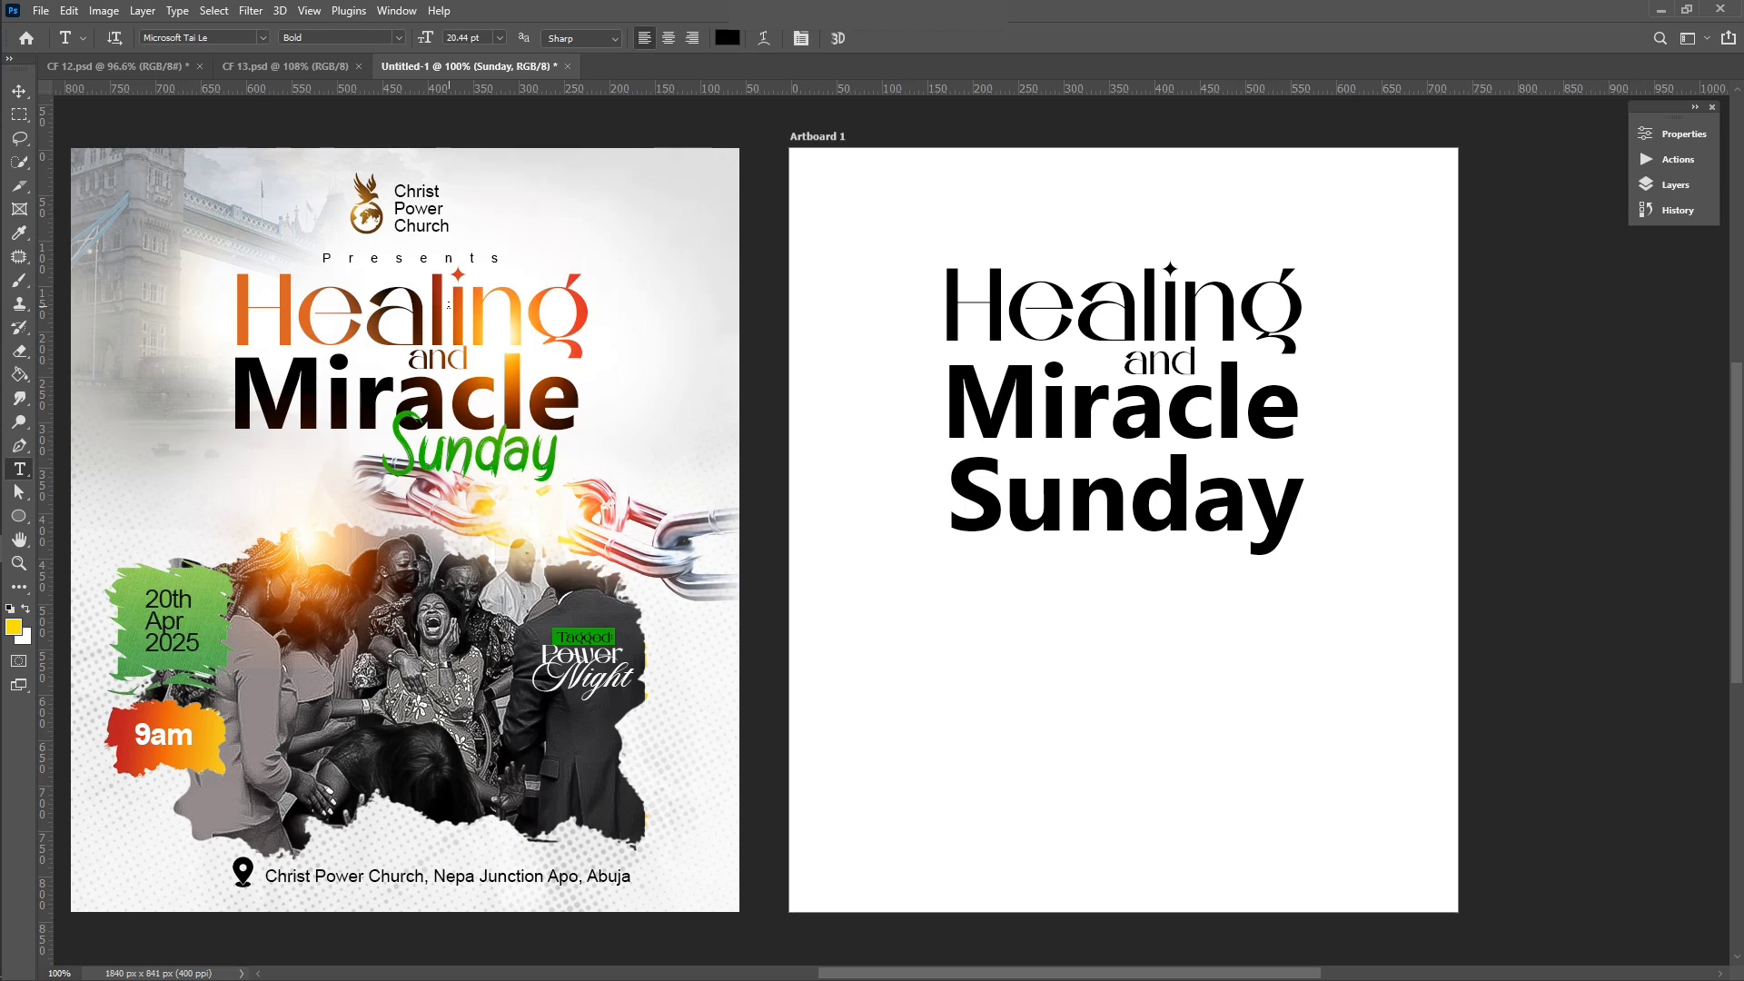
{"action": "left_click", "coordinate": [231, 41]}
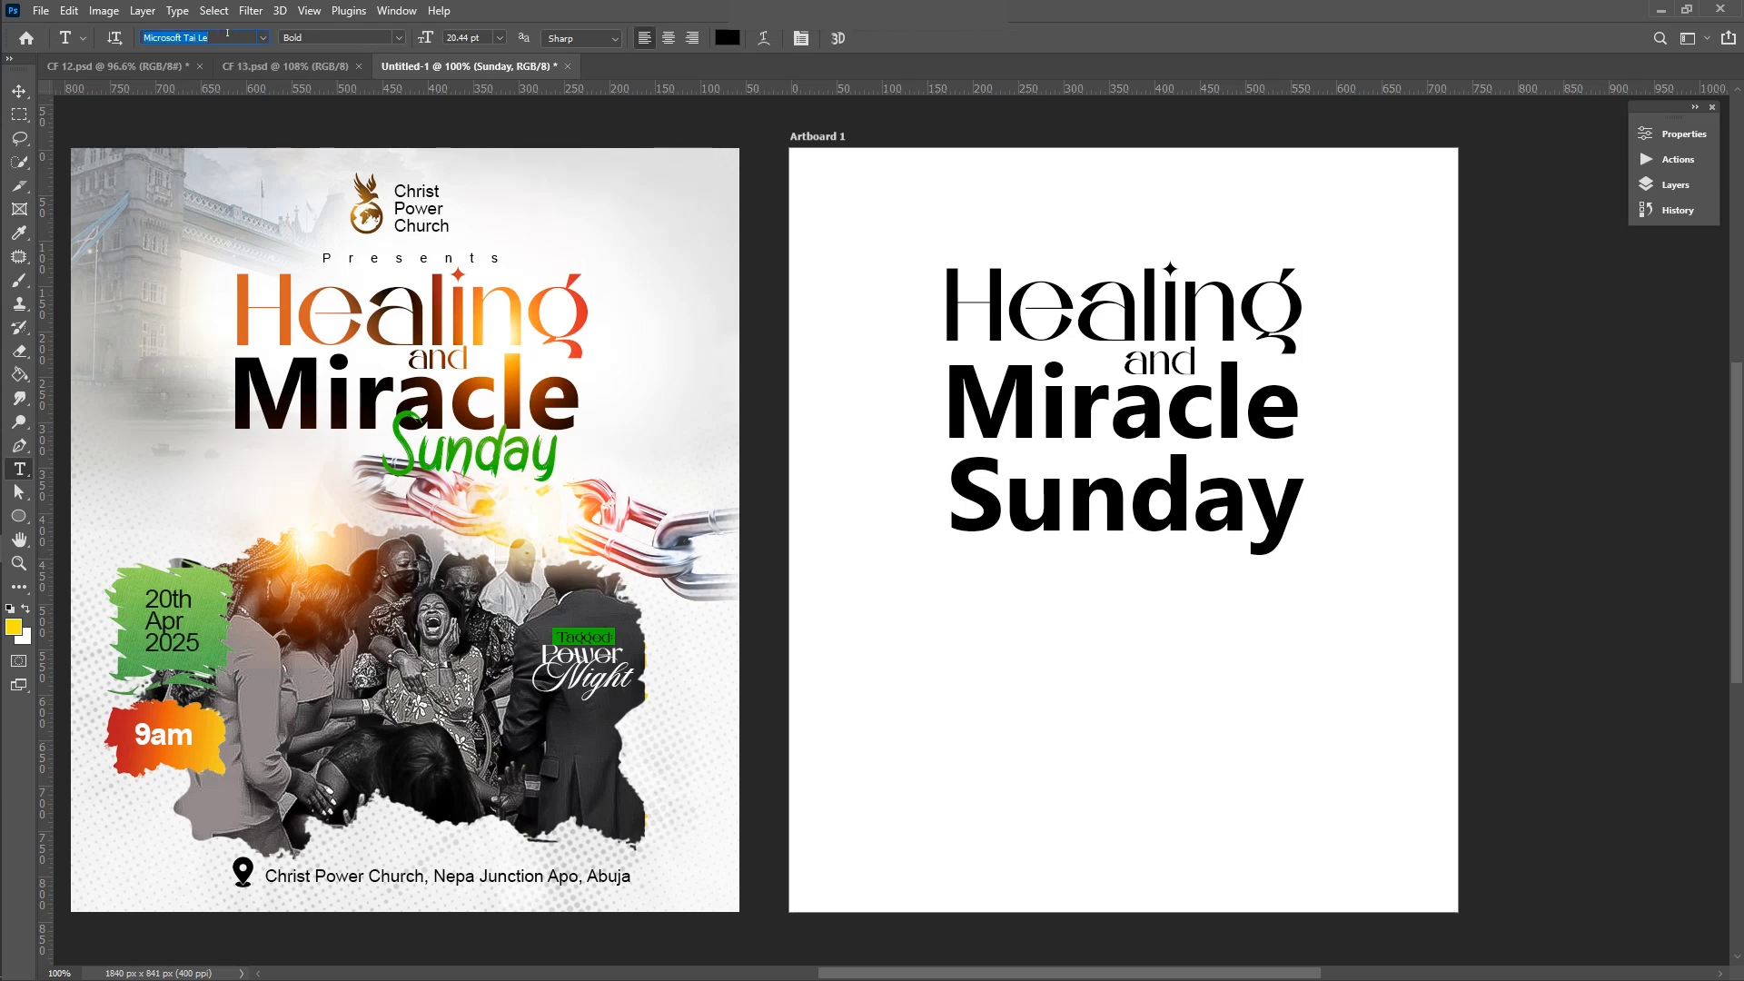
{"action": "type", "text": "amst"}
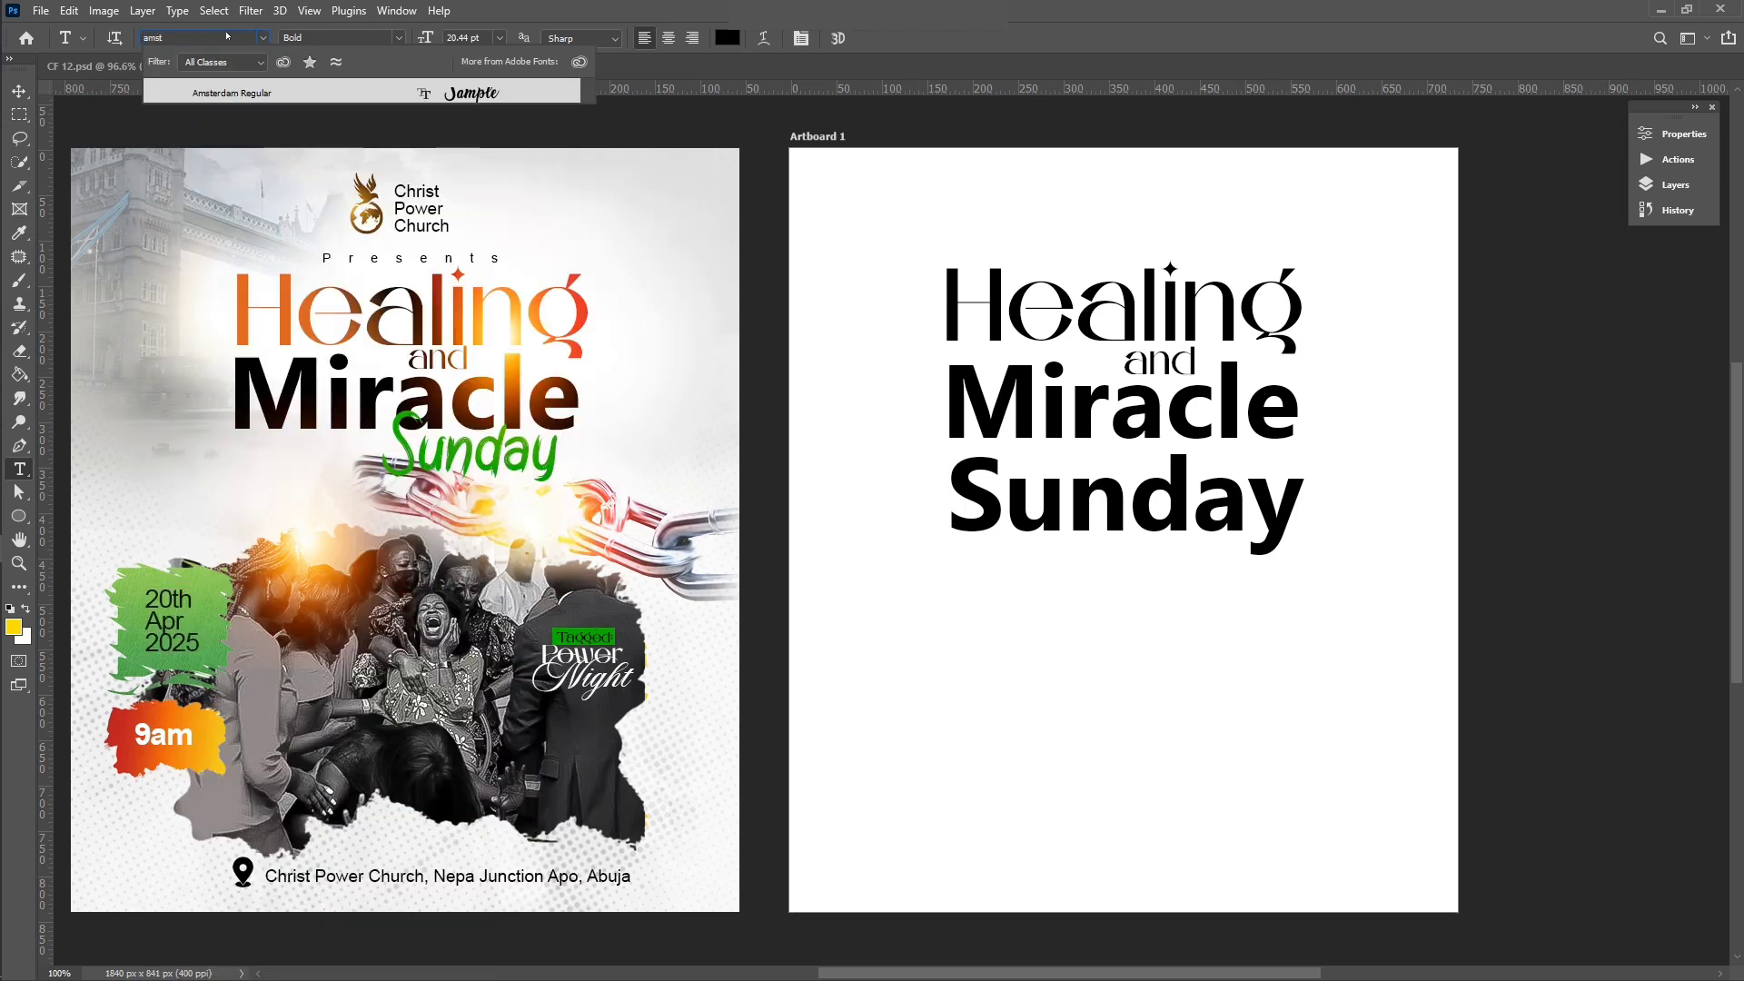
{"action": "left_click", "coordinate": [264, 92]}
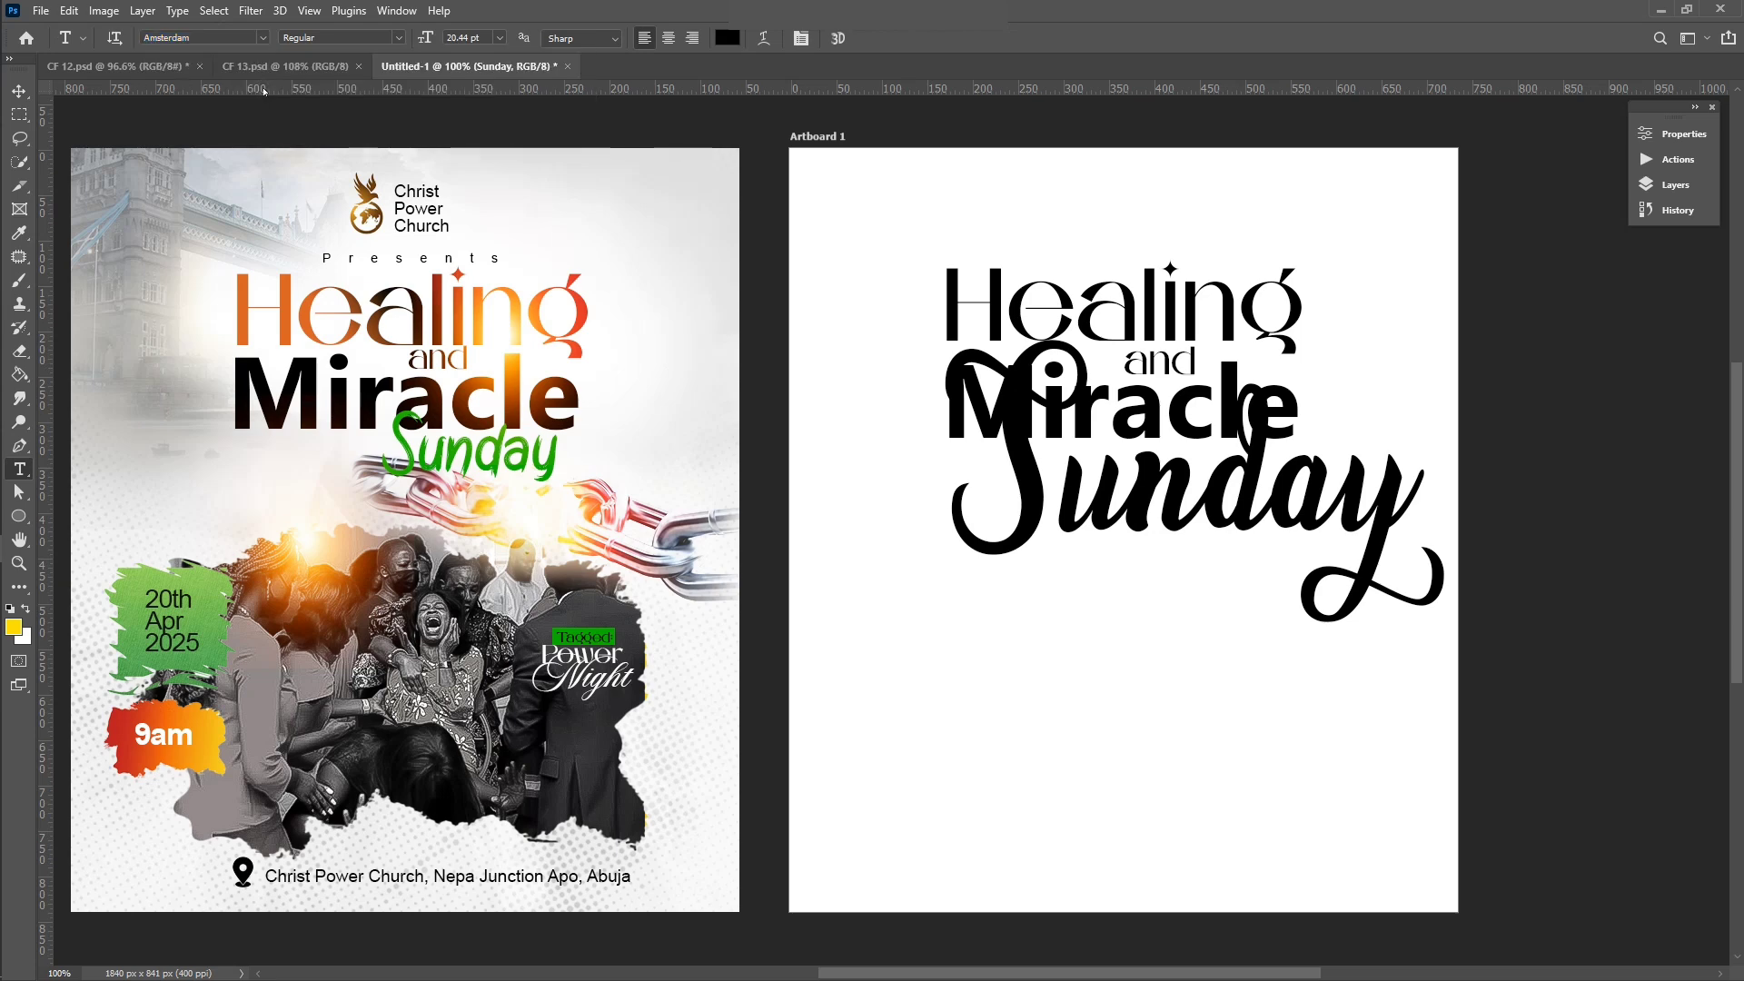
Step: Search the font list for "aston" and "amstr" as alternatives for the "Sunday" text, previewing Caviar Dreams Regular
{"action": "left_click", "coordinate": [200, 36]}
{"action": "type", "text": "aston"}
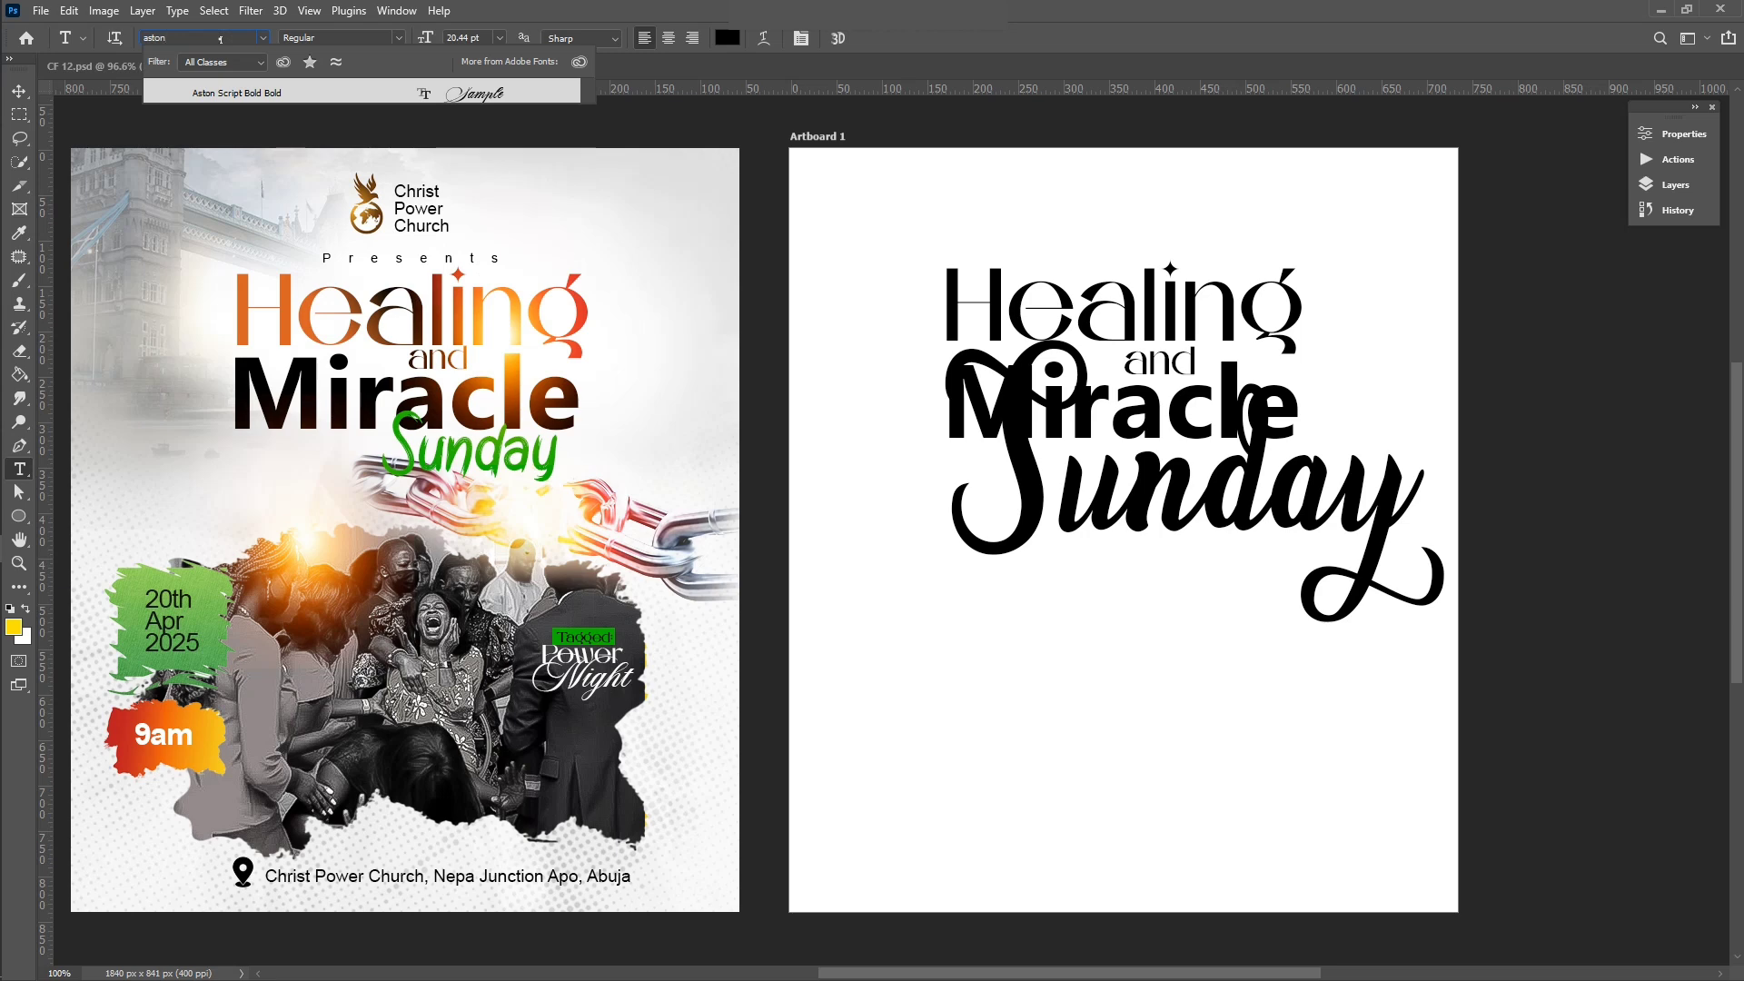
{"action": "left_click", "coordinate": [221, 39]}
{"action": "type", "text": "amstr"}
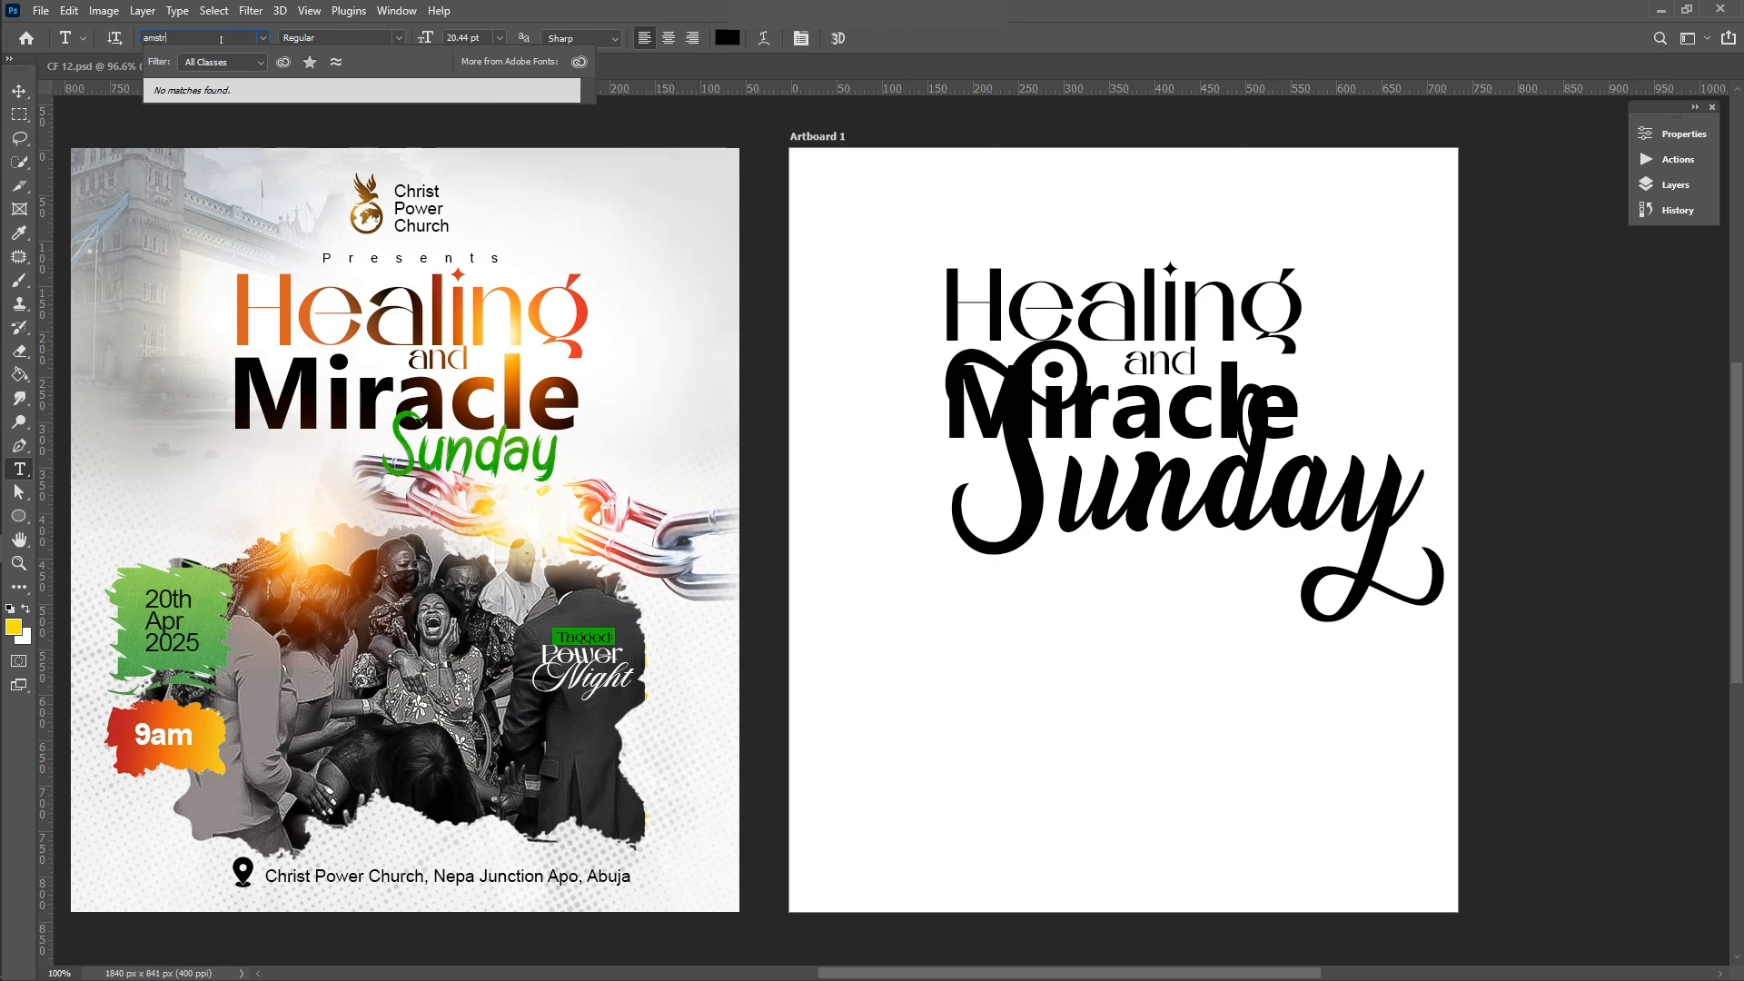
{"action": "key", "text": "BackSpace"}
{"action": "key", "text": "BackSpace"}
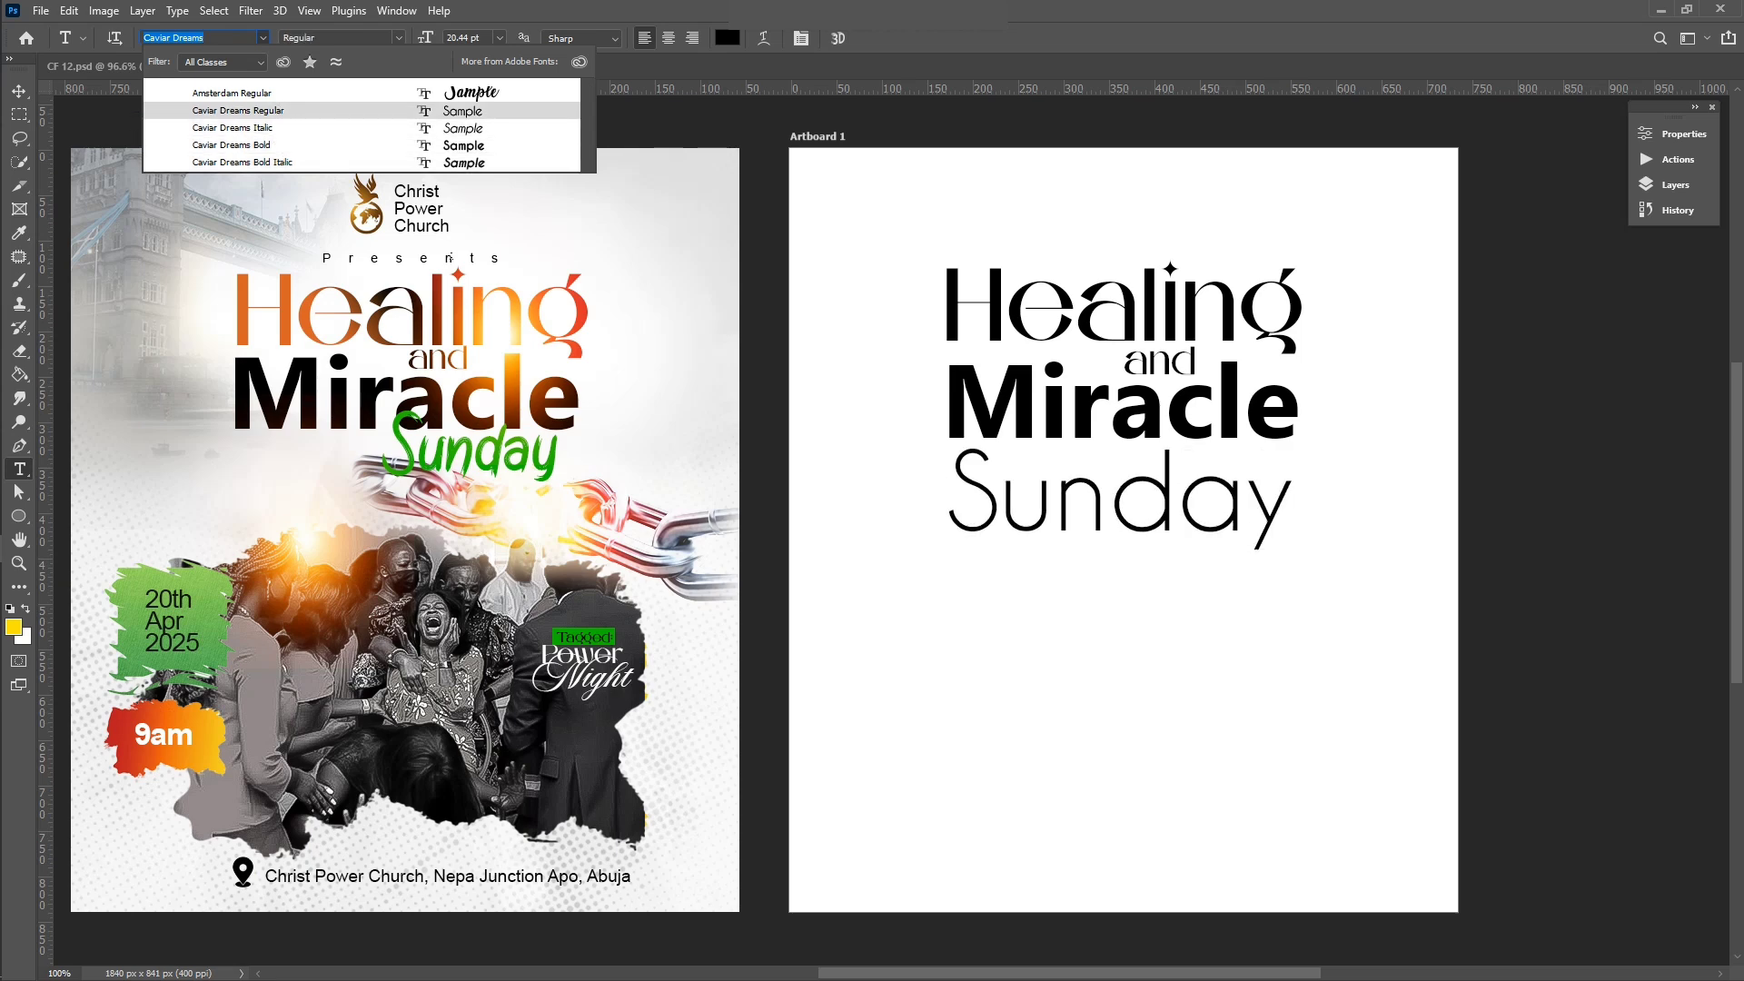
{"action": "left_click", "coordinate": [19, 91]}
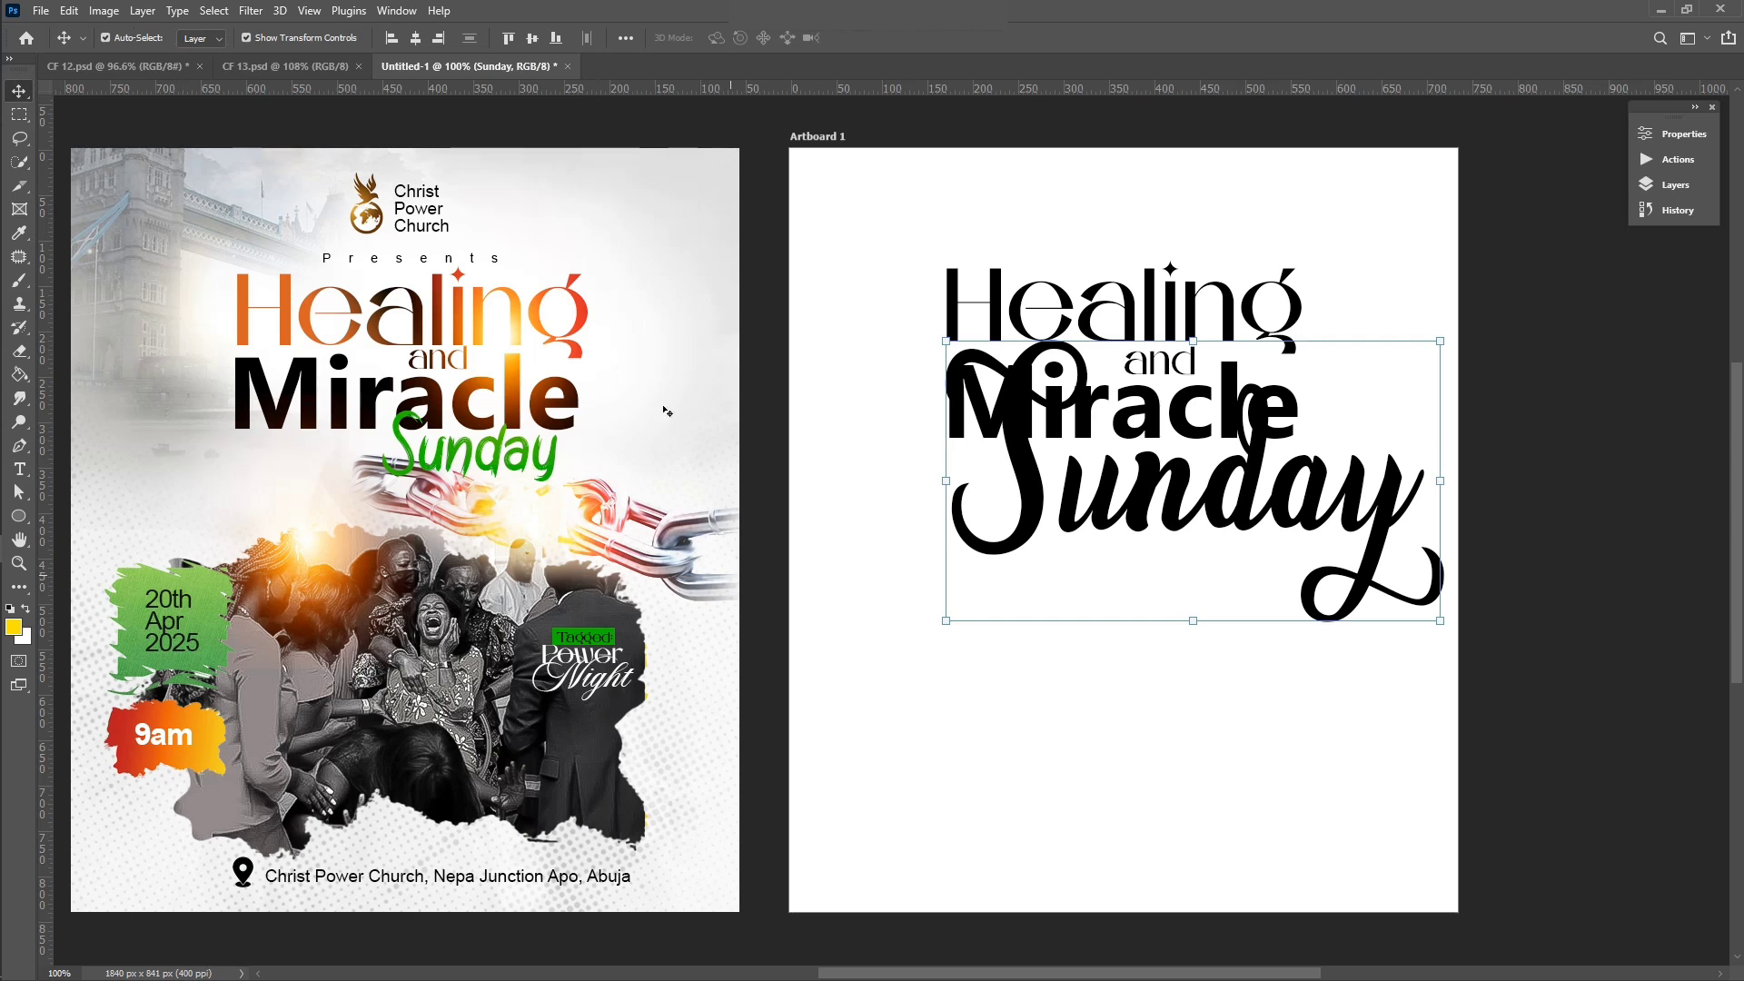
Step: Look up the font of the green "Sunday" text in CF 13.psd and return to the Untitled-1 document
{"action": "left_click", "coordinate": [304, 69]}
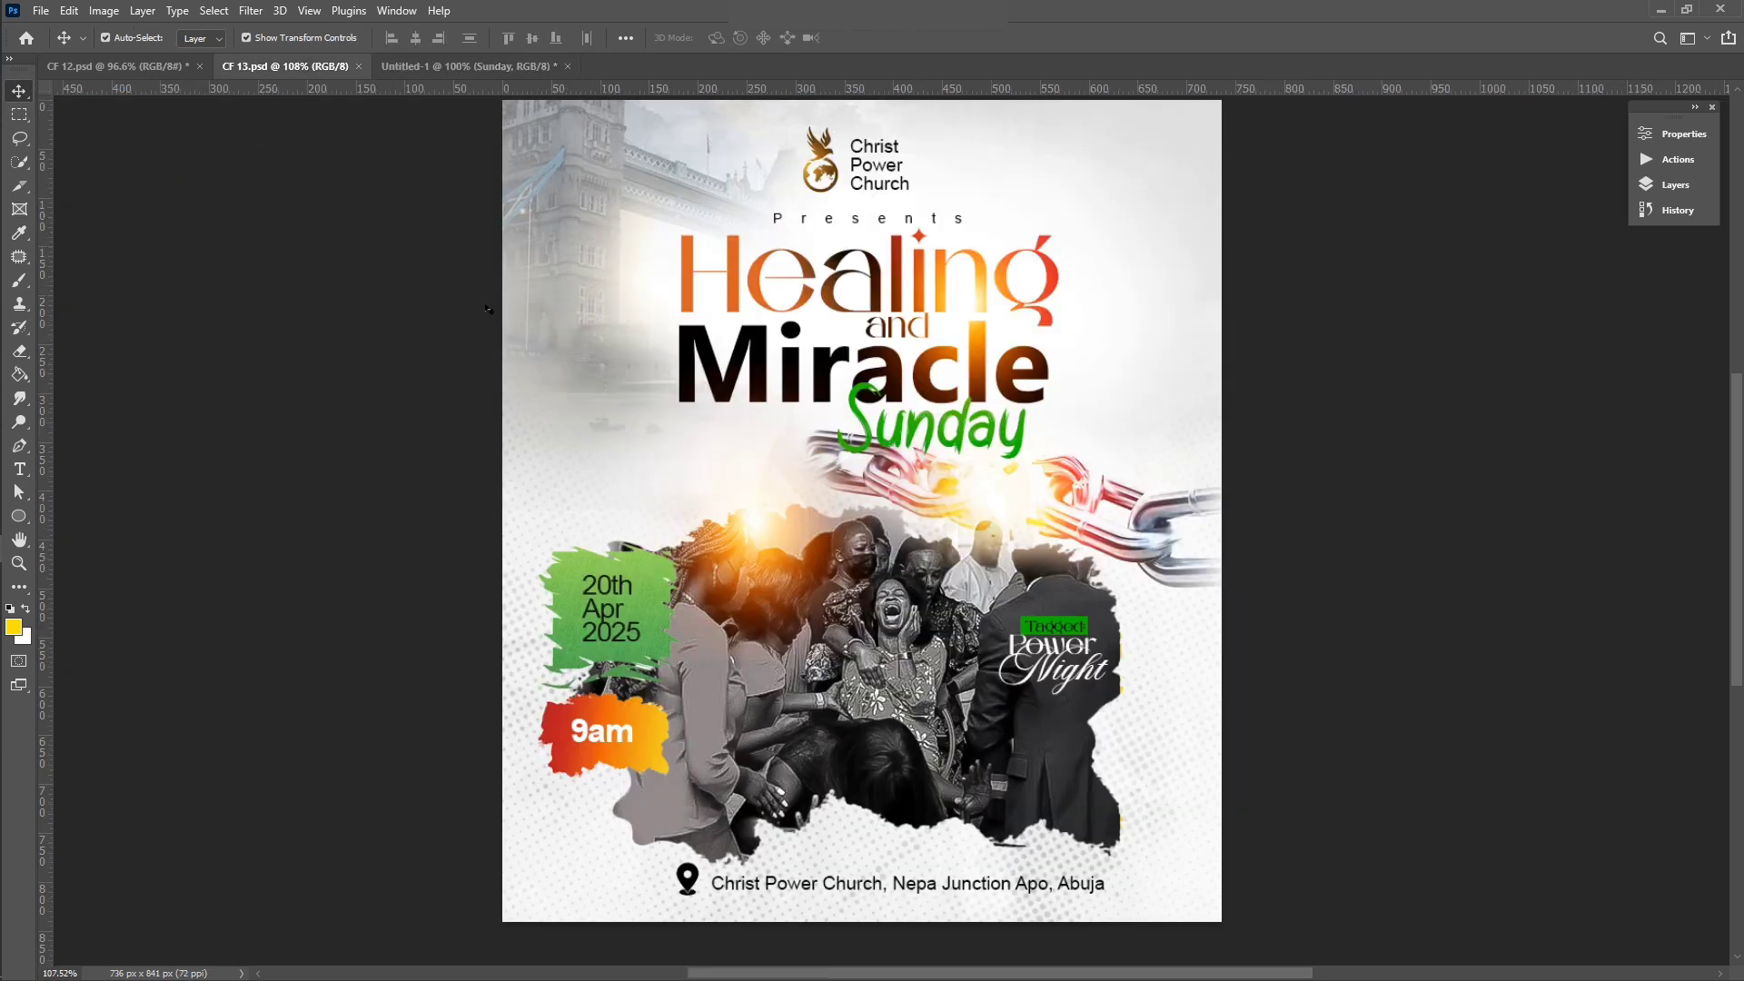
{"action": "left_click", "coordinate": [1021, 451]}
{"action": "key", "text": "t"}
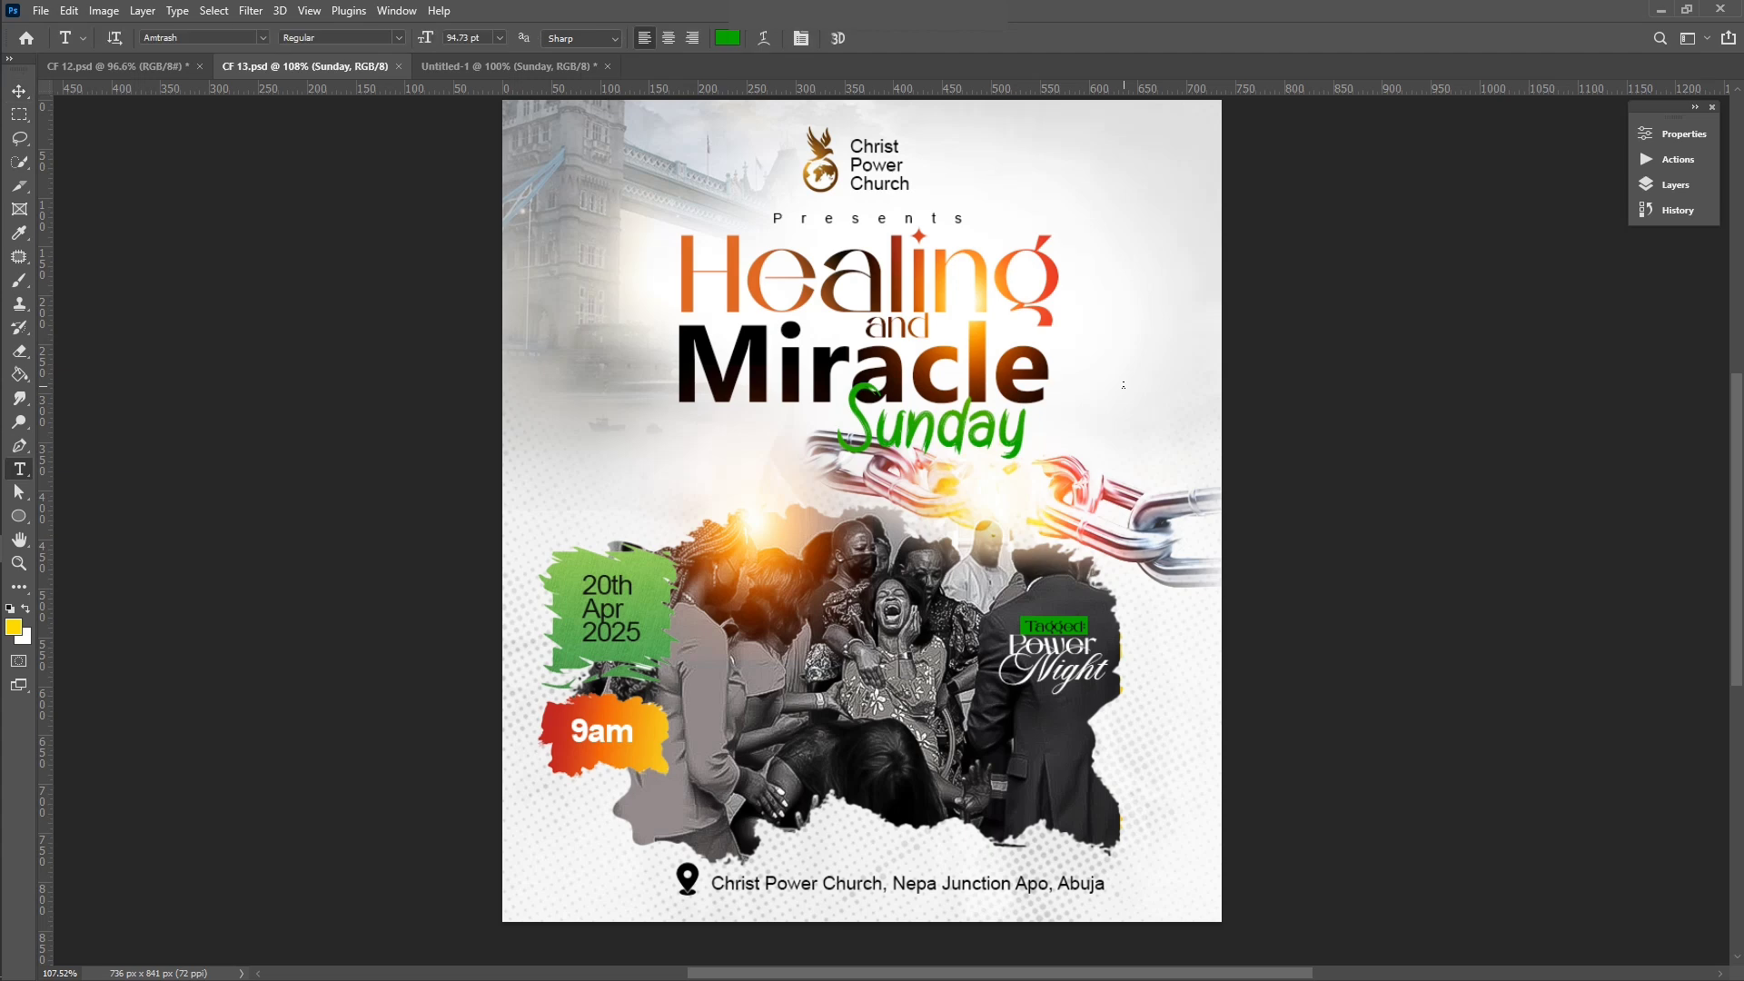
{"action": "left_click", "coordinate": [202, 39]}
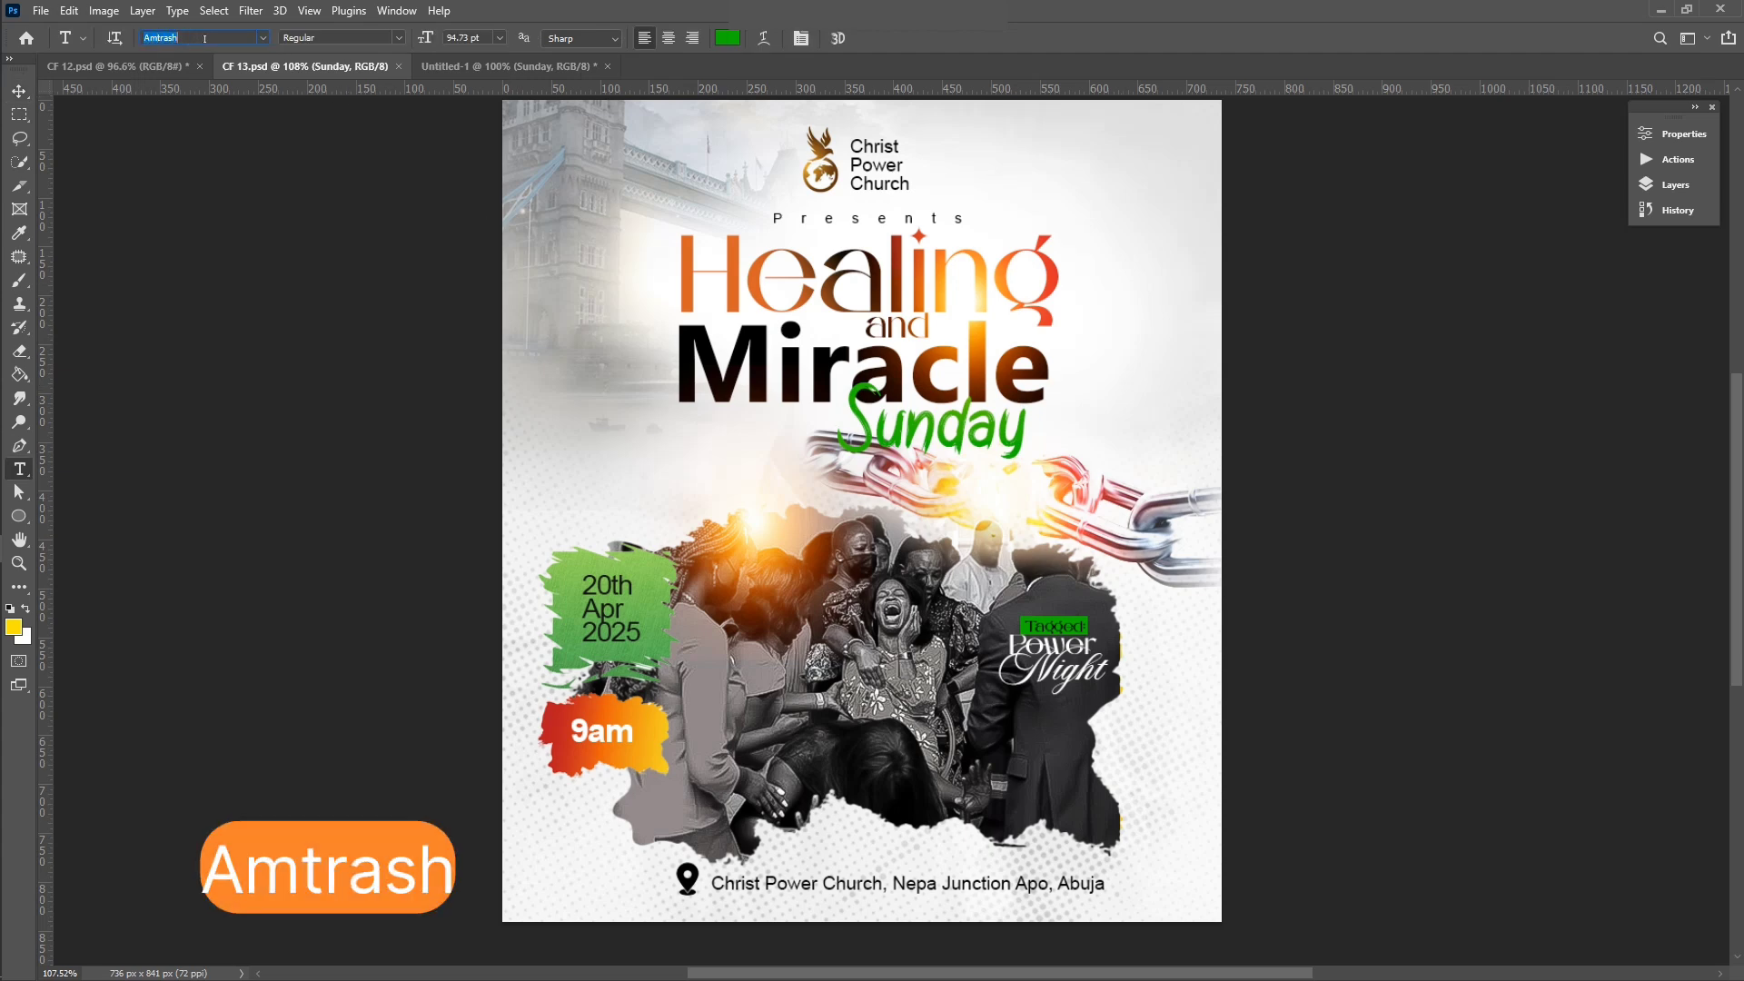
{"action": "left_click", "coordinate": [509, 67]}
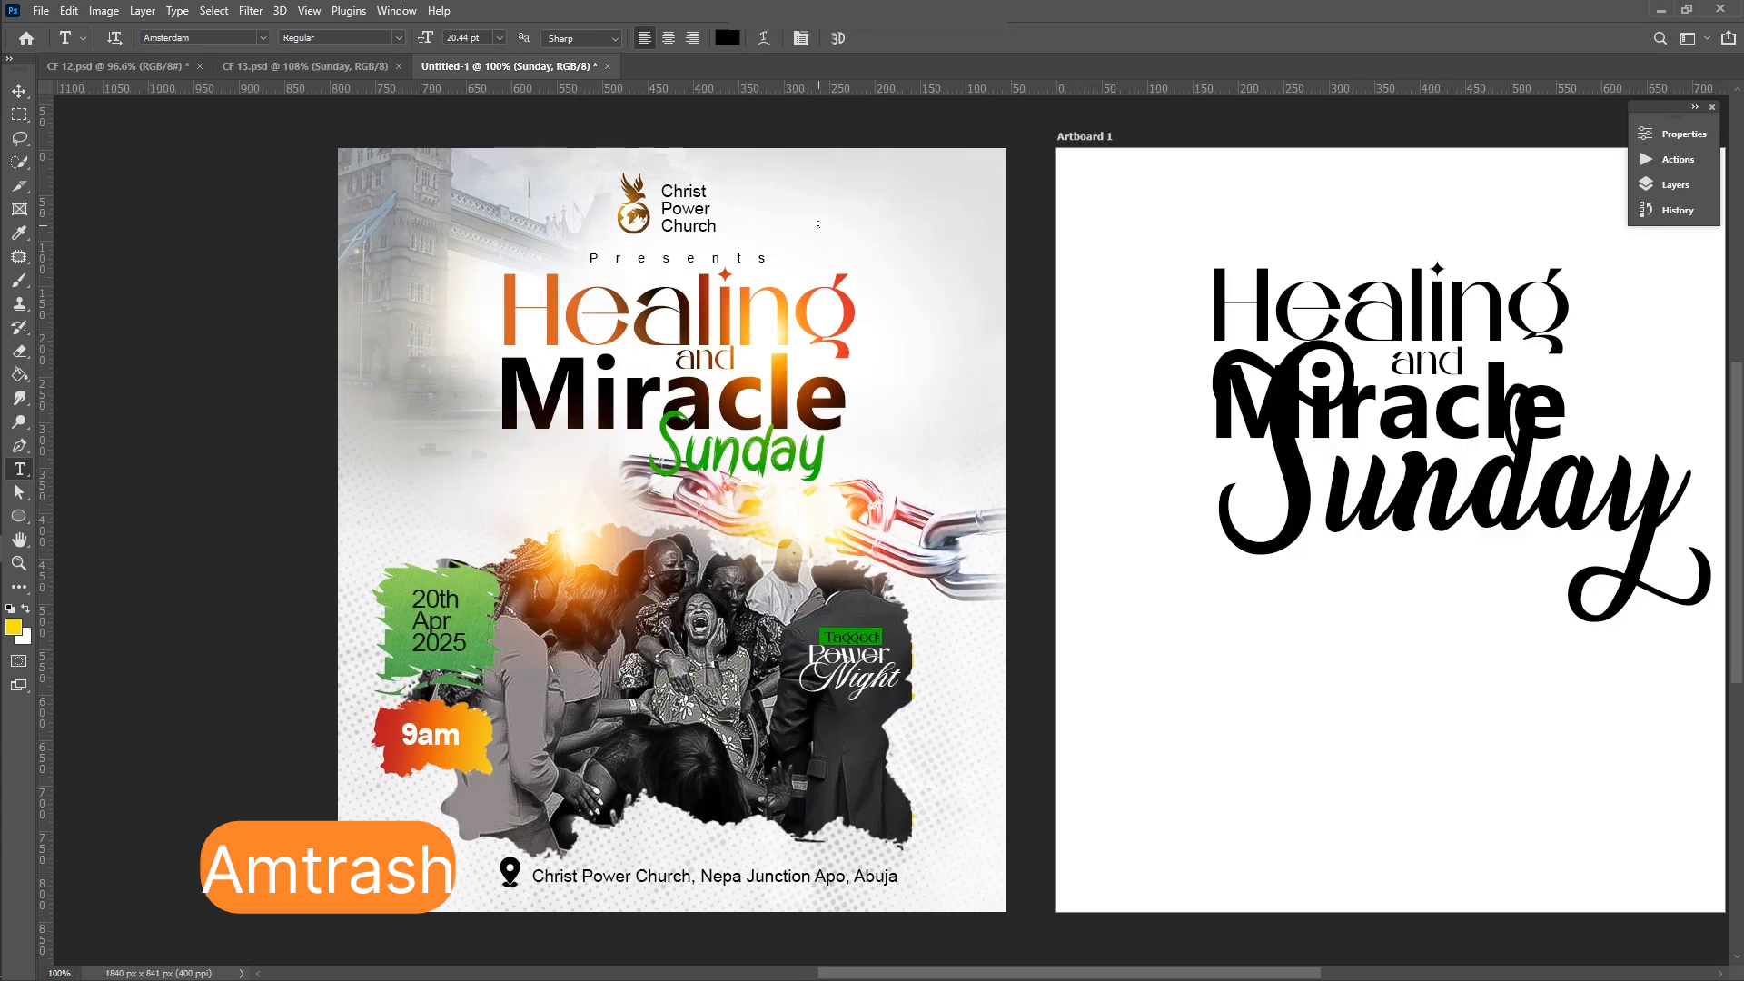
Step: Select the whole "Sunday" text on the artboard and change its font to Amtrash Regular
{"action": "left_click_drag", "start_coordinate": [1277, 477], "coordinate": [1665, 495]}
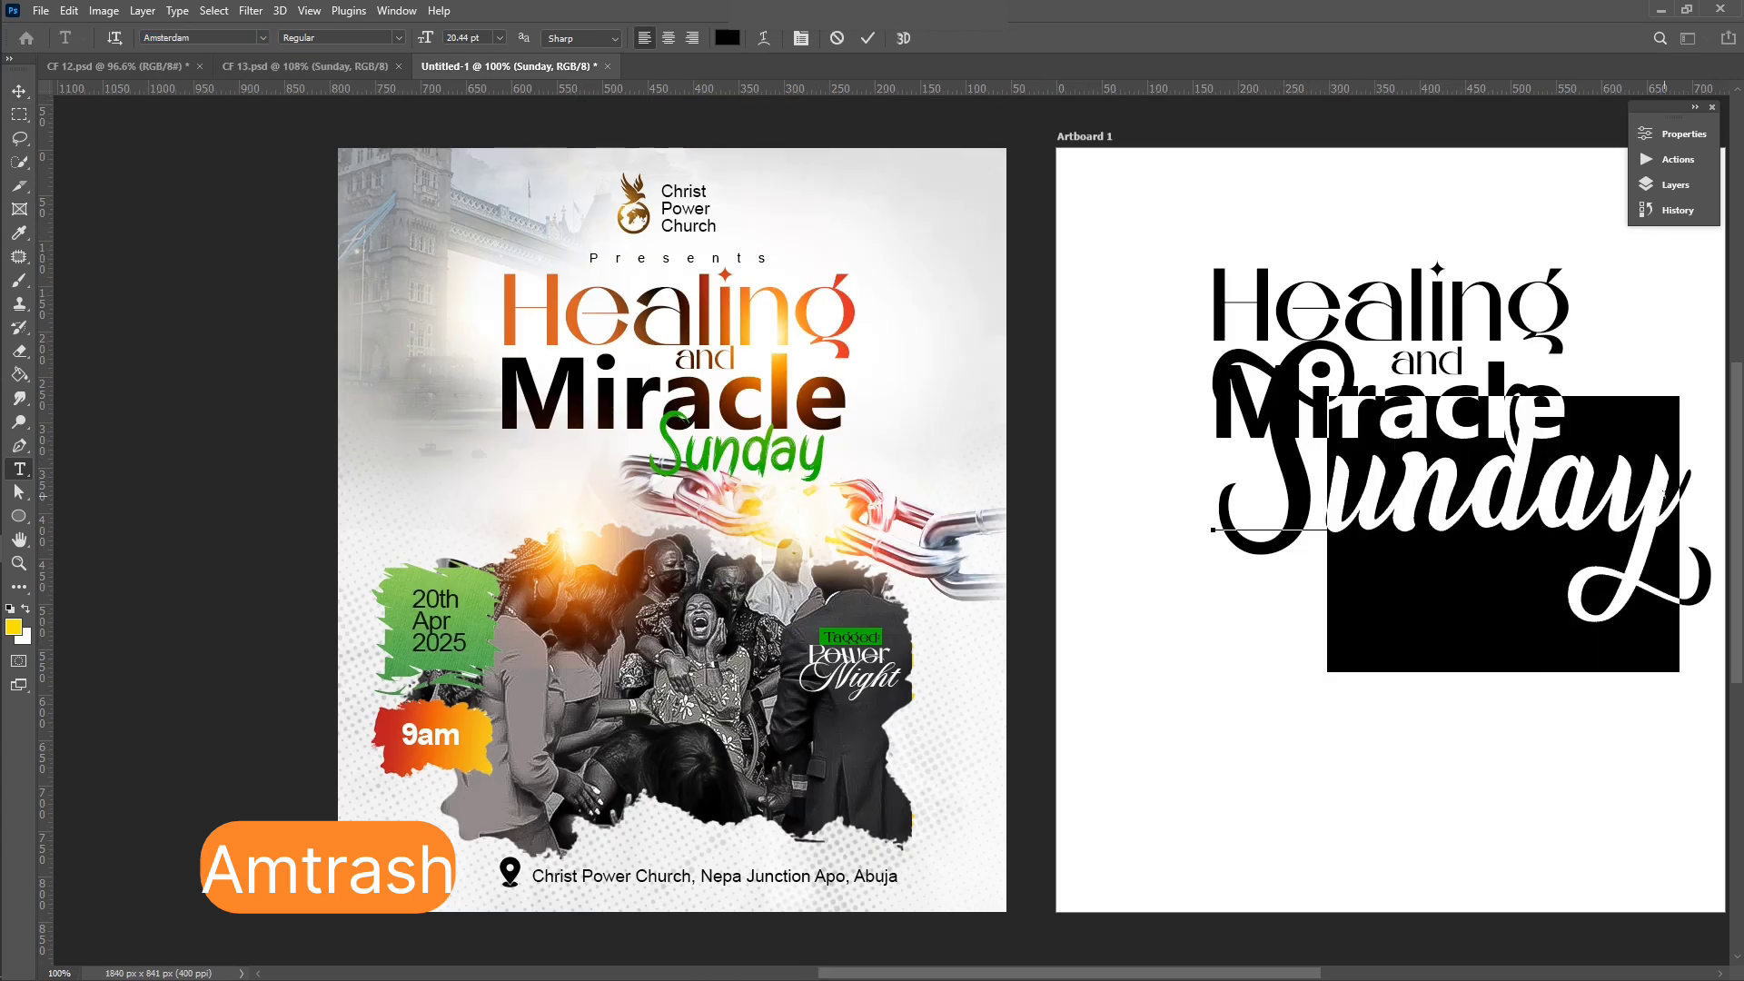
{"action": "key", "text": "ctrl+a"}
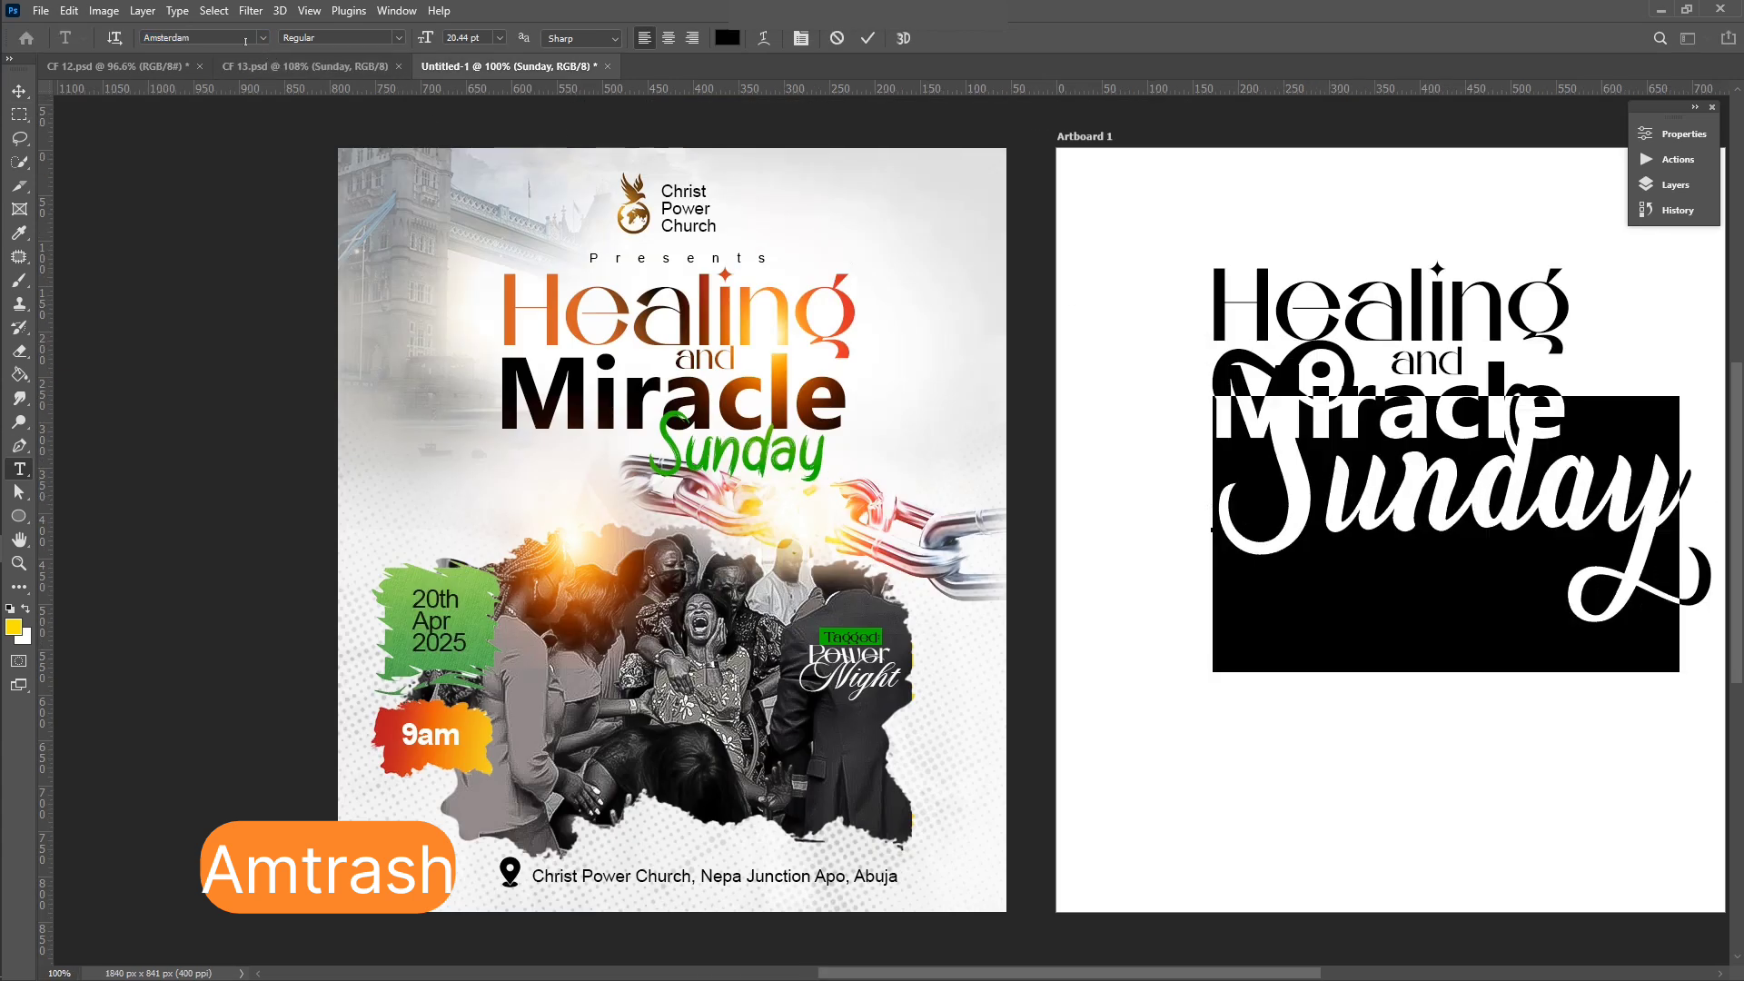
{"action": "left_click", "coordinate": [238, 37]}
{"action": "type", "text": "Amtrash"}
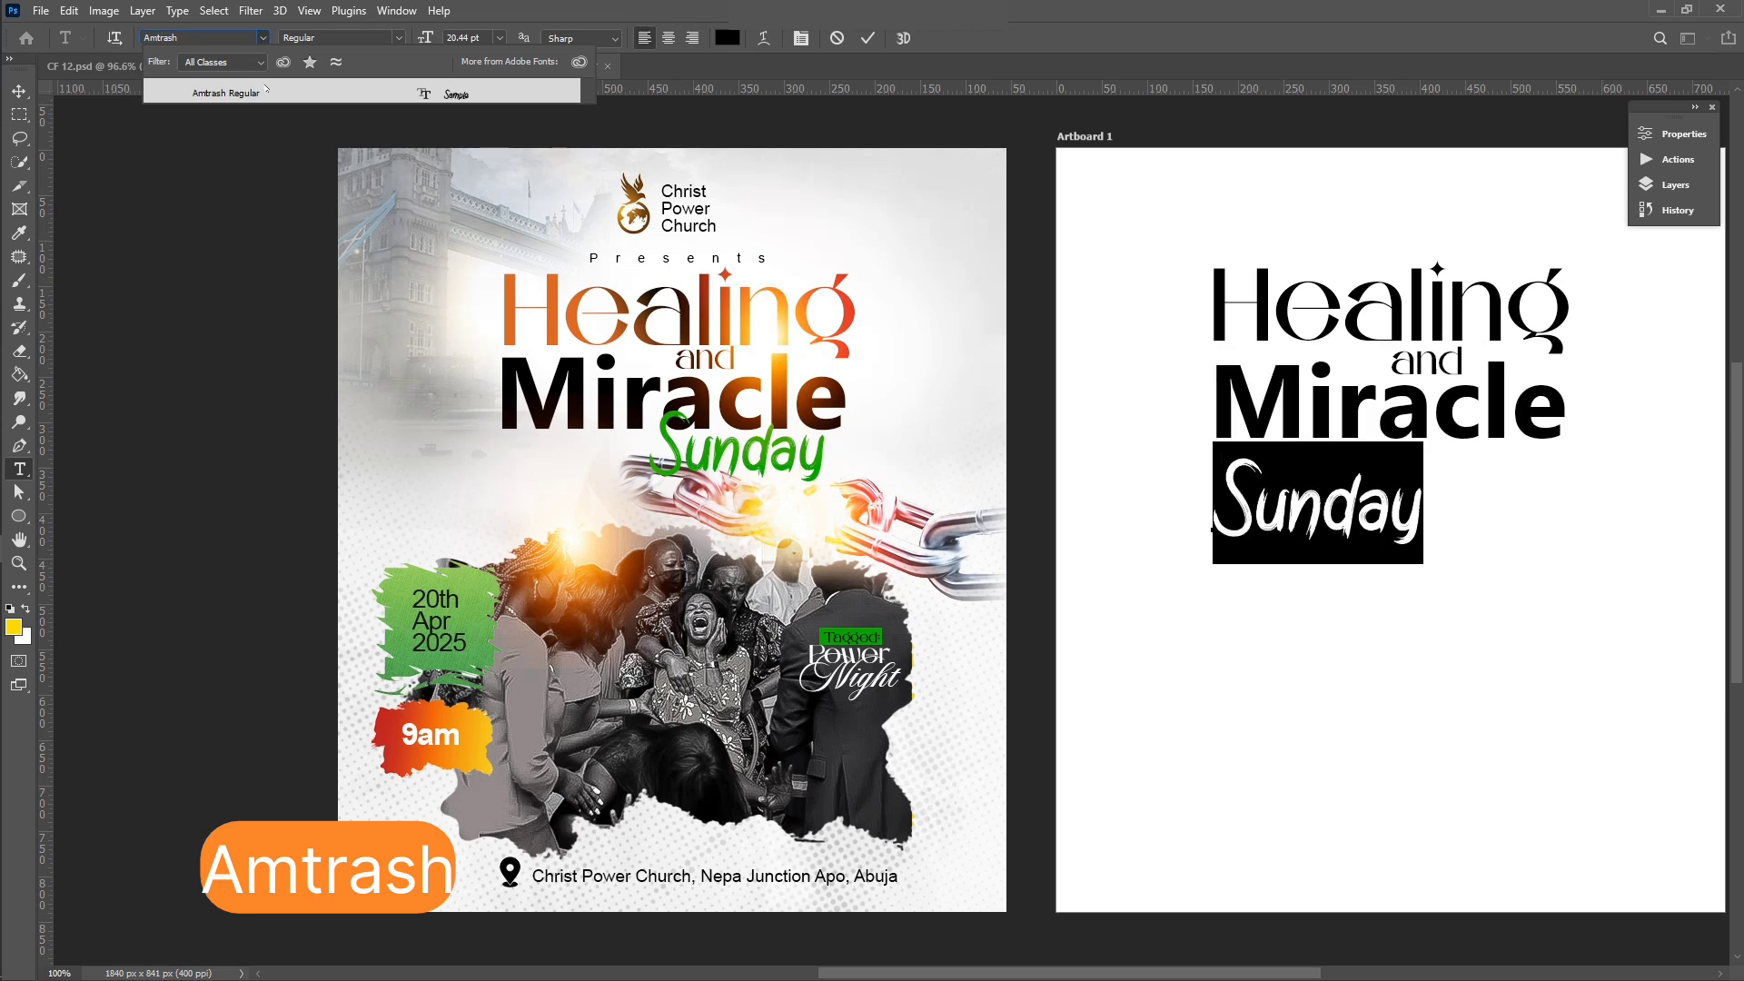
{"action": "left_click", "coordinate": [263, 92]}
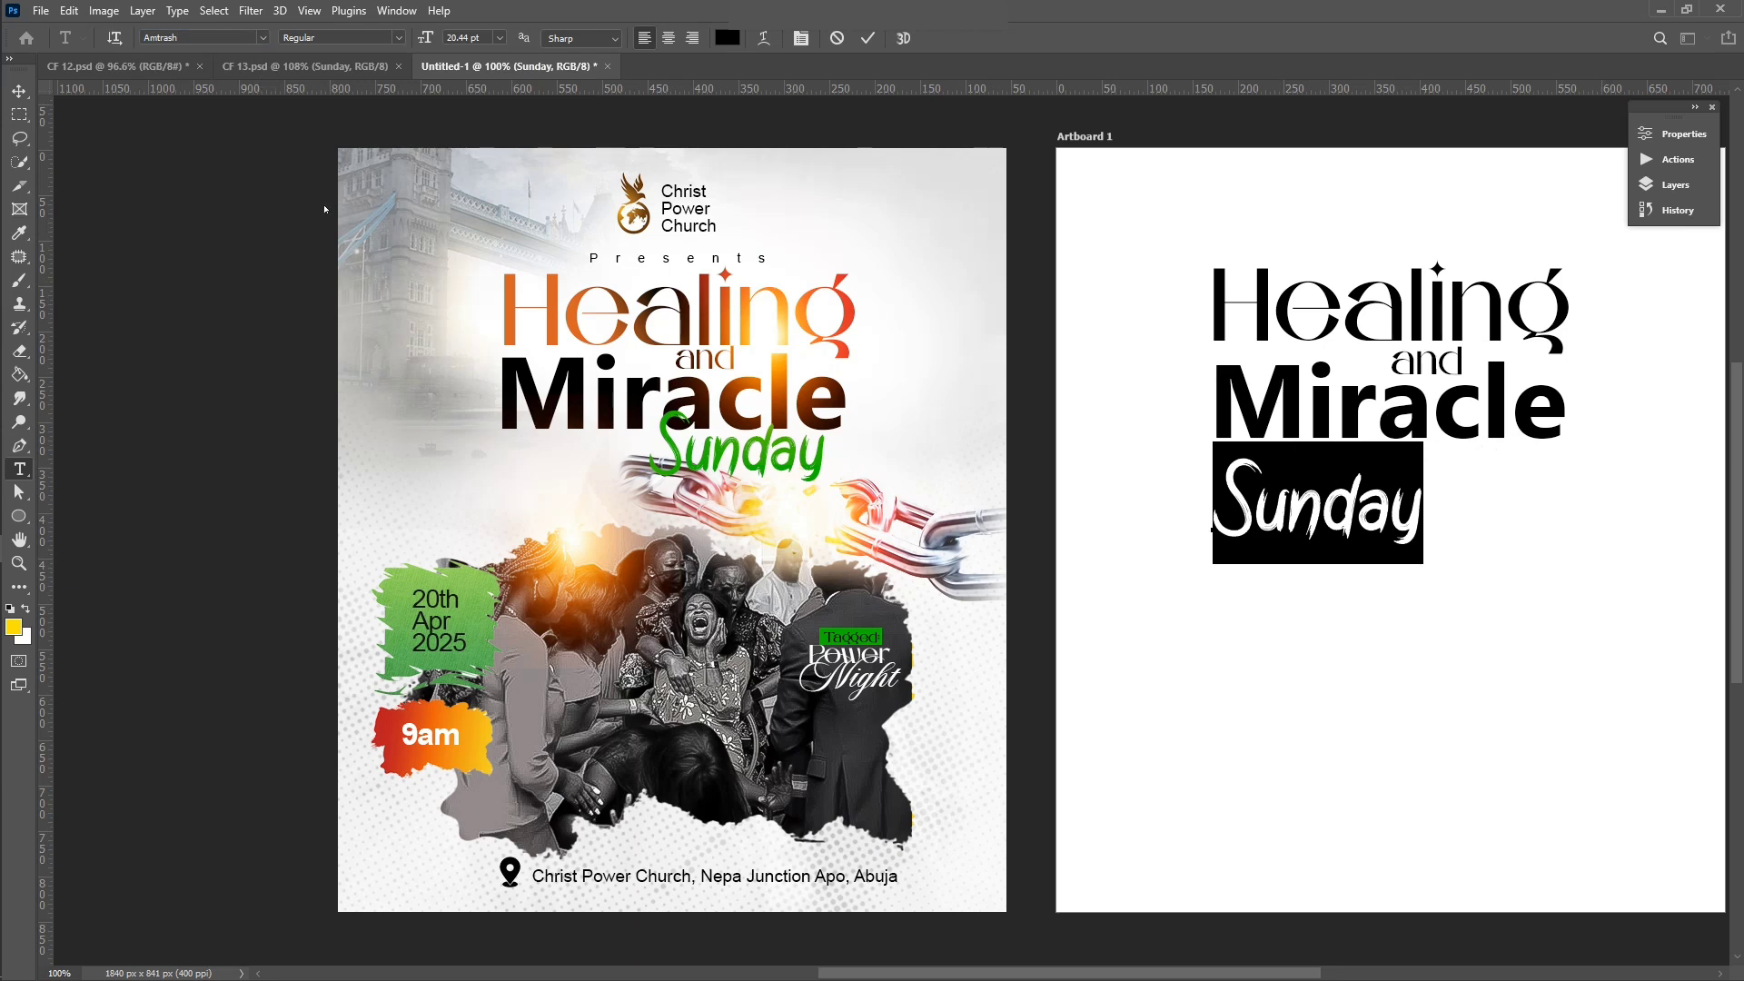
{"action": "left_click", "coordinate": [18, 90]}
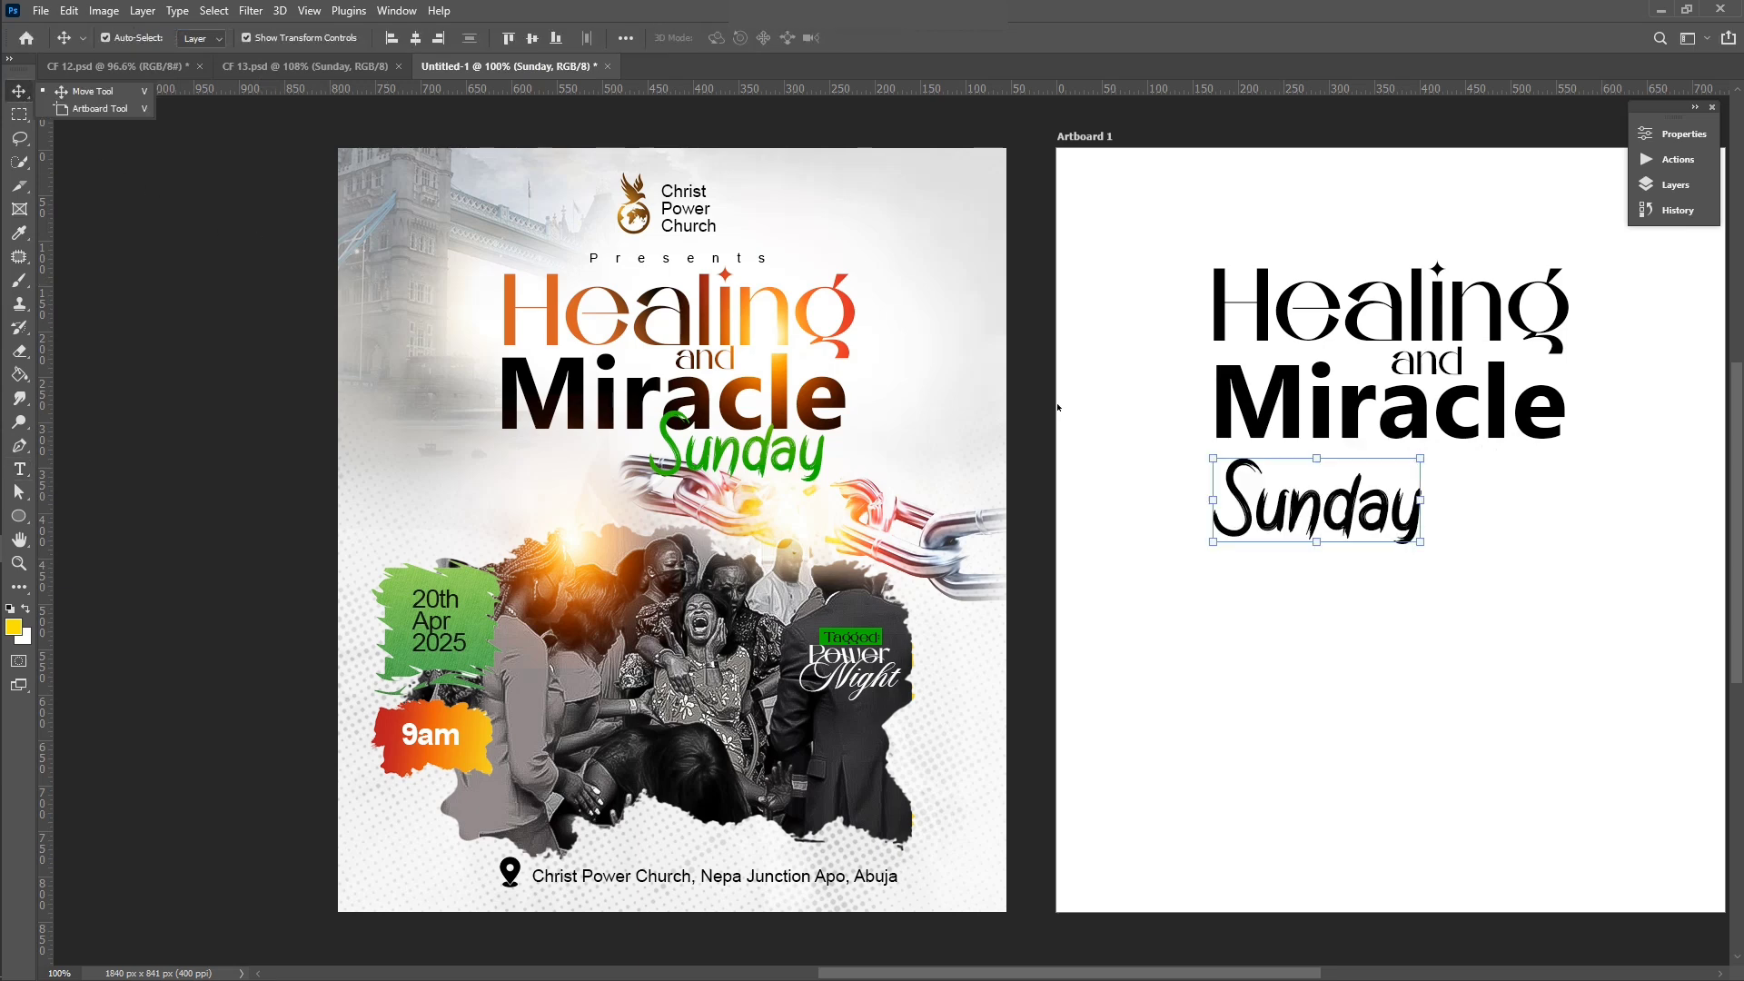
Step: Move the "Sunday" text beneath the "acle" of "Miracle", slightly overlapping its lower edge, and deselect it
{"action": "left_click_drag", "start_coordinate": [1331, 491], "coordinate": [1479, 461]}
{"action": "scroll", "coordinate": [1479, 462], "scroll_direction": "down", "scroll_amount": 1}
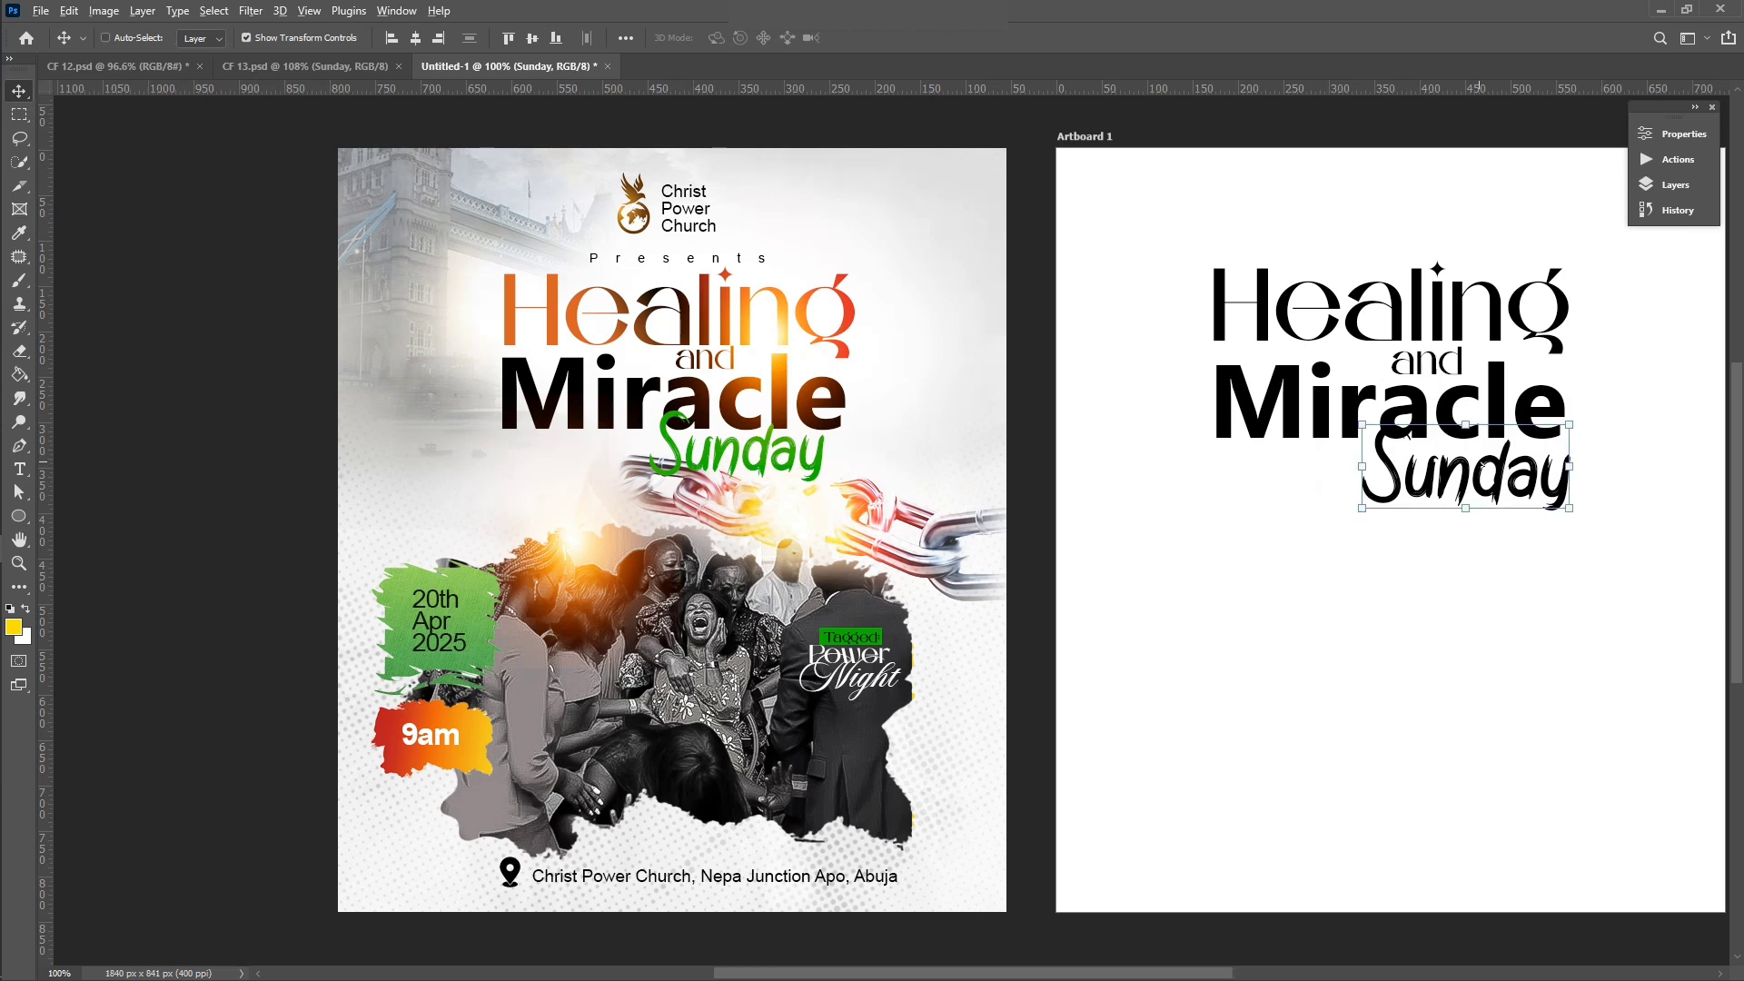
{"action": "scroll", "coordinate": [1479, 462], "scroll_direction": "right", "scroll_amount": 4}
{"action": "scroll", "coordinate": [1480, 465], "scroll_direction": "right", "scroll_amount": 1}
{"action": "left_click", "coordinate": [1583, 366]}
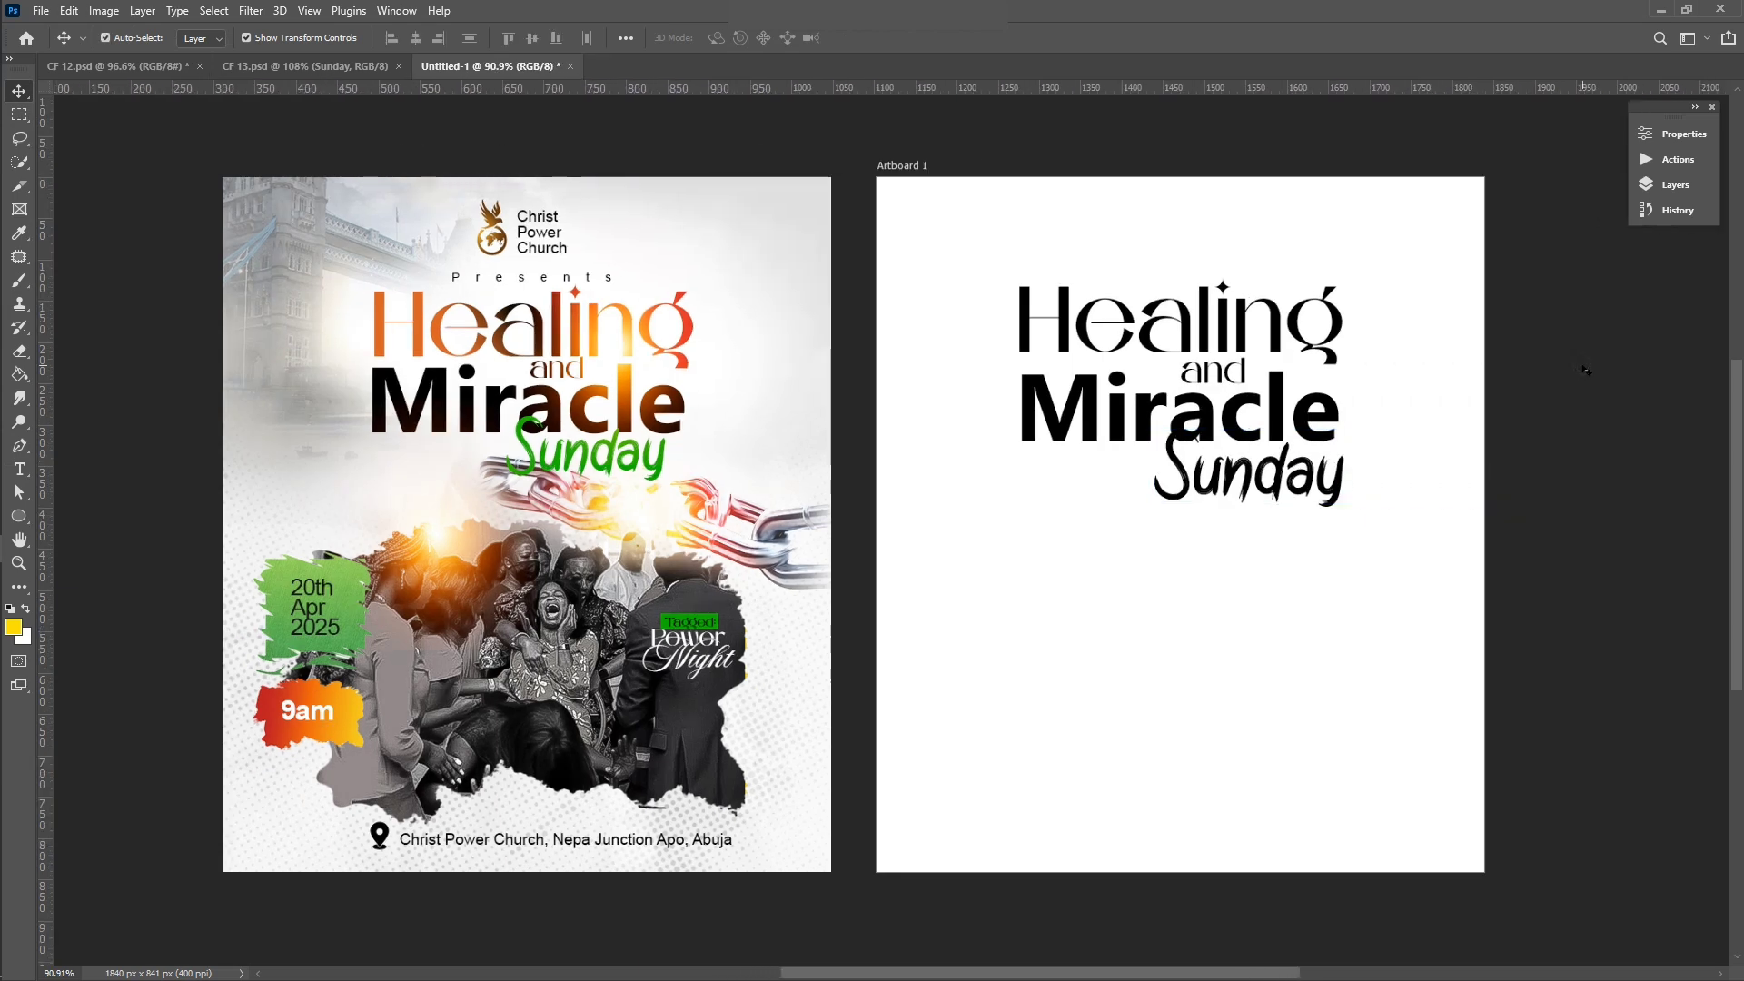
Step: Apply a linear Gradient Overlay at 35° to the artboard's "Healing" text, with orange, black and red color stops
{"action": "left_click", "coordinate": [1088, 340]}
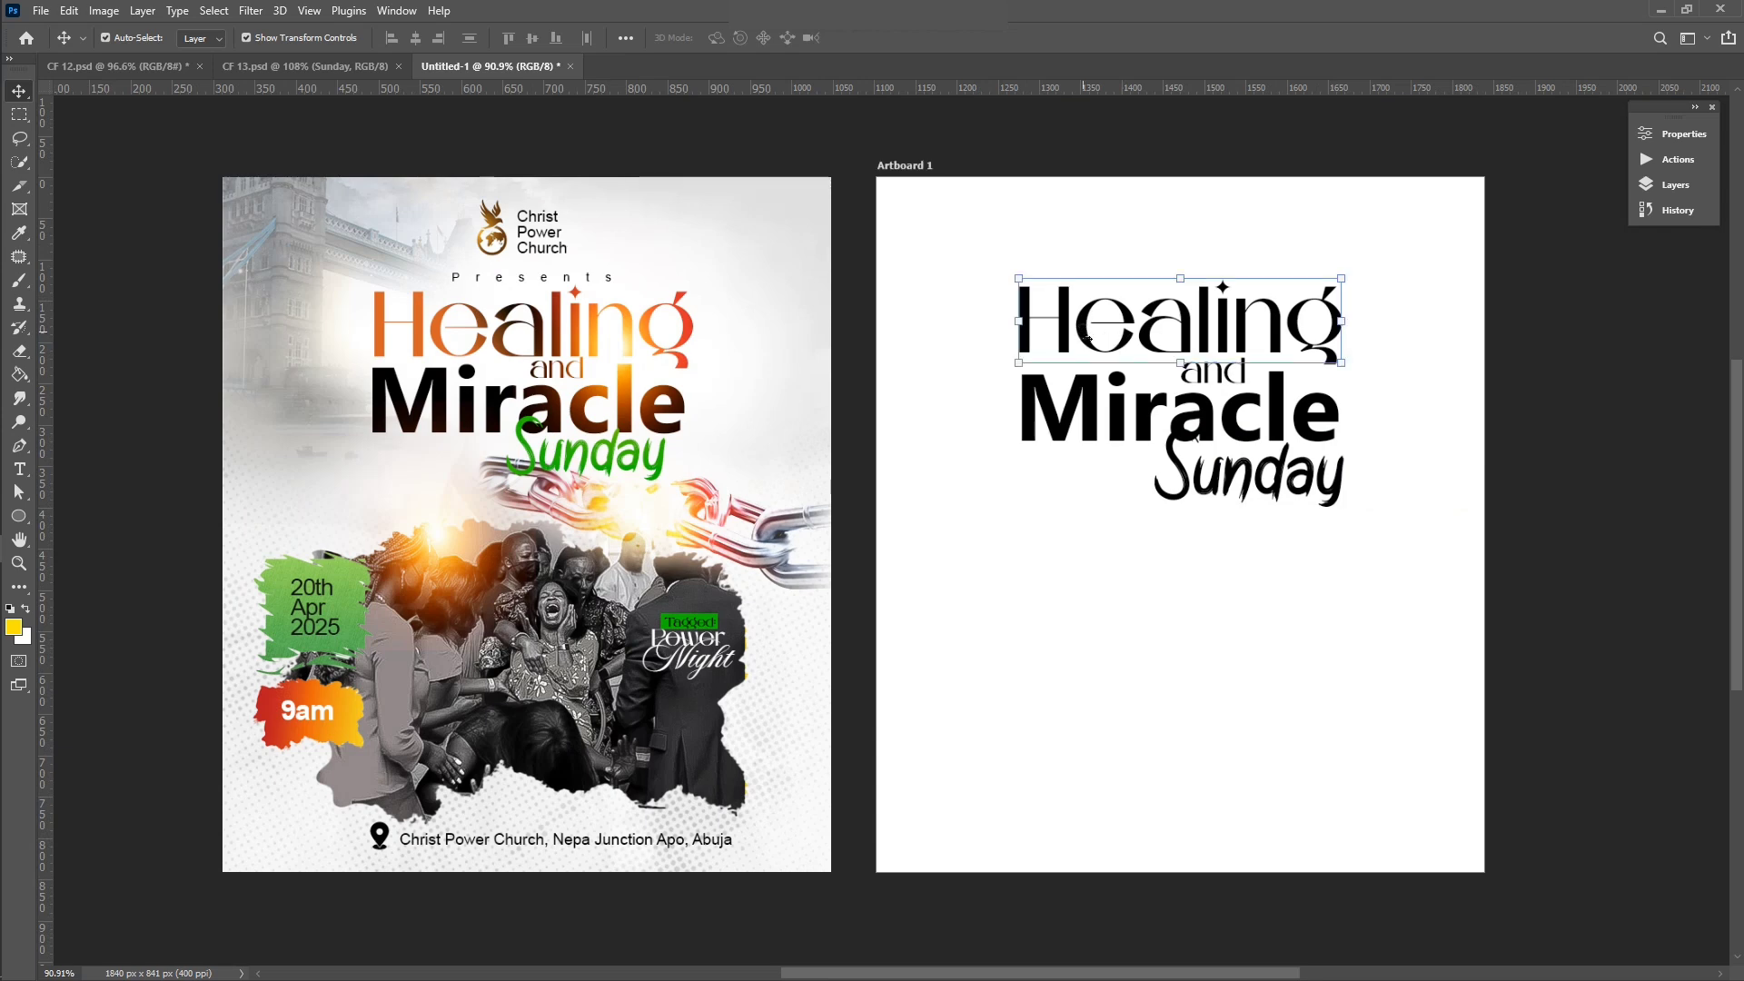
{"action": "left_click", "coordinate": [1675, 184]}
{"action": "left_click", "coordinate": [1474, 917]}
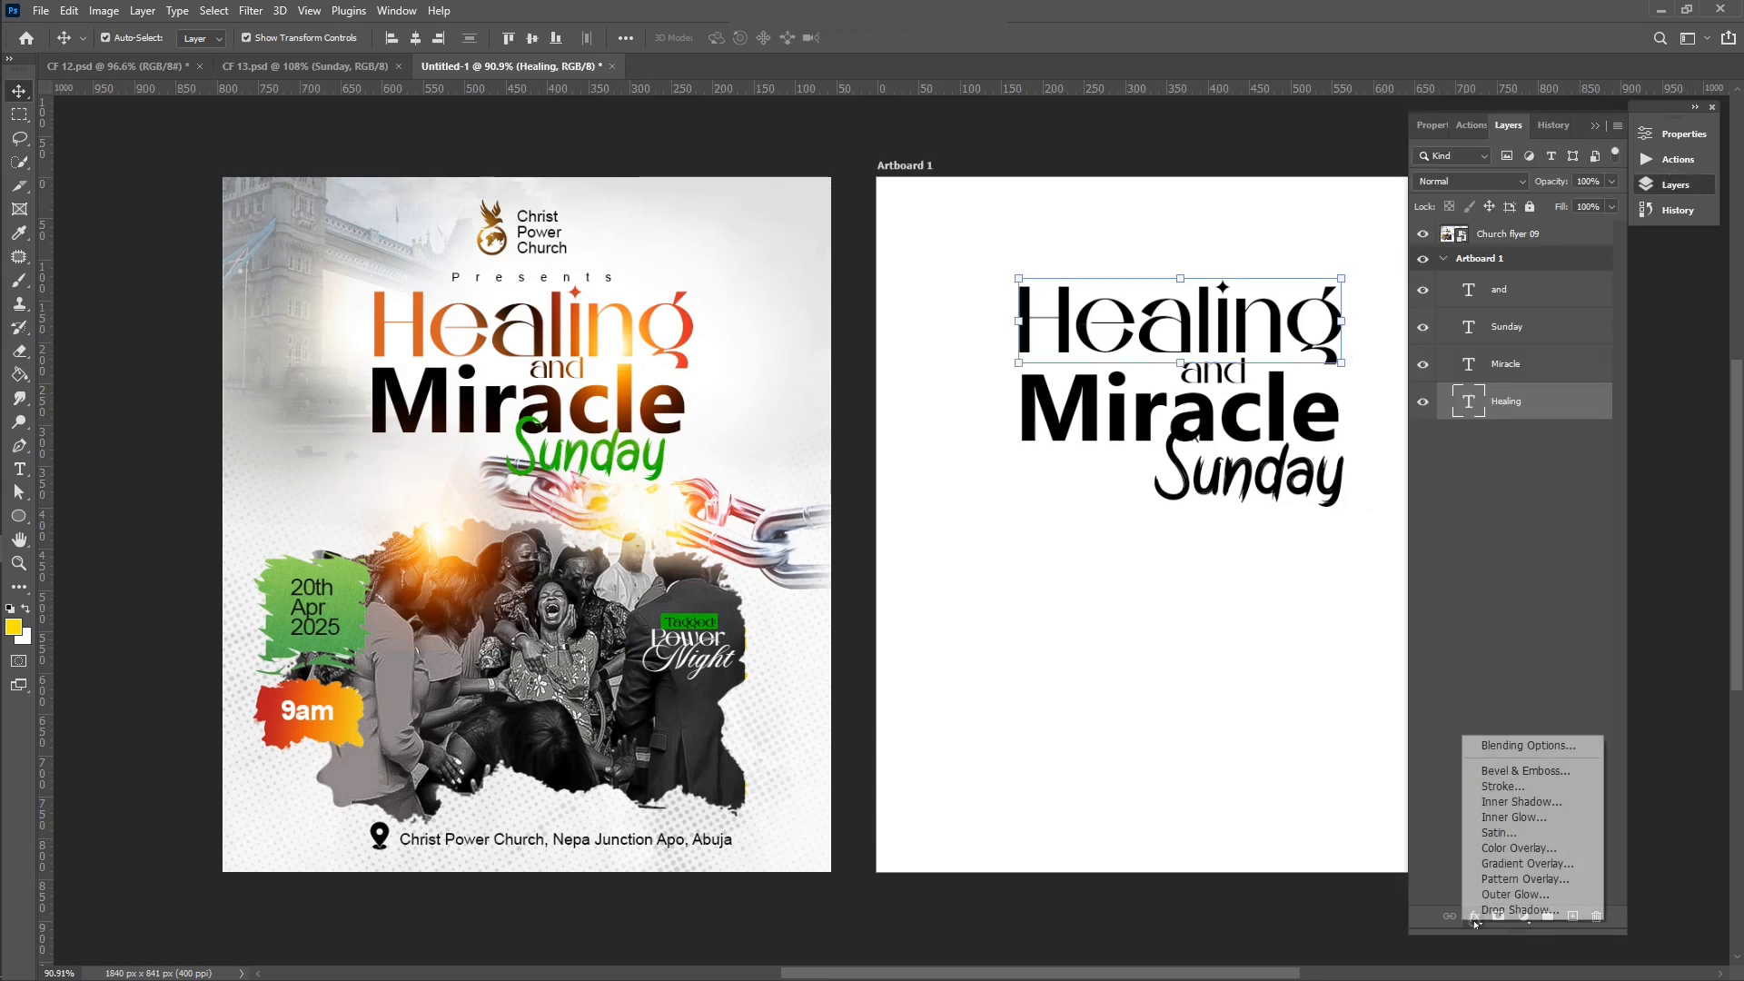
{"action": "left_click", "coordinate": [1543, 860]}
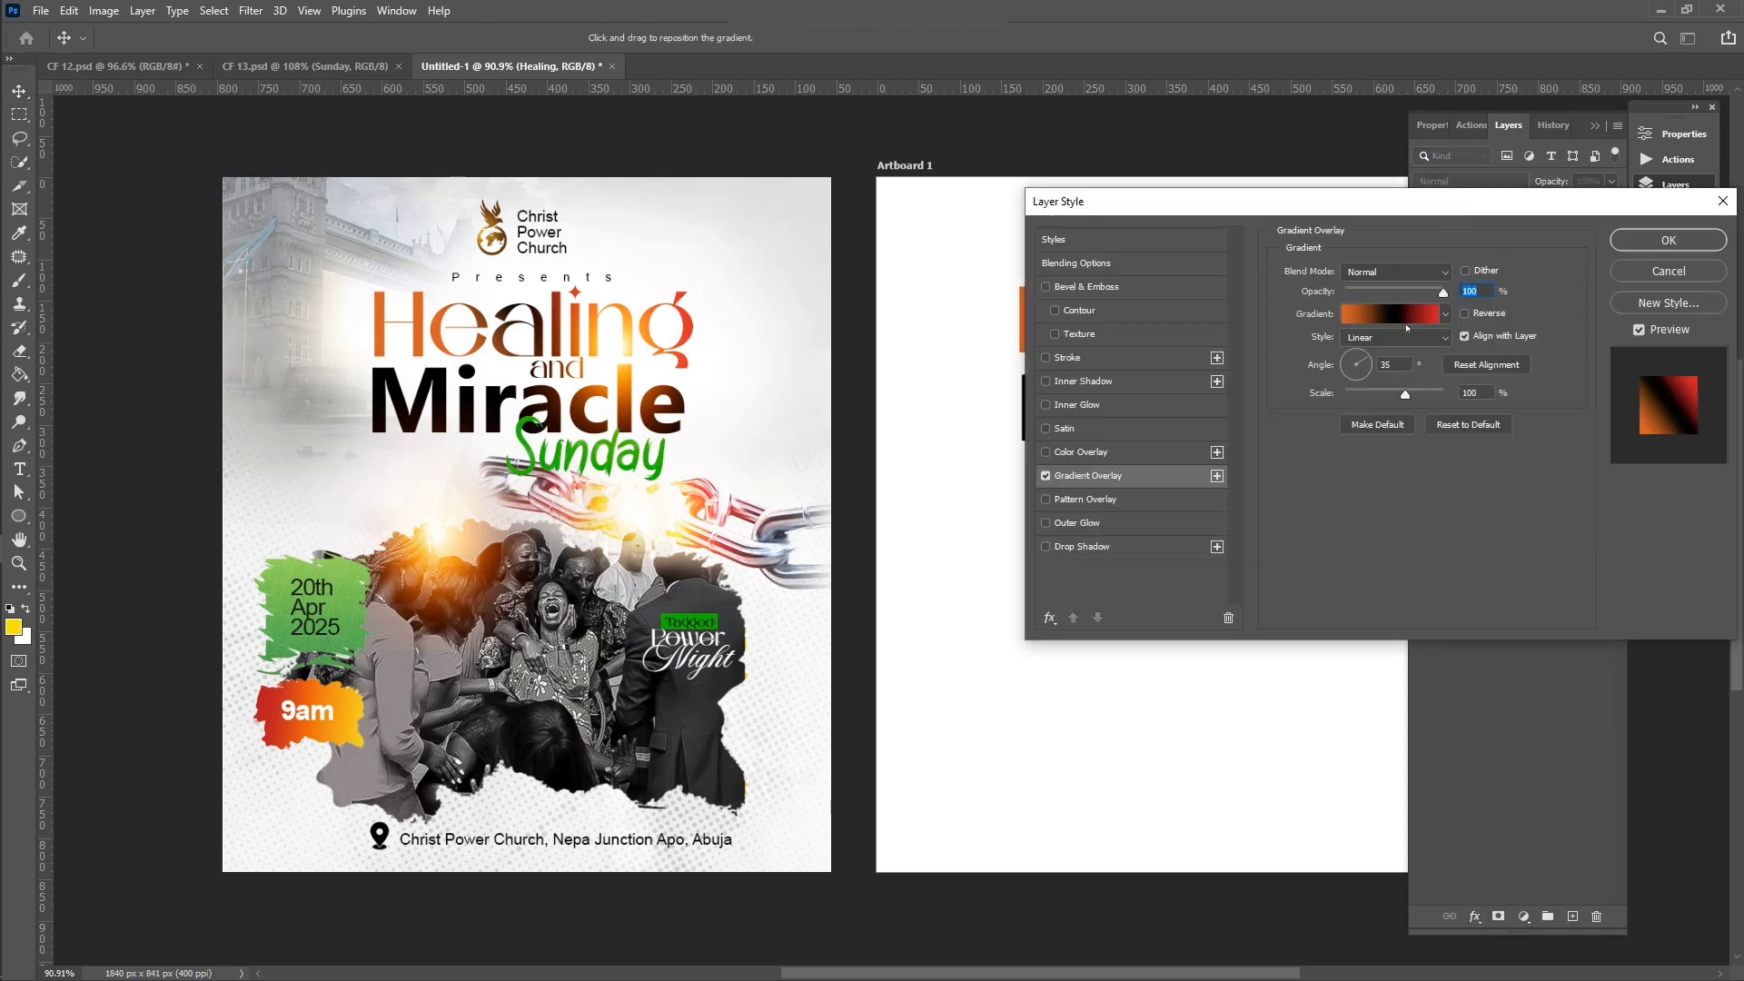
{"action": "left_click", "coordinate": [1397, 322]}
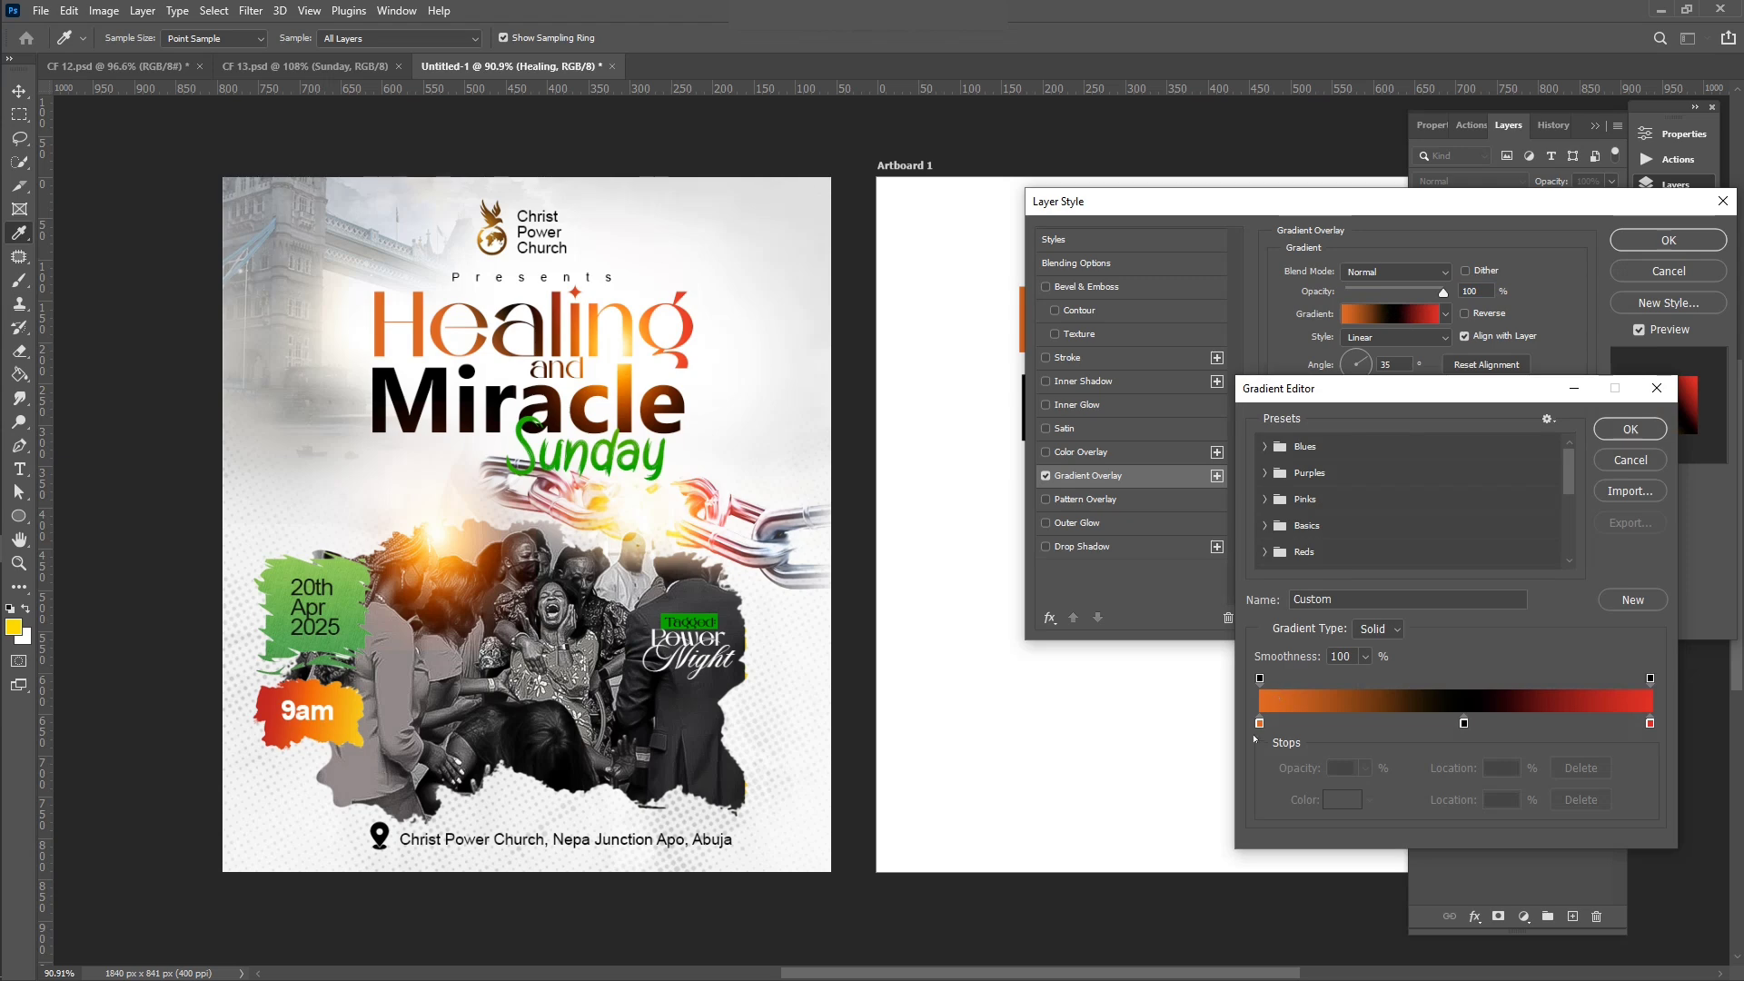
{"action": "left_click", "coordinate": [1260, 723]}
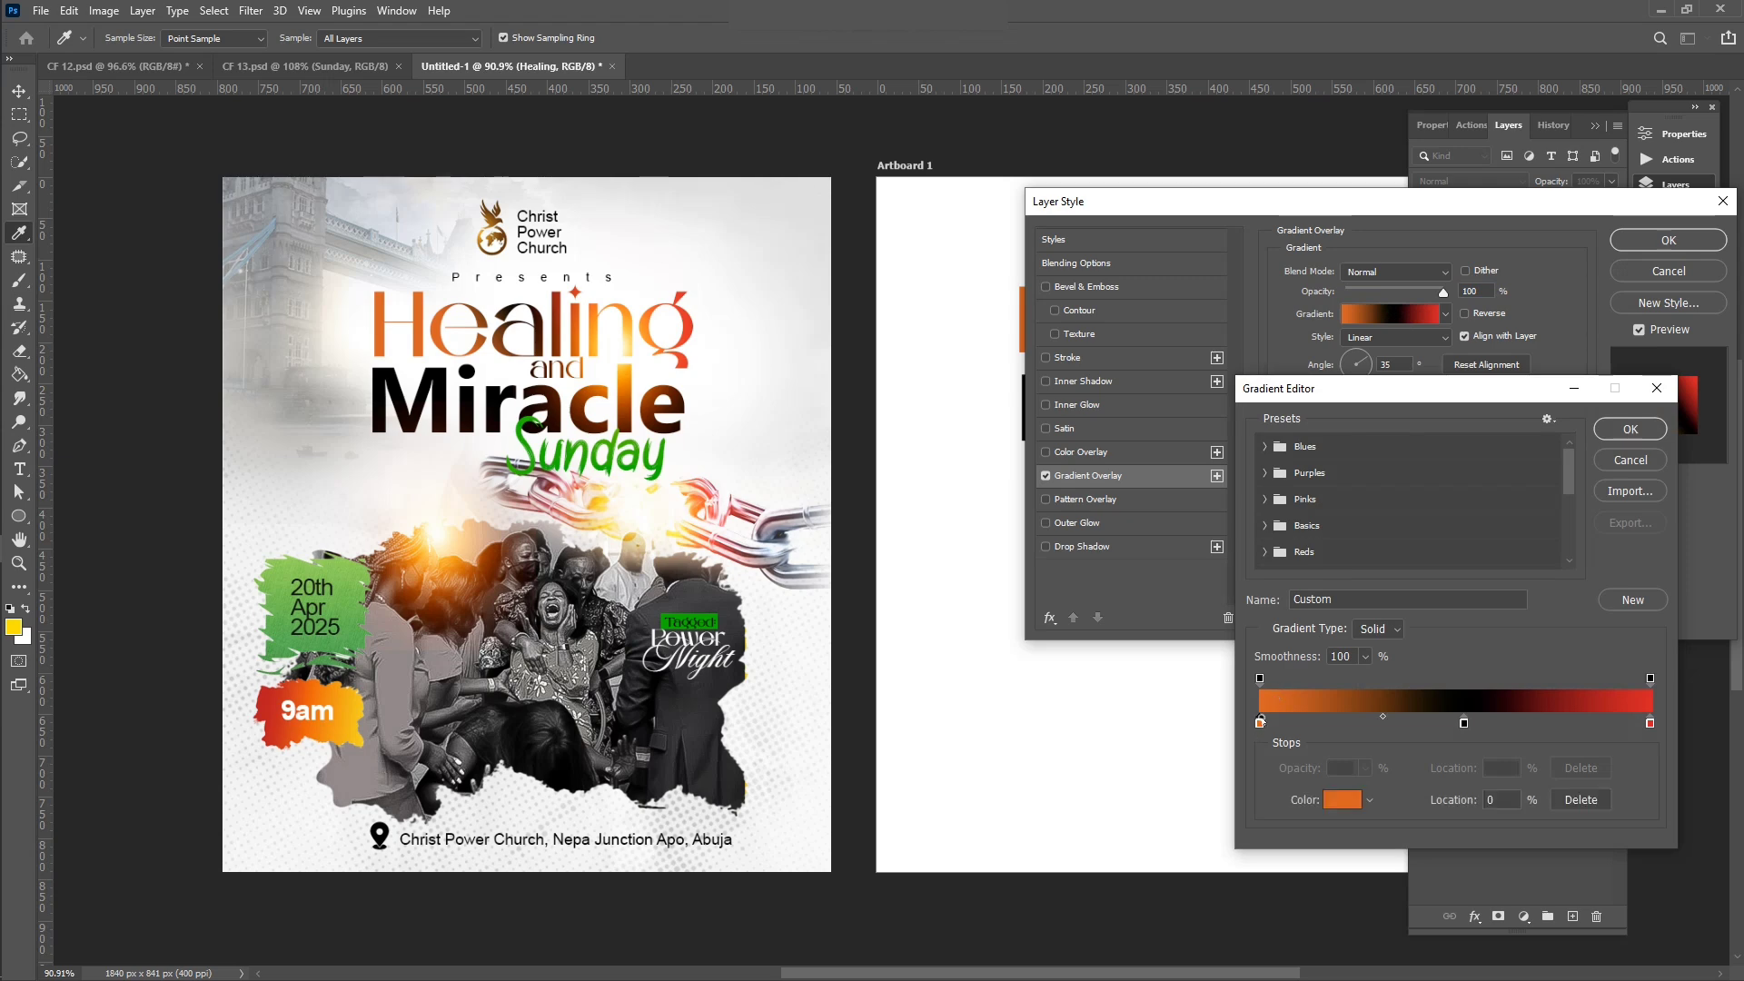
{"action": "left_click", "coordinate": [1463, 724]}
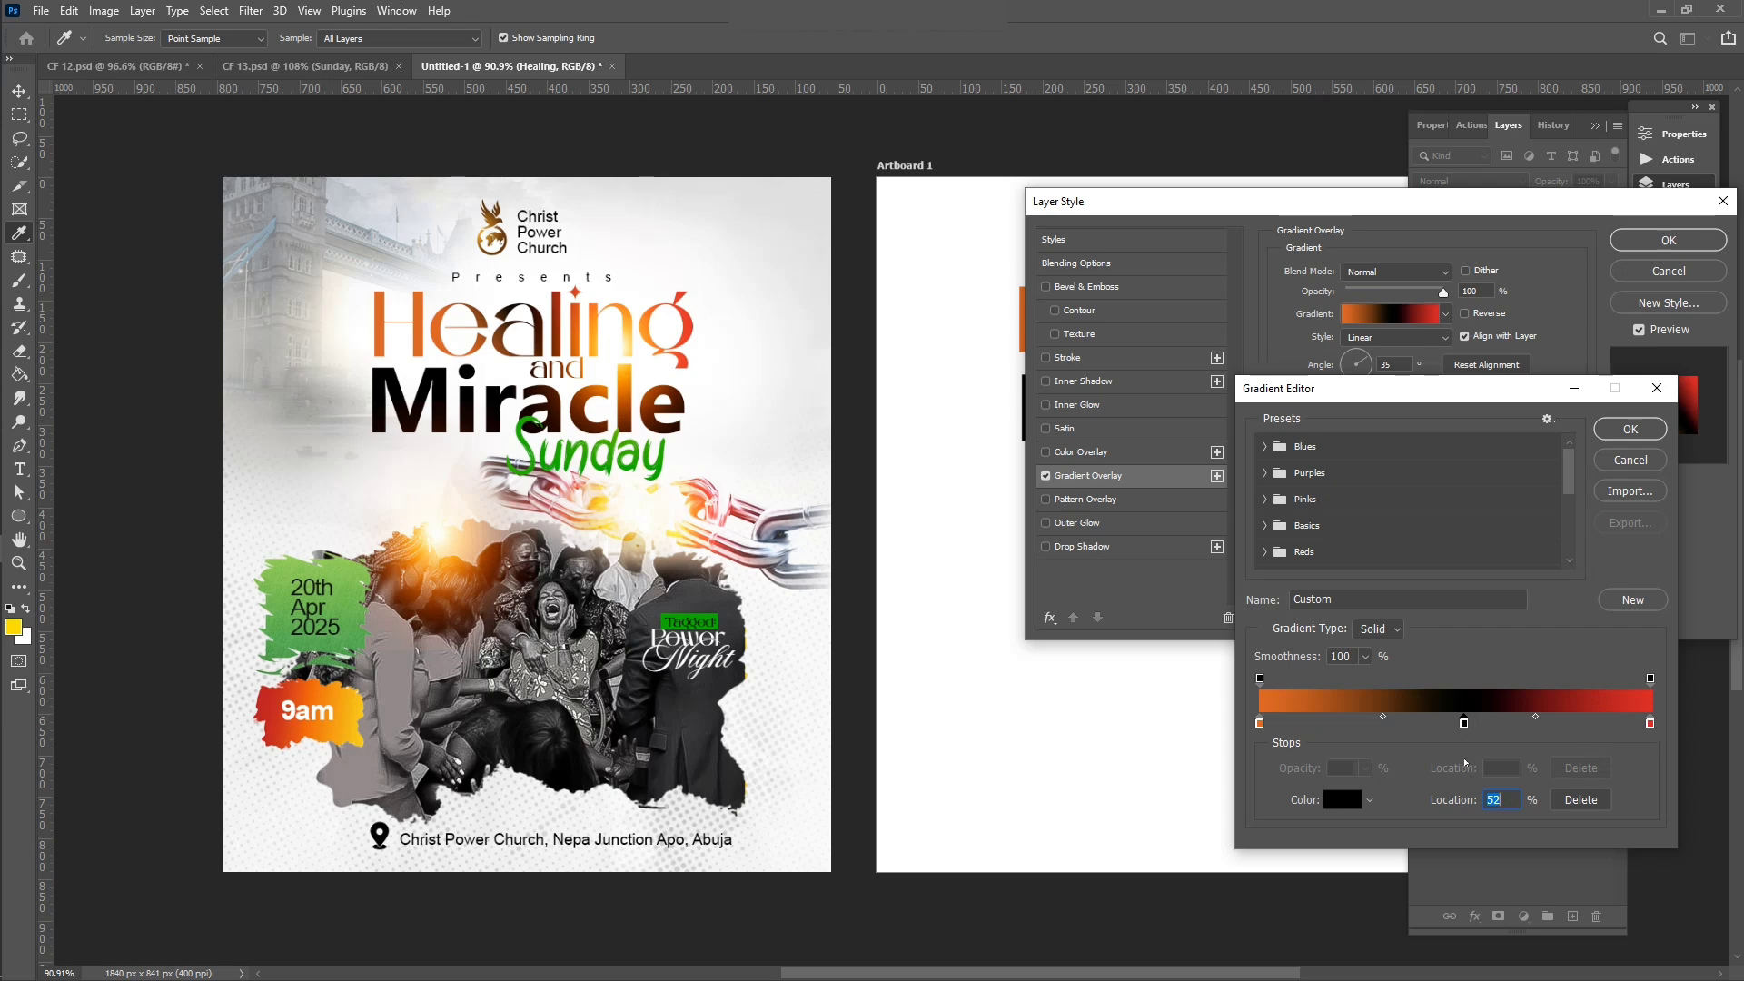
{"action": "left_click", "coordinate": [1651, 724]}
{"action": "left_click", "coordinate": [1606, 434]}
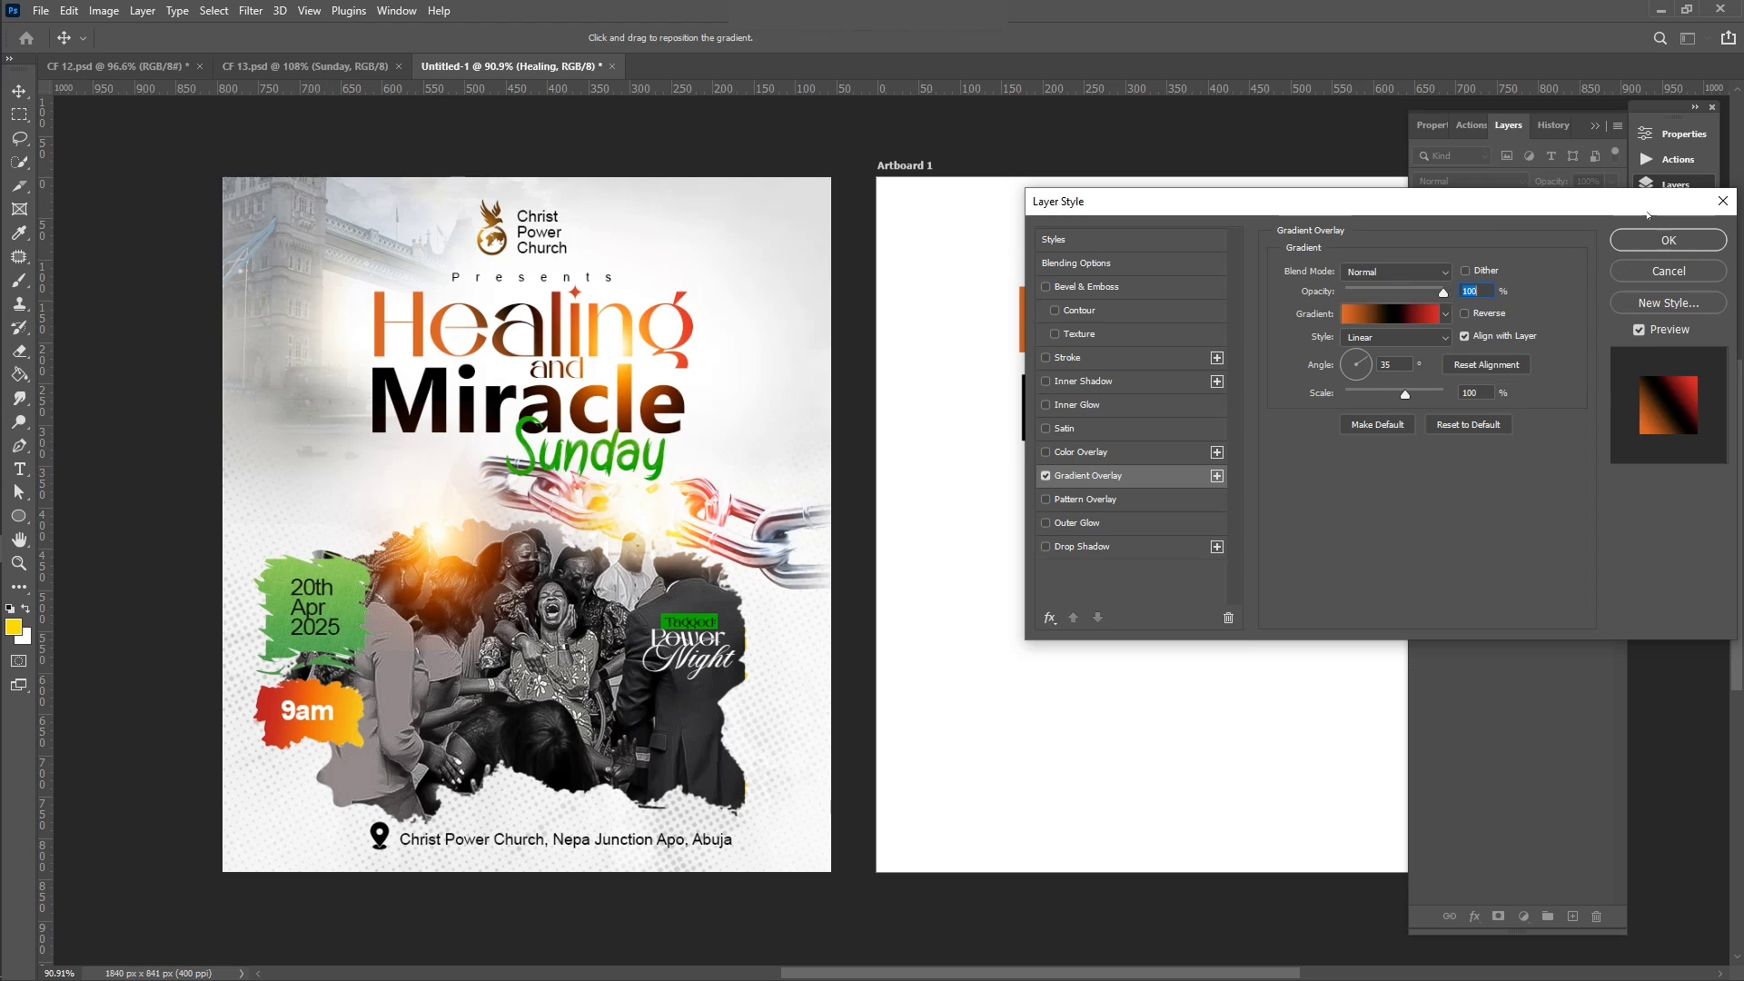
{"action": "left_click", "coordinate": [1657, 238]}
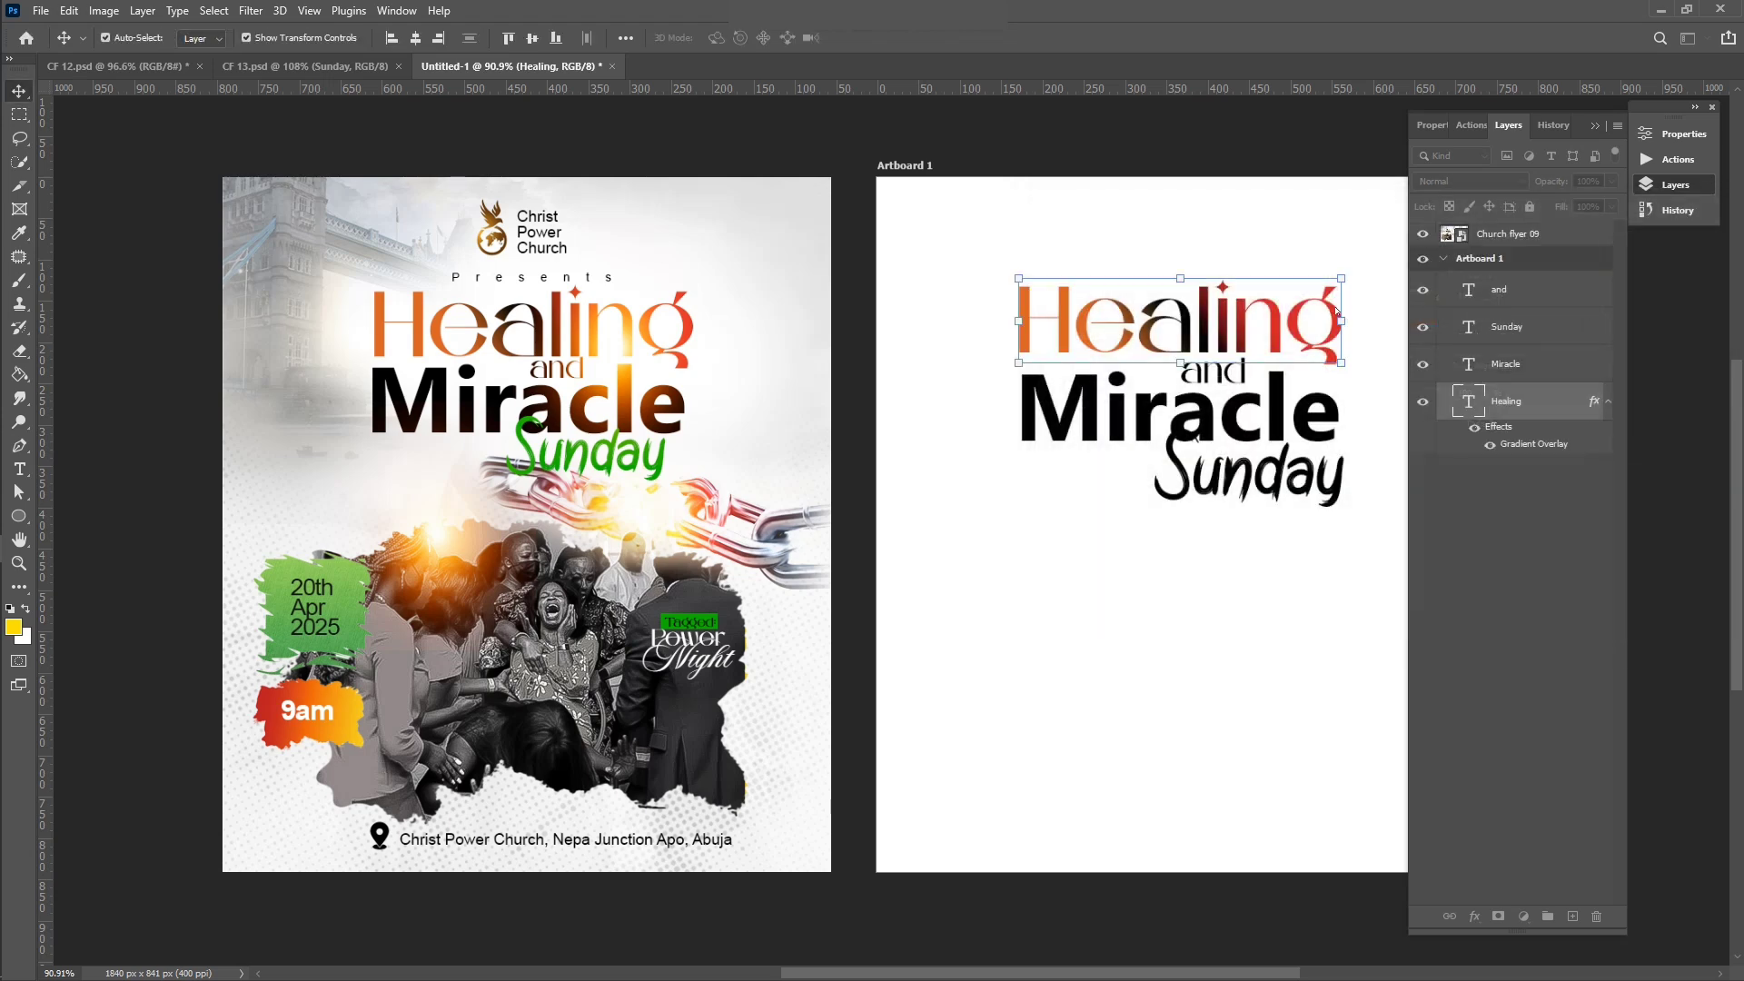
{"action": "scroll", "coordinate": [1012, 467], "scroll_direction": "right", "scroll_amount": 5}
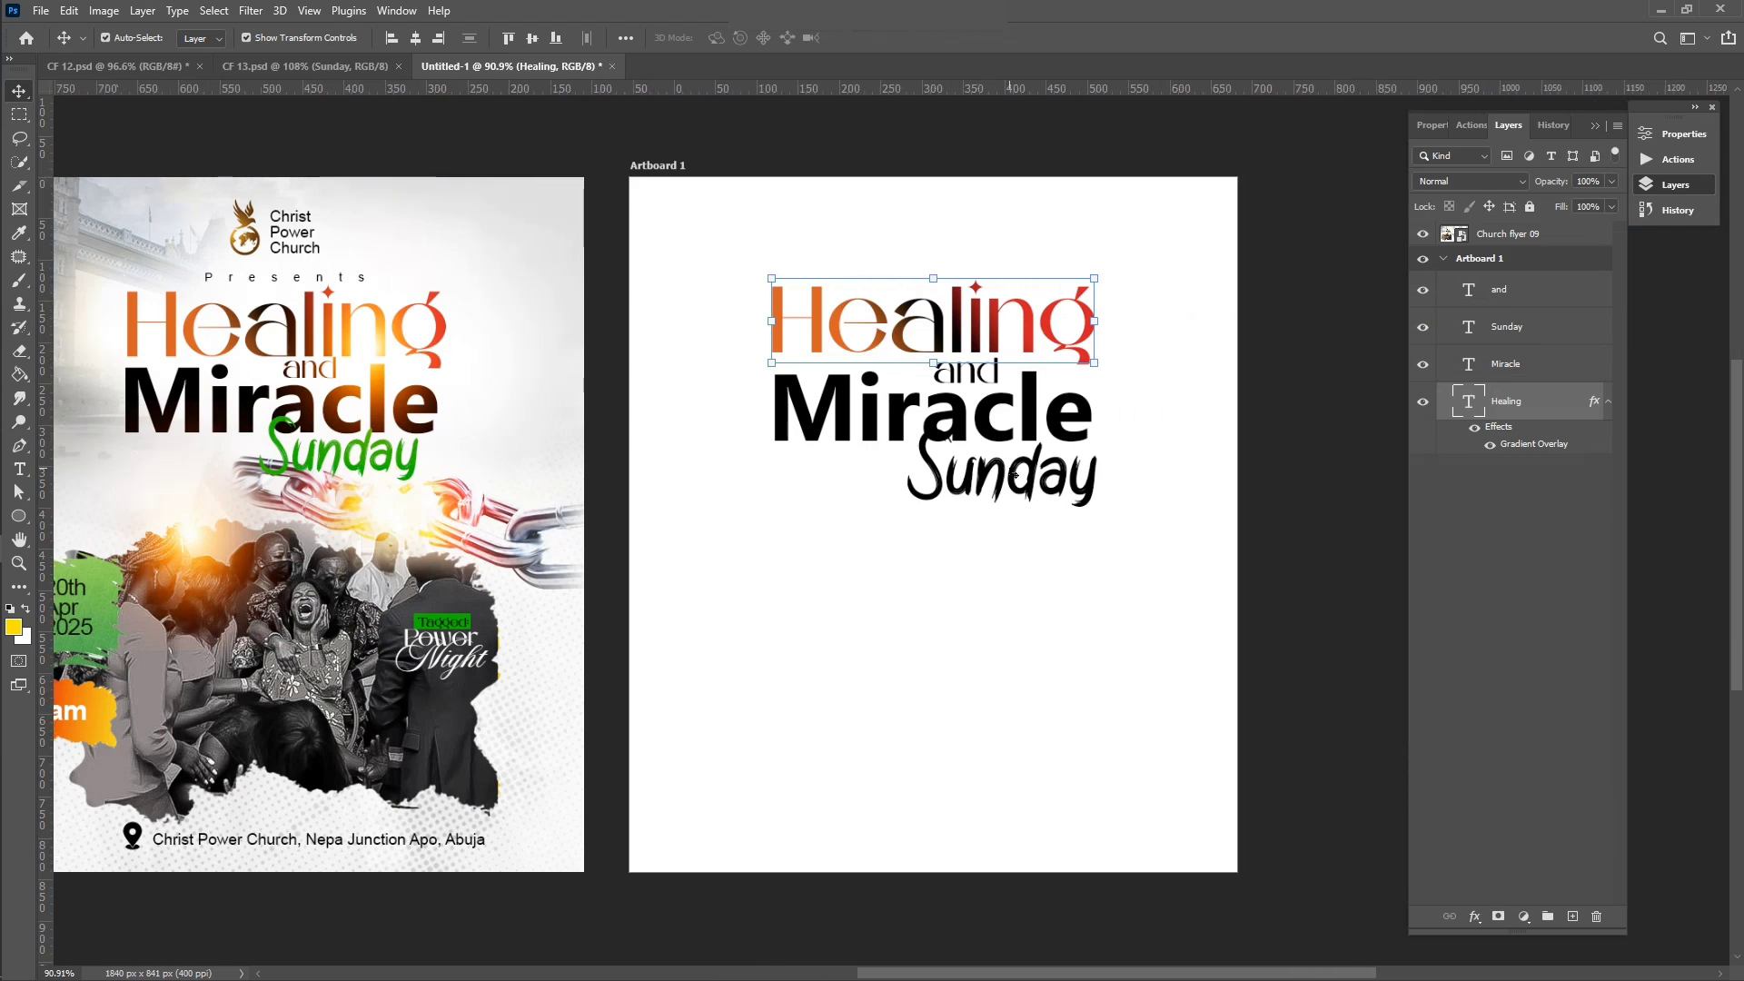
{"action": "left_click", "coordinate": [1268, 414]}
{"action": "scroll", "coordinate": [980, 518], "scroll_direction": "left", "scroll_amount": 3}
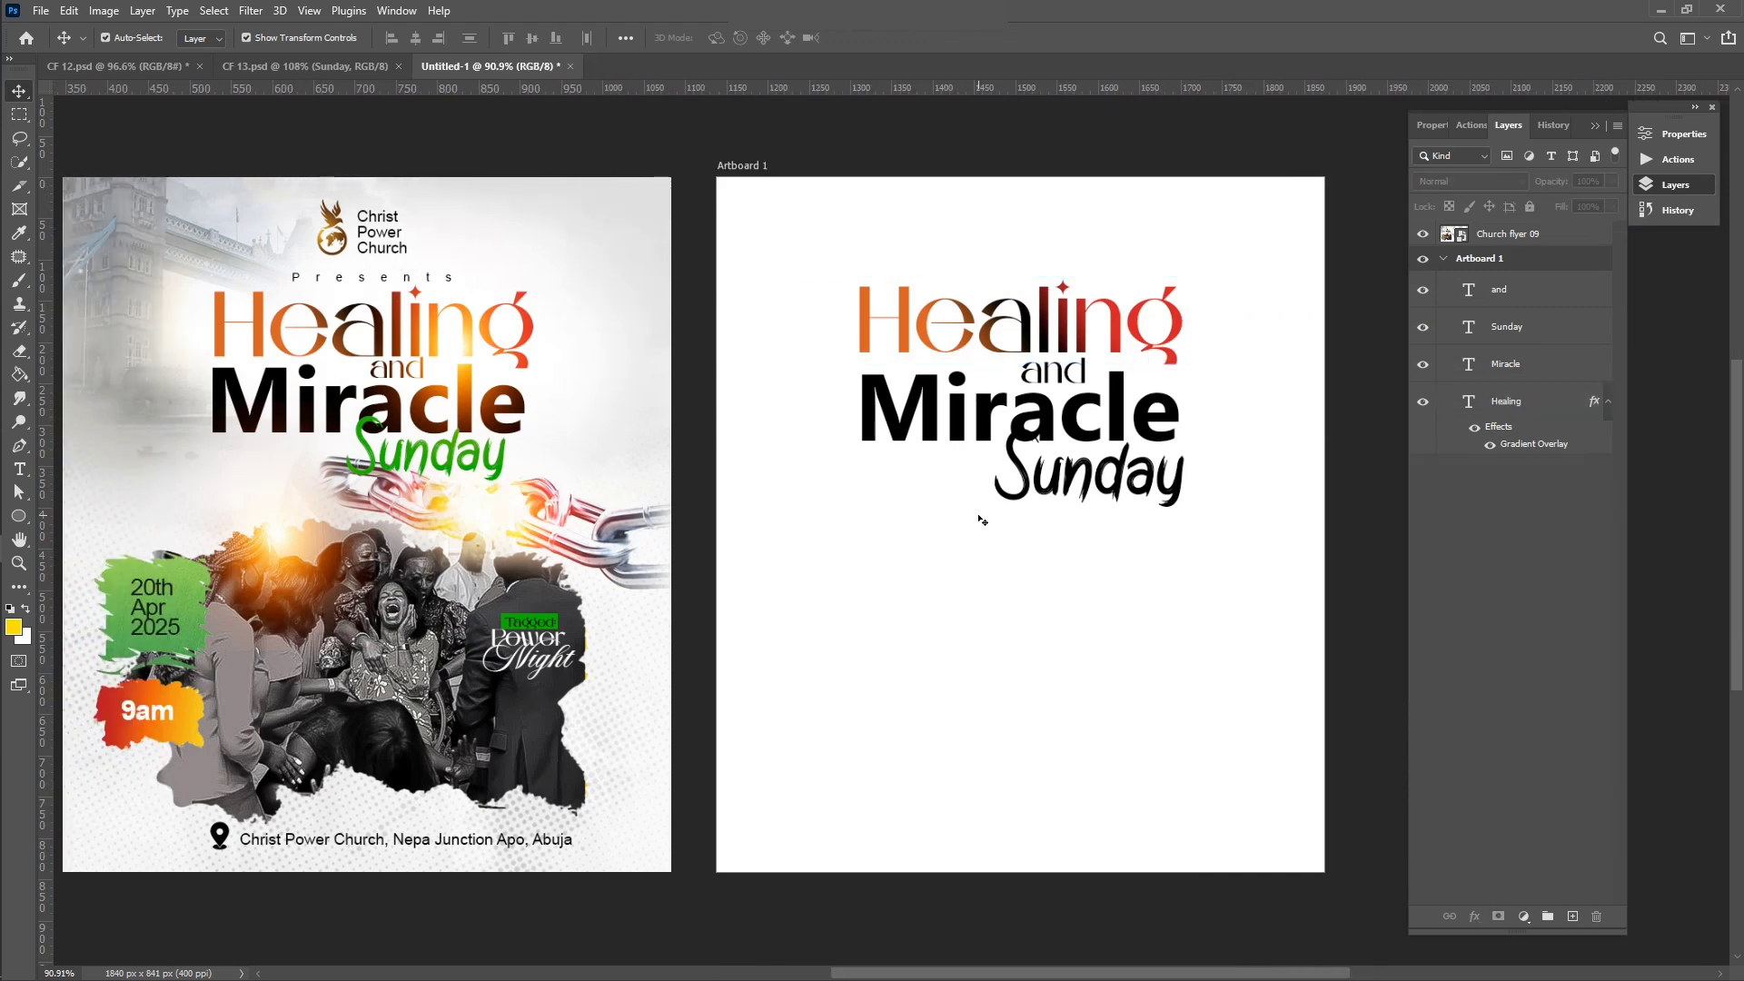
{"action": "scroll", "coordinate": [981, 520], "scroll_direction": "left", "scroll_amount": 1}
{"action": "scroll", "coordinate": [981, 520], "scroll_direction": "down", "scroll_amount": 1}
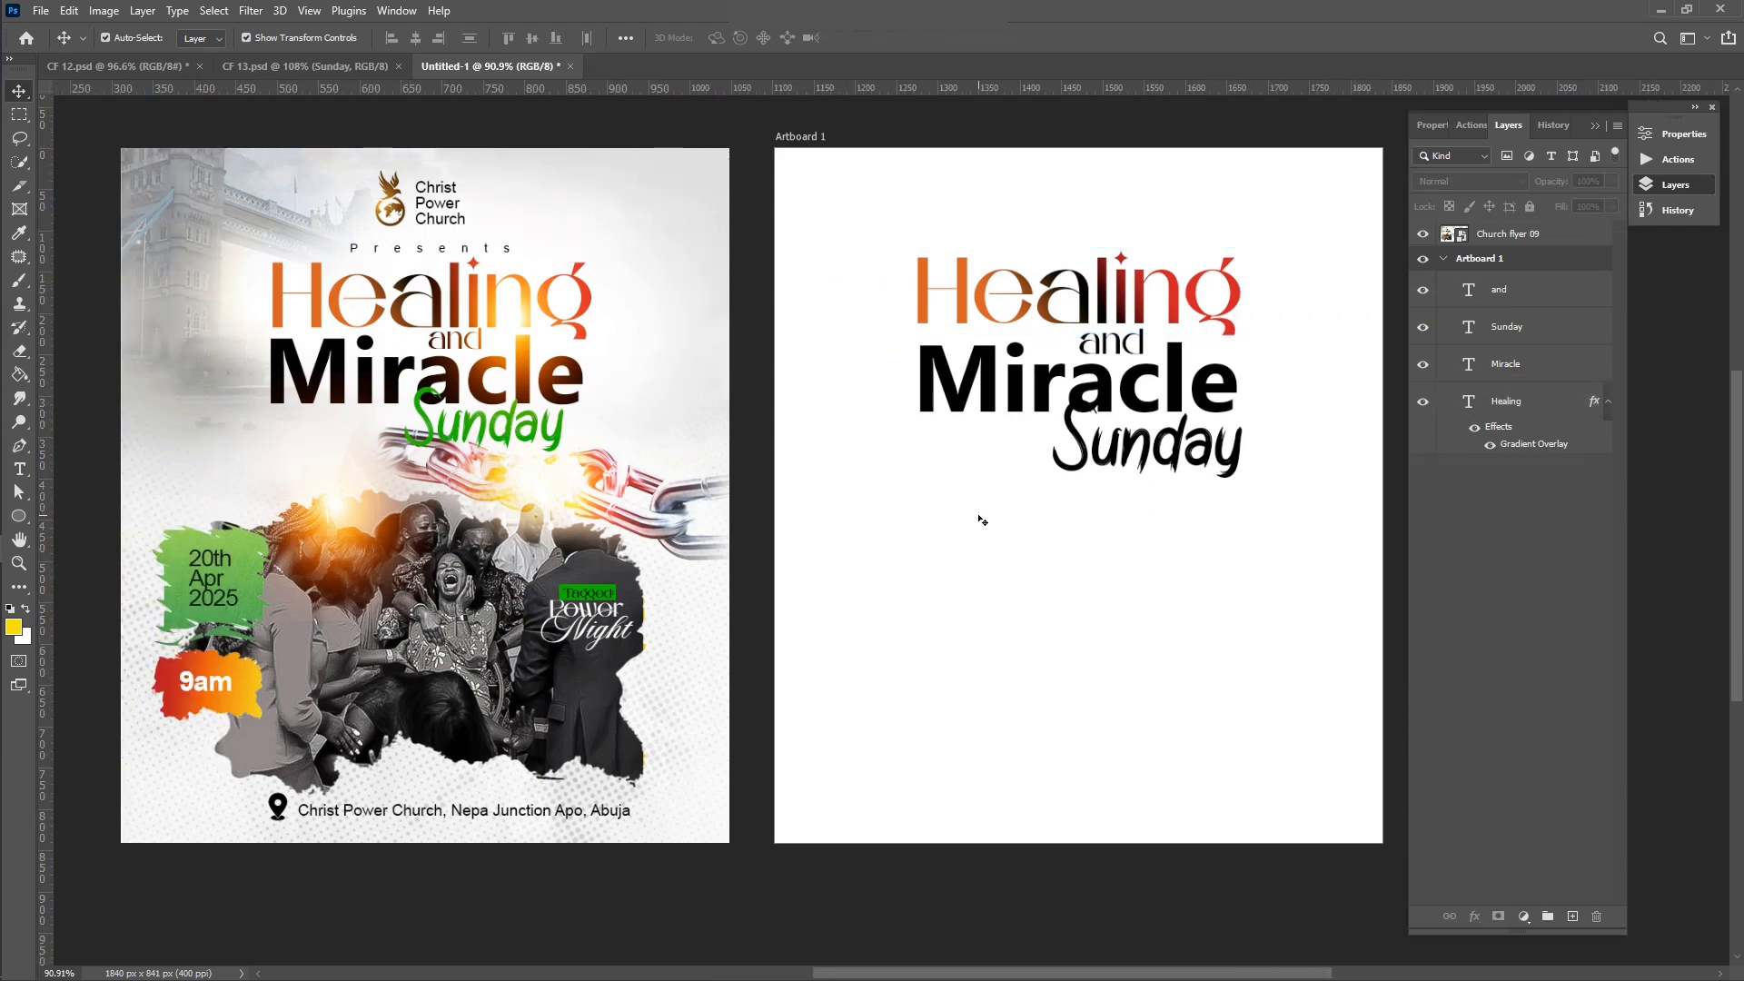
{"action": "left_click", "coordinate": [1075, 458]}
{"action": "key", "text": "t"}
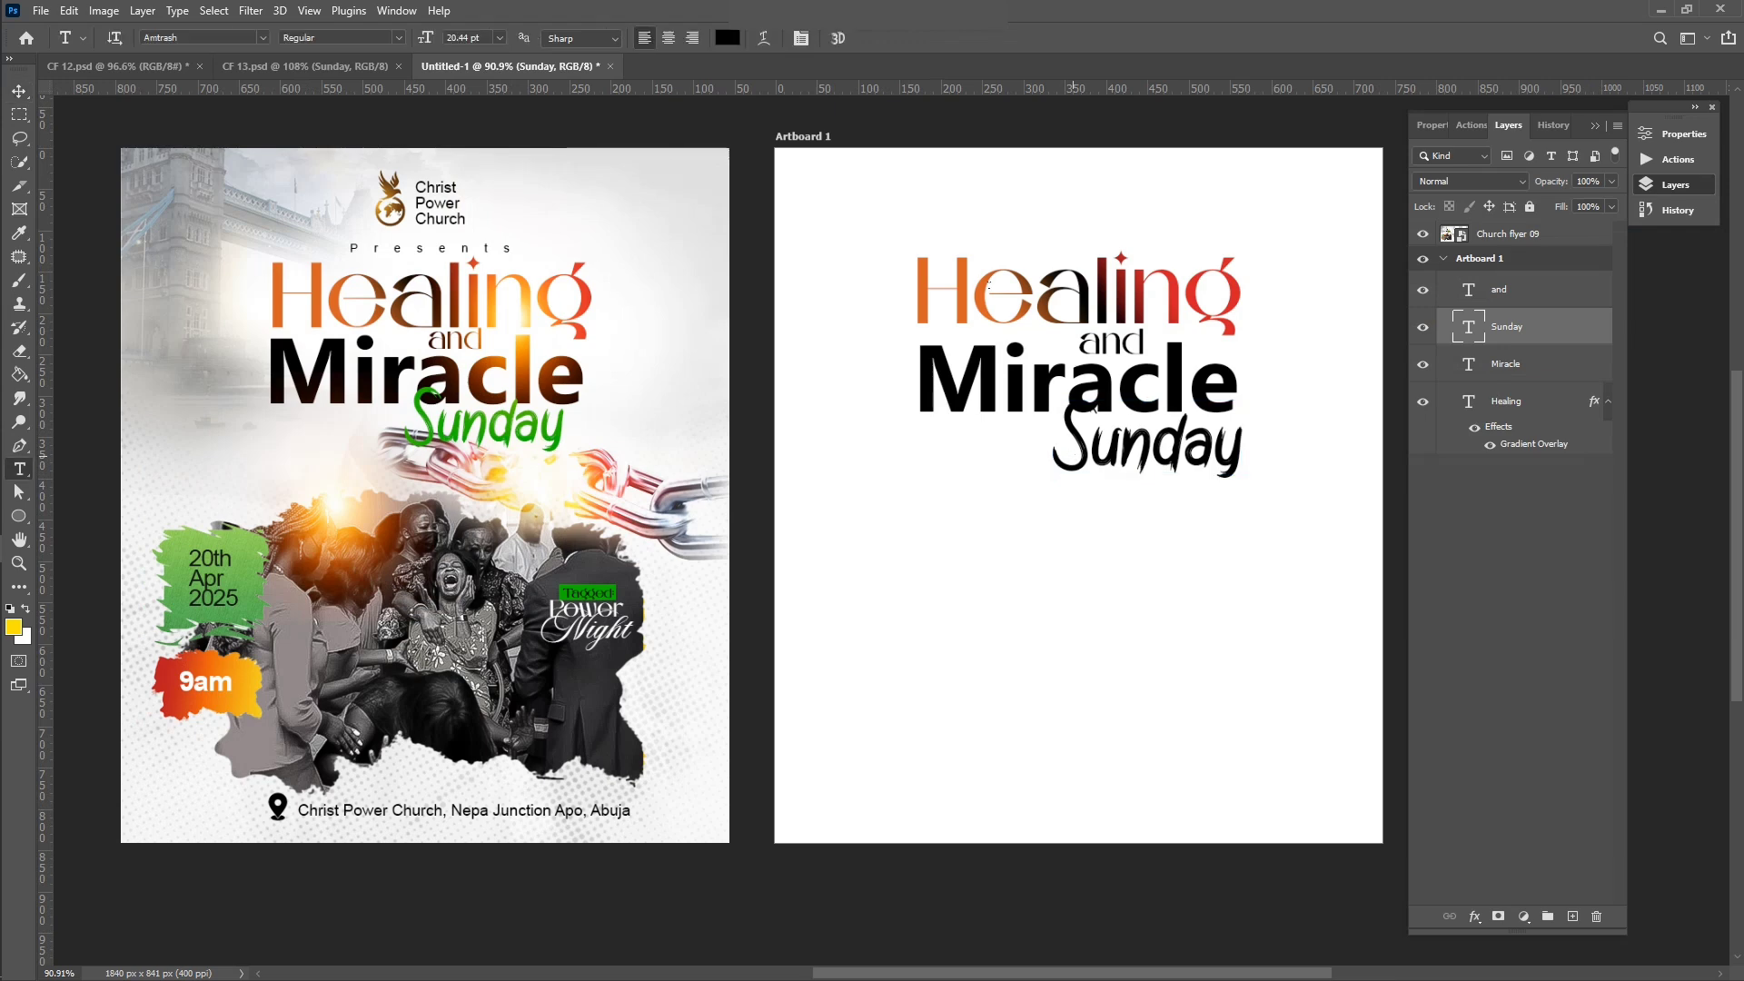
{"action": "left_click", "coordinate": [727, 37]}
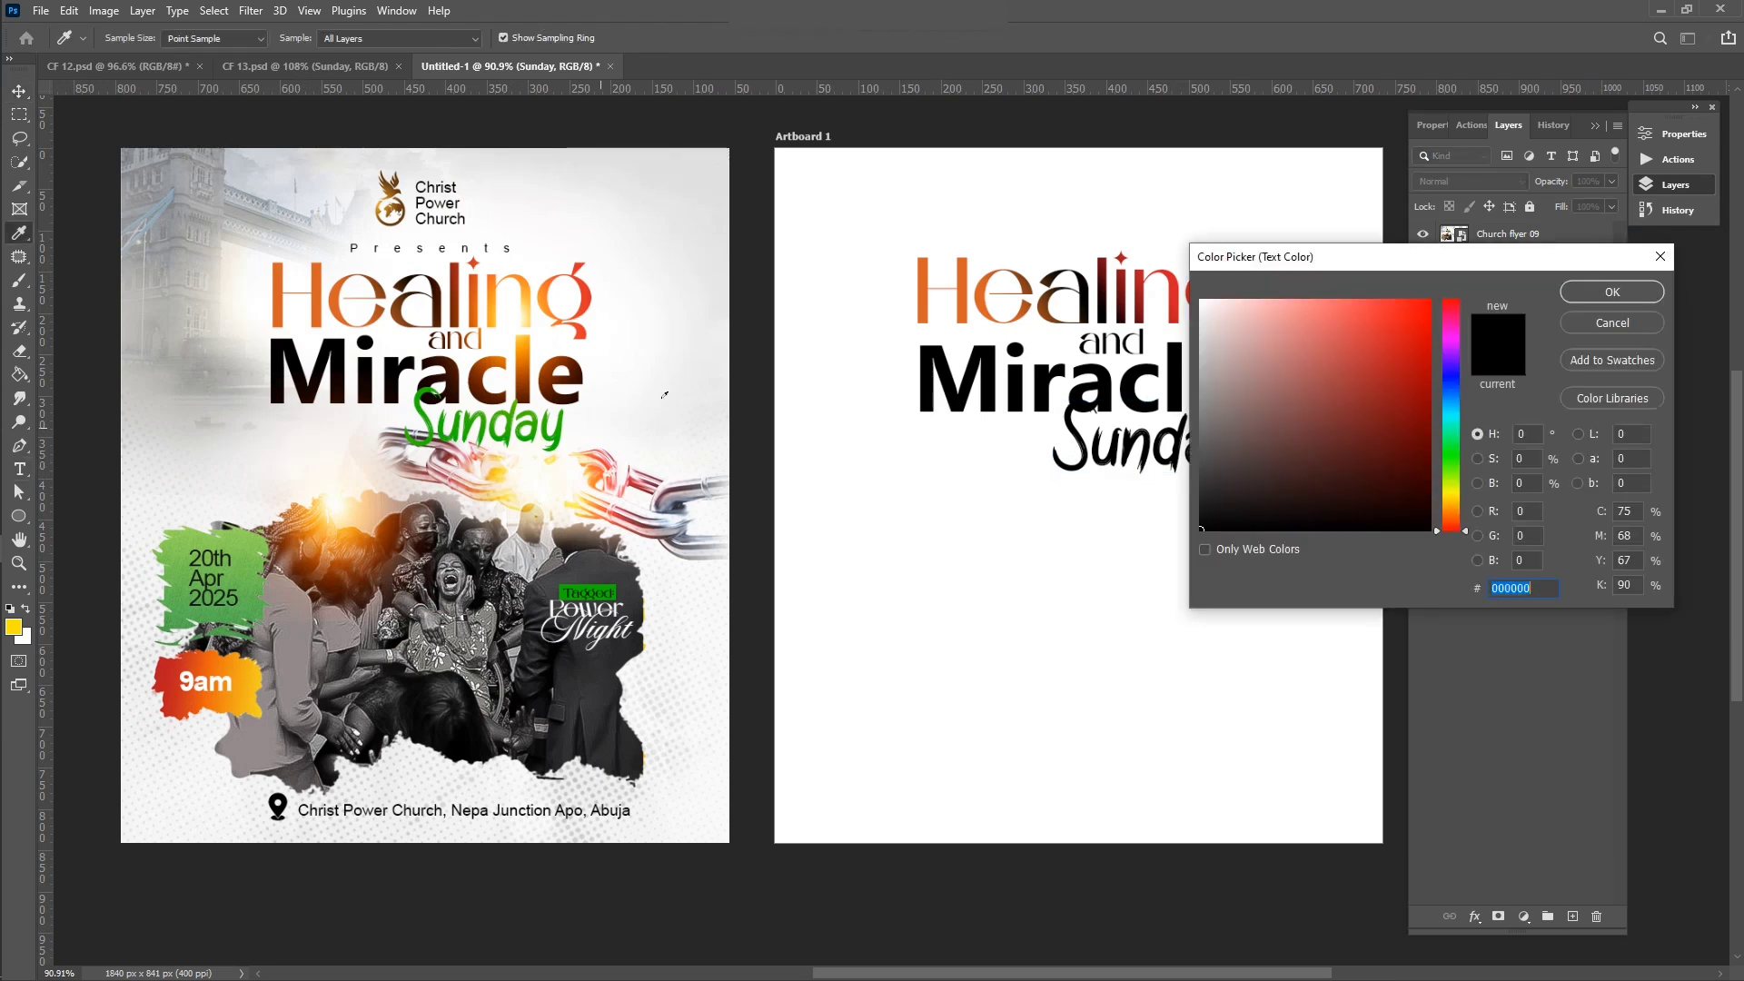
{"action": "left_click", "coordinate": [1613, 322]}
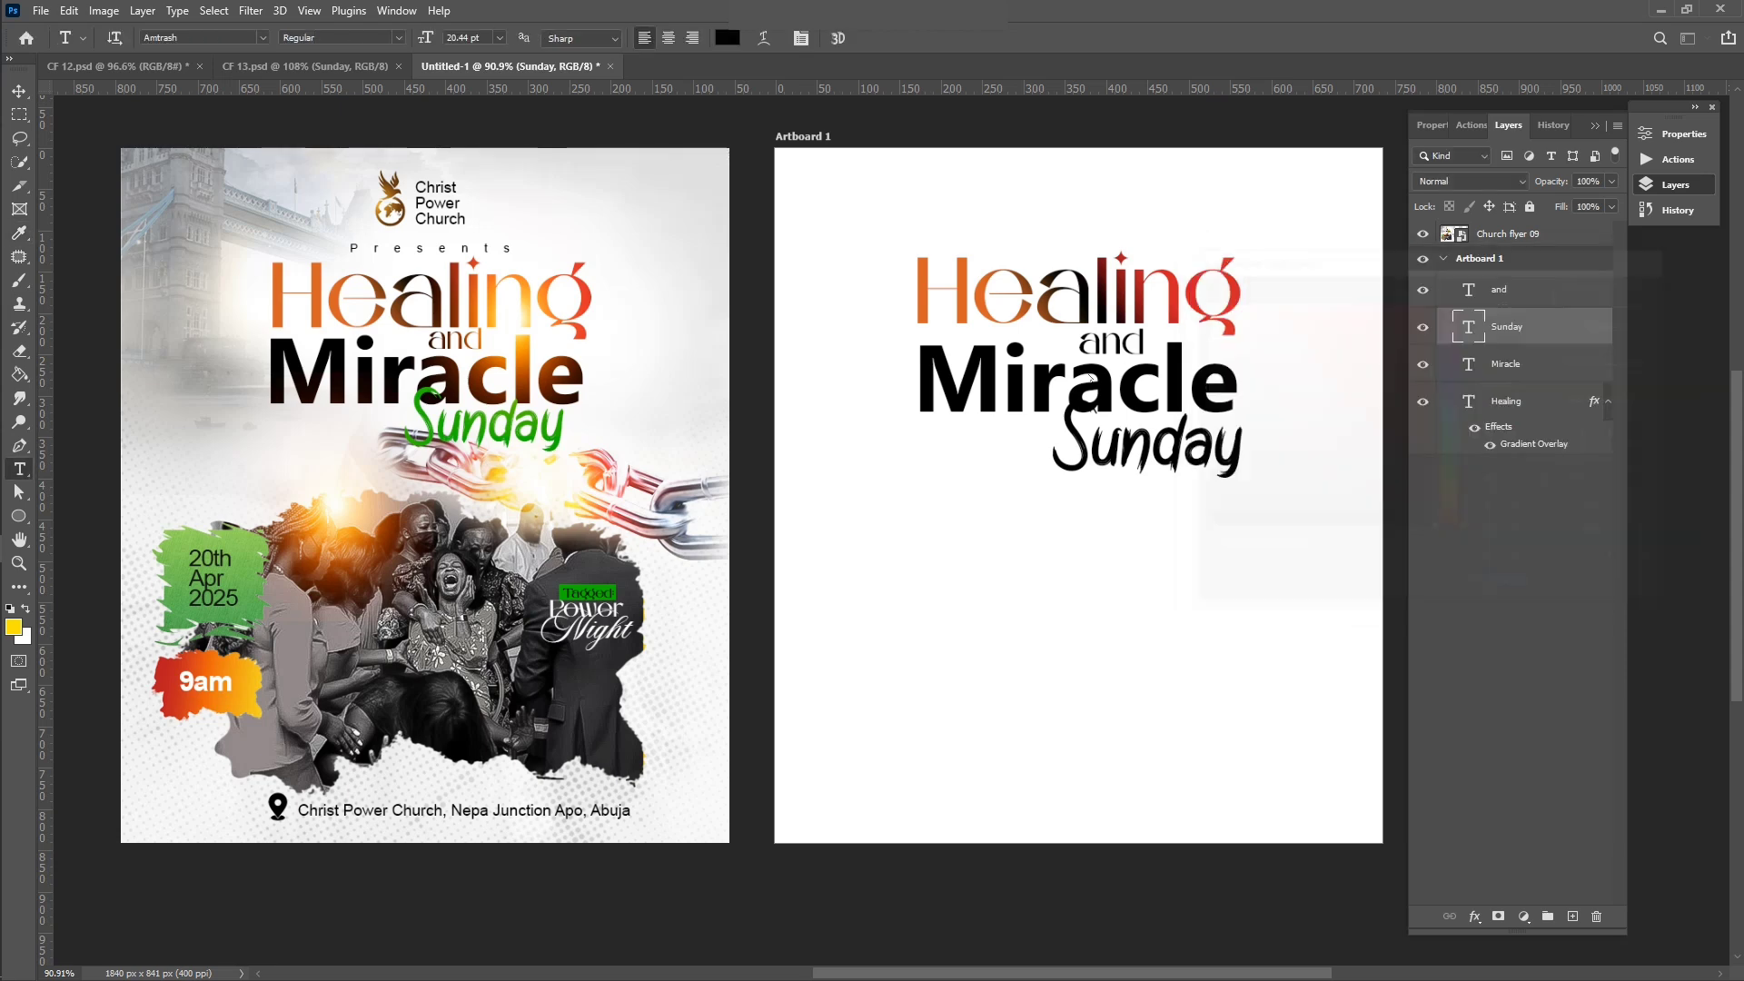
{"action": "left_click", "coordinate": [19, 92]}
{"action": "left_click", "coordinate": [88, 136]}
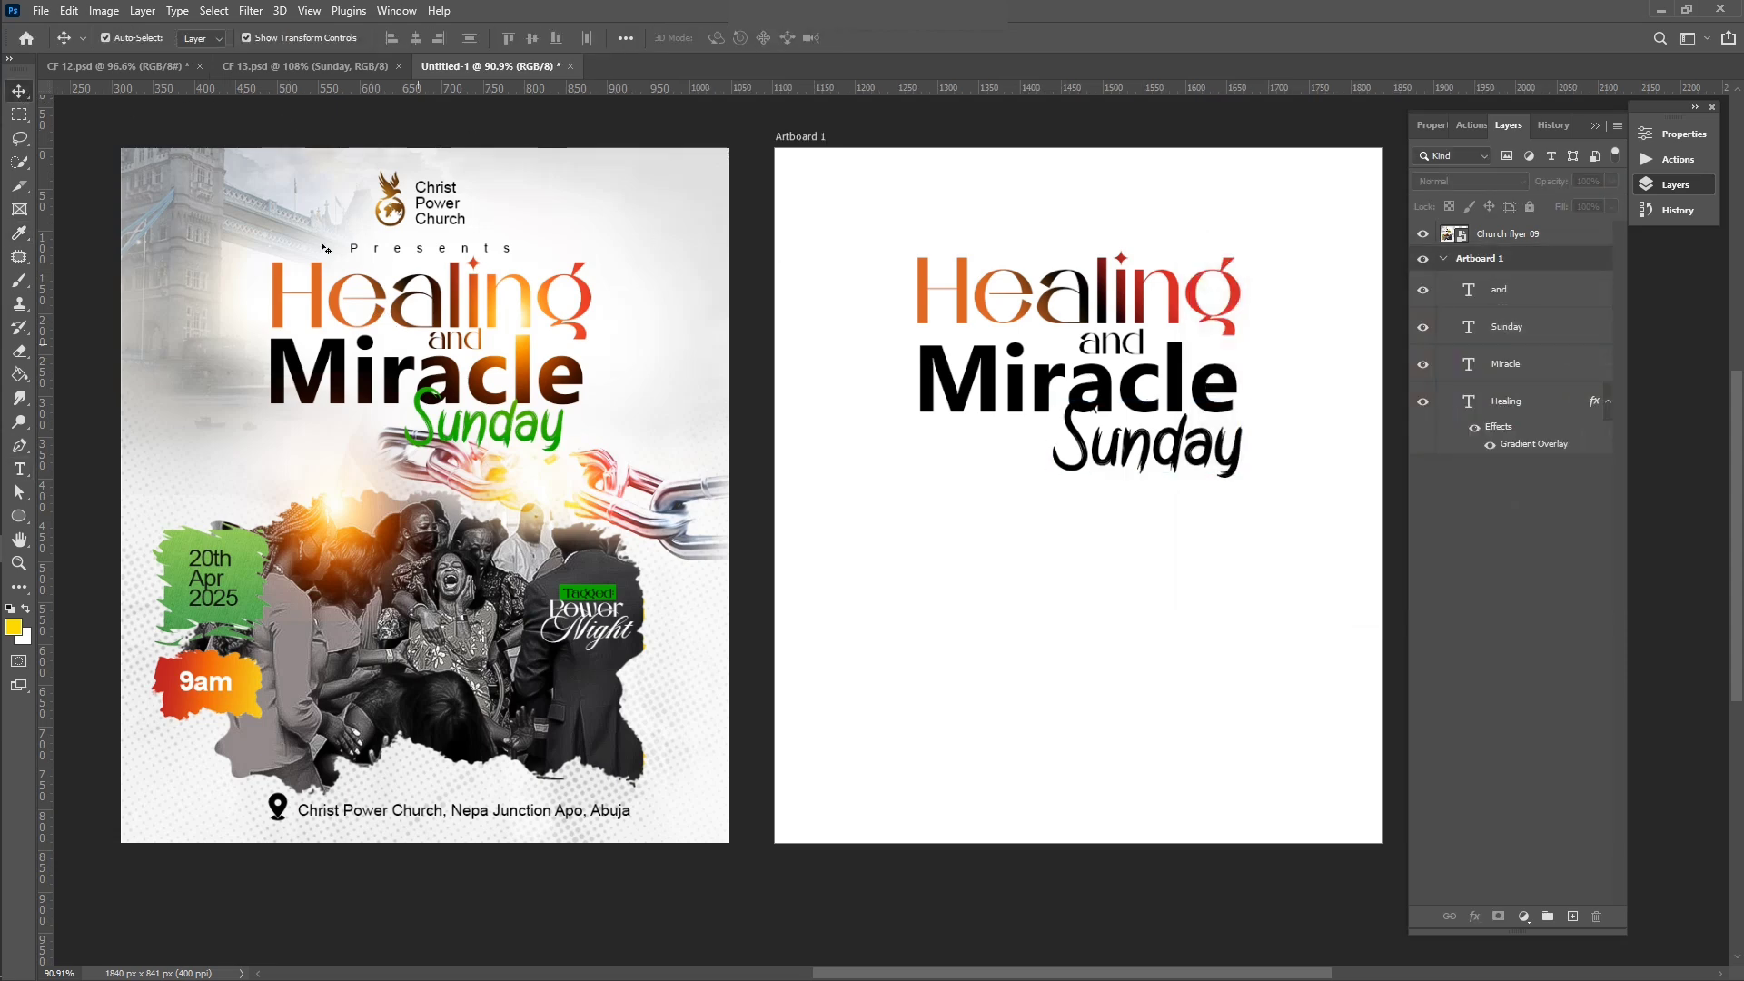
Step: Place the orange oil painting brush image from the Flyer 09 folder on the artboard, scaled down and positioned beneath the title
{"action": "mouse_move", "coordinate": [30, 439]}
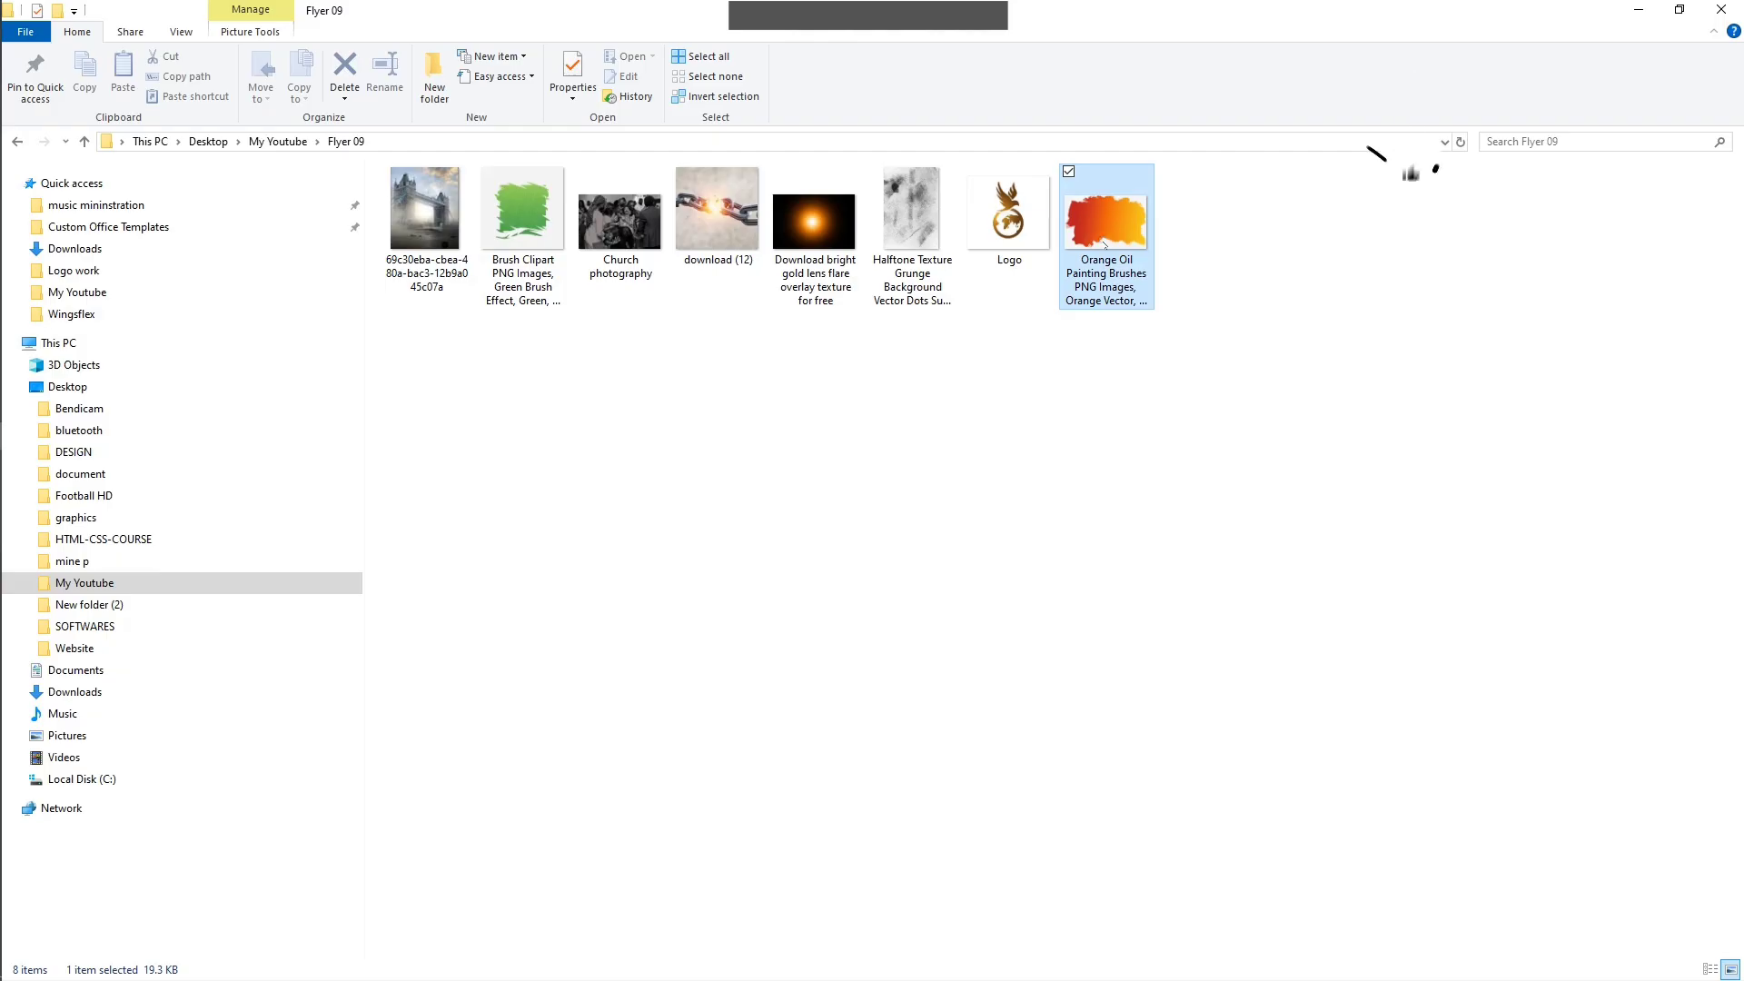
{"action": "mouse_move", "coordinate": [1105, 223]}
{"action": "left_mouse_down"}
{"action": "mouse_move", "coordinate": [950, 409]}
{"action": "mouse_move", "coordinate": [4, 681]}
{"action": "mouse_move", "coordinate": [5, 572]}
{"action": "mouse_move", "coordinate": [935, 627]}
{"action": "mouse_move", "coordinate": [966, 646]}
{"action": "left_mouse_up"}
{"action": "scroll", "coordinate": [966, 646], "scroll_direction": "down", "scroll_amount": 2}
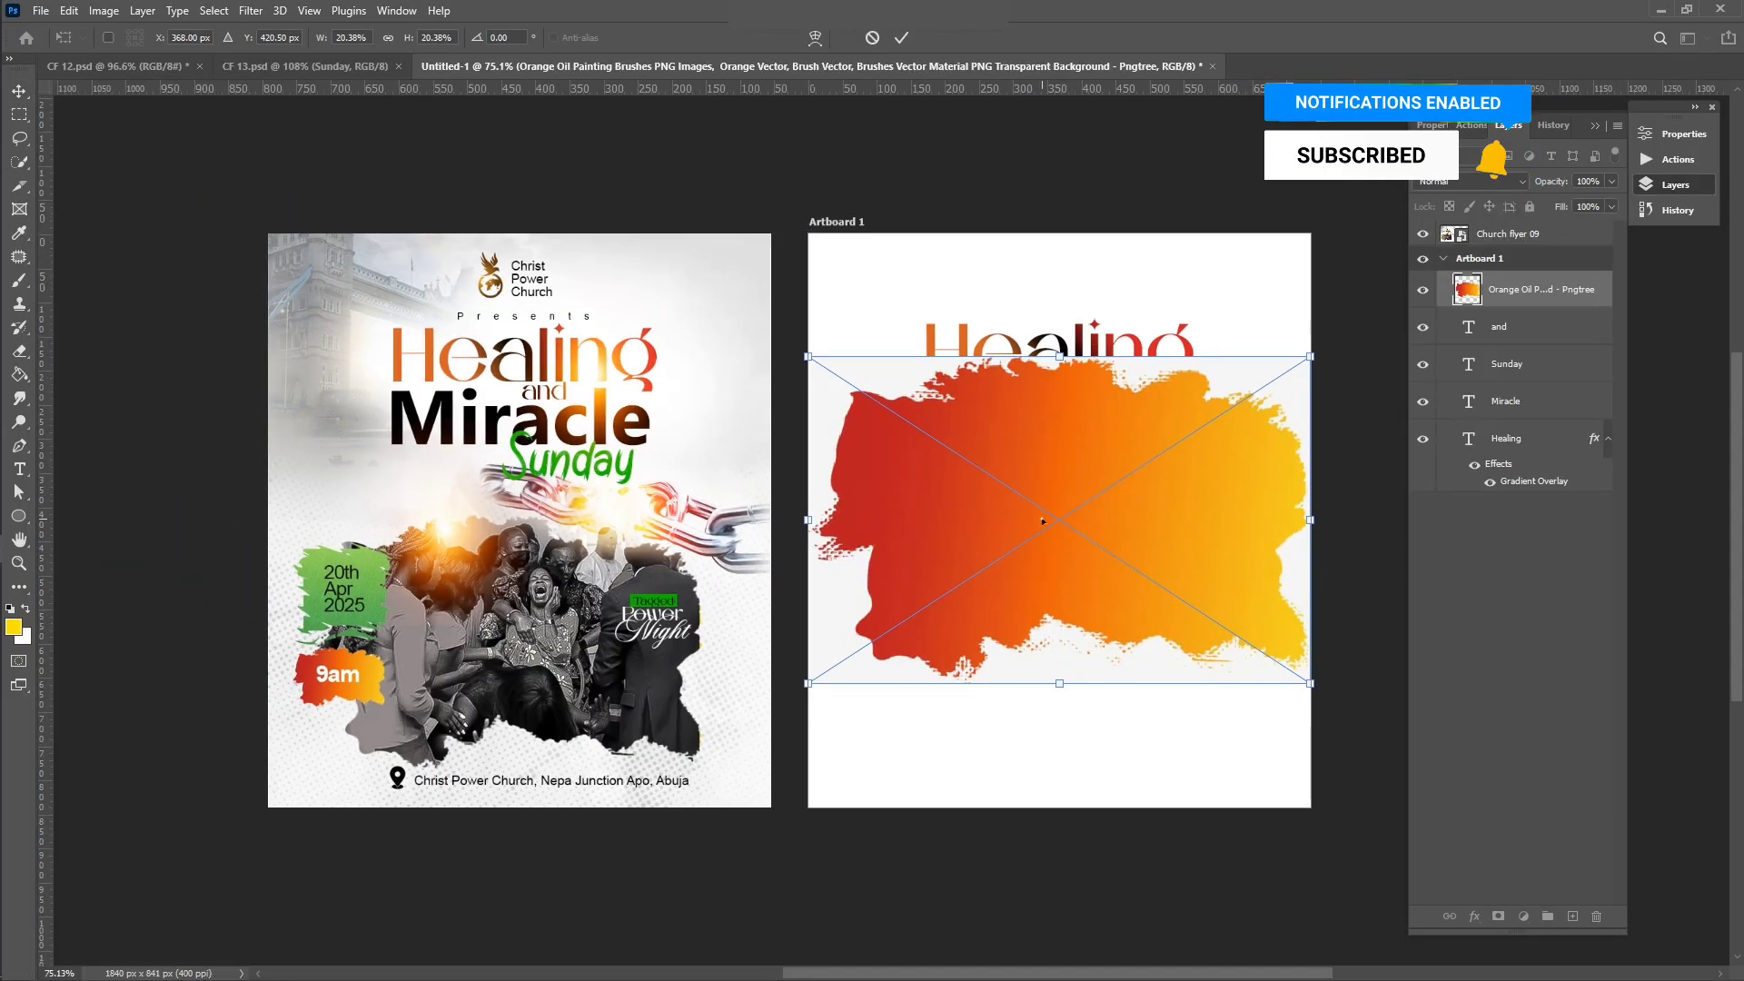
{"action": "left_click_drag", "start_coordinate": [1044, 523], "coordinate": [1061, 617]}
{"action": "left_click_drag", "start_coordinate": [1326, 449], "coordinate": [1254, 498]}
{"action": "mouse_move", "coordinate": [1177, 575]}
{"action": "left_mouse_down"}
{"action": "mouse_move", "coordinate": [1146, 596]}
{"action": "mouse_move", "coordinate": [1162, 601]}
{"action": "left_mouse_up"}
{"action": "key", "text": "Return"}
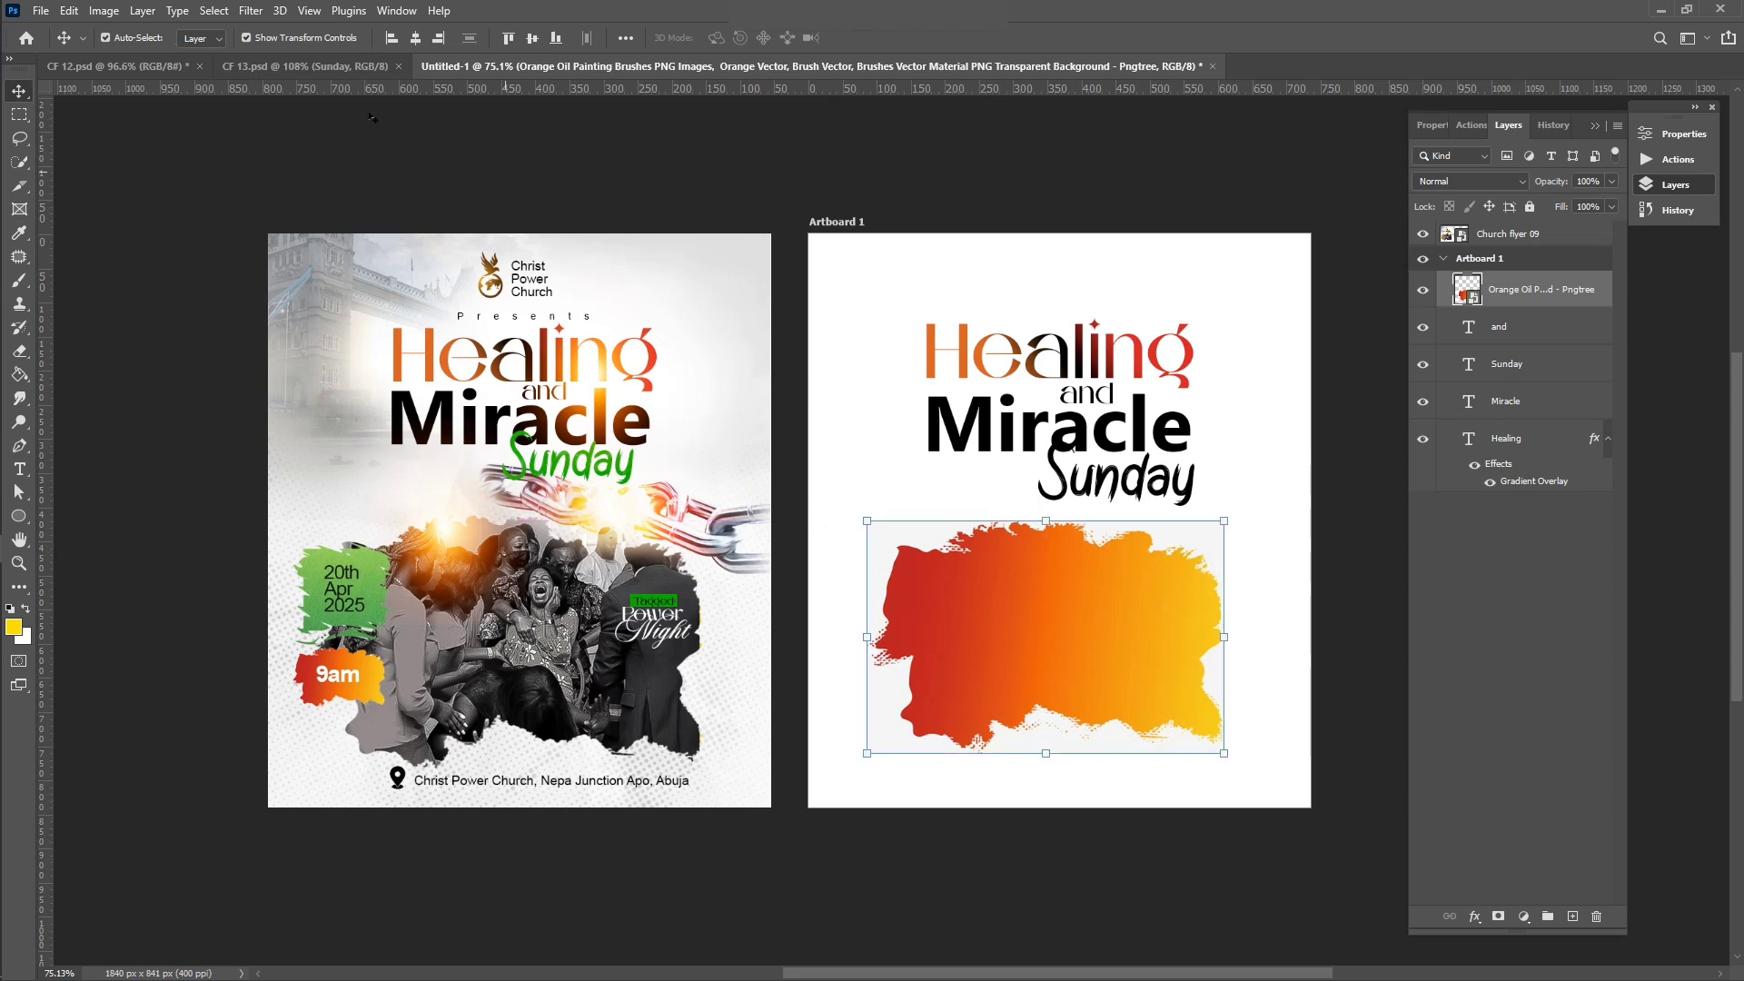
Step: Replace the placed orange brush image with a Select Subject cutout on its own layer, moved slightly to the right
{"action": "left_click", "coordinate": [215, 10]}
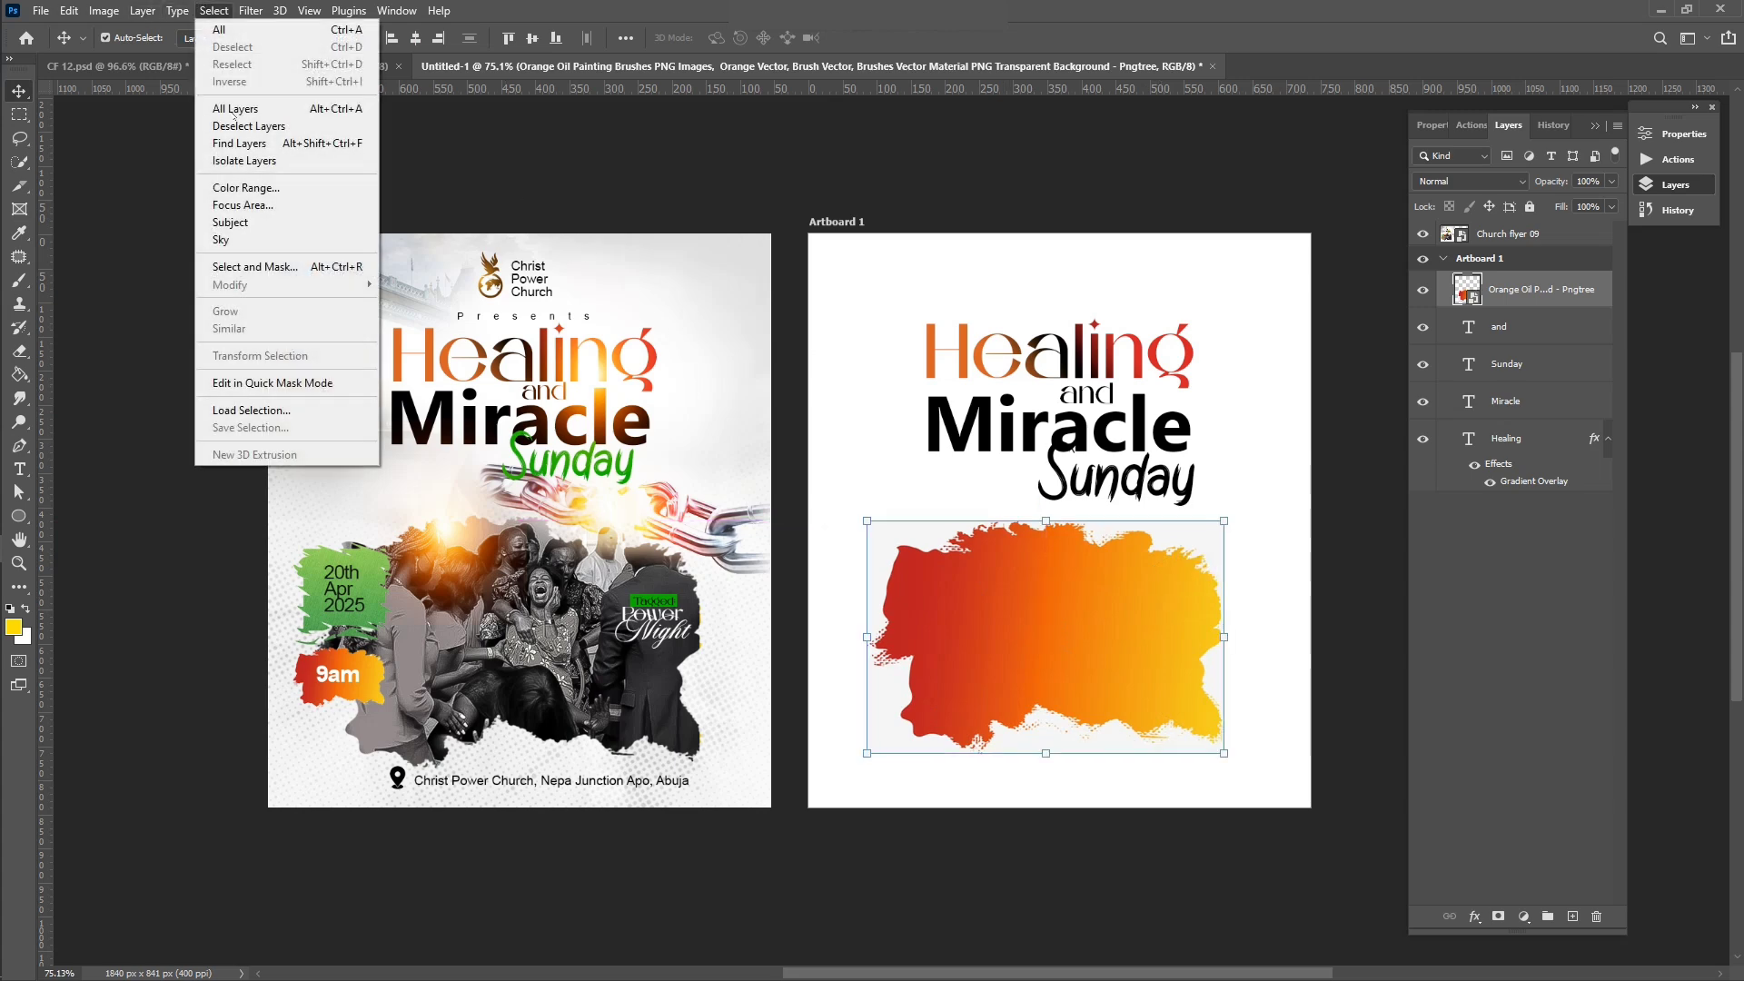
{"action": "left_click", "coordinate": [258, 224]}
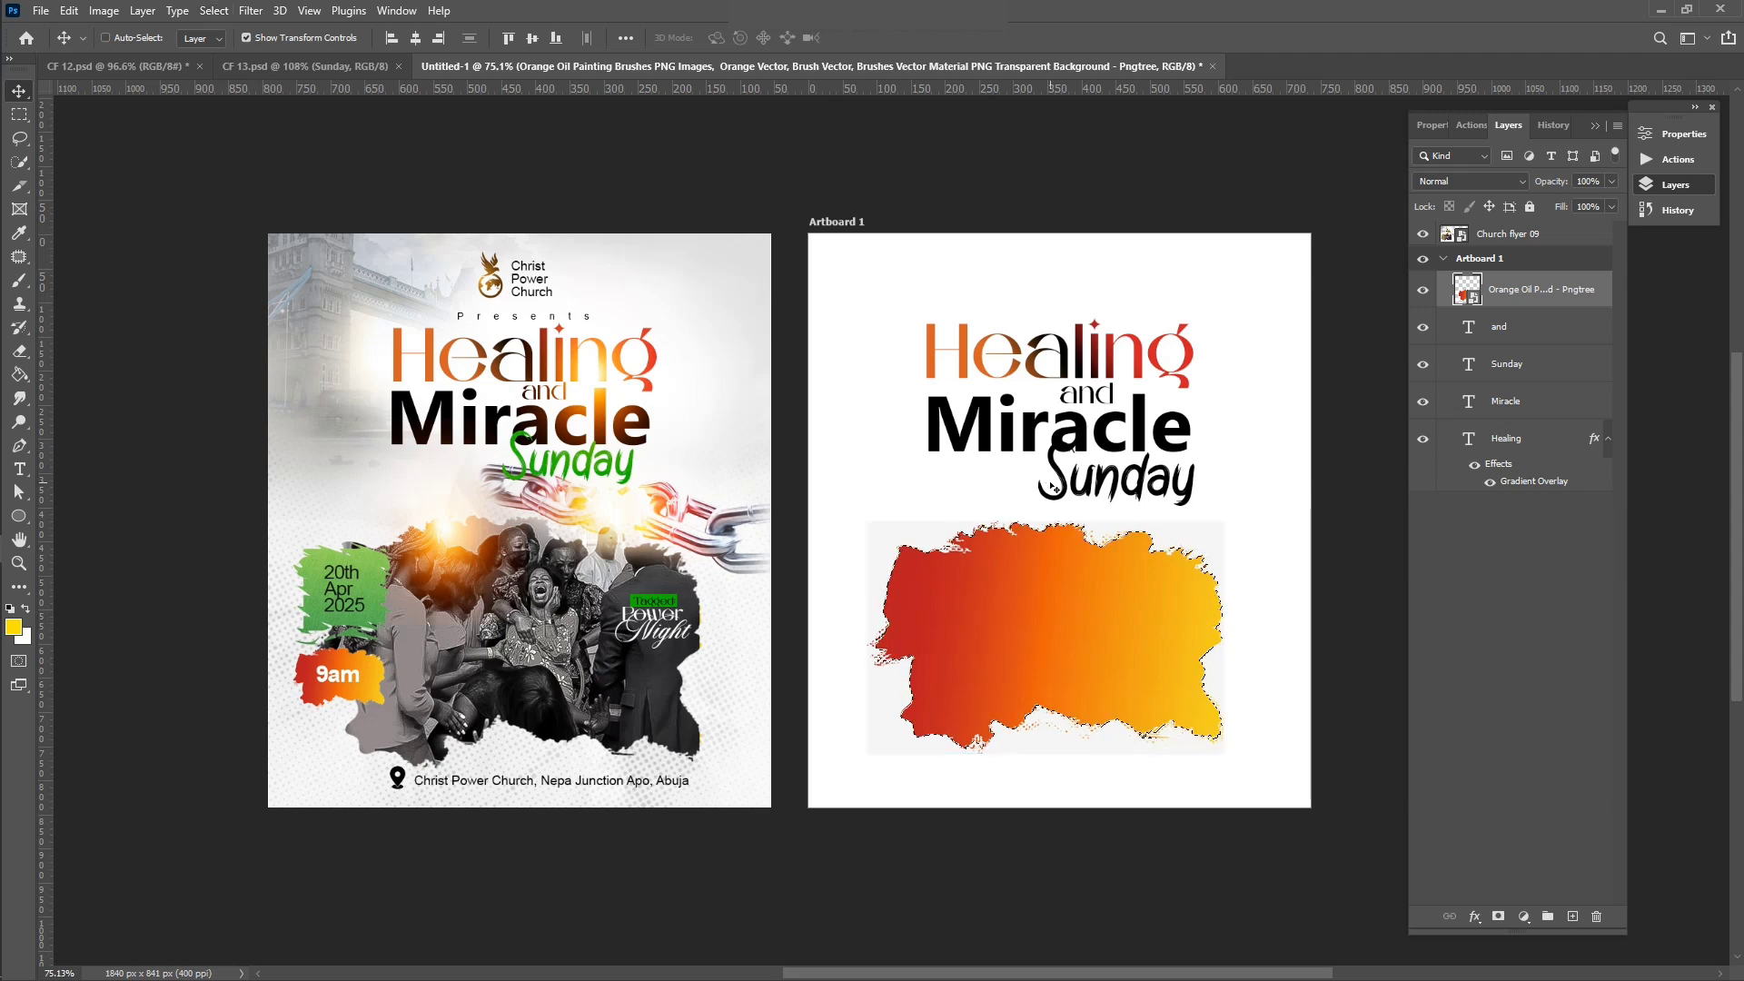
{"action": "key", "text": "ctrl+j"}
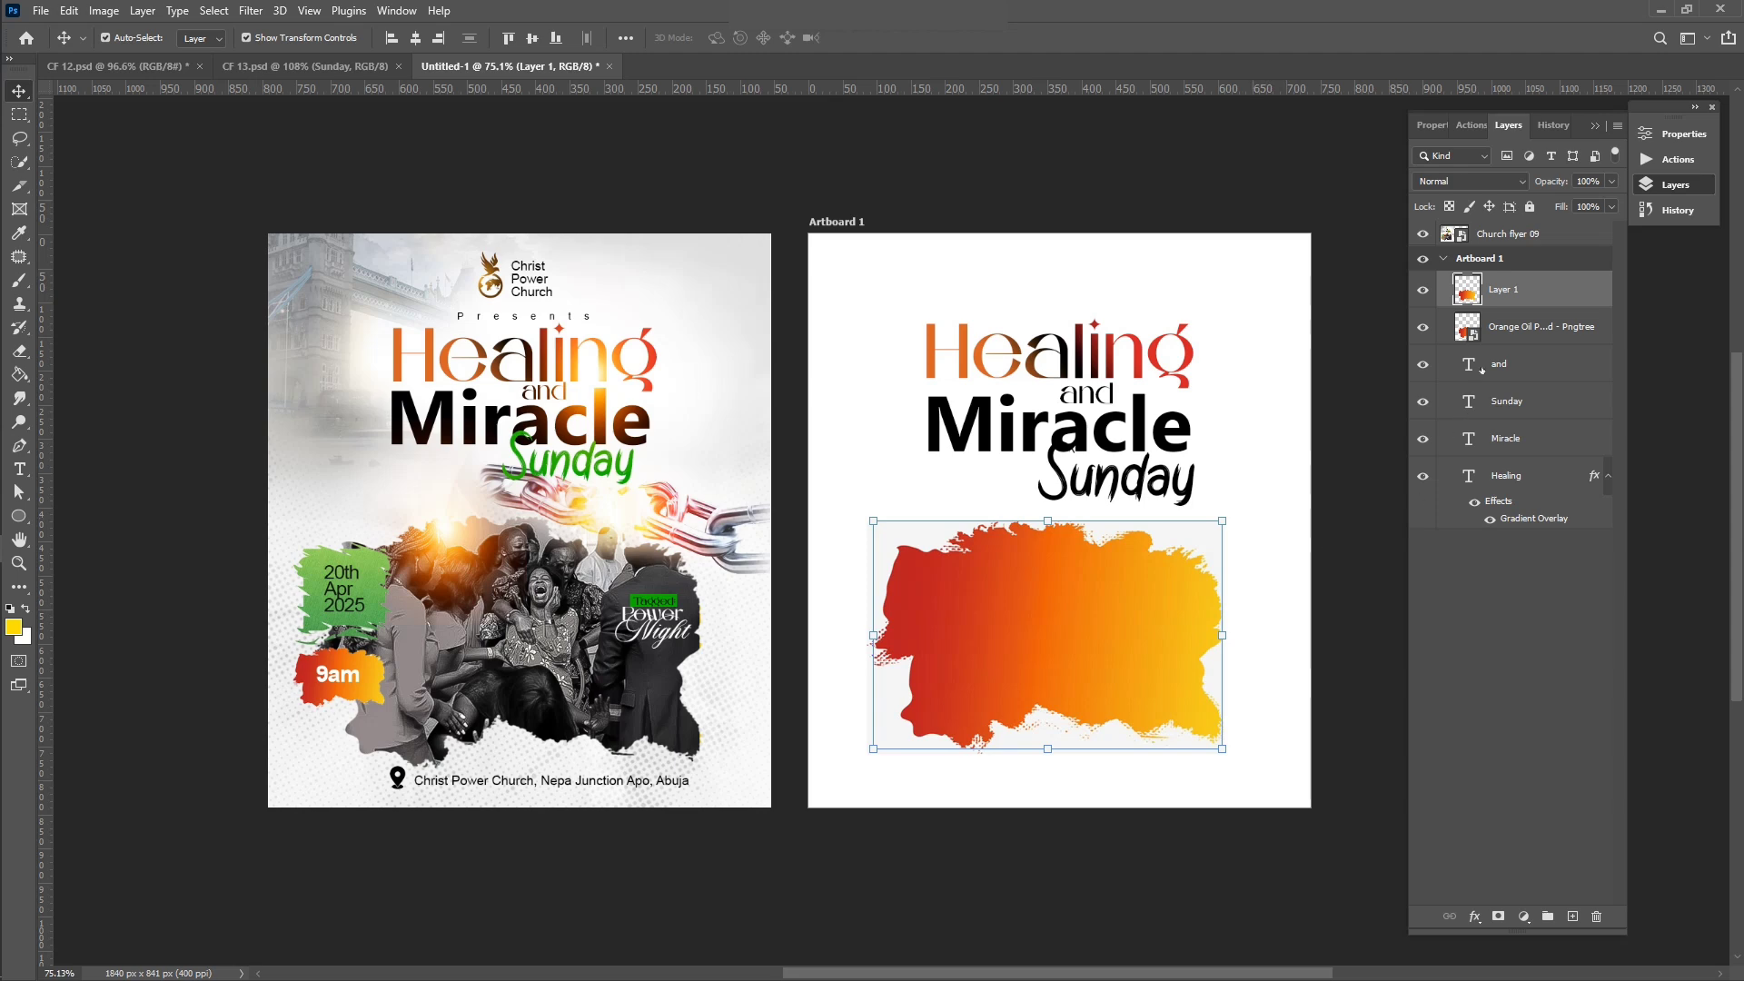
{"action": "left_click", "coordinate": [1520, 335]}
{"action": "key", "text": "Delete"}
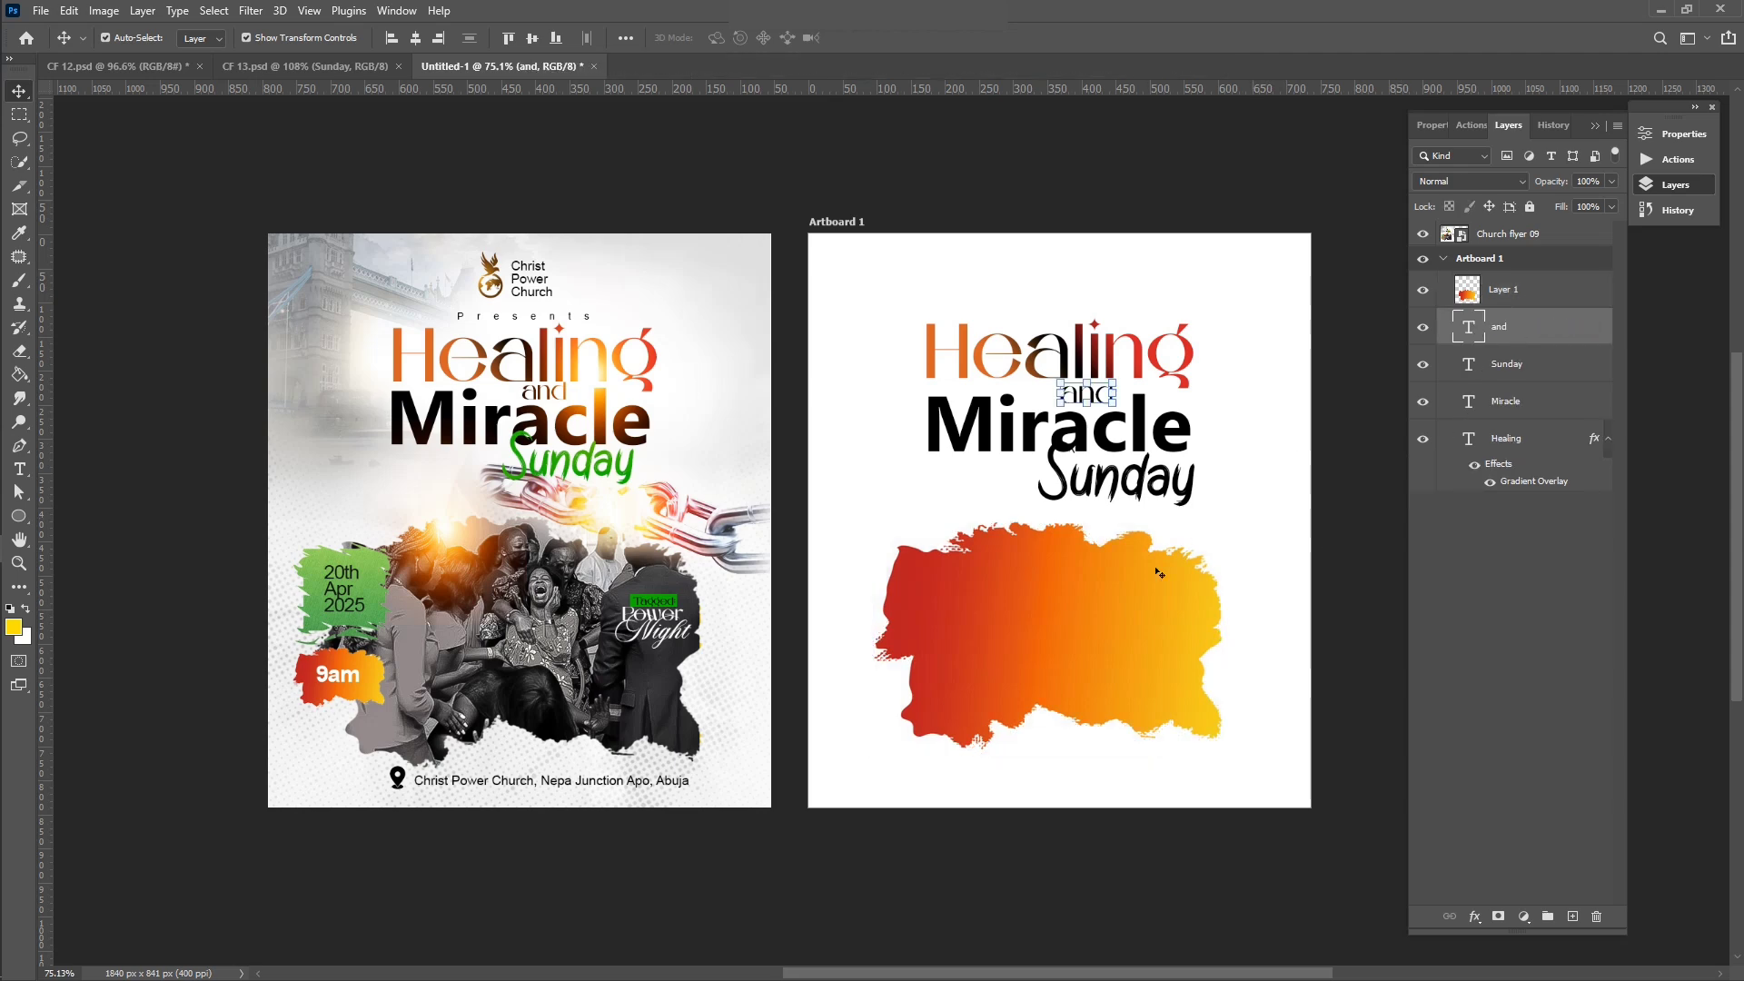
{"action": "left_click_drag", "start_coordinate": [1091, 633], "coordinate": [1103, 634]}
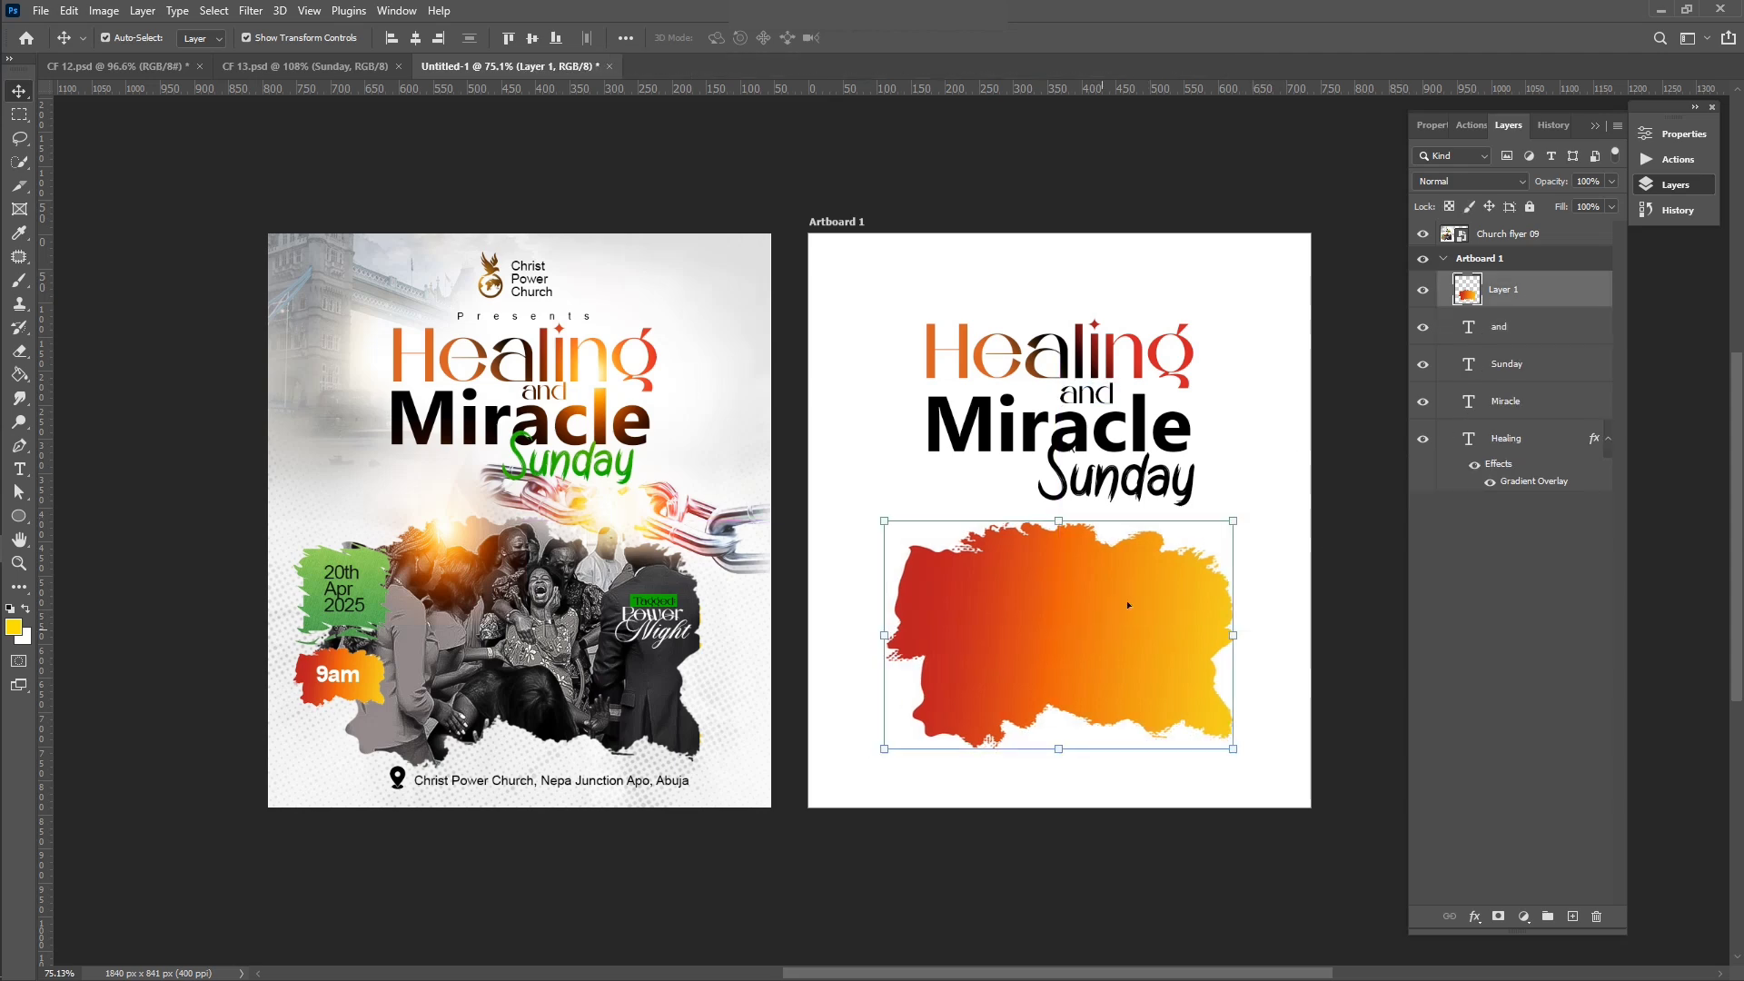
{"action": "left_click", "coordinate": [1331, 471]}
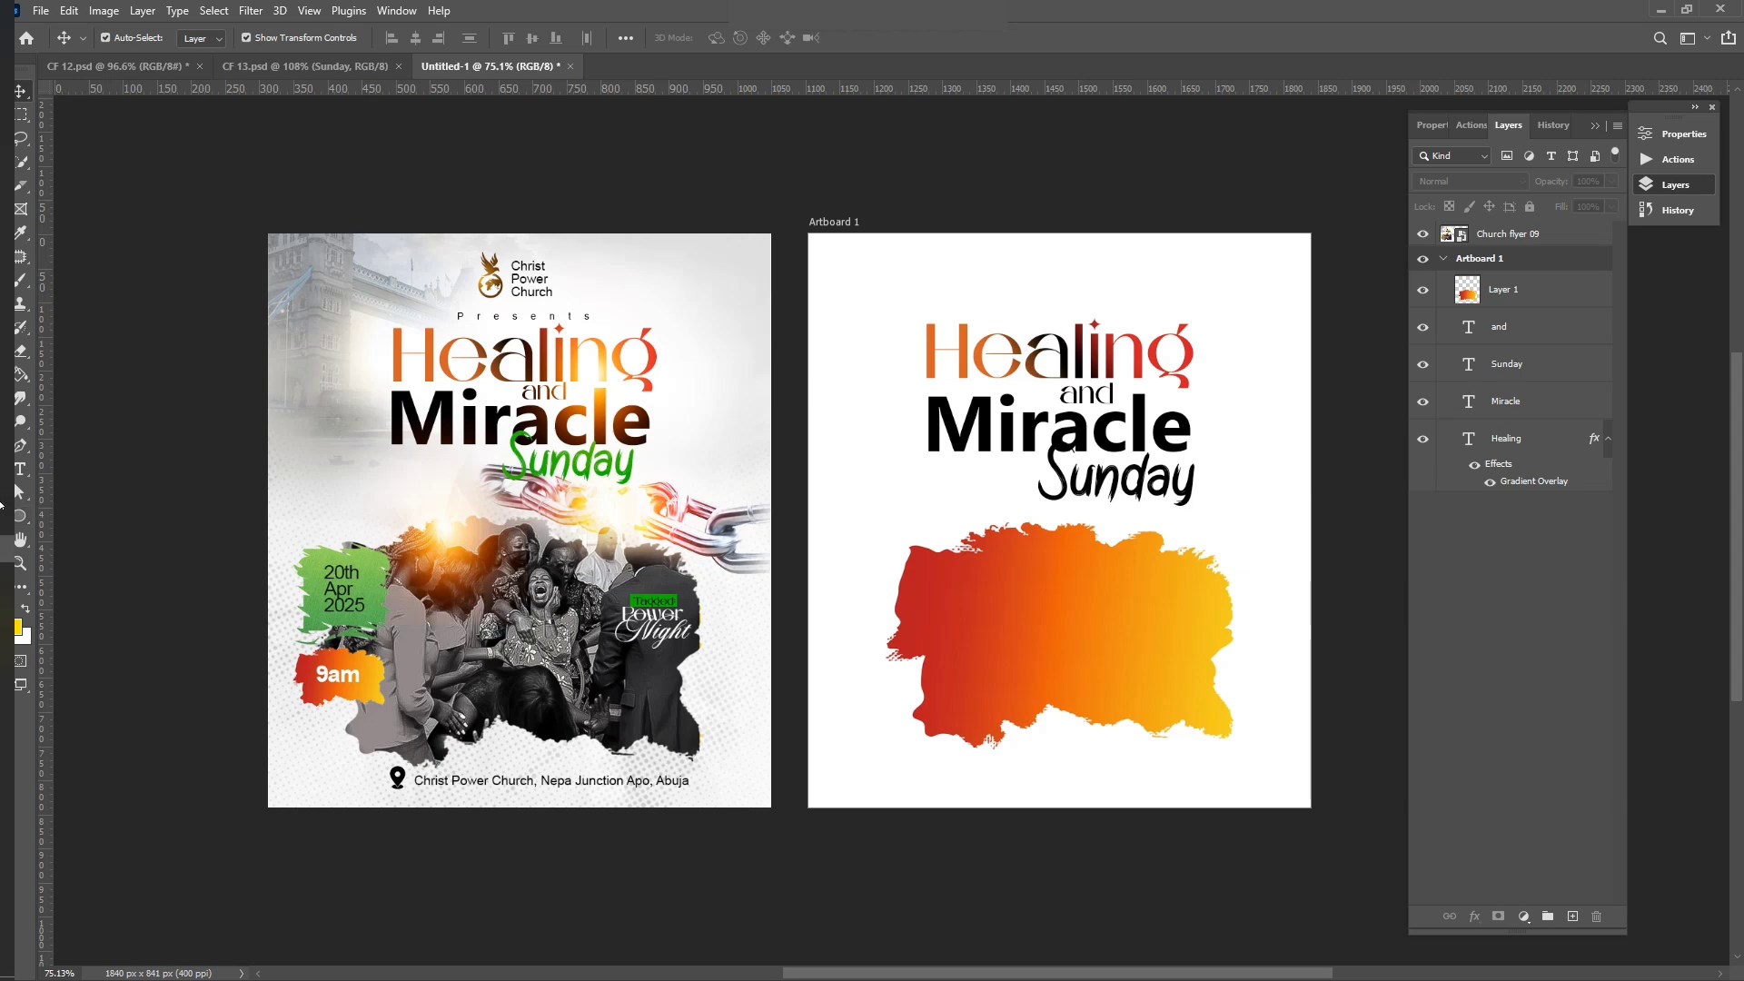
Step: Place the Church photography image from the Flyer 09 folder and move it onto Artboard 1
{"action": "mouse_move", "coordinate": [4, 513]}
{"action": "left_click", "coordinate": [13, 443]}
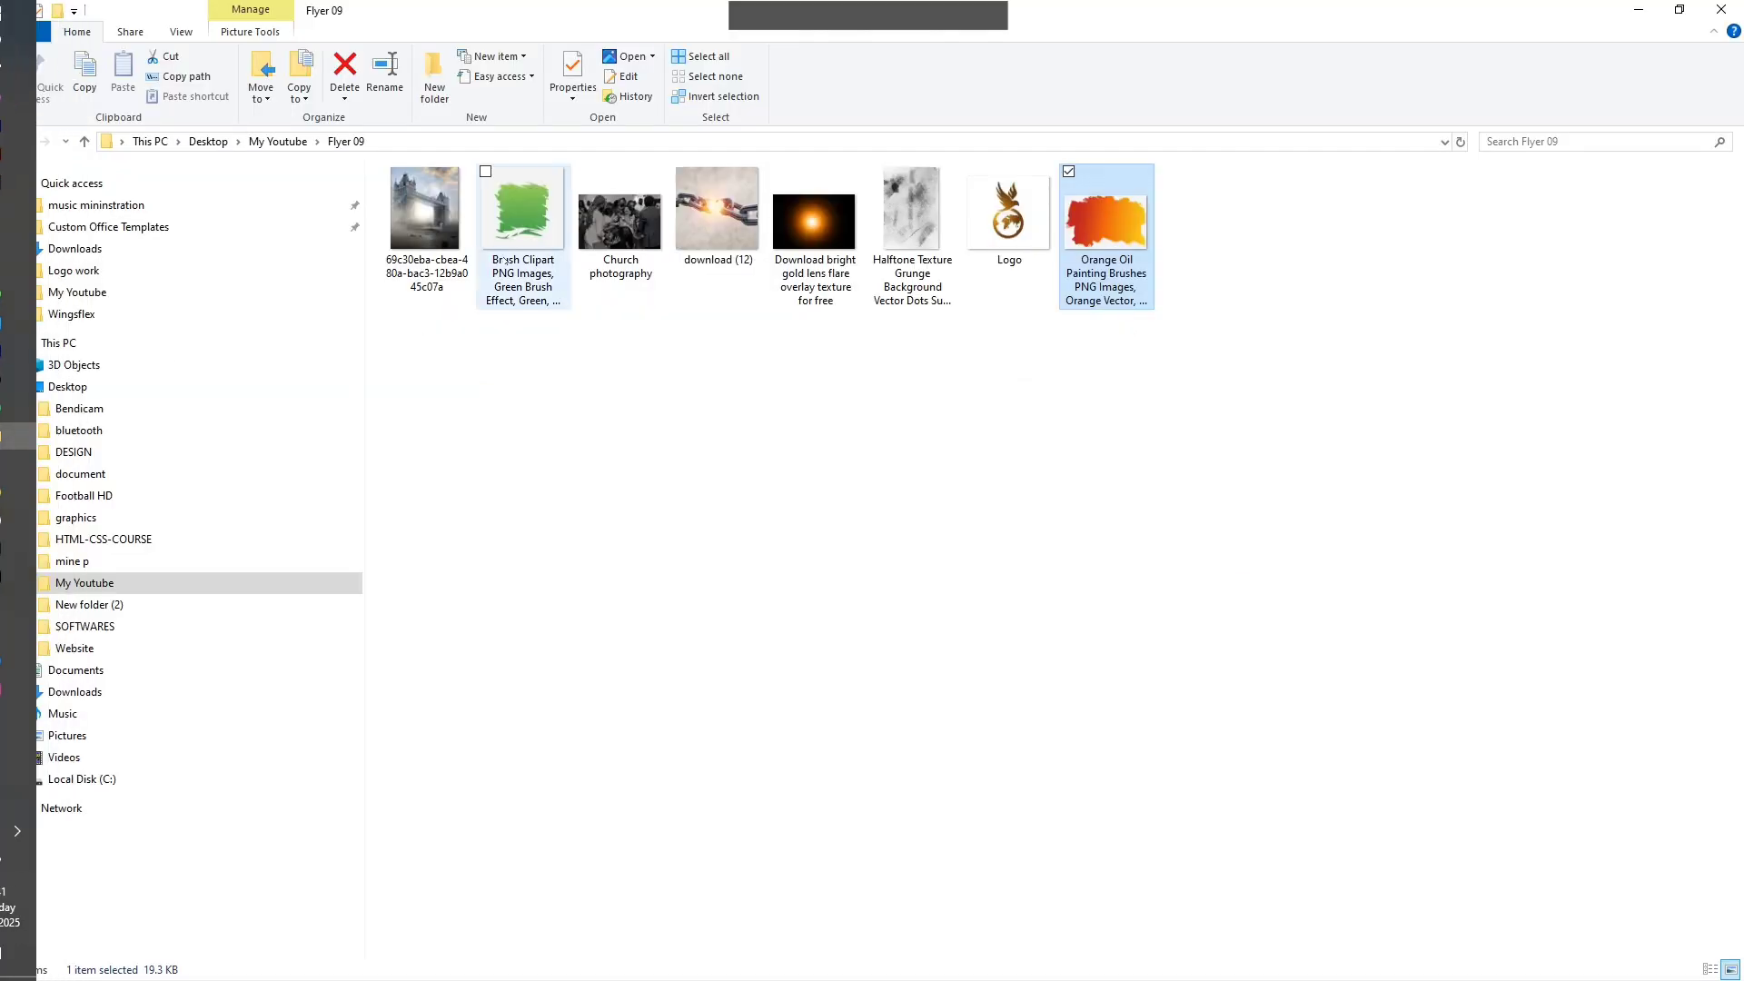
{"action": "left_click", "coordinate": [621, 234]}
{"action": "left_click_drag", "start_coordinate": [622, 235], "coordinate": [1024, 672]}
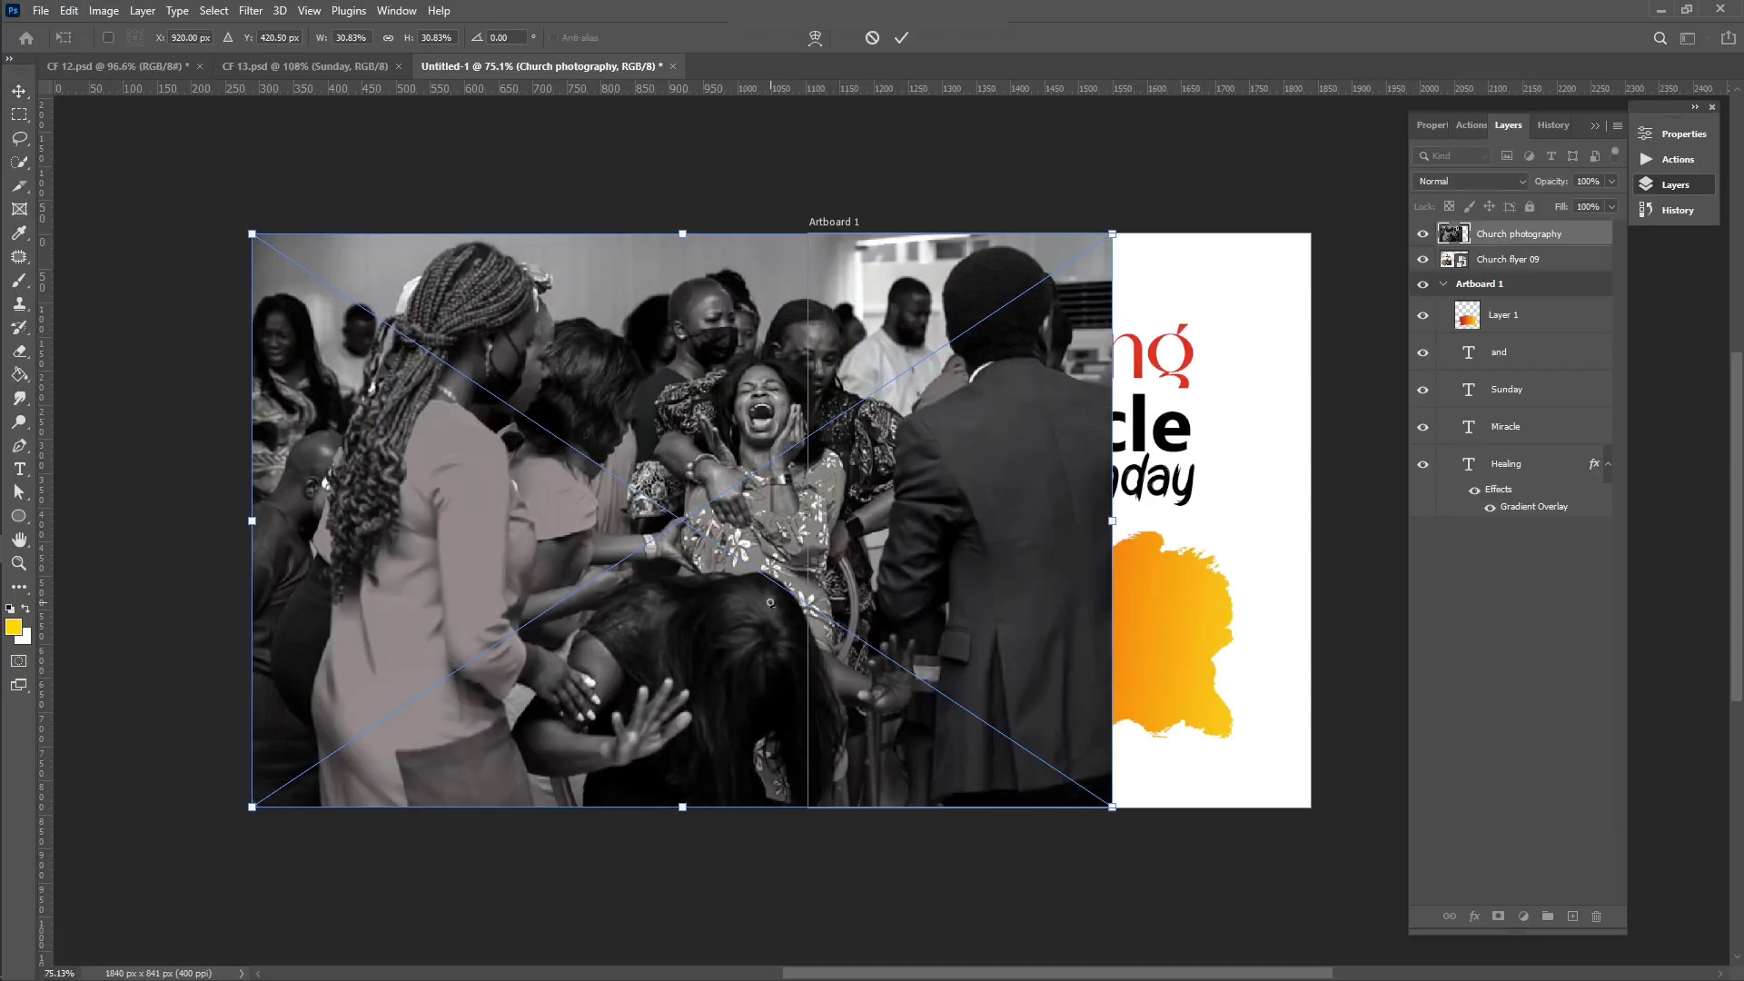
{"action": "left_click_drag", "start_coordinate": [772, 609], "coordinate": [1073, 584]}
{"action": "key", "text": "Return"}
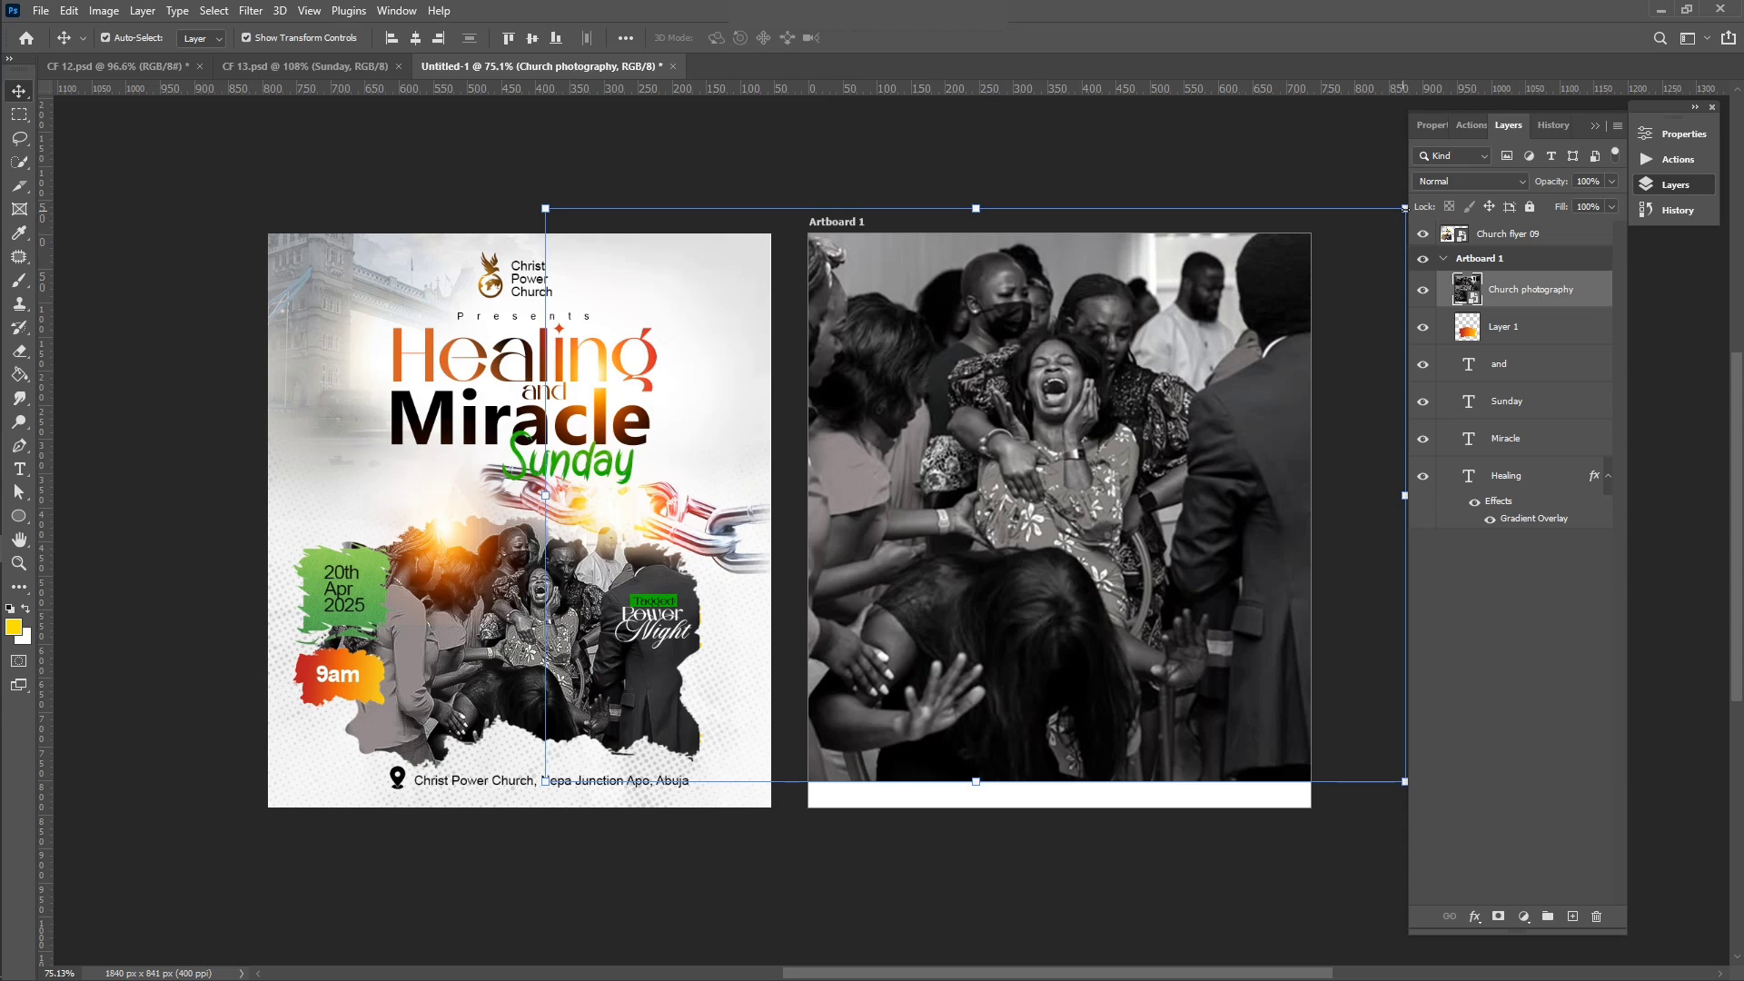
Step: Scale the church photo down to about 12.38% and position it over the orange brush shape beneath the title
{"action": "scroll", "coordinate": [1297, 199], "scroll_direction": "left", "scroll_amount": 1}
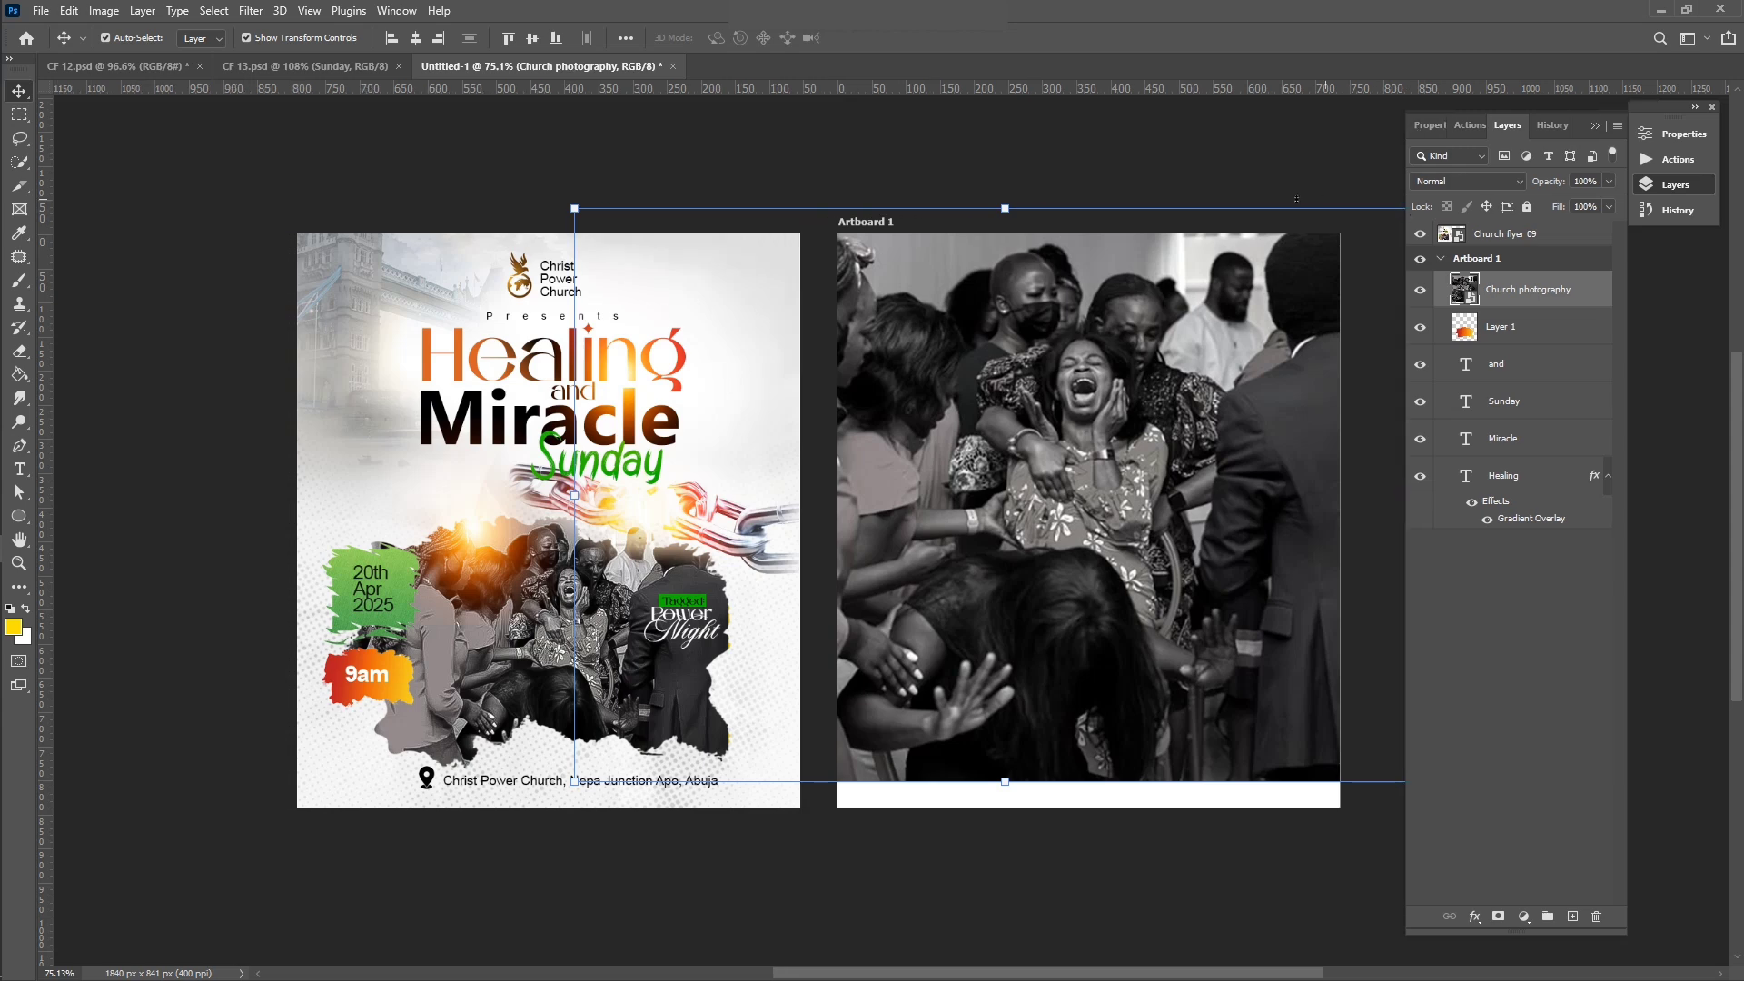
{"action": "scroll", "coordinate": [1297, 199], "scroll_direction": "right", "scroll_amount": 4}
{"action": "left_click_drag", "start_coordinate": [1304, 208], "coordinate": [1085, 381]}
{"action": "left_click_drag", "start_coordinate": [945, 459], "coordinate": [1059, 576]}
{"action": "left_click_drag", "start_coordinate": [1208, 456], "coordinate": [1131, 505]}
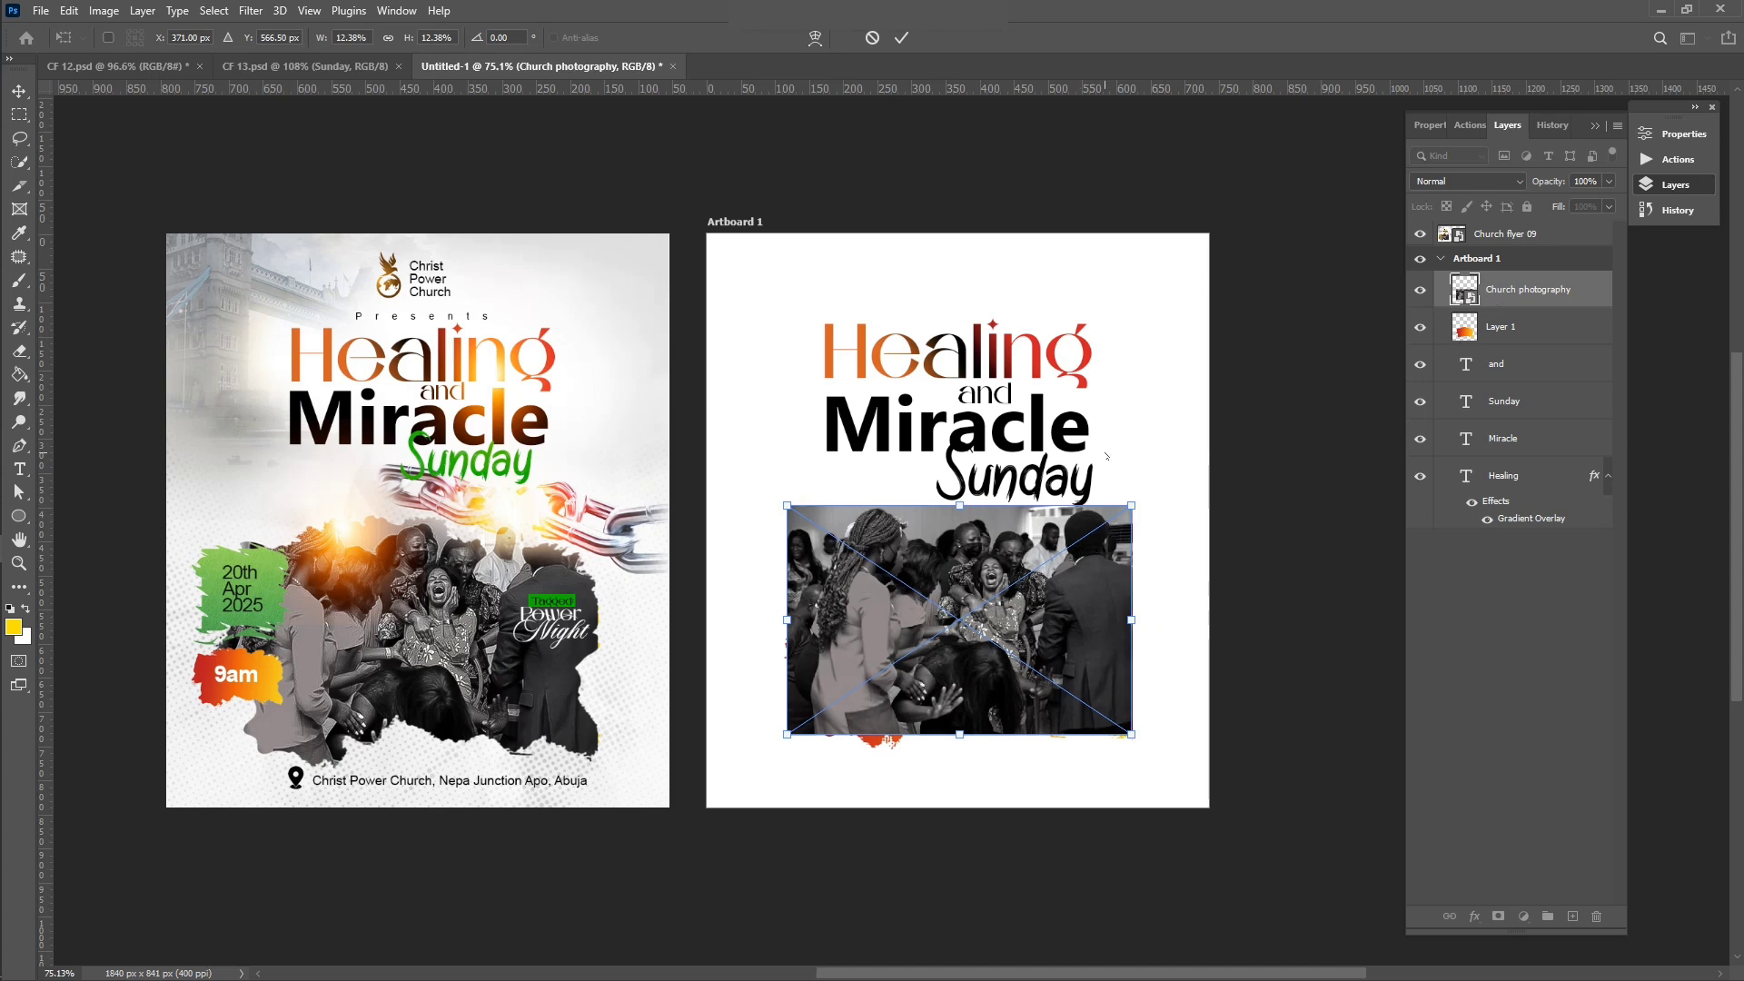
{"action": "key", "text": "alt+space"}
{"action": "left_click", "coordinate": [1102, 290]}
{"action": "left_click", "coordinate": [1103, 289]}
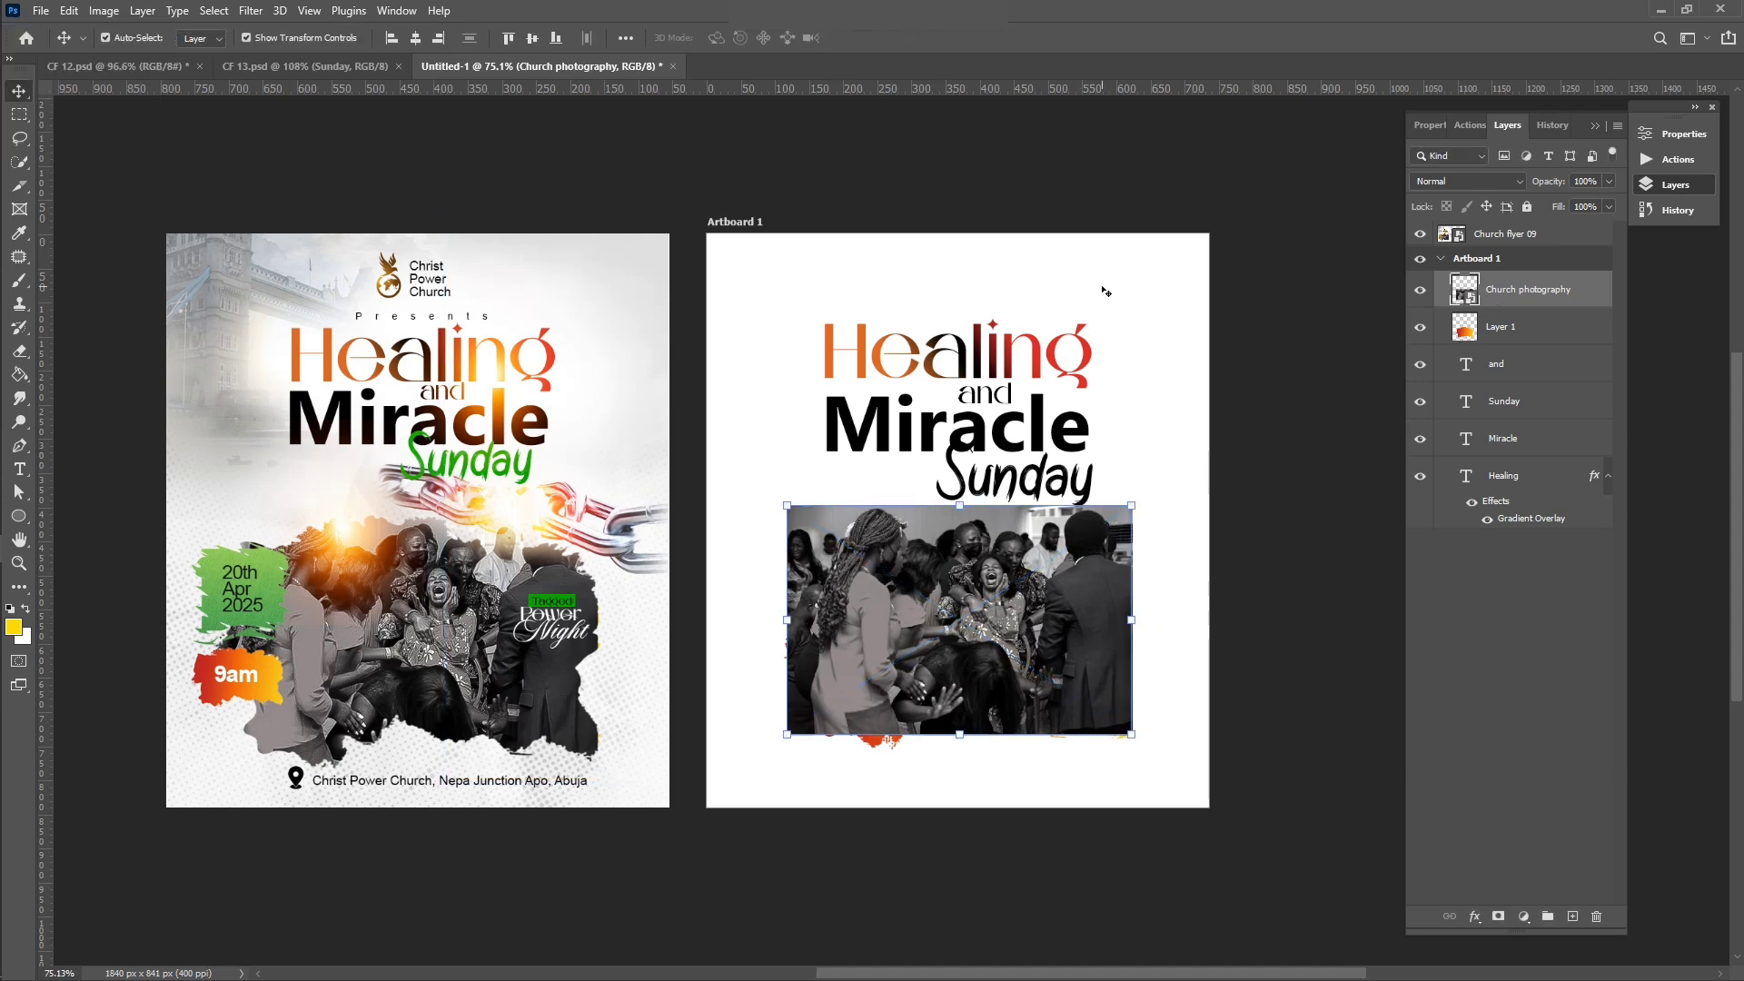
Step: Clip the church photo layer to the orange brush shape layer below it with a clipping mask
{"action": "left_click", "coordinate": [1524, 328]}
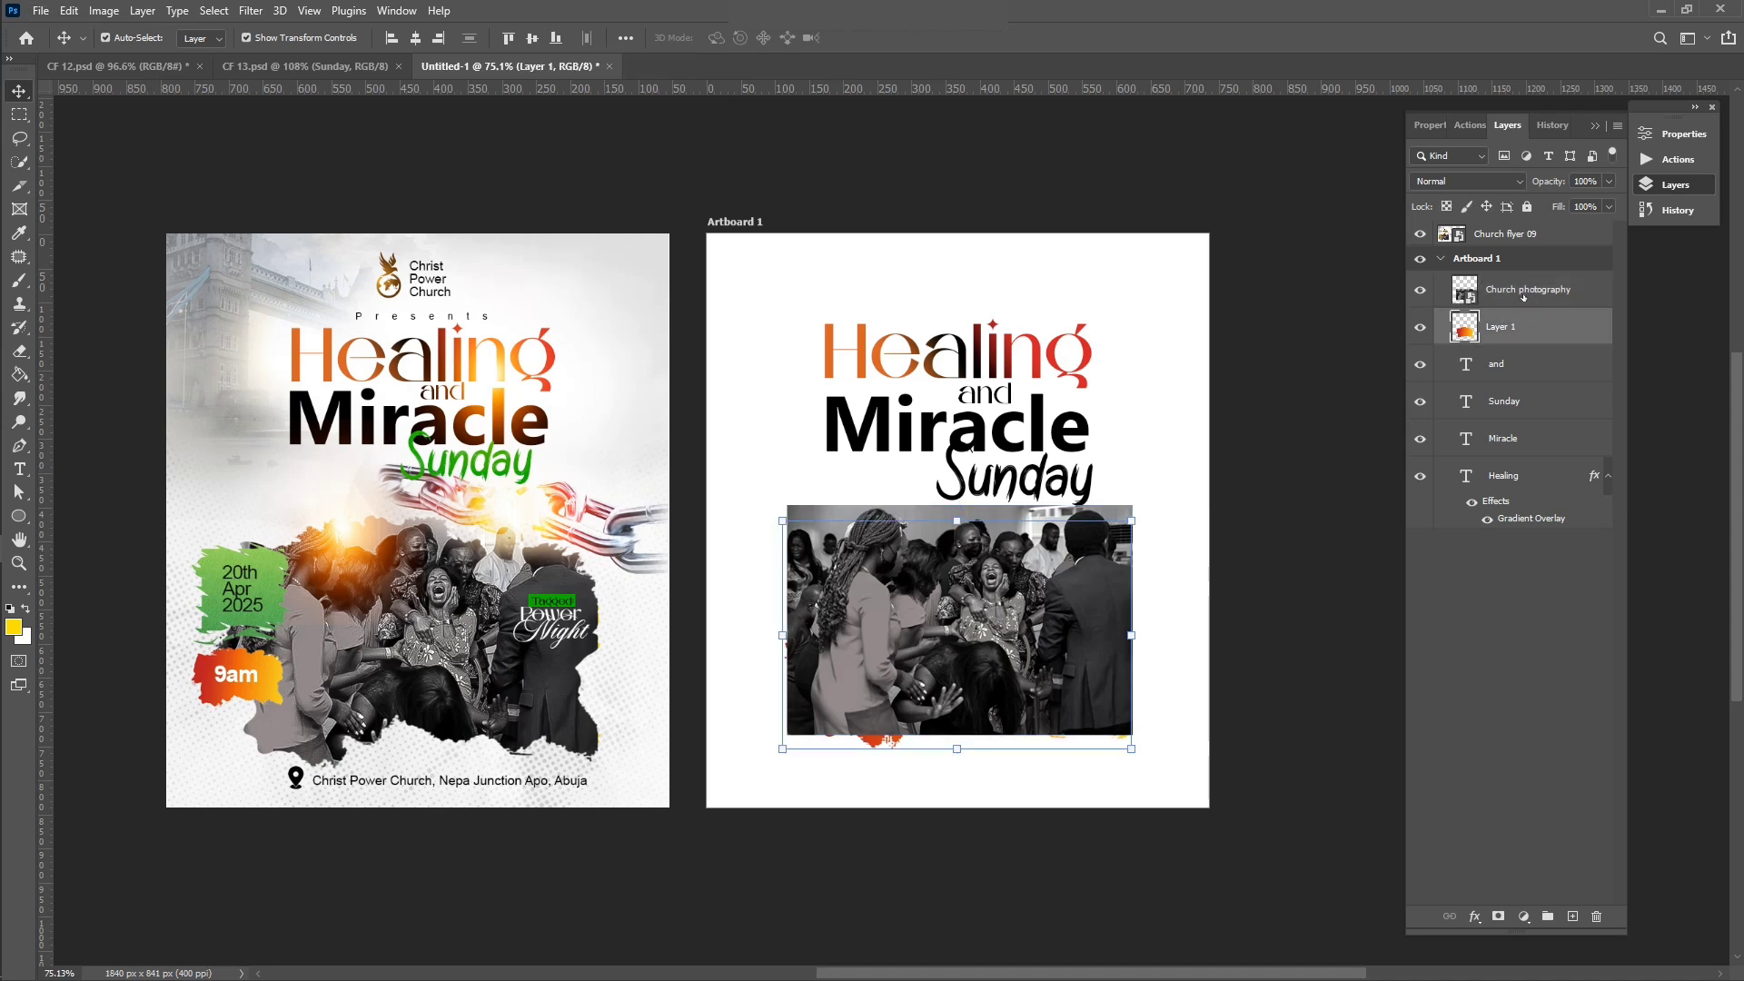
{"action": "left_click", "coordinate": [1524, 297]}
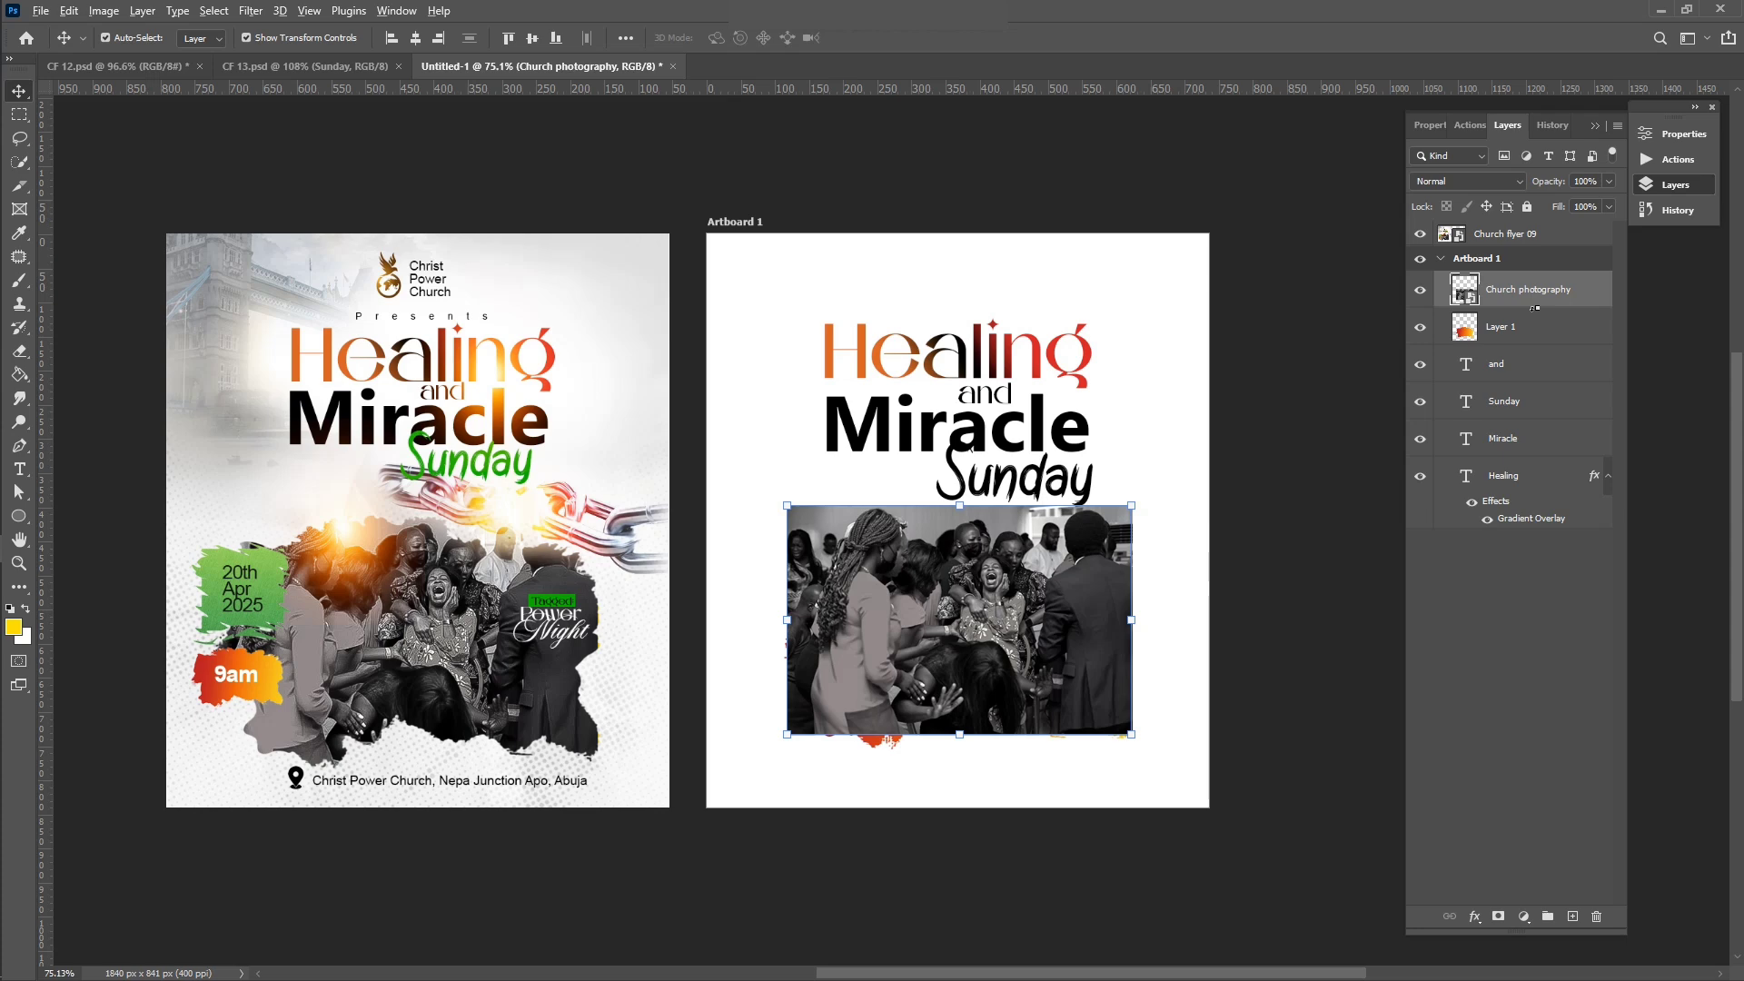
{"action": "left_click", "coordinate": [1533, 310], "text": "alt"}
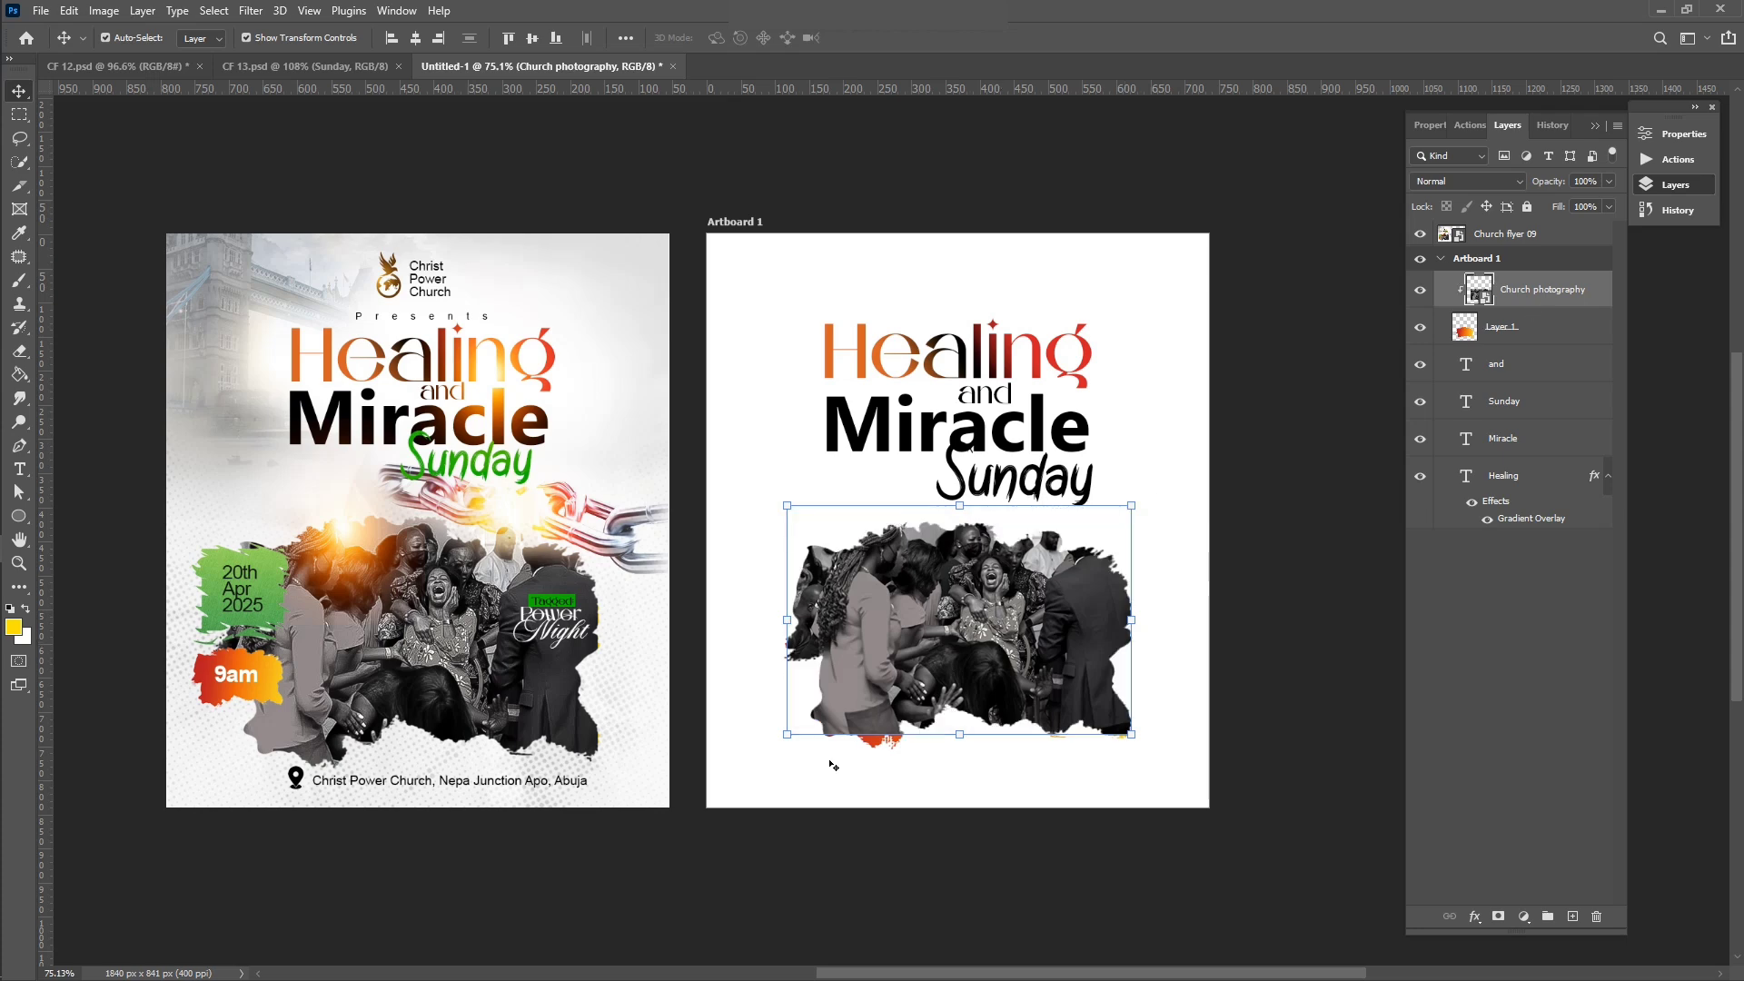
Step: Enlarge the clipped church photo to about 12.62% and shift it down to cover the brush shape's lower edge
{"action": "left_click_drag", "start_coordinate": [787, 735], "coordinate": [779, 739]}
{"action": "left_click_drag", "start_coordinate": [939, 654], "coordinate": [942, 661]}
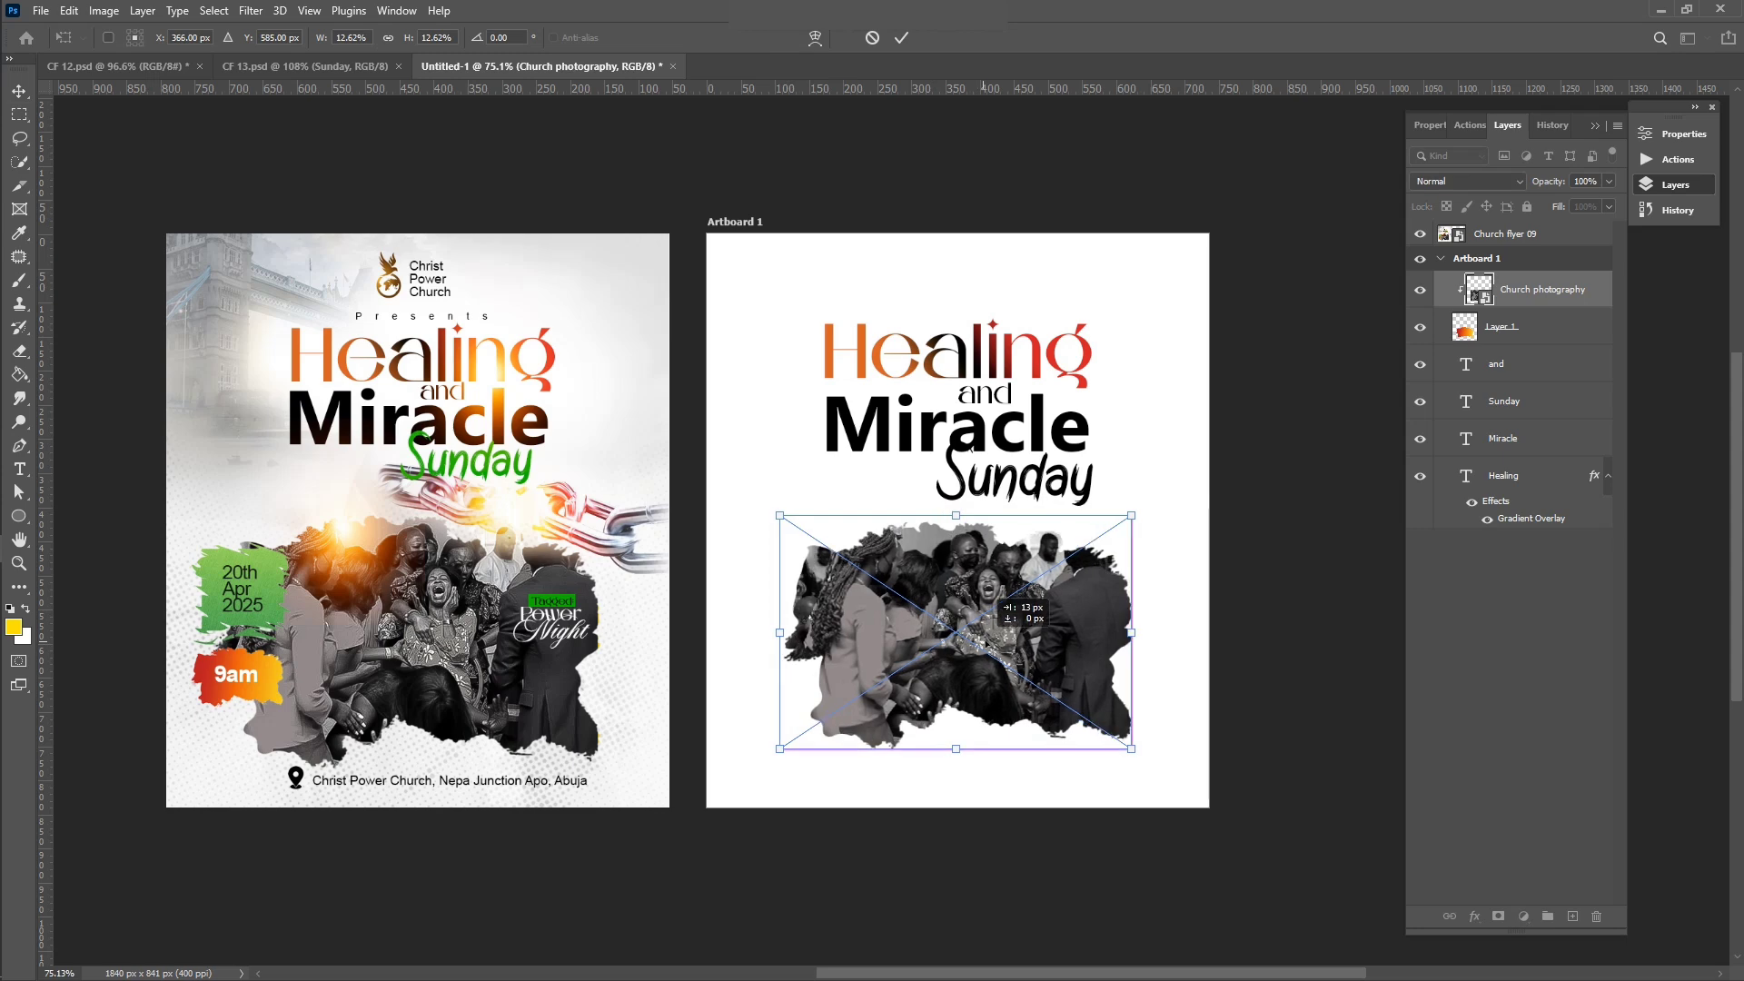
{"action": "key", "text": "Return"}
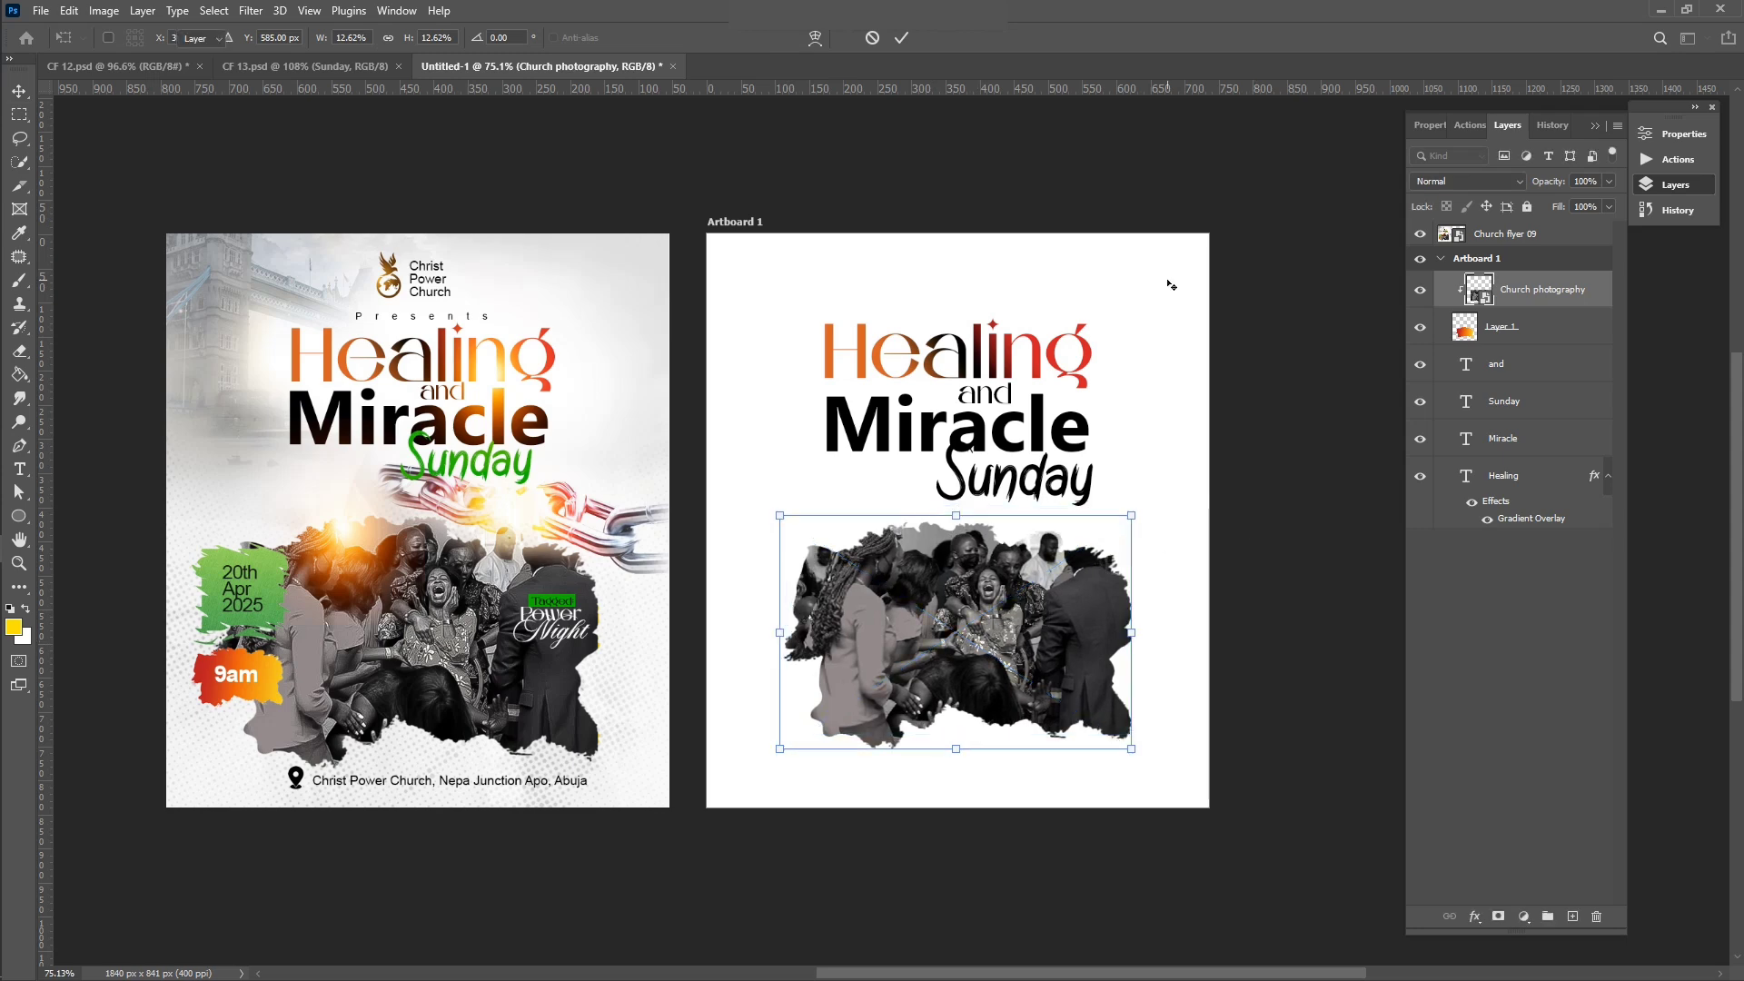
Step: Place the green brush clipart image from the Flyer 09 folder and move it onto Artboard 1
{"action": "scroll", "coordinate": [937, 698], "scroll_direction": "up", "scroll_amount": 1}
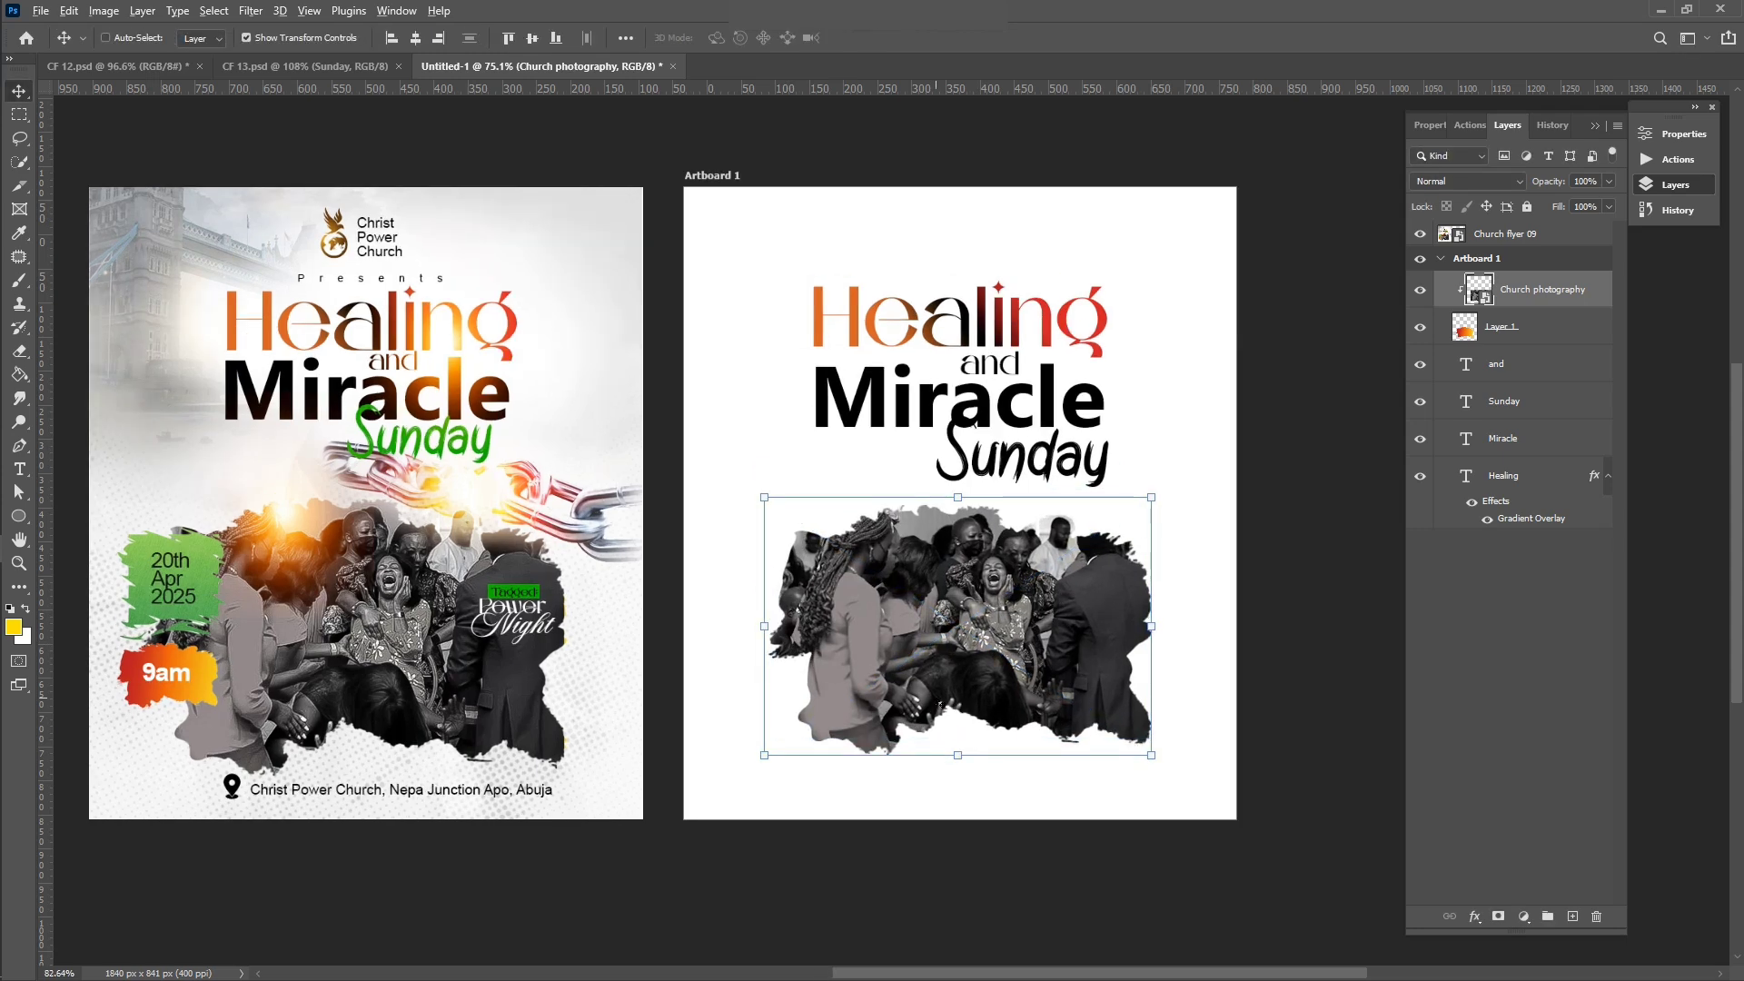
{"action": "scroll", "coordinate": [937, 699], "scroll_direction": "left", "scroll_amount": 3}
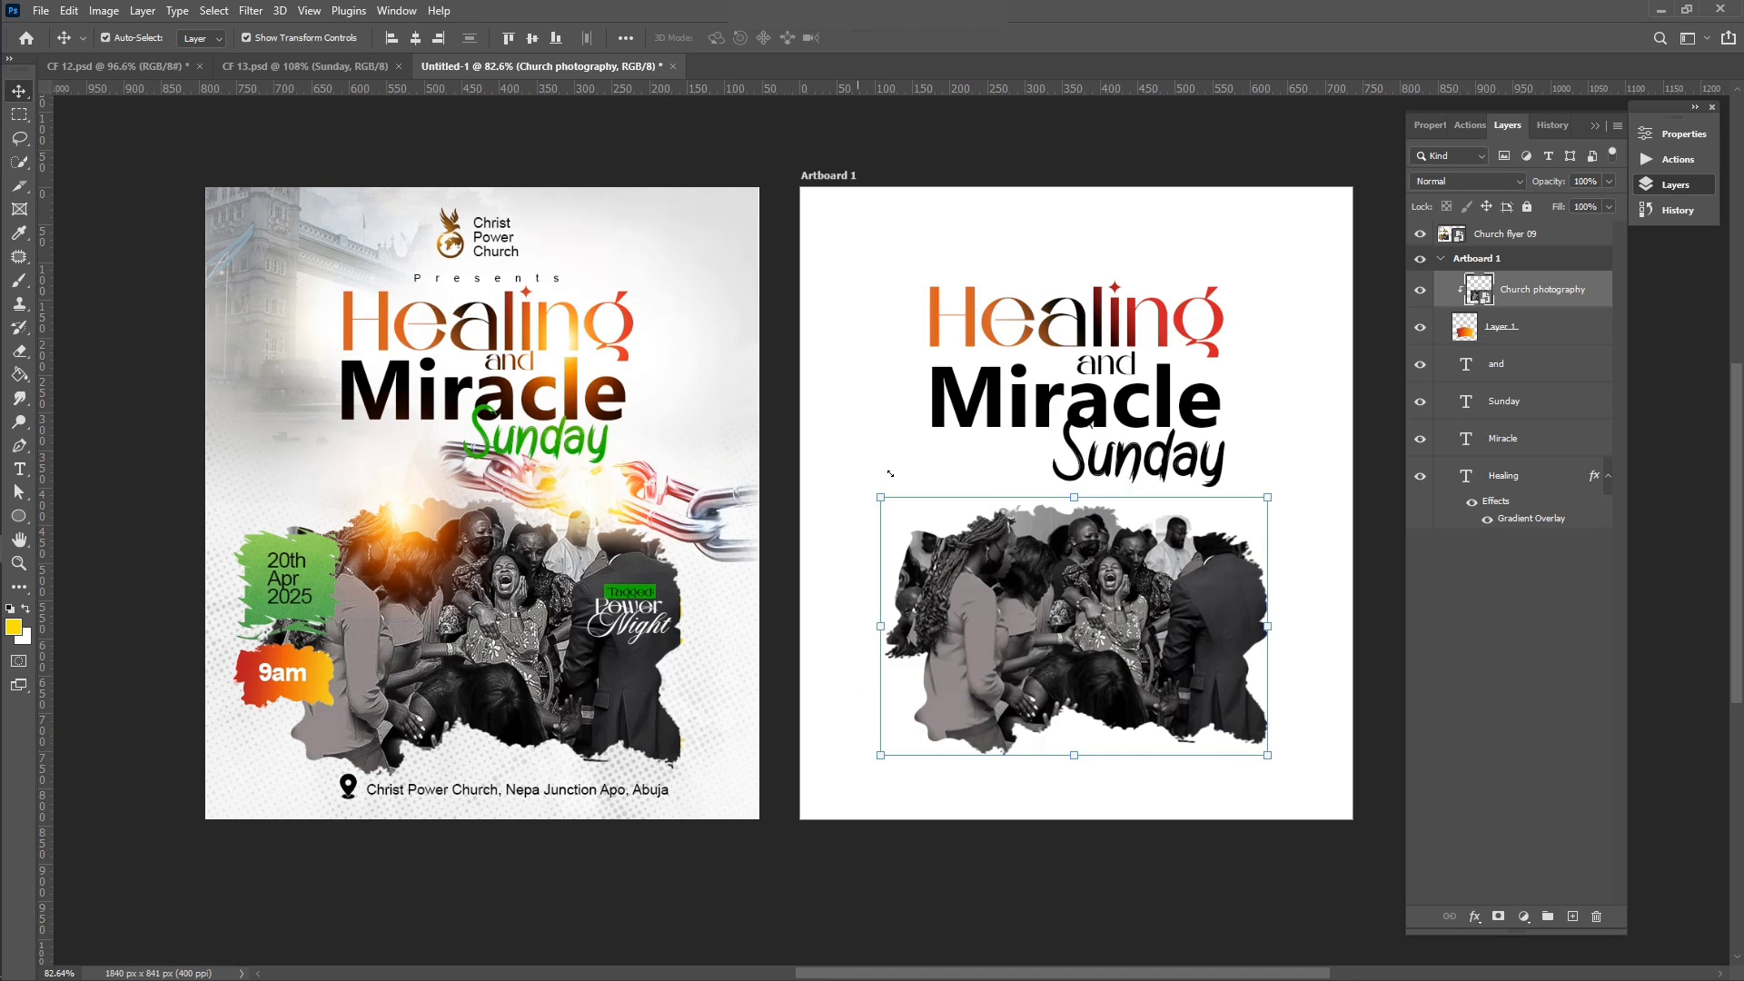
{"action": "left_click", "coordinate": [1027, 163]}
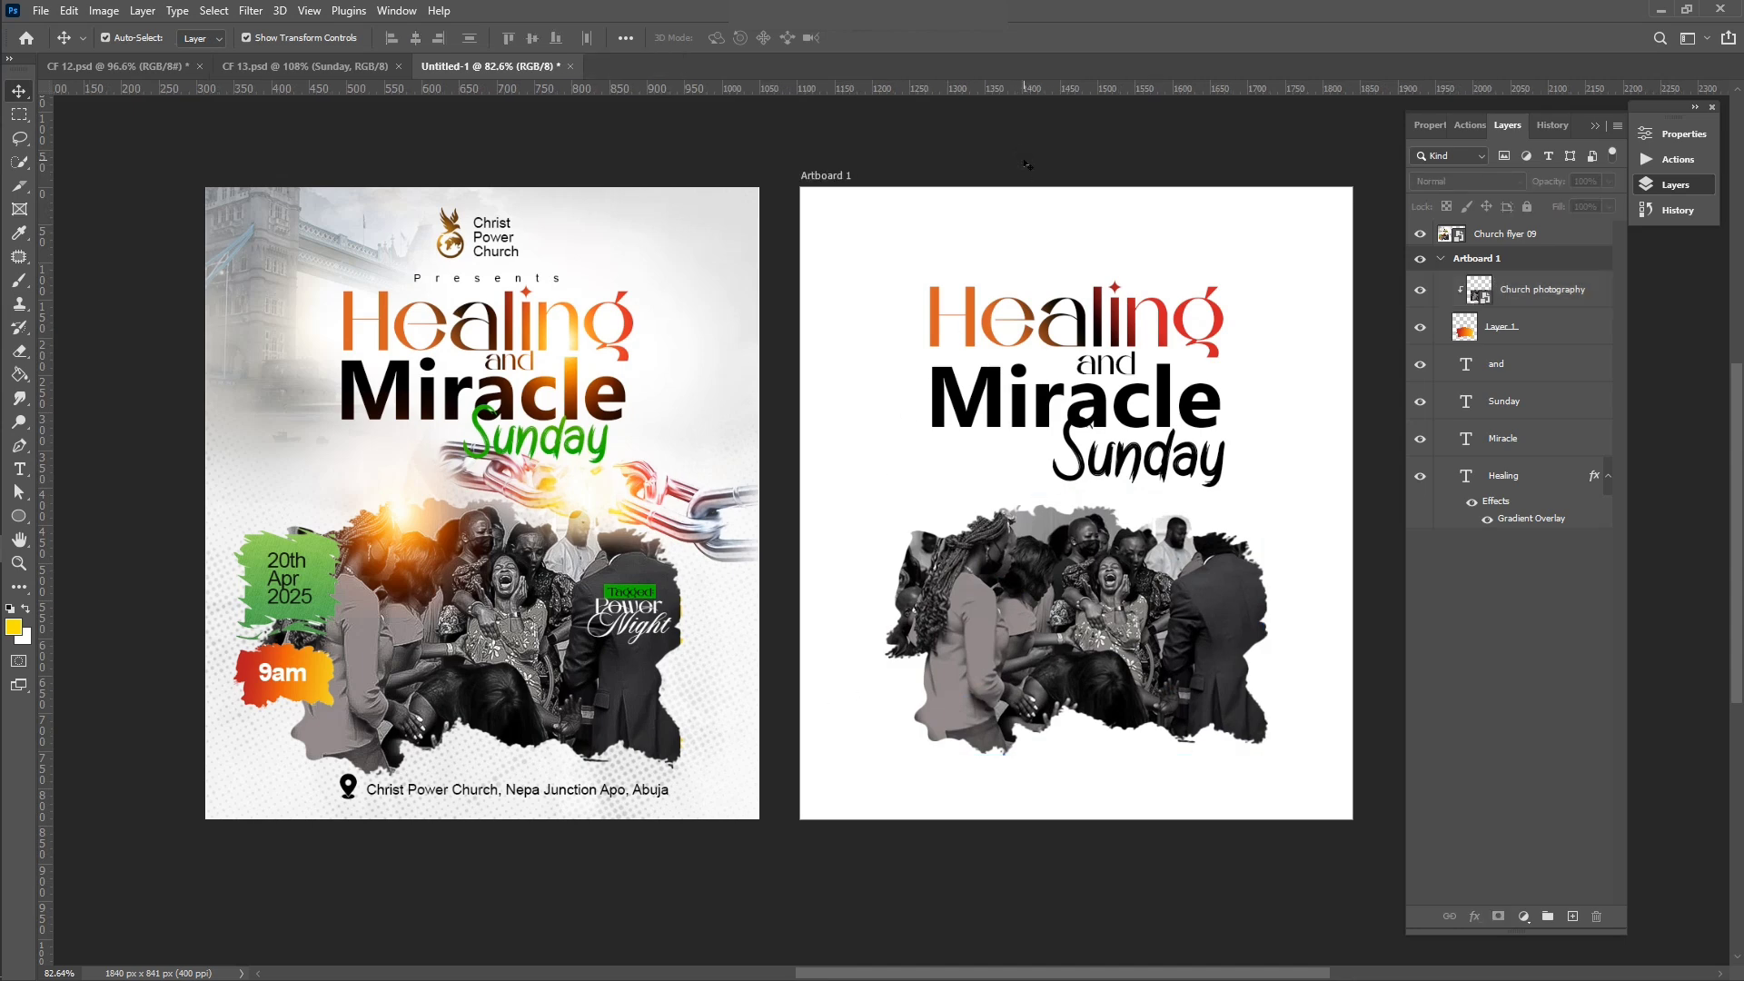
{"action": "scroll", "coordinate": [647, 327], "scroll_direction": "left", "scroll_amount": 1}
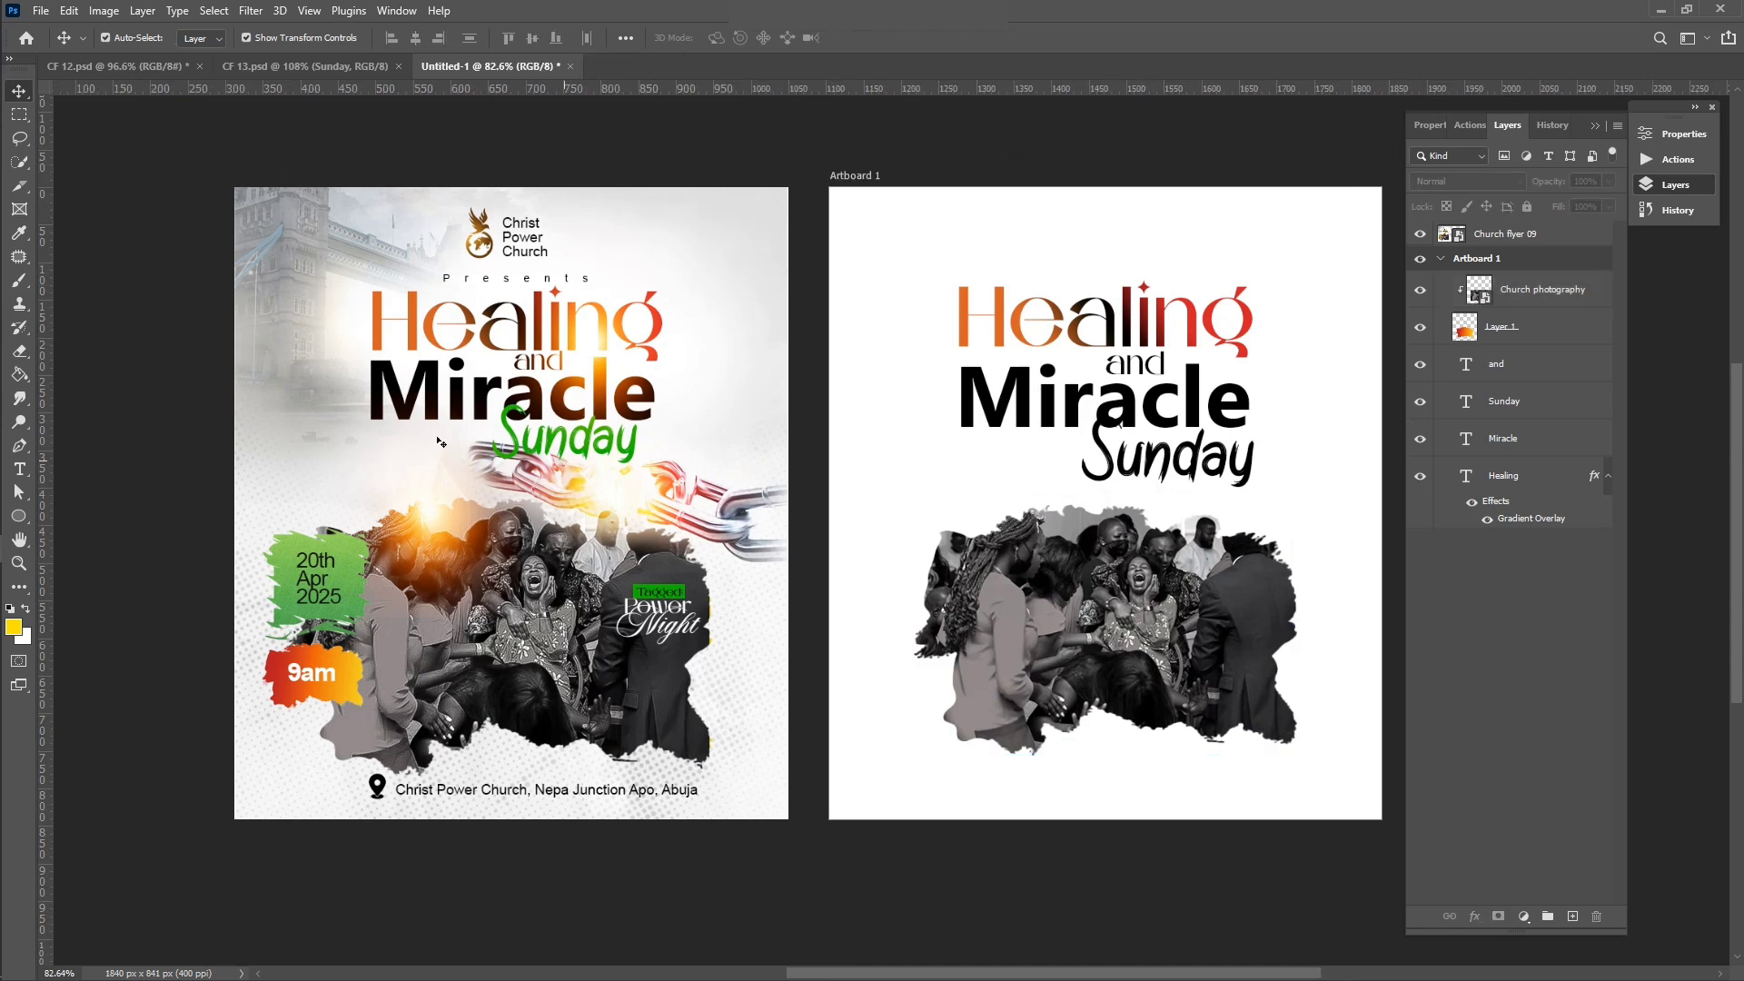
{"action": "left_click", "coordinate": [22, 436]}
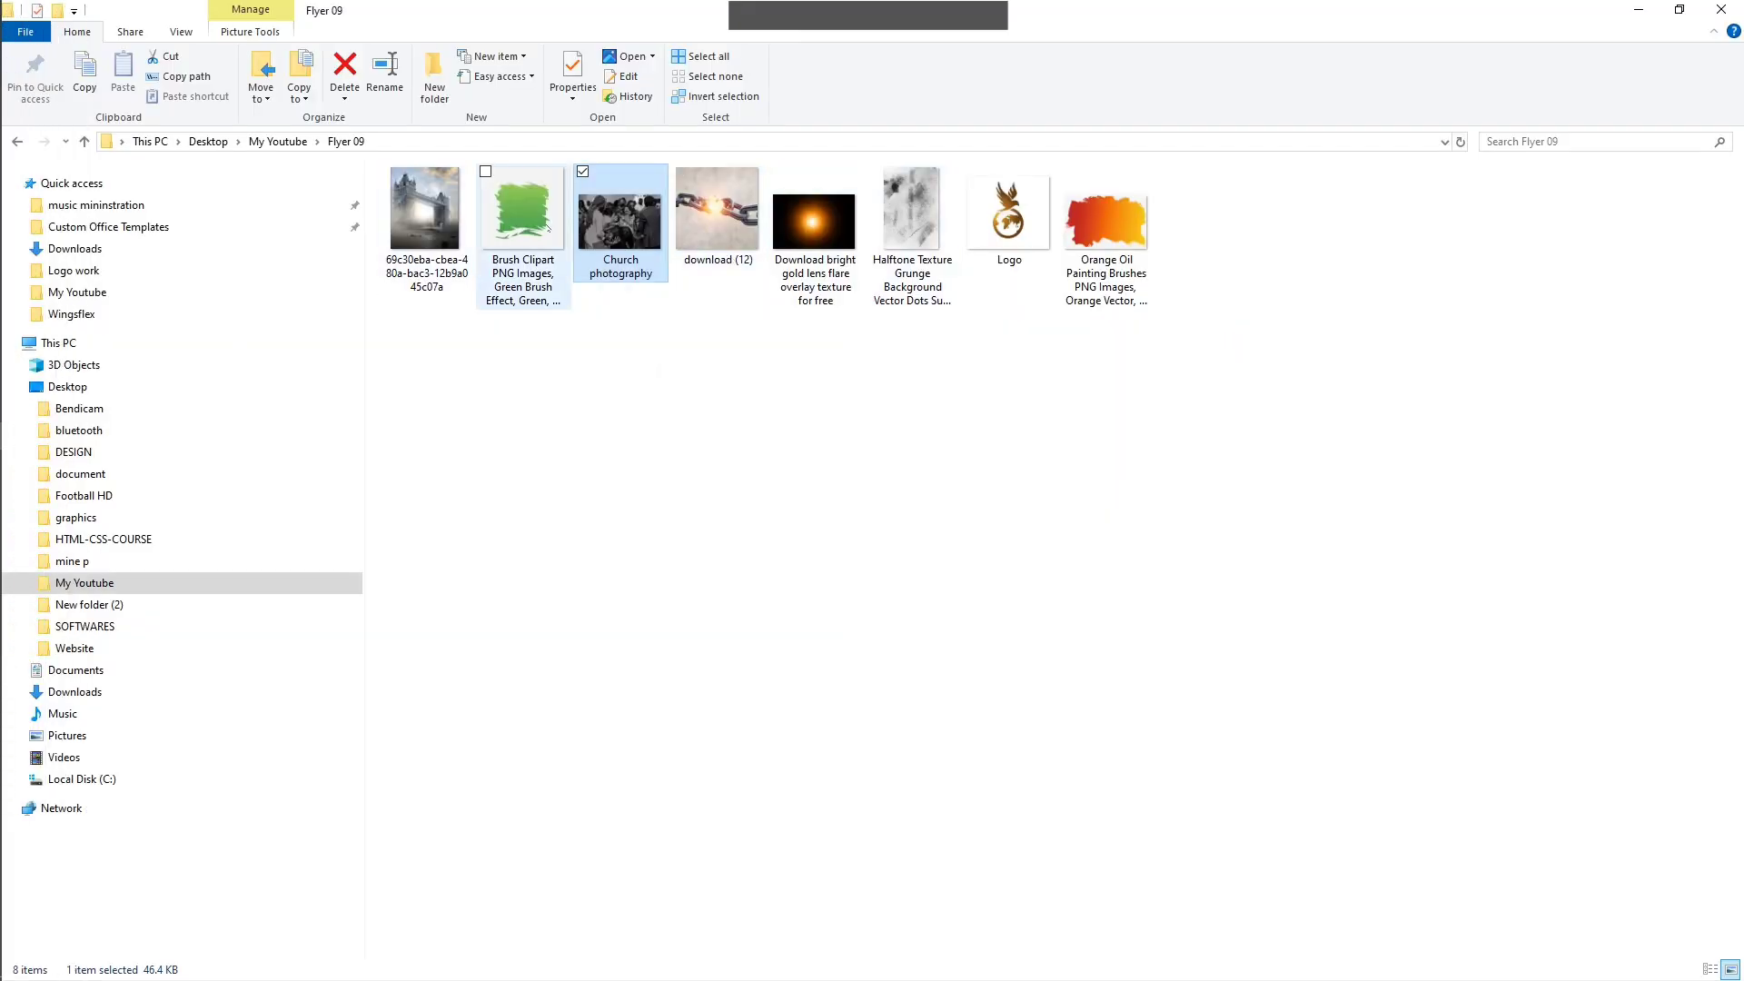
{"action": "left_click", "coordinate": [543, 225]}
{"action": "mouse_move", "coordinate": [548, 228]}
{"action": "left_mouse_down"}
{"action": "mouse_move", "coordinate": [31, 658]}
{"action": "mouse_move", "coordinate": [40, 539]}
{"action": "mouse_move", "coordinate": [836, 409]}
{"action": "mouse_move", "coordinate": [954, 463]}
{"action": "left_mouse_up"}
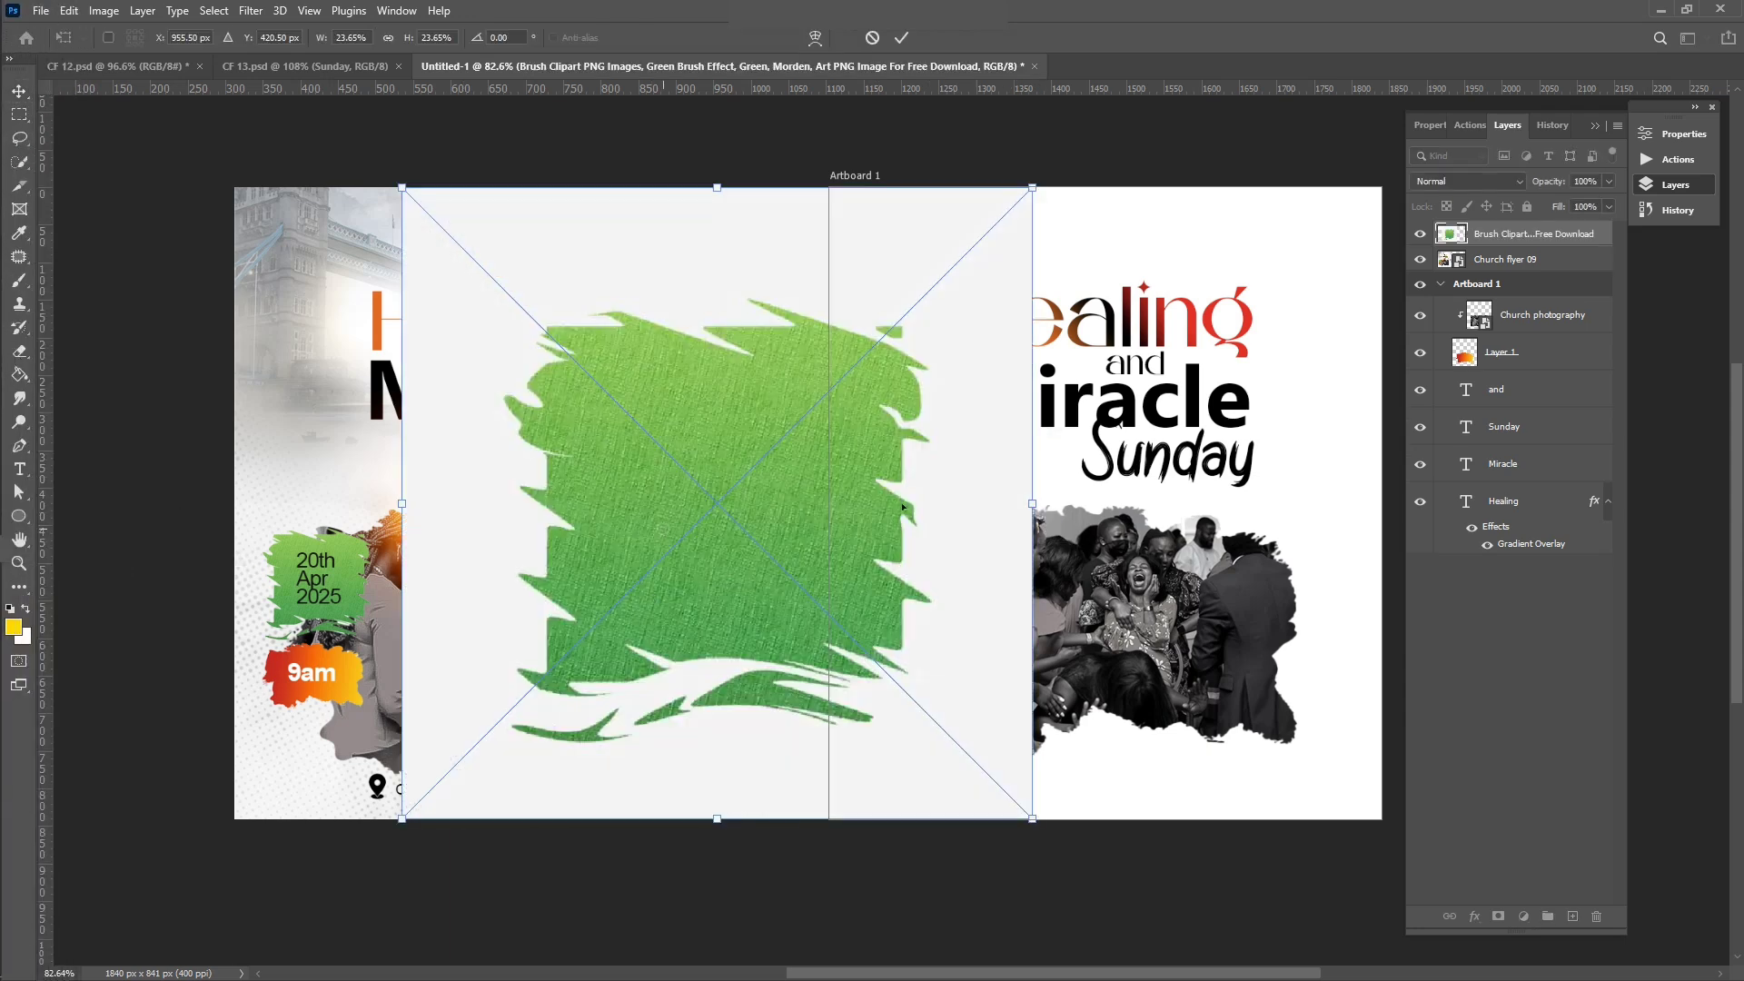
{"action": "left_click_drag", "start_coordinate": [658, 542], "coordinate": [1048, 509]}
{"action": "key", "text": "Return"}
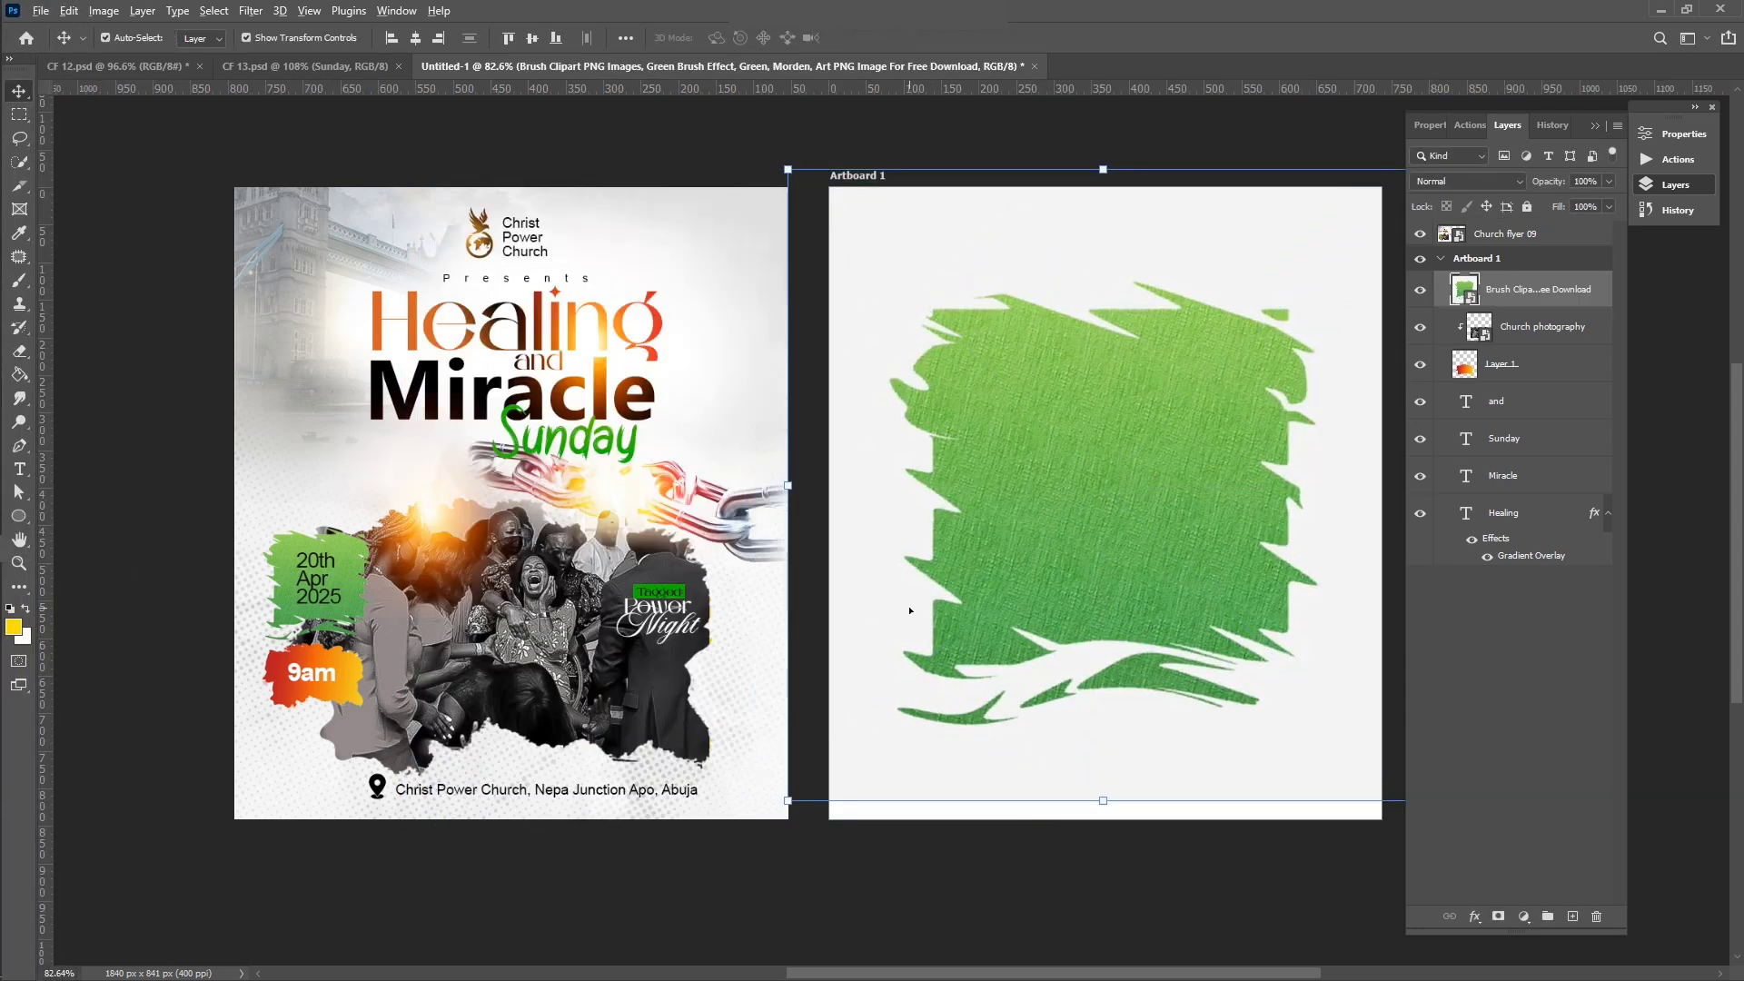
Step: Scale the green brush image down to roughly half the artboard's width, over the middle of Artboard 1
{"action": "scroll", "coordinate": [908, 605], "scroll_direction": "down", "scroll_amount": 2}
{"action": "left_click_drag", "start_coordinate": [1330, 245], "coordinate": [1205, 376]}
{"action": "key", "text": "Return"}
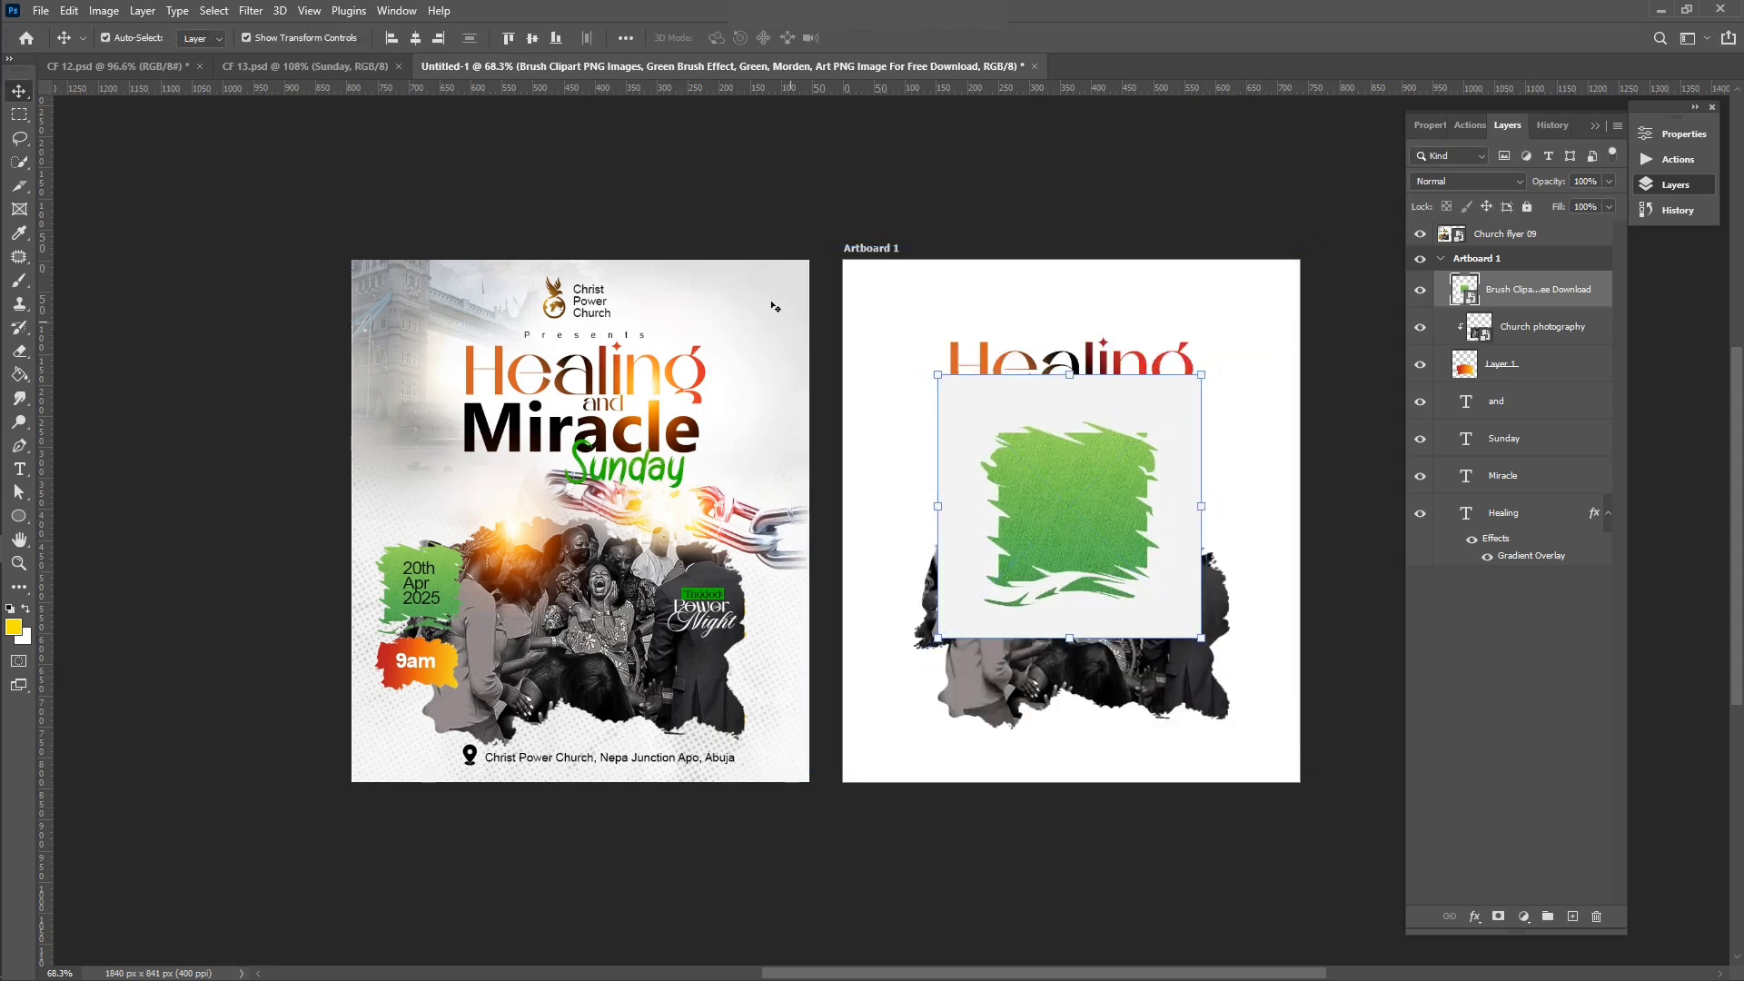
Step: Select the green brush shape as the subject, copy it to its own layer and delete the placed source image
{"action": "left_click", "coordinate": [218, 11]}
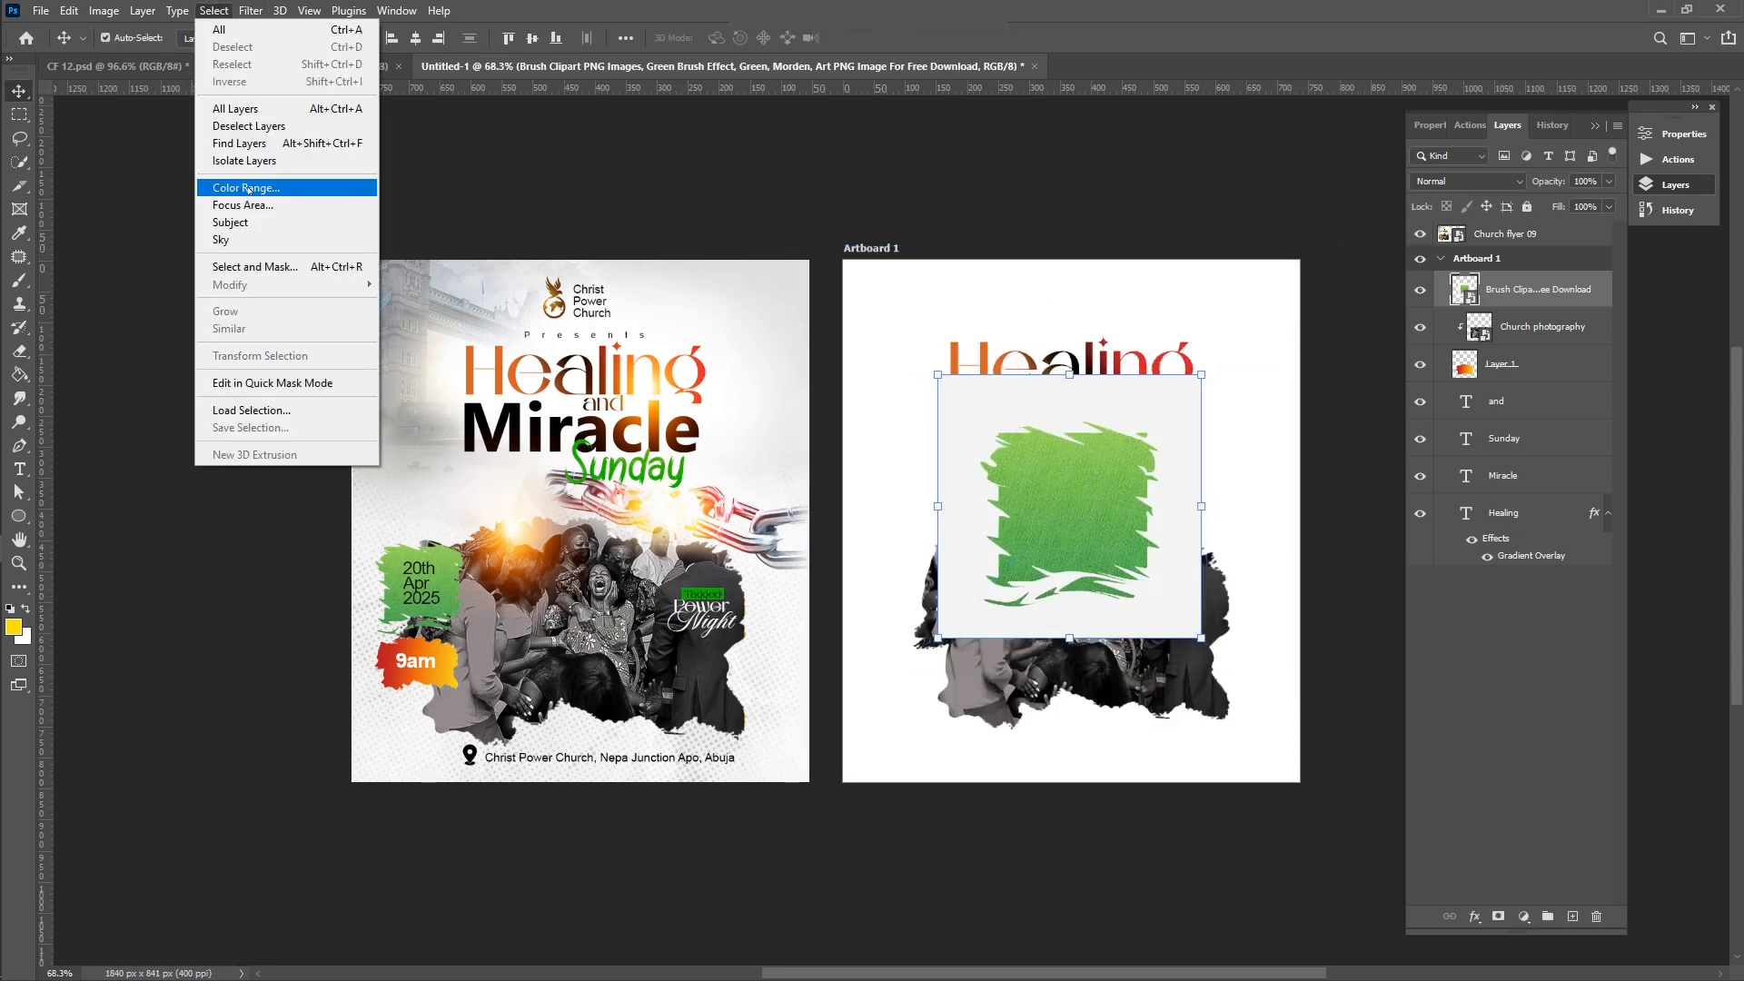
{"action": "left_click", "coordinate": [251, 226]}
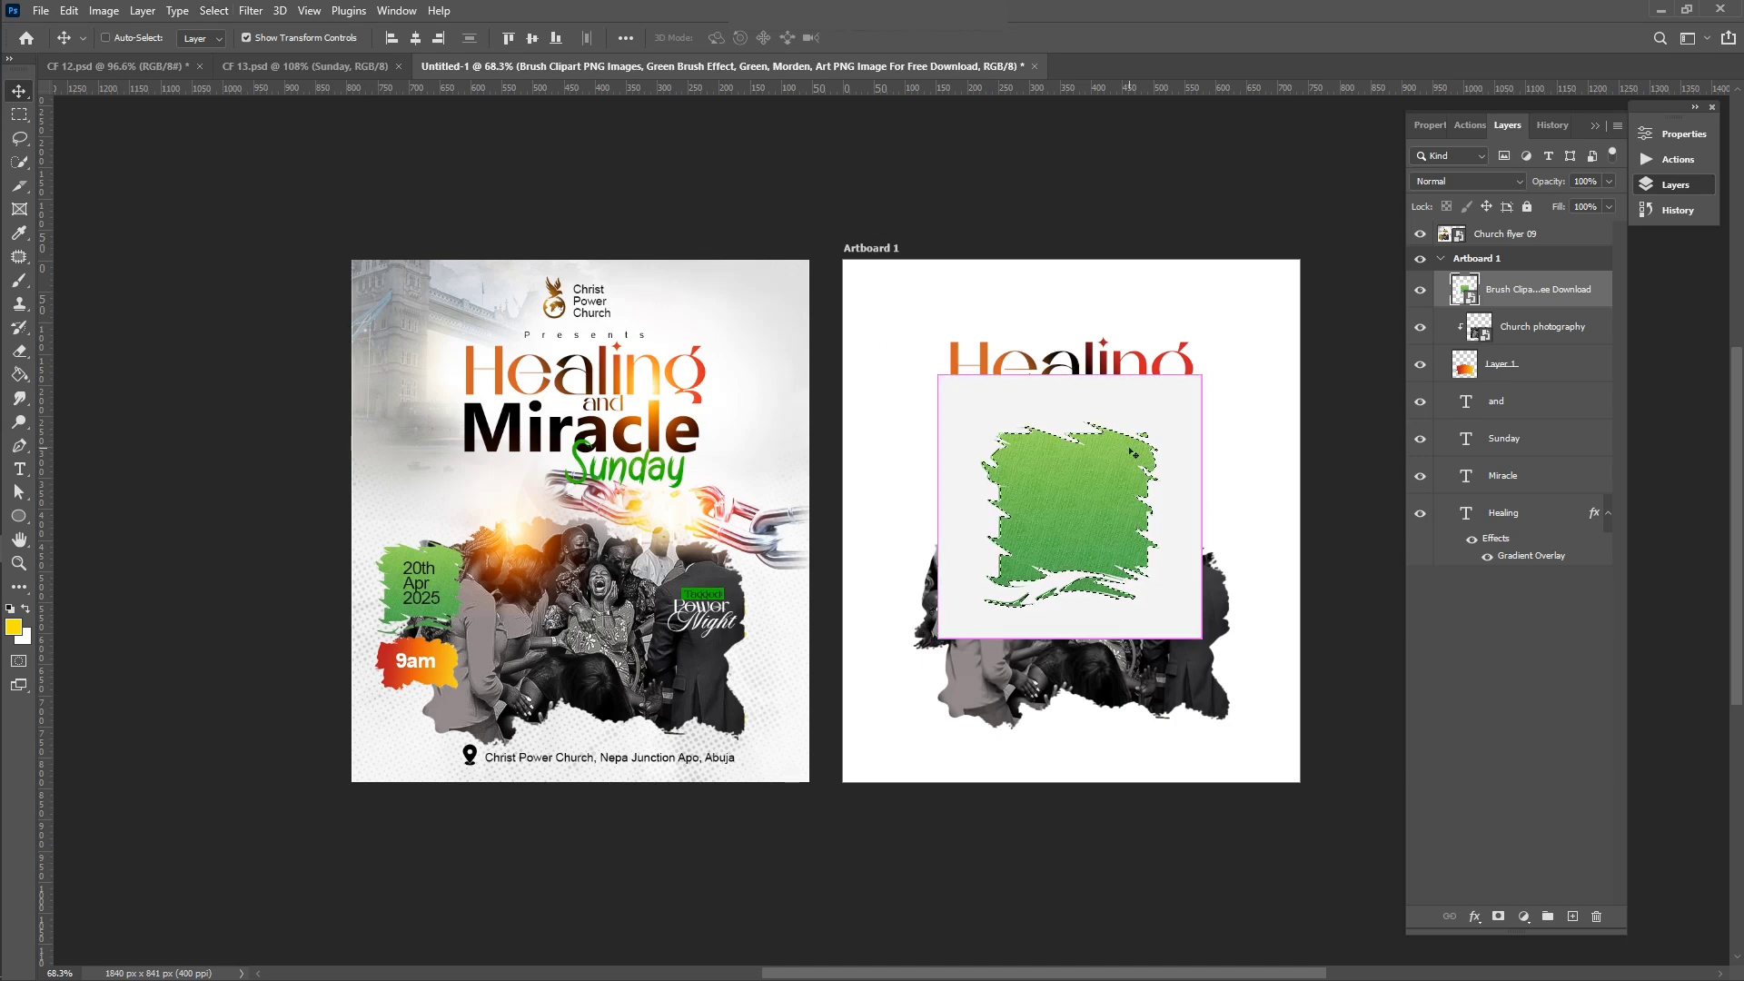
{"action": "key", "text": "ctrl+j"}
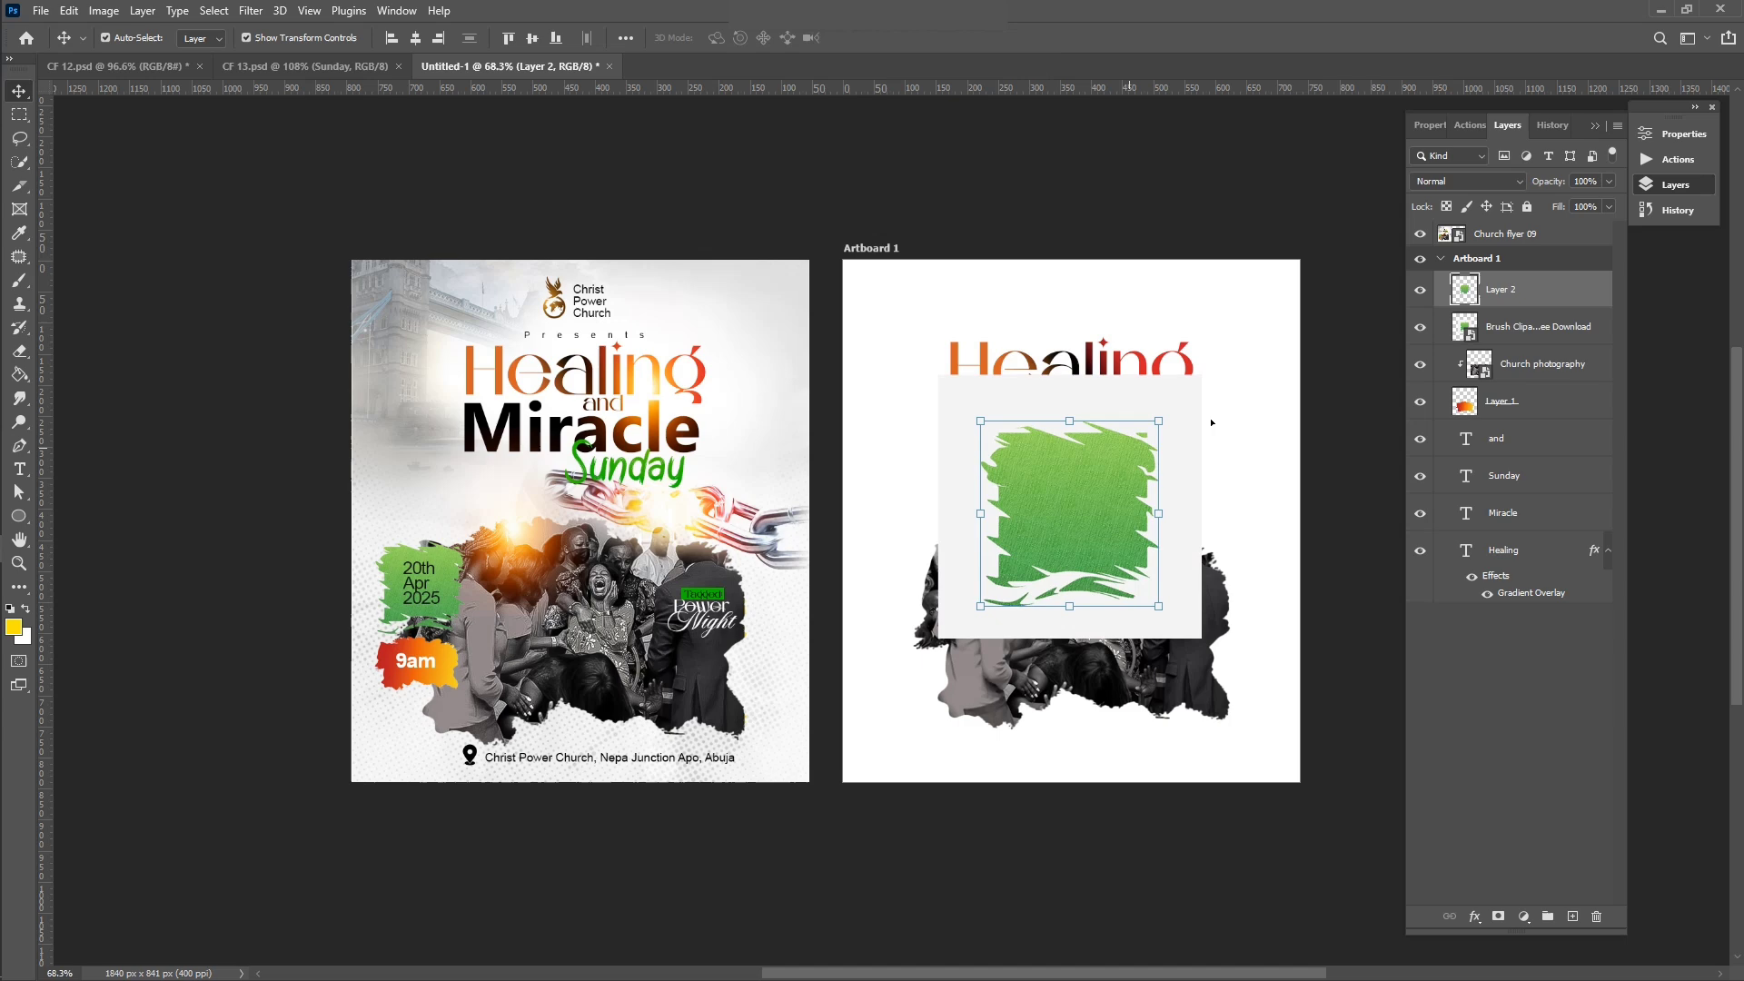
{"action": "left_click", "coordinate": [1529, 328]}
{"action": "key", "text": "Delete"}
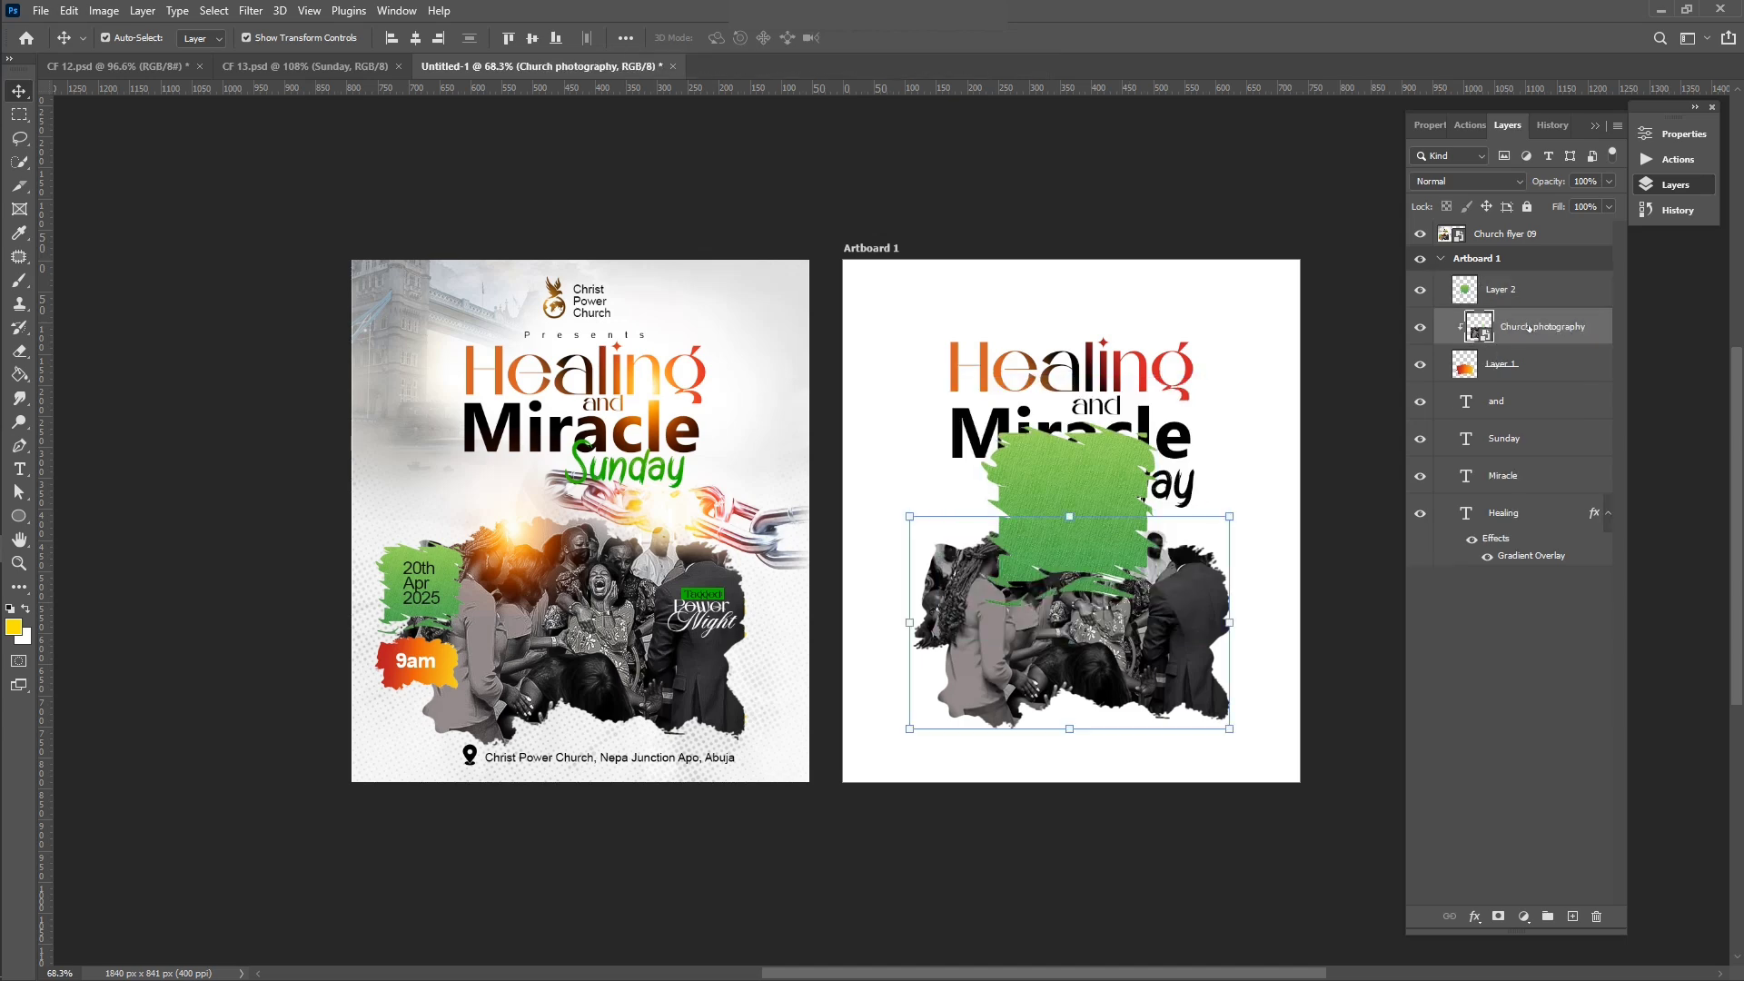
Step: Scale the cut-out green brush shape to about 56.67% by 56.40% and place it over the church photo's upper-left edge
{"action": "left_click", "coordinate": [1535, 289]}
{"action": "left_click_drag", "start_coordinate": [1027, 525], "coordinate": [865, 647]}
{"action": "left_click_drag", "start_coordinate": [830, 716], "coordinate": [899, 646]}
{"action": "left_click_drag", "start_coordinate": [966, 592], "coordinate": [937, 594]}
{"action": "scroll", "coordinate": [945, 594], "scroll_direction": "up", "scroll_amount": 4}
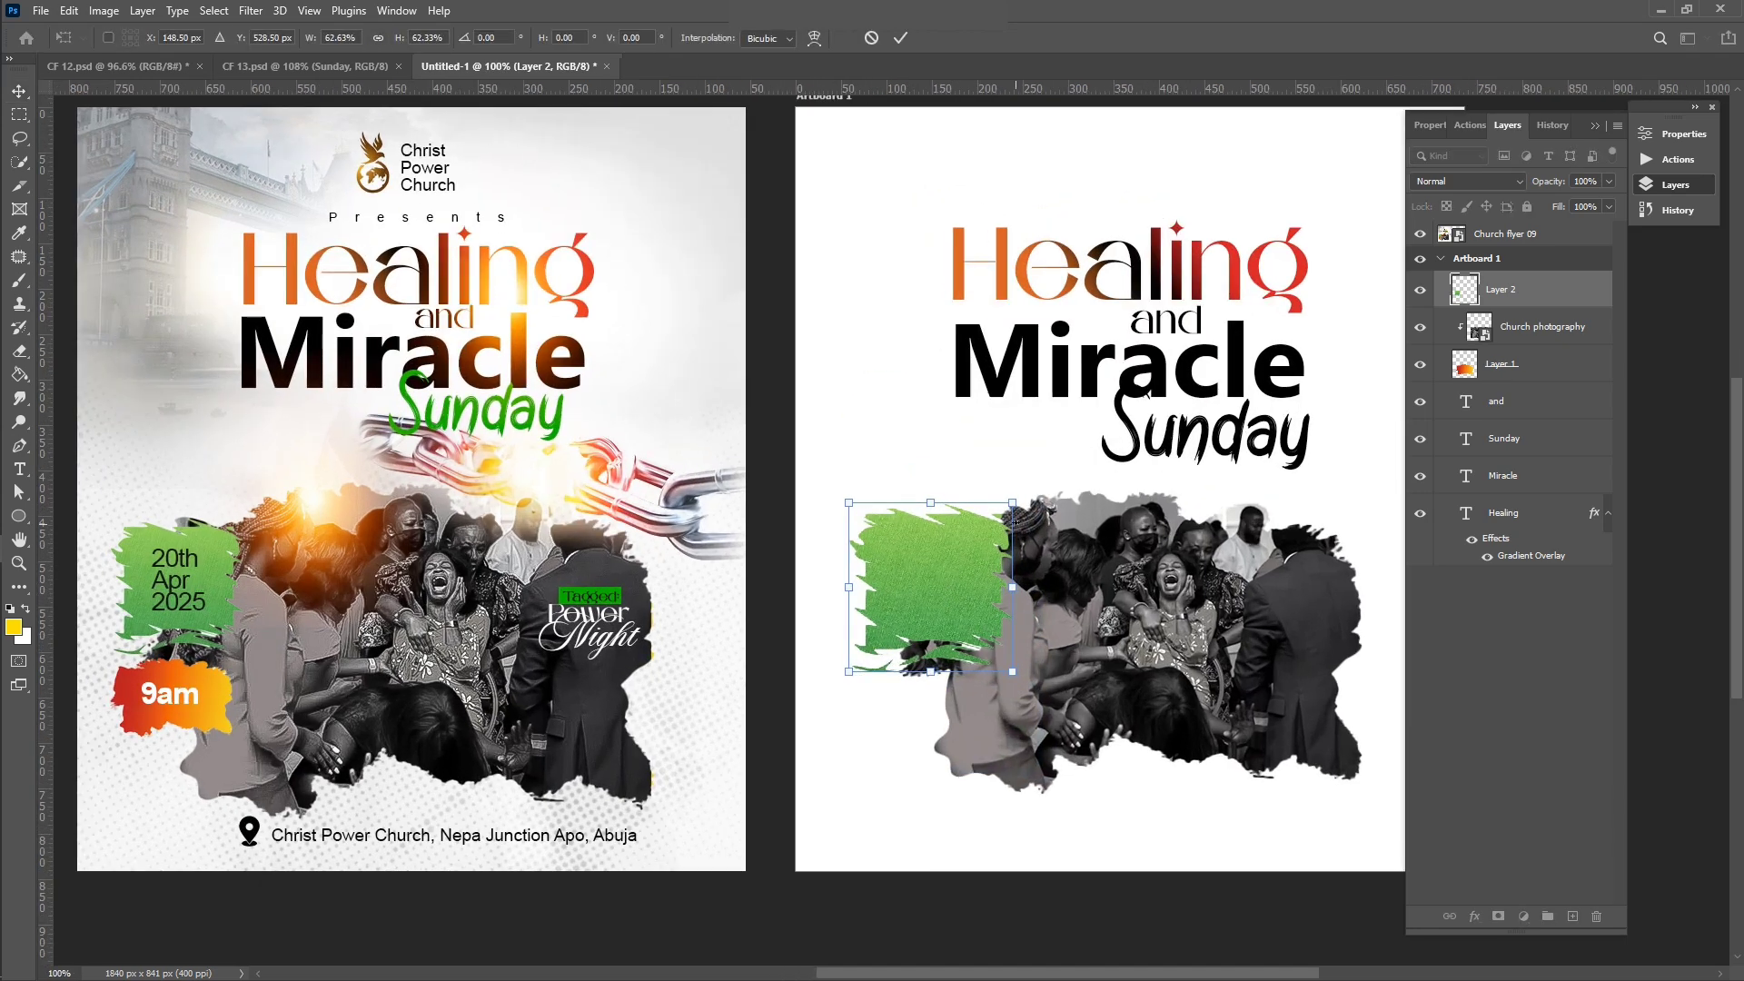
{"action": "left_click_drag", "start_coordinate": [1006, 512], "coordinate": [990, 526]}
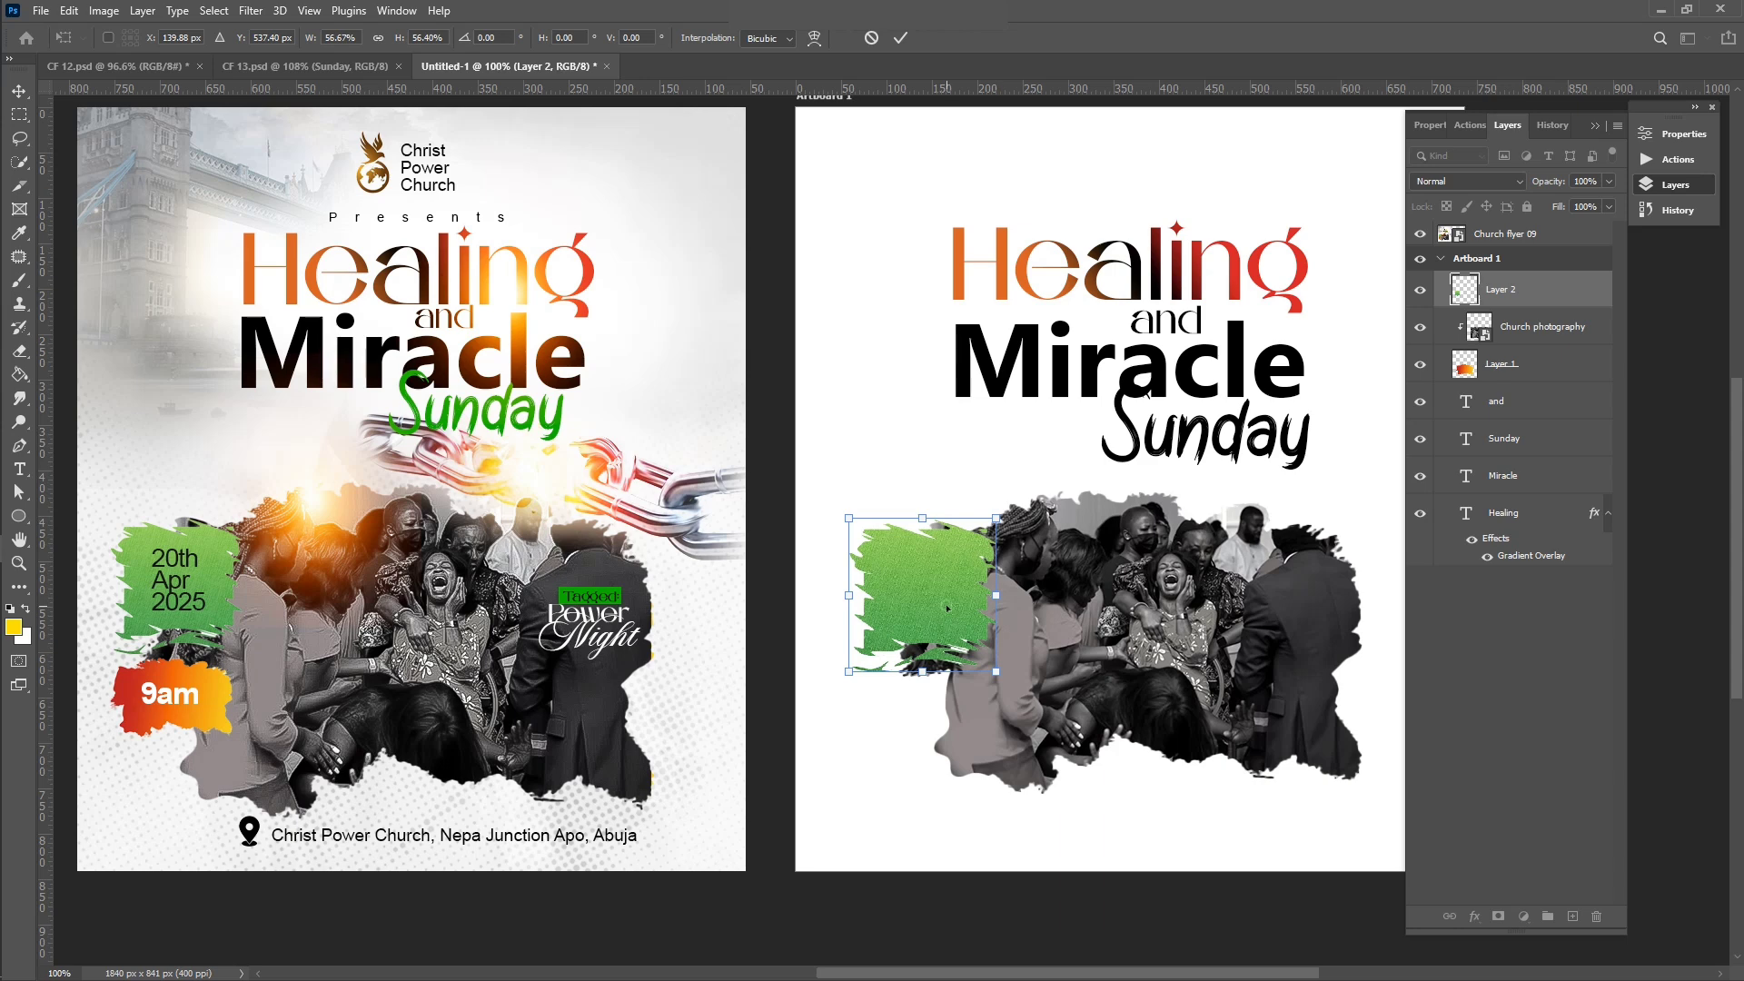
{"action": "left_click_drag", "start_coordinate": [948, 607], "coordinate": [943, 602]}
{"action": "key", "text": "Return"}
{"action": "scroll", "coordinate": [943, 603], "scroll_direction": "down", "scroll_amount": 2}
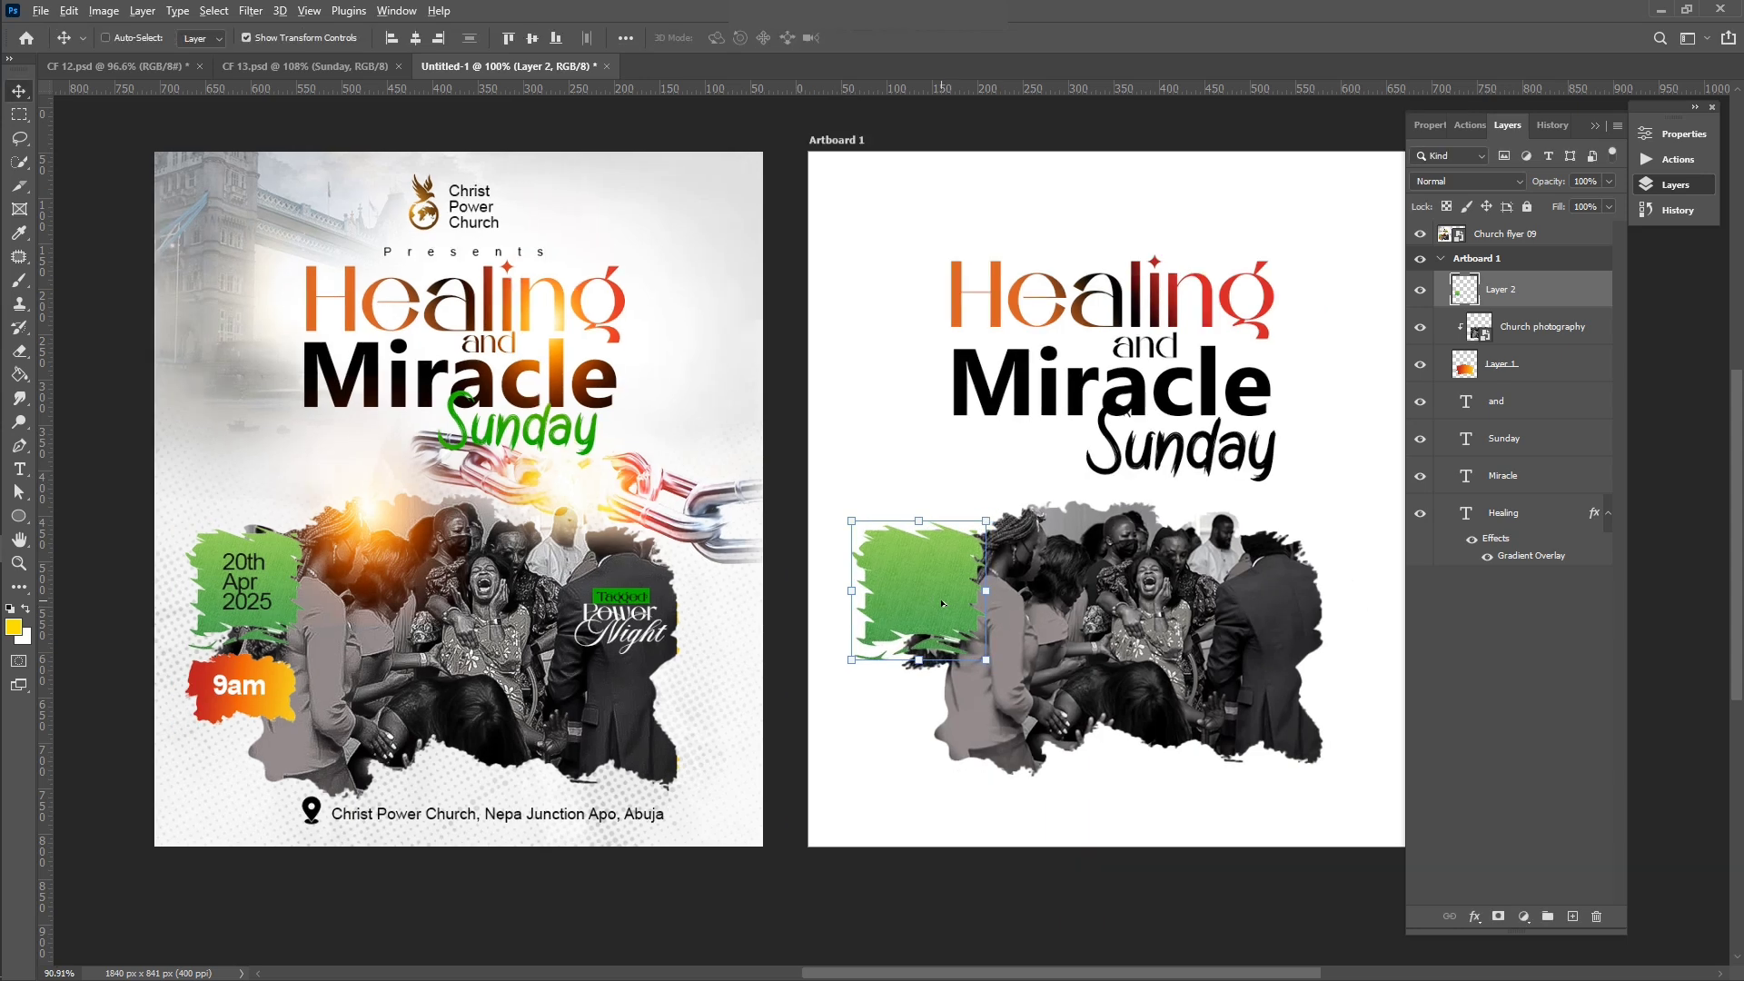
Step: Duplicate the orange brush layer beneath the church photo and clip the photo to the brush layer directly below it again
{"action": "left_click", "coordinate": [1532, 363]}
{"action": "left_click_drag", "start_coordinate": [1532, 364], "coordinate": [1573, 915]}
{"action": "left_click", "coordinate": [1503, 329]}
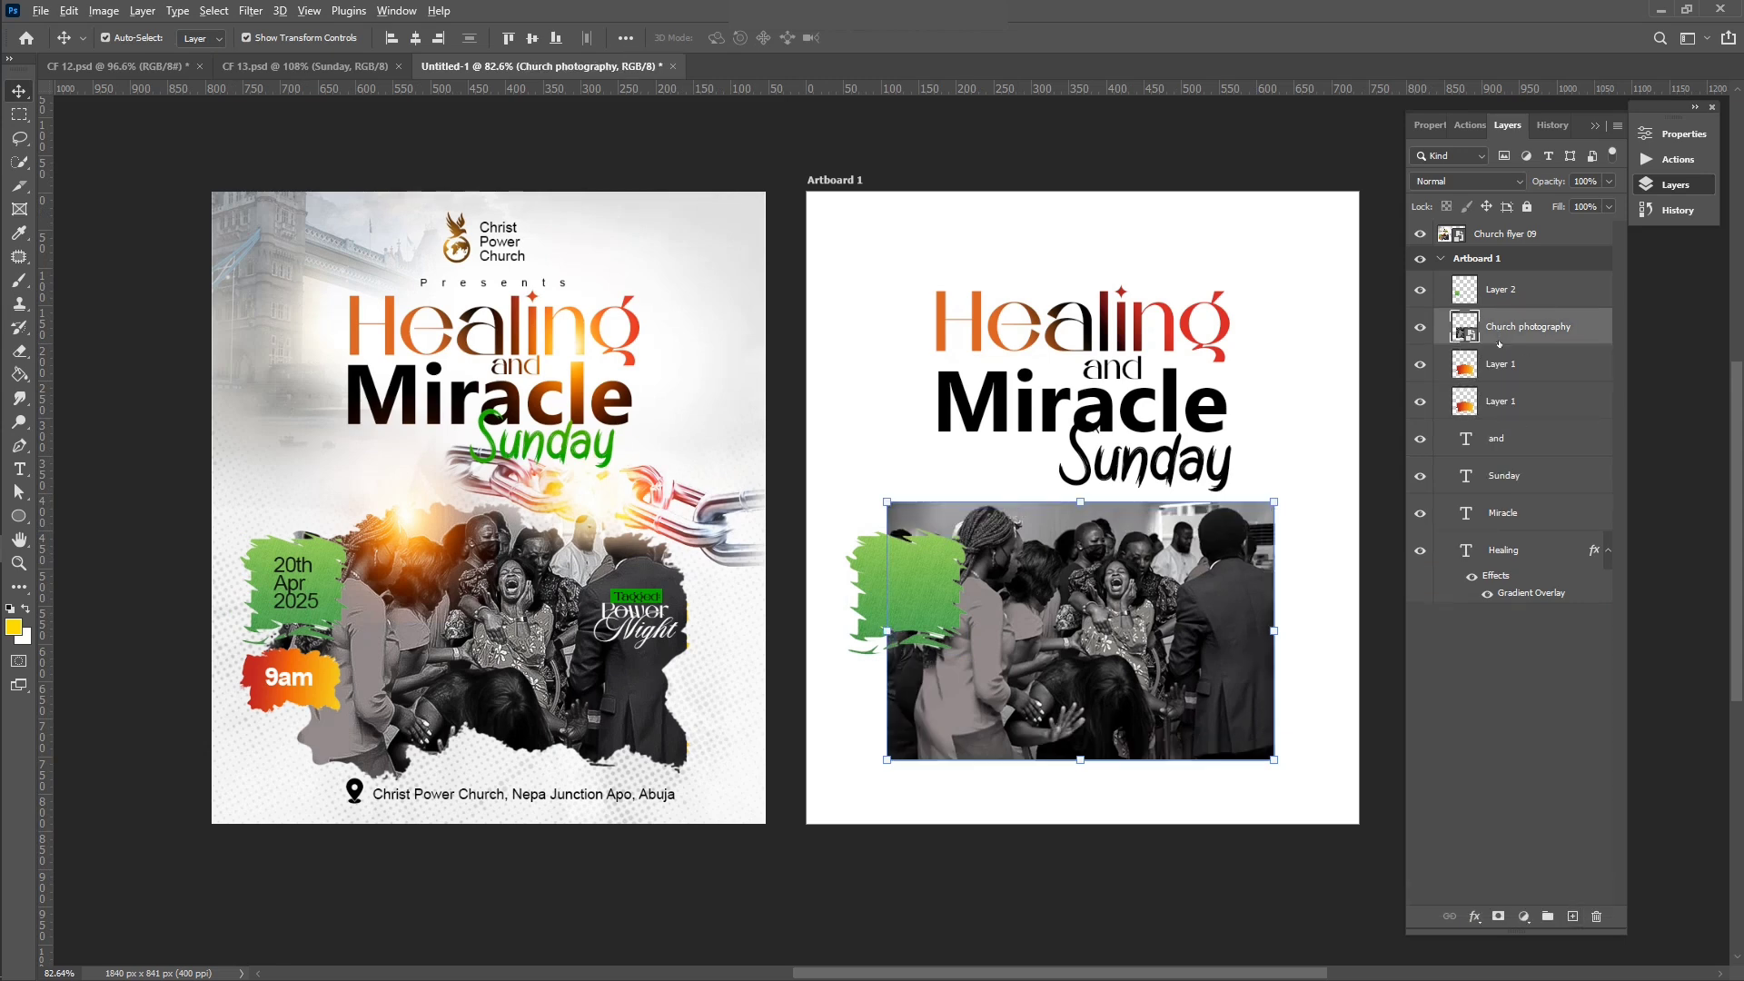
{"action": "left_click", "coordinate": [1501, 342], "text": "alt"}
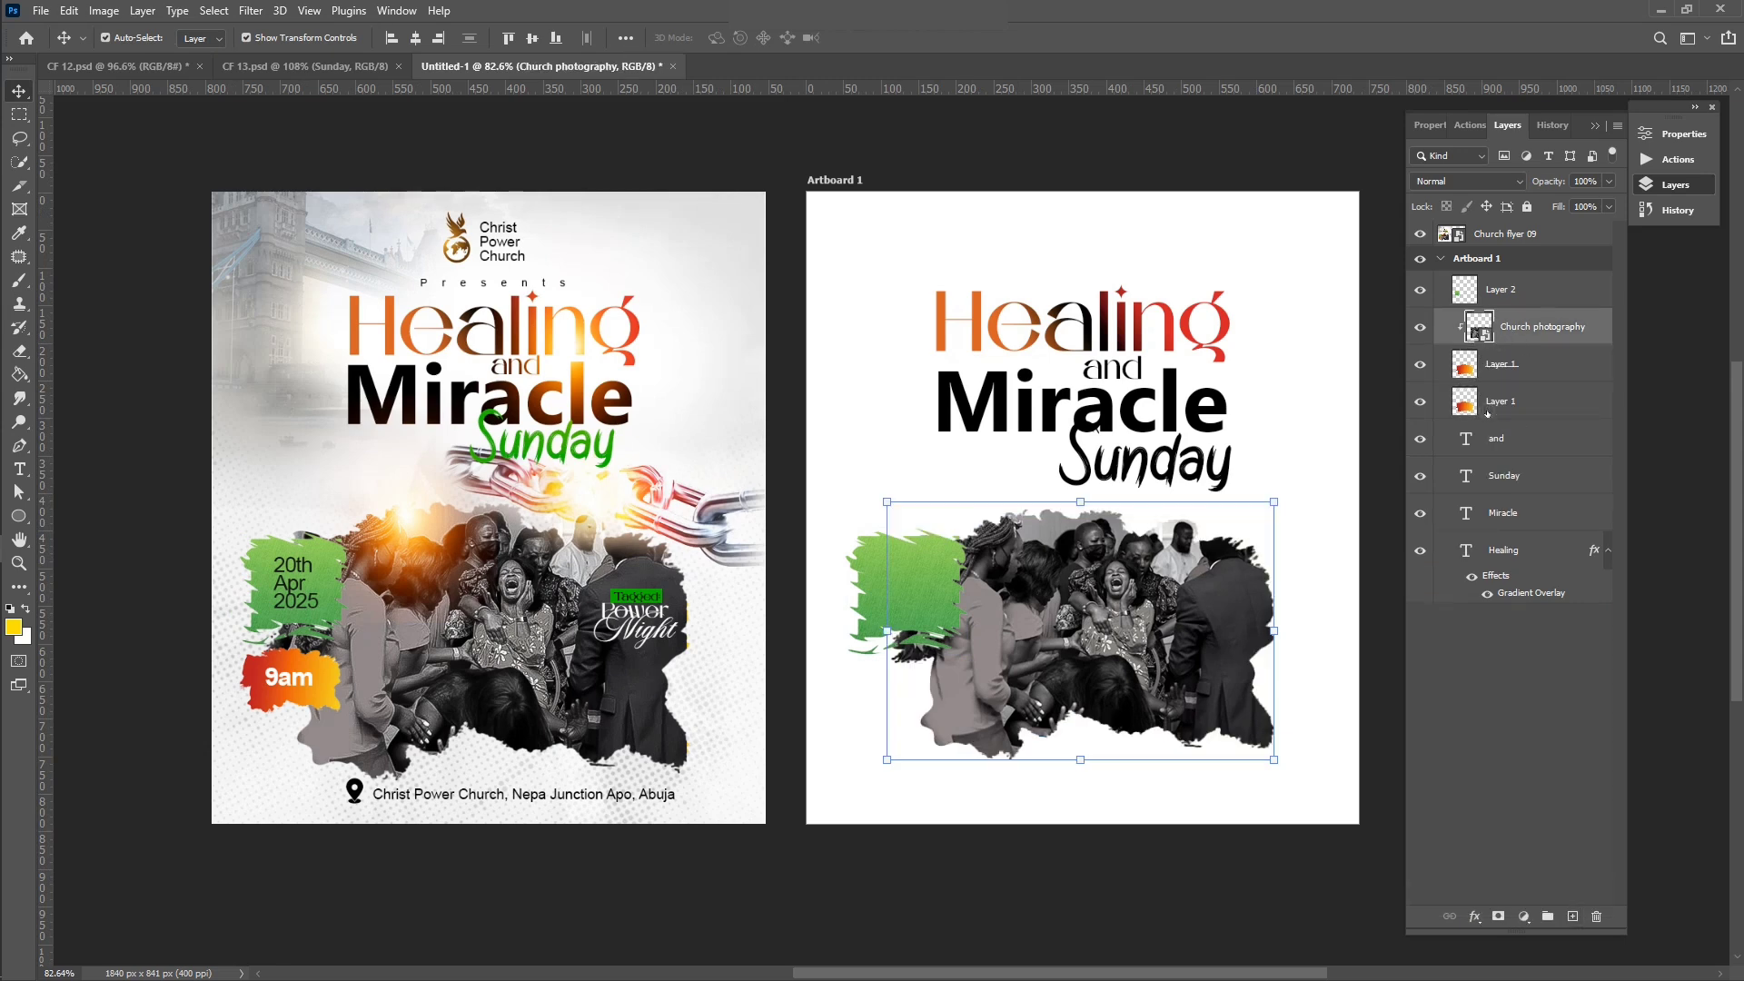
Step: Move the spare orange brush layer above the church photo, scale it to about 25.39% and place it just below the green brush
{"action": "left_click_drag", "start_coordinate": [1489, 405], "coordinate": [1492, 308]}
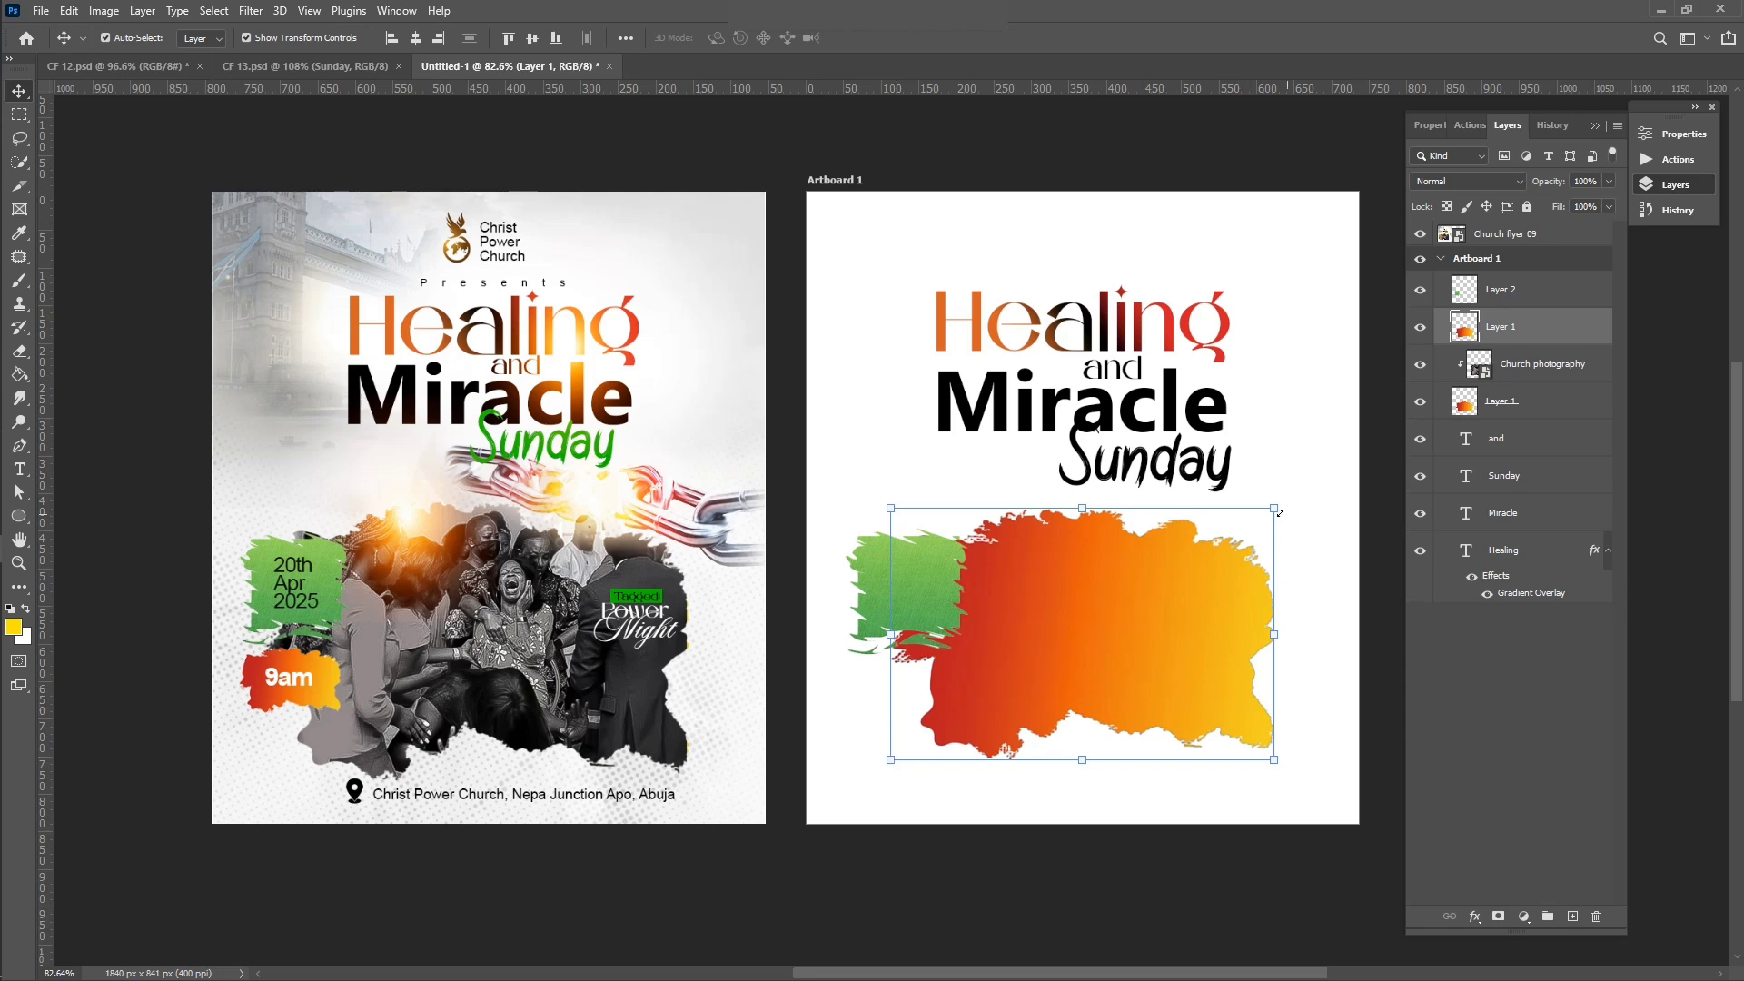
{"action": "left_click_drag", "start_coordinate": [1276, 511], "coordinate": [936, 677]}
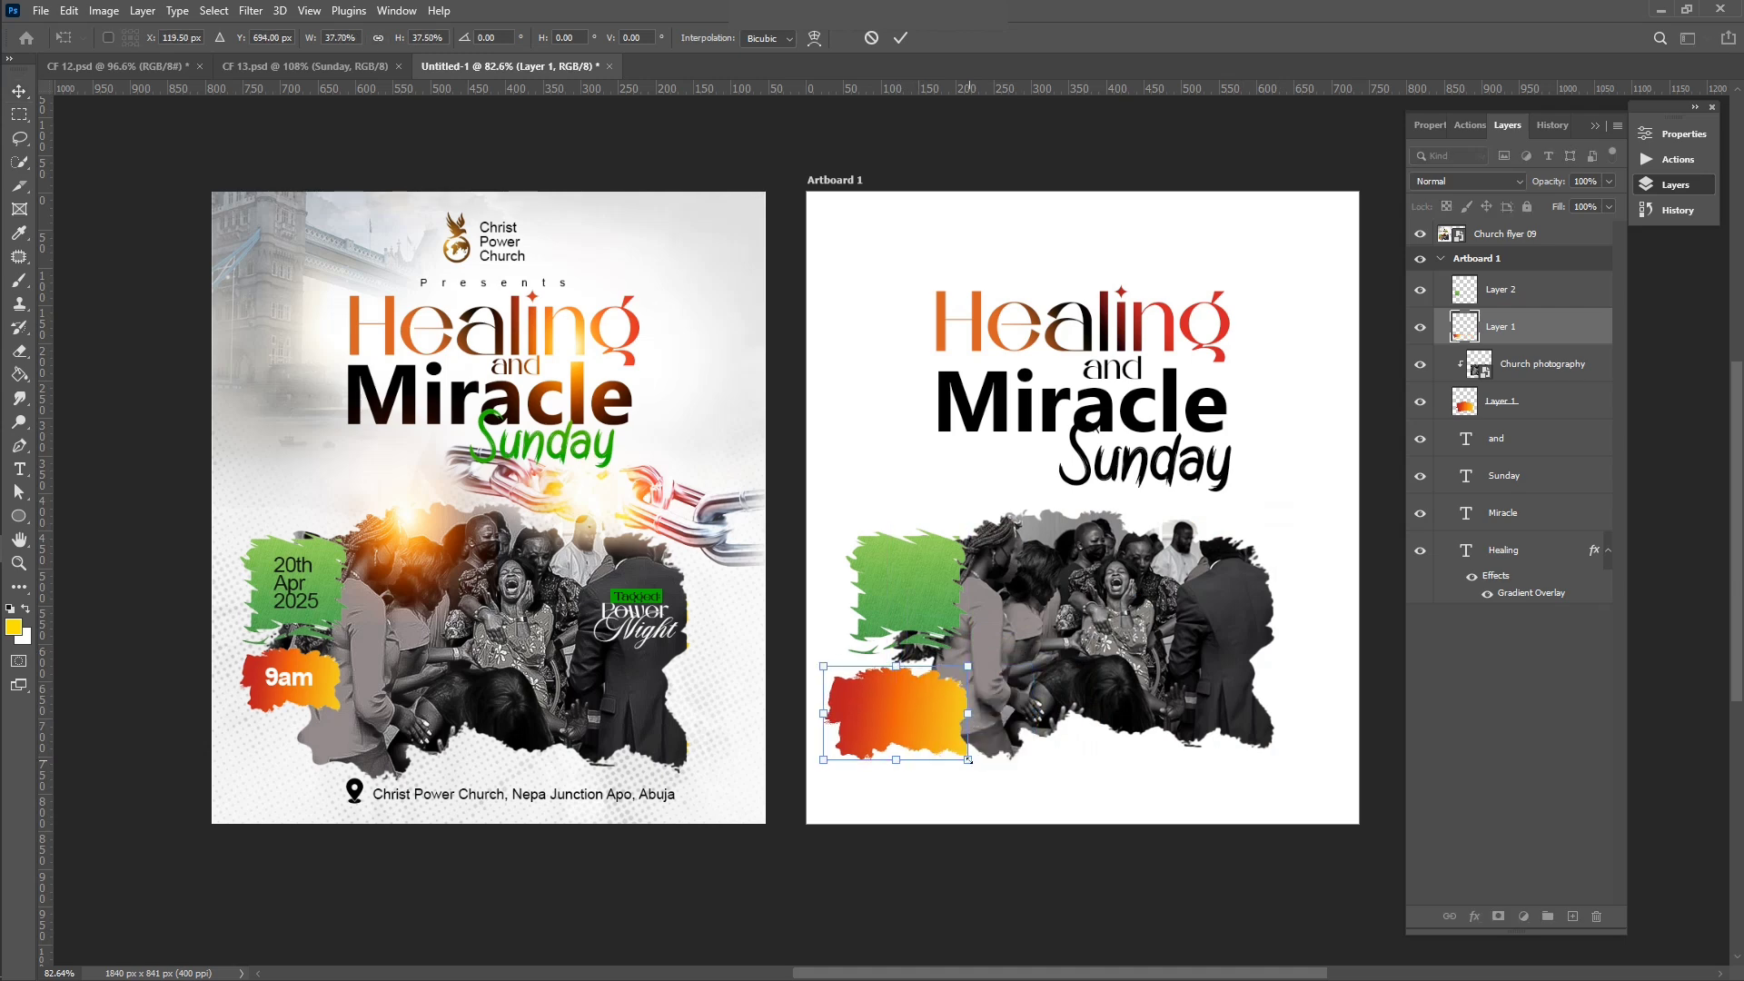
{"action": "left_click_drag", "start_coordinate": [968, 759], "coordinate": [881, 697]}
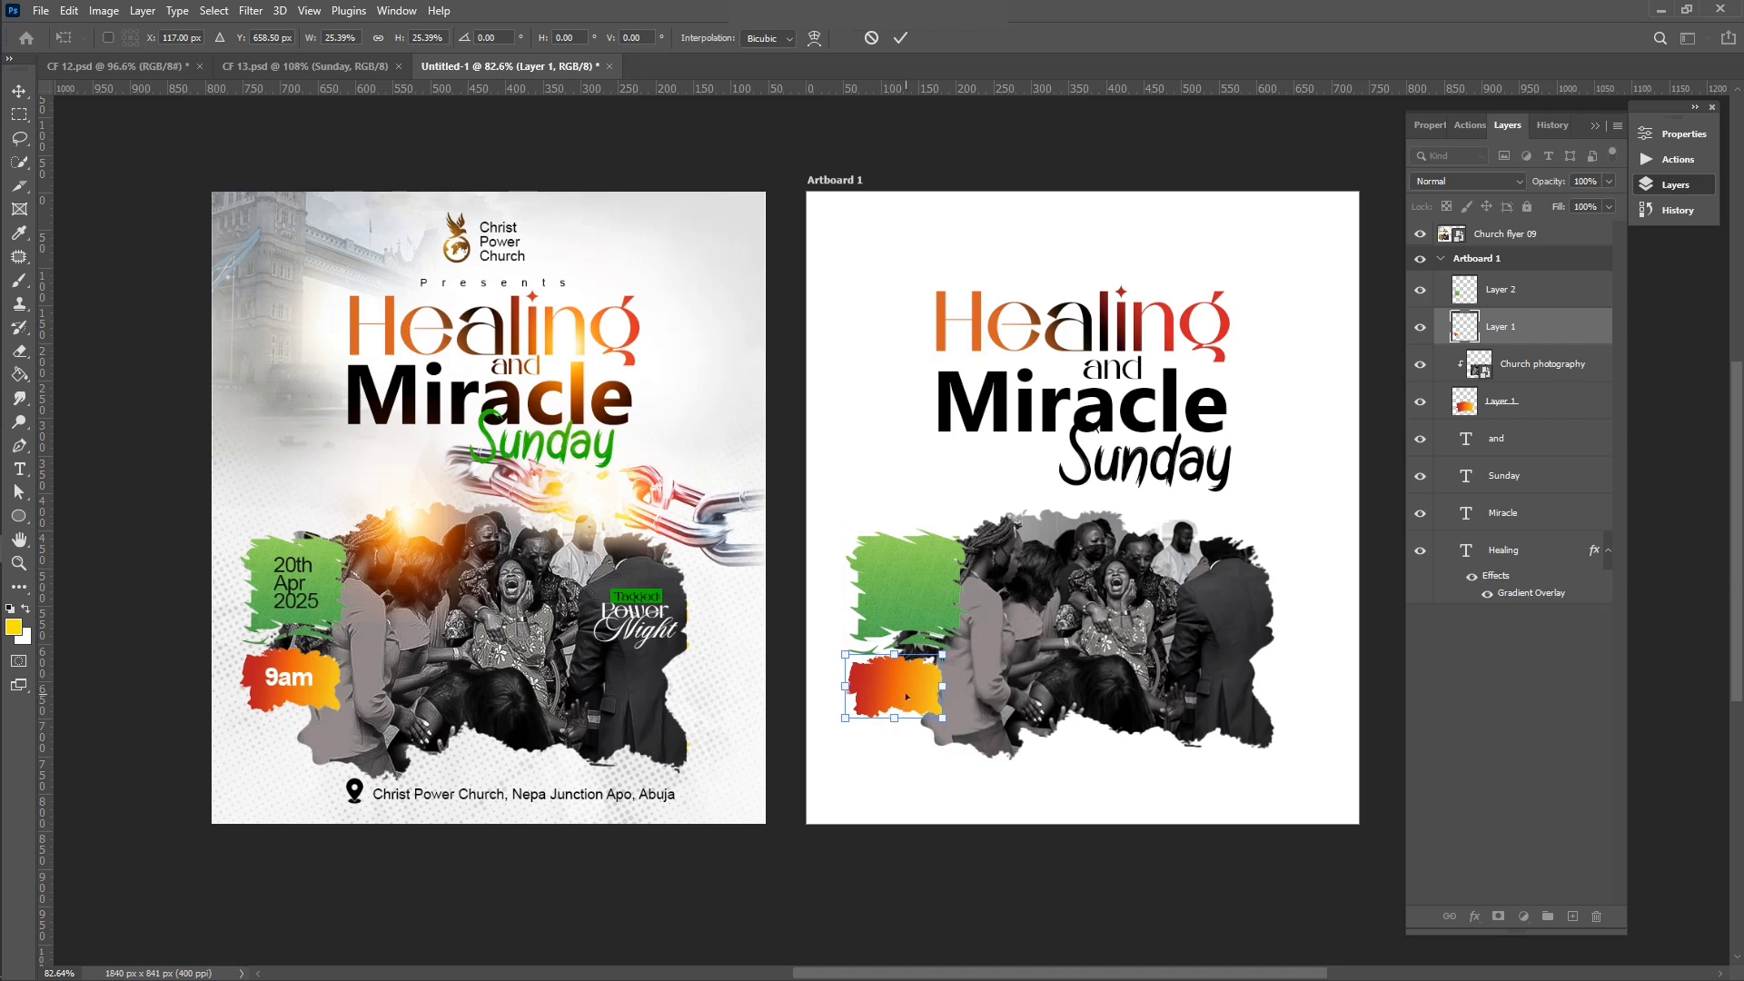
{"action": "key", "text": "Return"}
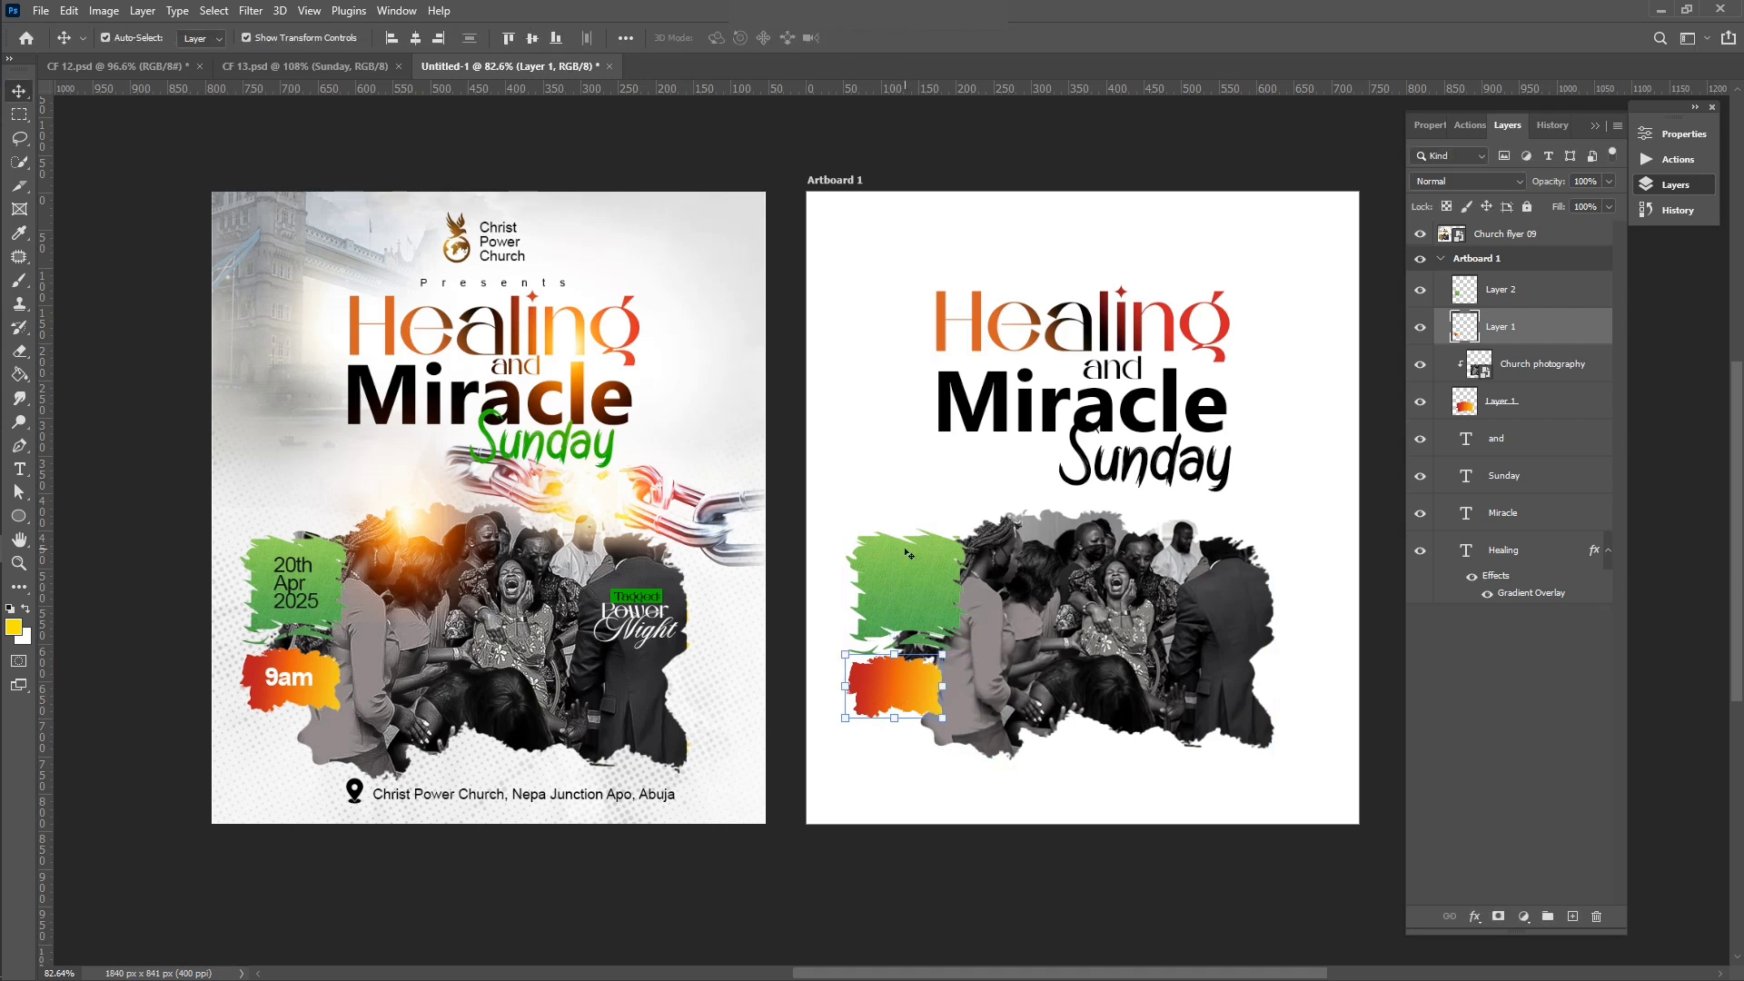
Step: Shrink the green brush shape to about 91.46% by 91.72% and shift it left above the small orange brush
{"action": "left_click", "coordinate": [904, 548]}
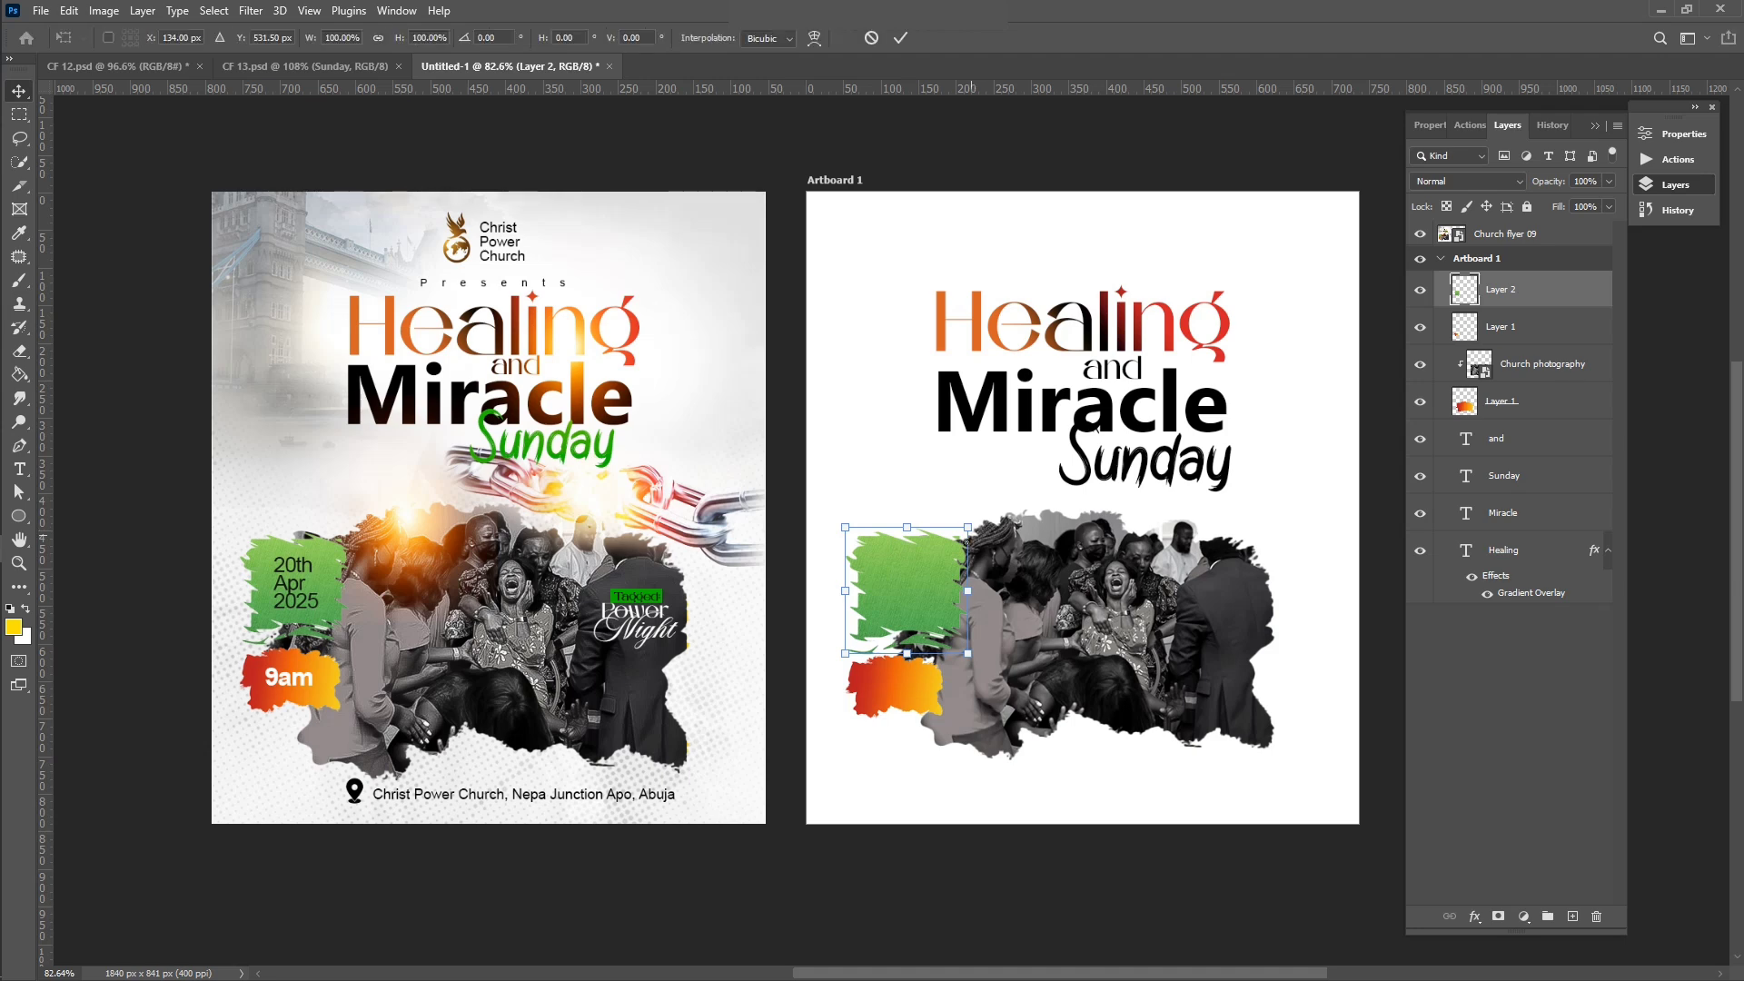
{"action": "left_click_drag", "start_coordinate": [969, 527], "coordinate": [921, 594]}
{"action": "key", "text": "shift+Left"}
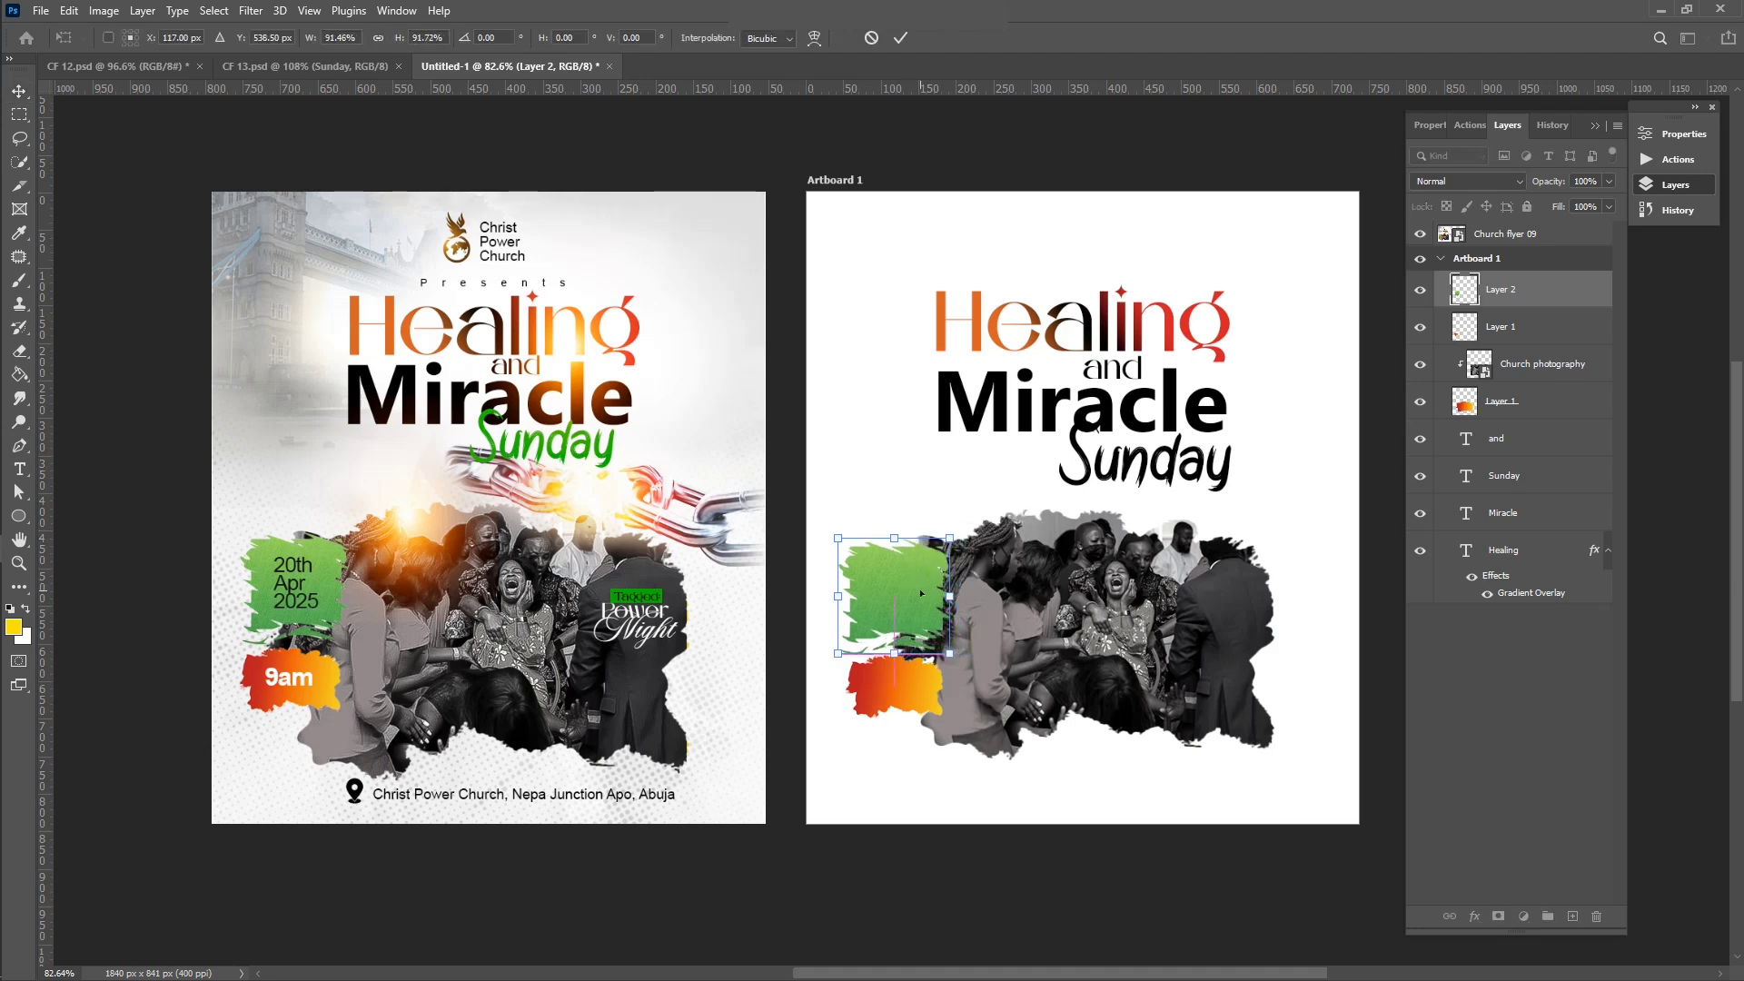
{"action": "key", "text": "Return"}
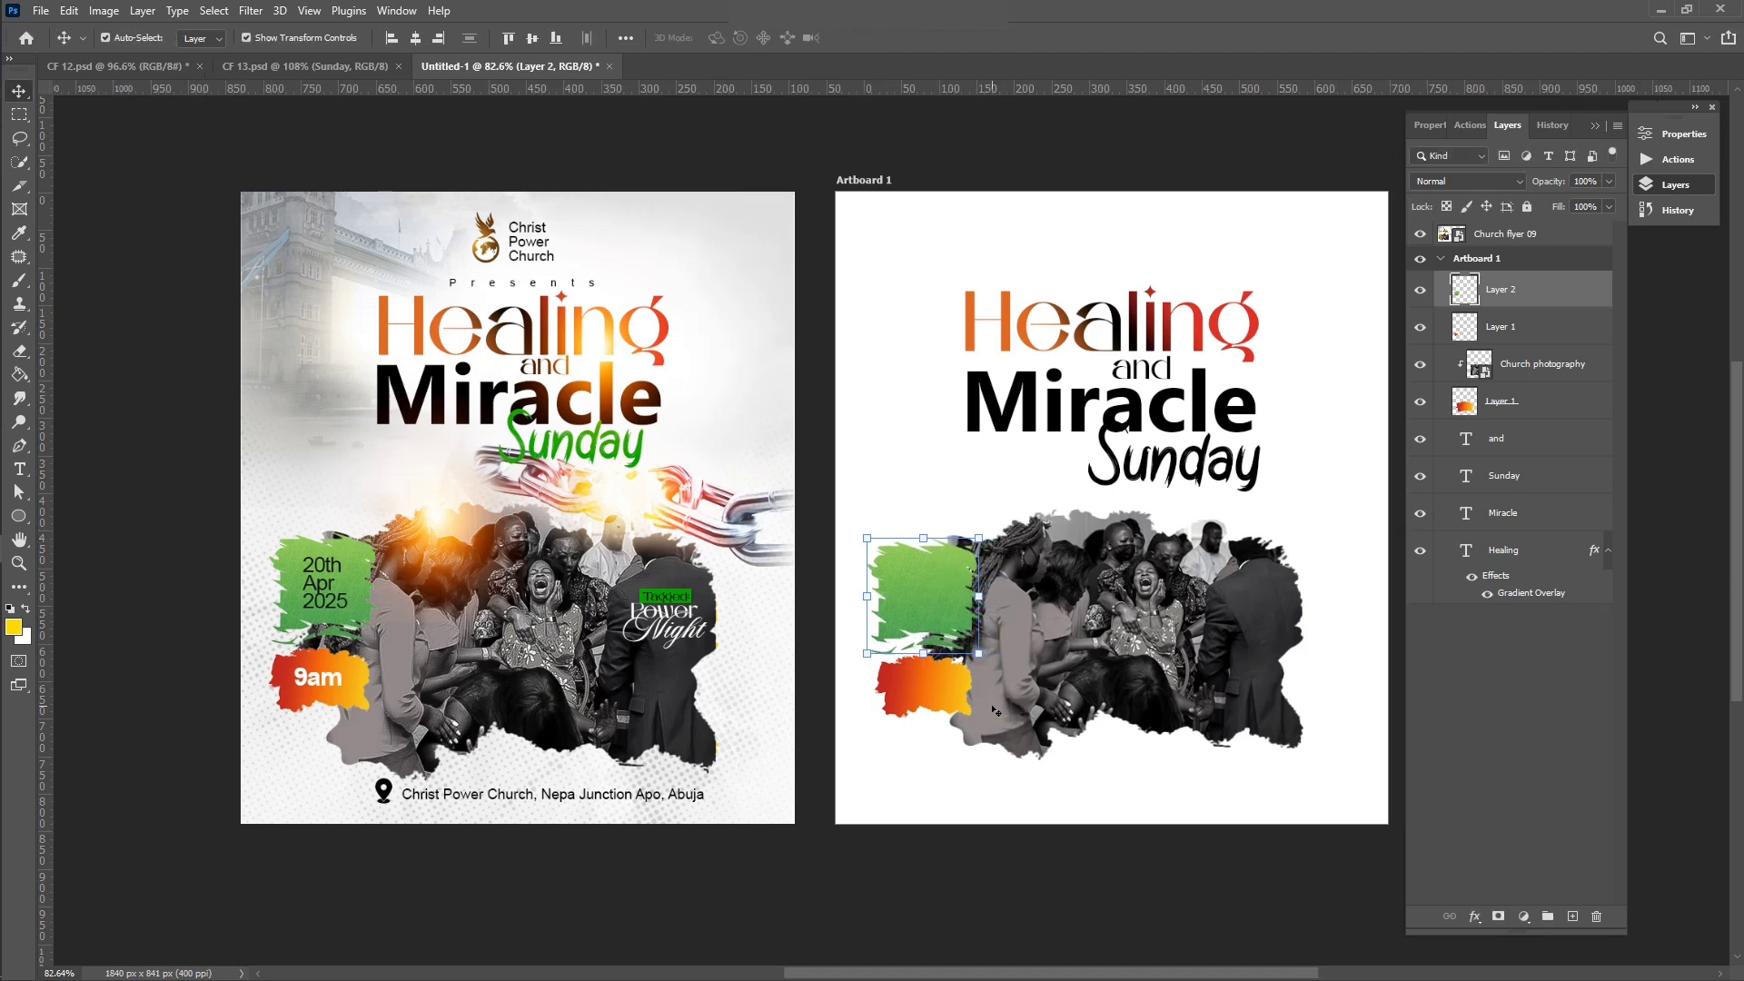
{"action": "scroll", "coordinate": [1273, 599], "scroll_direction": "right", "scroll_amount": 2}
{"action": "left_click", "coordinate": [1381, 561]}
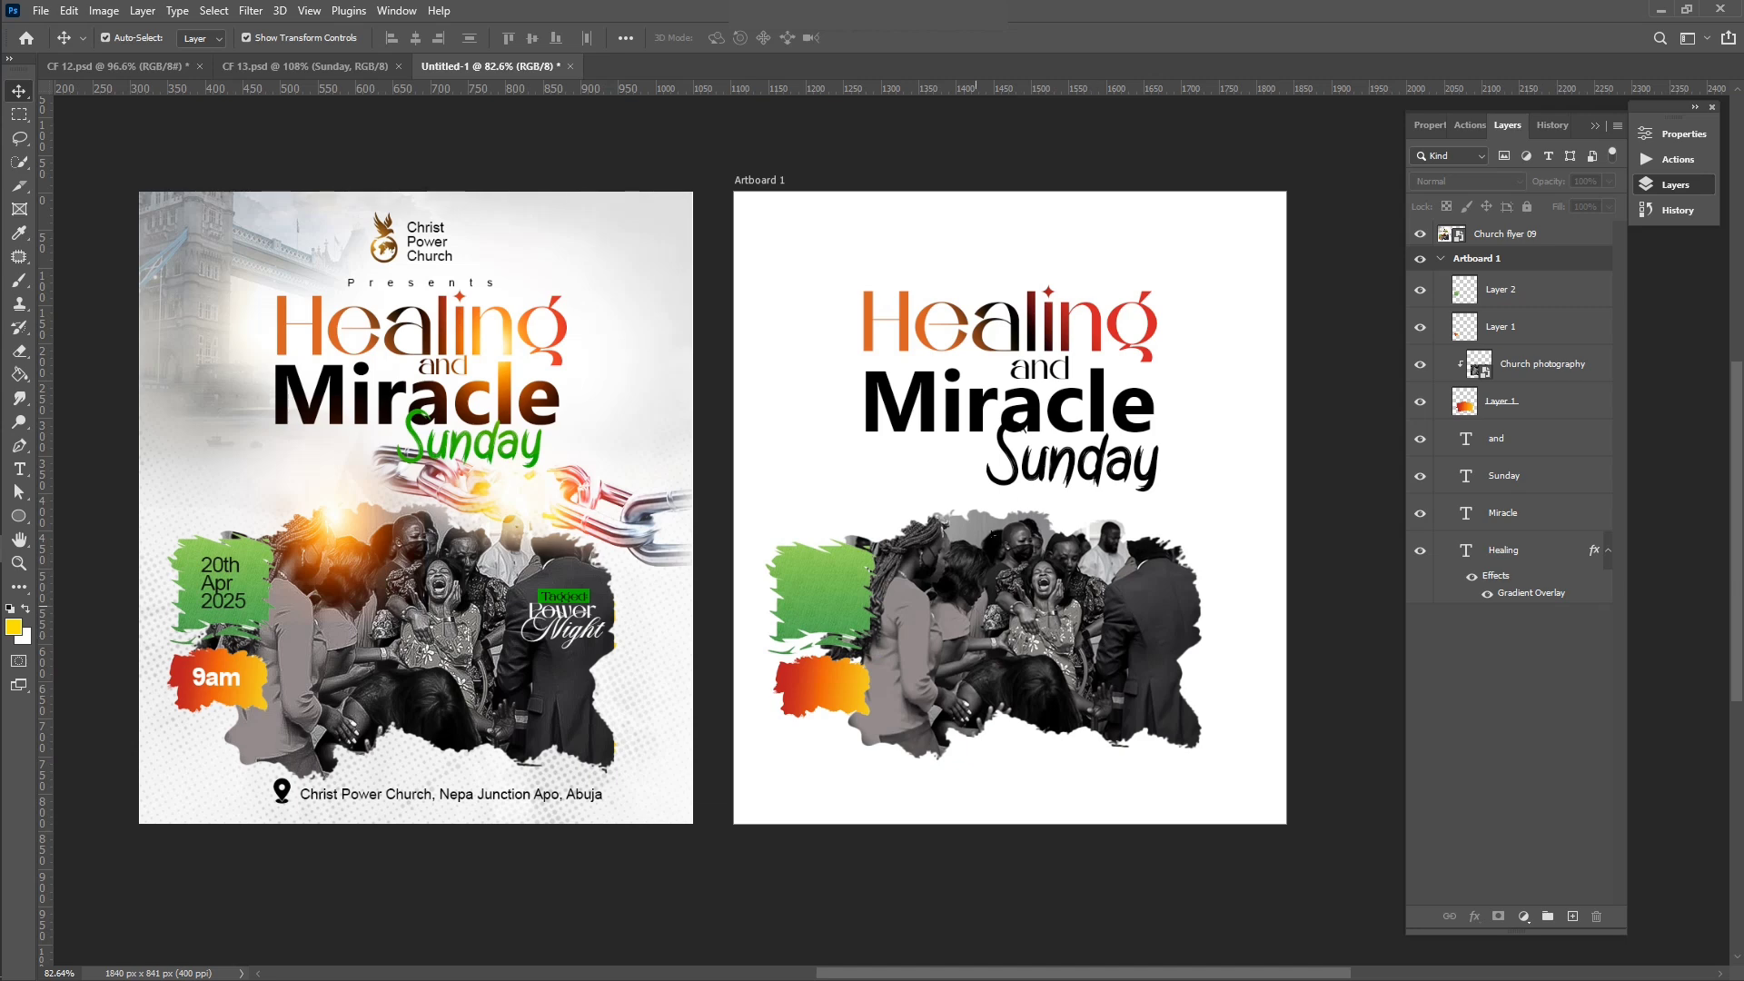
Step: Recolour the word "Sunday" by sampling the green brush shape and picking a more saturated green
{"action": "scroll", "coordinate": [880, 492], "scroll_direction": "up", "scroll_amount": 1}
{"action": "left_click", "coordinate": [1123, 452]}
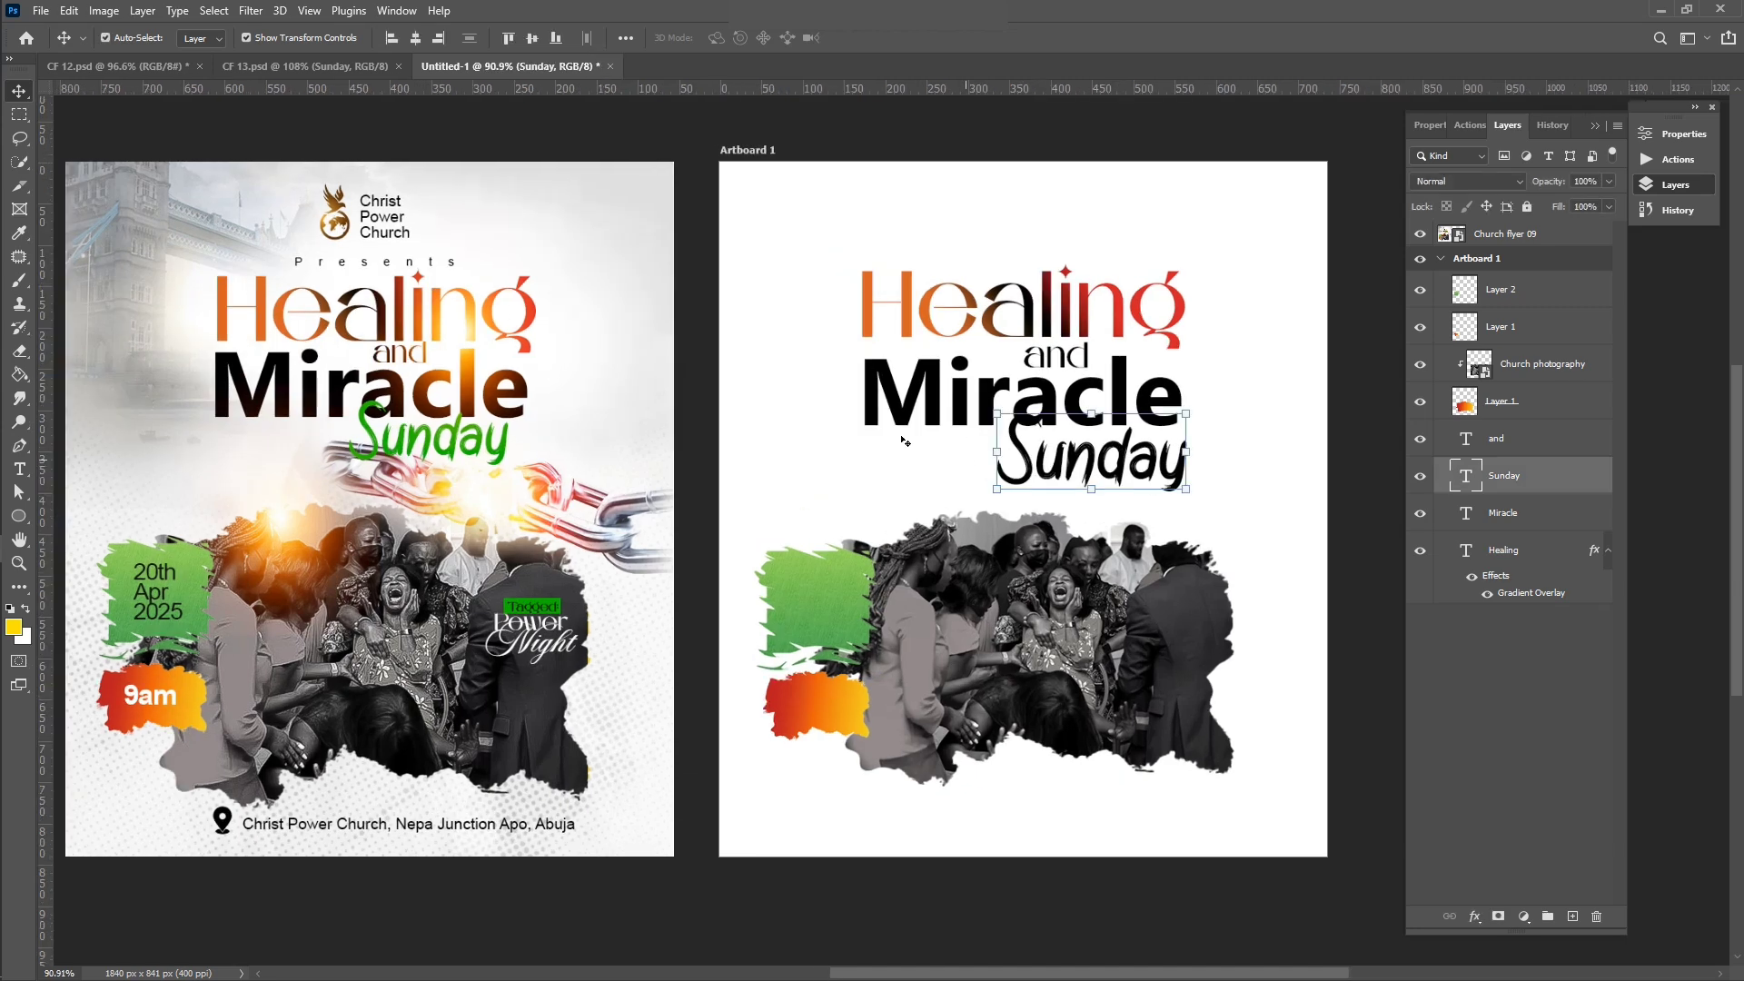
{"action": "key", "text": "t"}
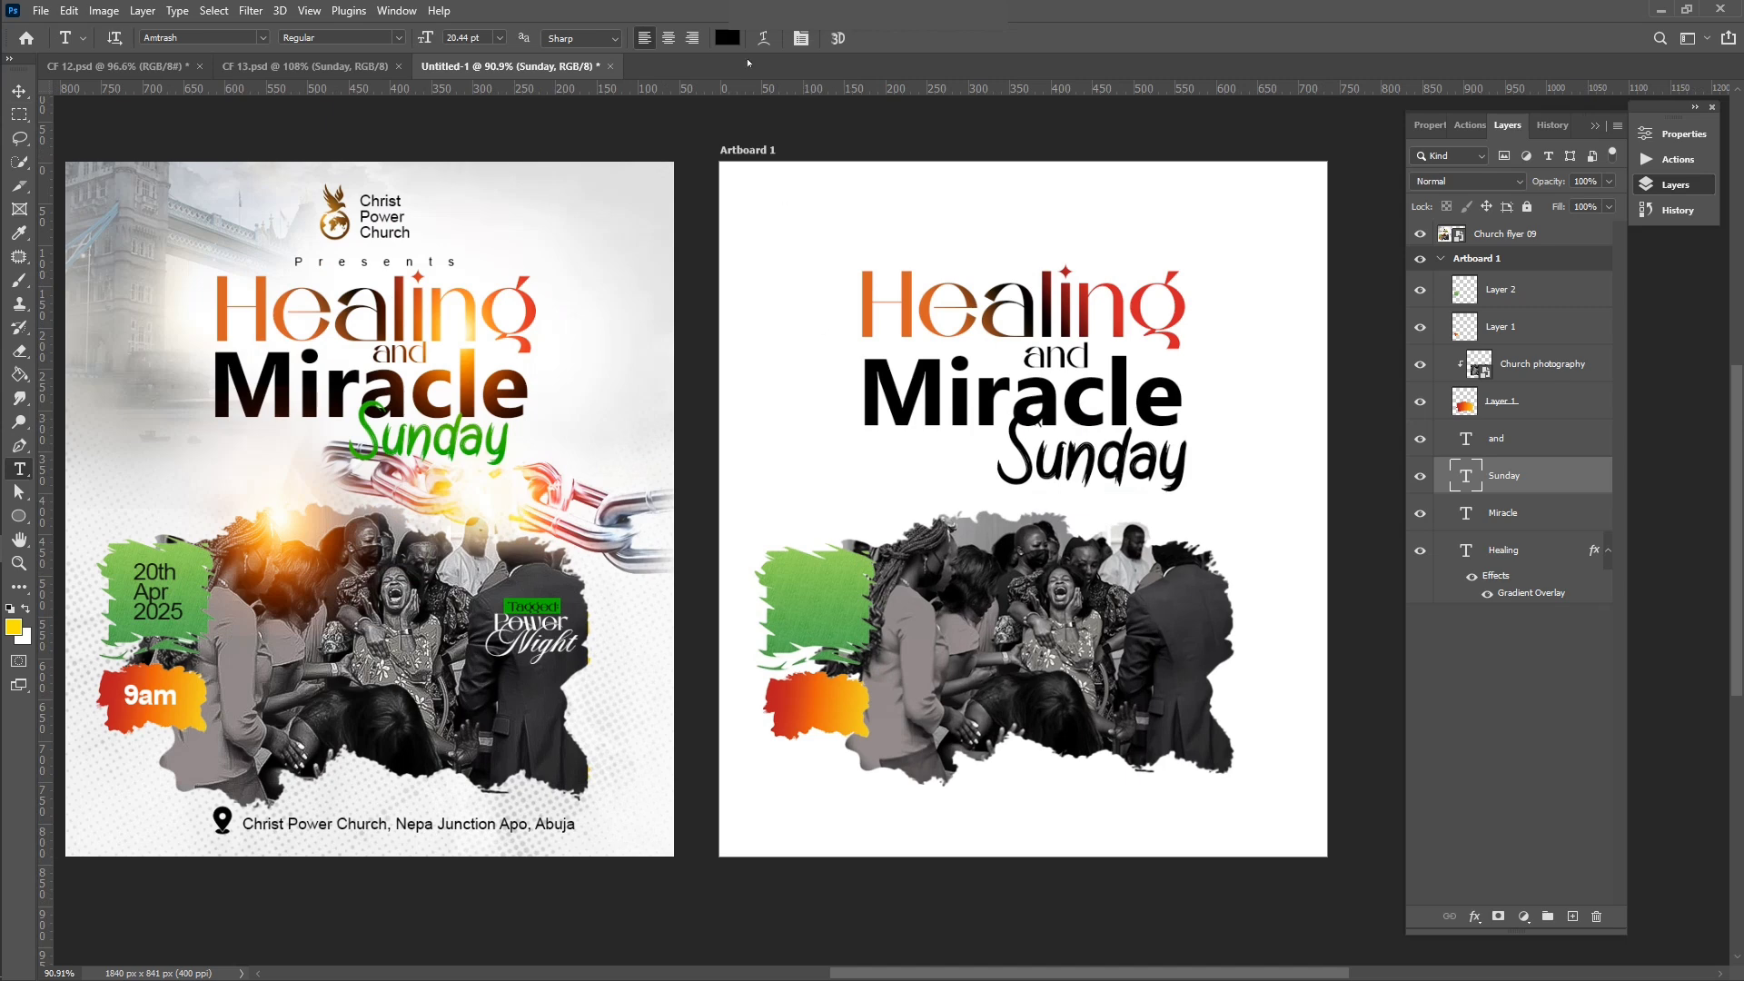
{"action": "left_click", "coordinate": [722, 36]}
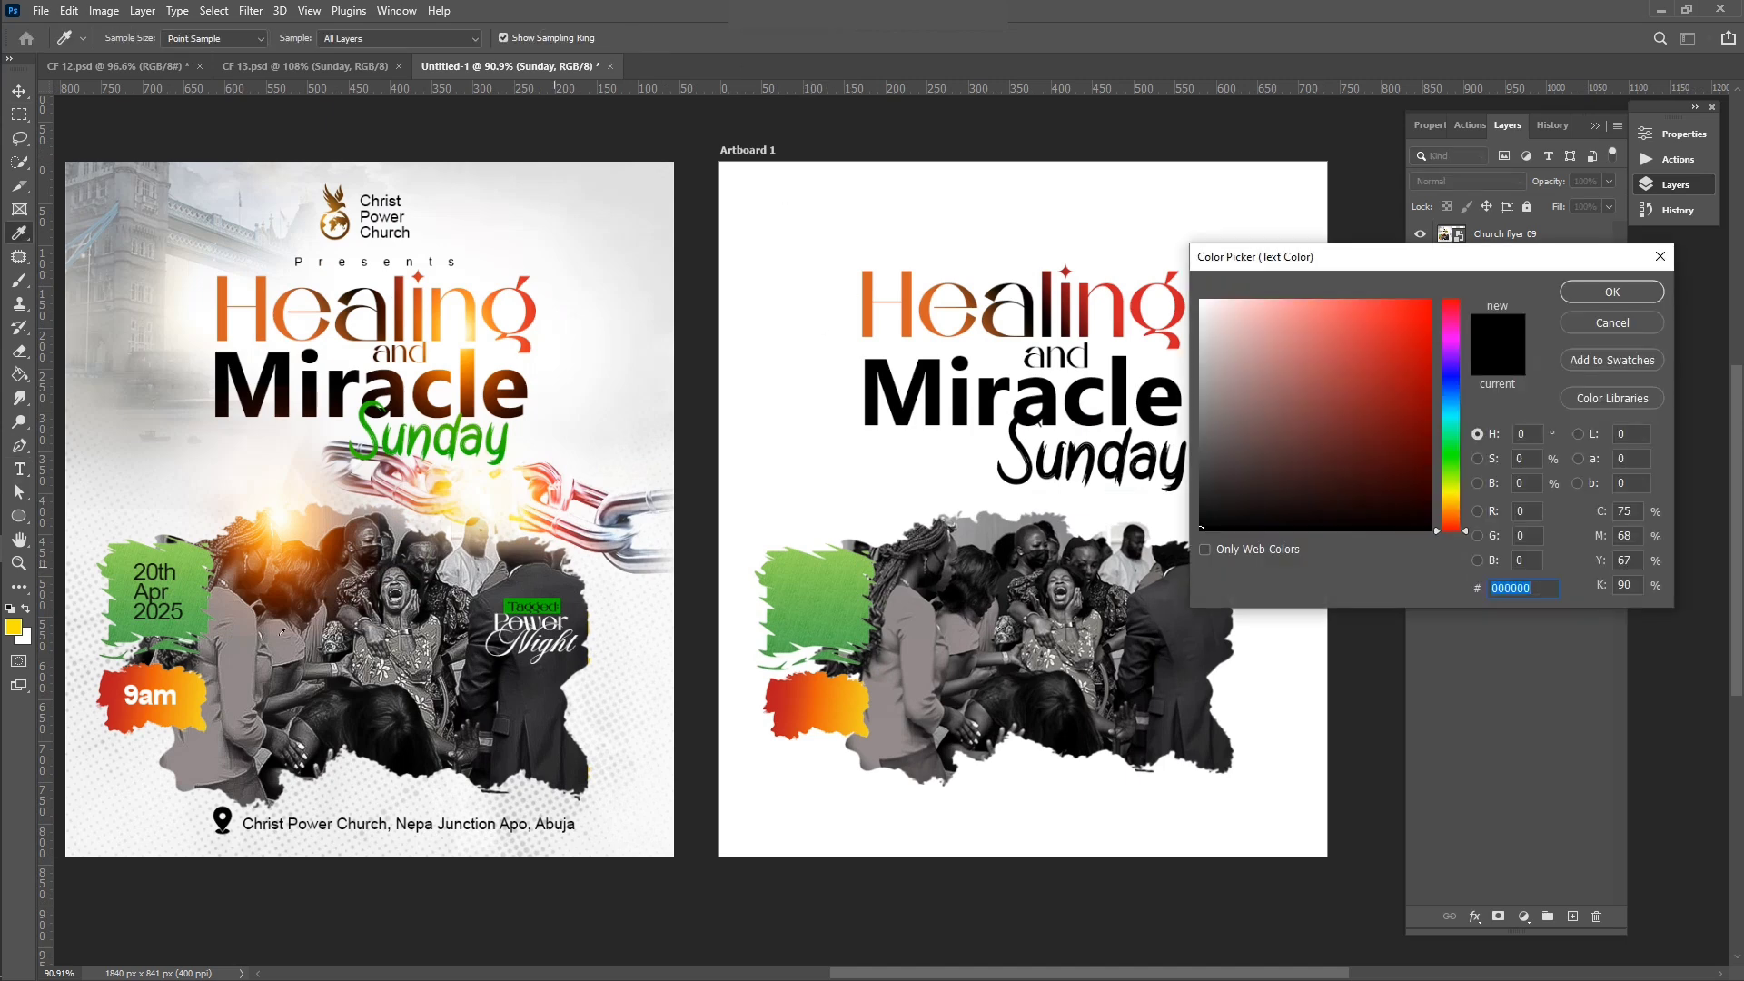
{"action": "left_click", "coordinate": [827, 591]}
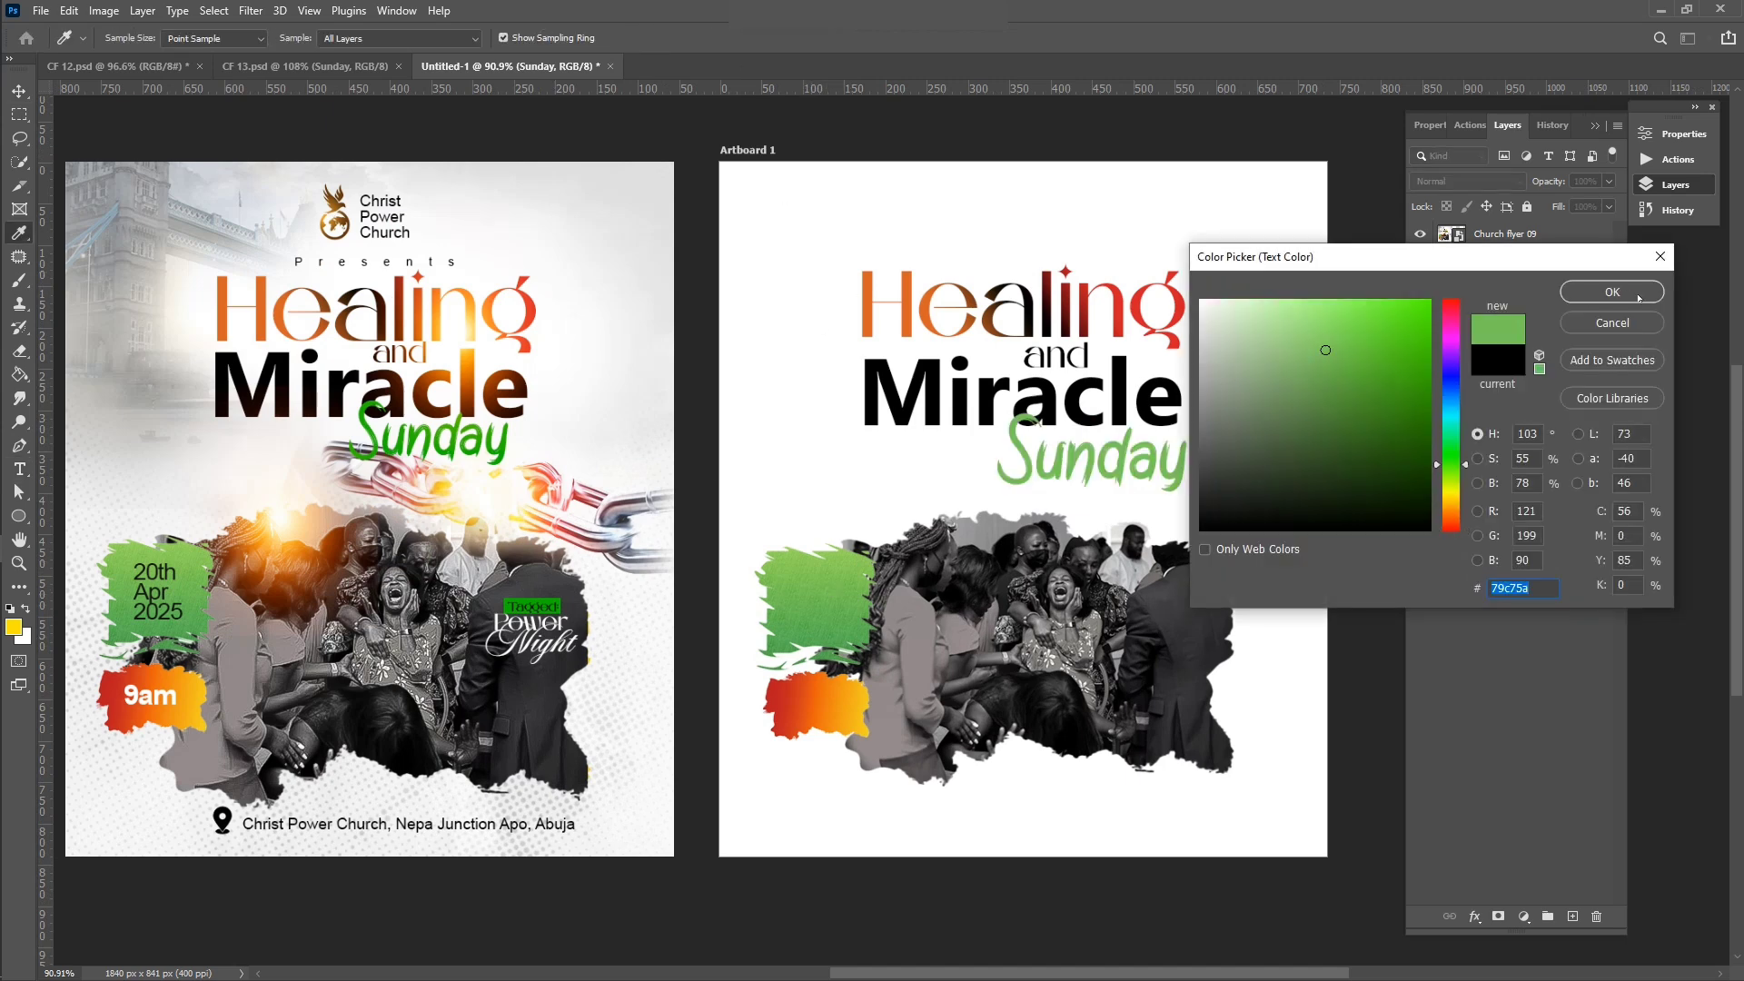
{"action": "left_click_drag", "start_coordinate": [1415, 350], "coordinate": [1412, 364]}
{"action": "left_click", "coordinate": [1586, 298]}
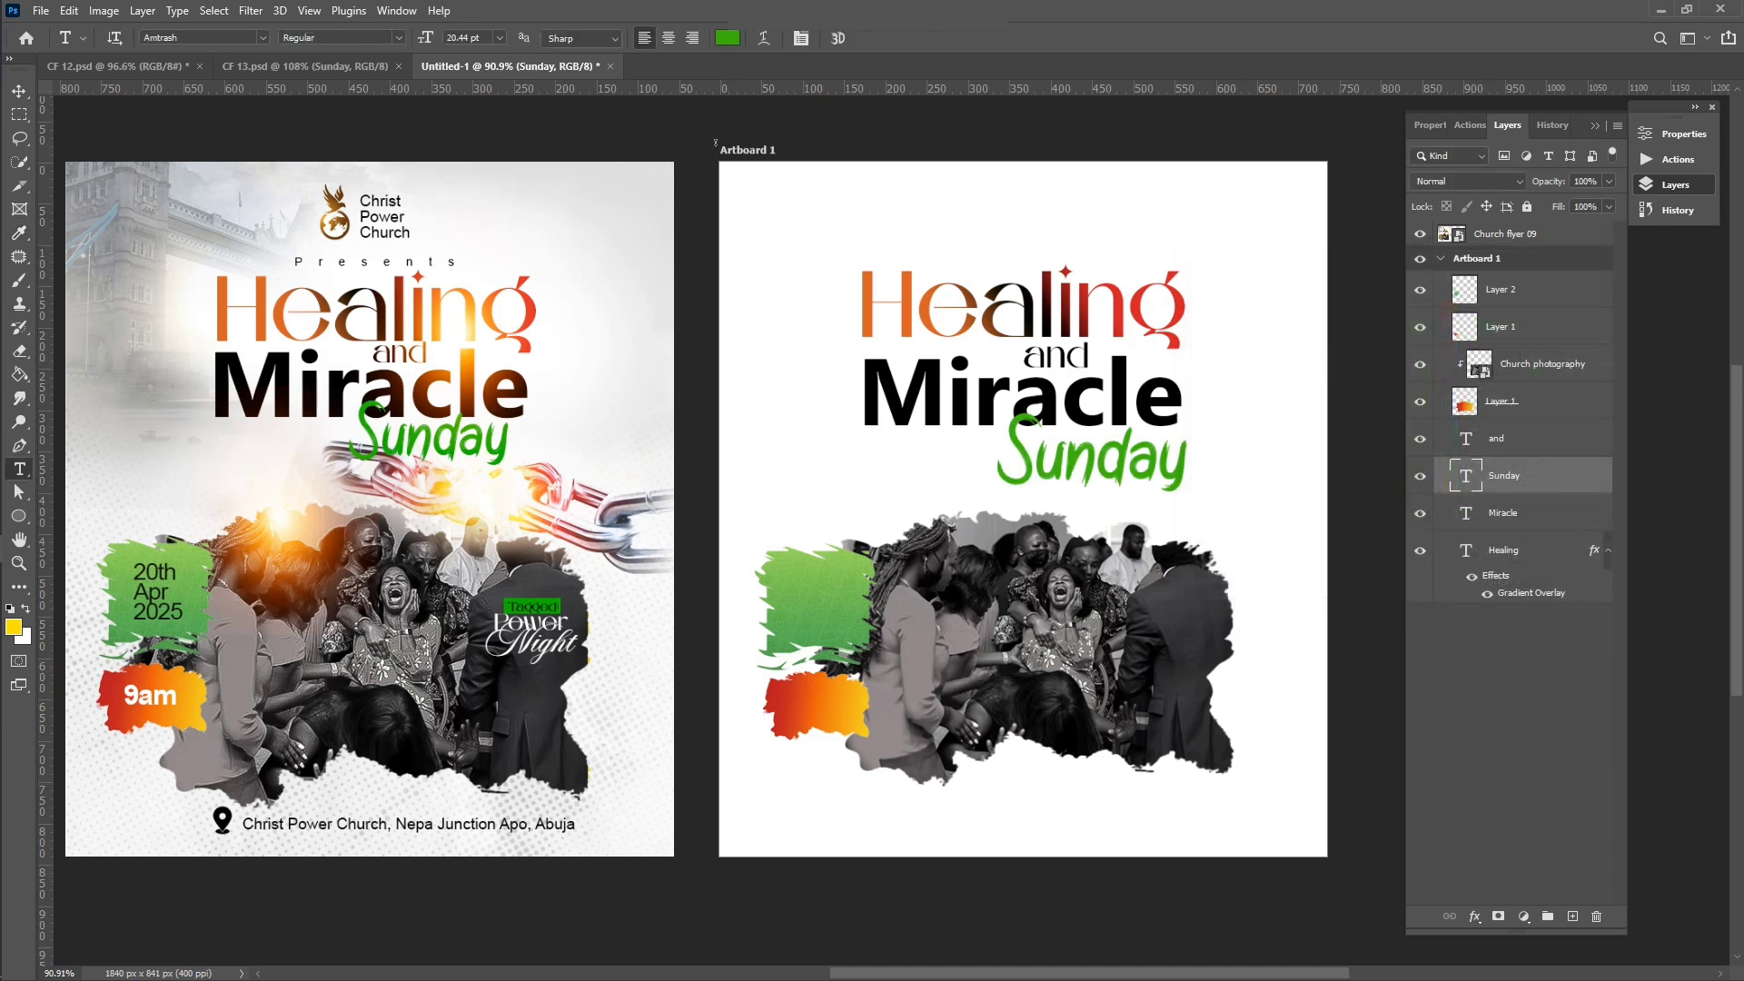
{"action": "left_click", "coordinate": [18, 90]}
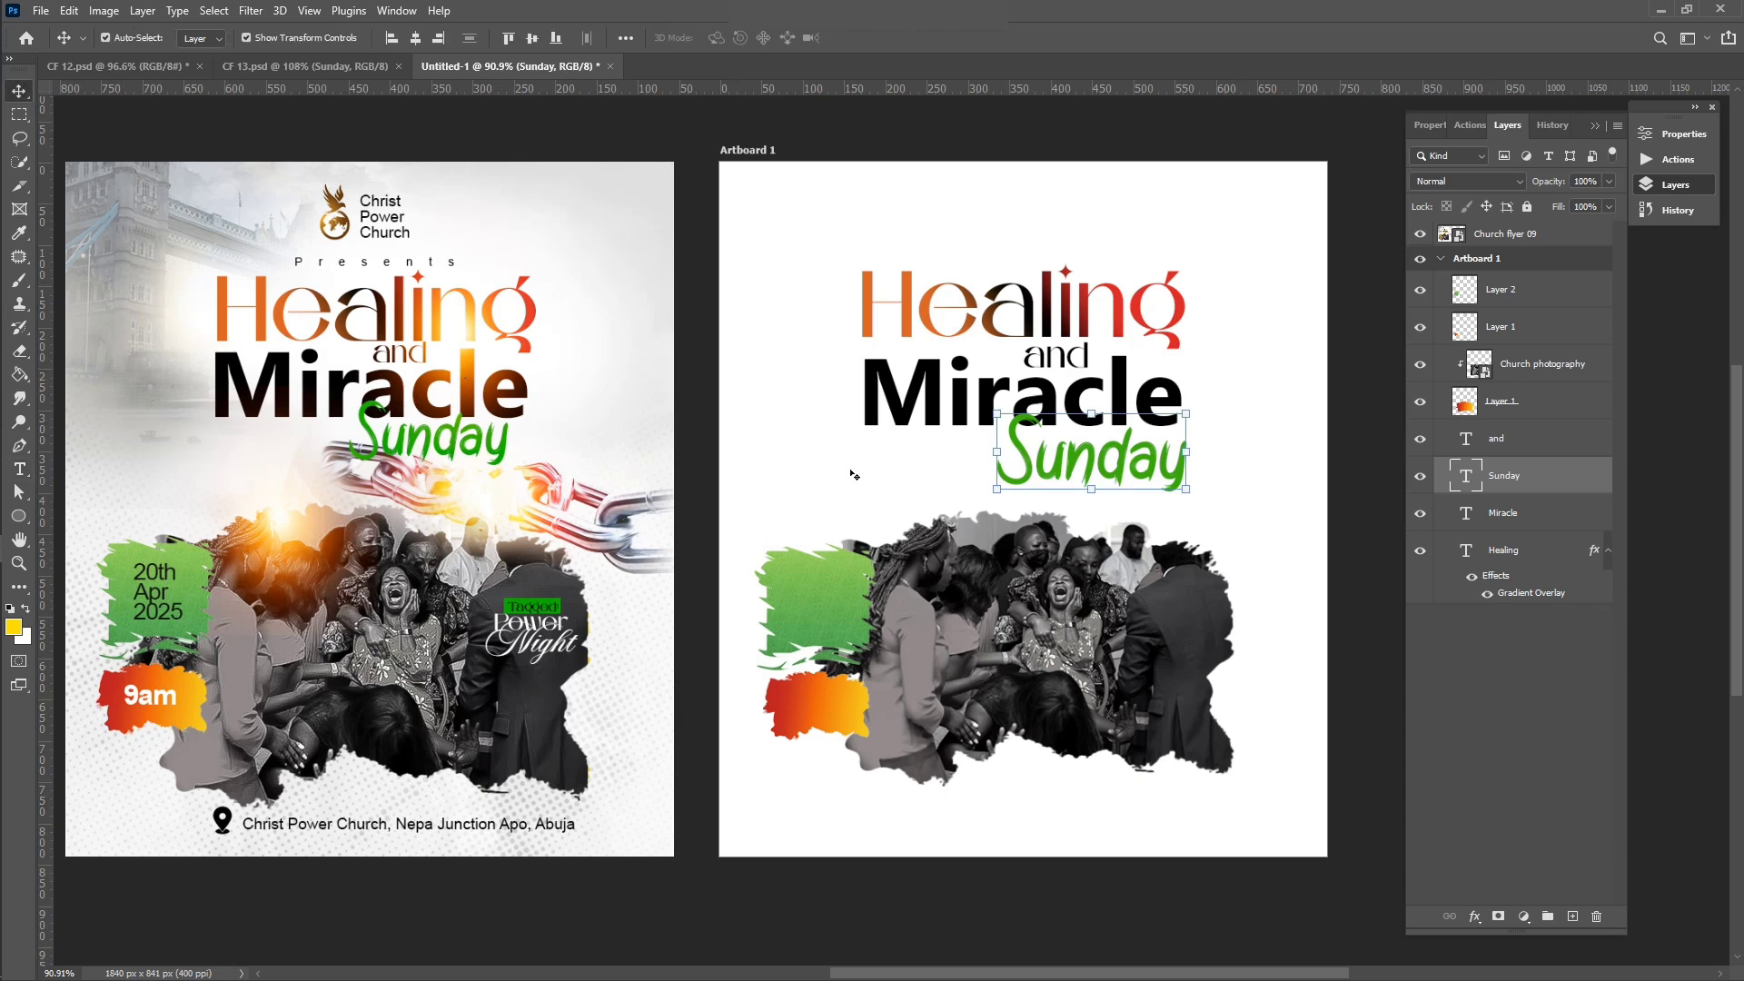
Step: Add the text "20th April 2025" on three lines in the empty area above the "Healing" heading on the new artboard
{"action": "left_click", "coordinate": [859, 204]}
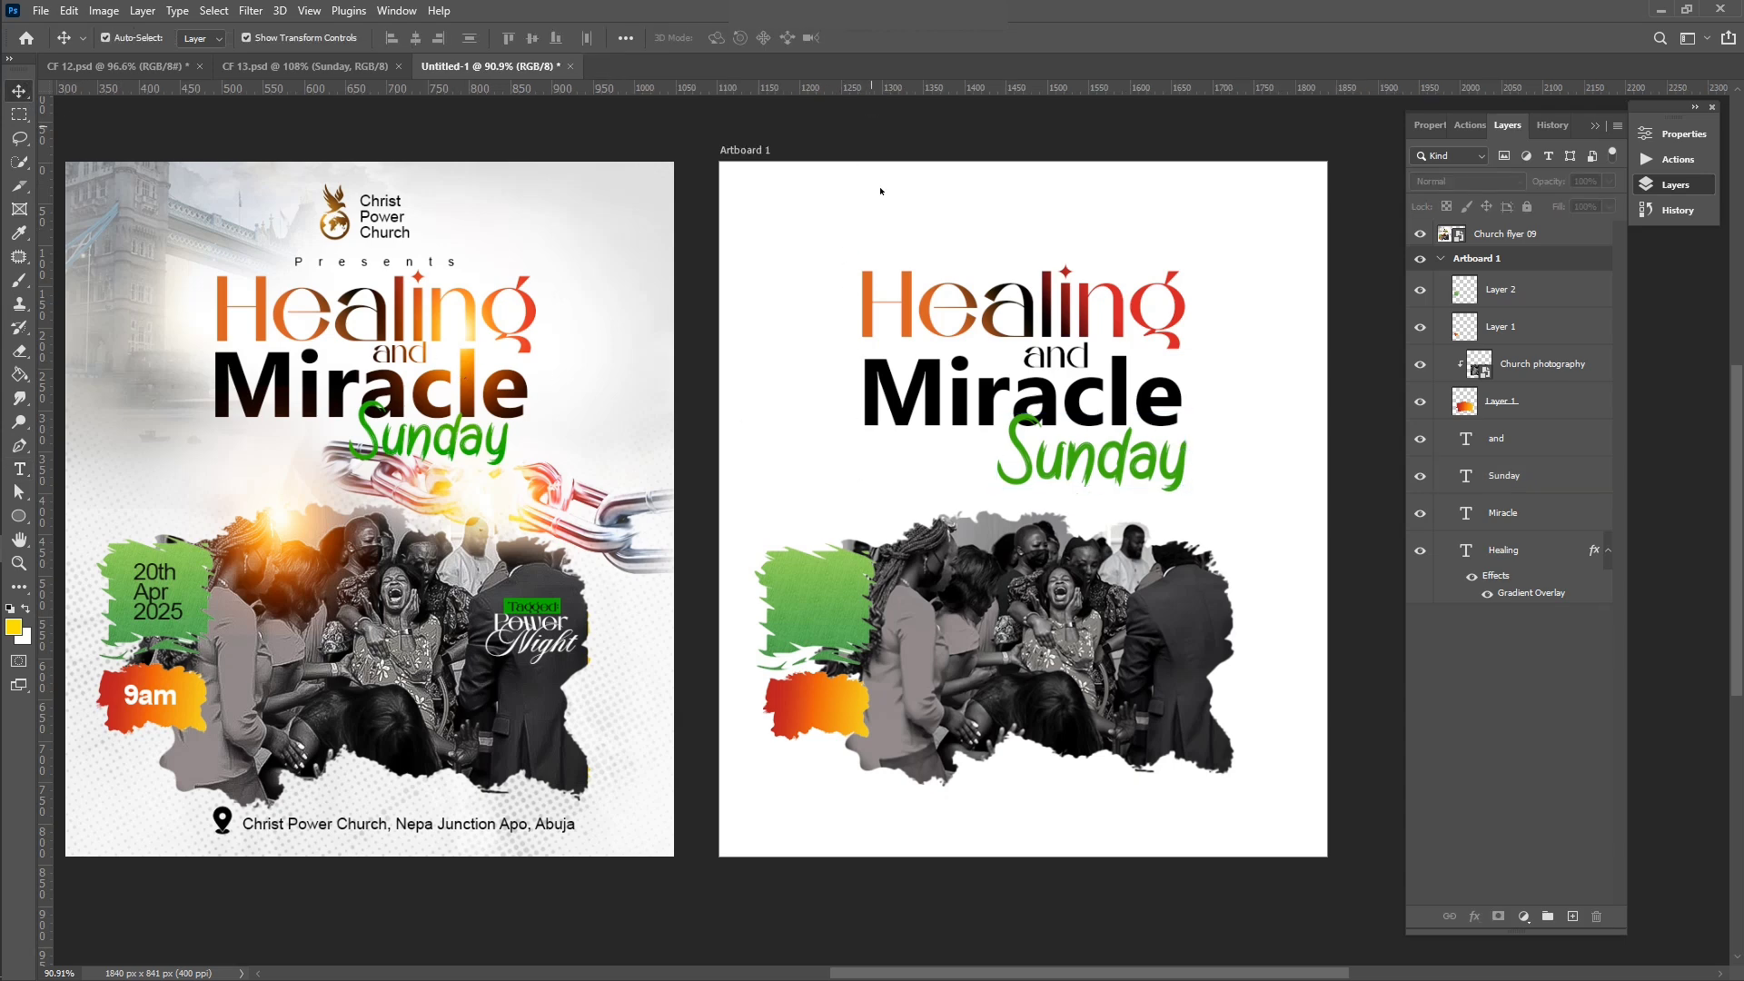
{"action": "key", "text": "t"}
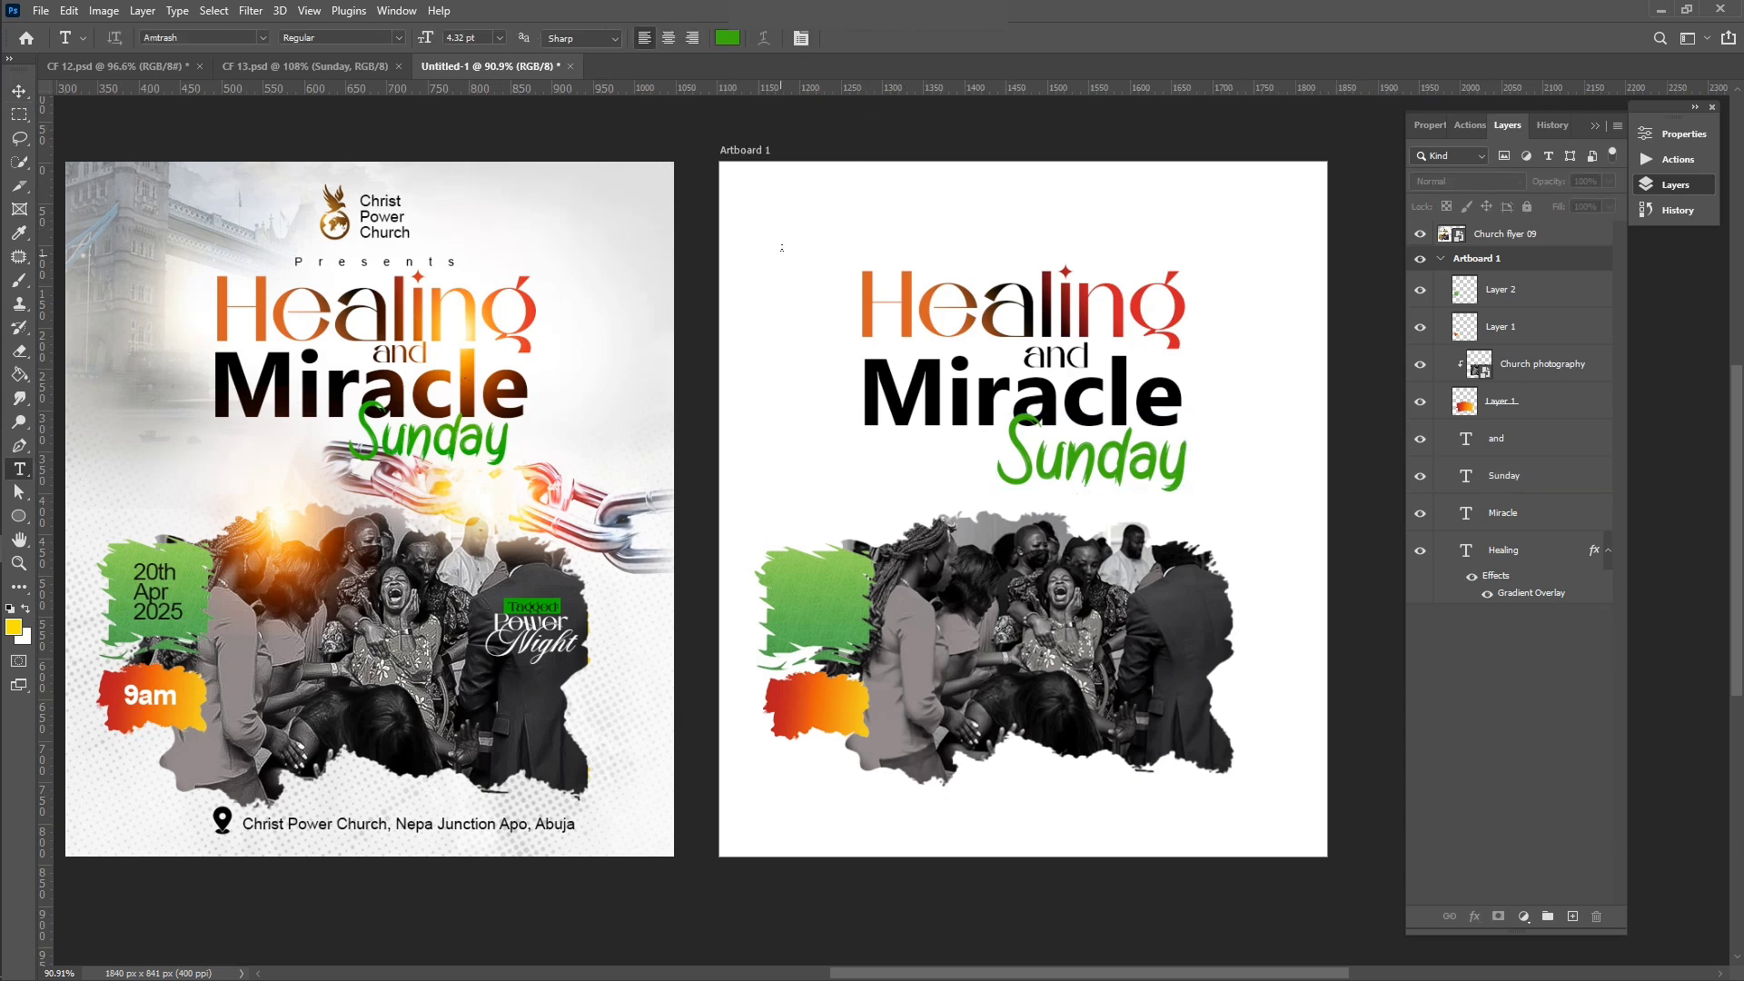
{"action": "left_click", "coordinate": [789, 240]}
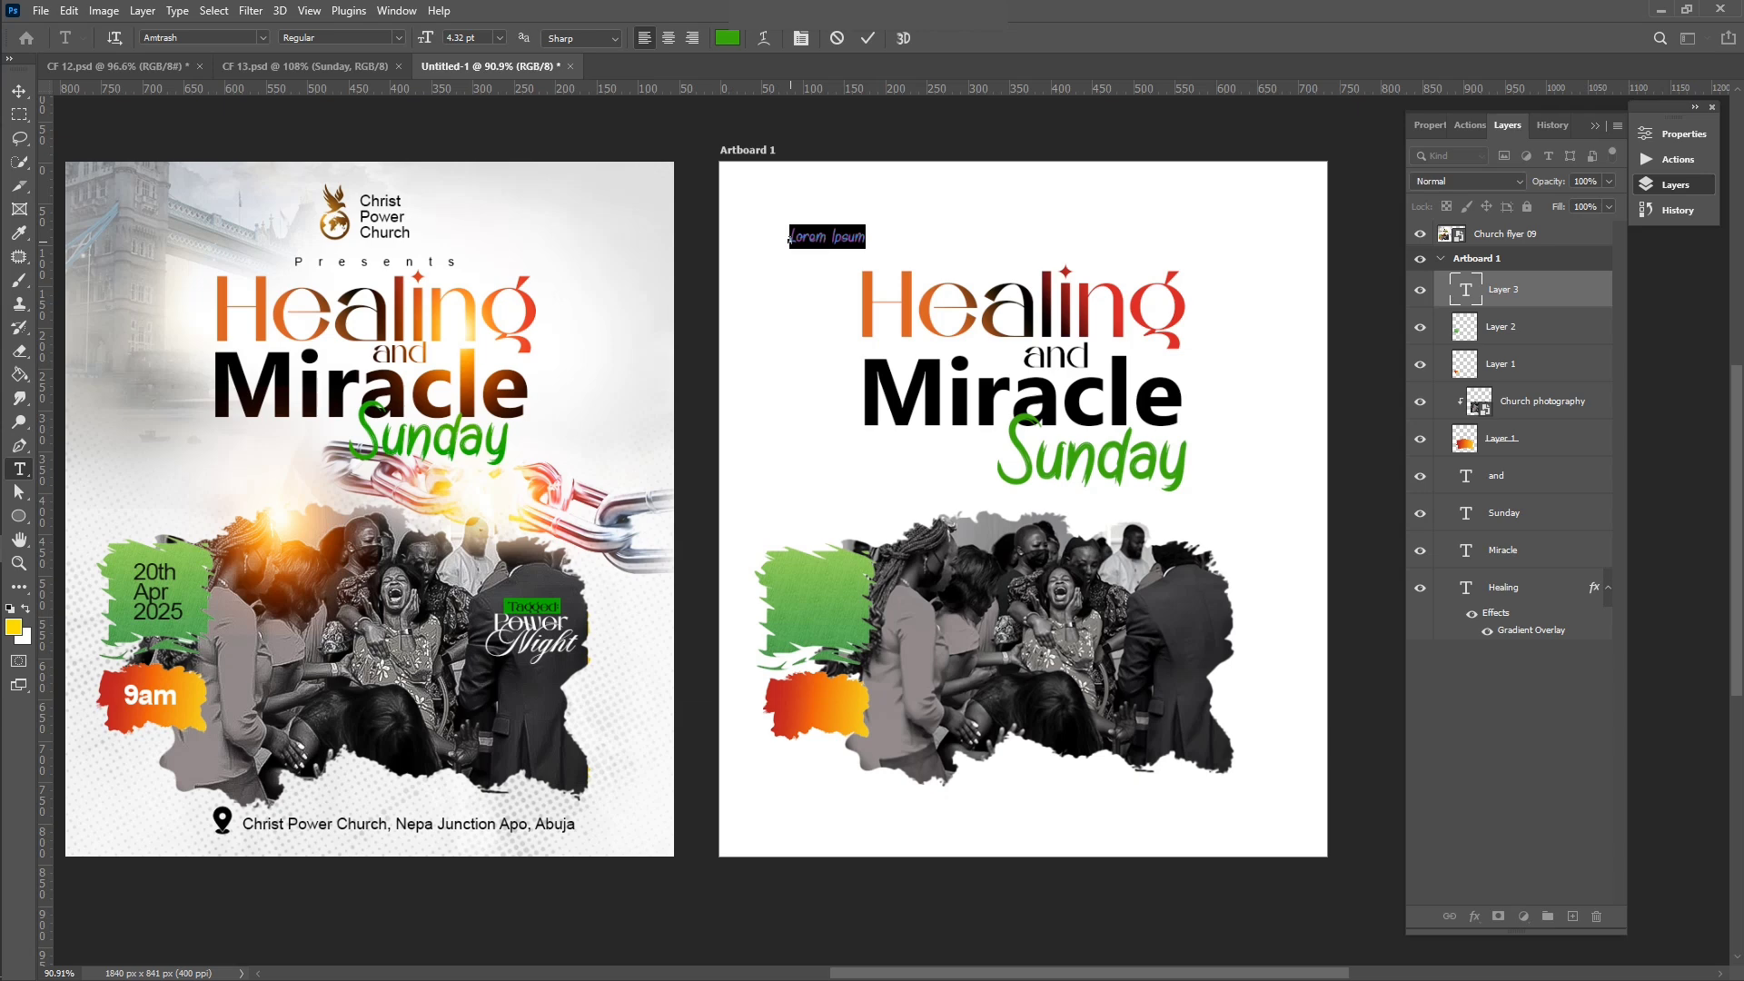
{"action": "key", "text": "BackSpace"}
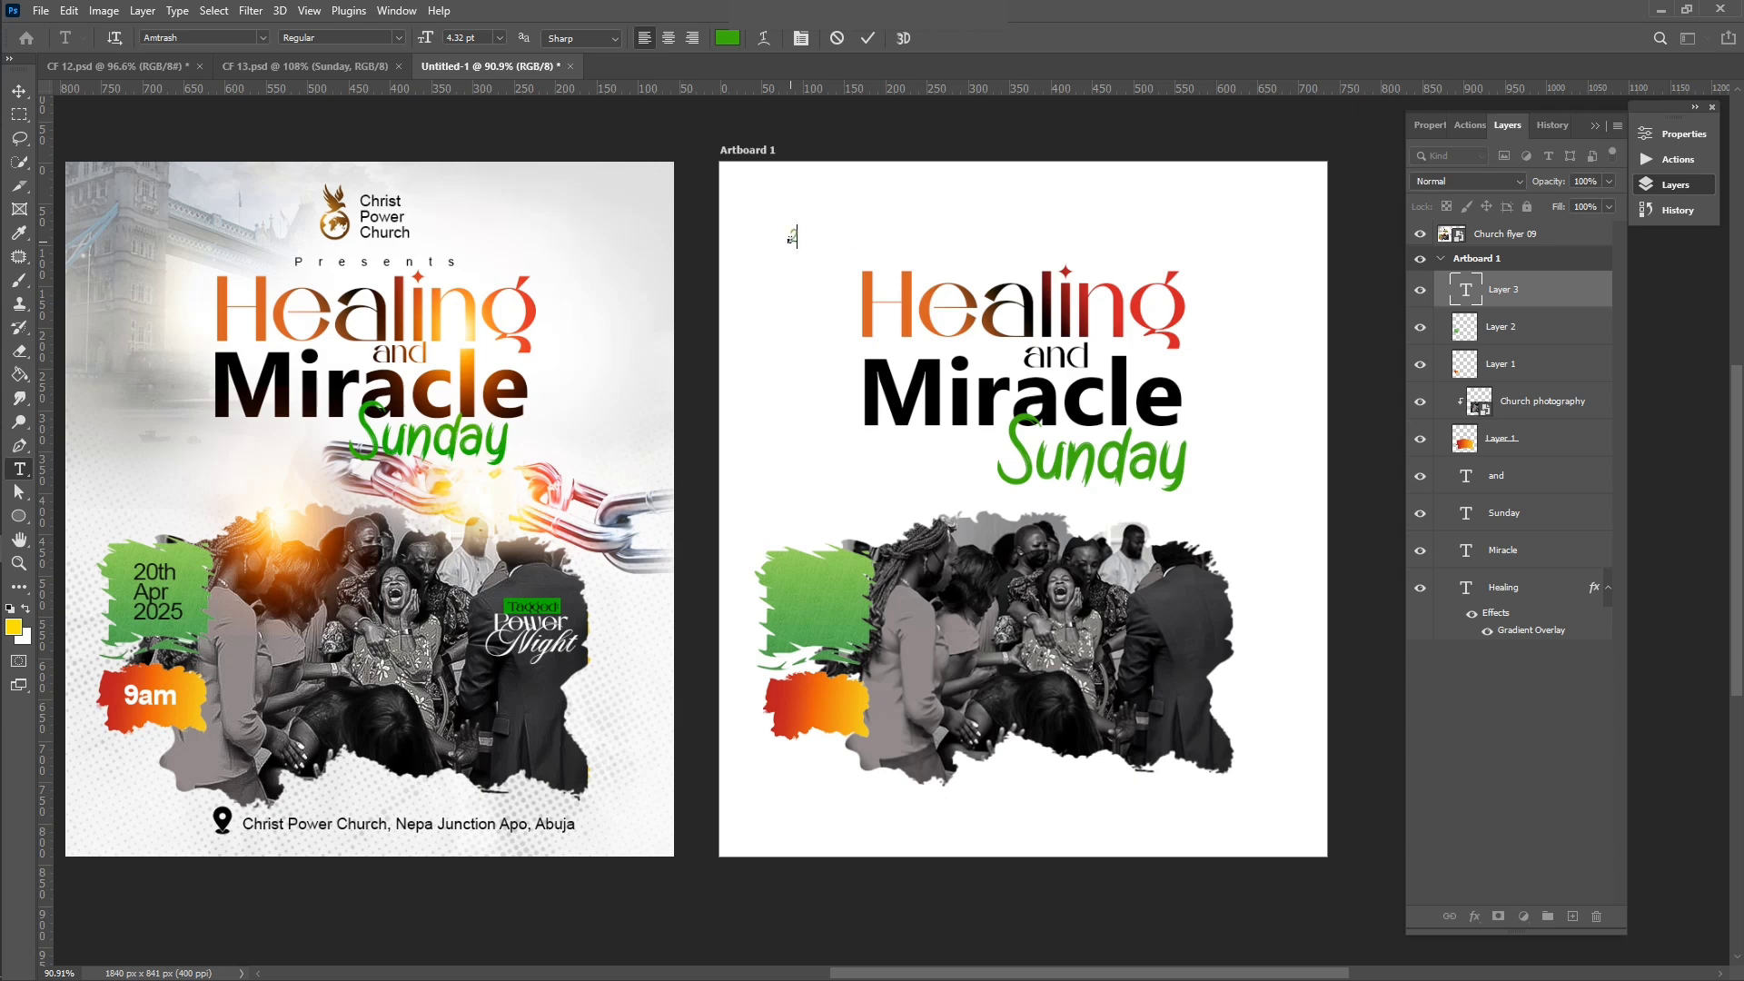
{"action": "type", "text": "20th"}
{"action": "key", "text": "BackSpace"}
{"action": "key", "text": "BackSpace"}
{"action": "type", "text": "0th"}
{"action": "key", "text": "BackSpace"}
{"action": "key", "text": "BackSpace"}
{"action": "key", "text": "BackSpace"}
{"action": "key", "text": "BackSpace"}
{"action": "type", "text": "0th apr"}
{"action": "key", "text": "BackSpace"}
{"action": "key", "text": "BackSpace"}
{"action": "type", "text": "April"}
{"action": "key", "text": "Return"}
{"action": "type", "text": "2024"}
{"action": "key", "text": "BackSpace"}
{"action": "type", "text": "5"}
{"action": "key", "text": "ctrl+Return"}
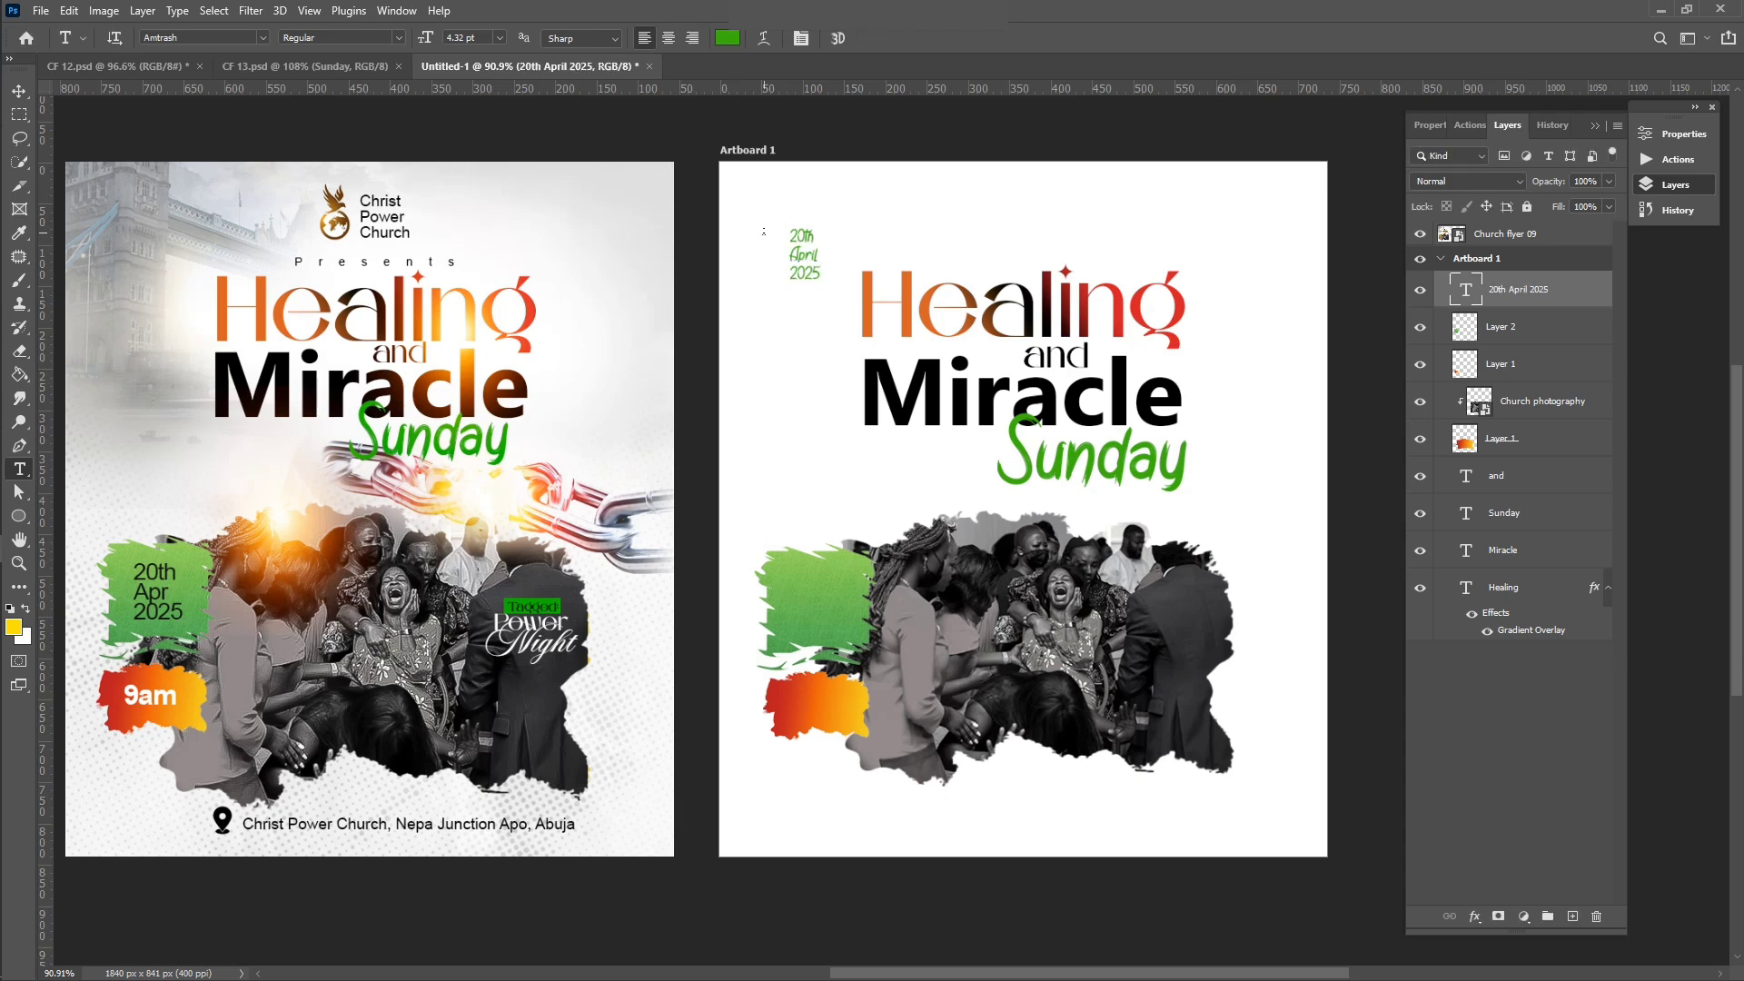
Step: Set the date text's colour to black, 000000
{"action": "left_click", "coordinate": [726, 41]}
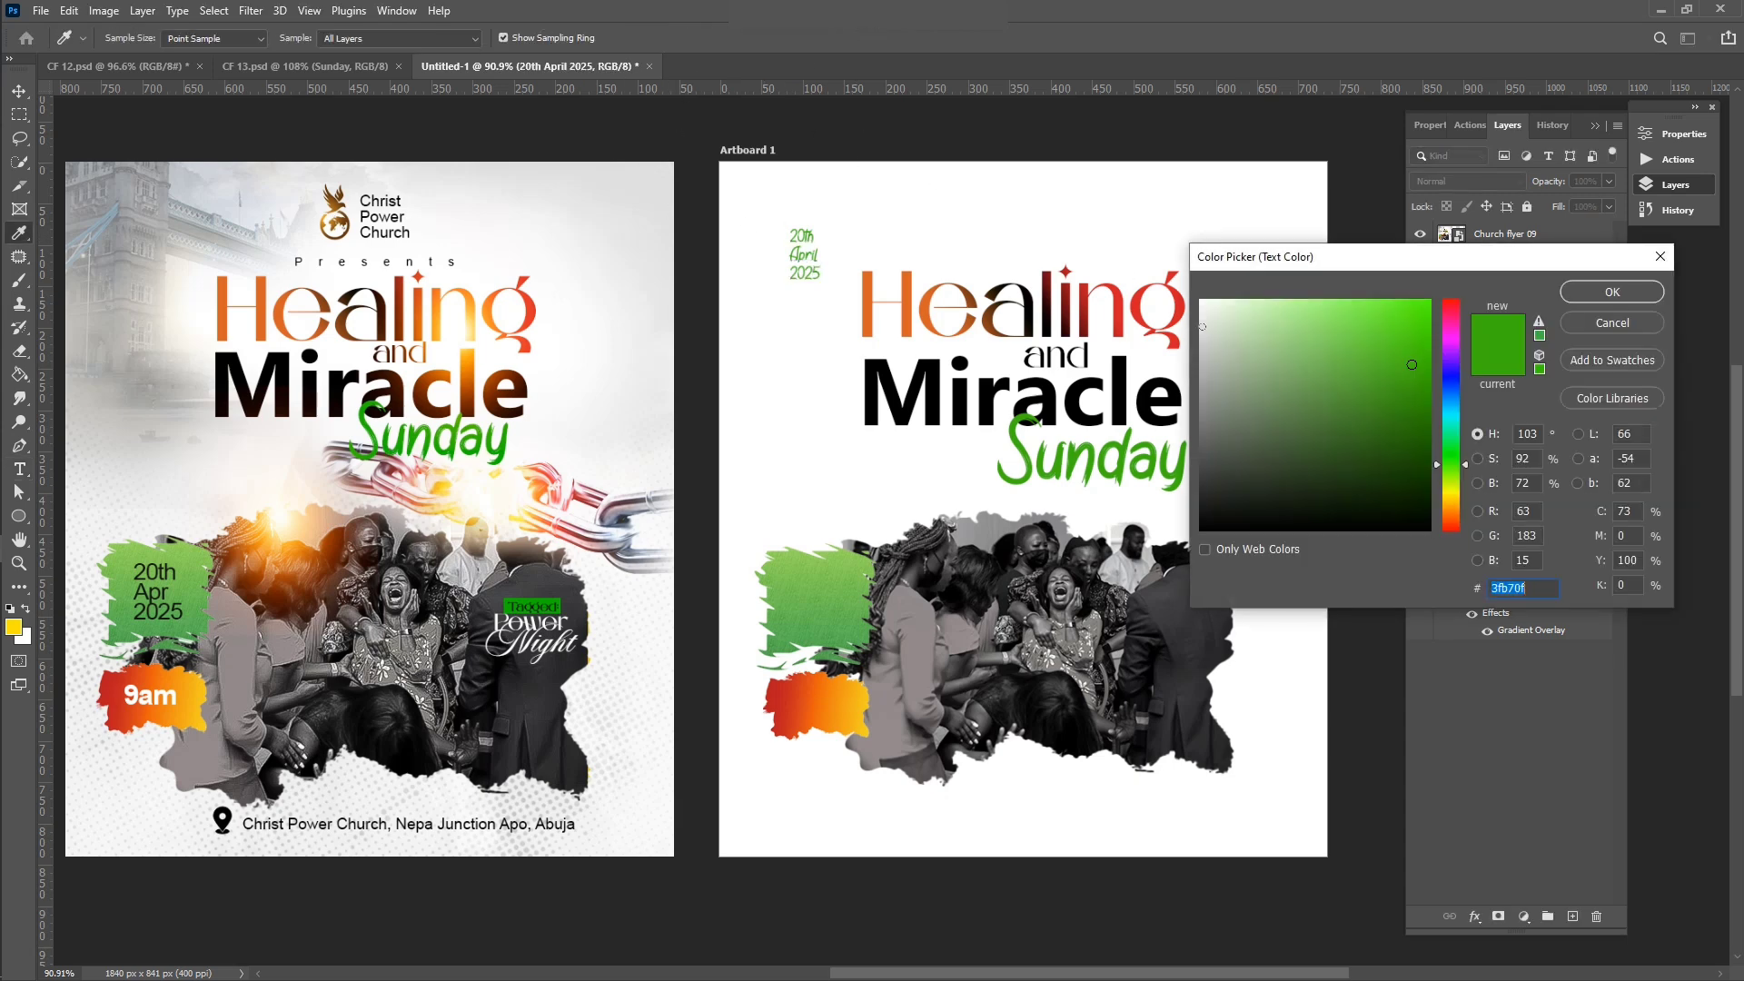
{"action": "type", "text": "000000"}
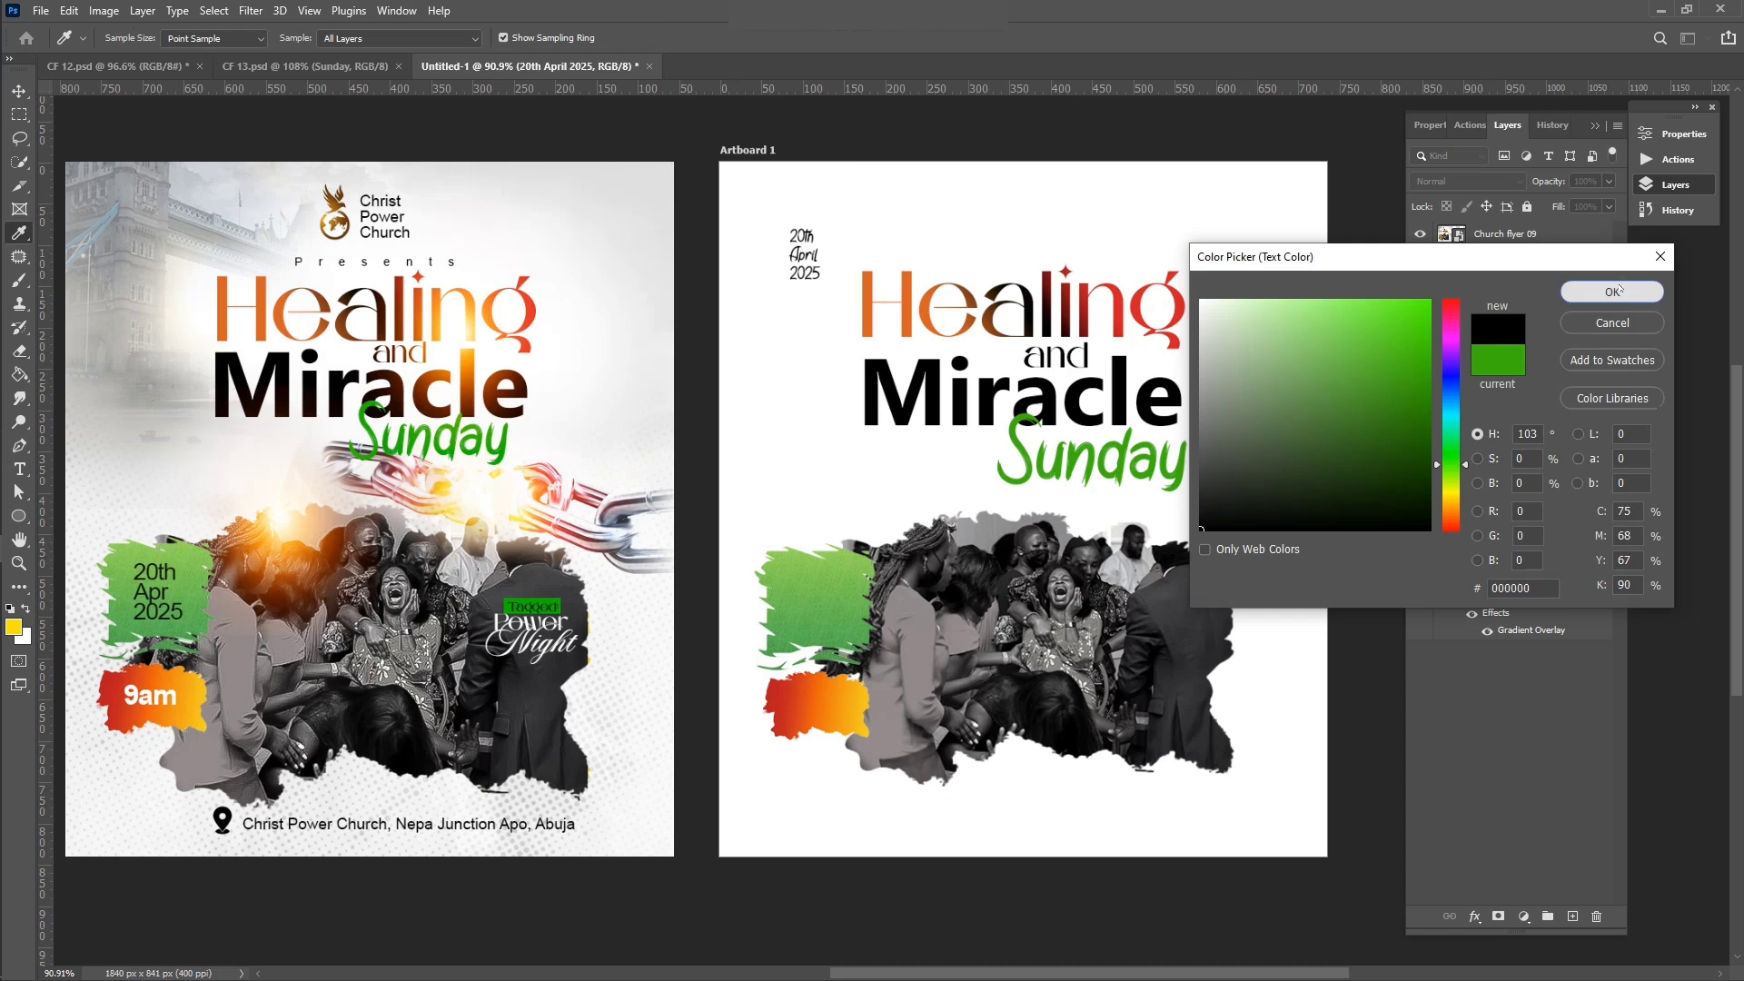
{"action": "left_click", "coordinate": [1614, 291]}
Step: Move the date text onto the green brush shape and enlarge it to about 5.07 pt
{"action": "key", "text": "v"}
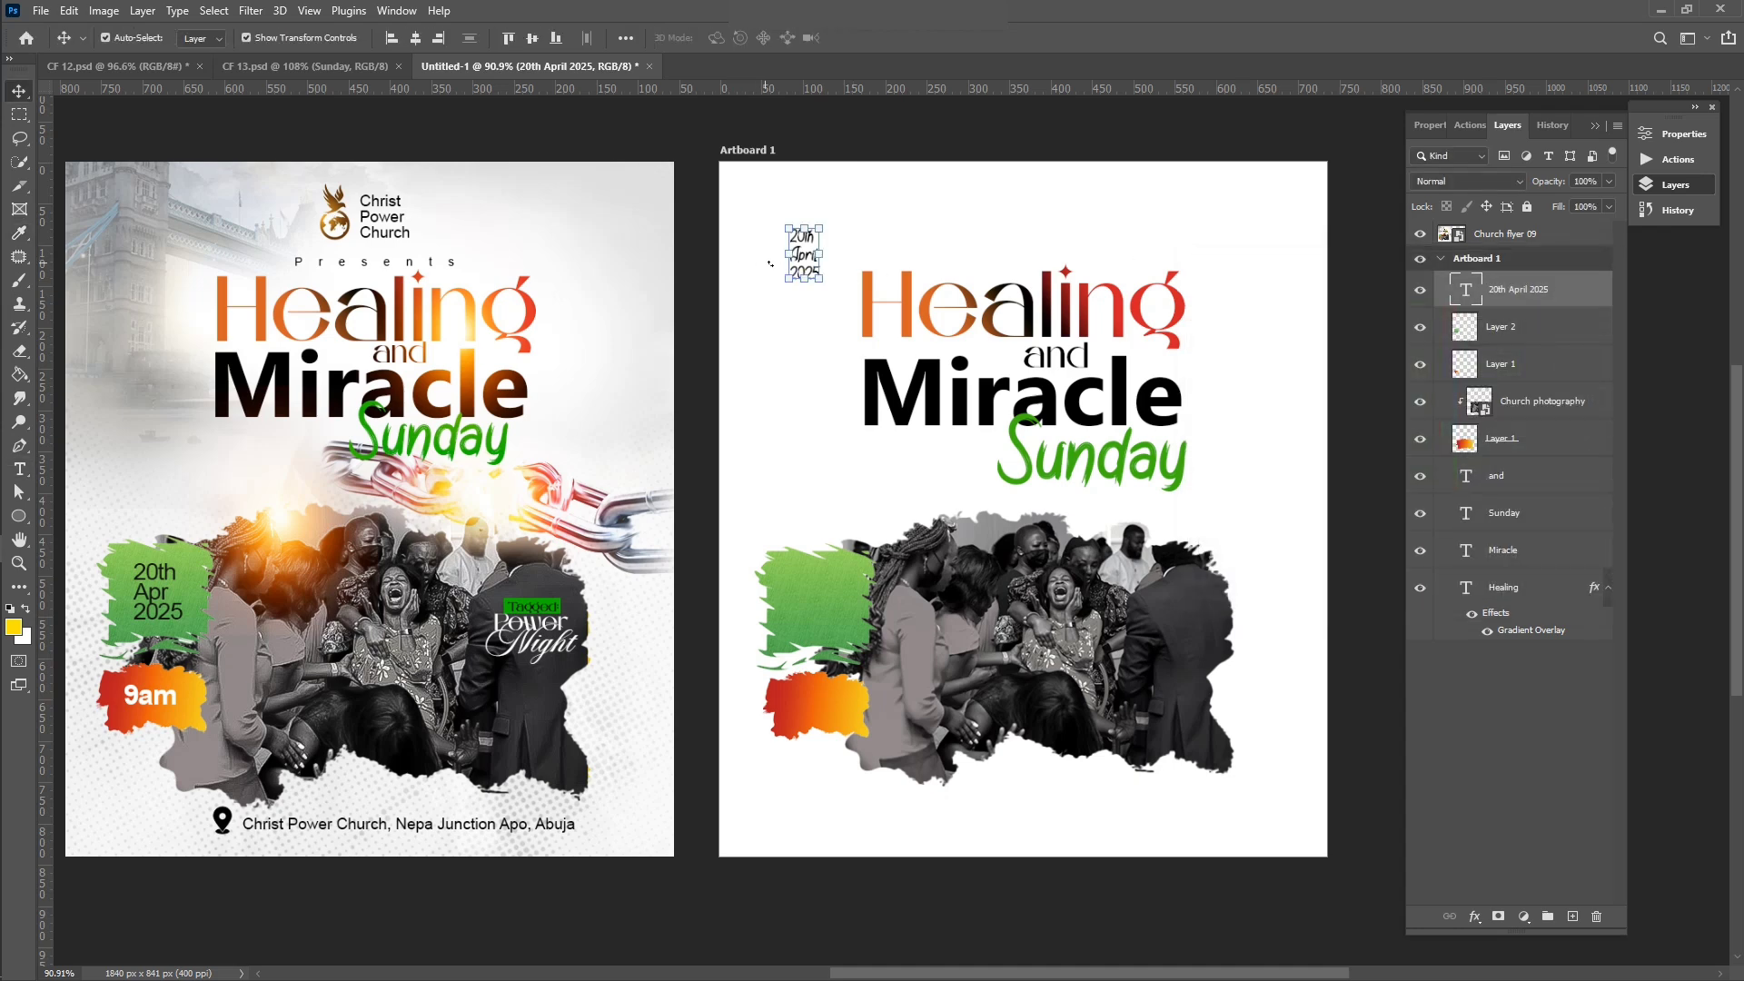
{"action": "left_click_drag", "start_coordinate": [804, 252], "coordinate": [816, 599]}
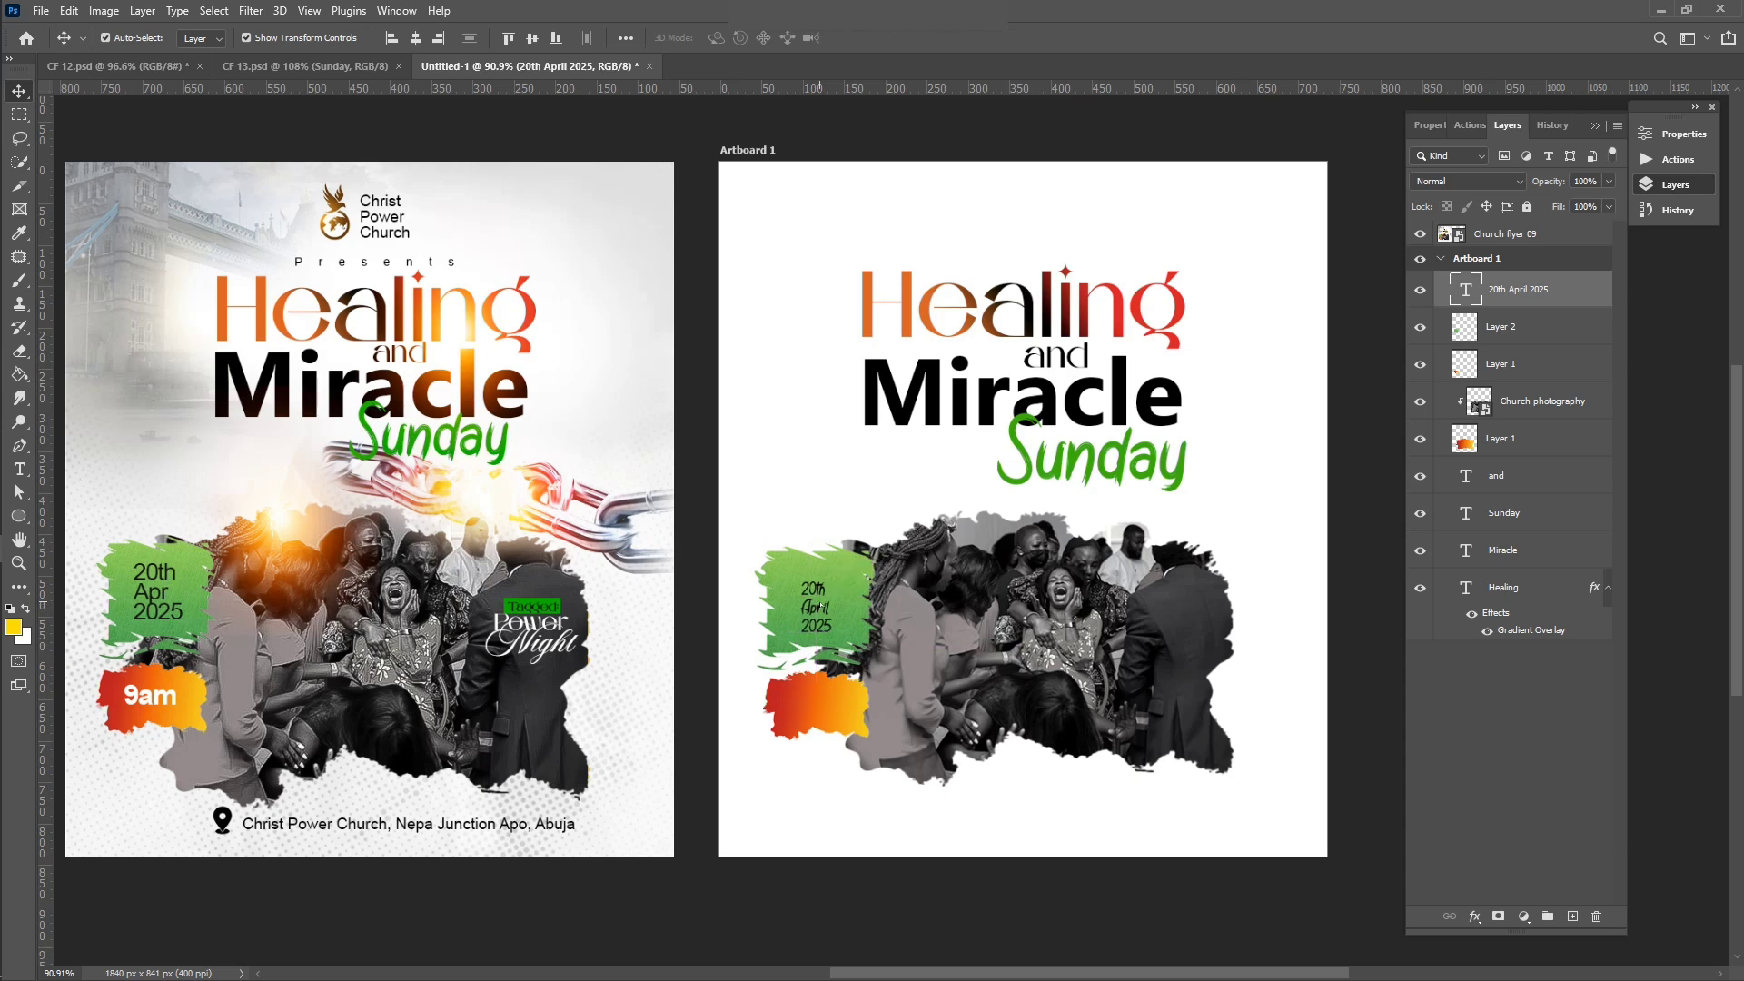
{"action": "scroll", "coordinate": [834, 600], "scroll_direction": "up", "scroll_amount": 2}
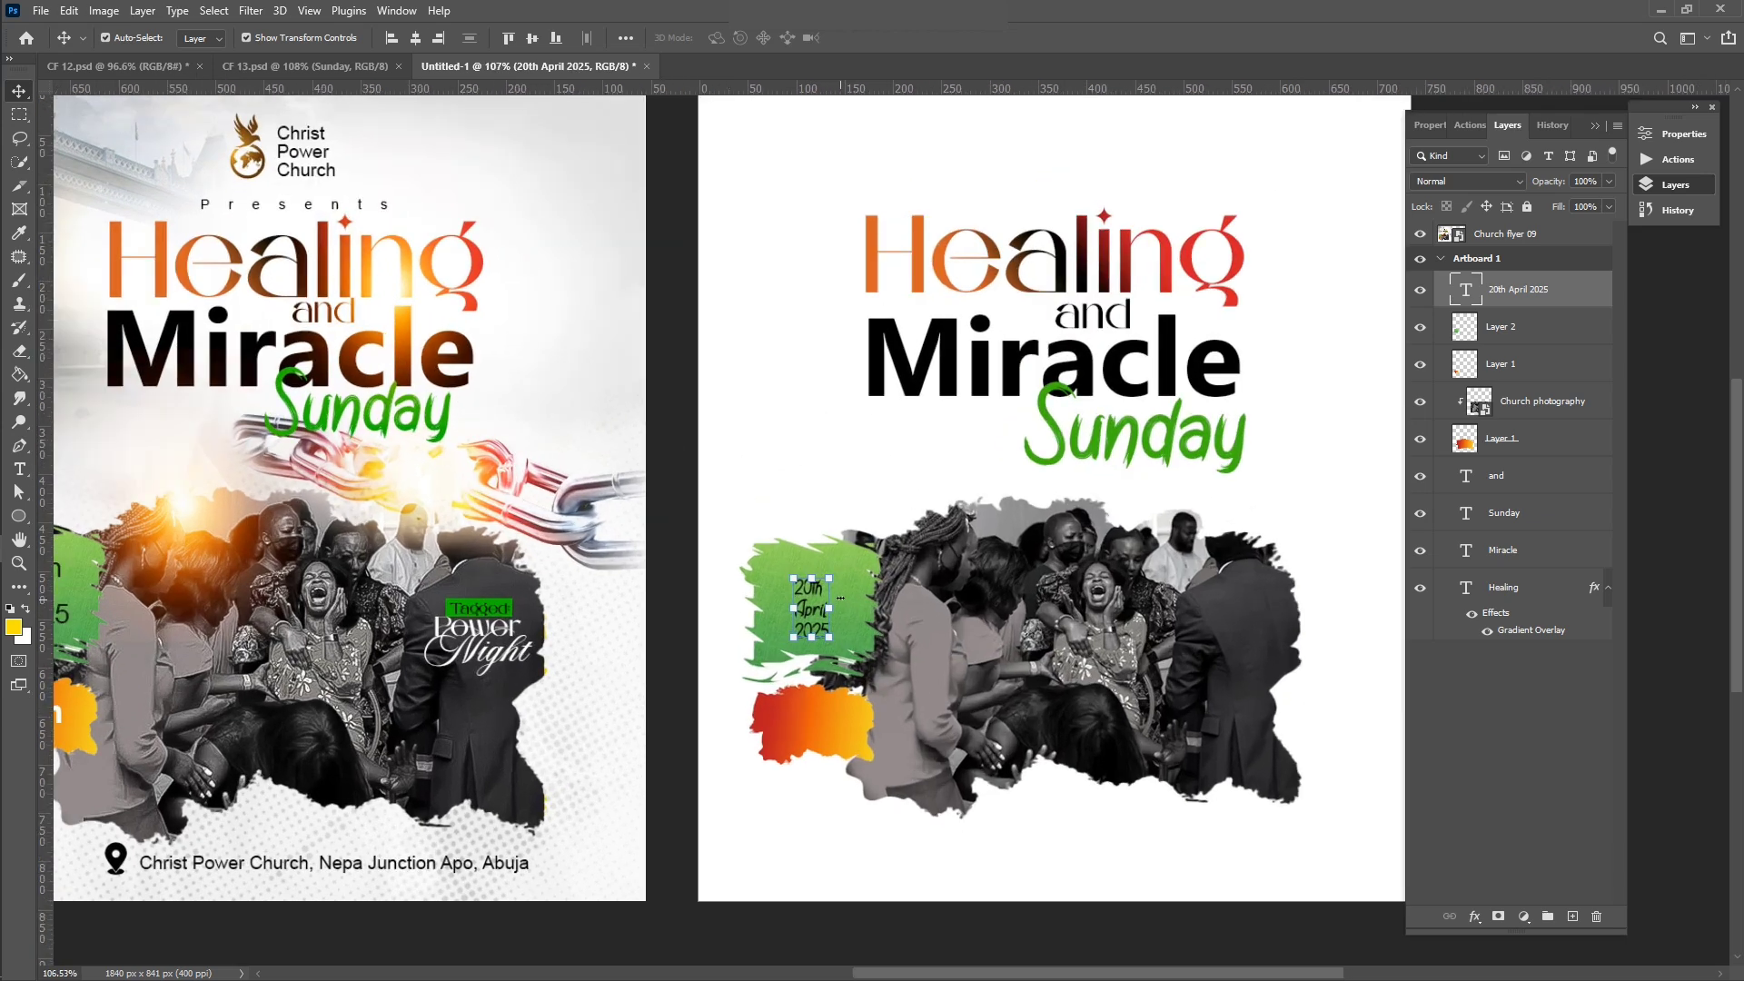
{"action": "left_click_drag", "start_coordinate": [834, 578], "coordinate": [839, 566]}
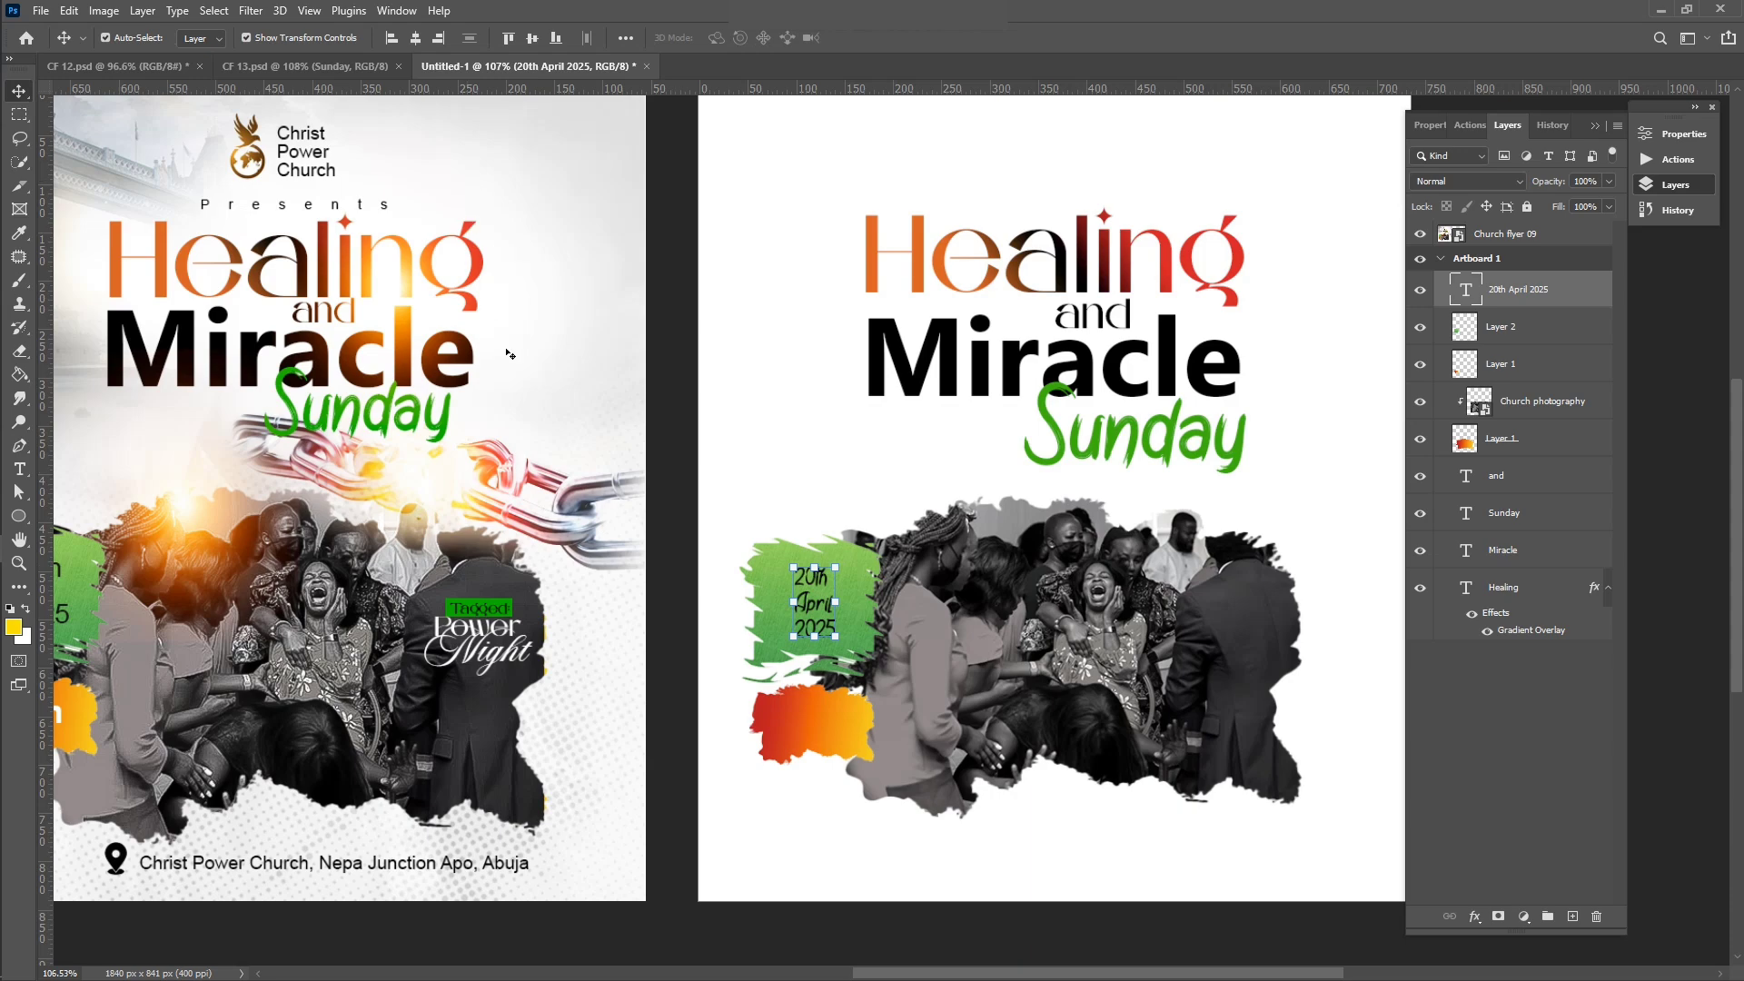
Step: Change the date text's font to Arial Regular
{"action": "key", "text": "t"}
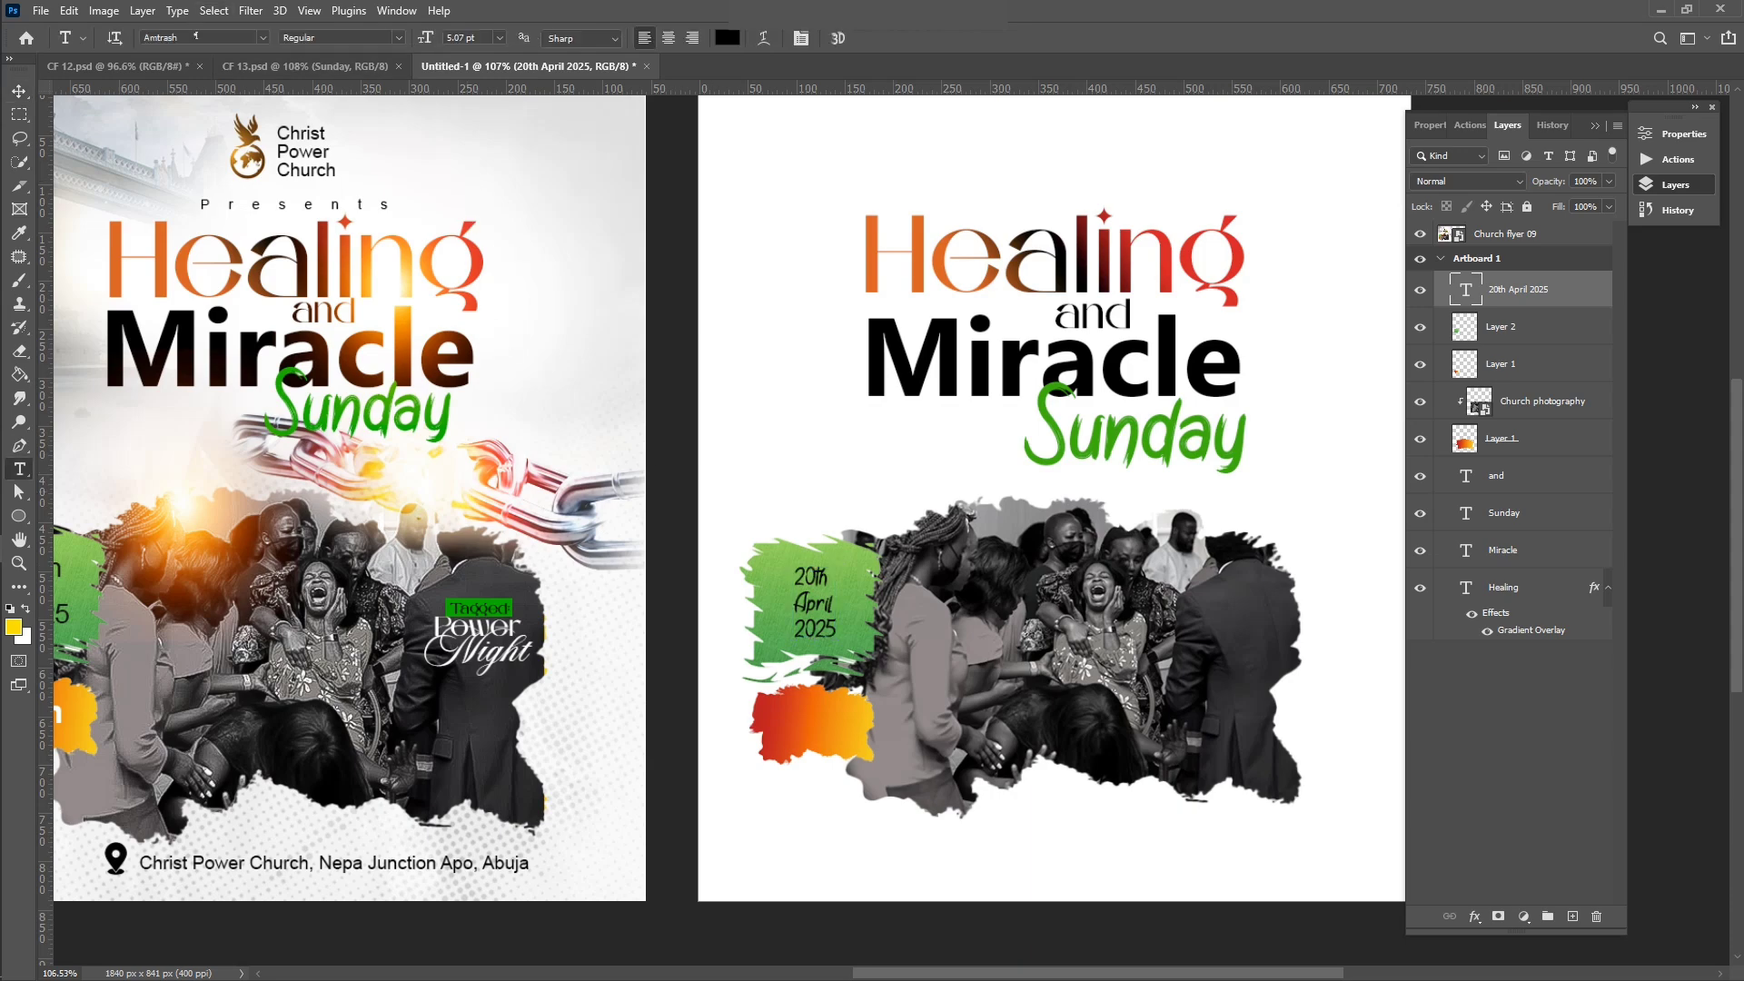
{"action": "left_click", "coordinate": [197, 37]}
{"action": "type", "text": "a"}
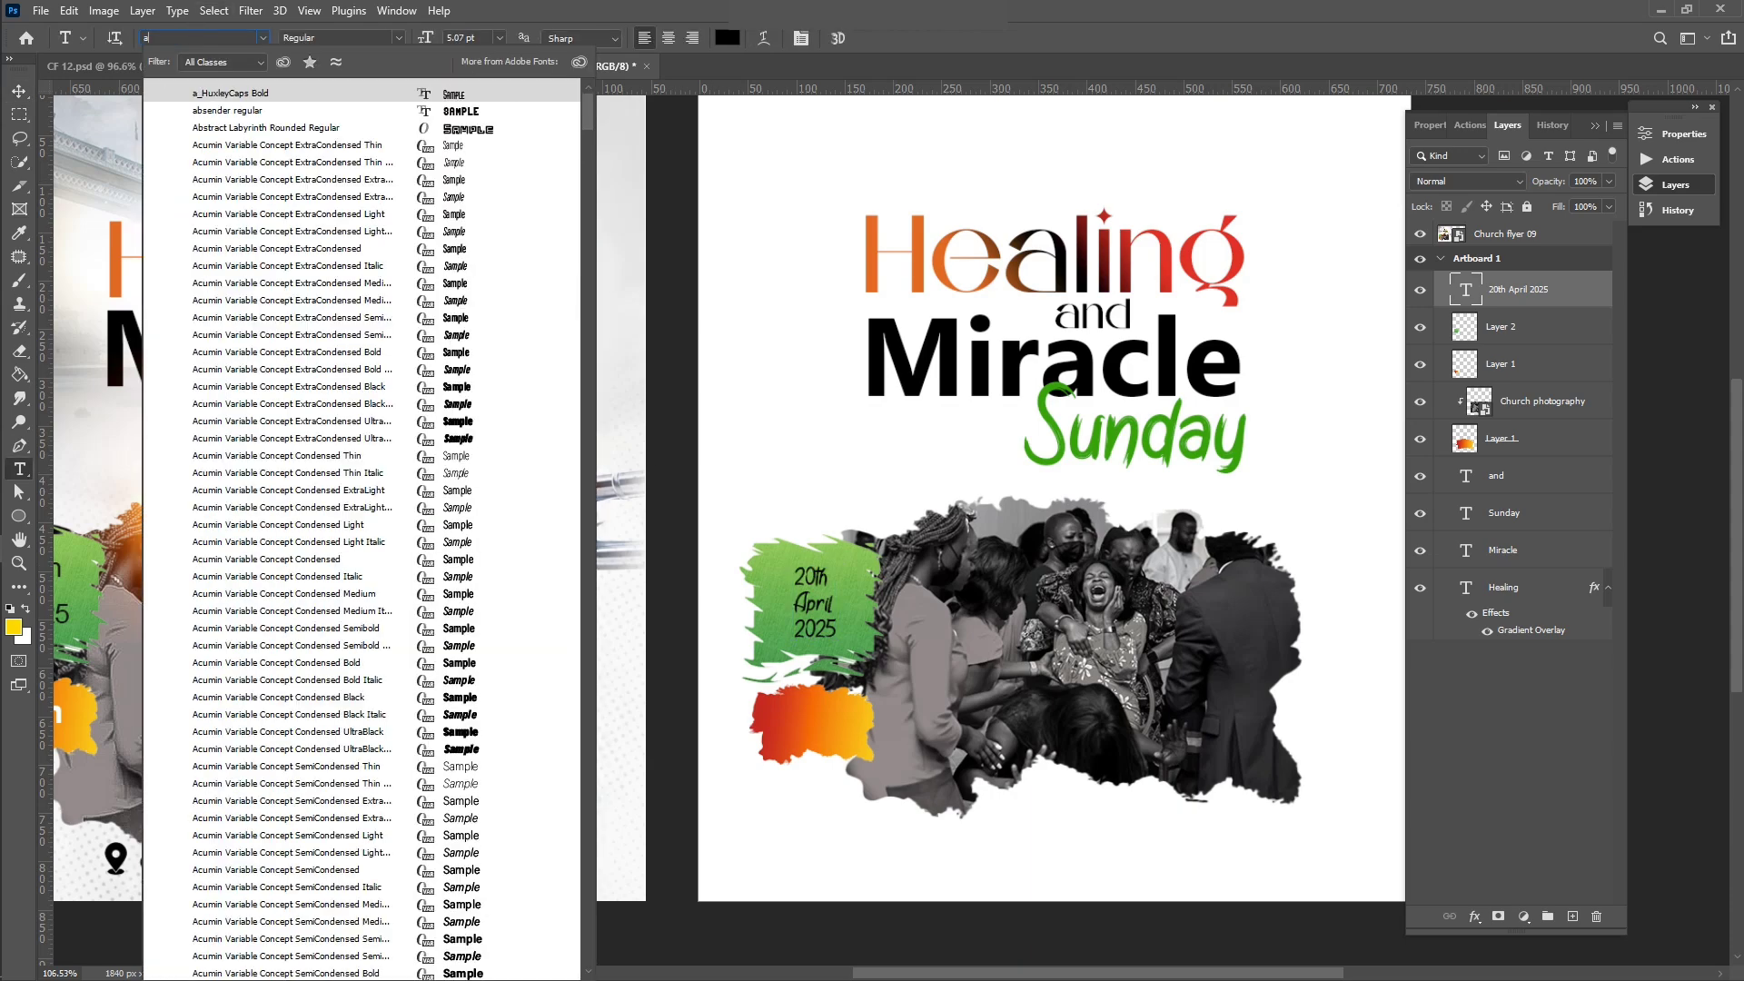
{"action": "type", "text": "ero"}
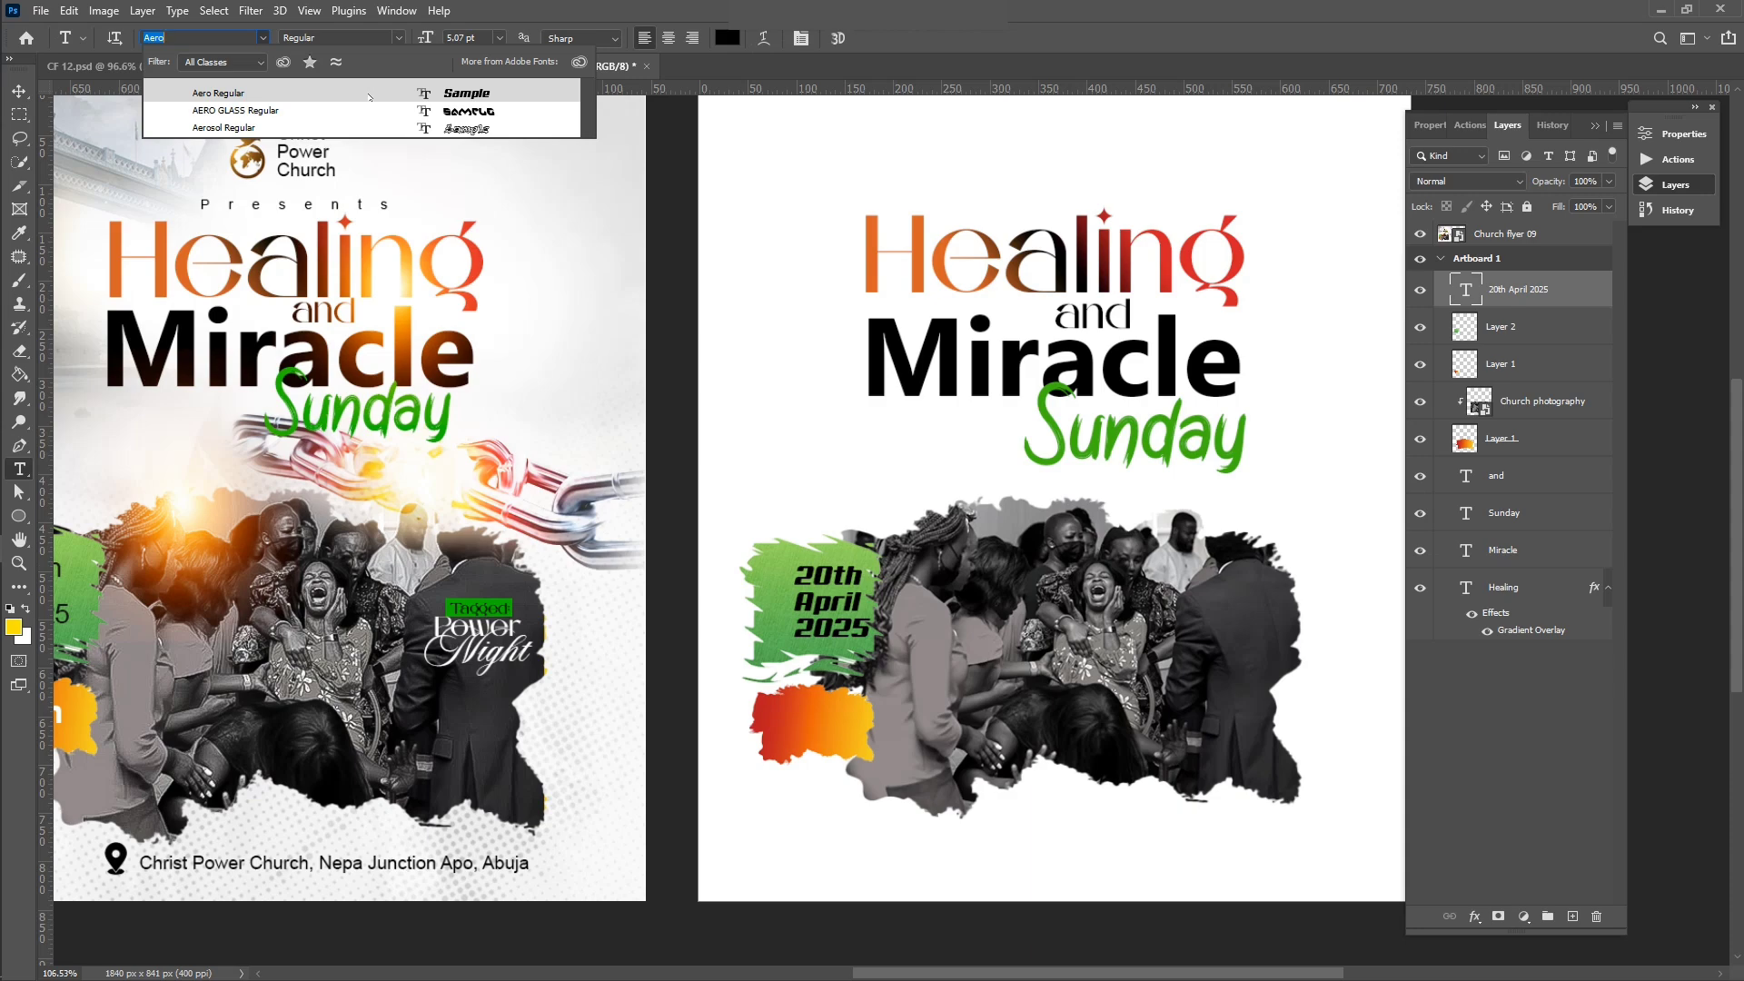
{"action": "key", "text": "BackSpace"}
{"action": "type", "text": "a"}
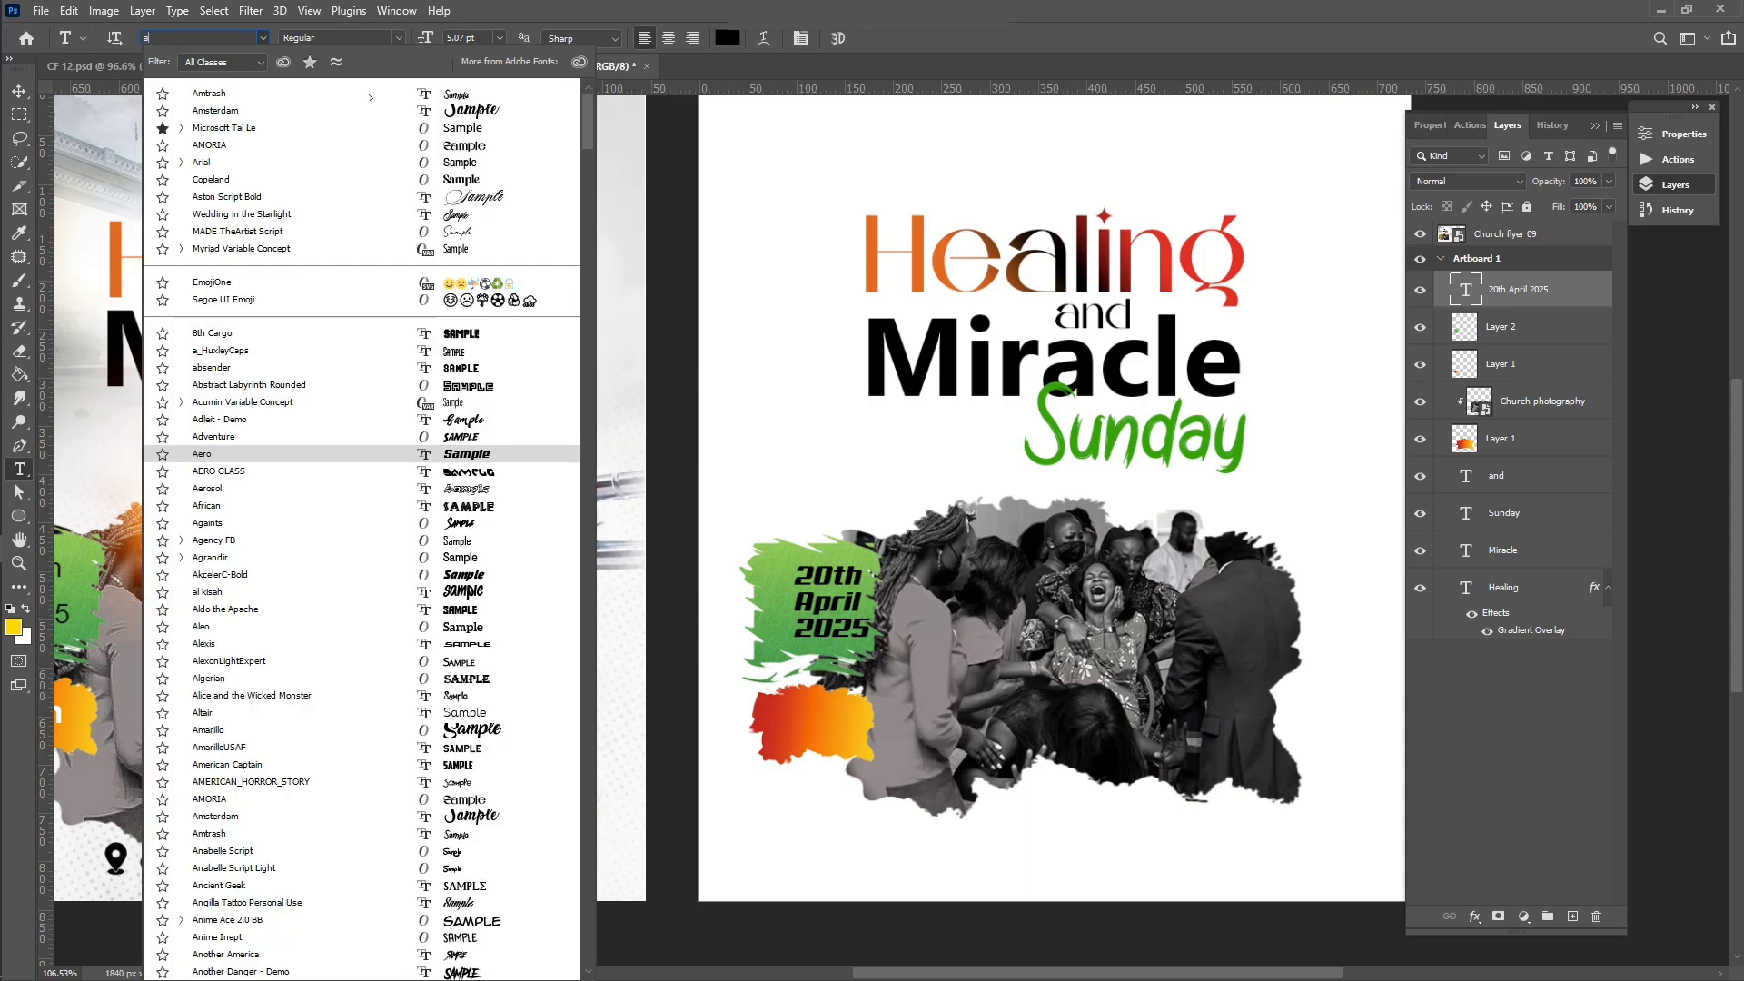
{"action": "type", "text": "rial"}
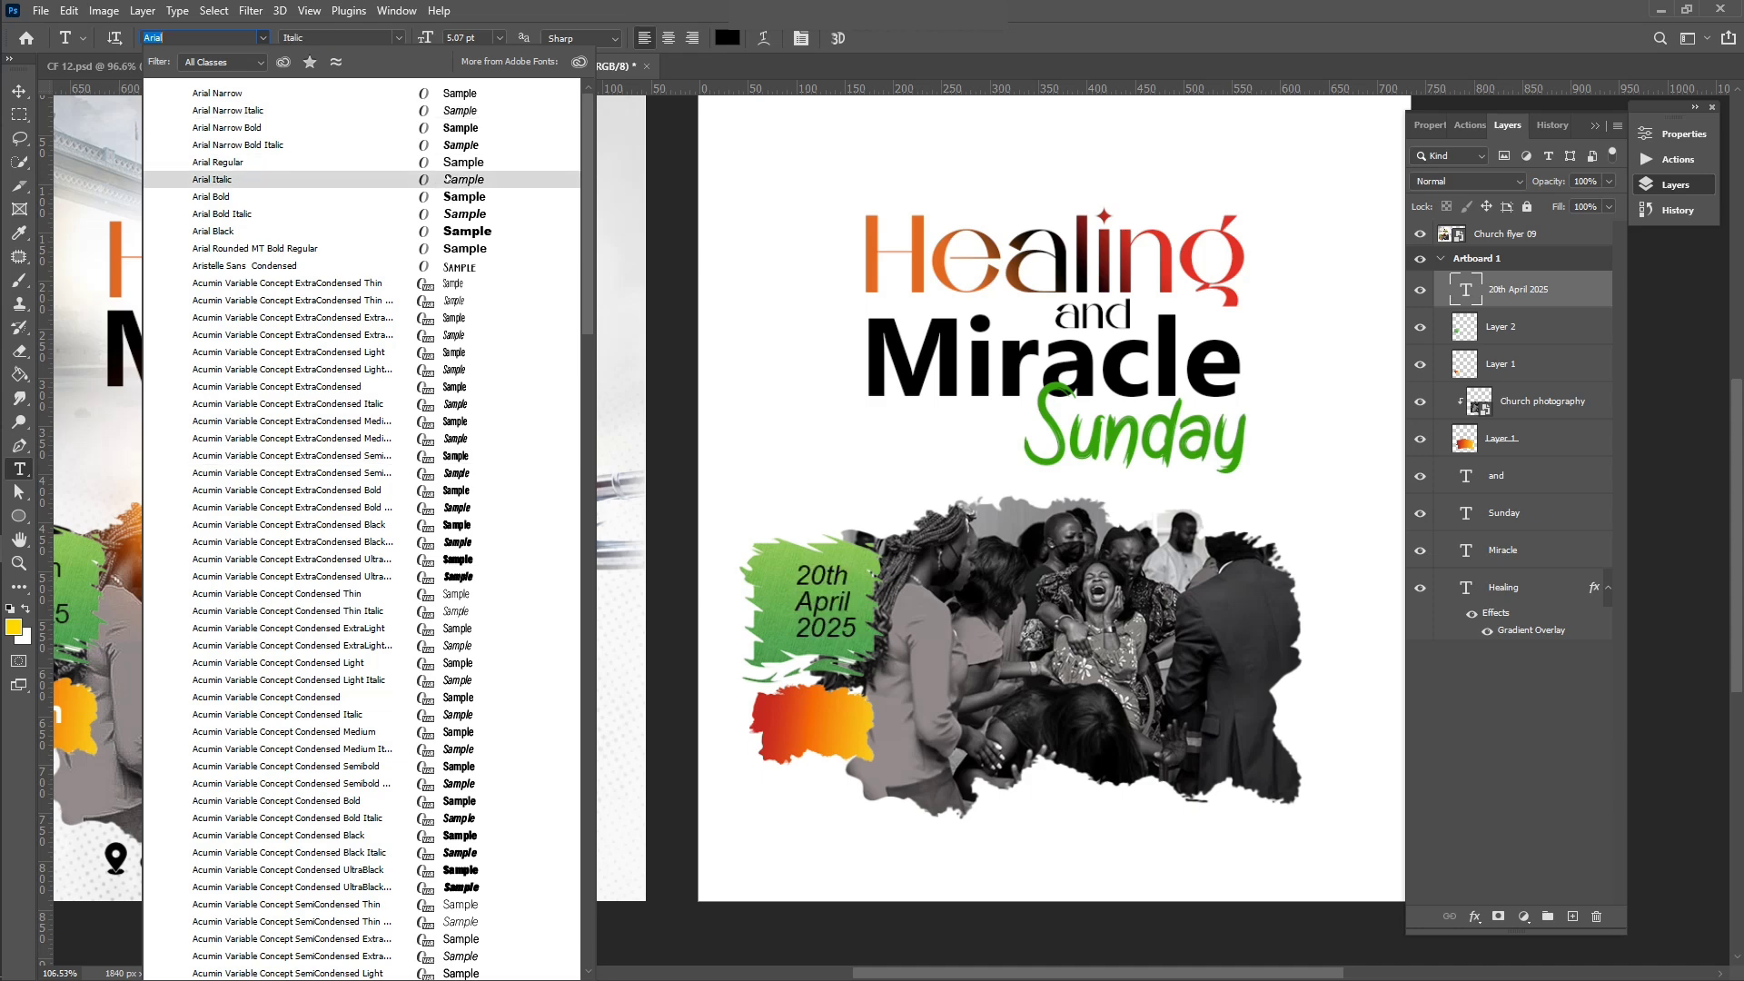
{"action": "left_click", "coordinate": [455, 165]}
Step: Duplicate the date text onto the orange brush shape and replace the copy's wording with "9am"
{"action": "scroll", "coordinate": [916, 515], "scroll_direction": "down", "scroll_amount": 4}
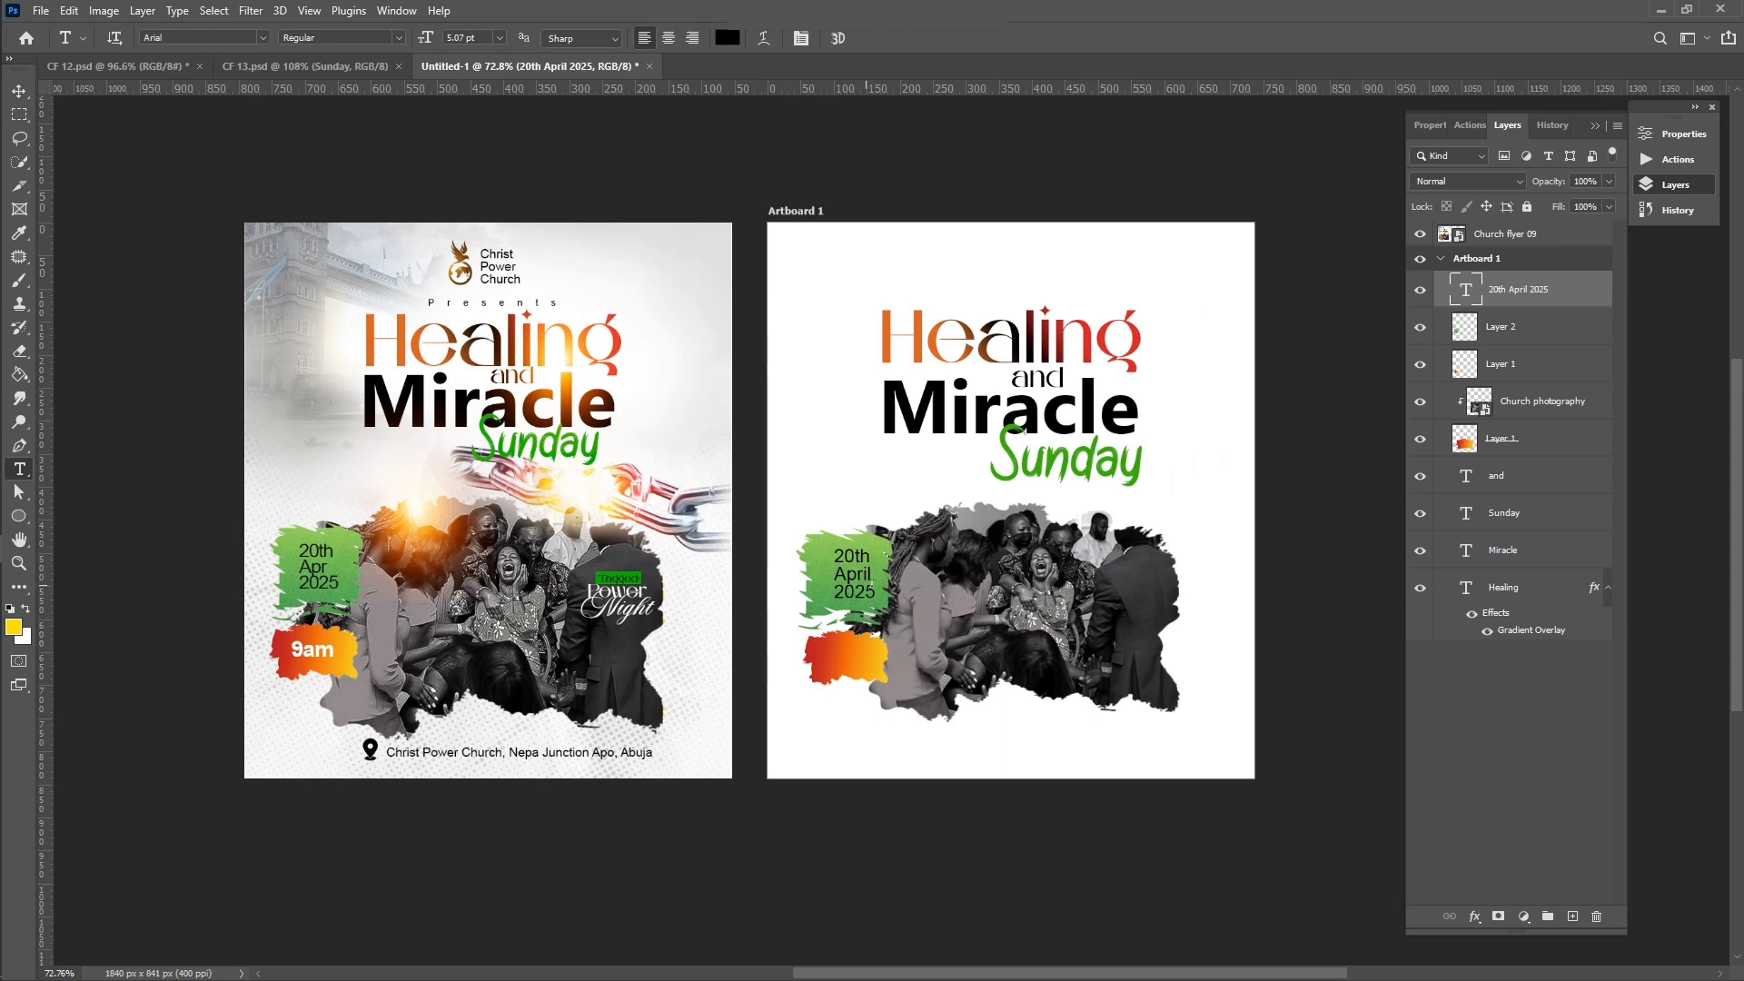
{"action": "key", "text": "v"}
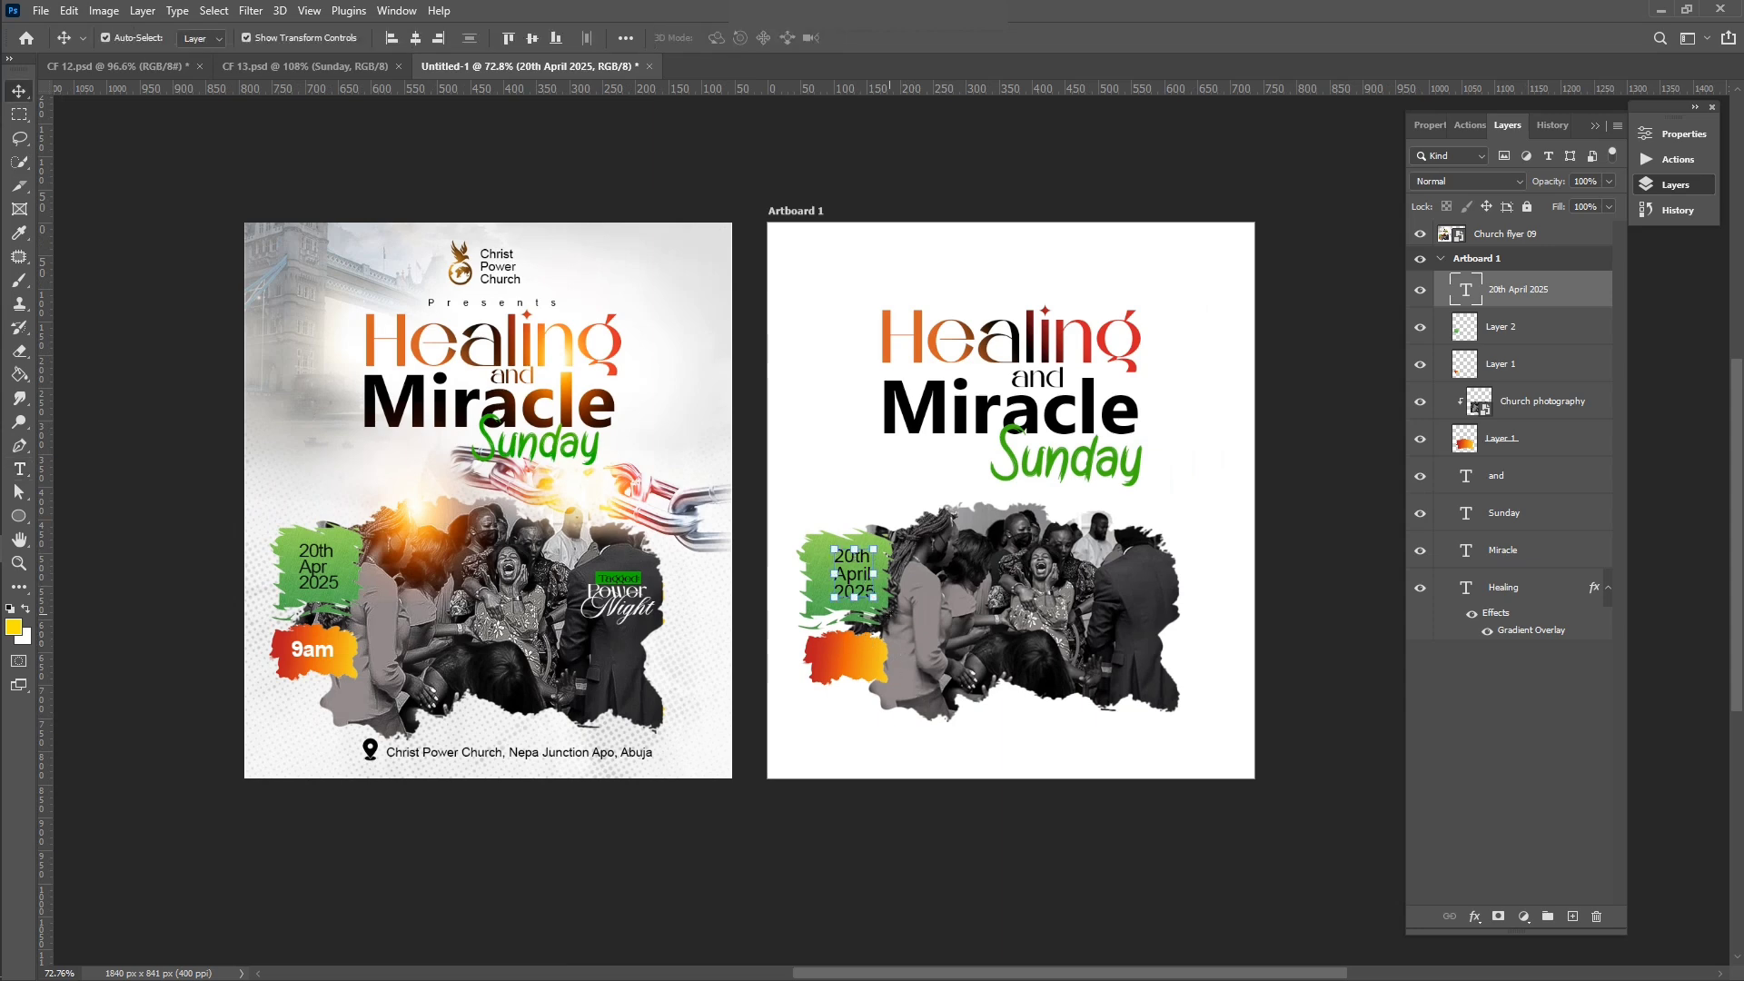
{"action": "scroll", "coordinate": [888, 618], "scroll_direction": "up", "scroll_amount": 1}
{"action": "left_click_drag", "start_coordinate": [861, 581], "coordinate": [844, 664]}
{"action": "double_click", "coordinate": [845, 664]}
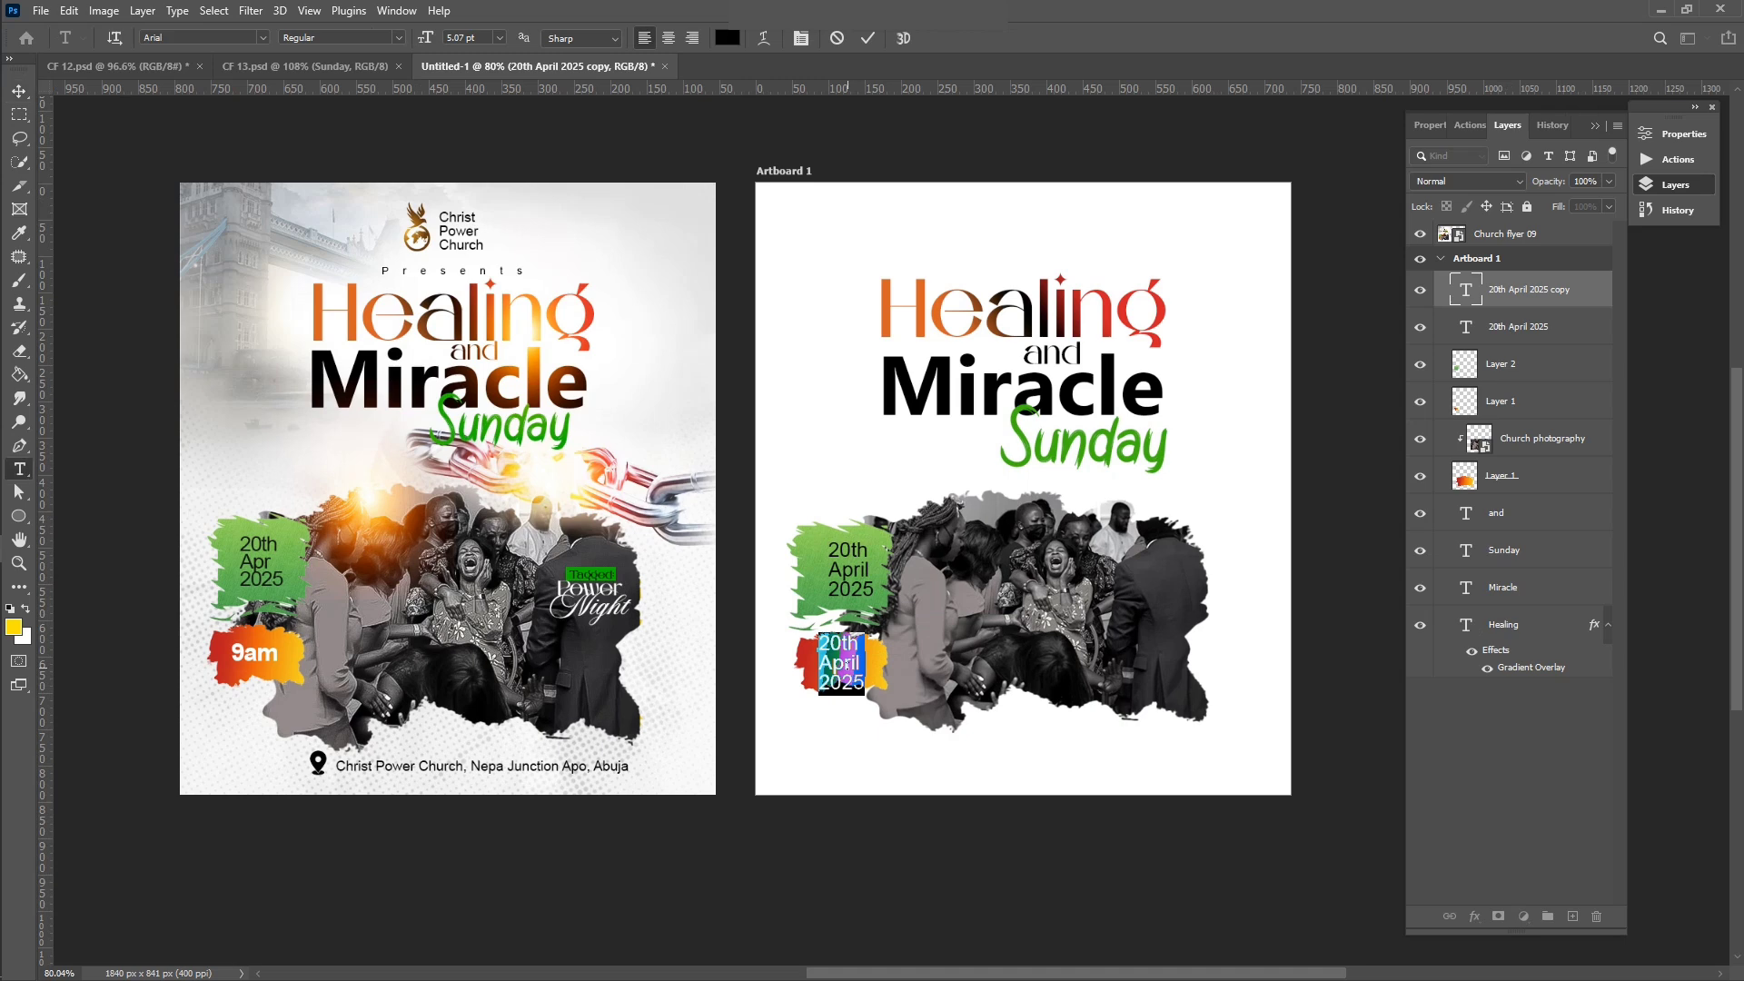
{"action": "type", "text": "9am"}
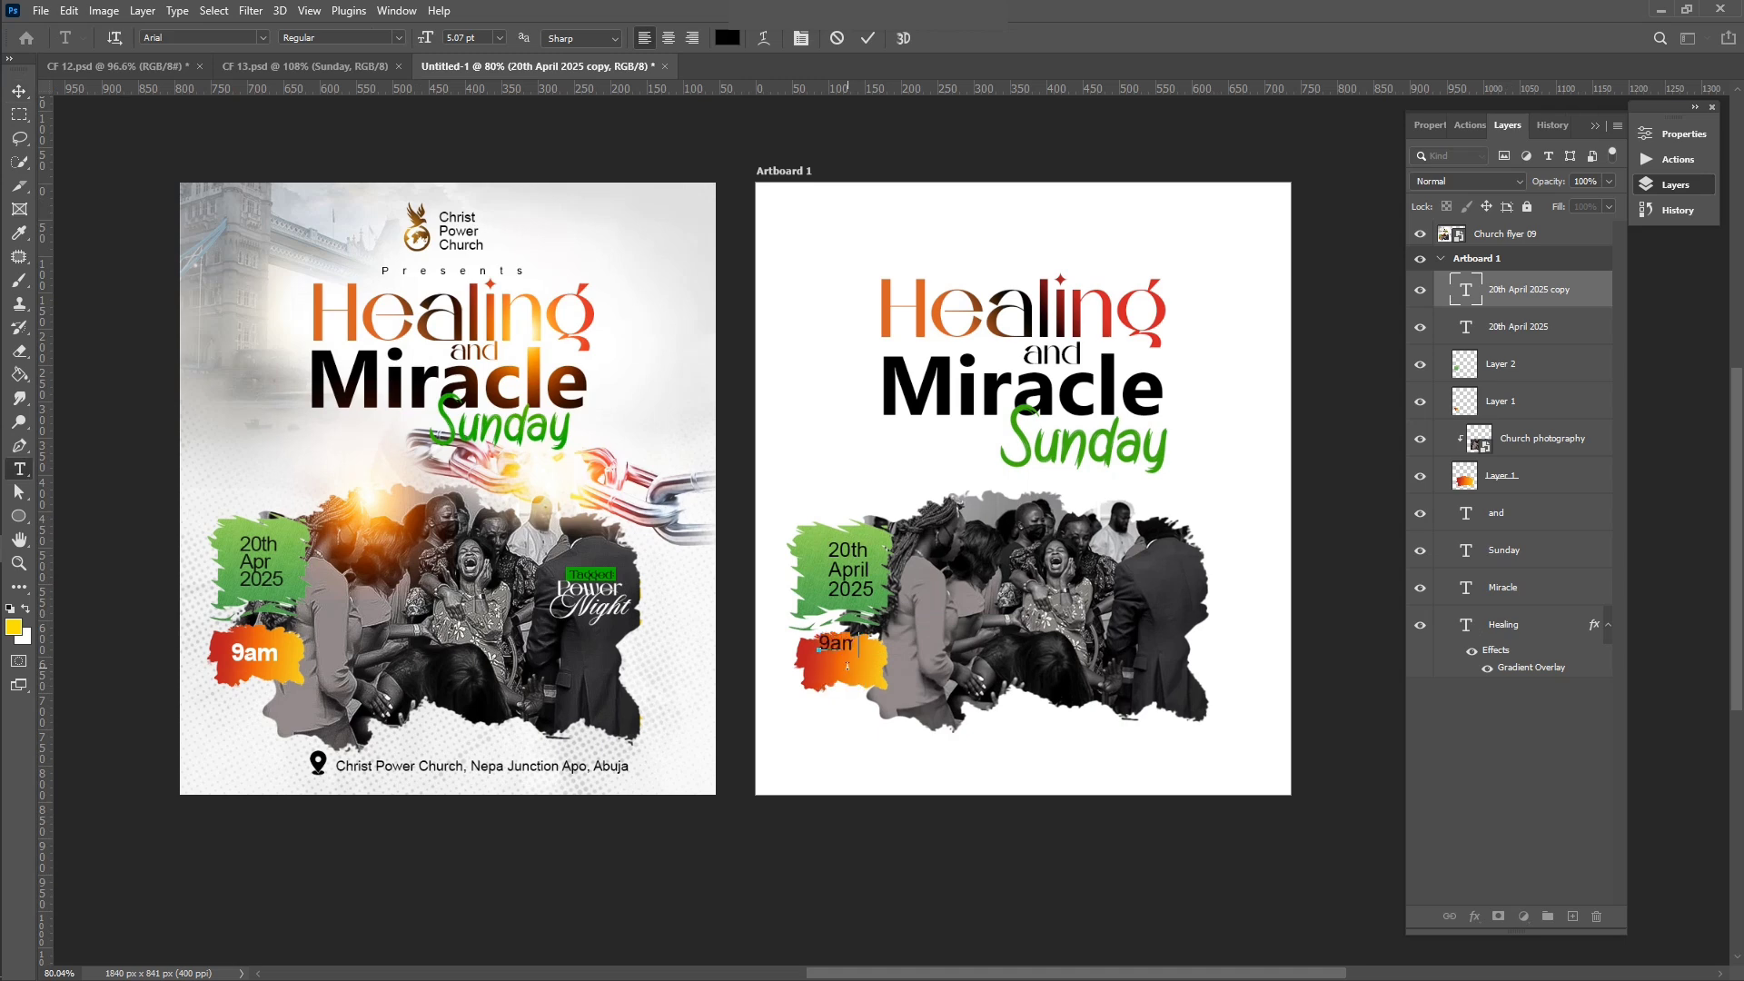
{"action": "left_click", "coordinate": [868, 39]}
{"action": "key", "text": "v"}
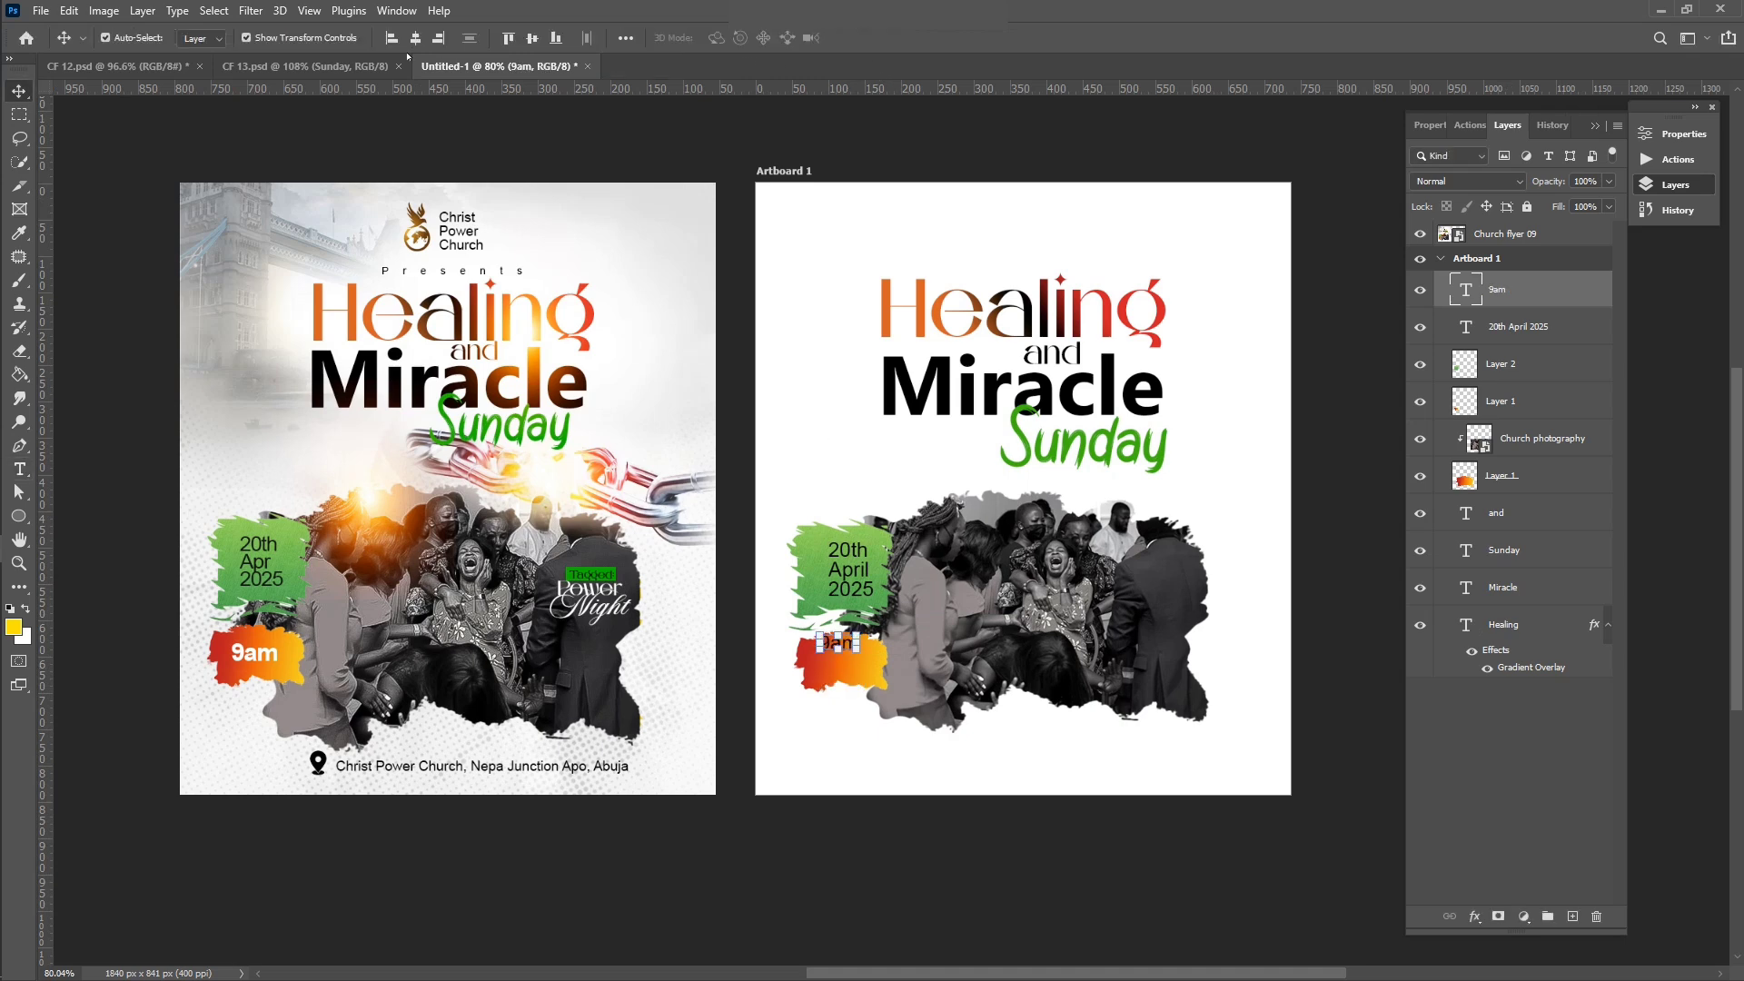
Step: Make the "9am" text Arial Bold and colour it white, ffffff
{"action": "key", "text": "t"}
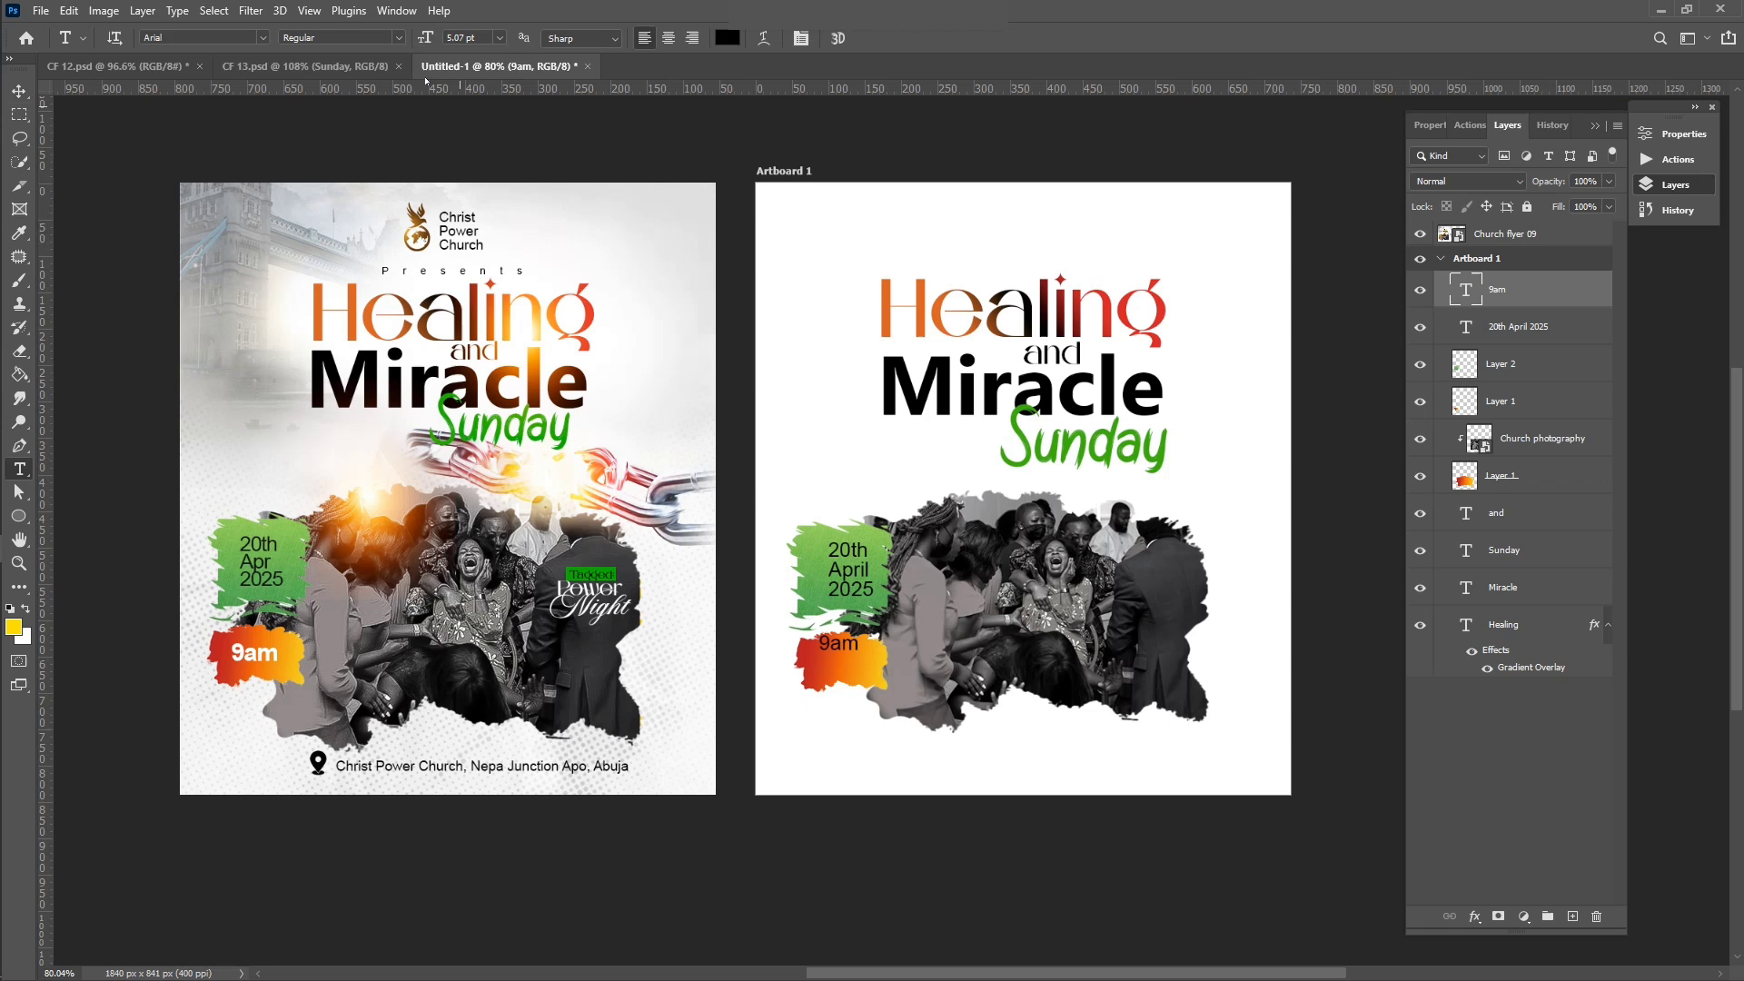
{"action": "left_click", "coordinate": [398, 38]}
{"action": "left_click", "coordinate": [389, 144]}
{"action": "left_click", "coordinate": [727, 37]}
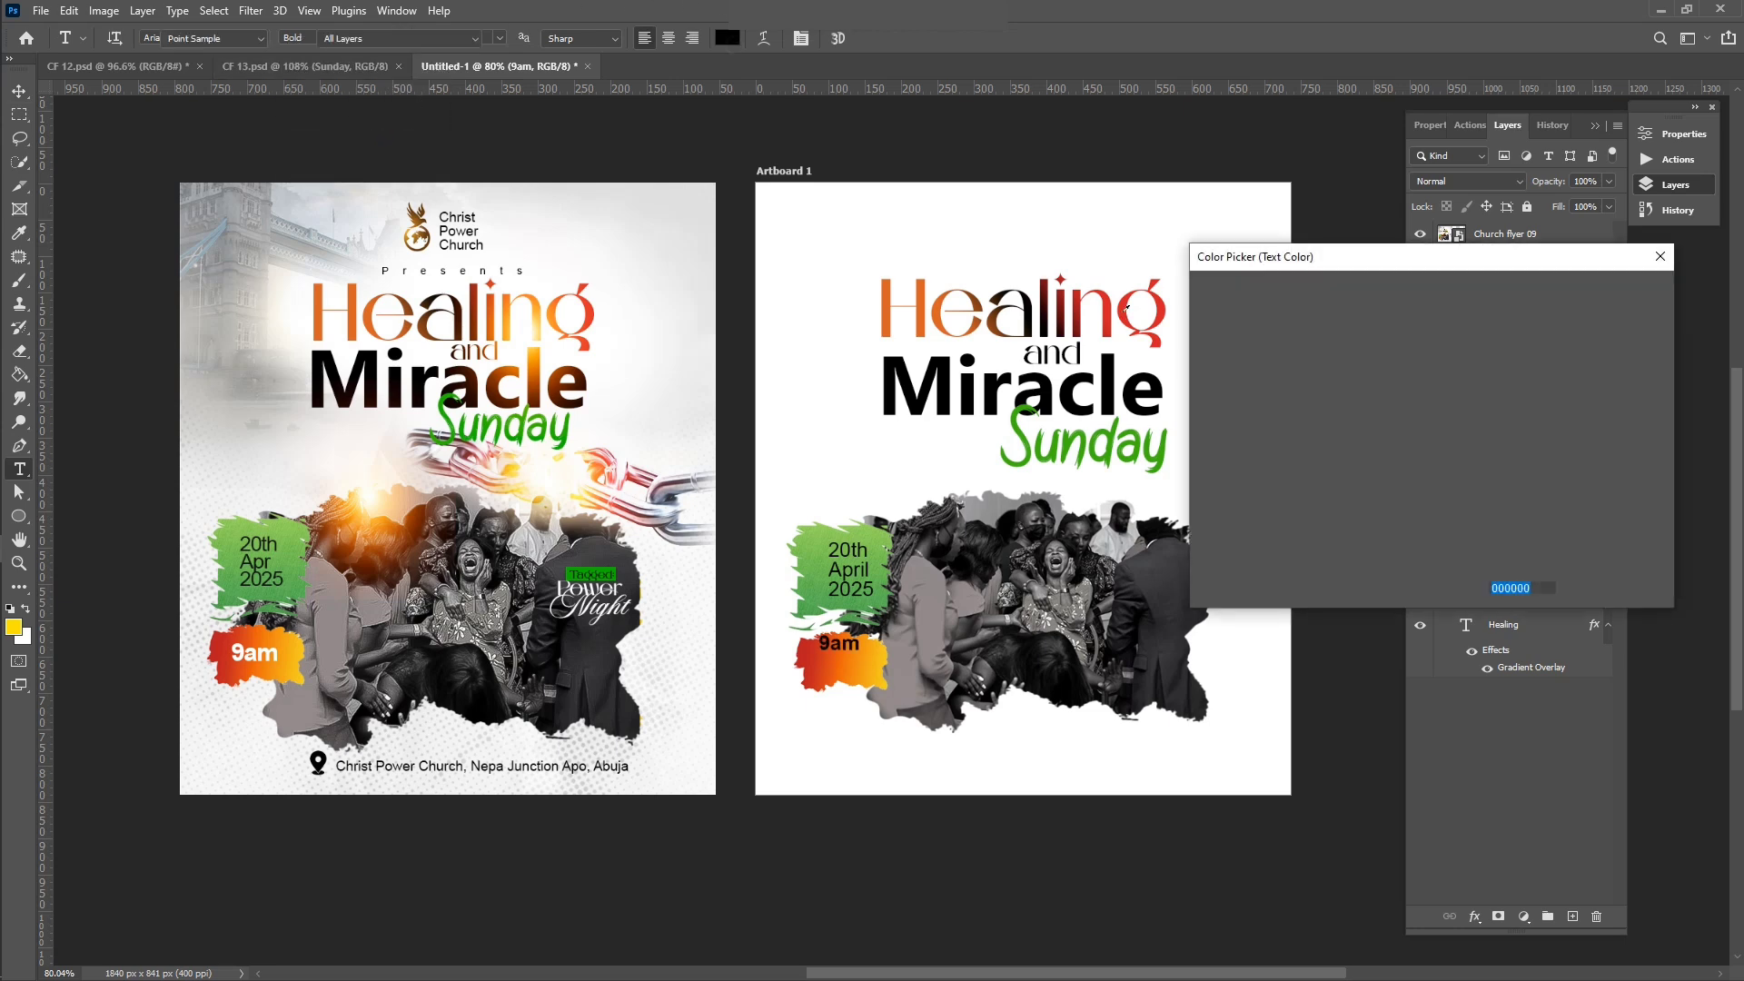
{"action": "type", "text": "ffffff"}
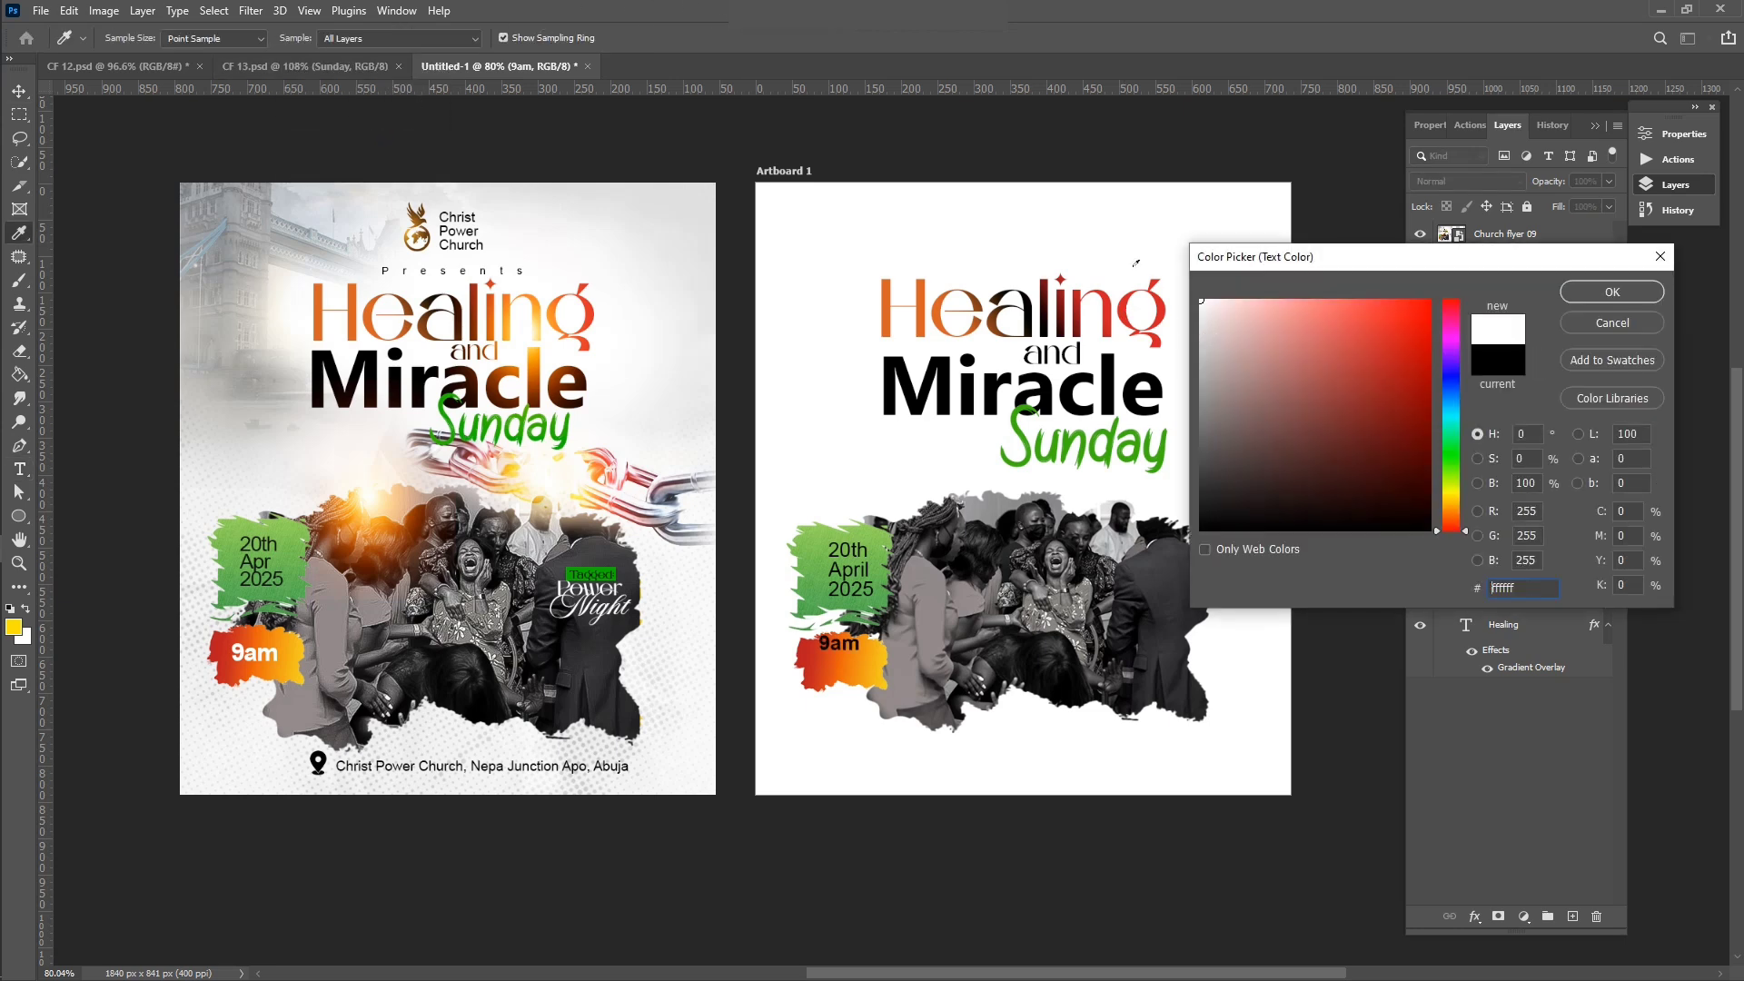
{"action": "left_click", "coordinate": [1612, 292]}
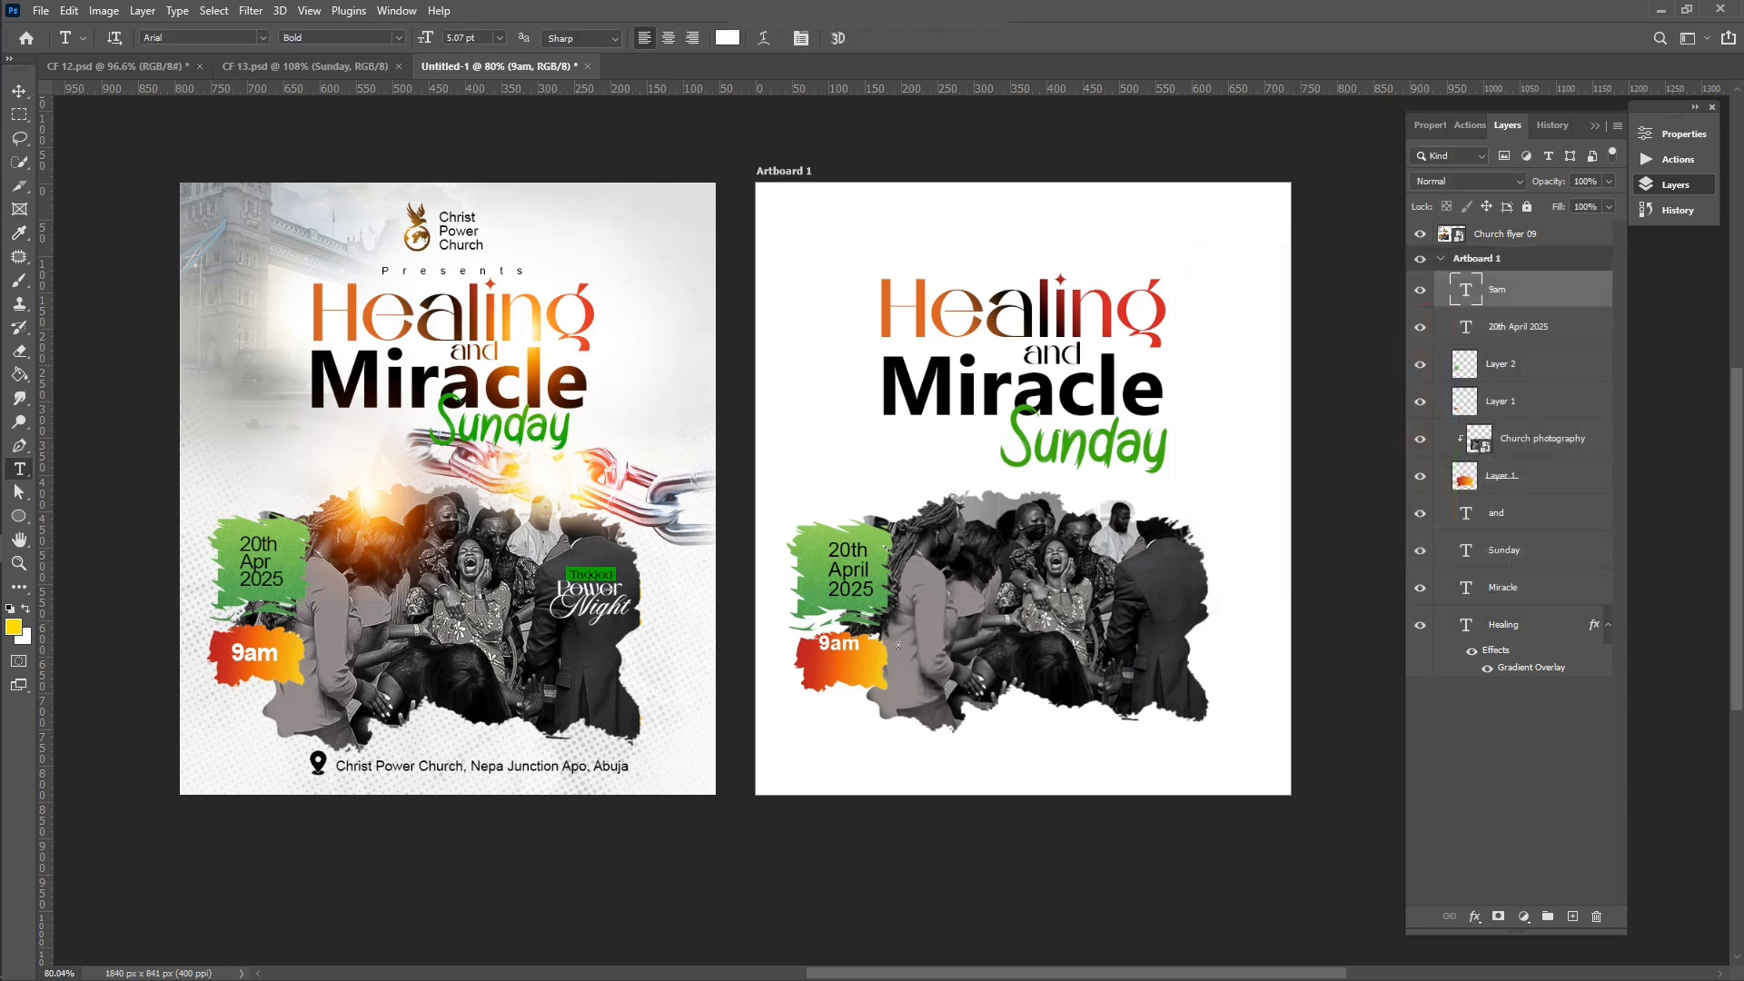
Step: Reposition and slightly enlarge the "9am" text so it sits within the orange brush shape
{"action": "key", "text": "v"}
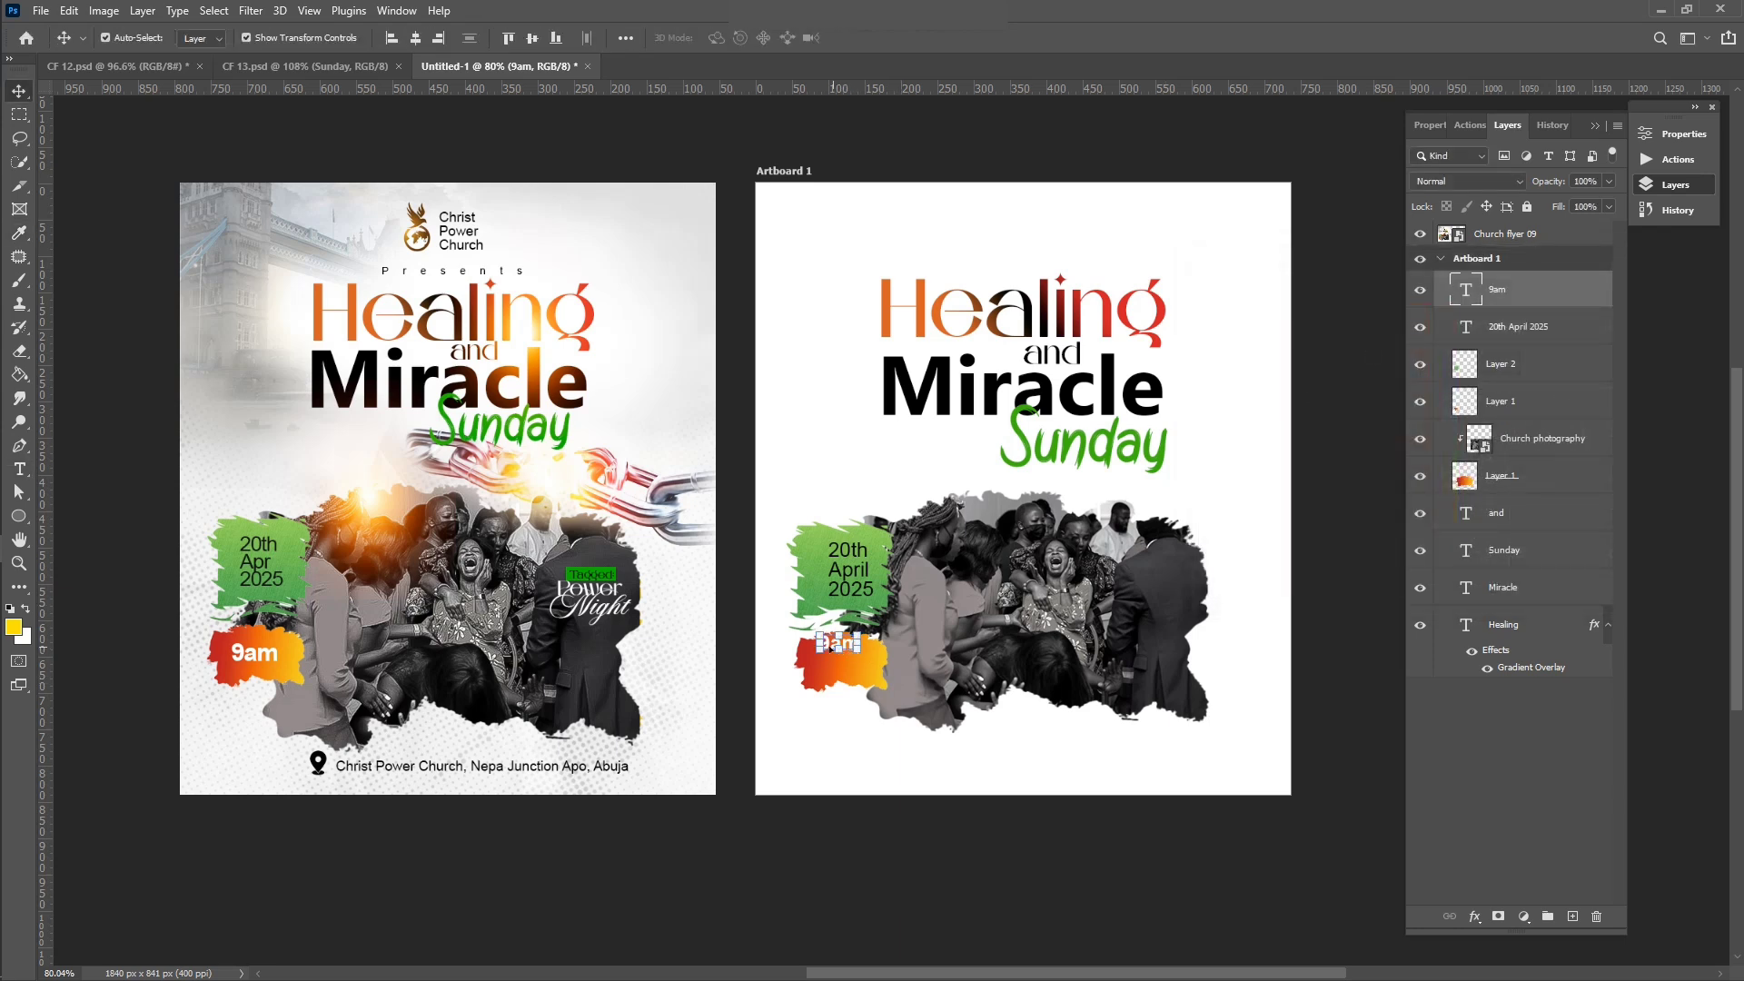
{"action": "left_click_drag", "start_coordinate": [830, 647], "coordinate": [833, 661]}
{"action": "scroll", "coordinate": [865, 779], "scroll_direction": "up", "scroll_amount": 3}
{"action": "scroll", "coordinate": [865, 779], "scroll_direction": "up", "scroll_amount": 2}
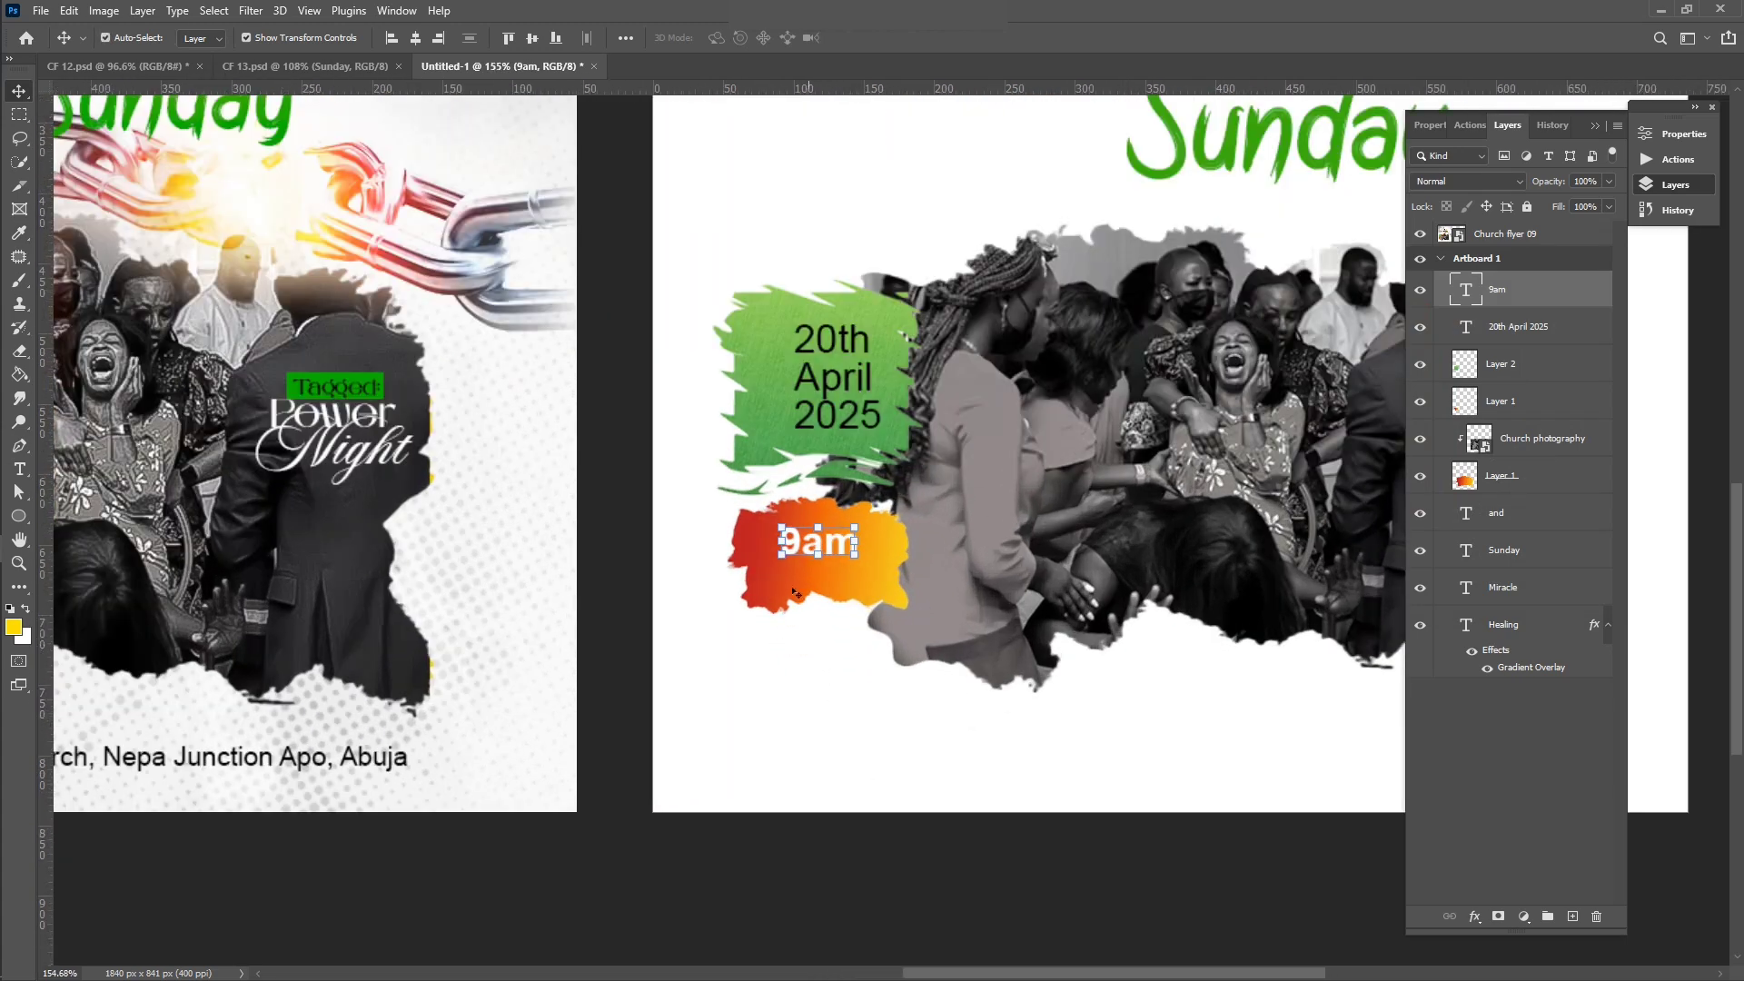
{"action": "left_click_drag", "start_coordinate": [782, 553], "coordinate": [771, 567]}
{"action": "scroll", "coordinate": [770, 567], "scroll_direction": "down", "scroll_amount": 3}
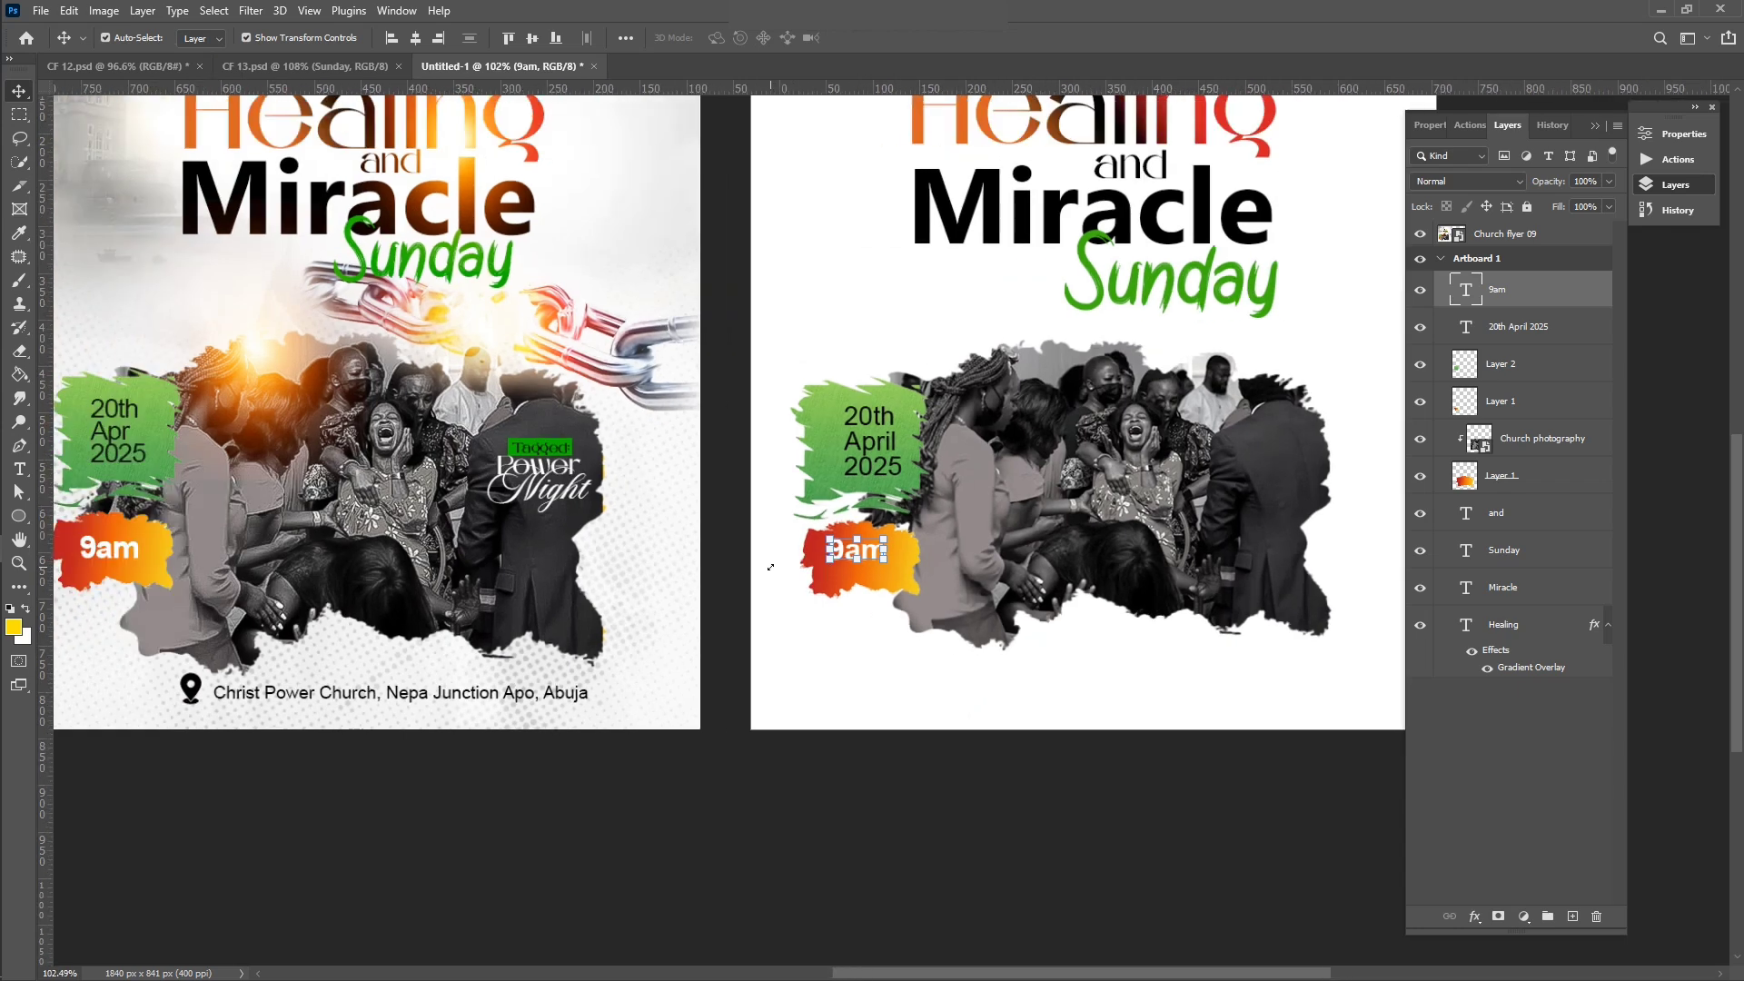
Step: Draw a green-filled rectangle about 62 by 21 px over the upper back of the suited man in the church photo
{"action": "scroll", "coordinate": [771, 567], "scroll_direction": "right", "scroll_amount": 4}
{"action": "left_click", "coordinate": [1246, 497]}
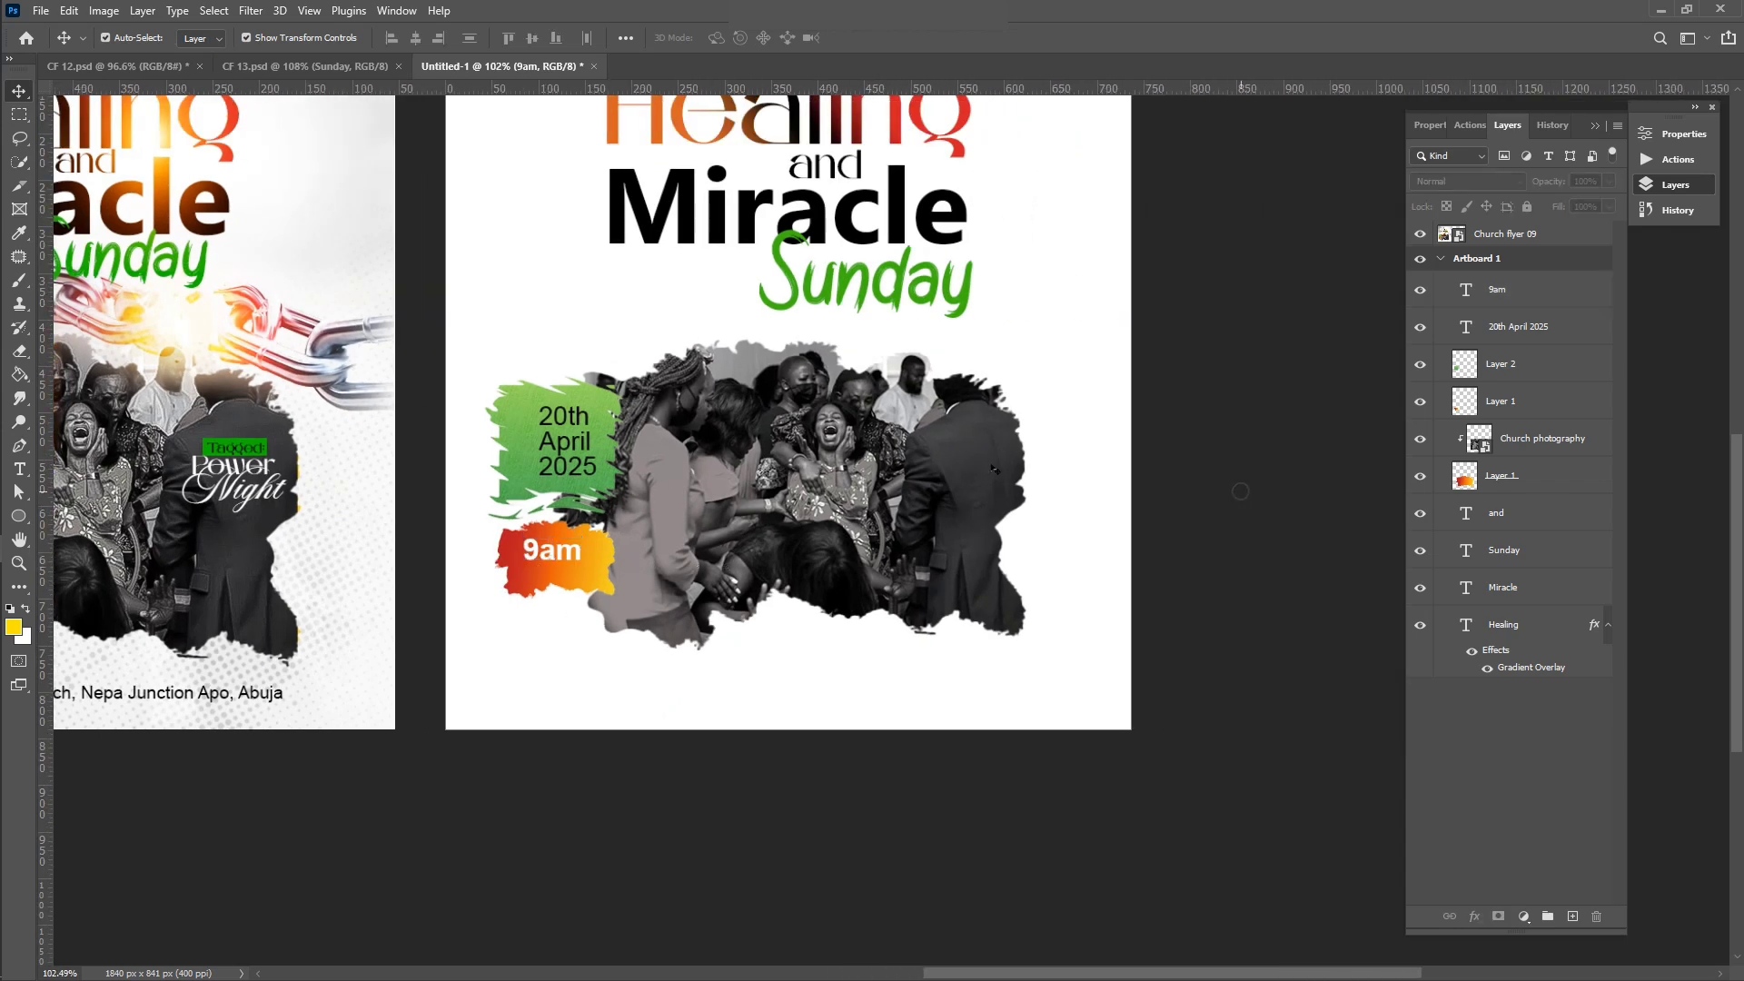
{"action": "scroll", "coordinate": [988, 468], "scroll_direction": "up", "scroll_amount": 1}
{"action": "scroll", "coordinate": [988, 467], "scroll_direction": "up", "scroll_amount": 3}
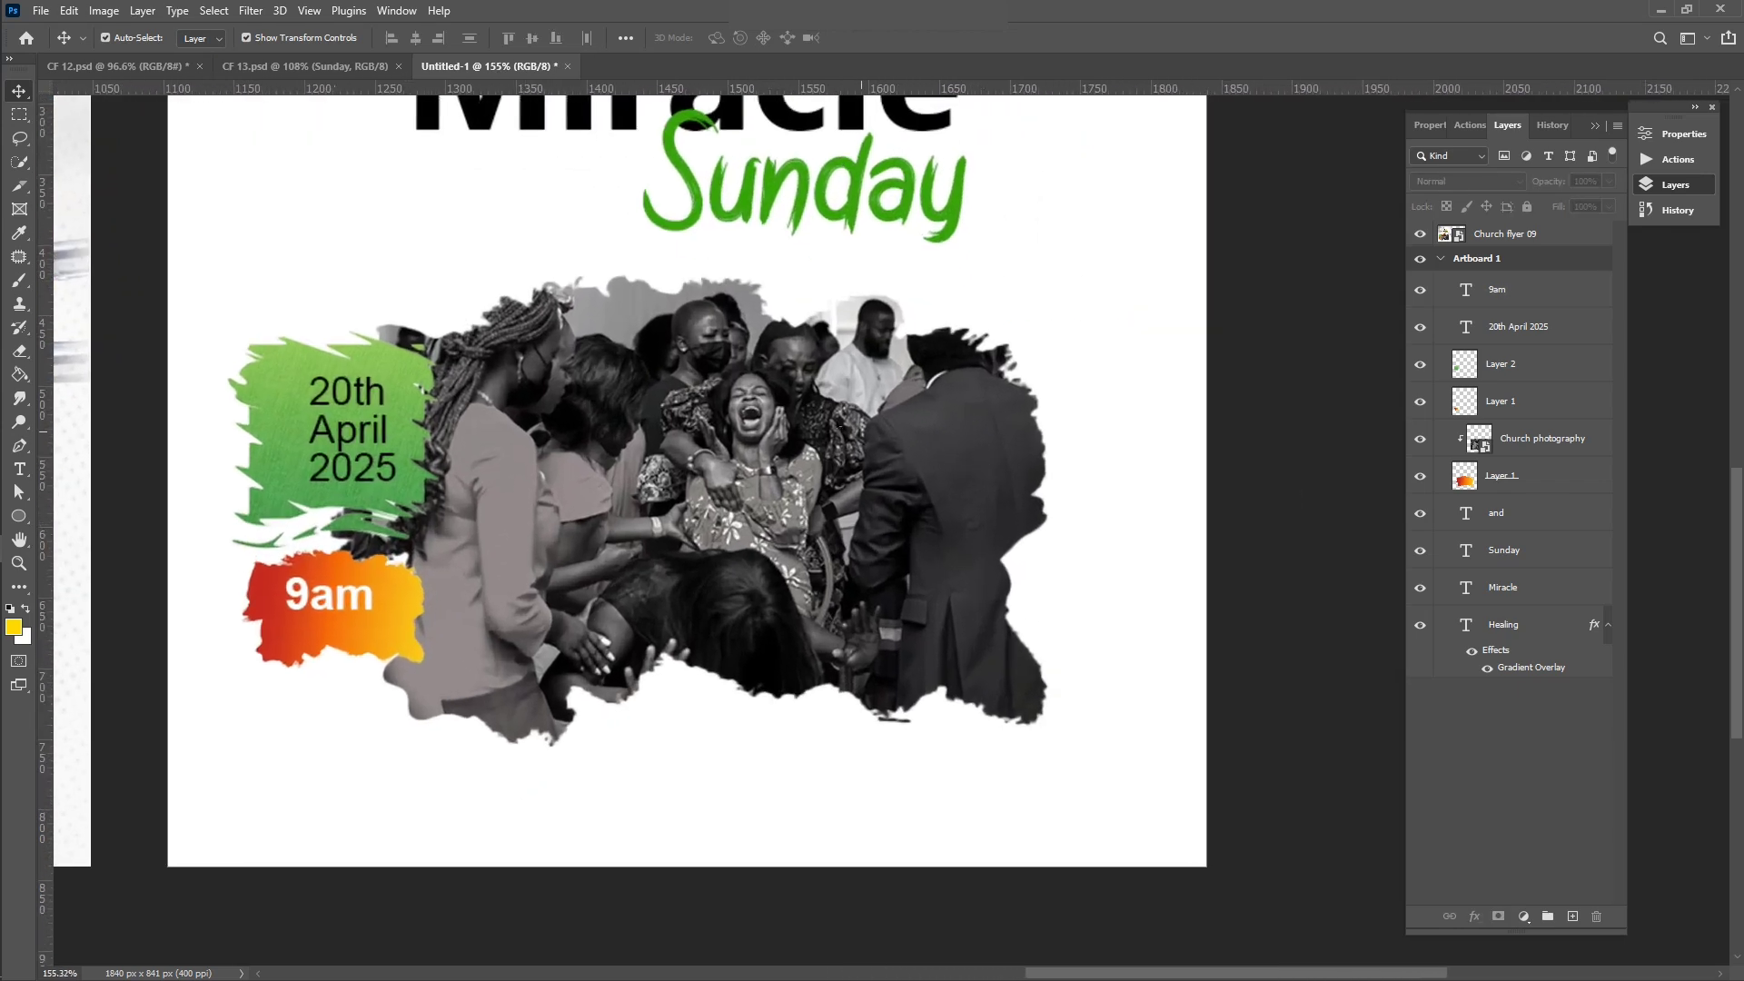
{"action": "right_click", "coordinate": [19, 516]}
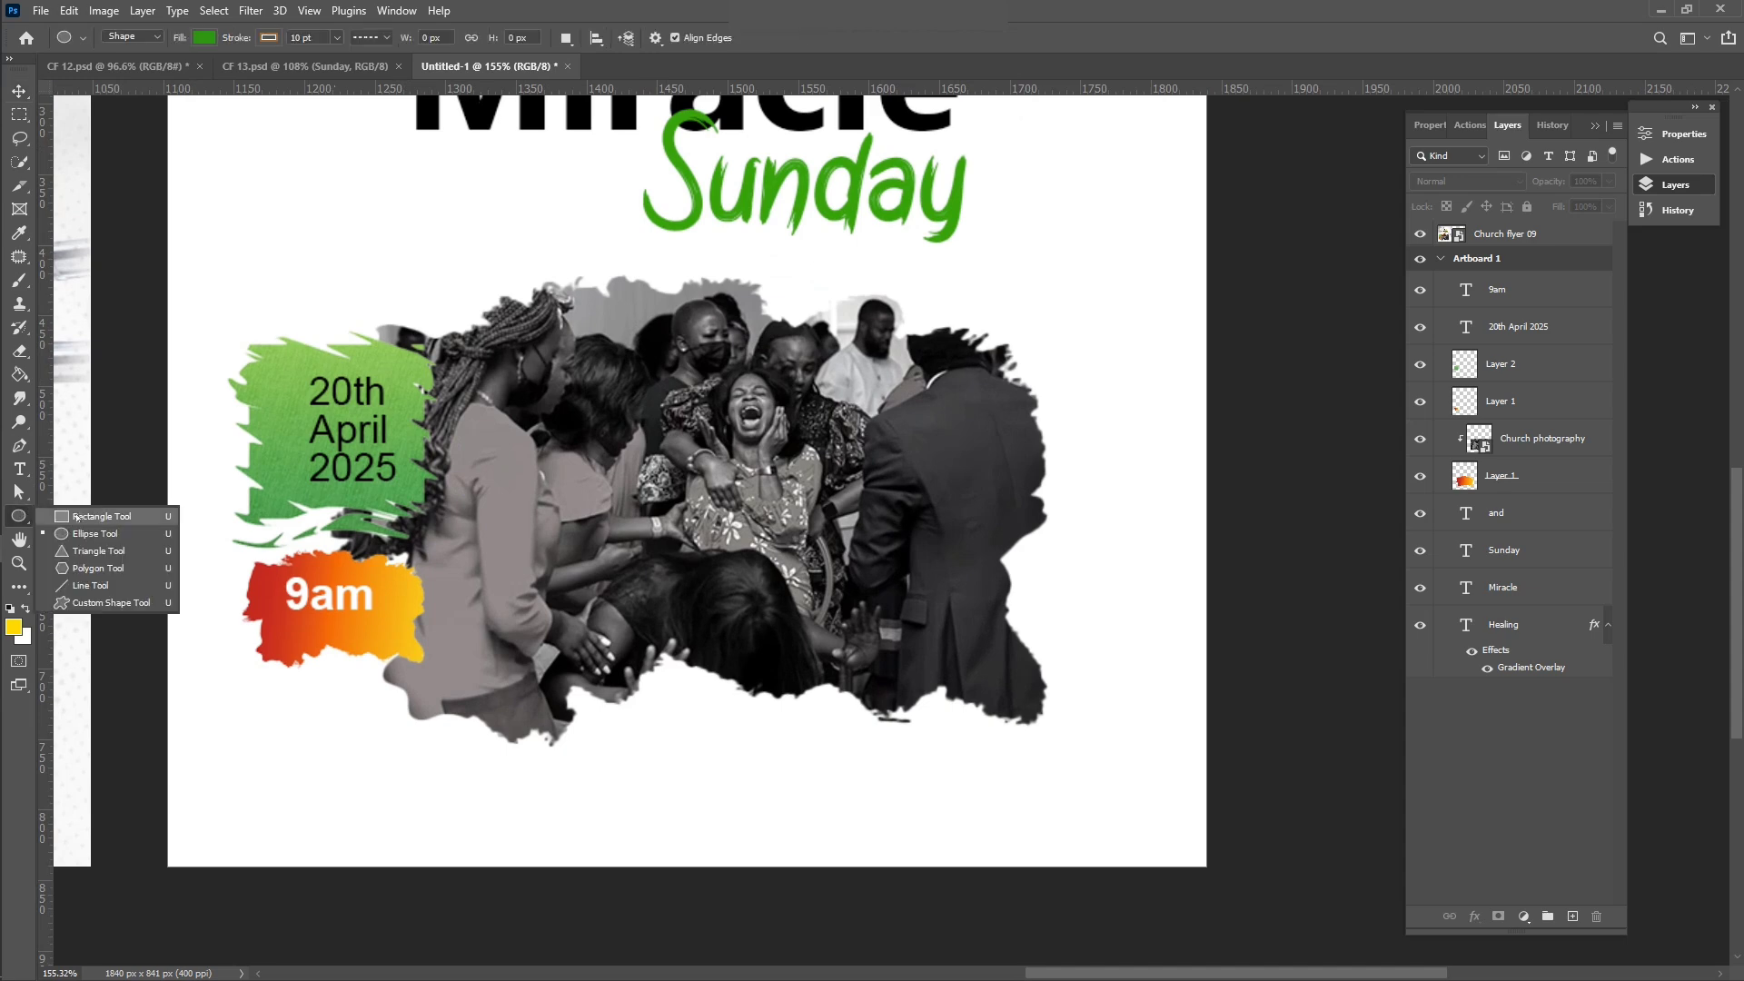
{"action": "left_click", "coordinate": [88, 515]}
{"action": "mouse_move", "coordinate": [88, 515]}
{"action": "left_mouse_down"}
{"action": "mouse_move", "coordinate": [773, 448]}
{"action": "mouse_move", "coordinate": [722, 441]}
{"action": "left_mouse_up"}
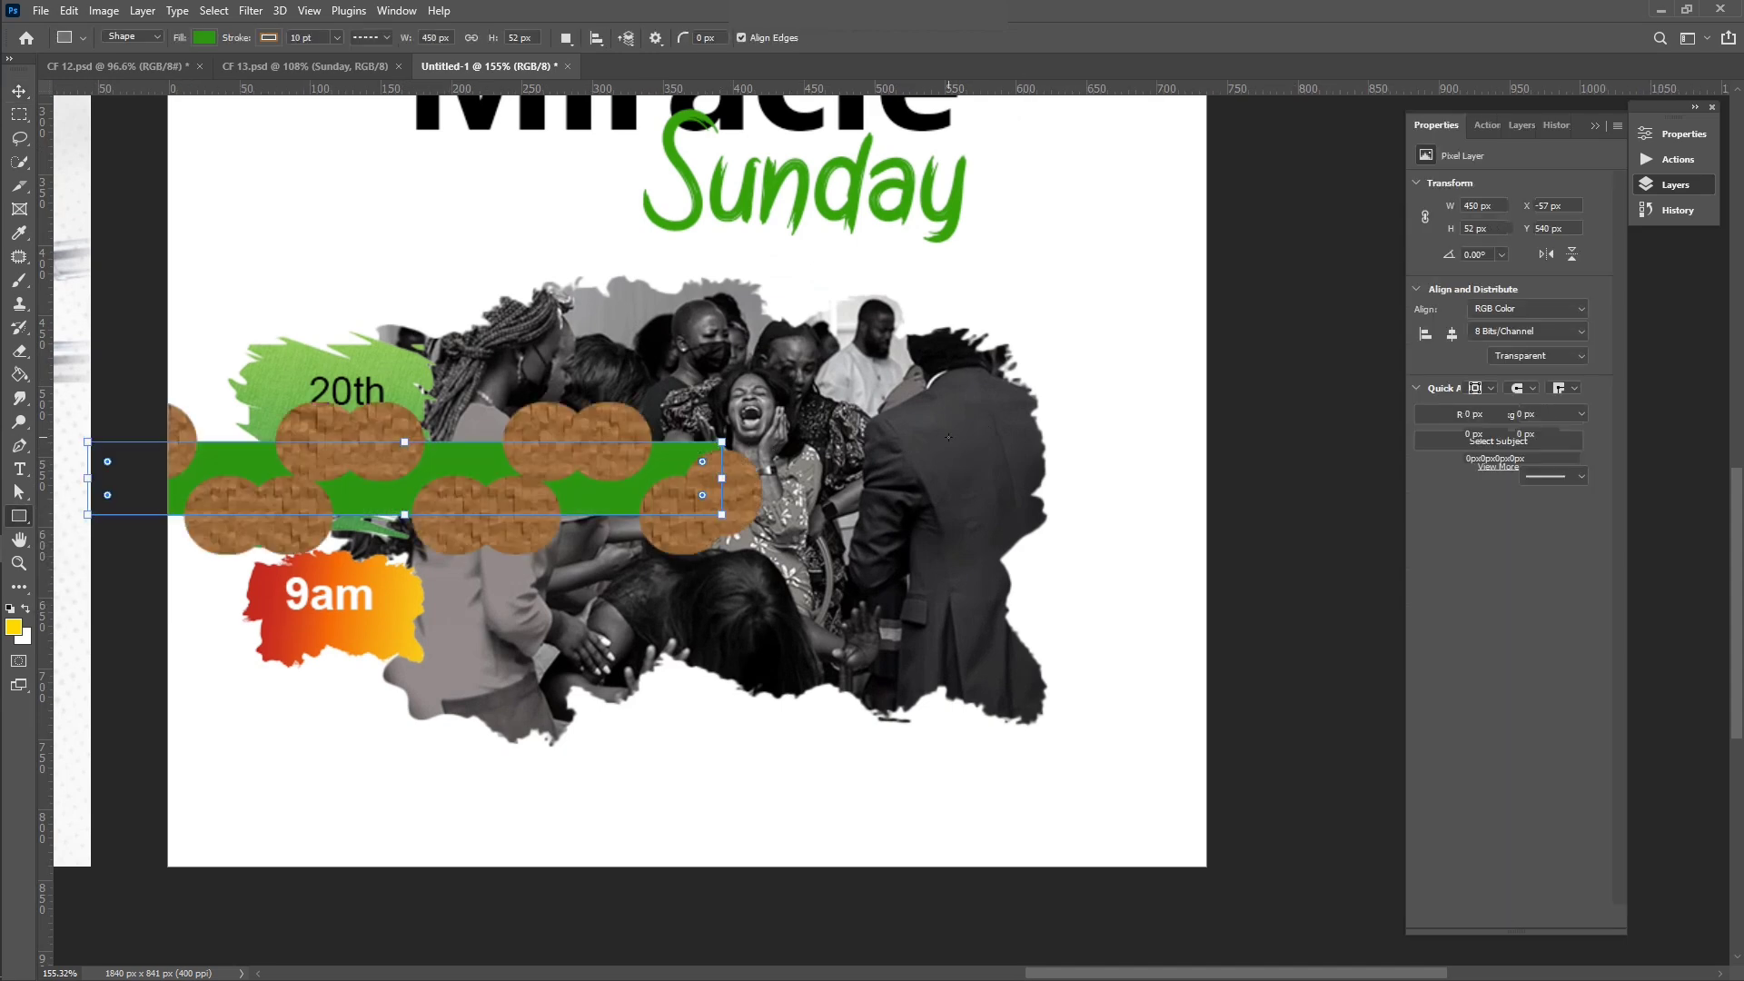
{"action": "key", "text": "ctrl+z"}
{"action": "left_click_drag", "start_coordinate": [937, 418], "coordinate": [1026, 447]}
Step: Remove the patterned stroke from the small green rectangle
{"action": "left_click", "coordinate": [1475, 342]}
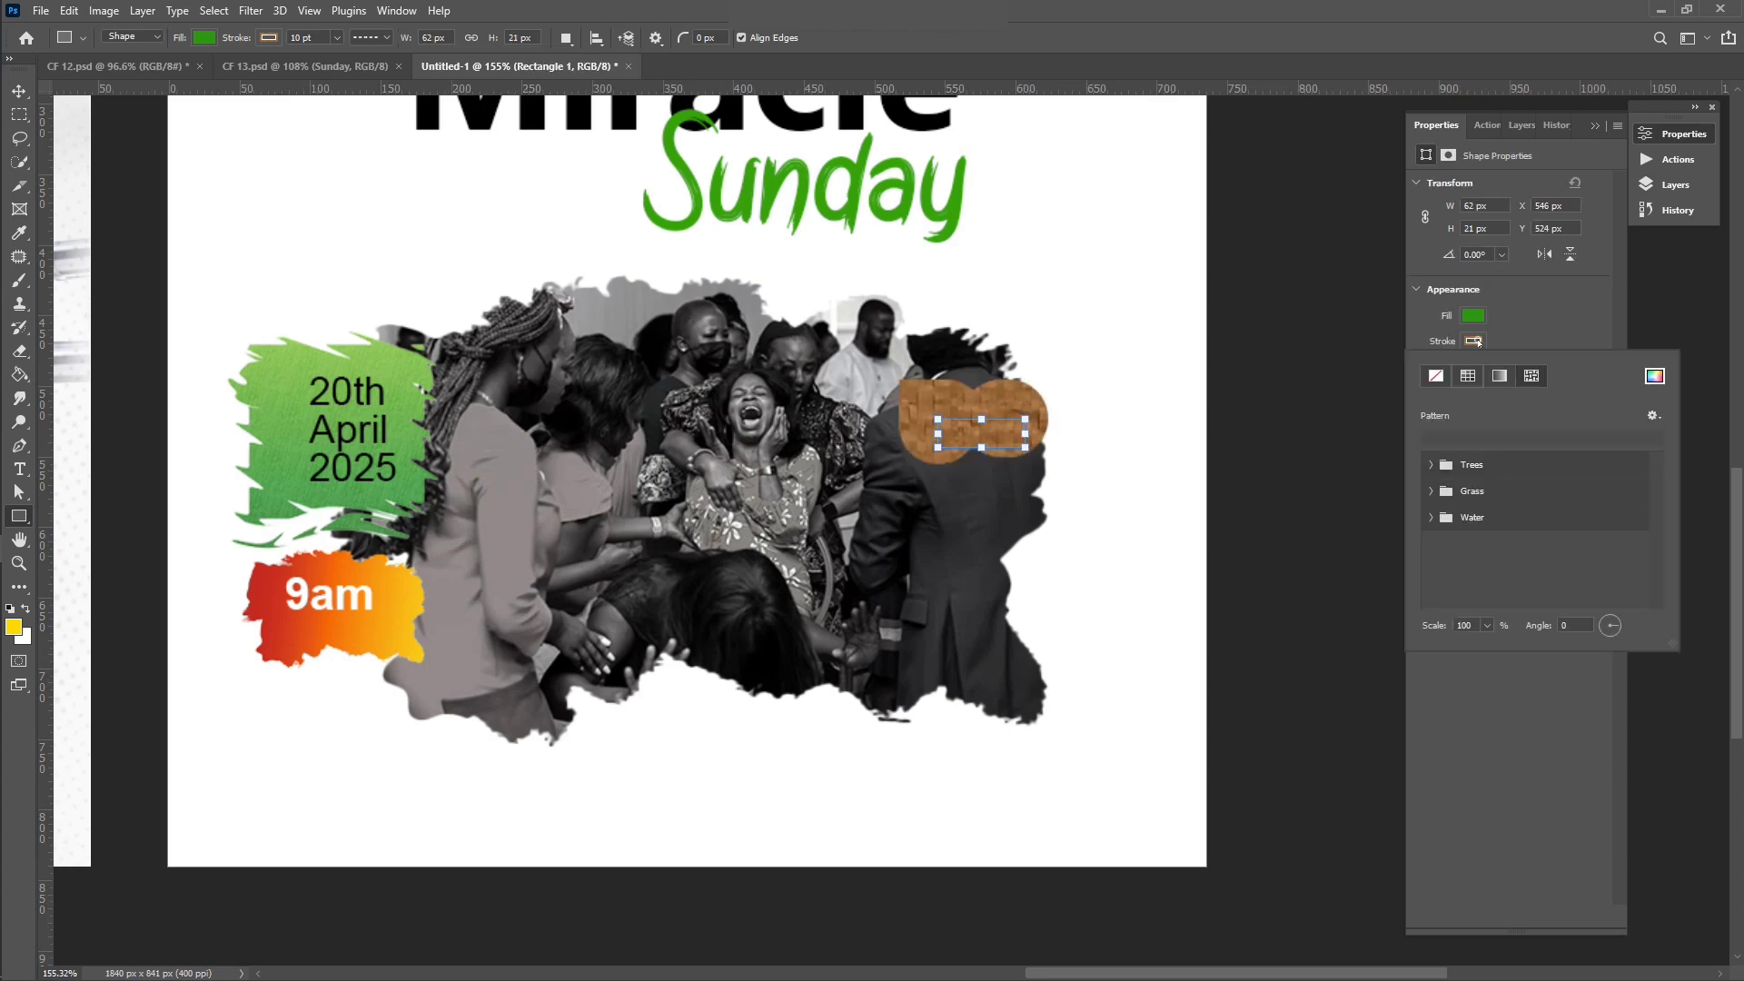
{"action": "left_click", "coordinate": [1436, 377]}
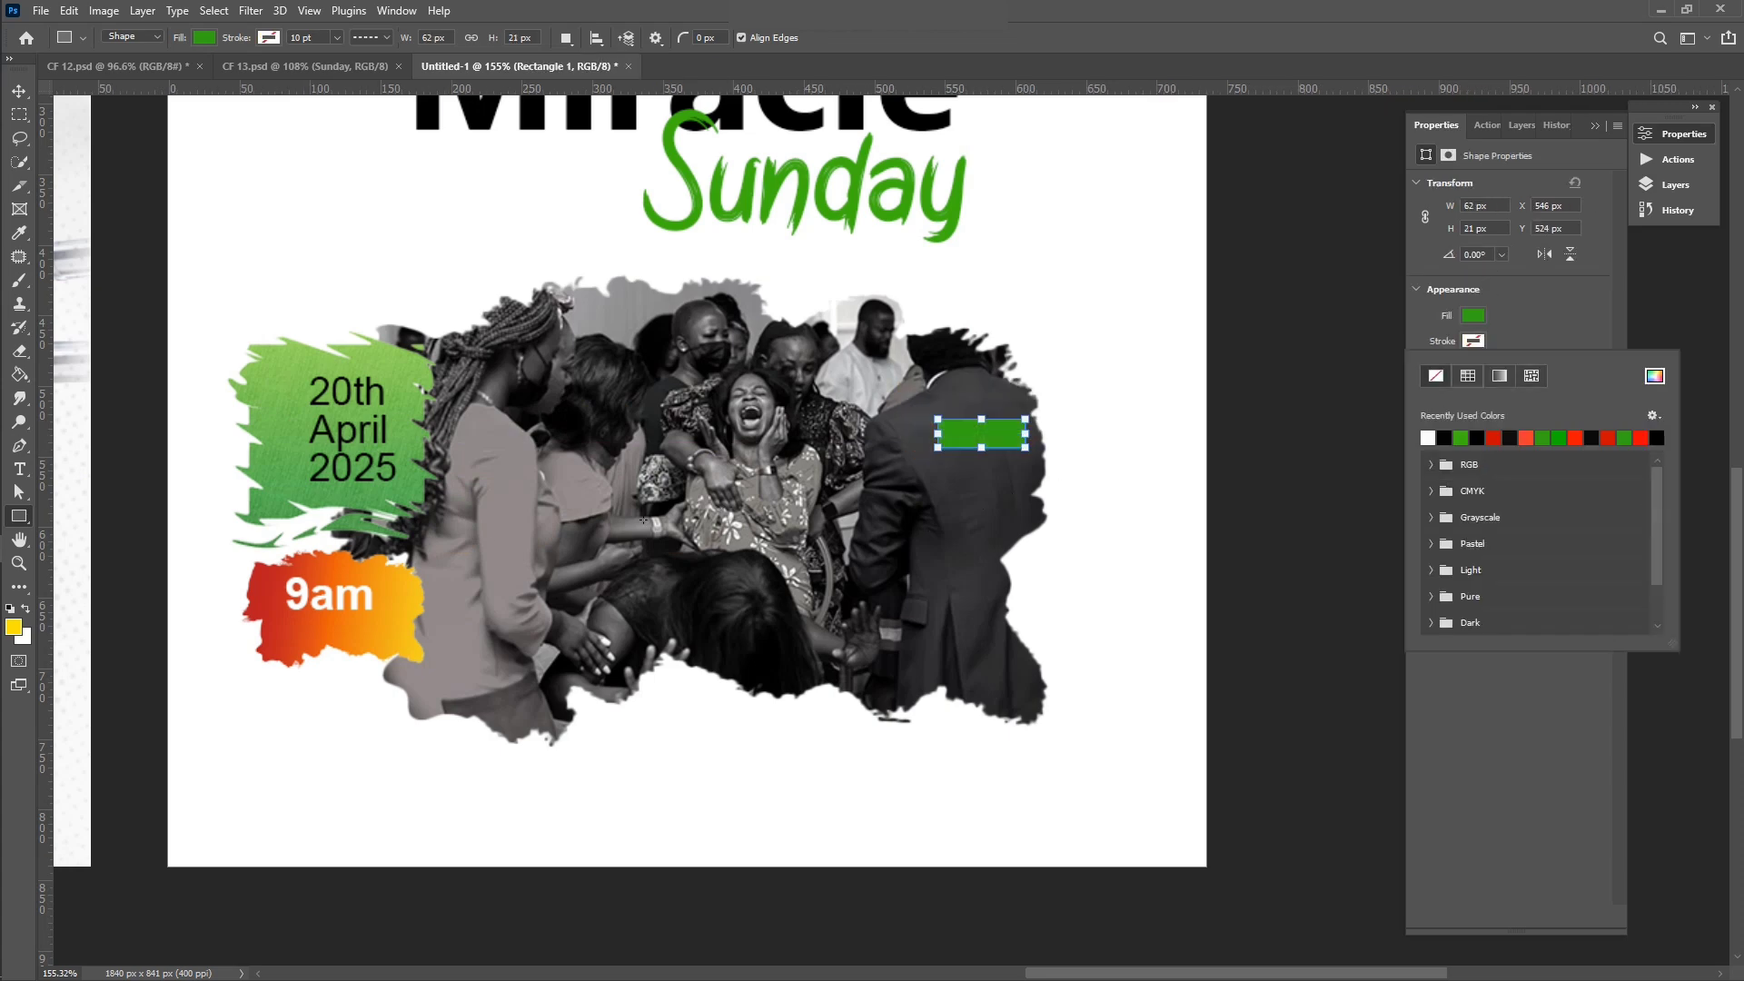
{"action": "key", "text": "Escape"}
{"action": "key", "text": "v"}
{"action": "scroll", "coordinate": [414, 472], "scroll_direction": "down", "scroll_amount": 1}
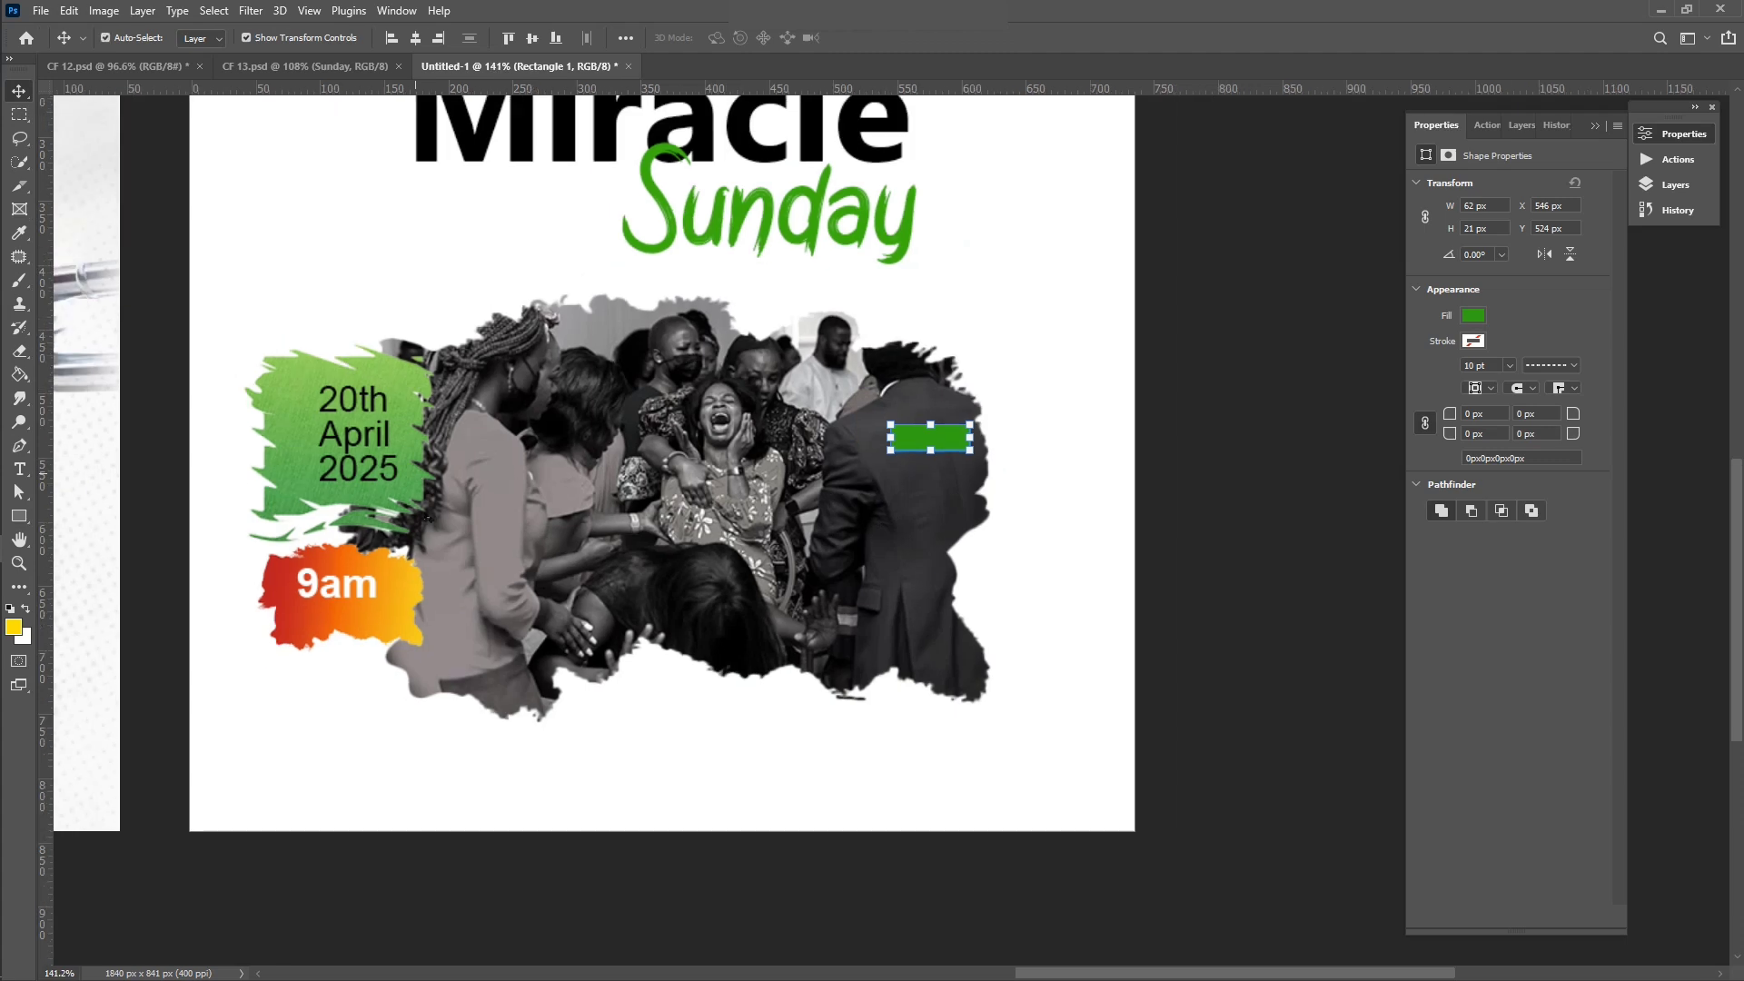
Step: Add a horizontal text layer reading "Tagged:" in the blank area above the church photo
{"action": "key", "text": "t"}
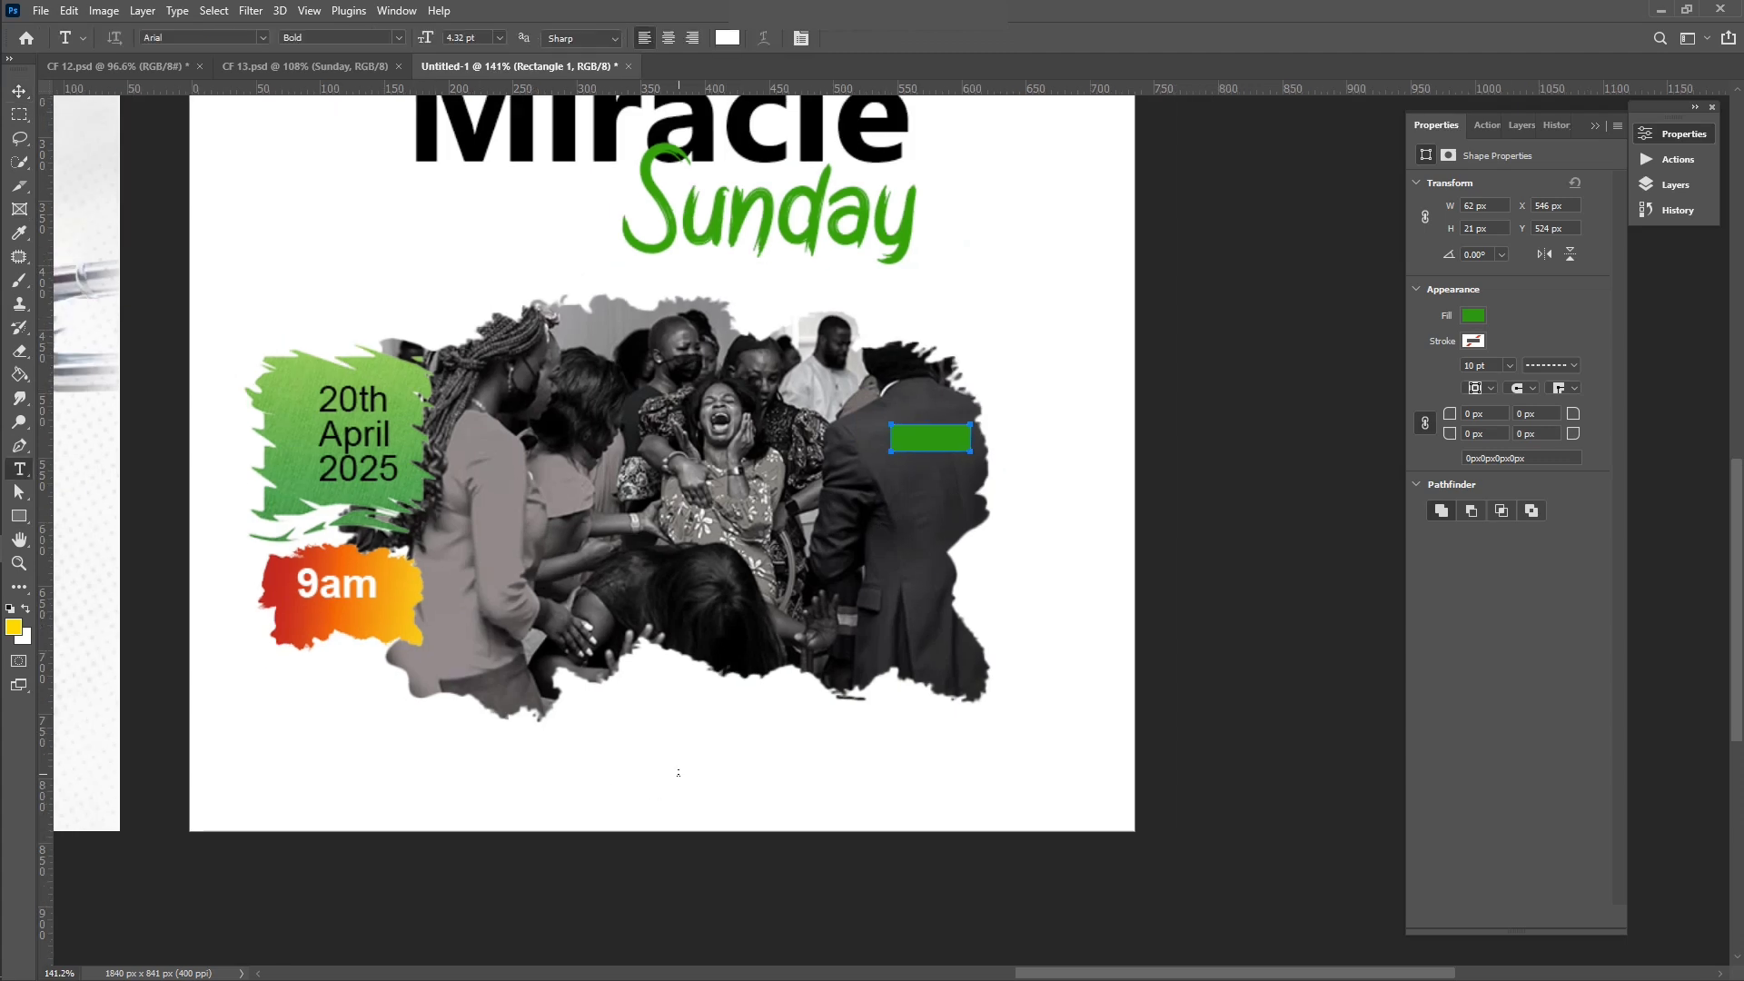
{"action": "key", "text": "g"}
{"action": "key", "text": "shift+g"}
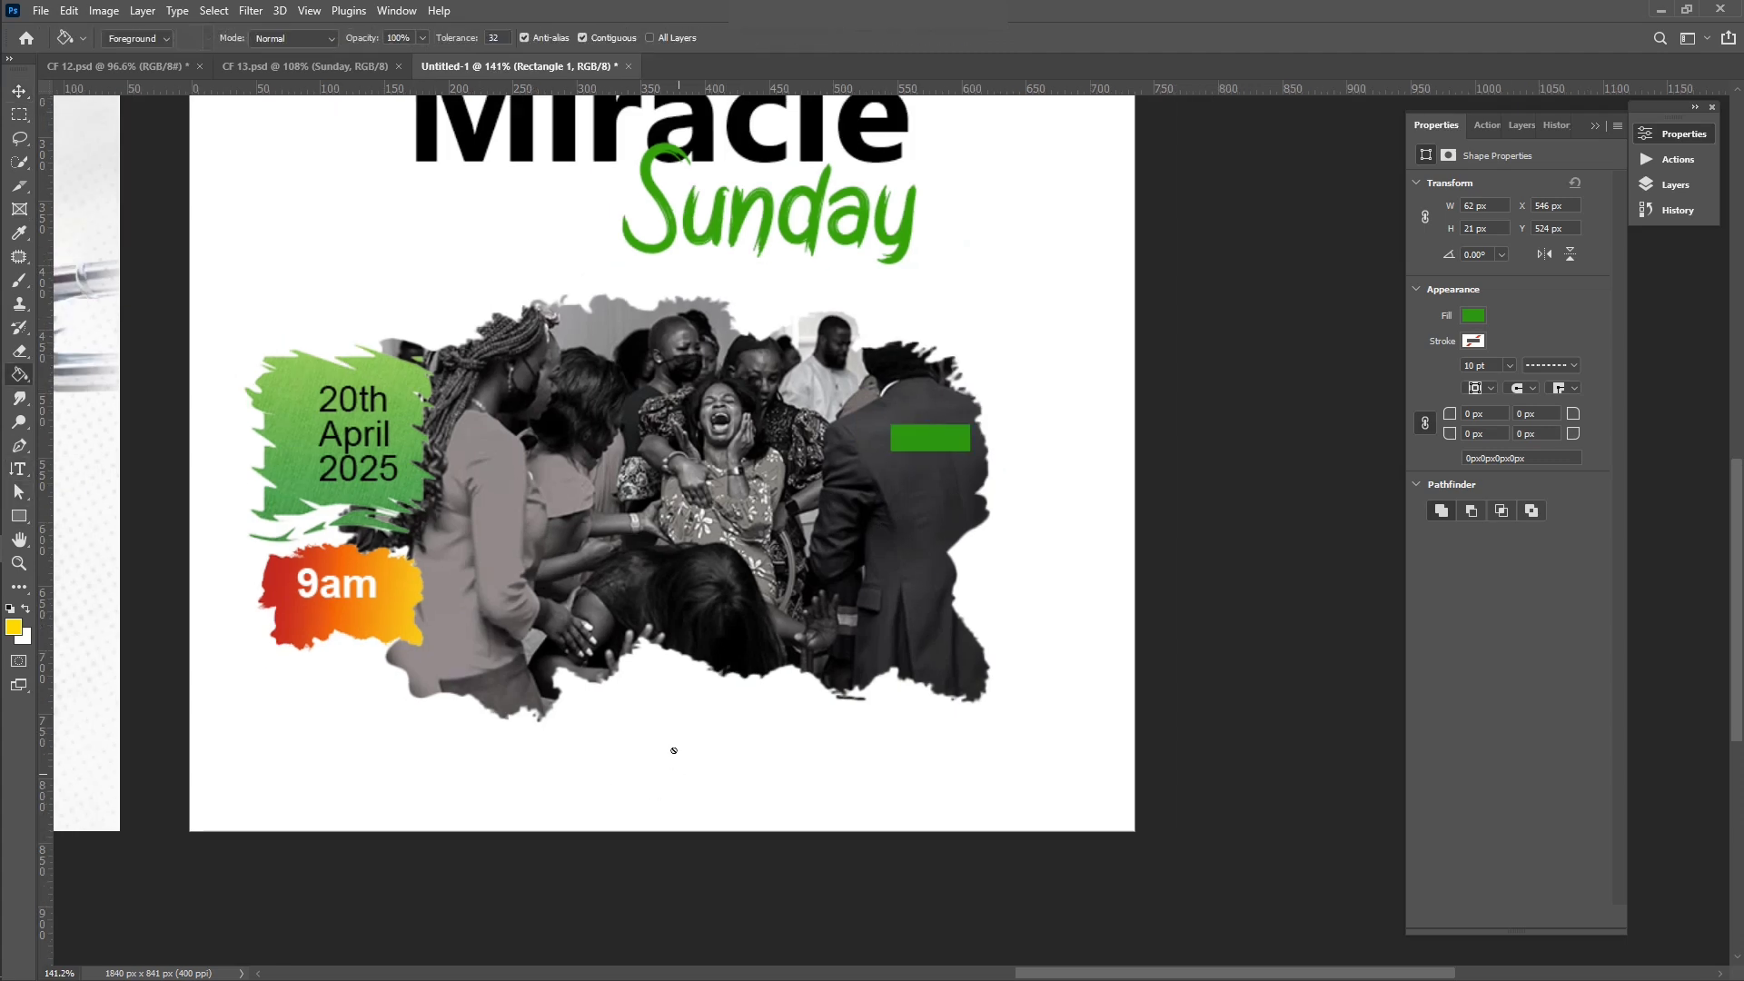
{"action": "key", "text": "t"}
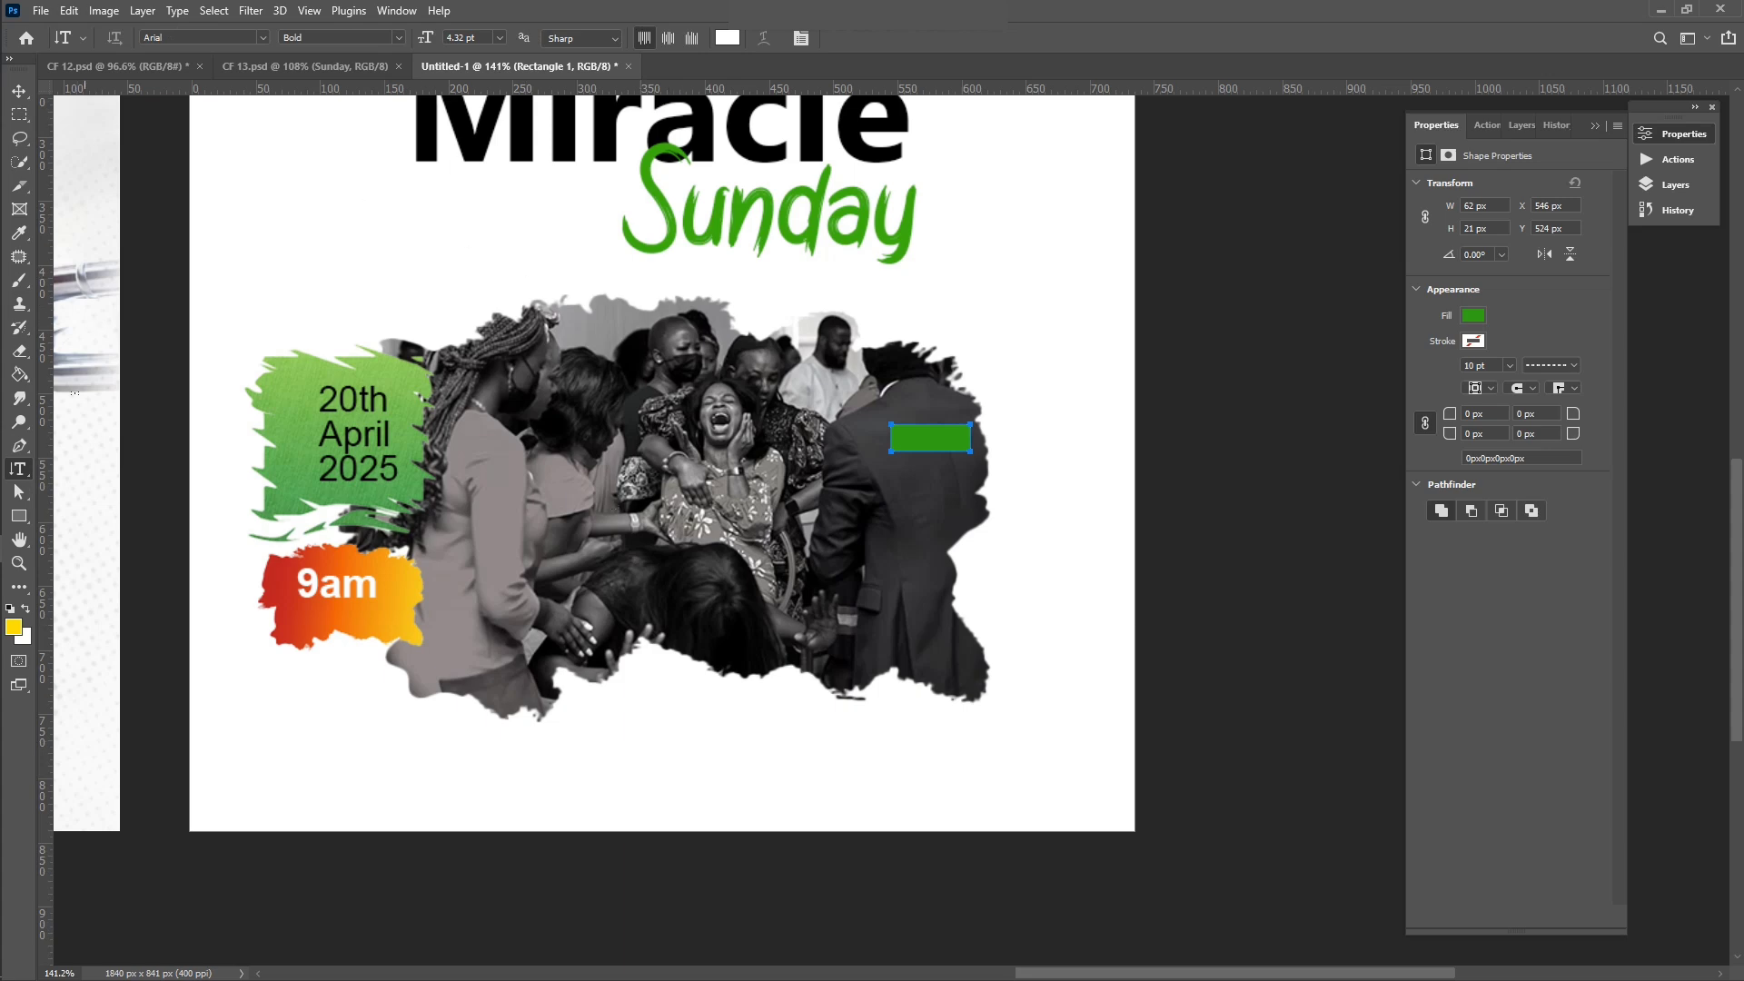
{"action": "right_click", "coordinate": [32, 467]}
{"action": "left_click", "coordinate": [70, 465]}
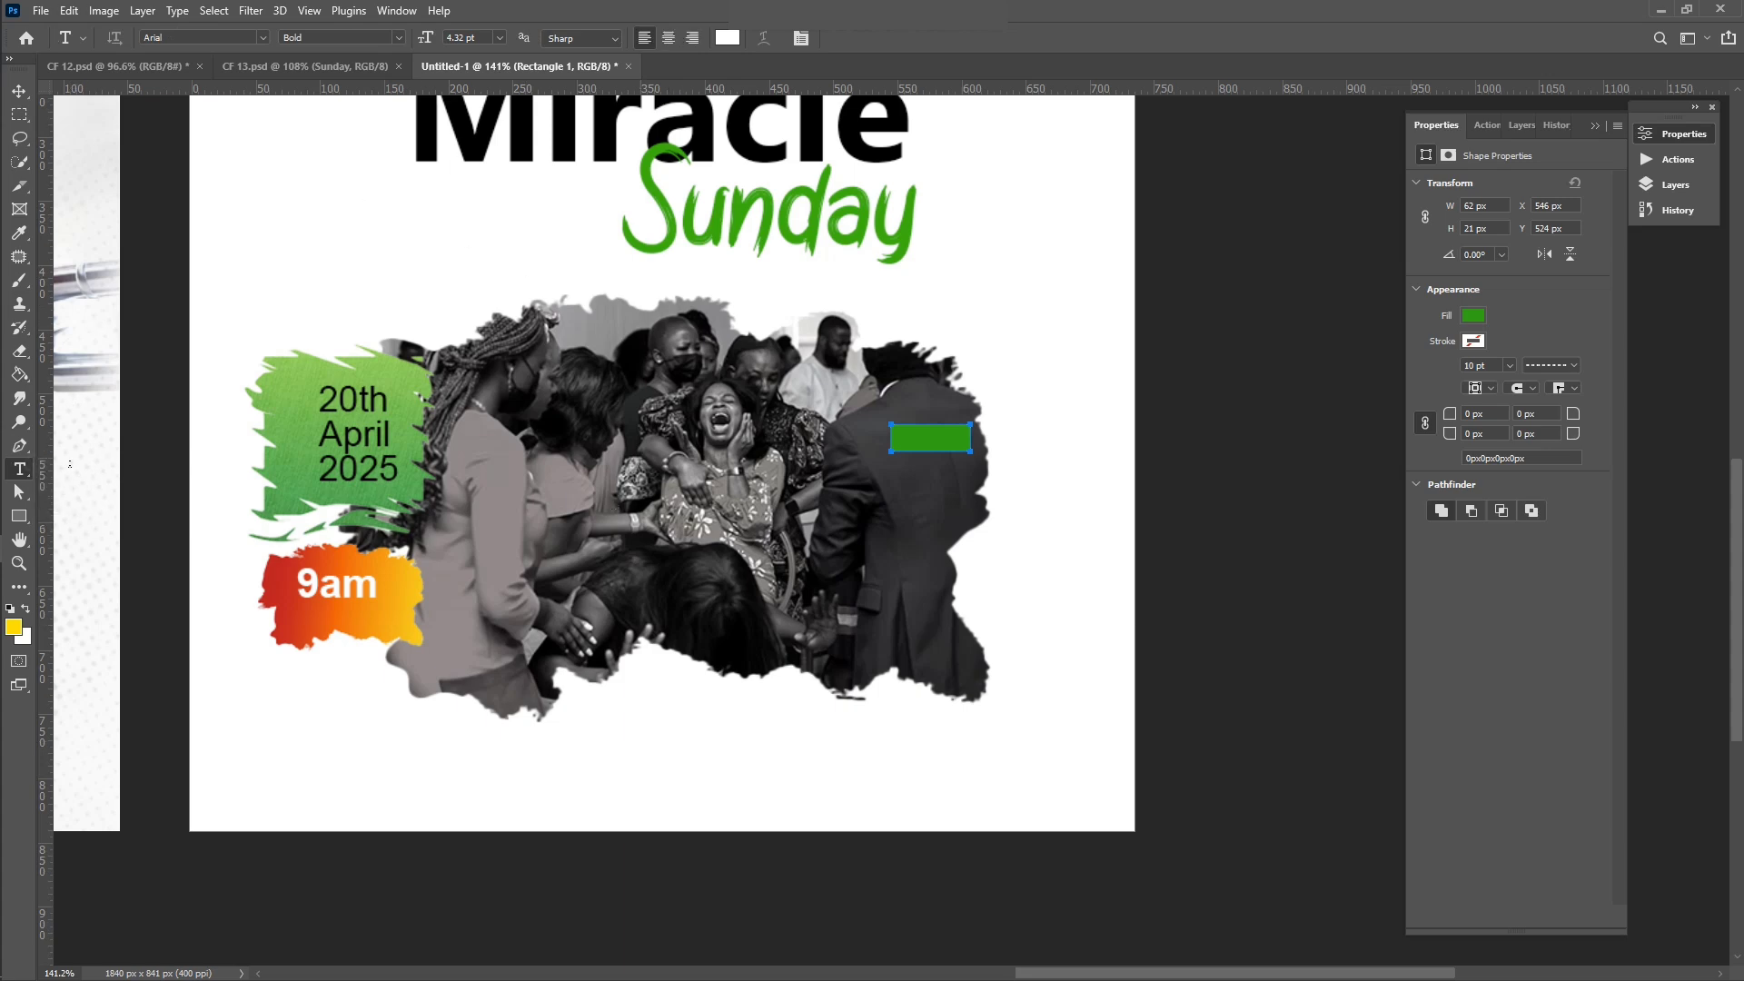
{"action": "left_click", "coordinate": [332, 265]}
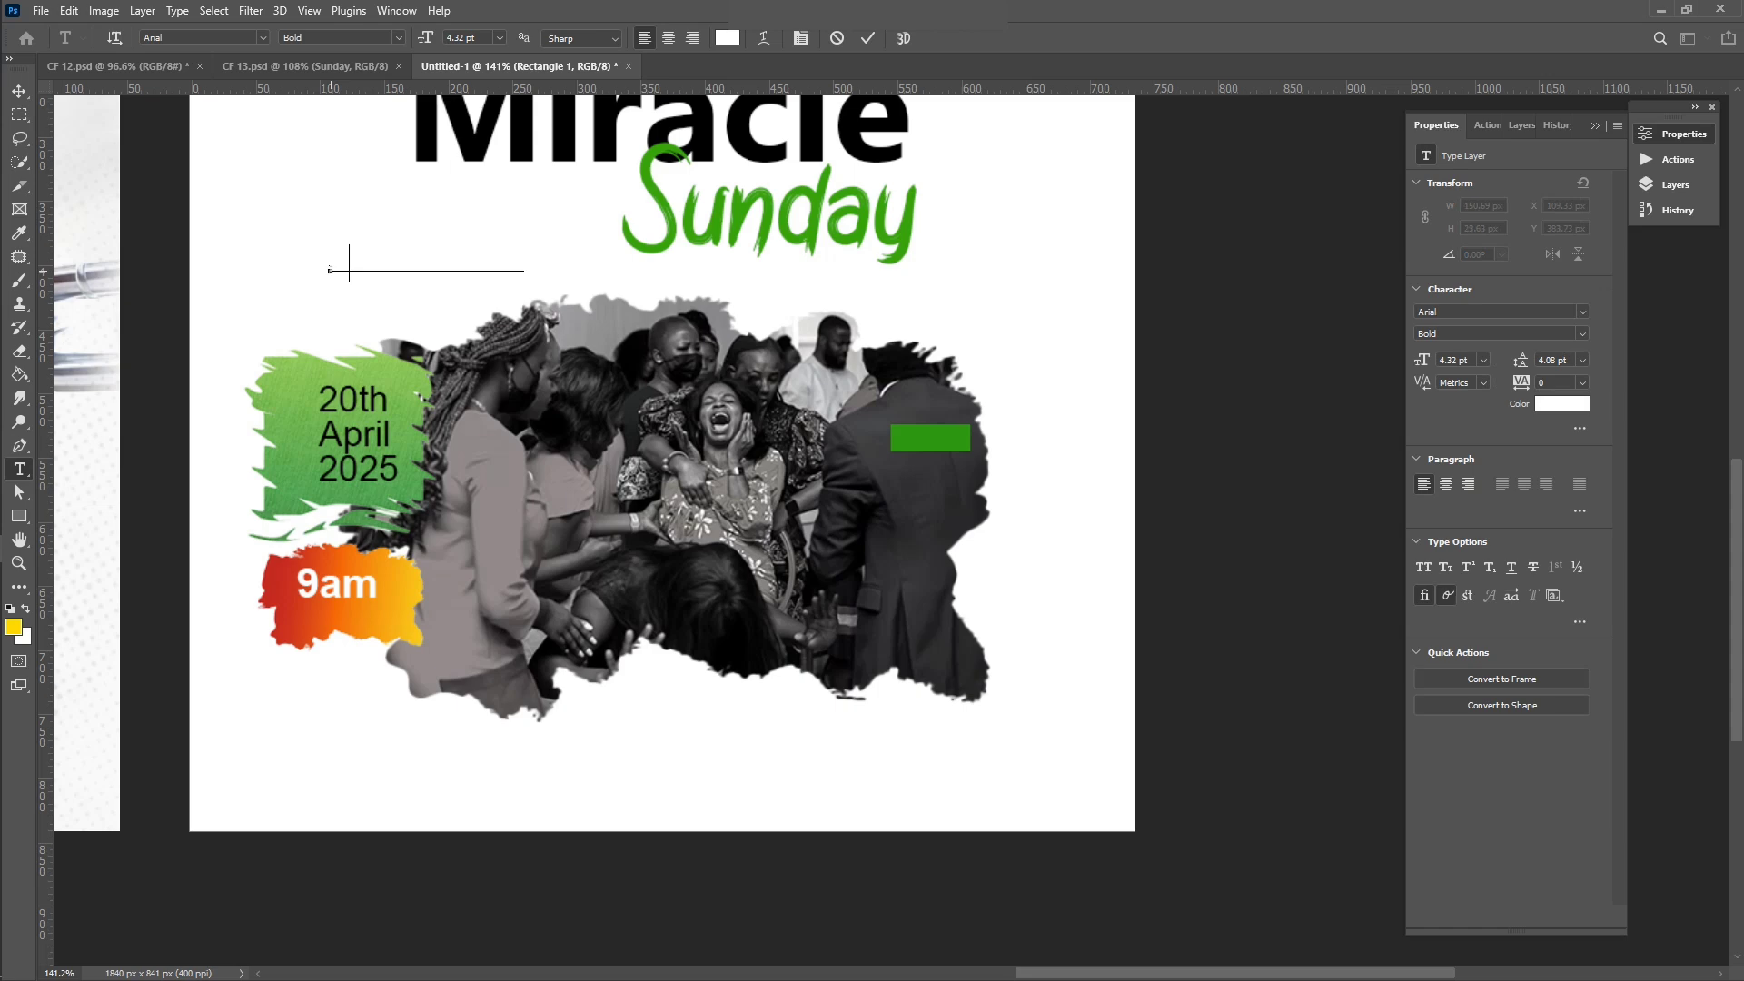
{"action": "type", "text": "Prophe"}
{"action": "left_click", "coordinate": [868, 37]}
Step: Colour the "Tagged:" text black, 000000
{"action": "left_click", "coordinate": [1553, 397]}
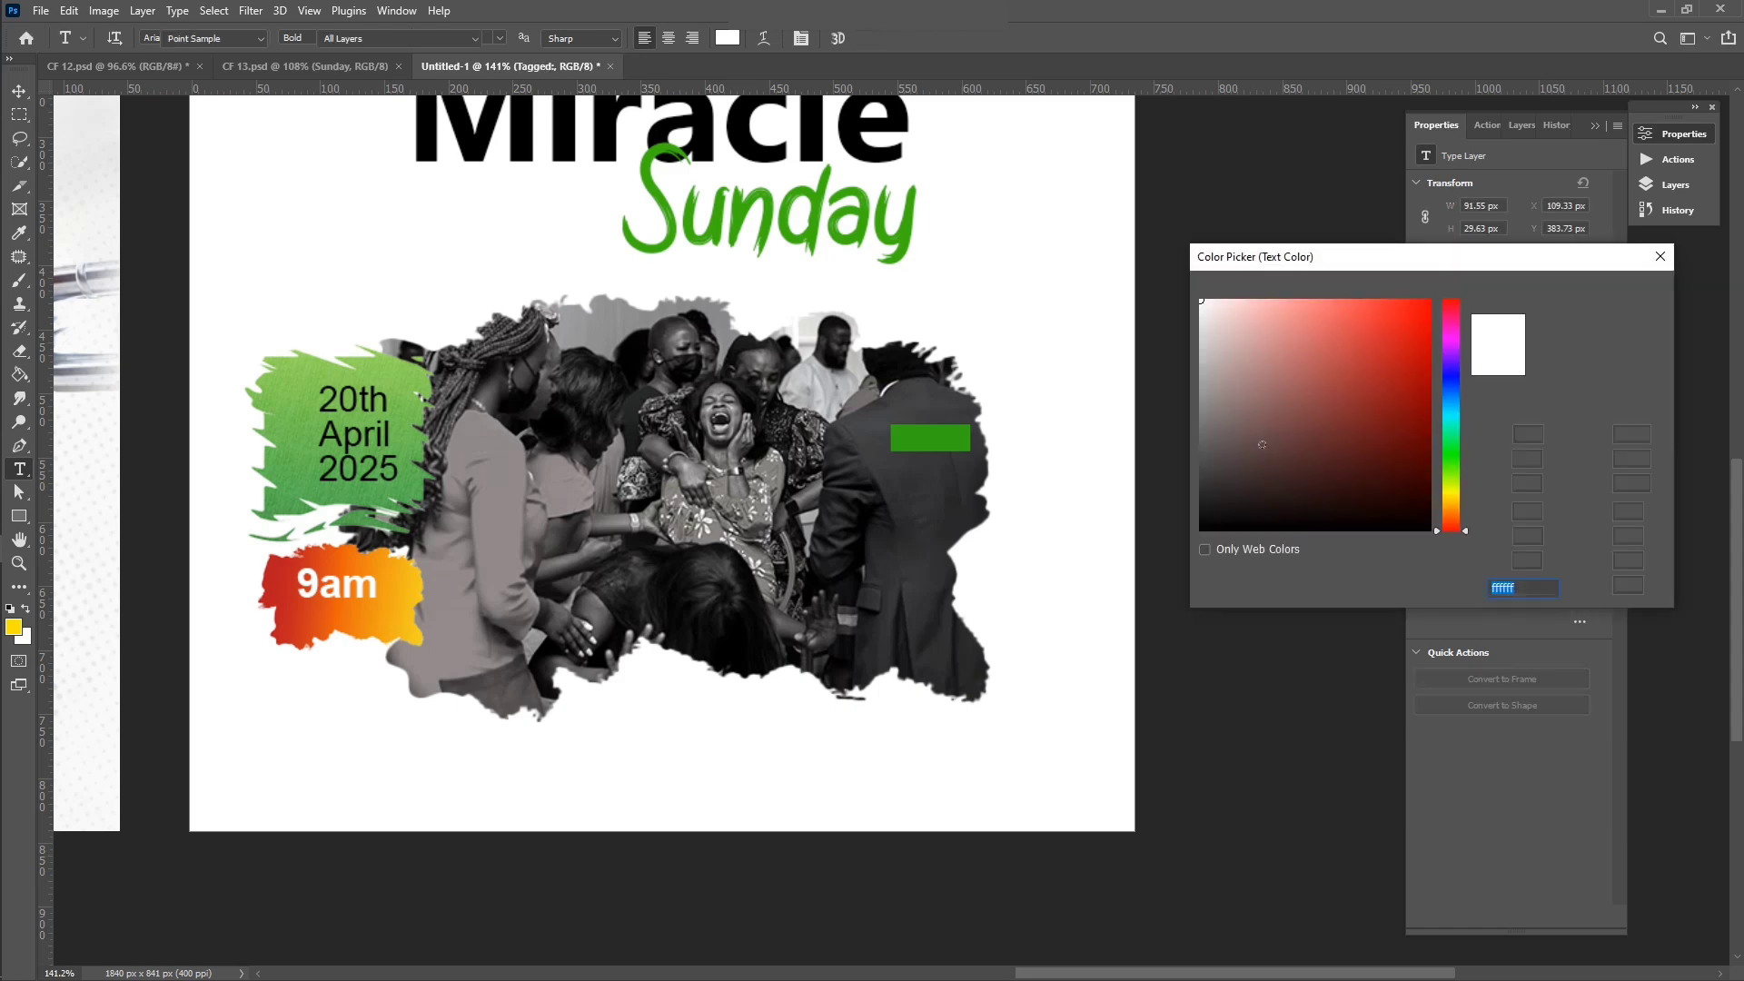
{"action": "type", "text": "000000"}
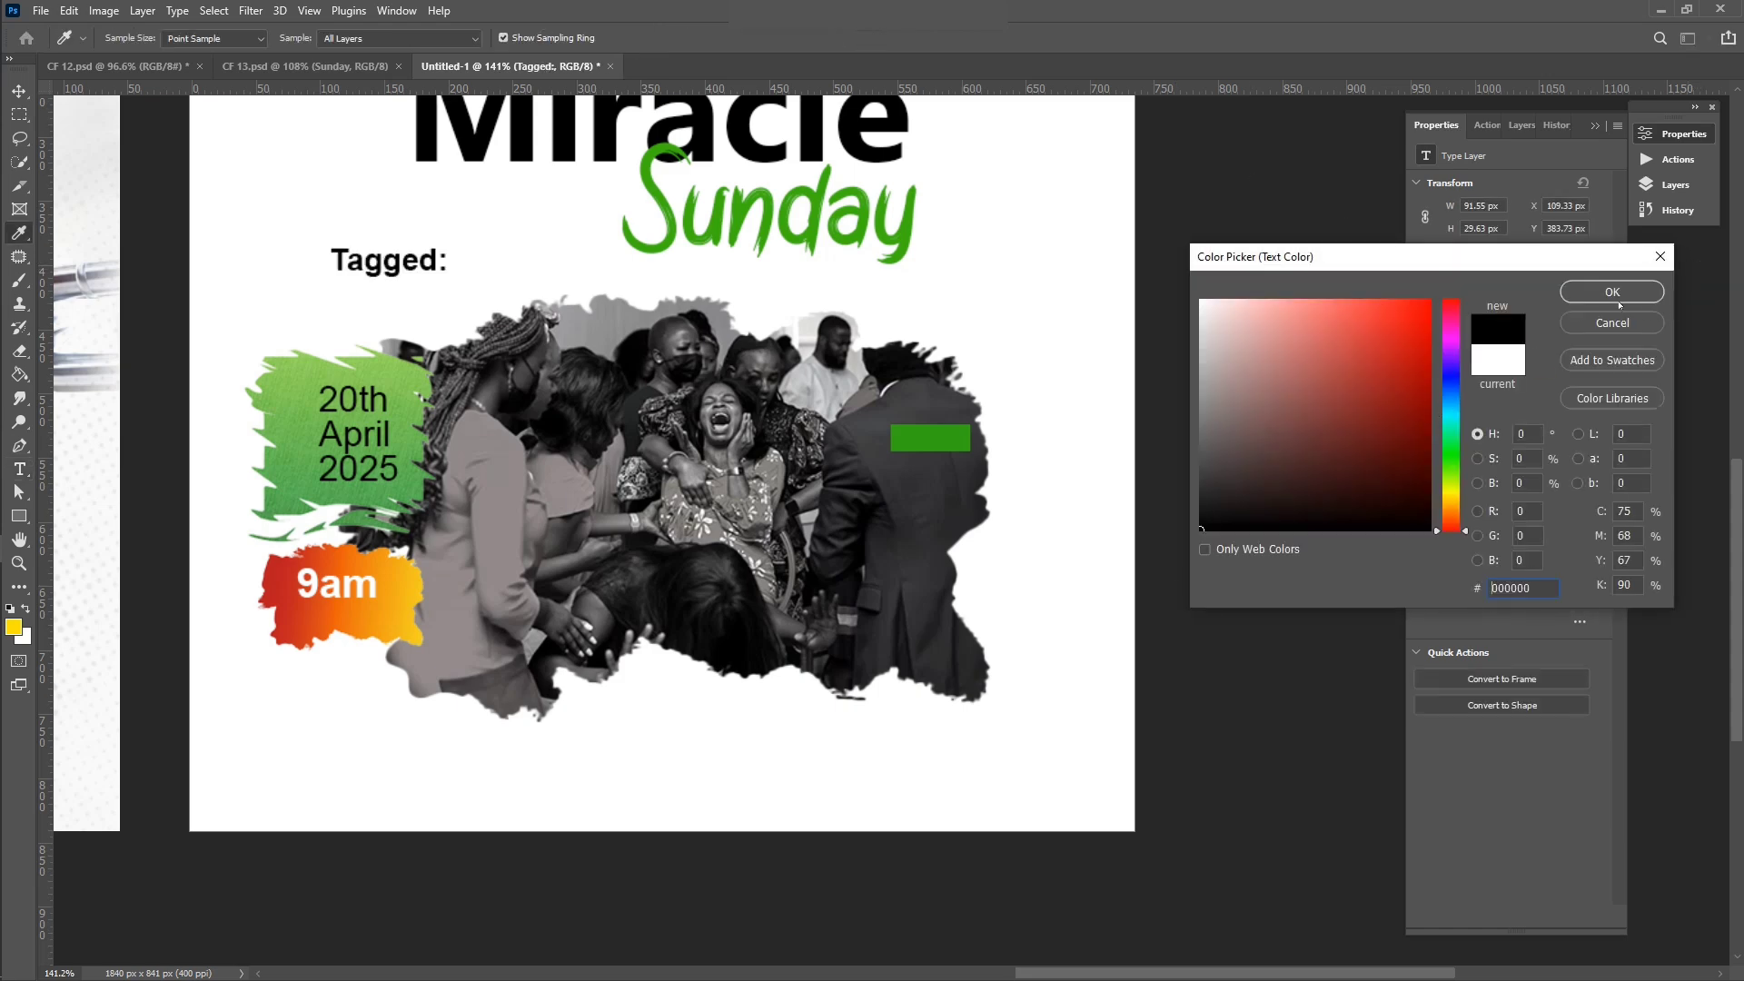
{"action": "left_click", "coordinate": [1616, 296]}
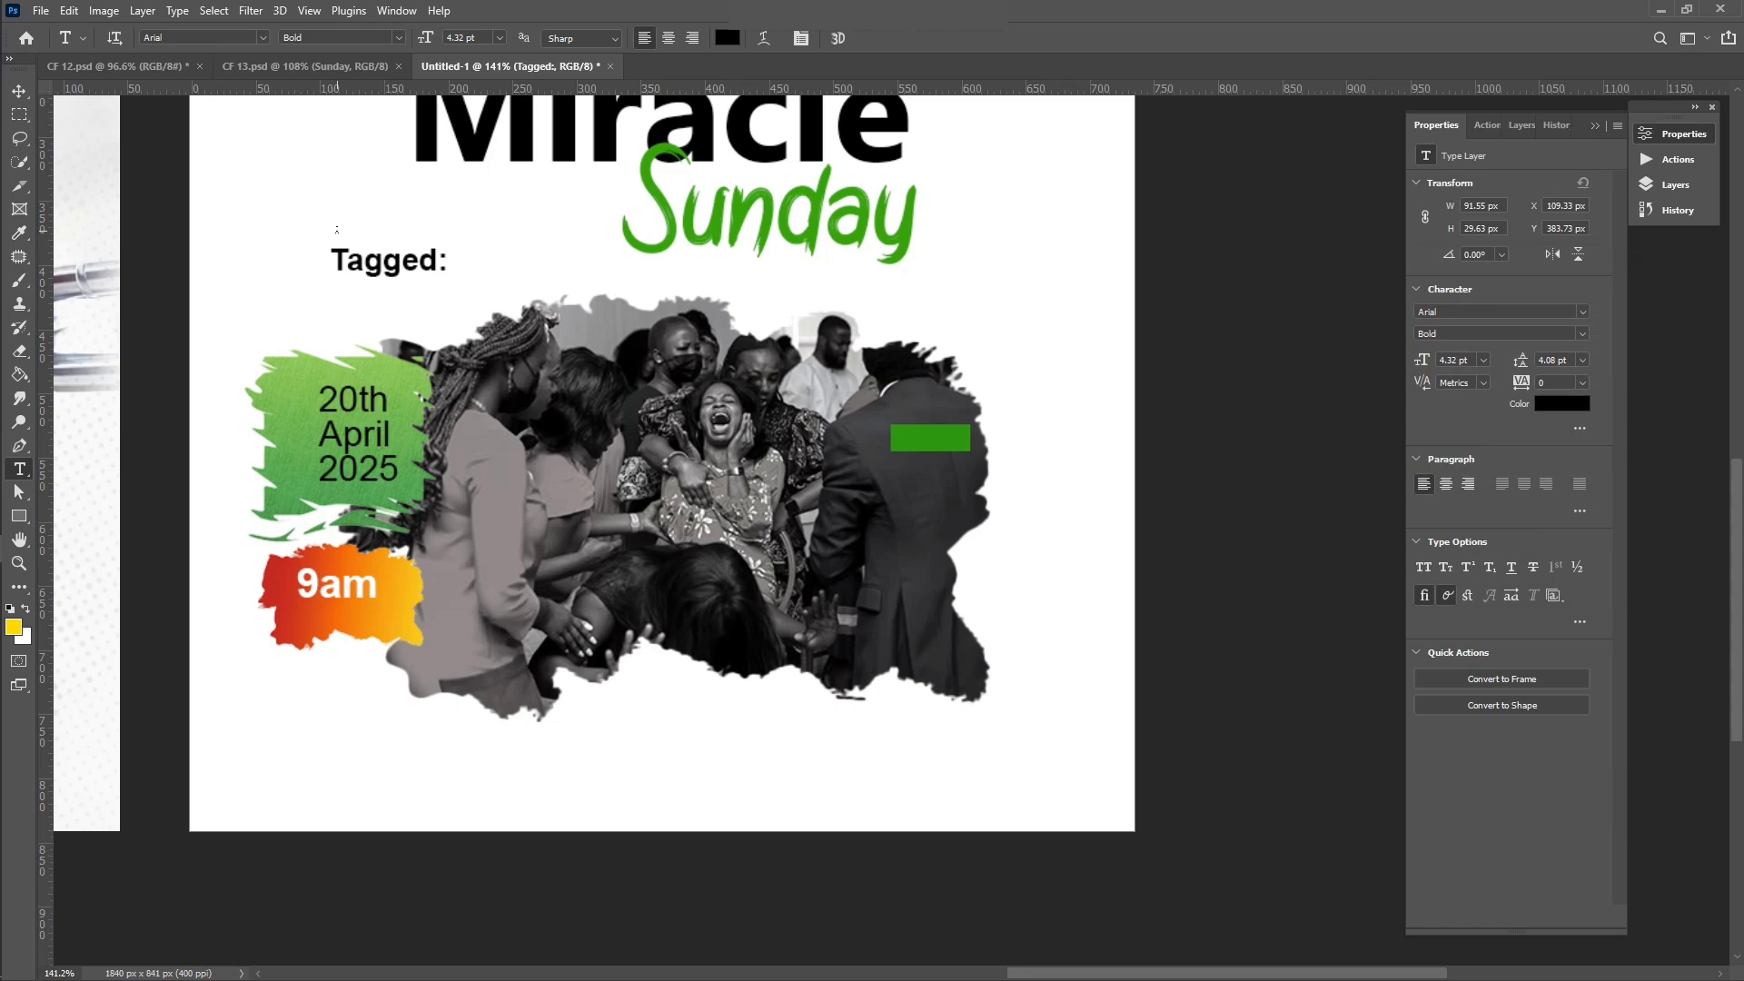
Step: Move the "Tagged:" text onto the small green rectangle and scale it down to about 58% so it fits inside
{"action": "scroll", "coordinate": [336, 228], "scroll_direction": "left", "scroll_amount": 2}
{"action": "left_click", "coordinate": [18, 91]}
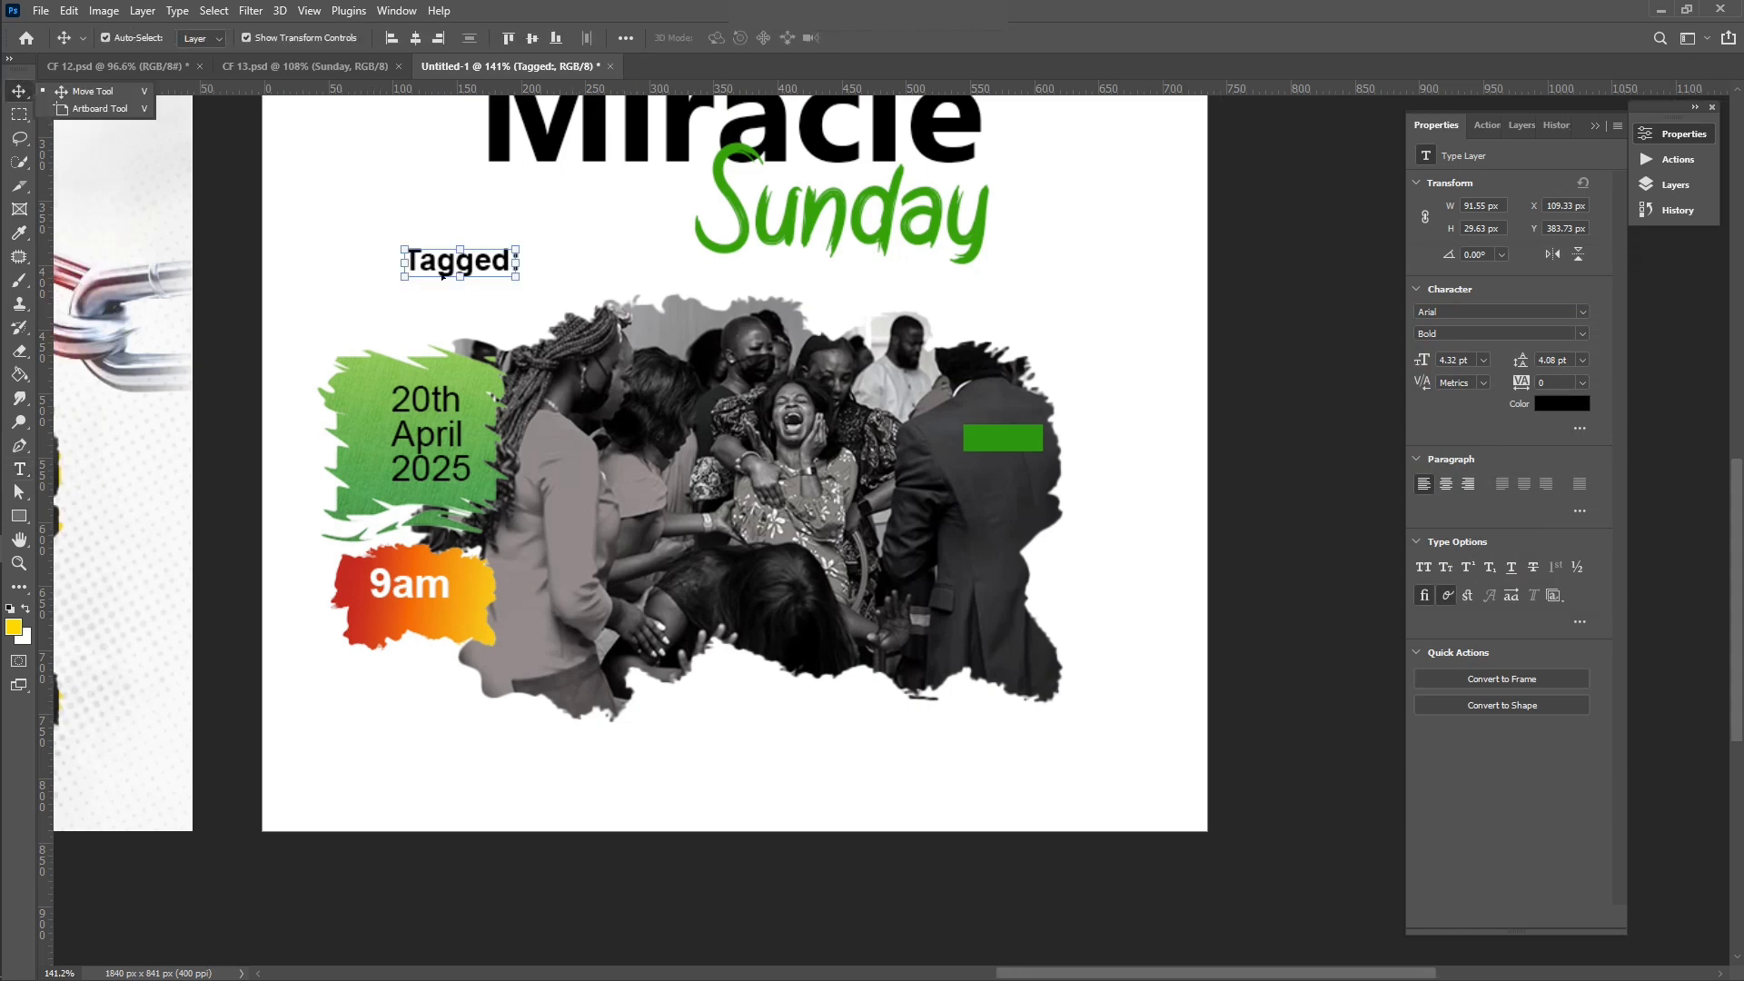
{"action": "left_click_drag", "start_coordinate": [450, 257], "coordinate": [1026, 434]}
{"action": "scroll", "coordinate": [1021, 441], "scroll_direction": "up", "scroll_amount": 5}
{"action": "key", "text": "Return"}
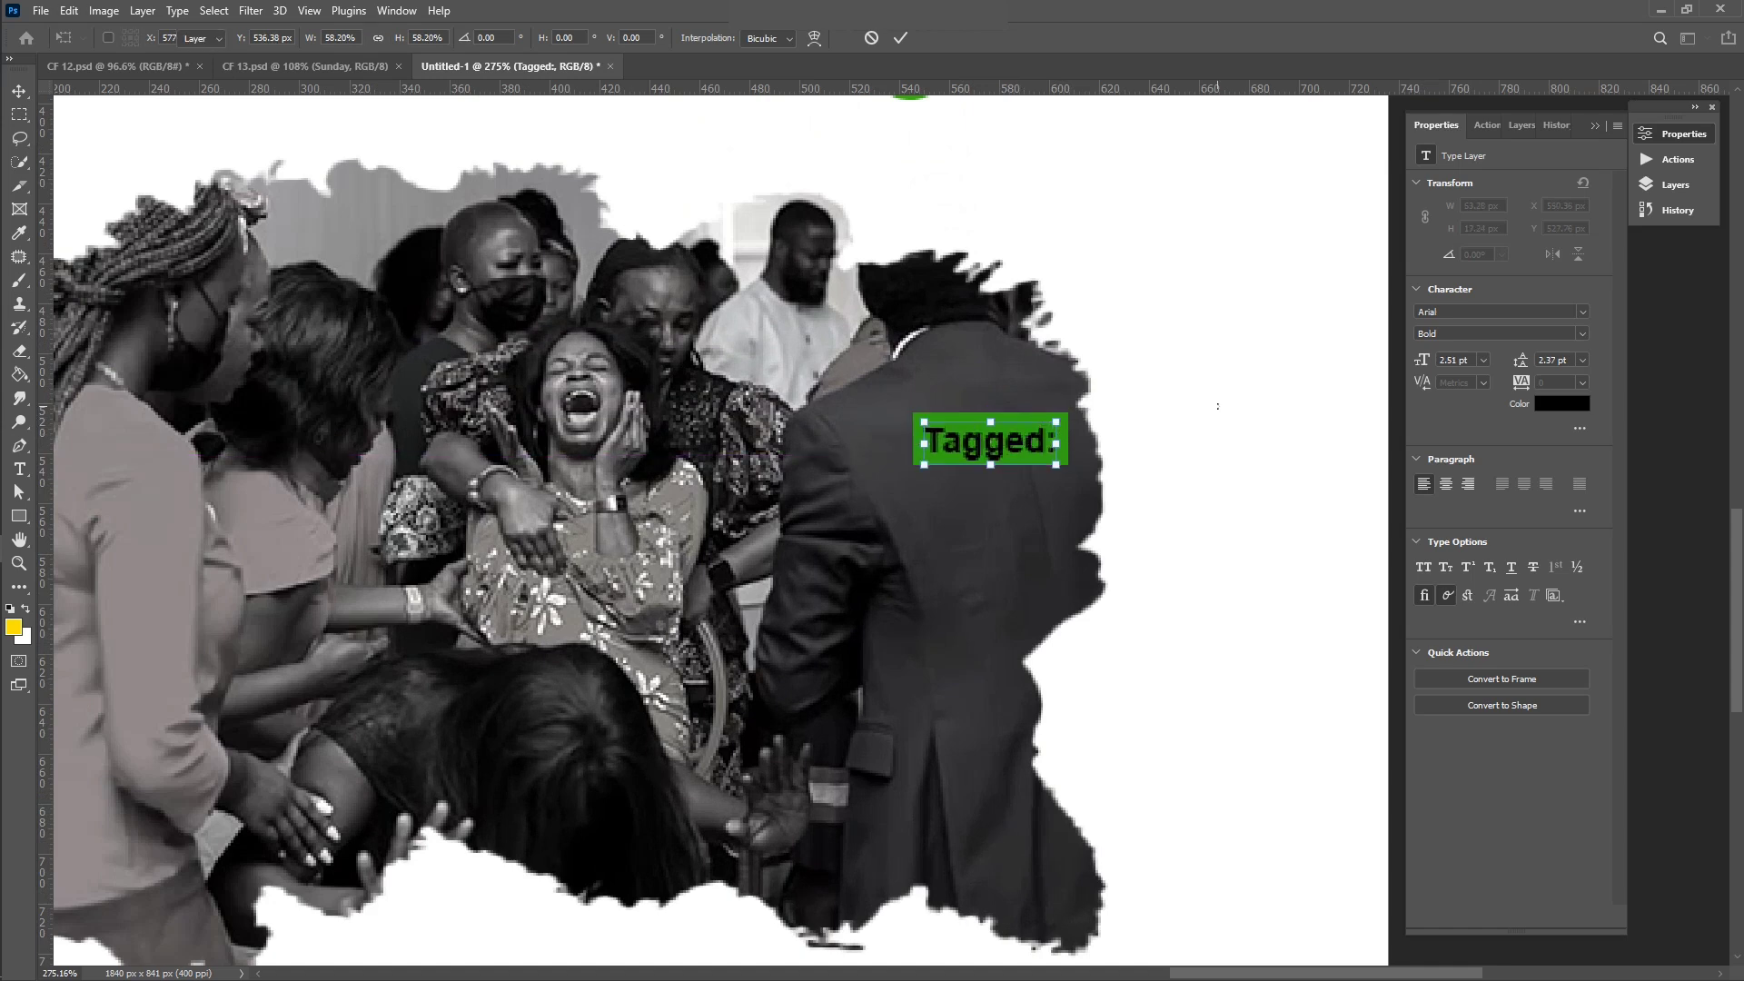
Step: Change the "Tagged:" text to Arial Regular and deselect it
{"action": "left_click", "coordinate": [1571, 332]}
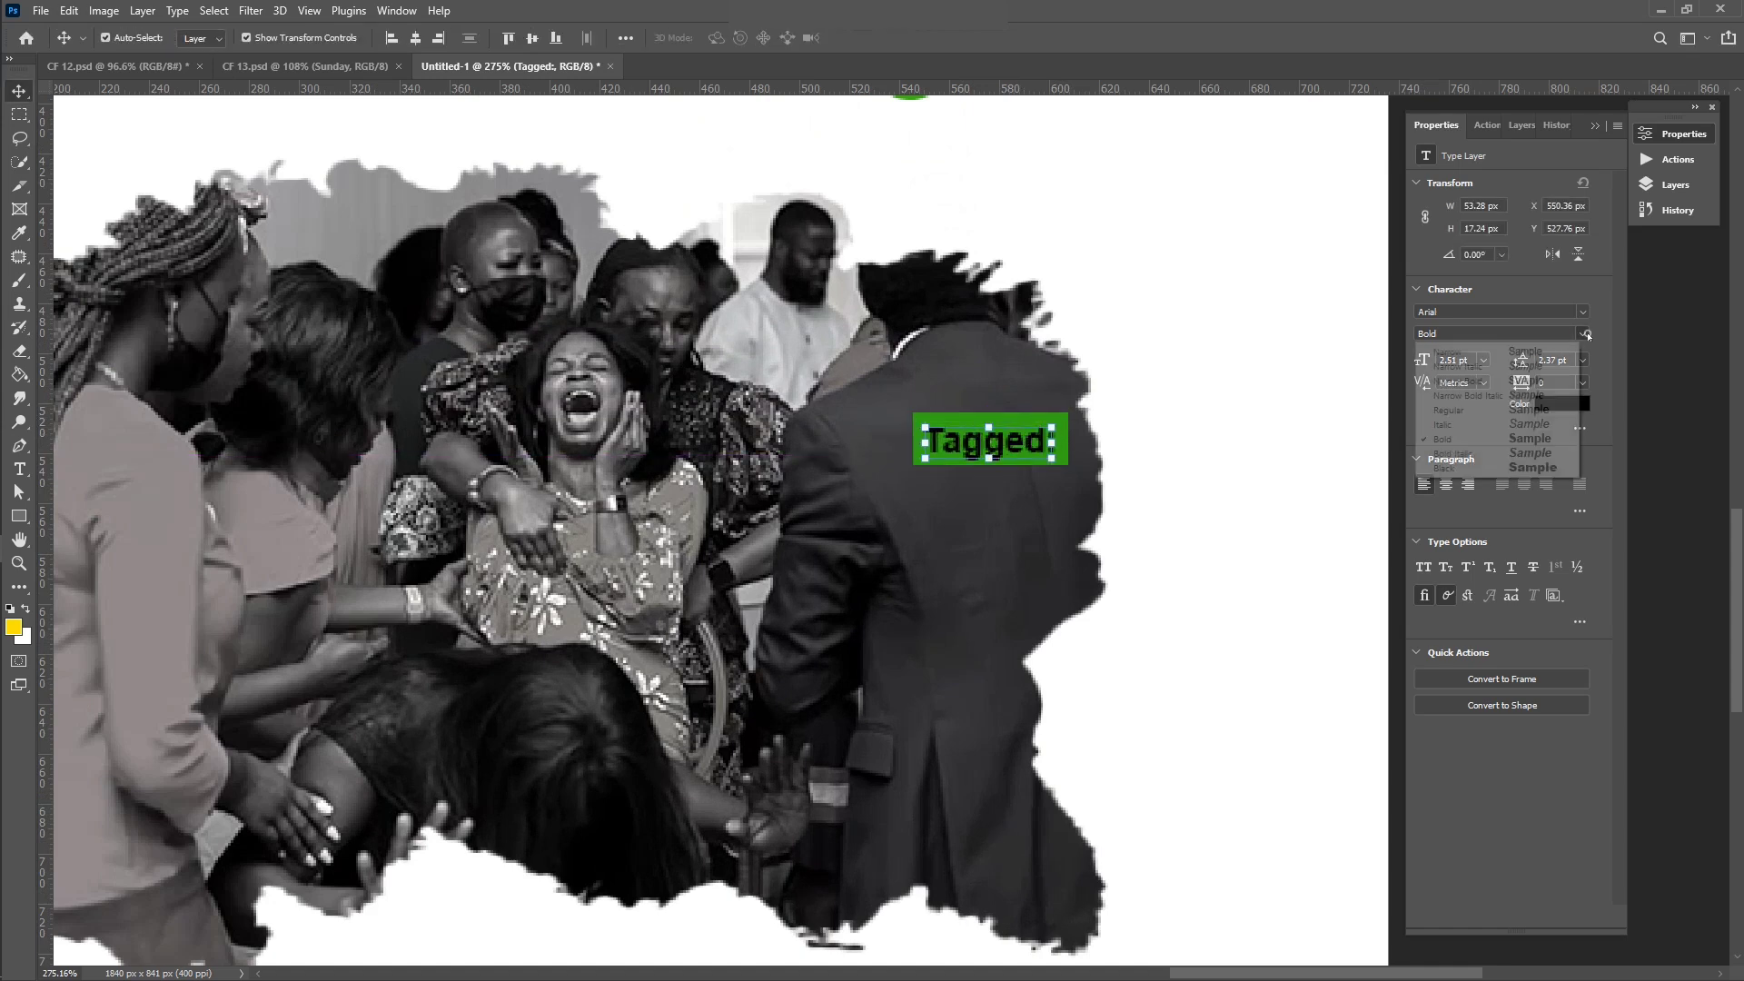
{"action": "left_click", "coordinate": [1510, 412]}
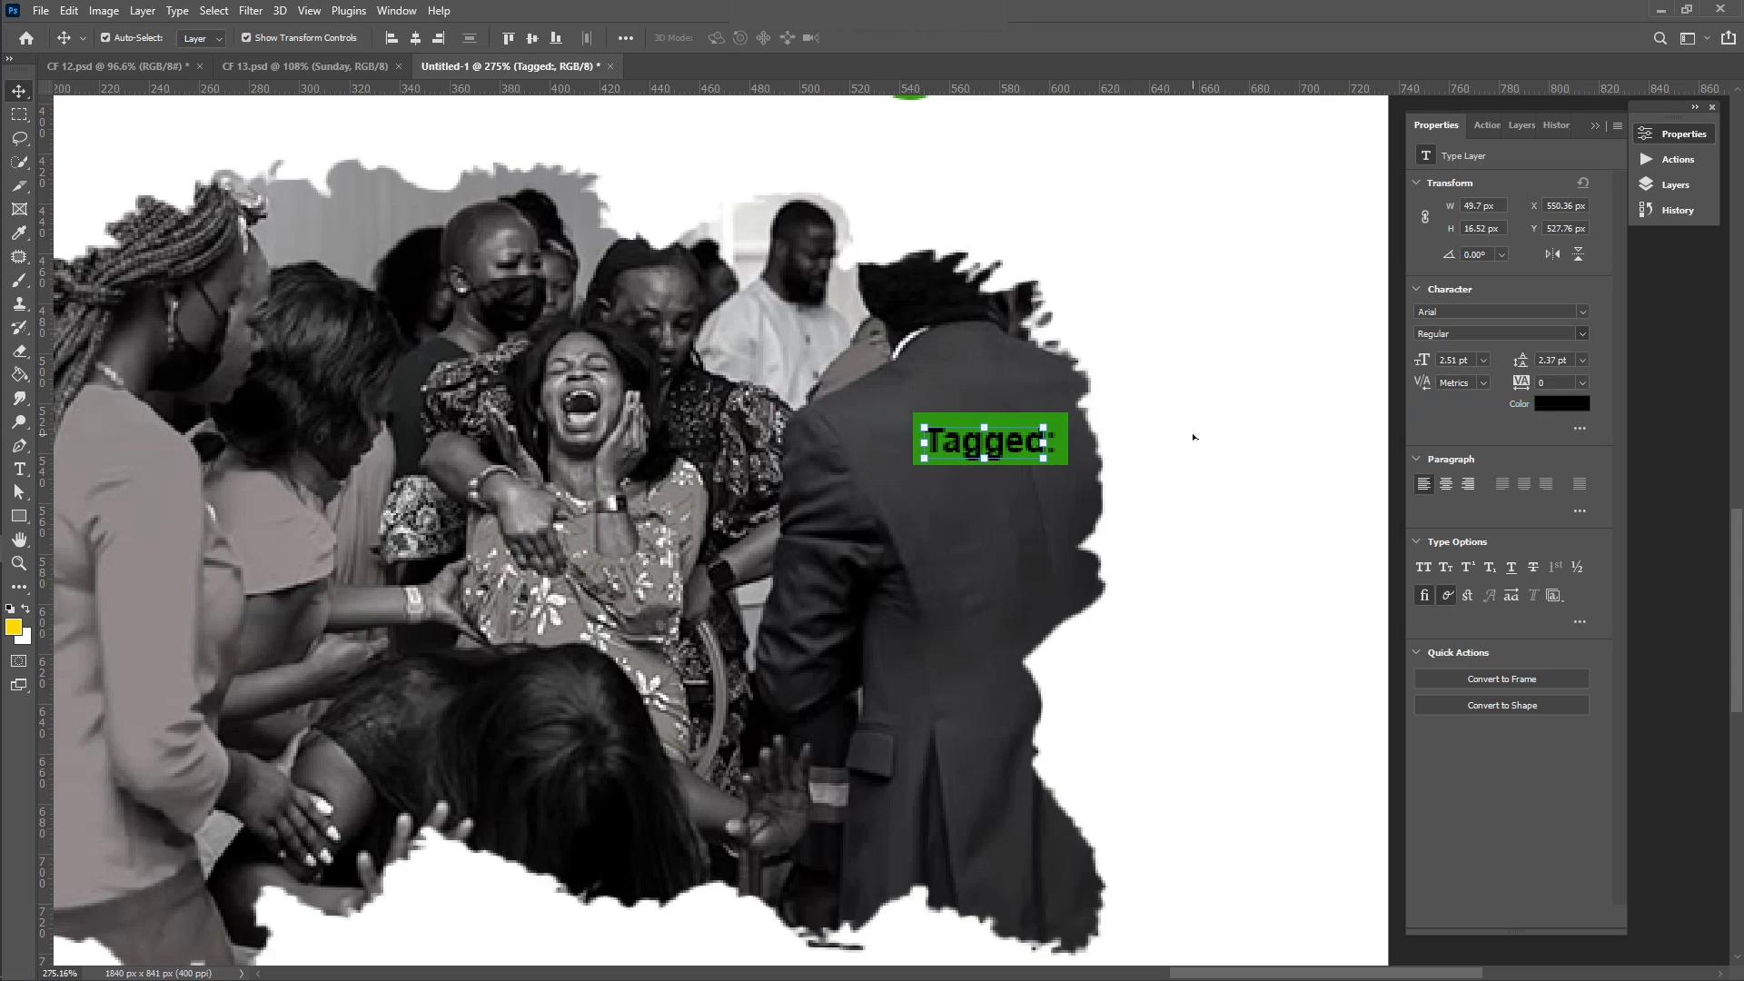
{"action": "scroll", "coordinate": [1192, 436], "scroll_direction": "down", "scroll_amount": 3}
{"action": "left_click", "coordinate": [1353, 479]}
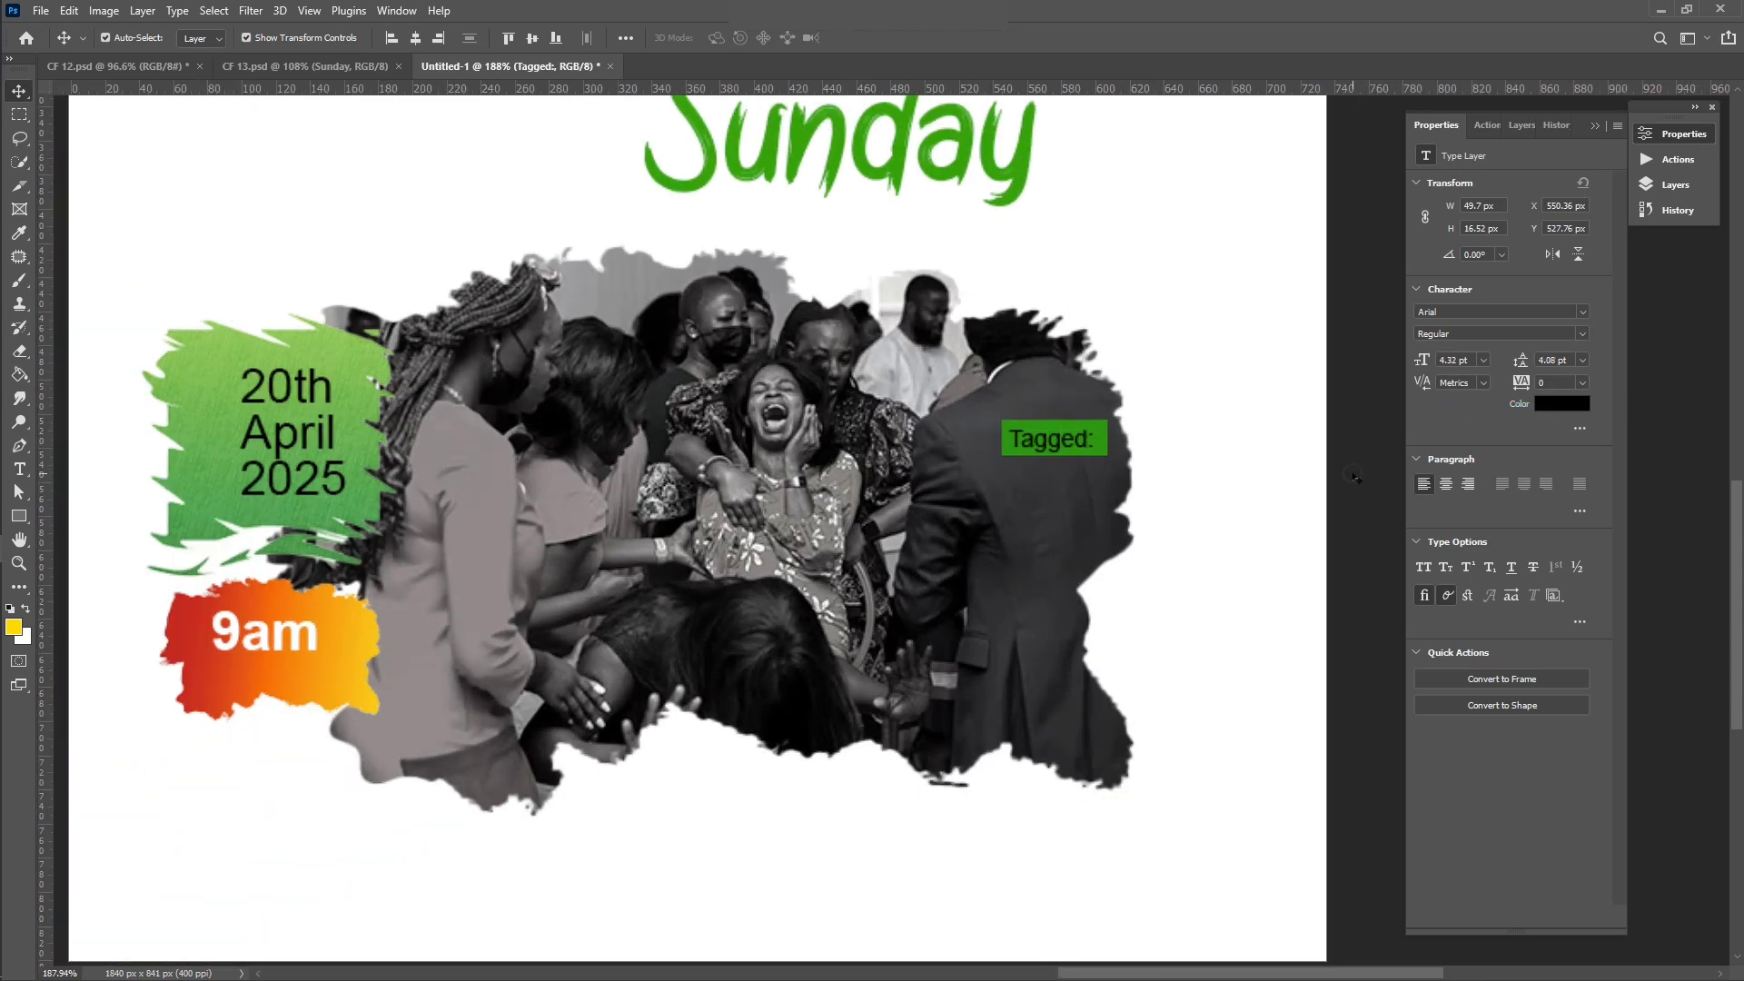
{"action": "scroll", "coordinate": [872, 690], "scroll_direction": "down", "scroll_amount": 3}
{"action": "scroll", "coordinate": [968, 699], "scroll_direction": "right", "scroll_amount": 1}
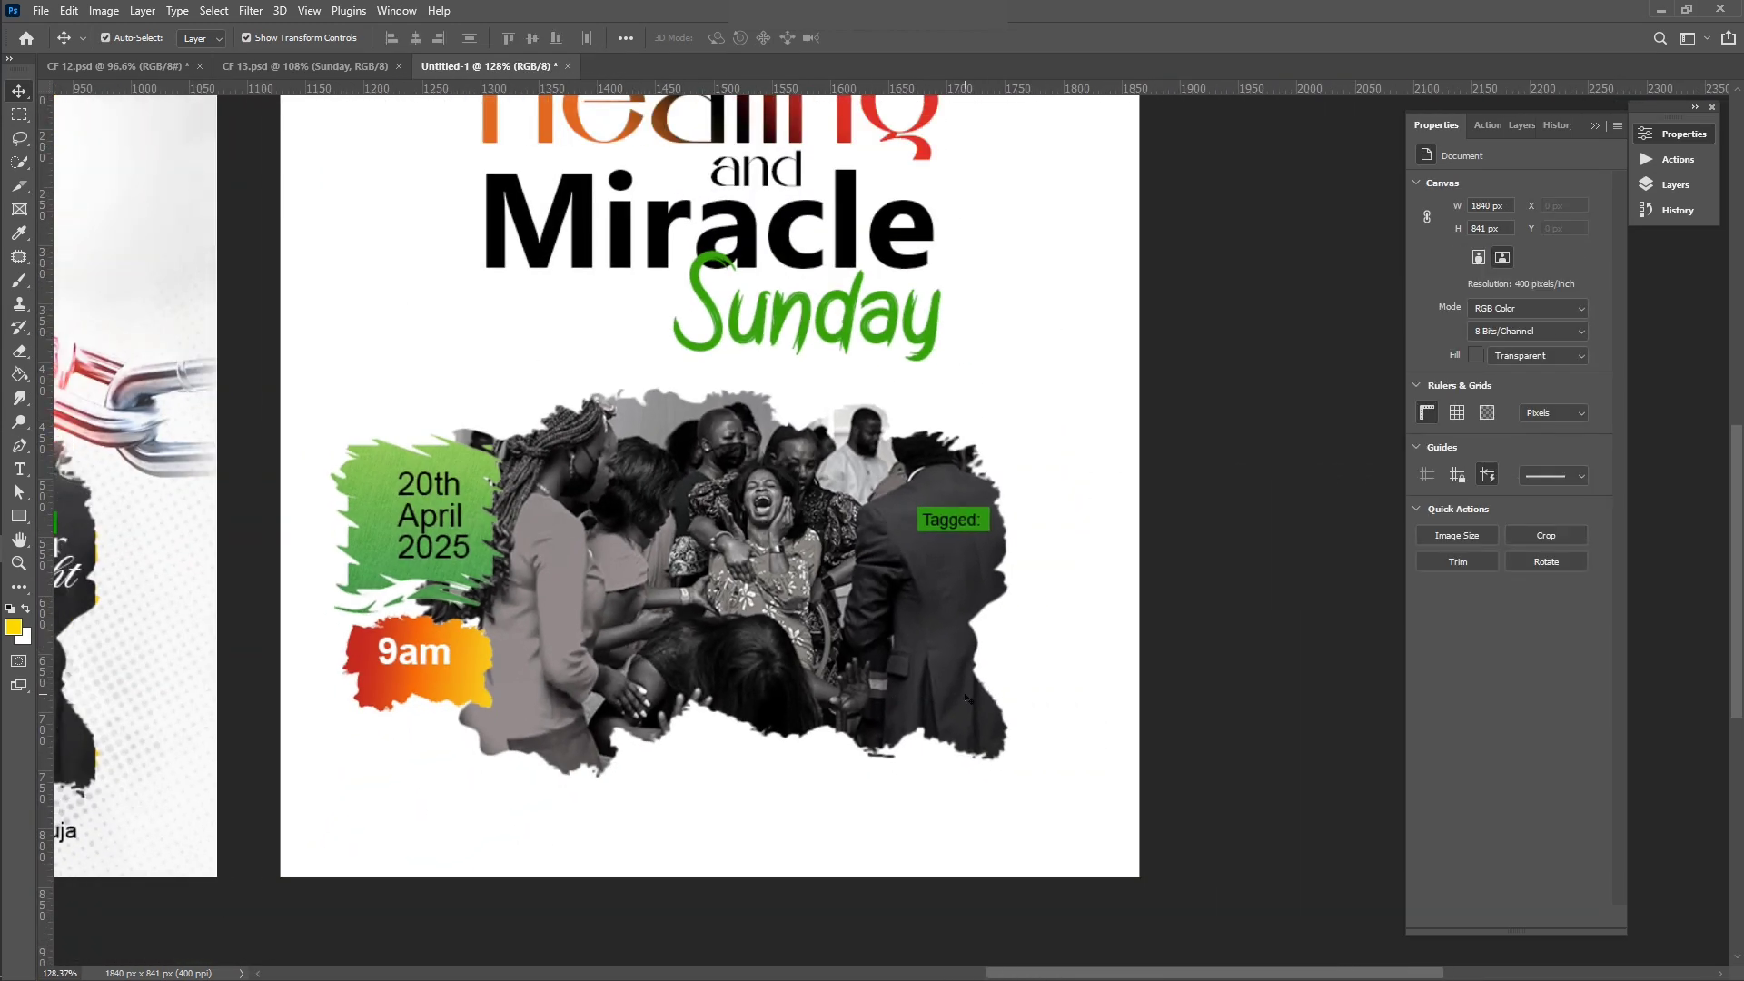
Step: Add the text "Power" below the church photo in the AMORIA font used by the "Healing" title
{"action": "scroll", "coordinate": [968, 699], "scroll_direction": "left", "scroll_amount": 2}
{"action": "scroll", "coordinate": [923, 509], "scroll_direction": "up", "scroll_amount": 1}
{"action": "left_click", "coordinate": [685, 158]}
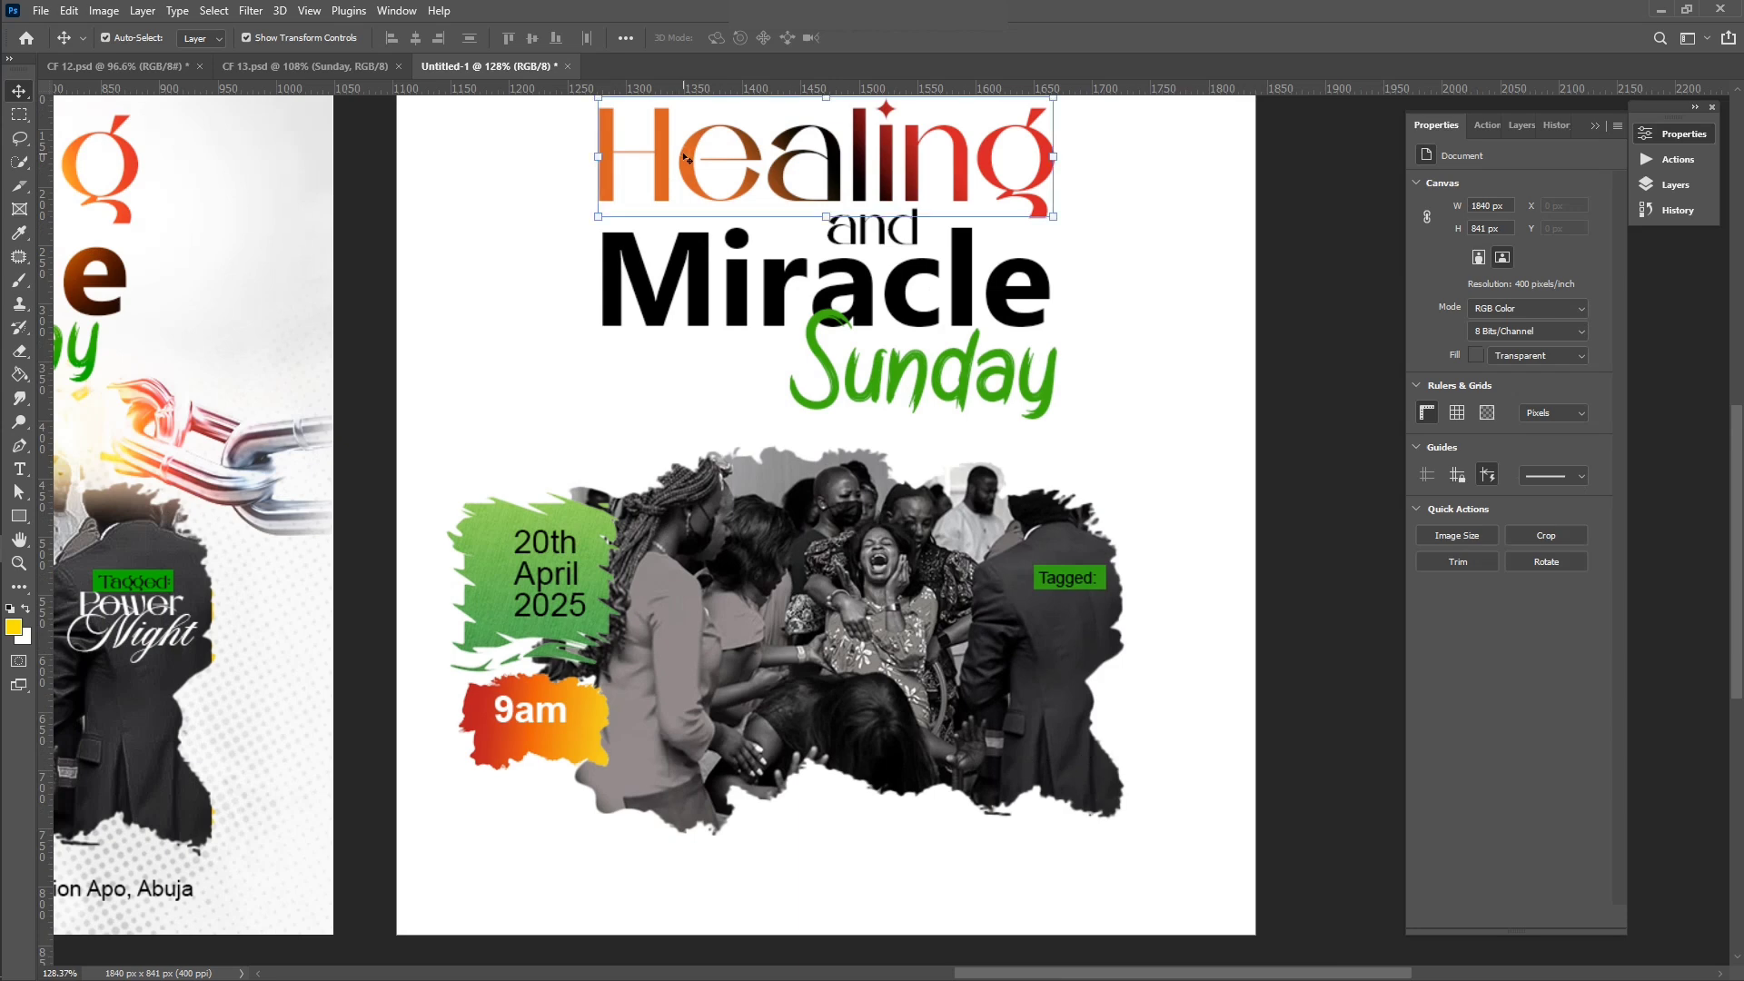
{"action": "key", "text": "t"}
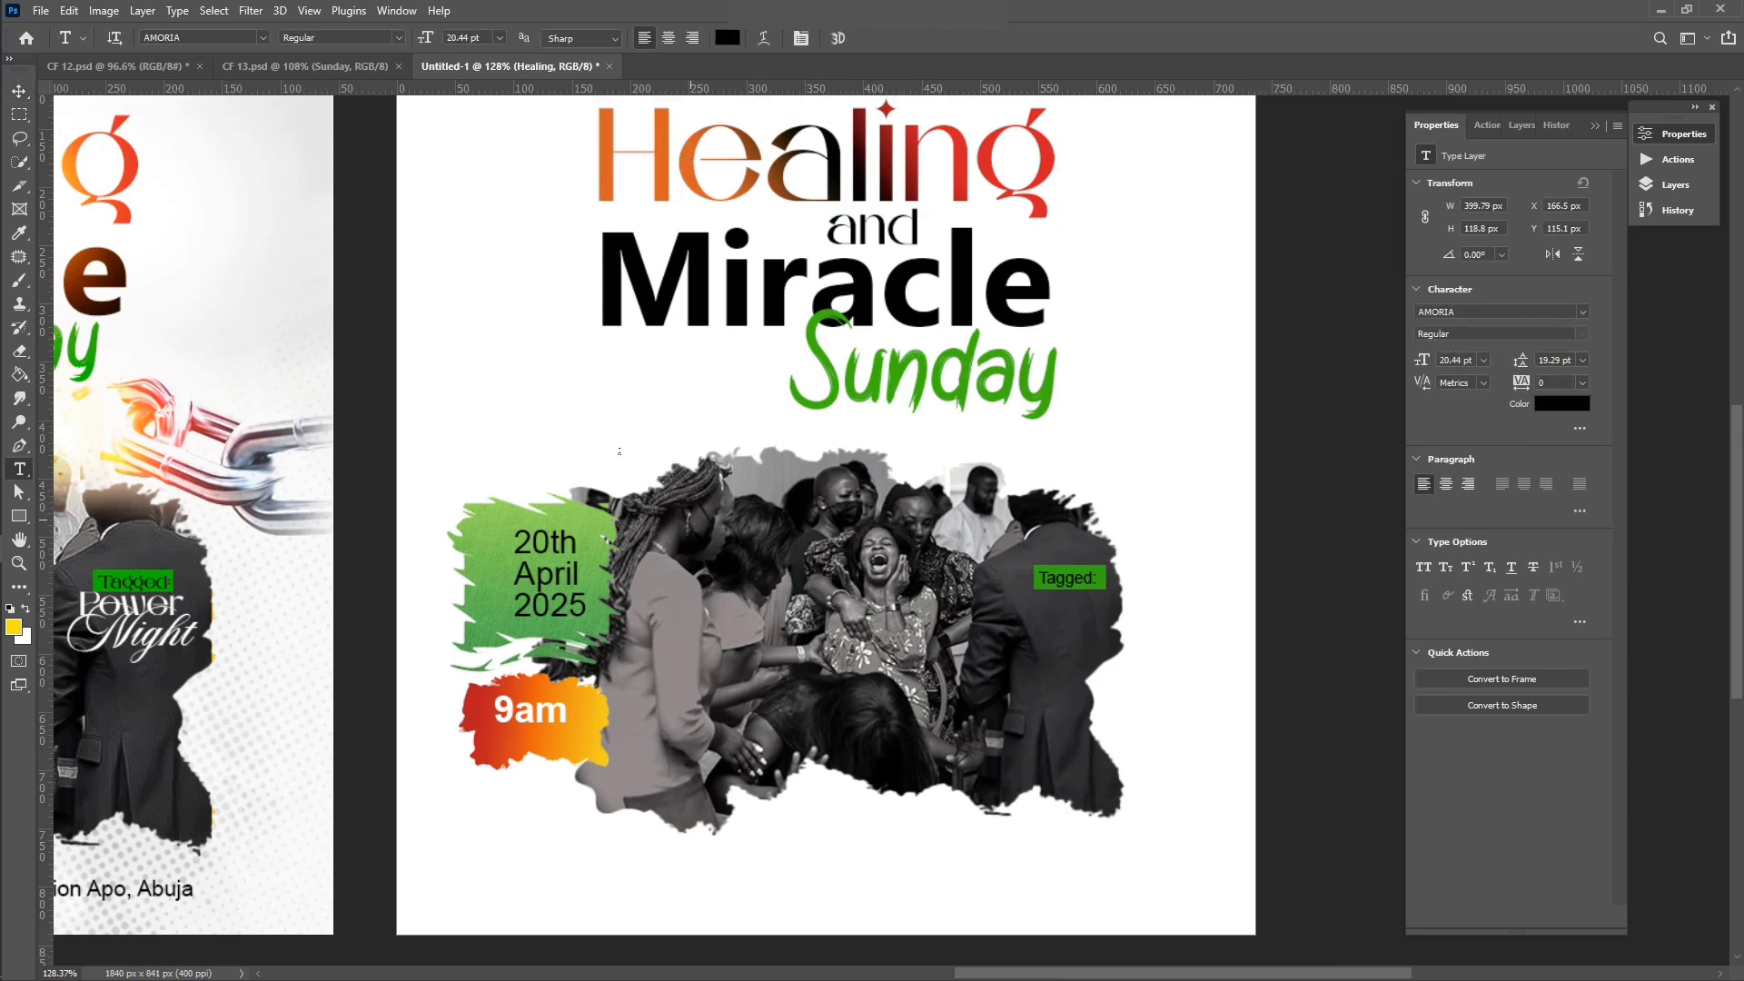
{"action": "key", "text": "v"}
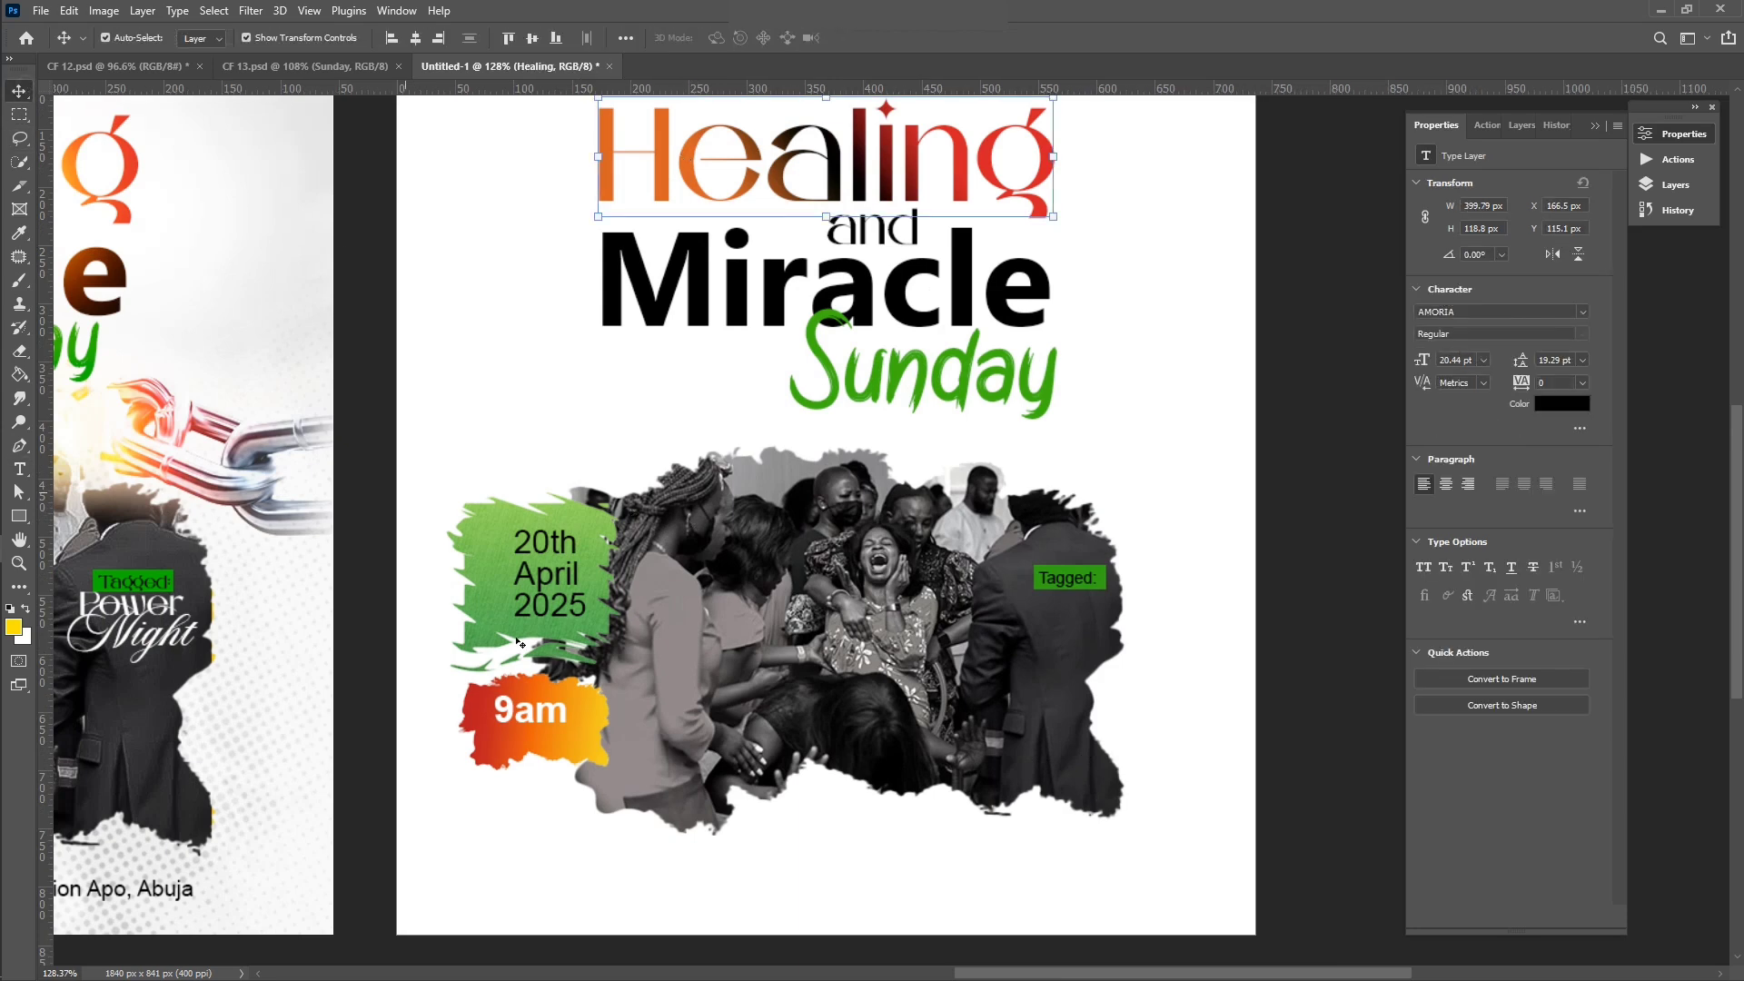
{"action": "key", "text": "t"}
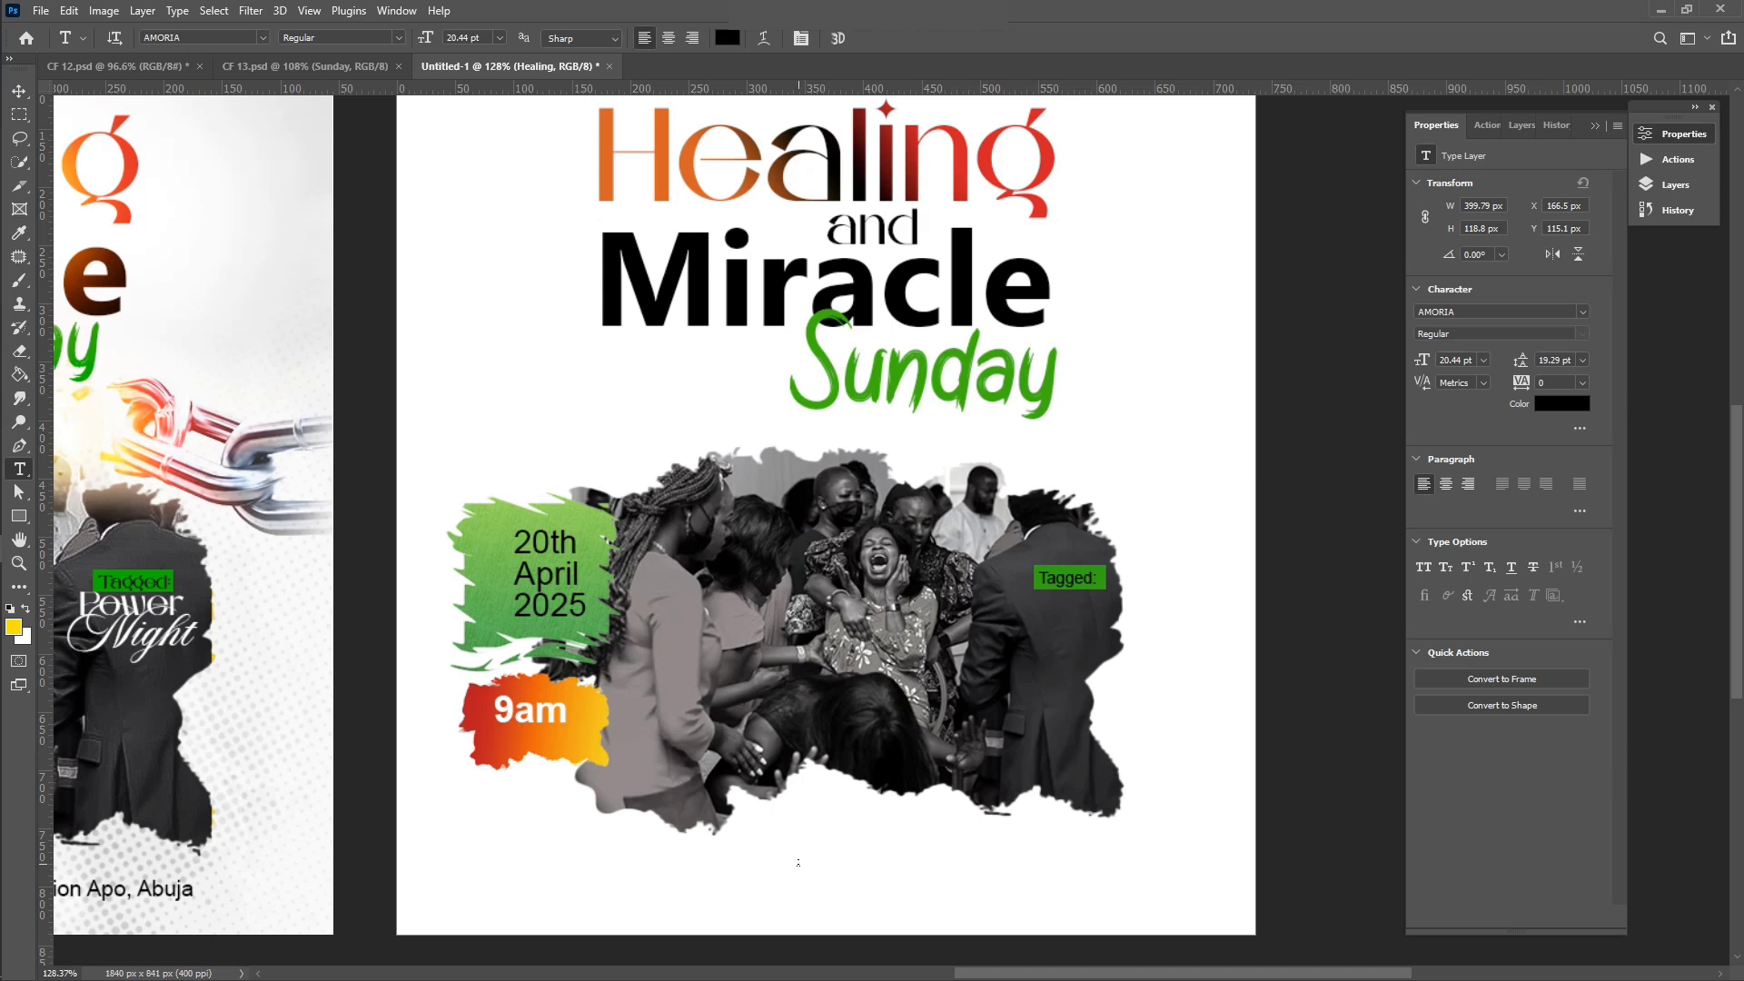
{"action": "left_click", "coordinate": [798, 862]}
{"action": "type", "text": "Pow"}
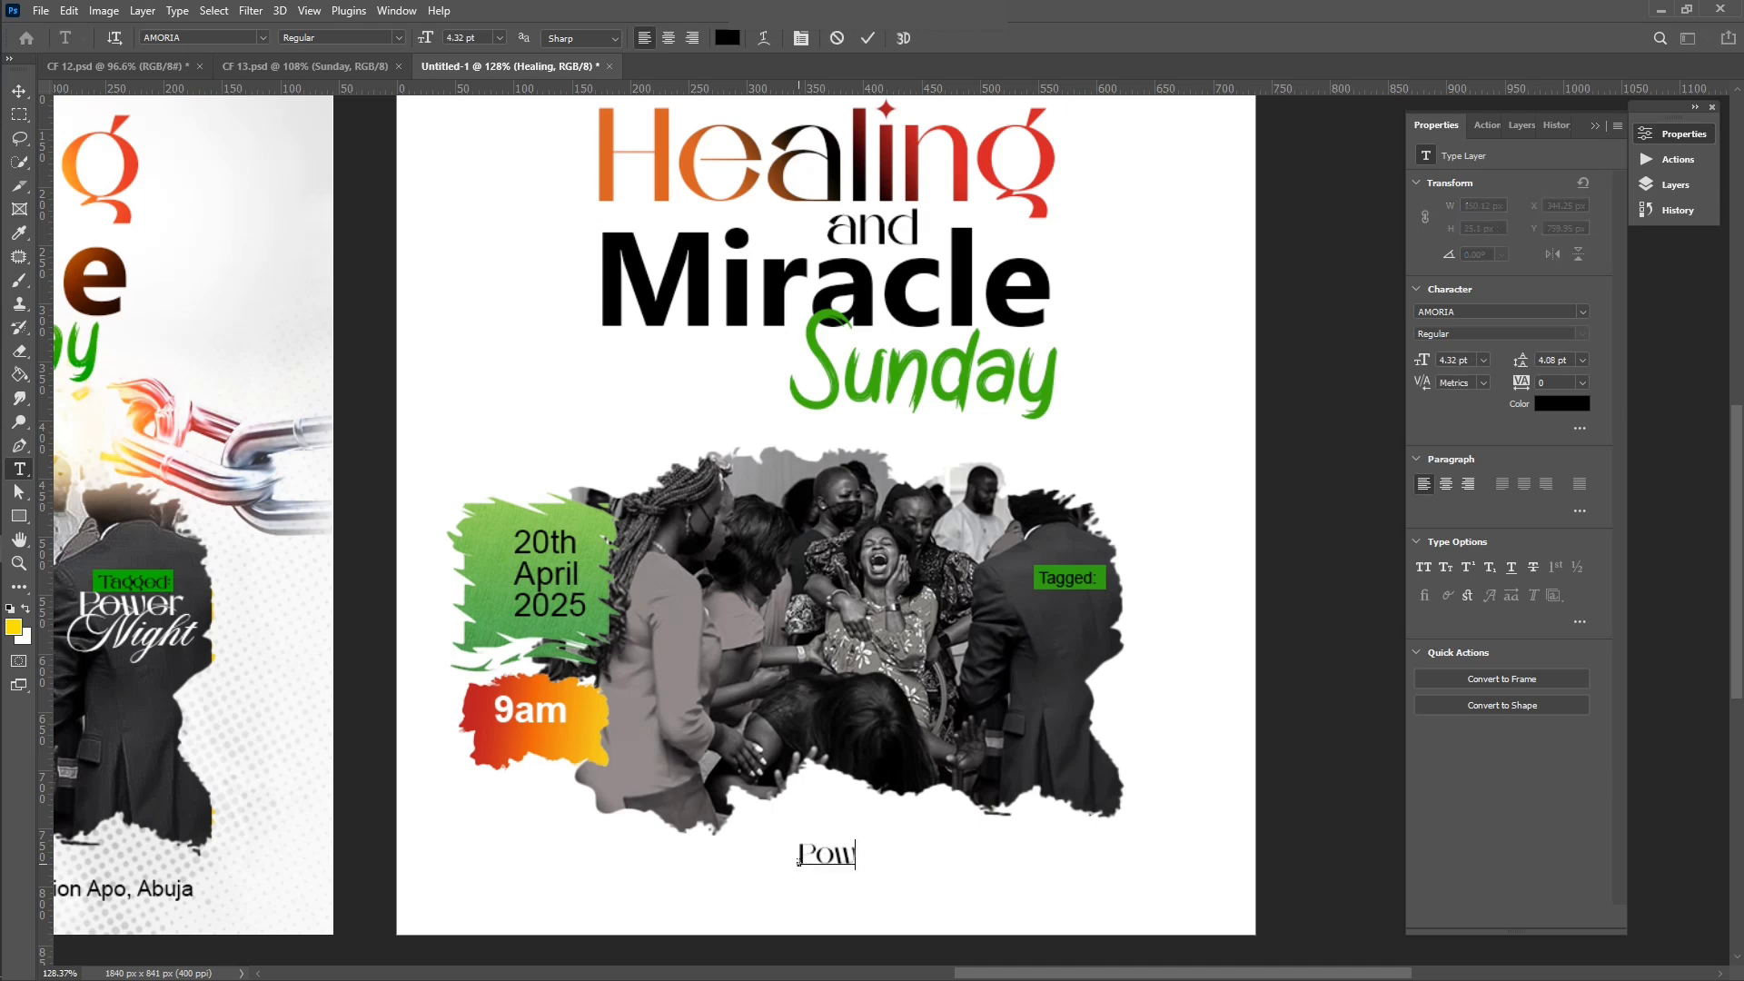
{"action": "type", "text": "er"}
{"action": "left_click", "coordinate": [867, 38]}
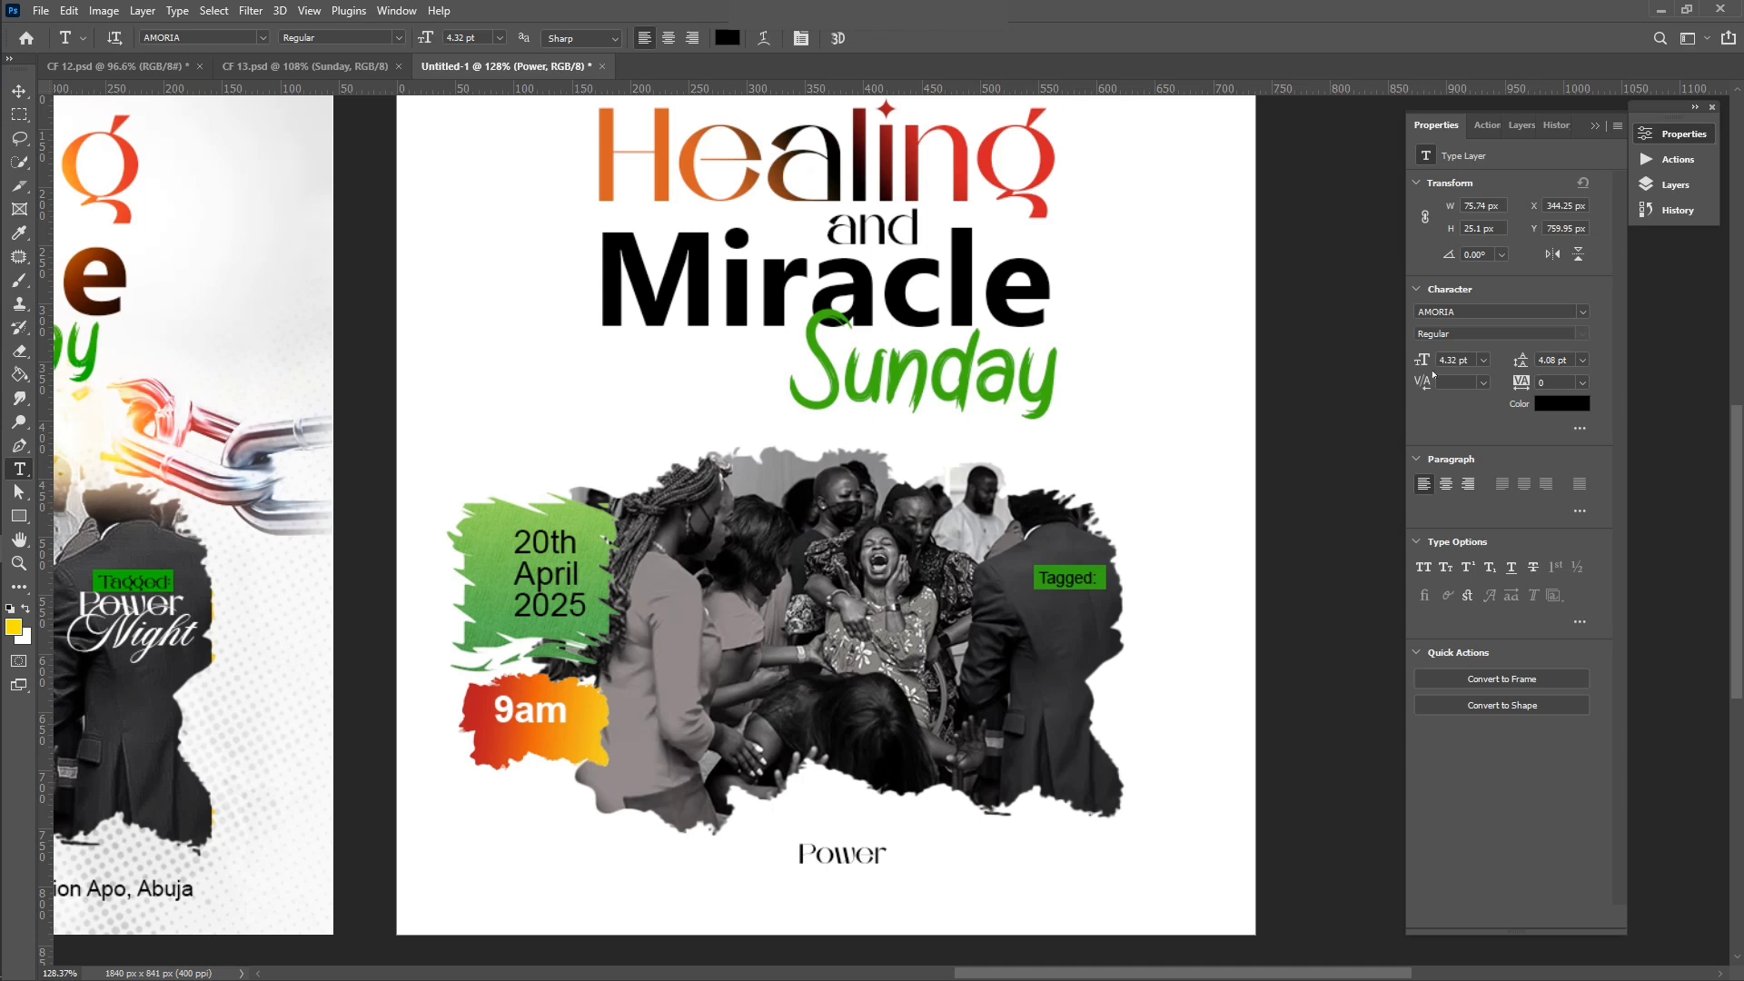
Step: Colour the "Power" text white
{"action": "left_click", "coordinate": [1544, 402]}
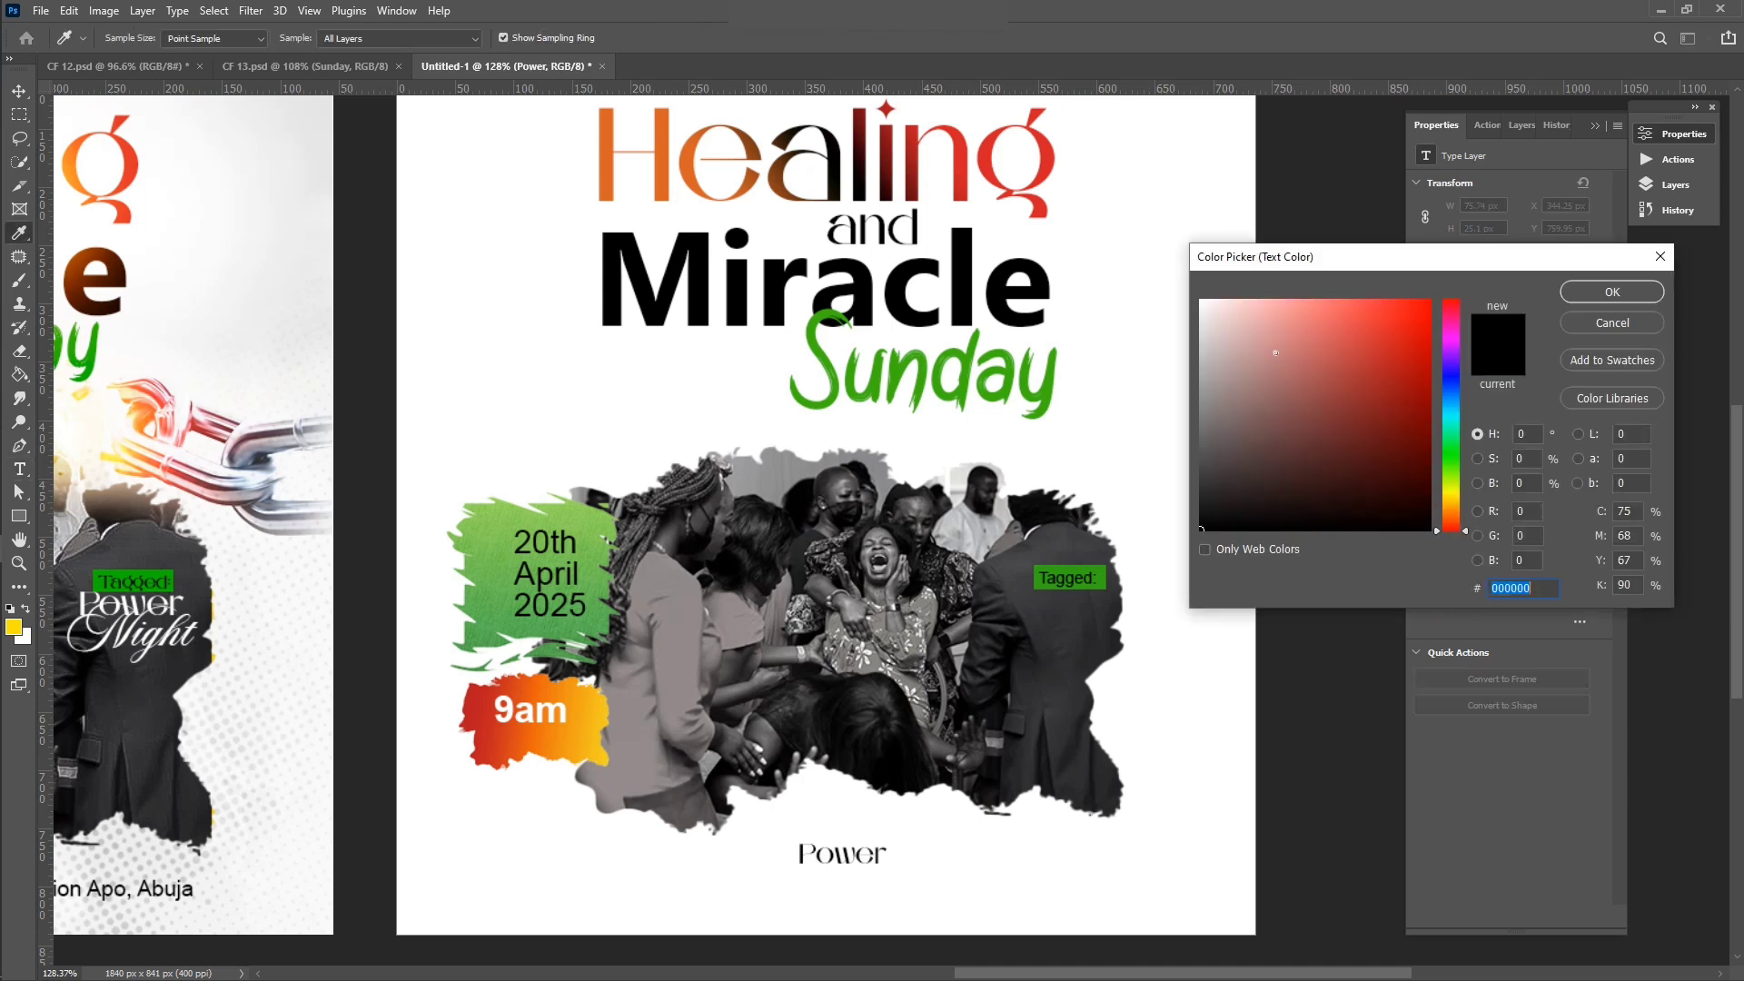
{"action": "left_click", "coordinate": [1245, 281]}
{"action": "left_click", "coordinate": [1661, 294]}
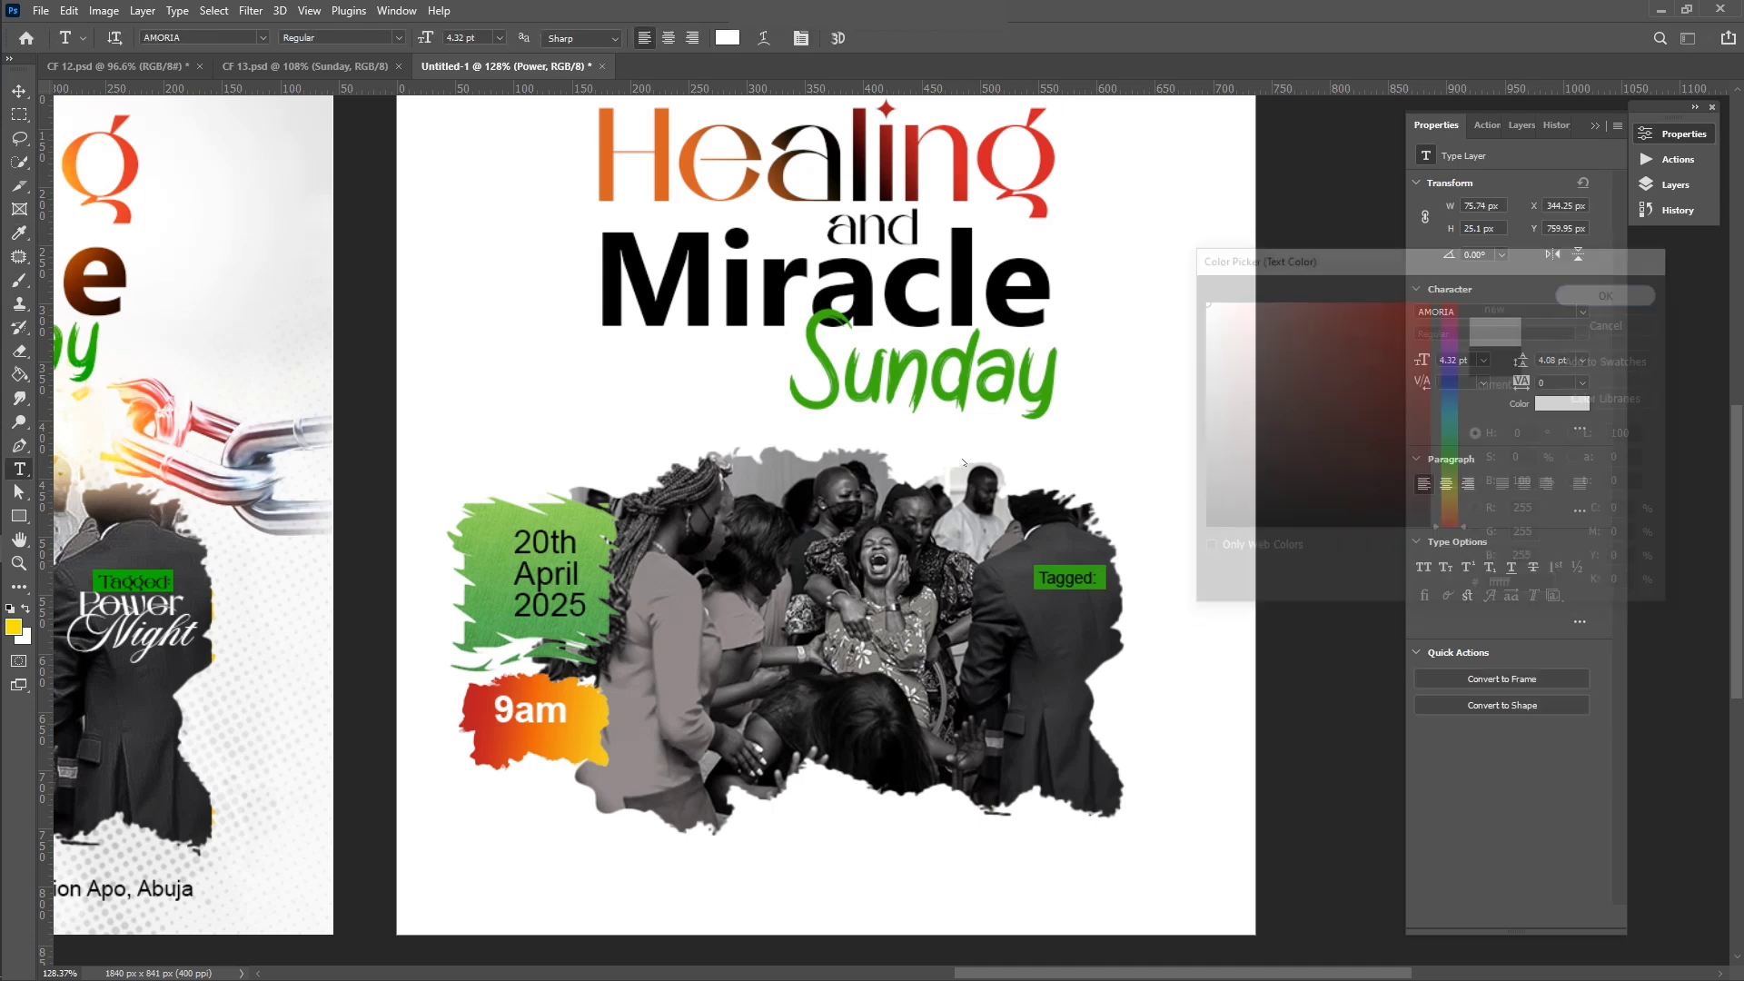
Step: Place the "Power" text on the suited man's back just under the "Tagged:" label, with its layer topmost in Artboard 1
{"action": "left_click", "coordinate": [18, 91]}
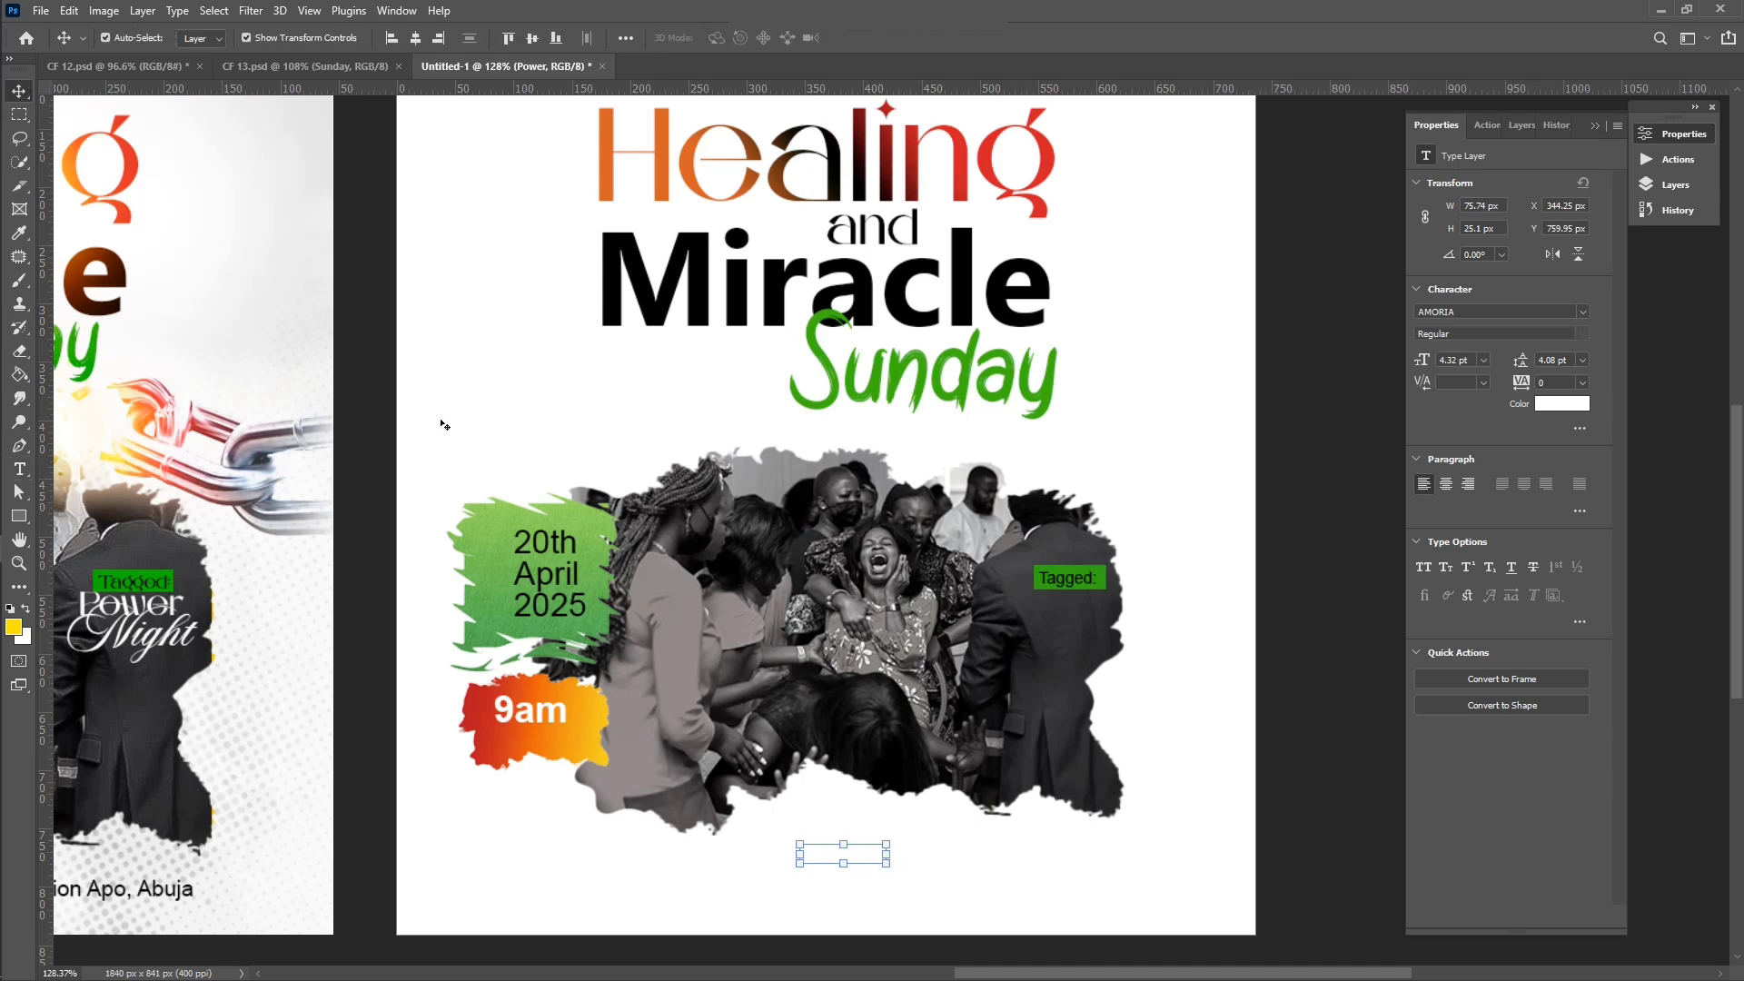
{"action": "left_click_drag", "start_coordinate": [832, 854], "coordinate": [1072, 617]}
{"action": "left_click", "coordinate": [1675, 185]}
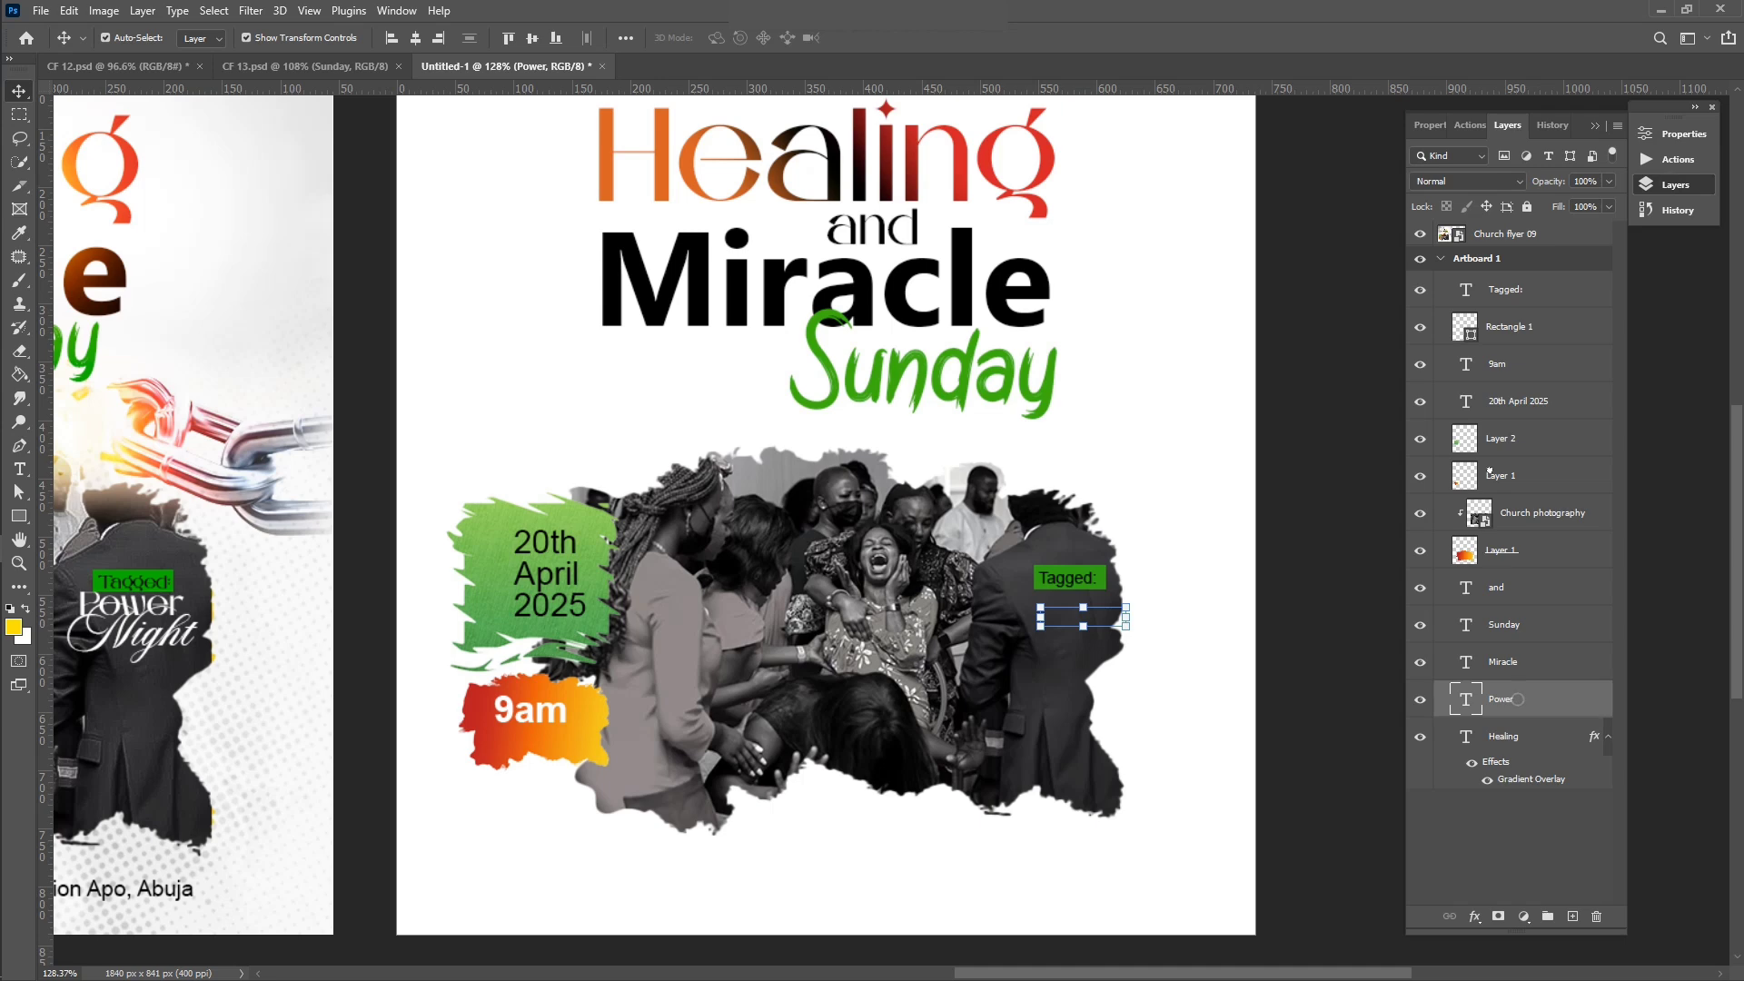
{"action": "left_click_drag", "start_coordinate": [1490, 470], "coordinate": [1505, 278]}
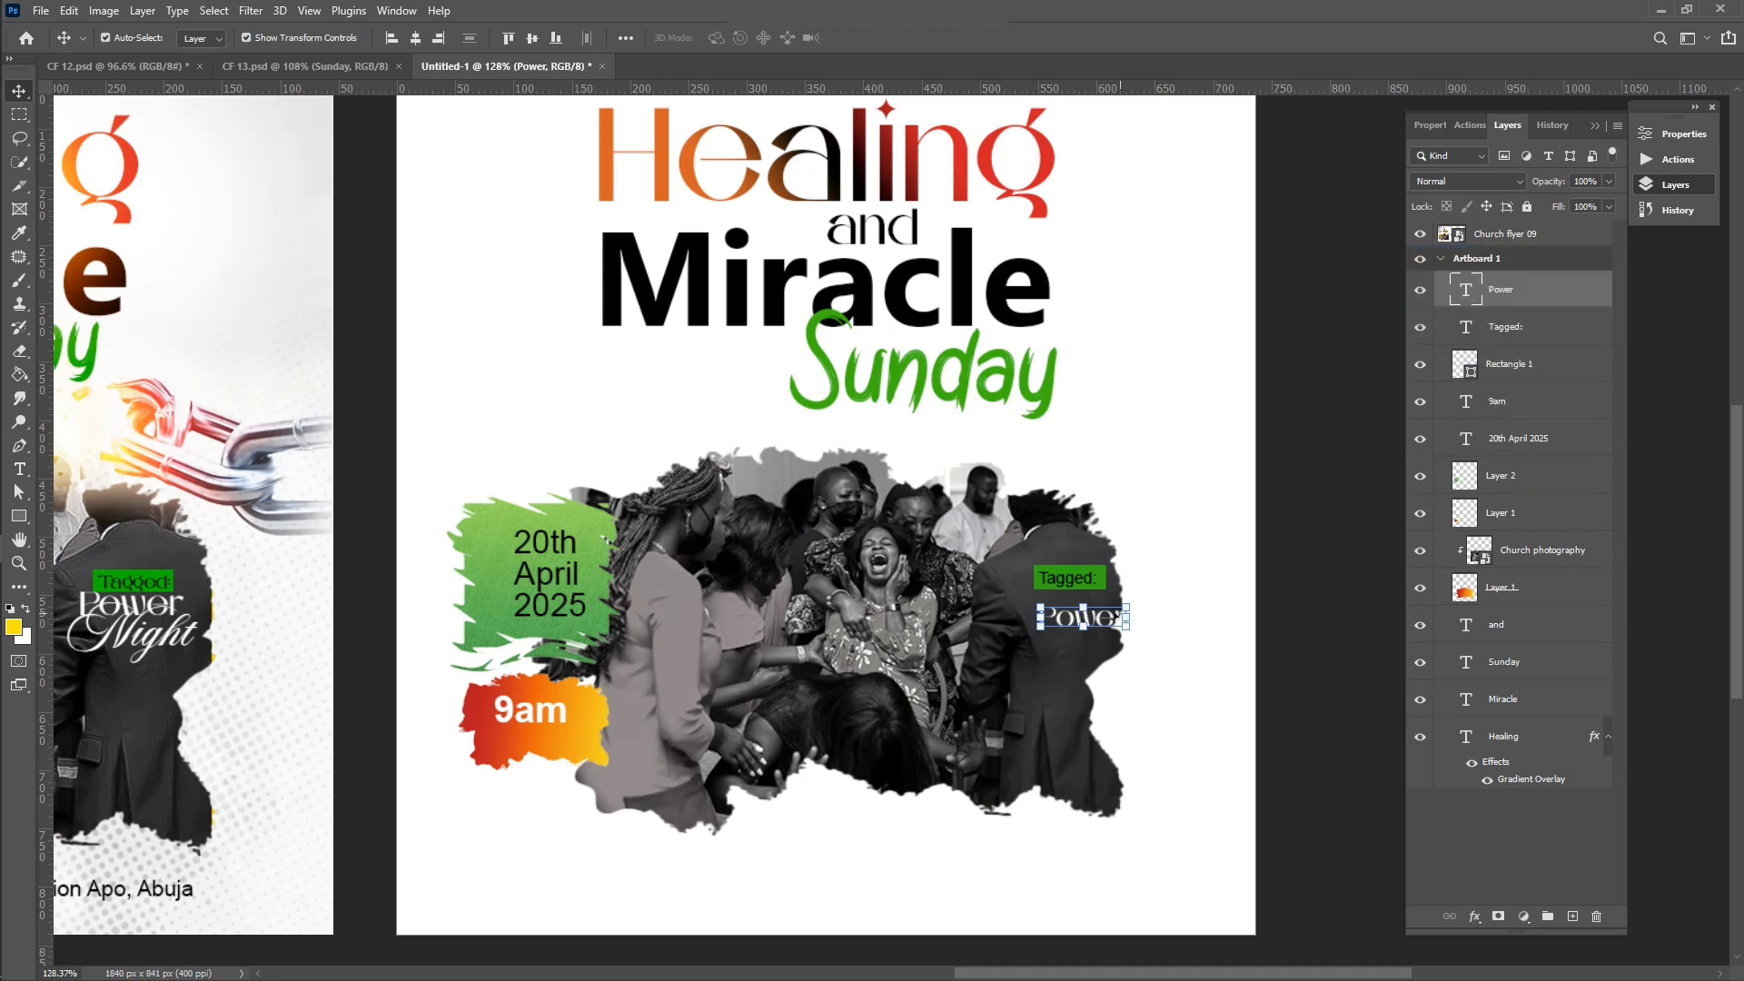
{"action": "left_click_drag", "start_coordinate": [1118, 616], "coordinate": [1086, 604]}
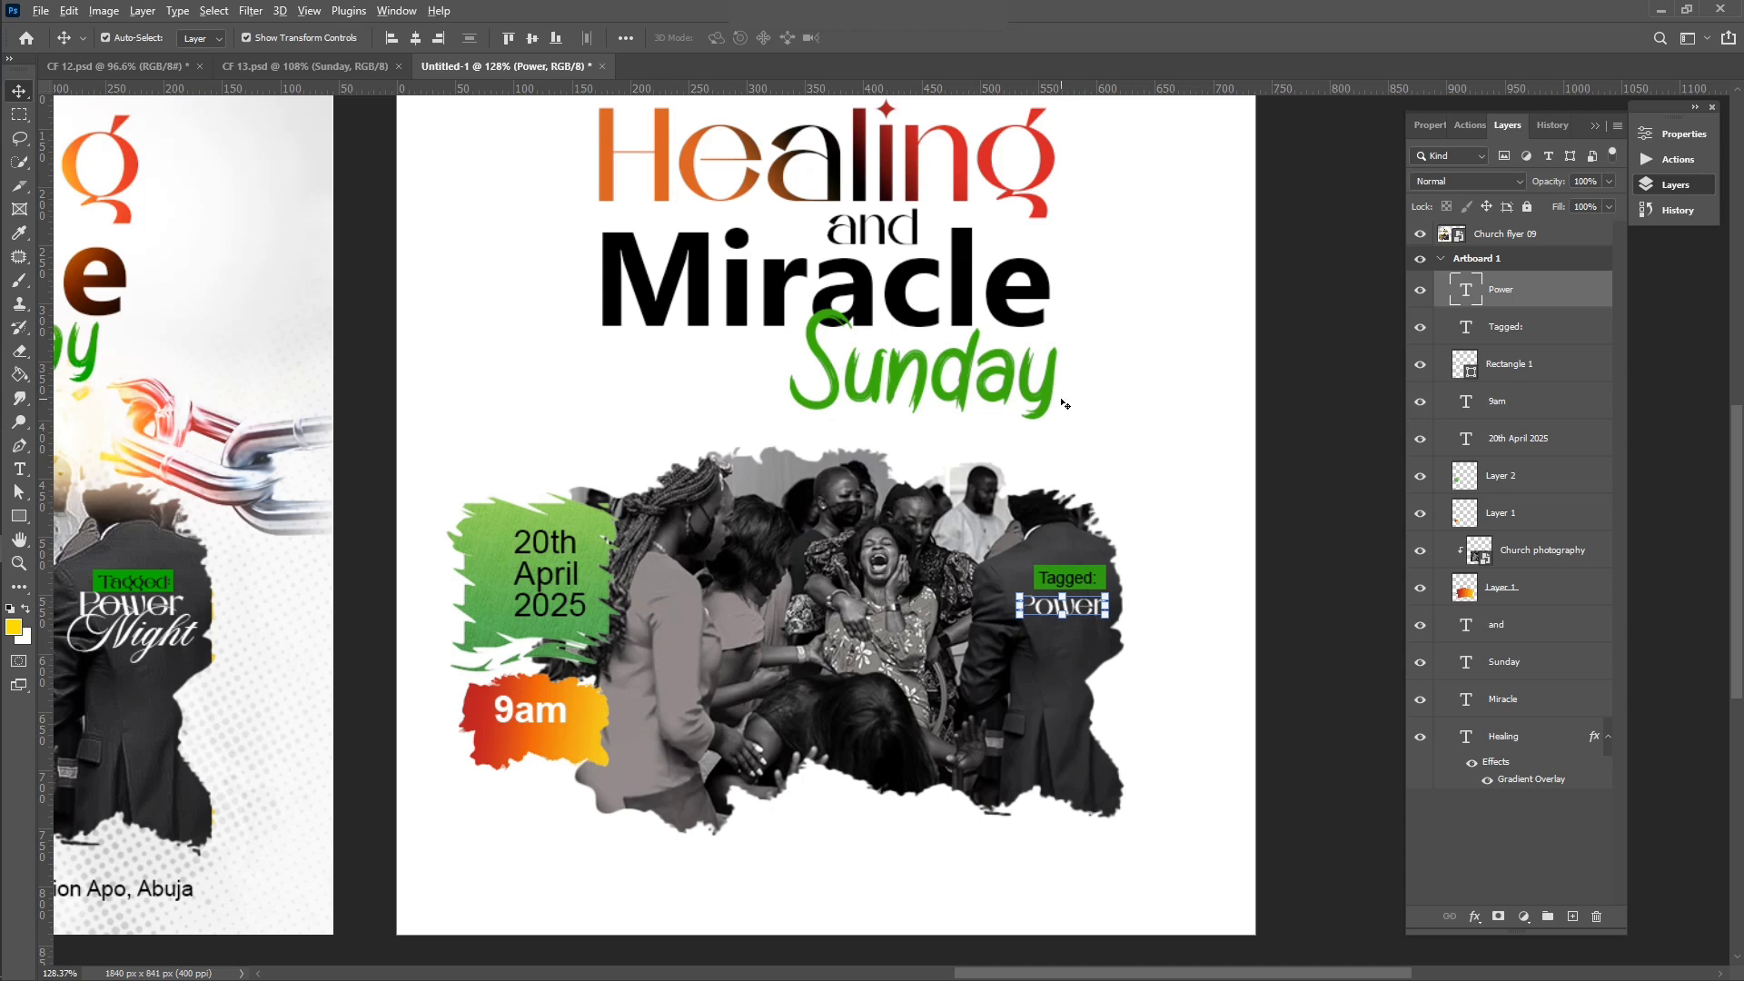
Step: Duplicate the "Power" text directly beneath itself and change the copy's wording to "Night"
{"action": "scroll", "coordinate": [1063, 404], "scroll_direction": "down", "scroll_amount": 1}
{"action": "scroll", "coordinate": [1054, 683], "scroll_direction": "up", "scroll_amount": 5}
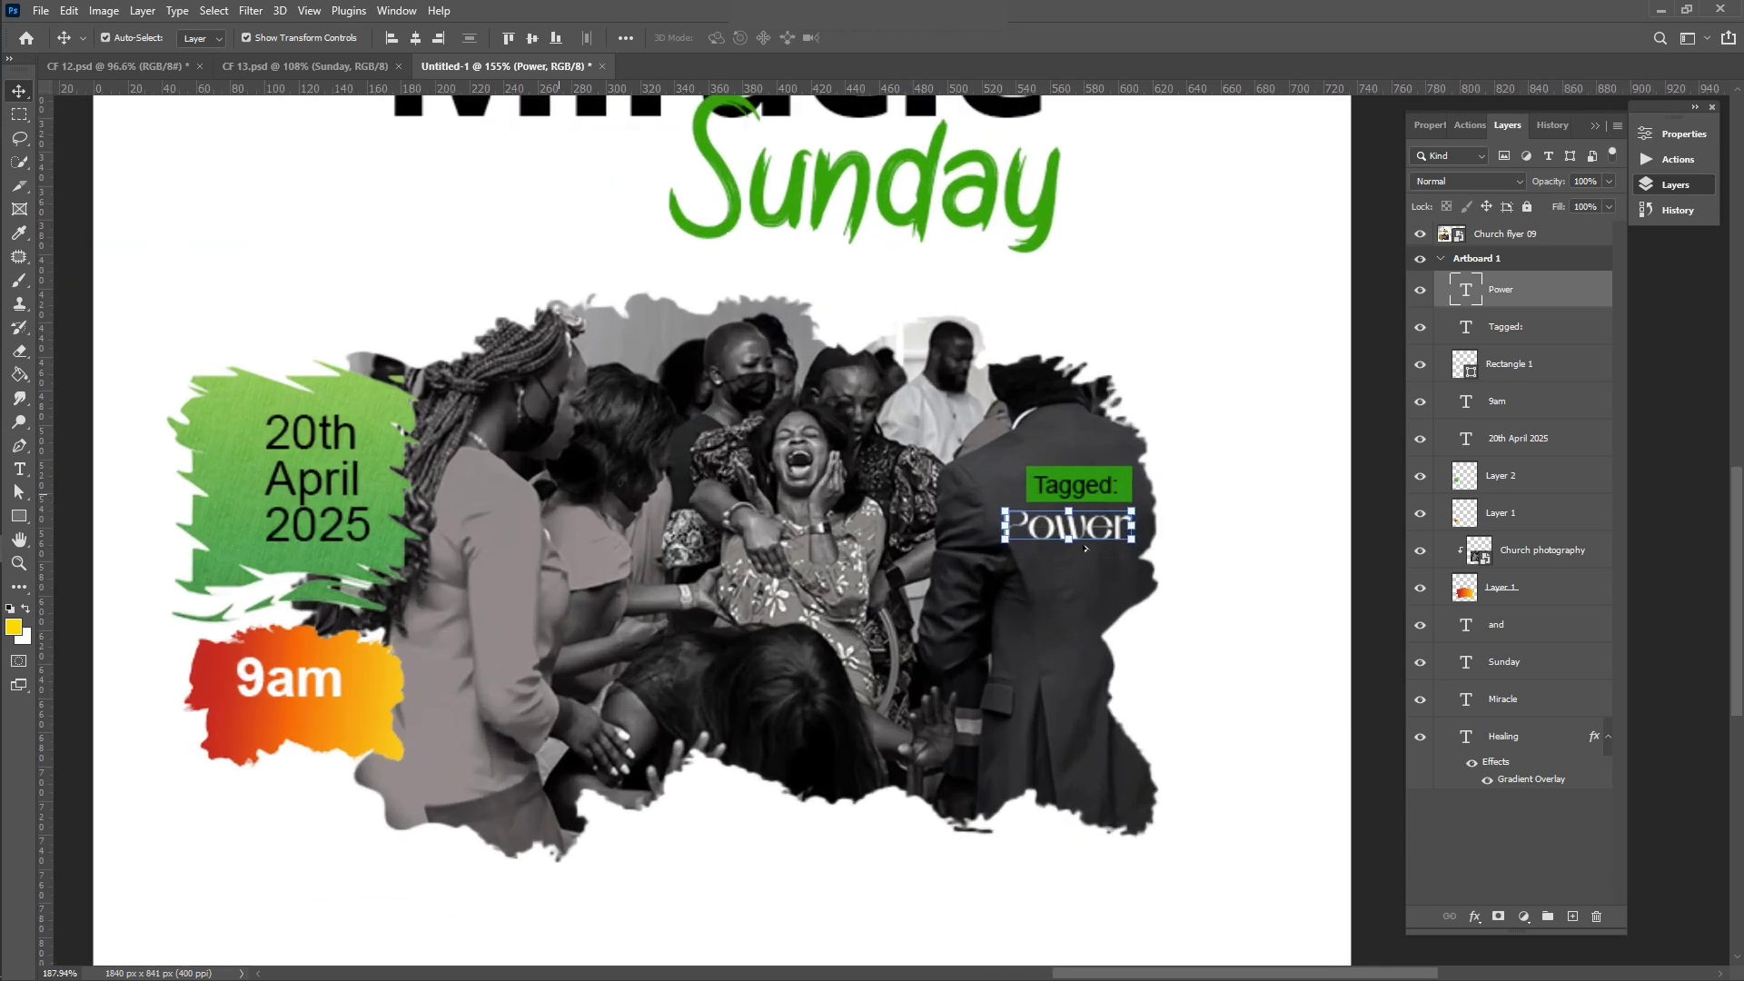
{"action": "scroll", "coordinate": [1086, 549], "scroll_direction": "up", "scroll_amount": 1}
{"action": "left_click_drag", "start_coordinate": [1071, 509], "coordinate": [1070, 550]}
{"action": "double_click", "coordinate": [1067, 550]}
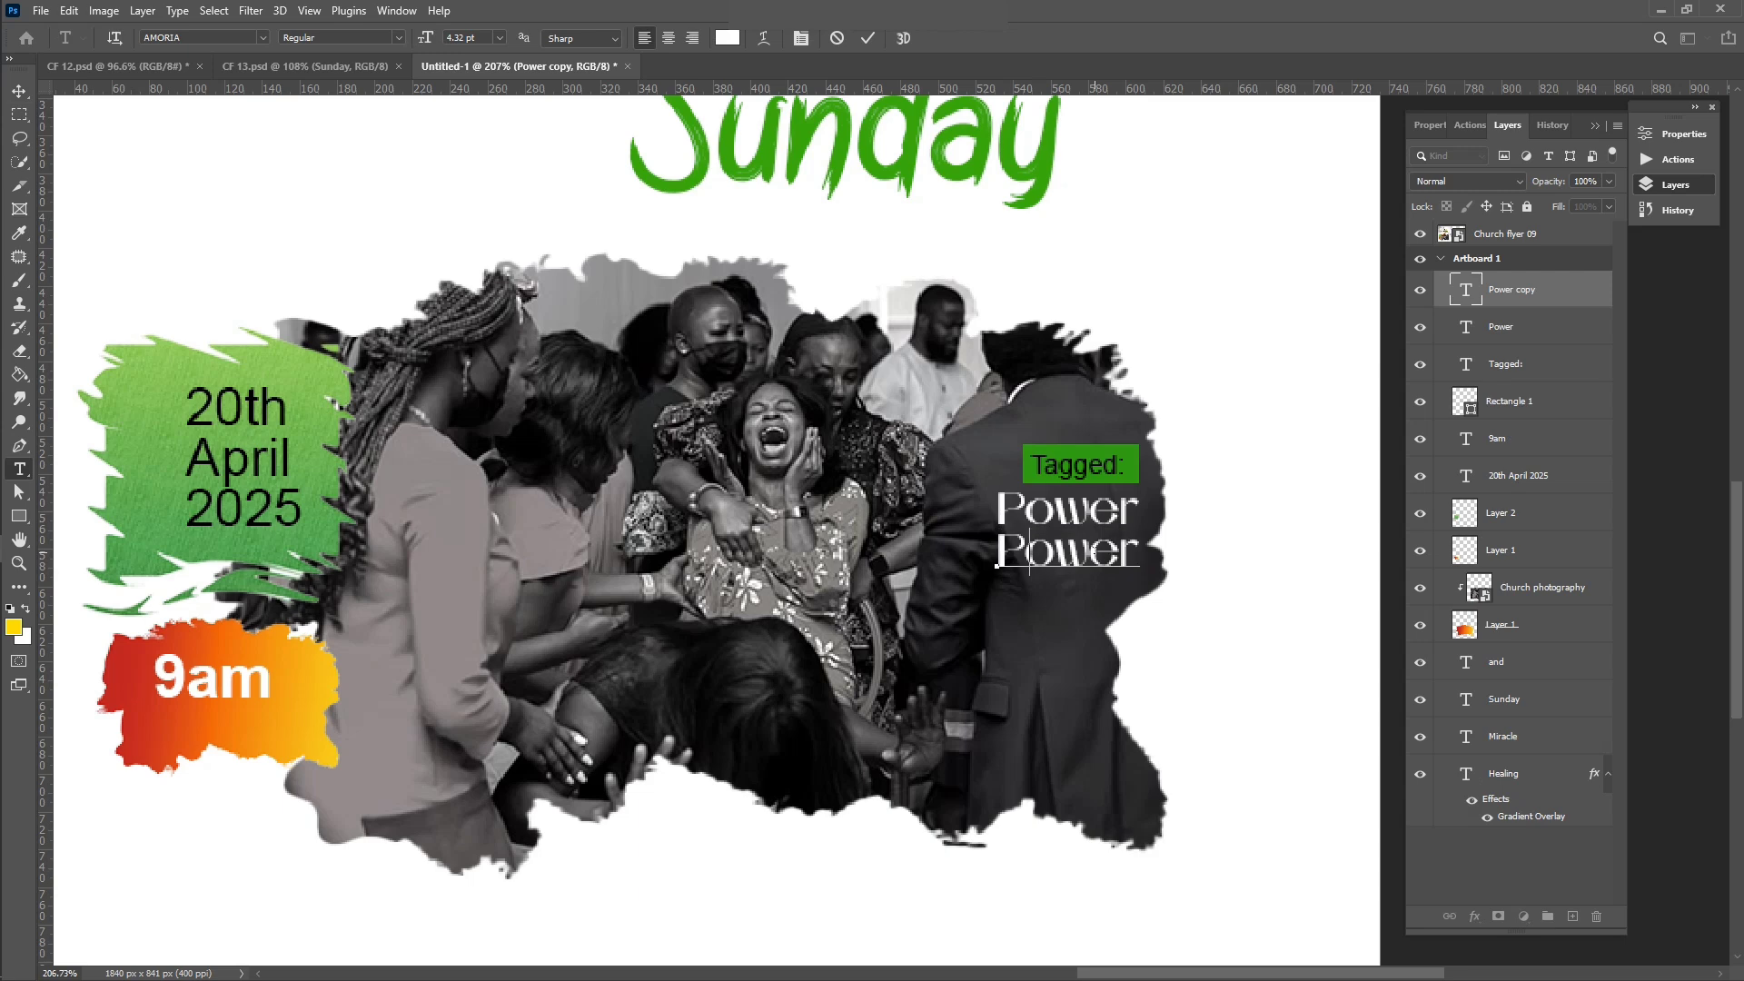
{"action": "type", "text": "Night"}
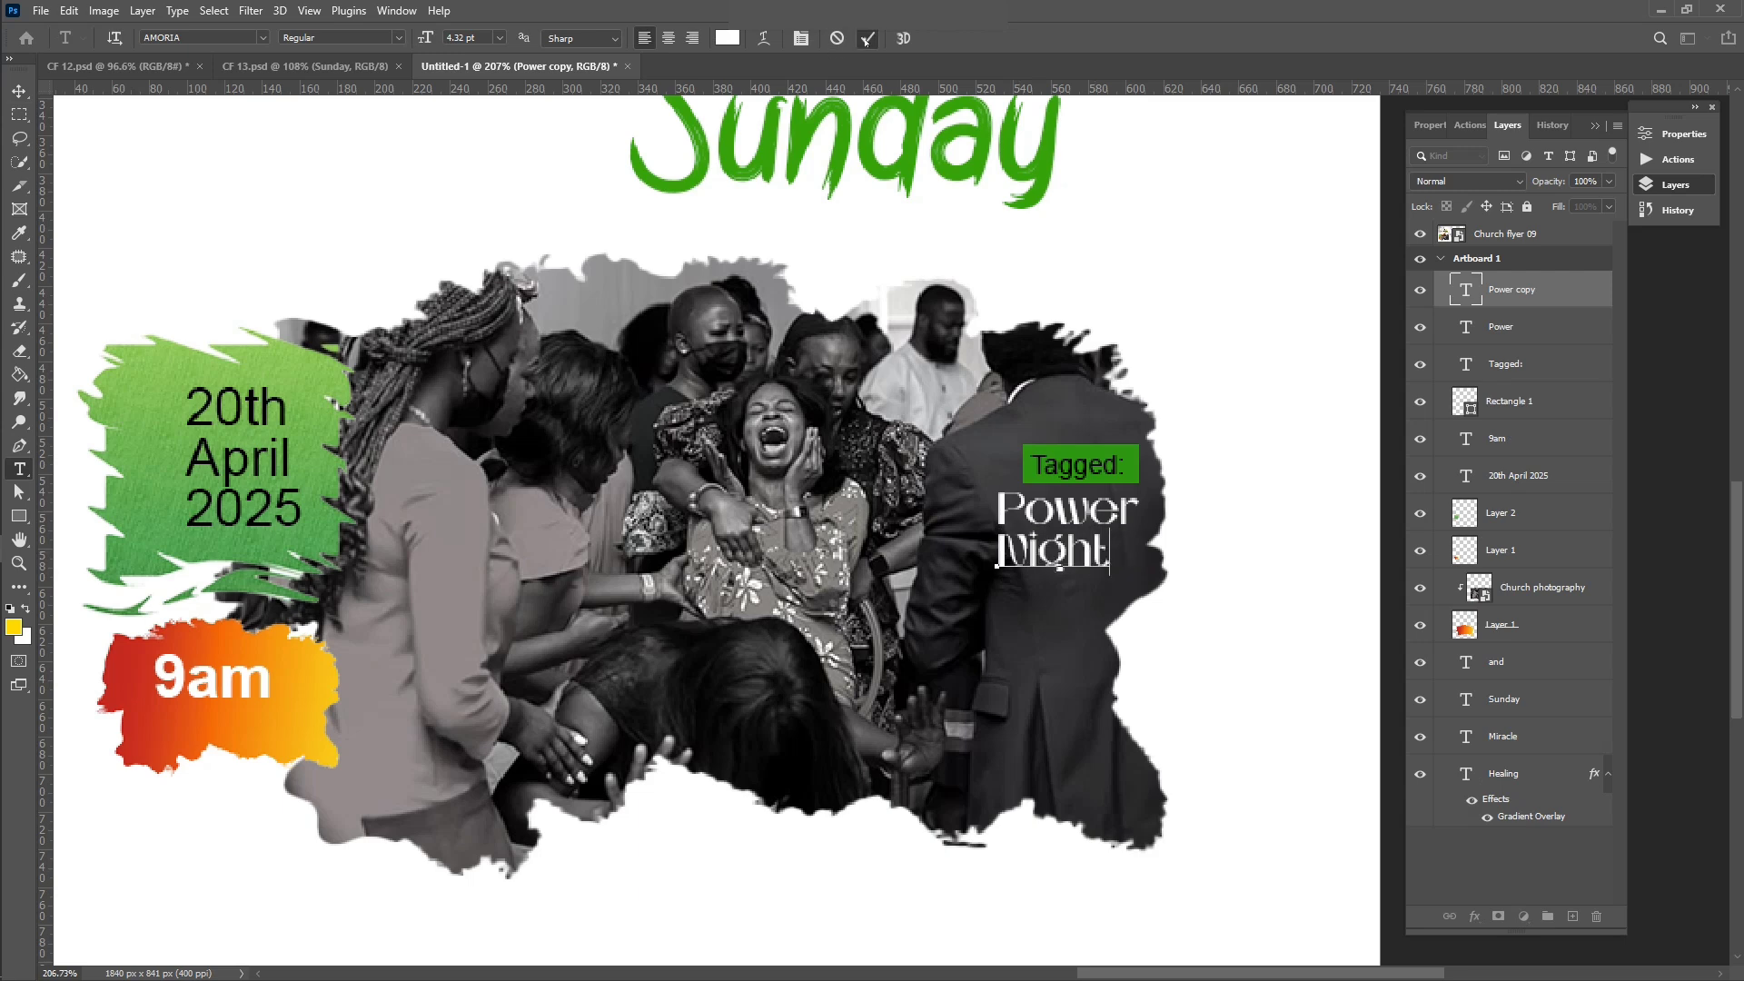
{"action": "scroll", "coordinate": [911, 310], "scroll_direction": "down", "scroll_amount": 2}
{"action": "key", "text": "ctrl+Return"}
{"action": "key", "text": "v"}
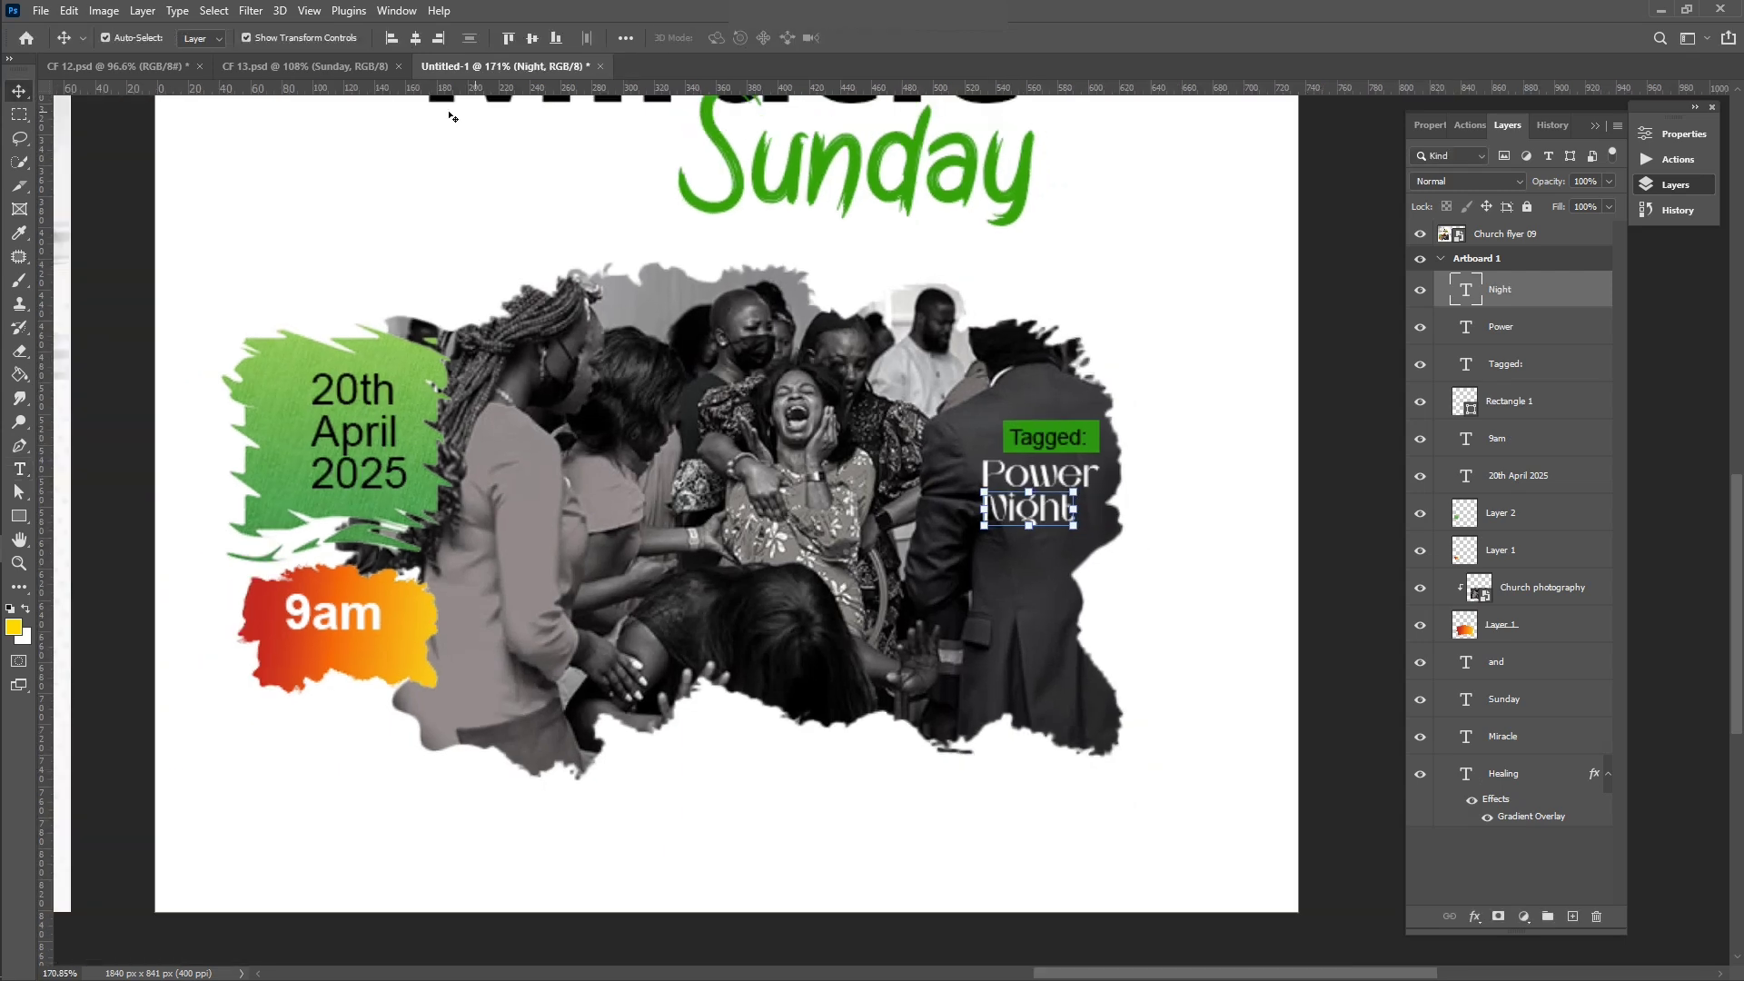
Step: Set the "Night" text in the Aston Script Bold font
{"action": "key", "text": "t"}
{"action": "left_click", "coordinate": [232, 37]}
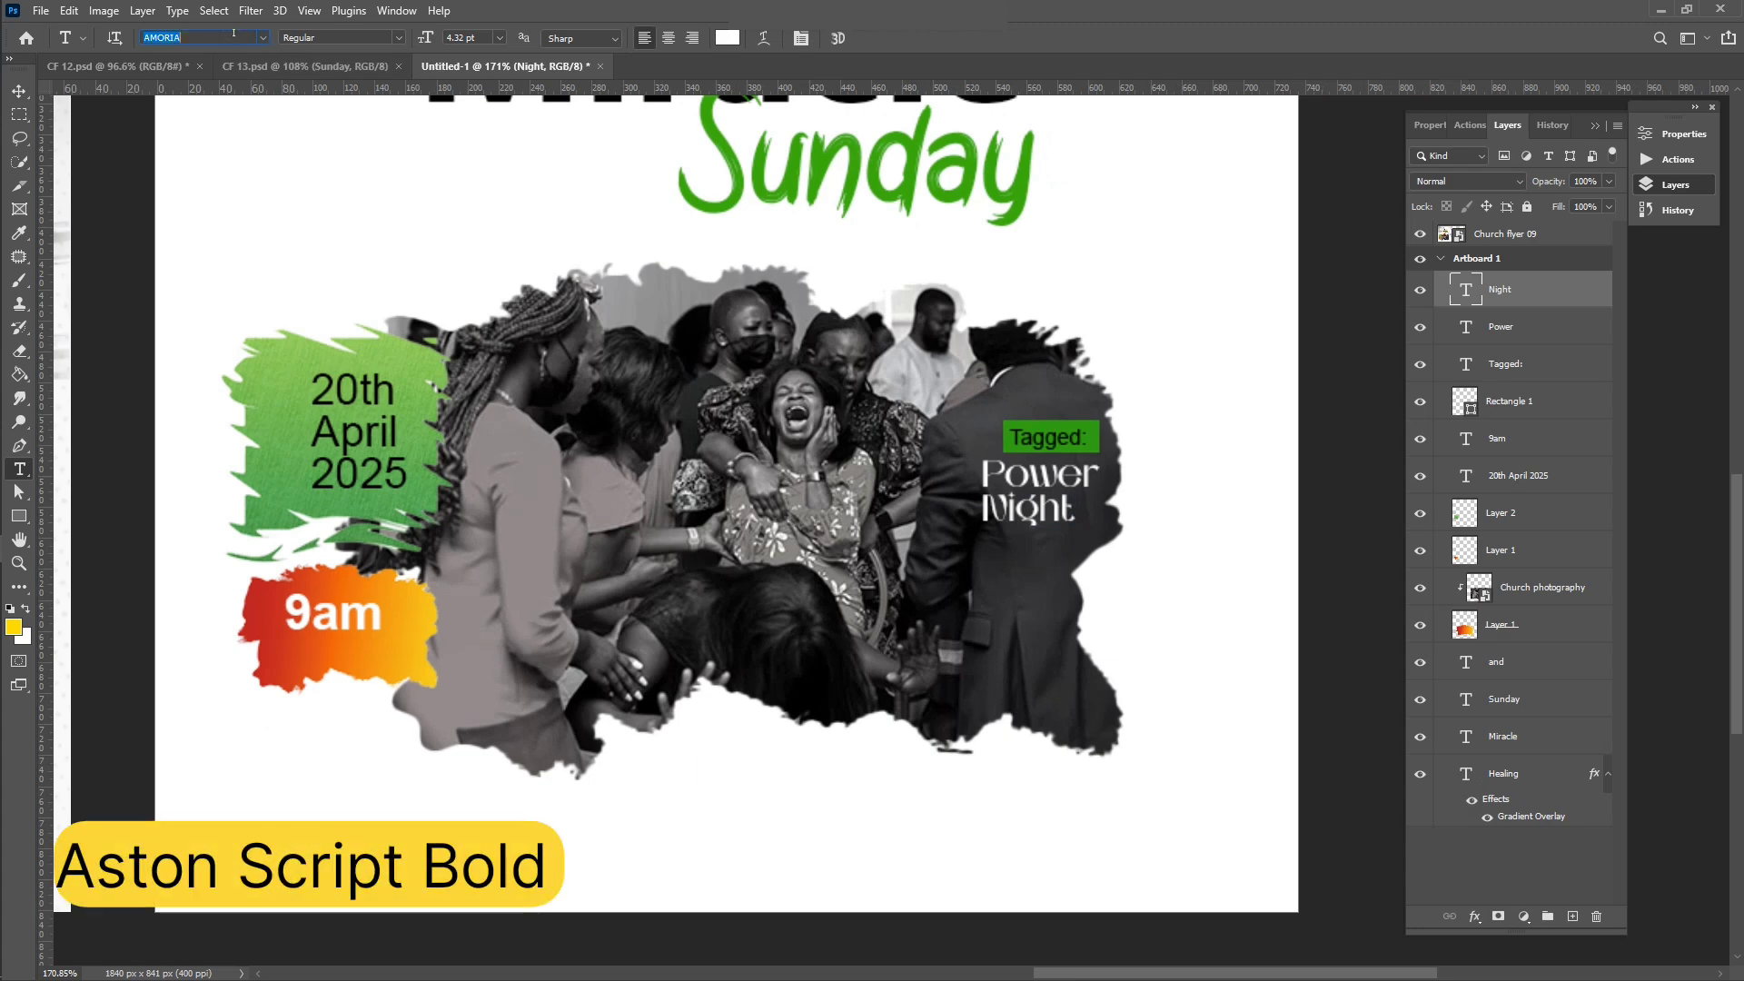
{"action": "type", "text": "As"}
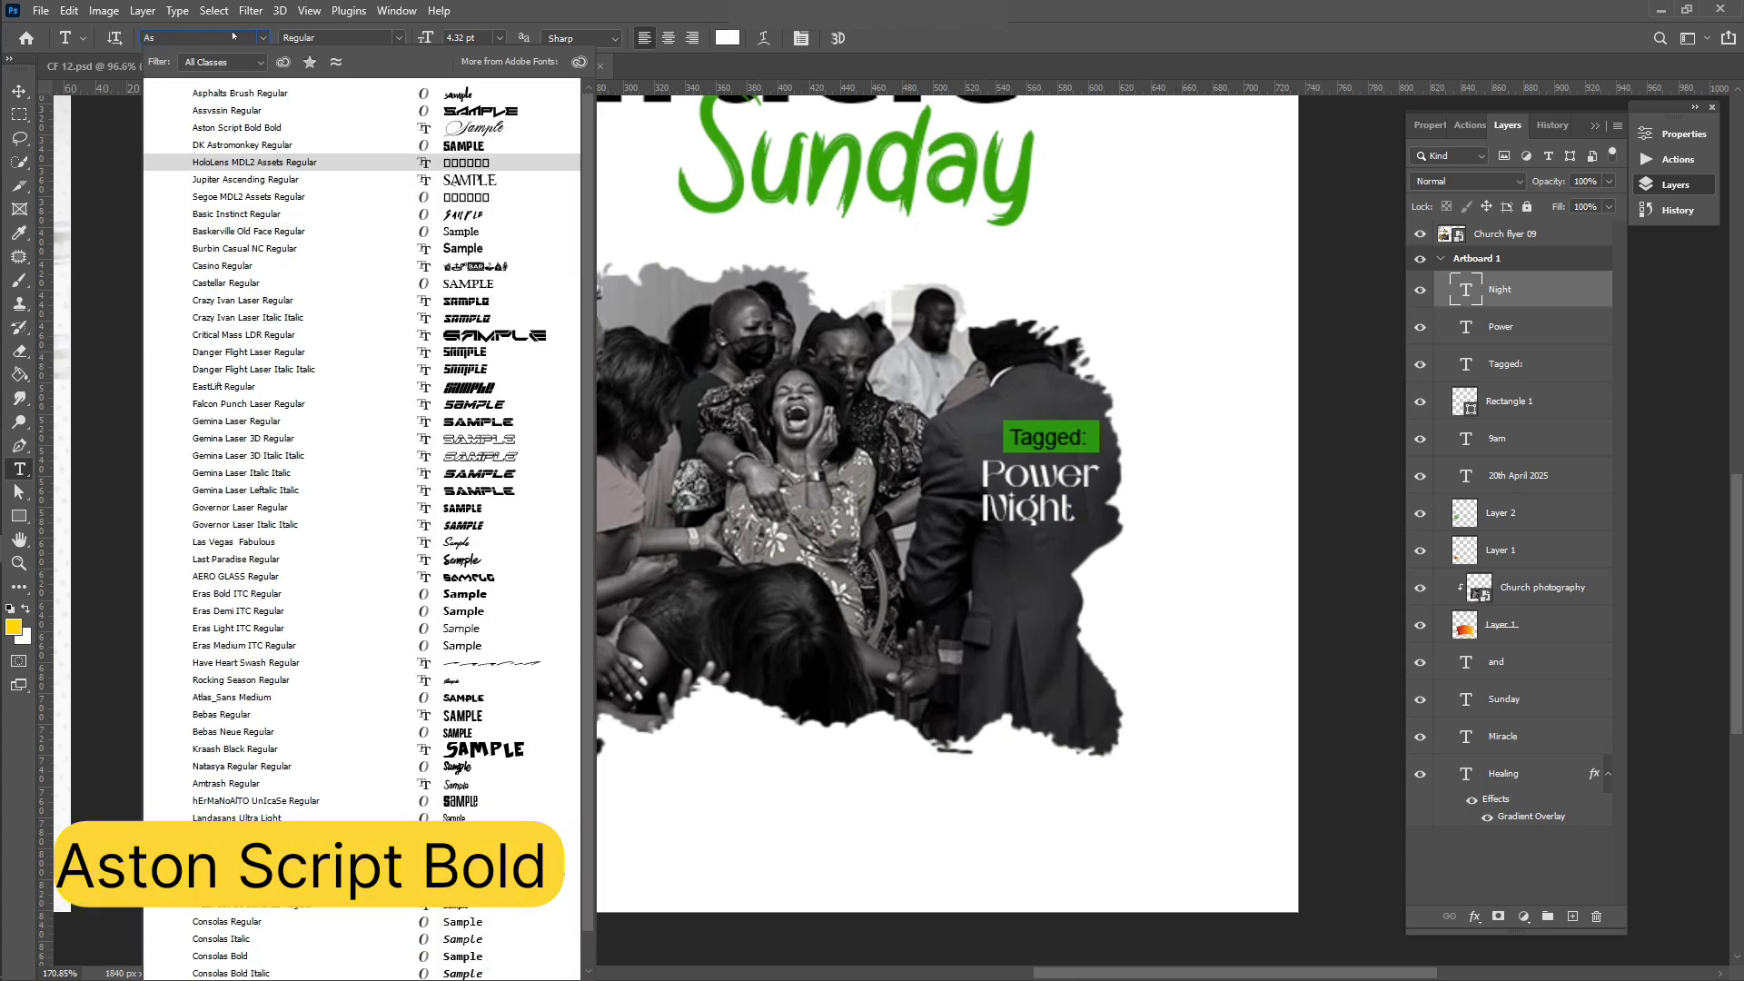
{"action": "type", "text": "ton Script Bold"}
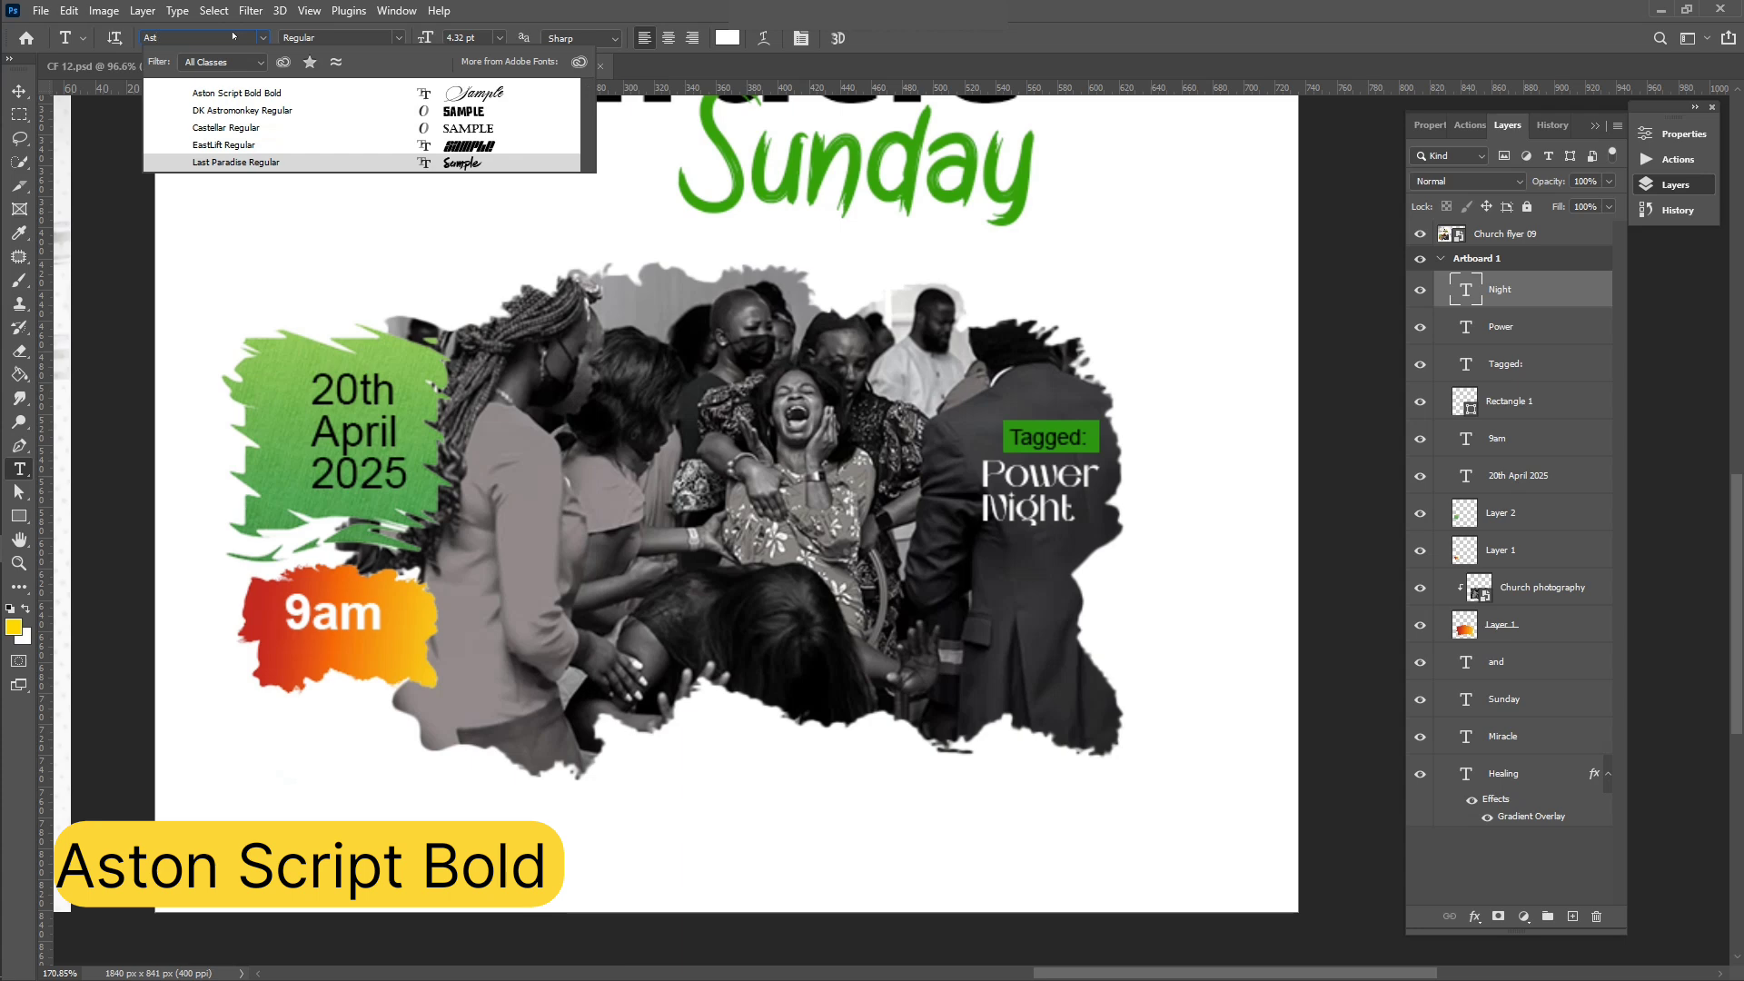
{"action": "left_click", "coordinate": [264, 94]}
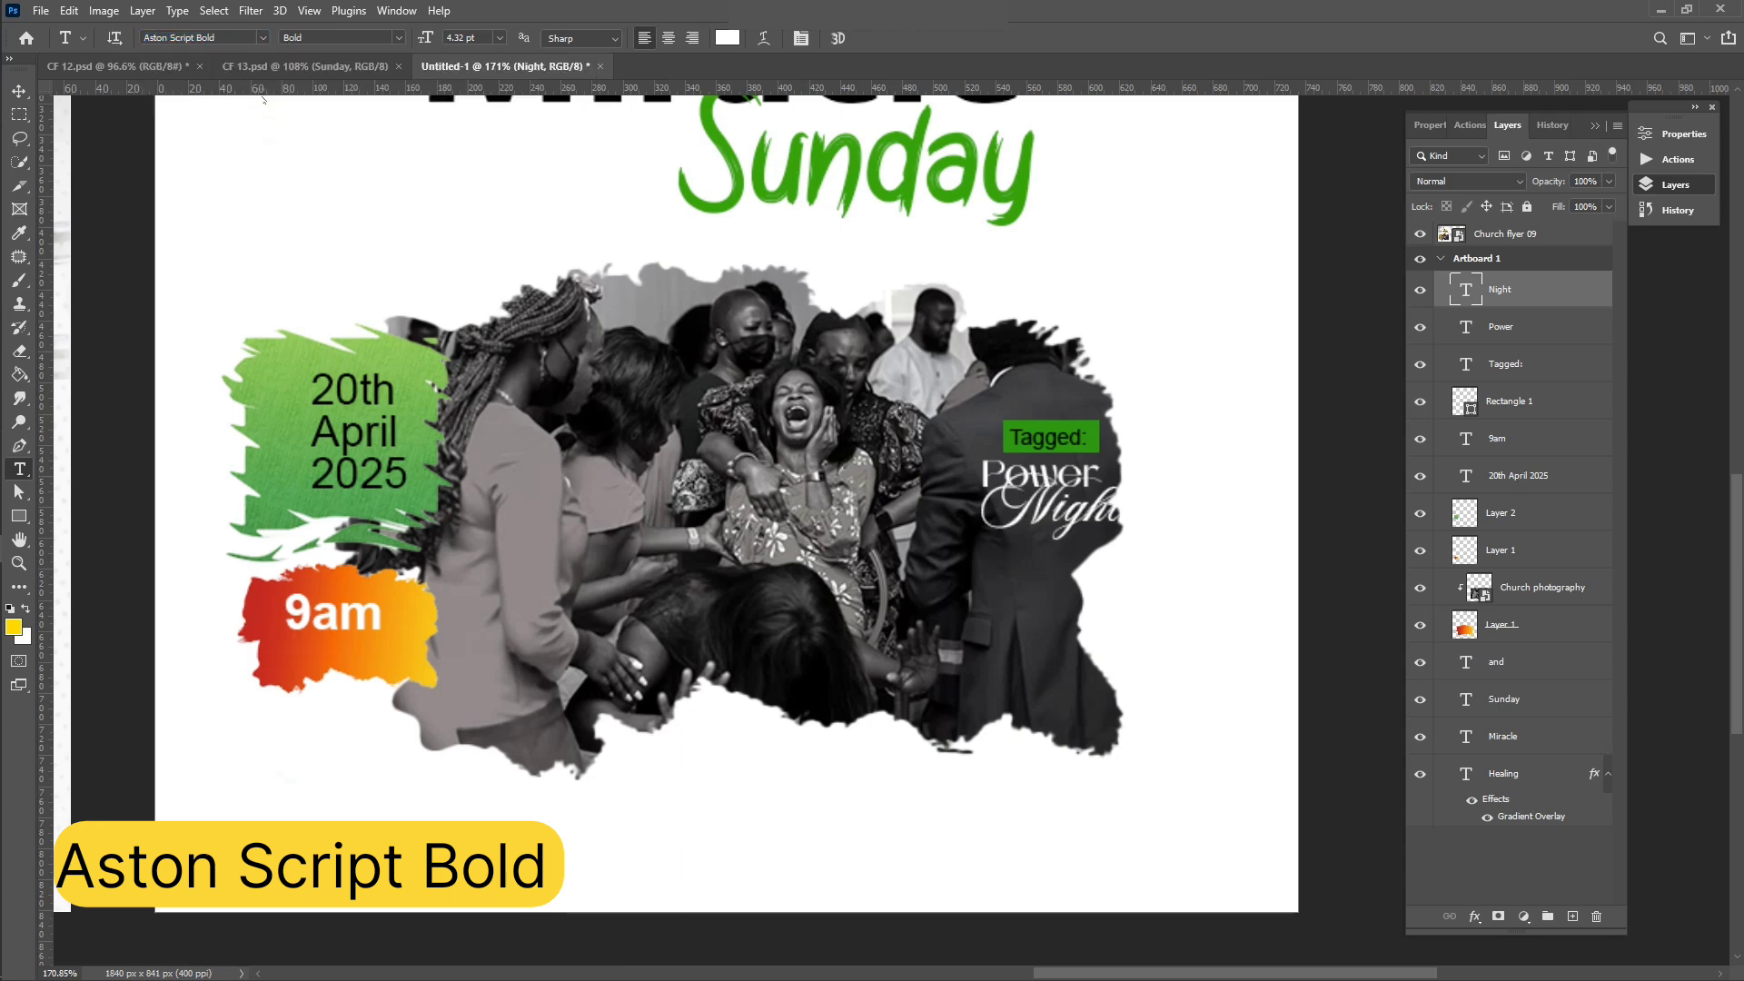
{"action": "key", "text": "v"}
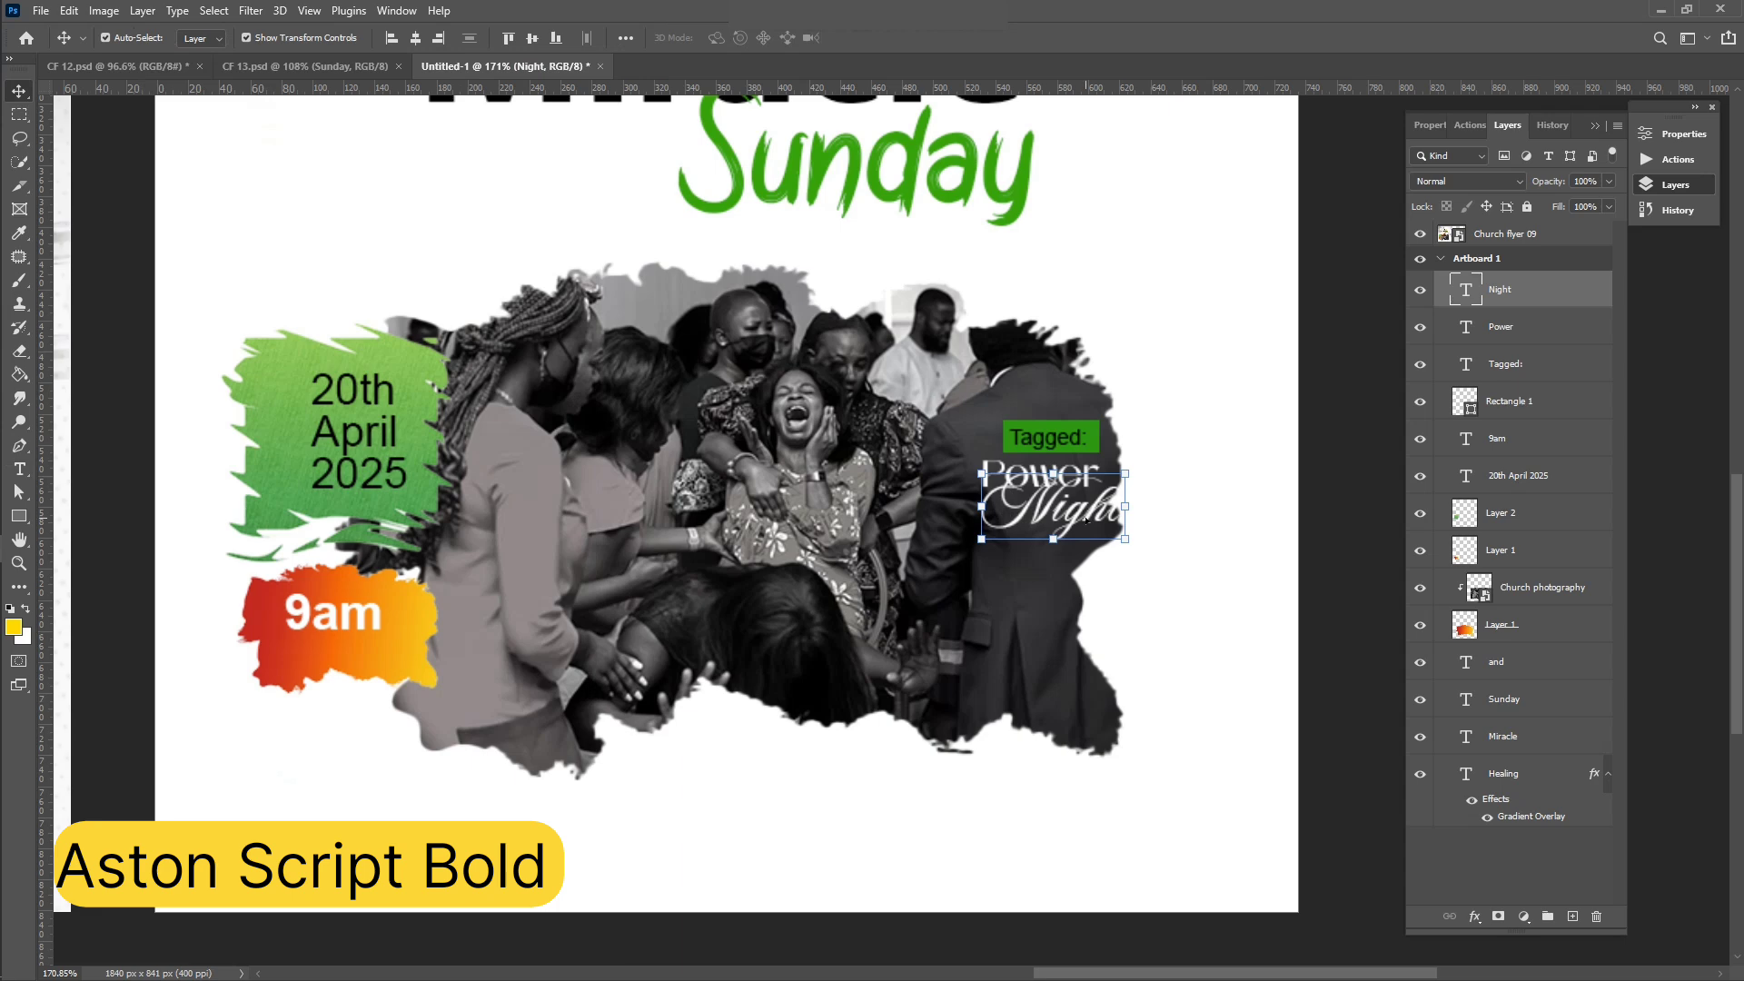
Step: Move the "Night" text back onto the suited man's back, directly beneath the "Power" text
{"action": "left_click_drag", "start_coordinate": [1086, 519], "coordinate": [1040, 520]}
{"action": "scroll", "coordinate": [1038, 521], "scroll_direction": "down", "scroll_amount": 2}
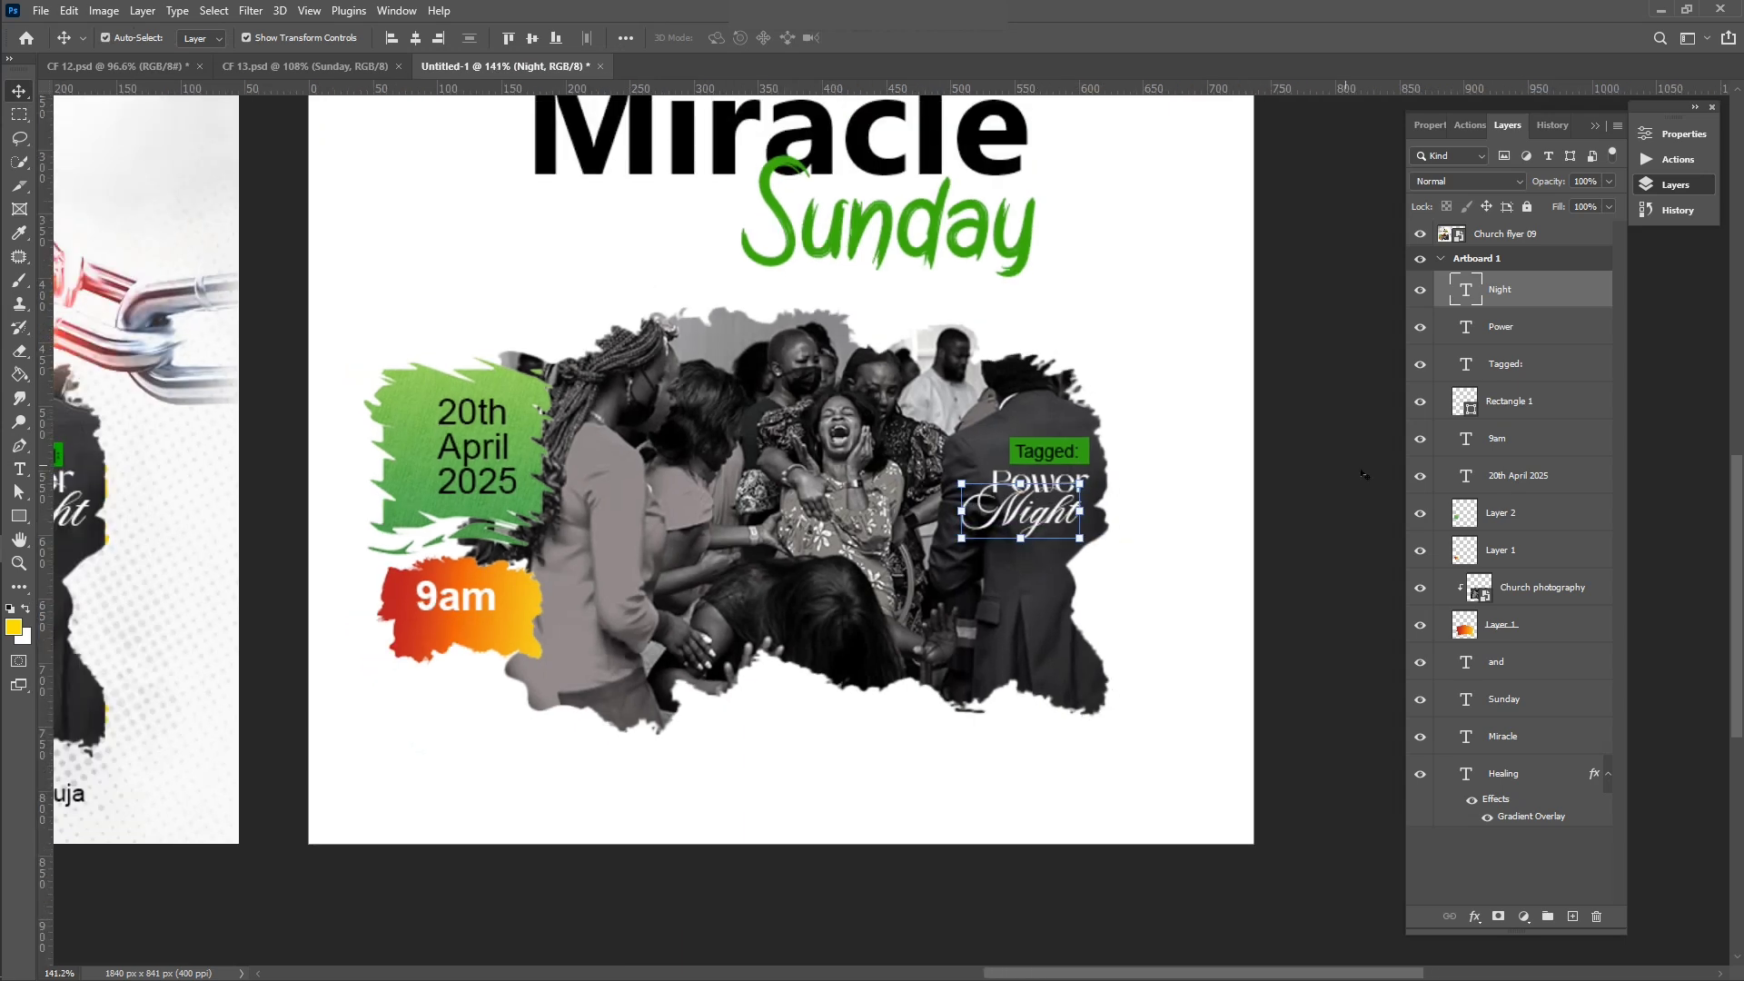
{"action": "left_click", "coordinate": [1364, 473]}
{"action": "scroll", "coordinate": [1040, 548], "scroll_direction": "down", "scroll_amount": 2}
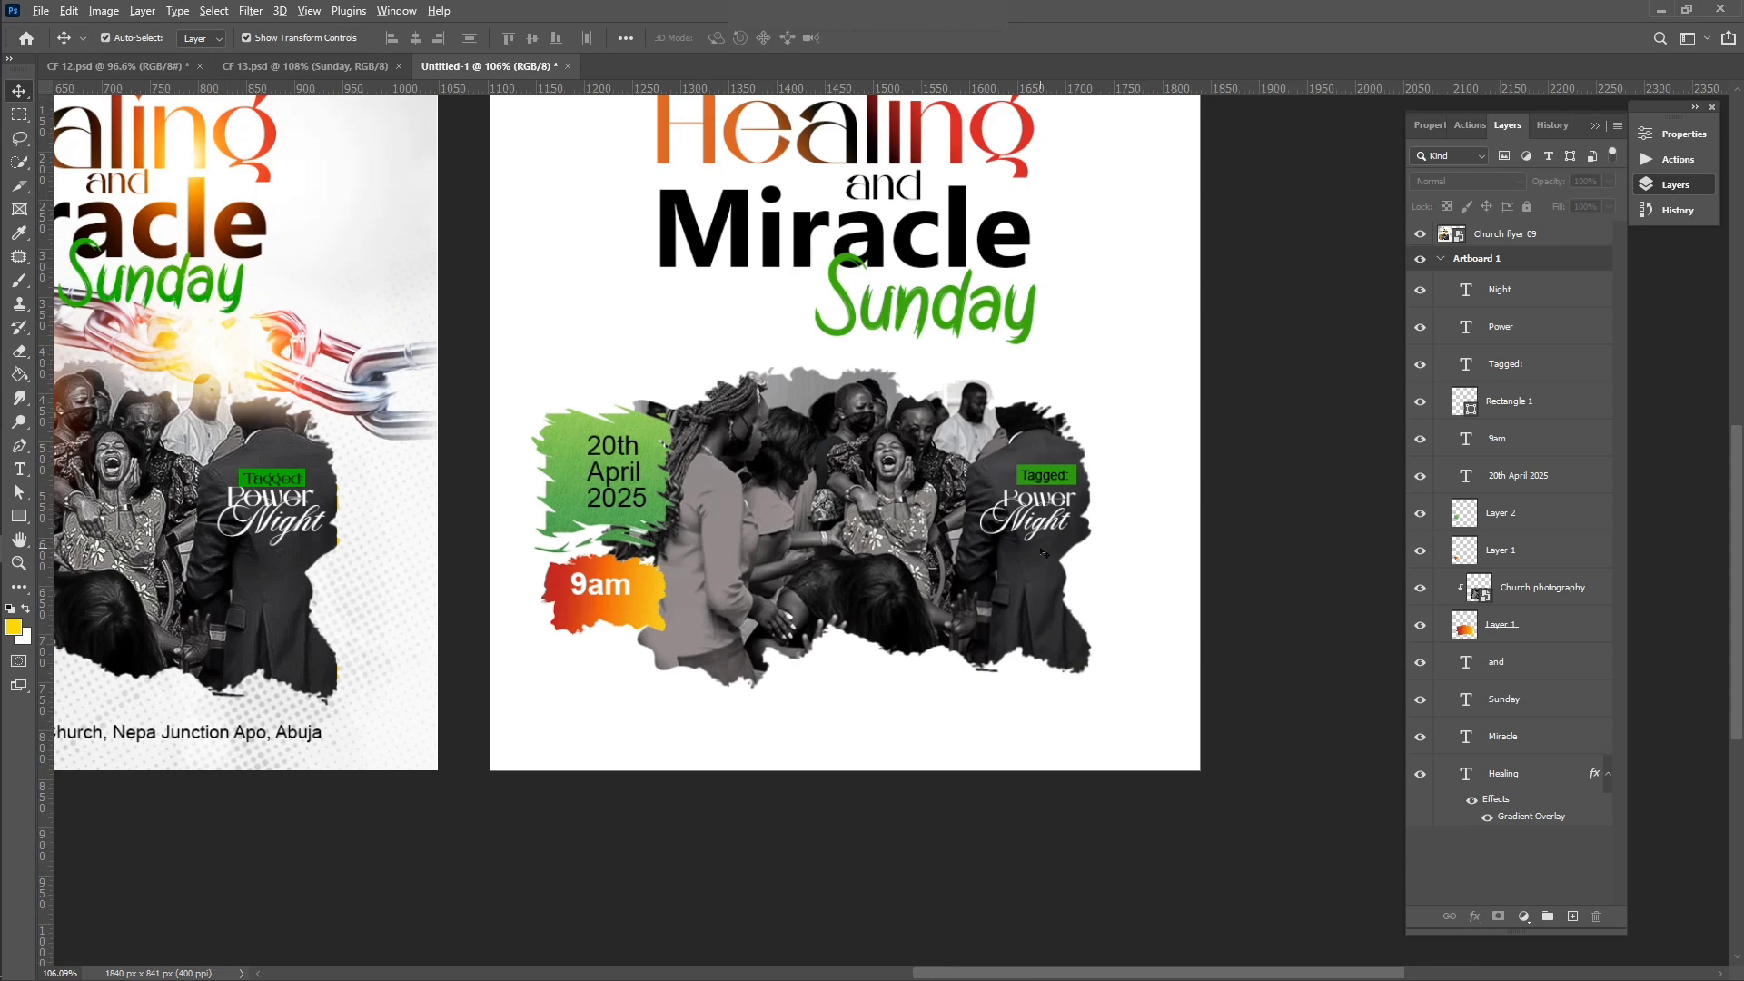
{"action": "scroll", "coordinate": [1043, 552], "scroll_direction": "down", "scroll_amount": 2}
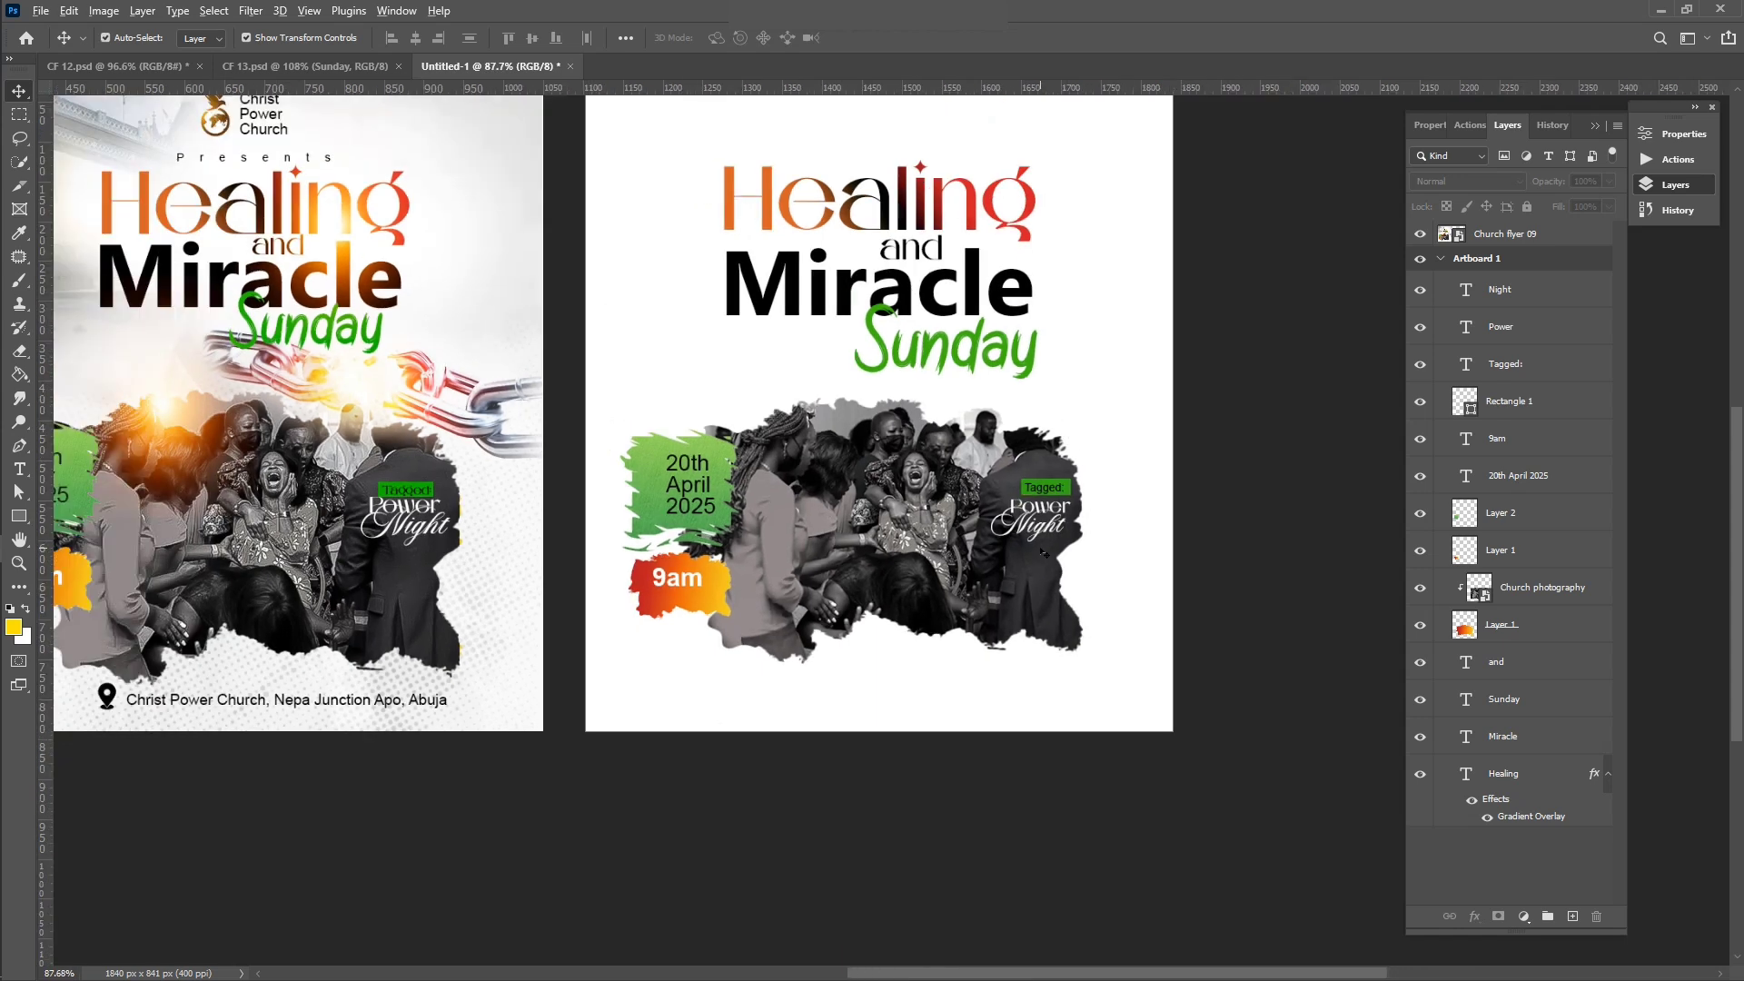
{"action": "scroll", "coordinate": [1043, 552], "scroll_direction": "down", "scroll_amount": 2}
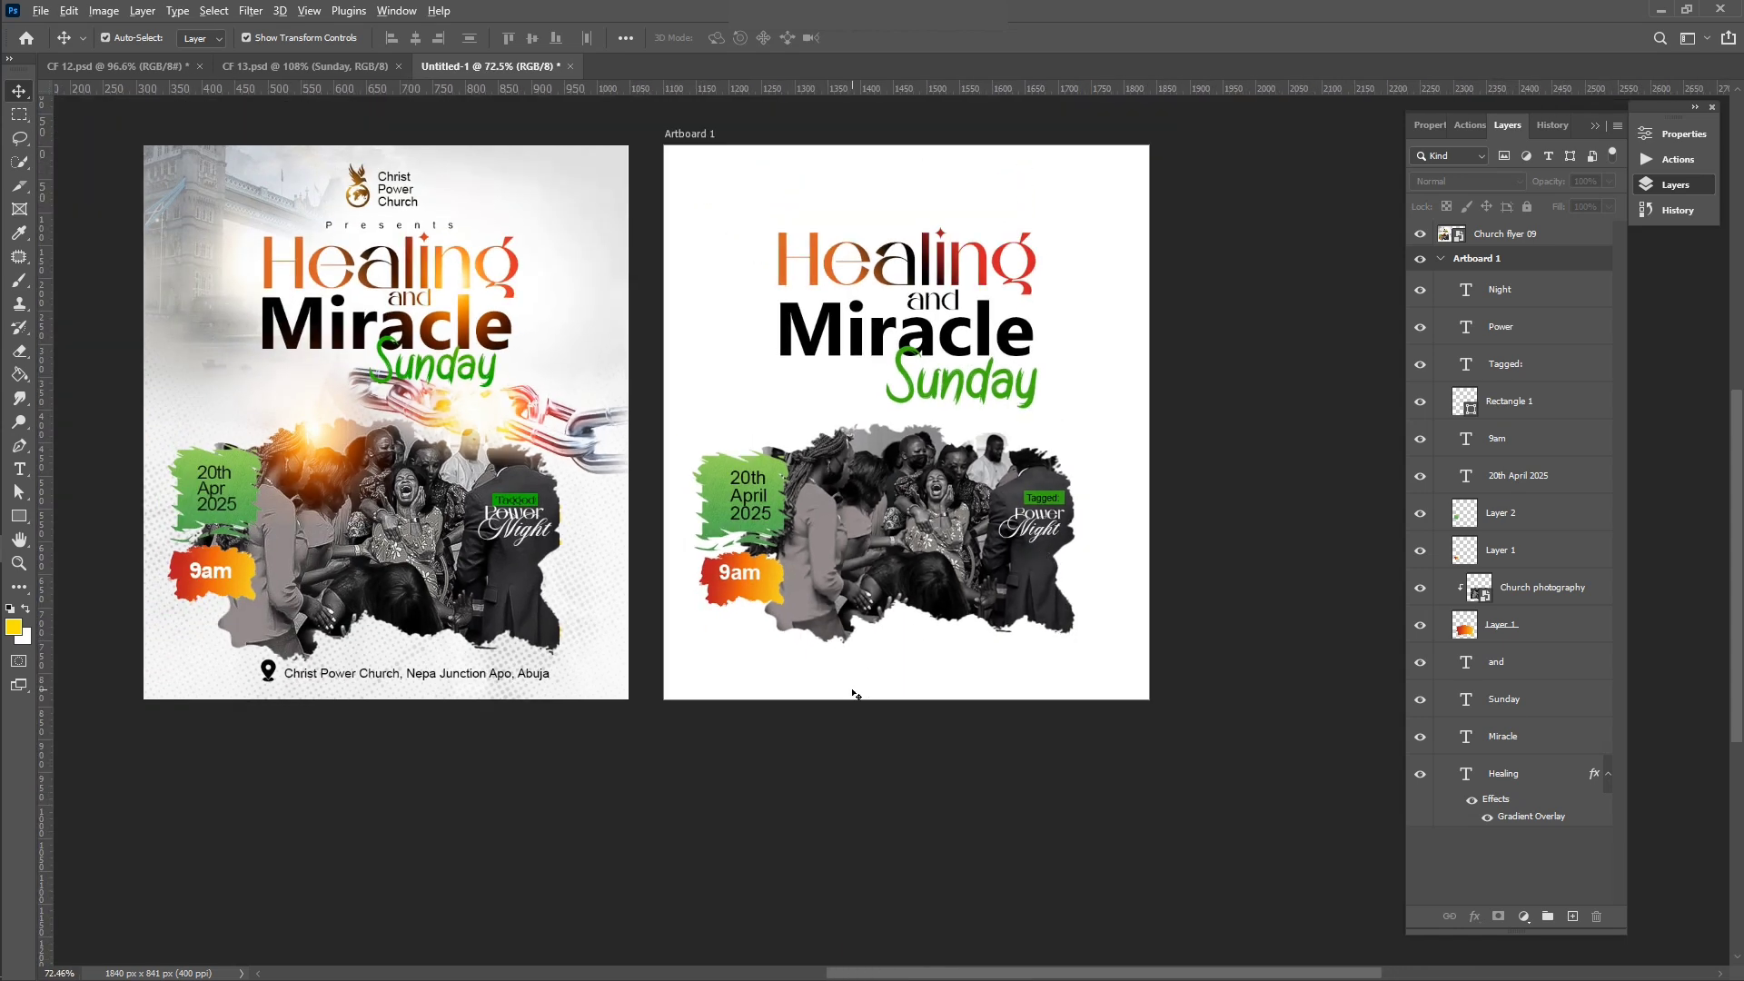
Step: Duplicate the date text below the photo and change the copy's wording to "Christ Power Church" followed by the venue address from the reference flyer
{"action": "scroll", "coordinate": [854, 694], "scroll_direction": "up", "scroll_amount": 1}
{"action": "left_click_drag", "start_coordinate": [722, 465], "coordinate": [842, 666]}
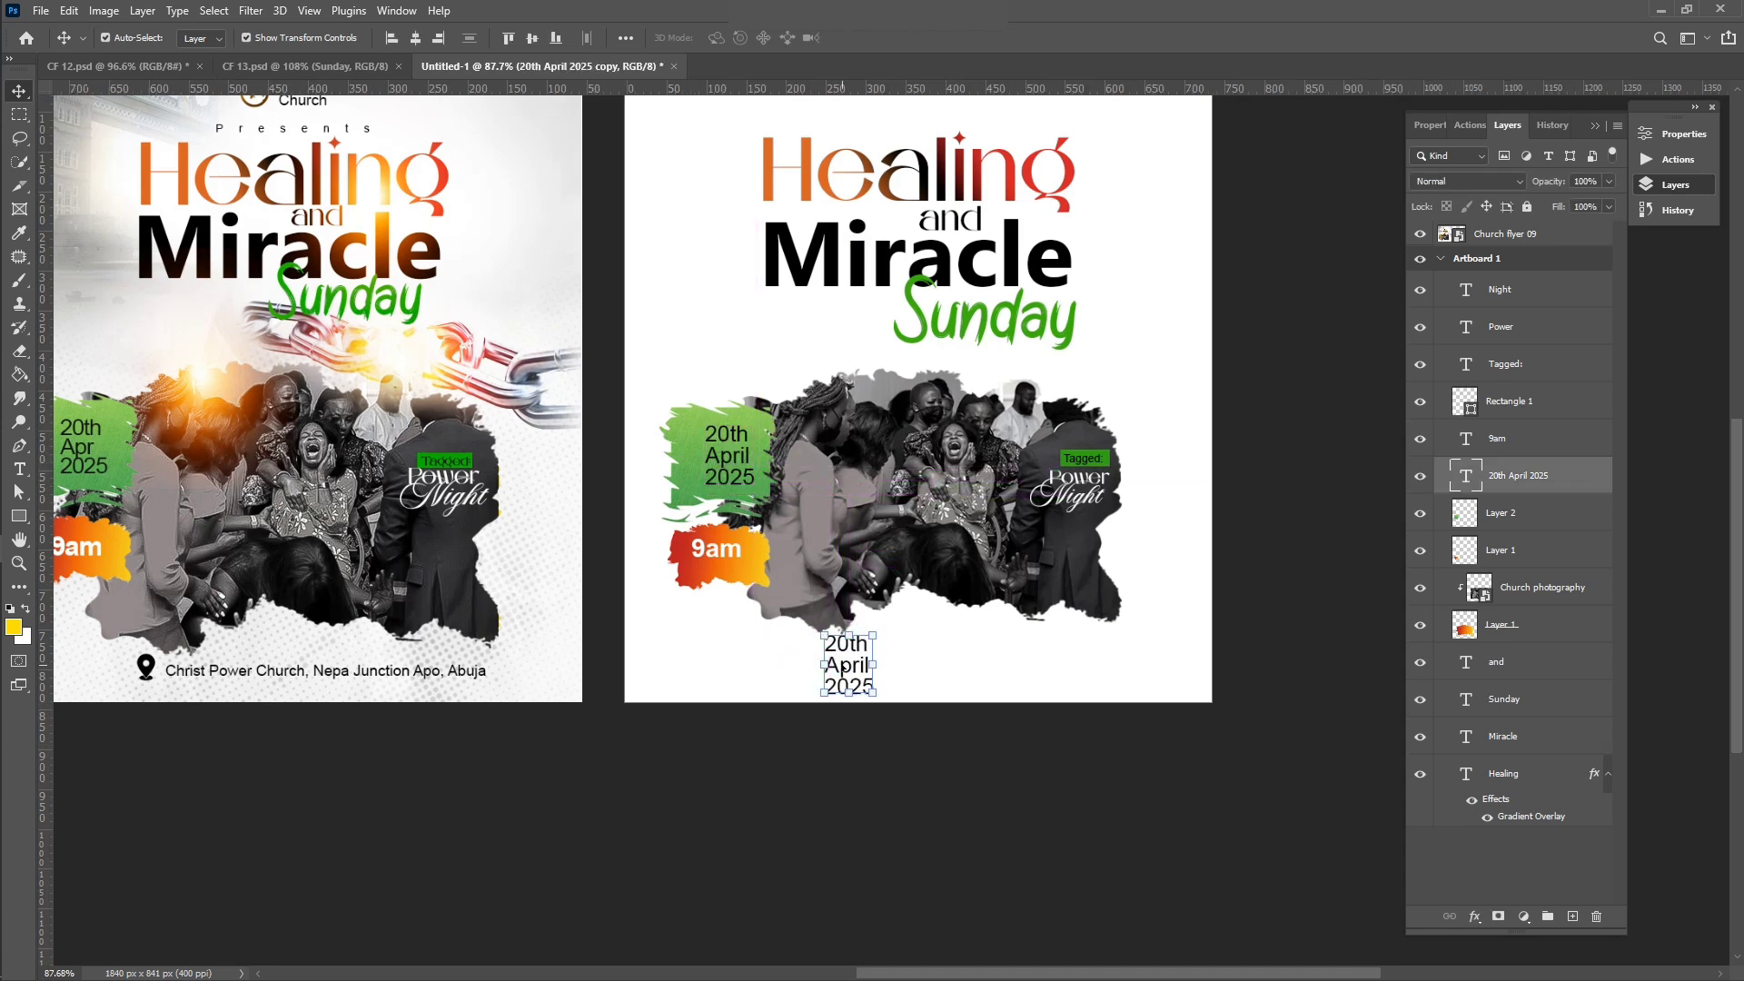
{"action": "double_click", "coordinate": [842, 666]}
{"action": "type", "text": "C"}
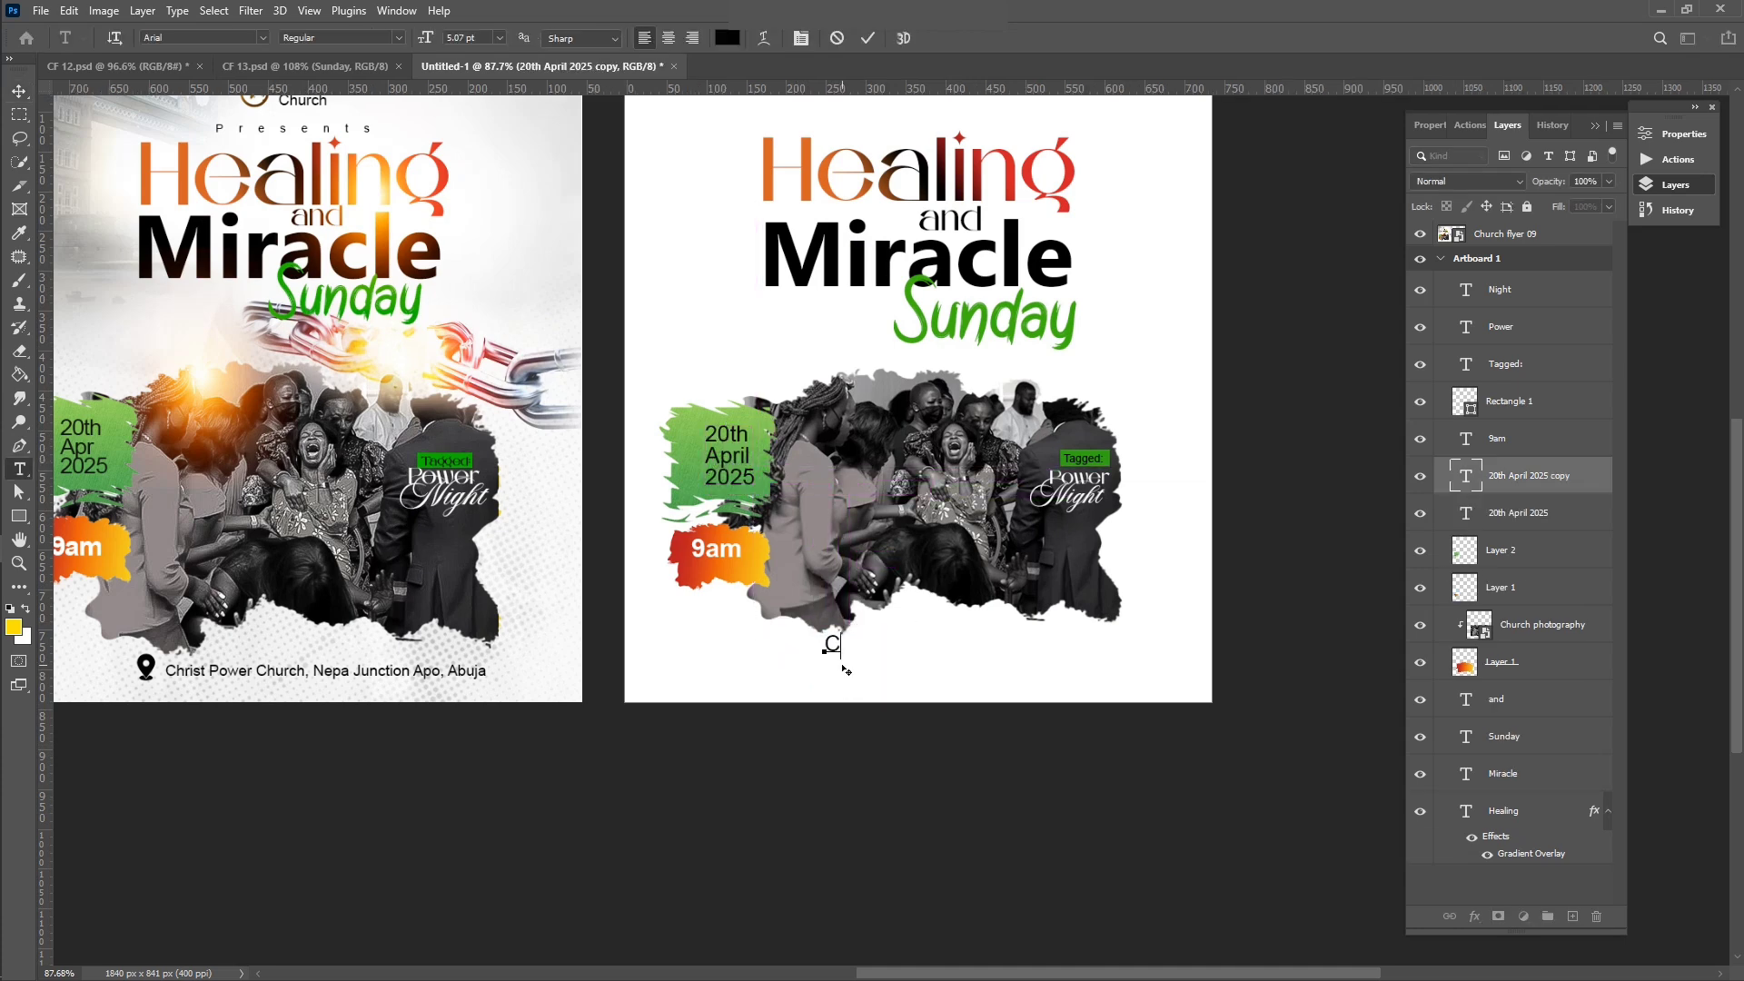
{"action": "type", "text": "hrist Power Chu"}
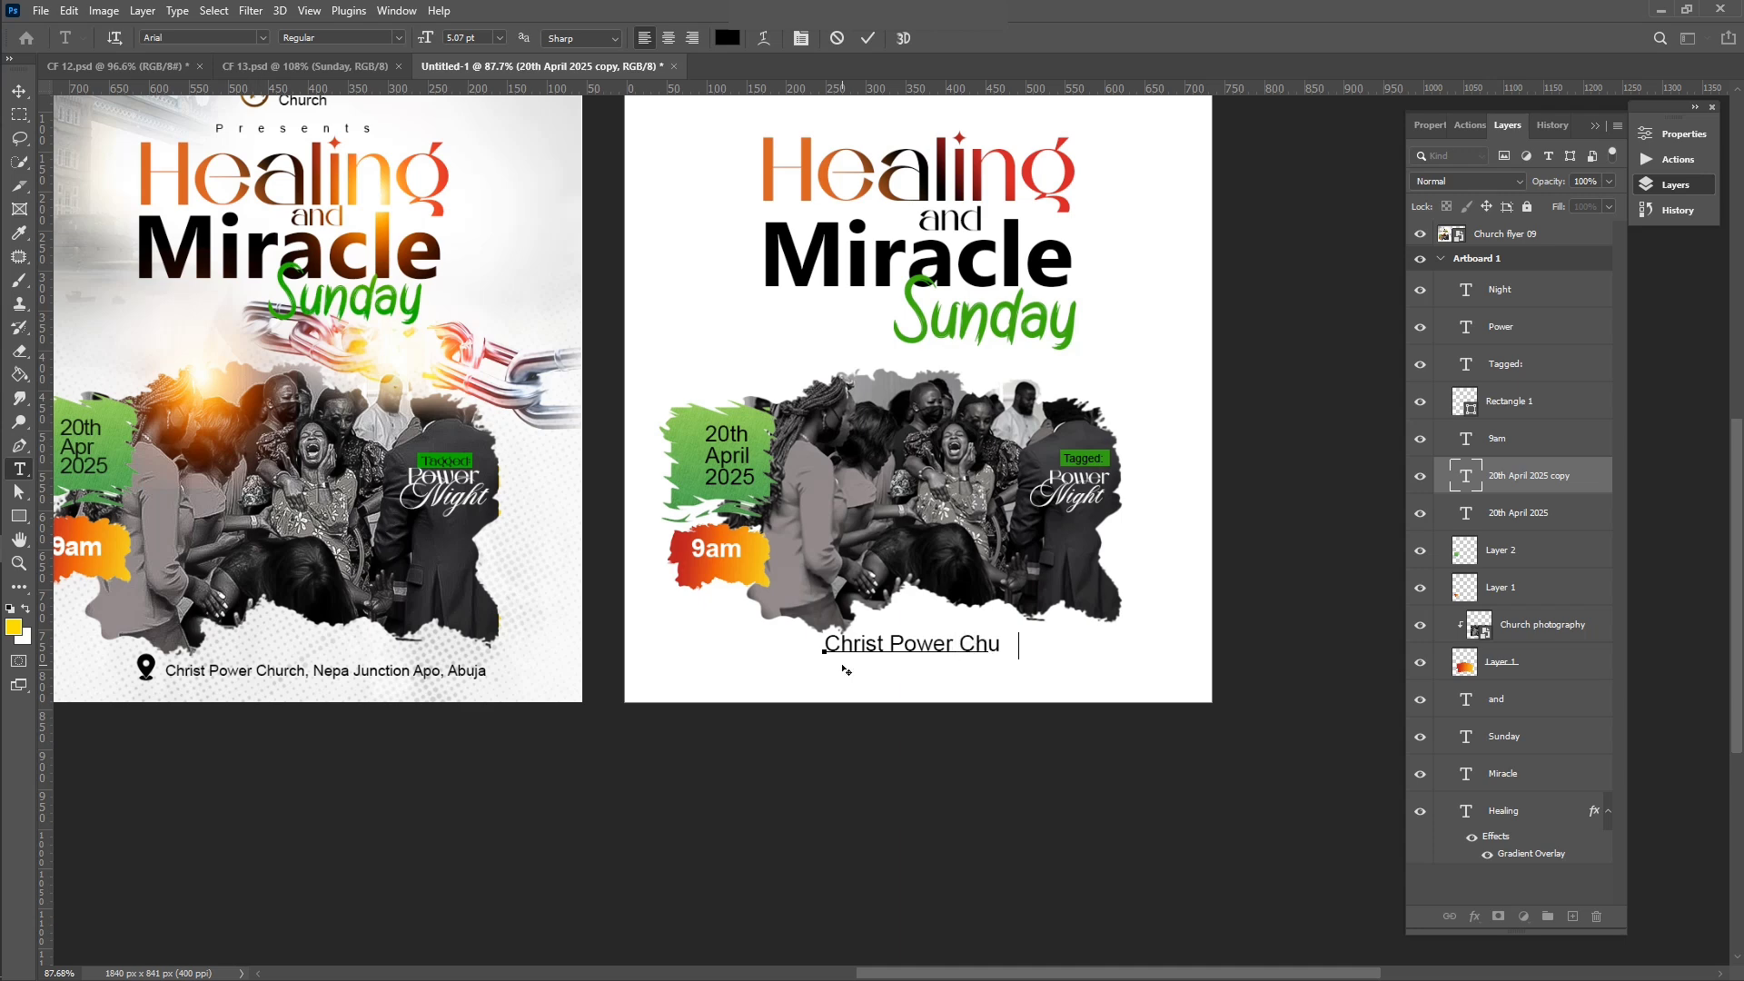
{"action": "type", "text": "rch, Nepa Juc"}
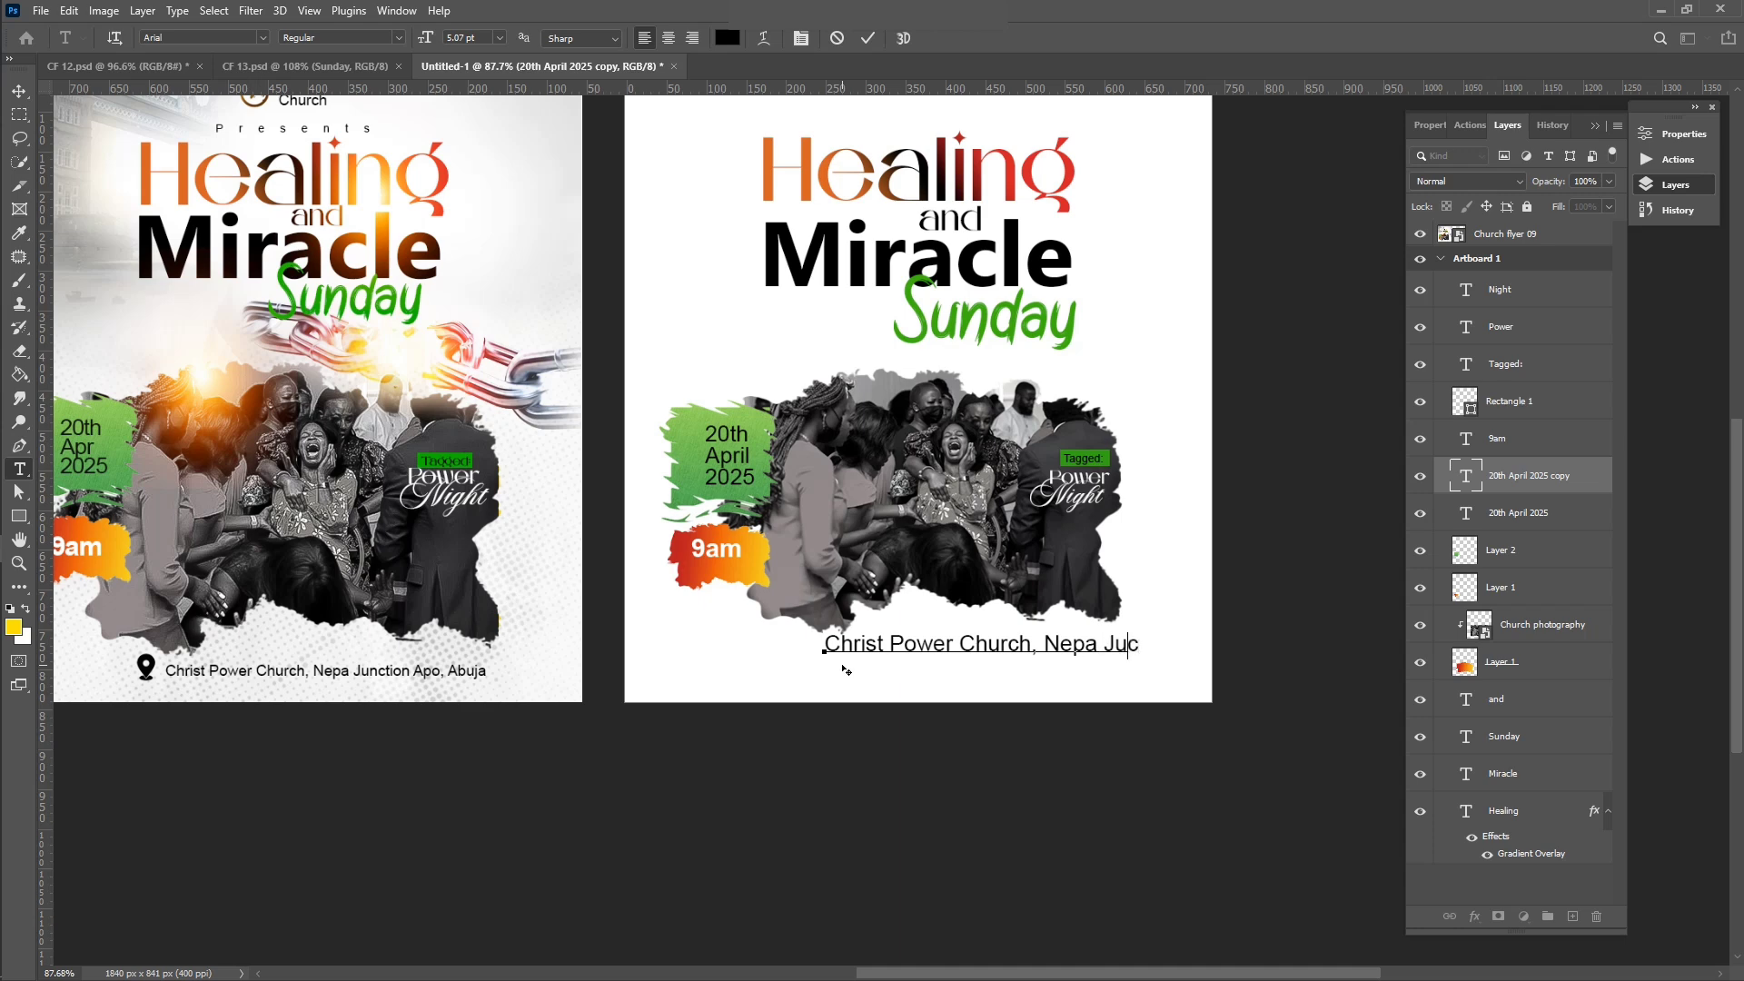
{"action": "key", "text": "BackSpace"}
{"action": "type", "text": "nction Apo, Abuja"}
{"action": "left_click", "coordinate": [867, 38]}
{"action": "key", "text": "v"}
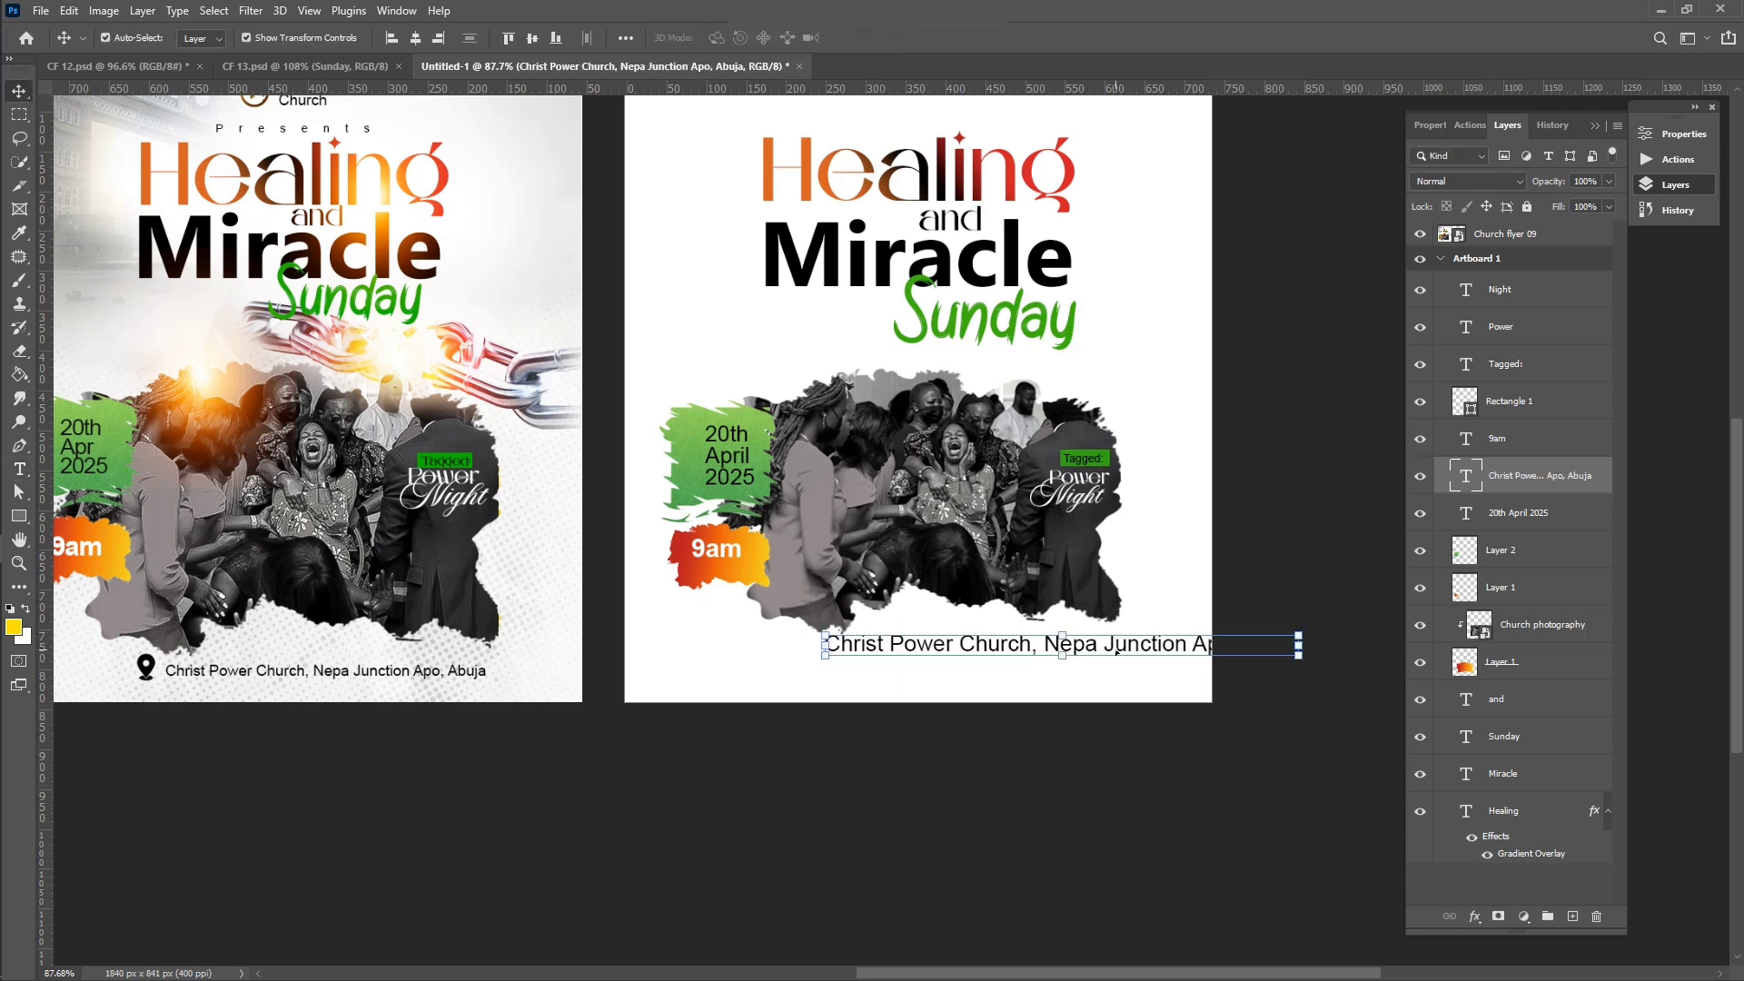
Step: Scale down the church address line and place it centred below the photo, near the artboard's lower edge
{"action": "left_click_drag", "start_coordinate": [1117, 653], "coordinate": [985, 678]}
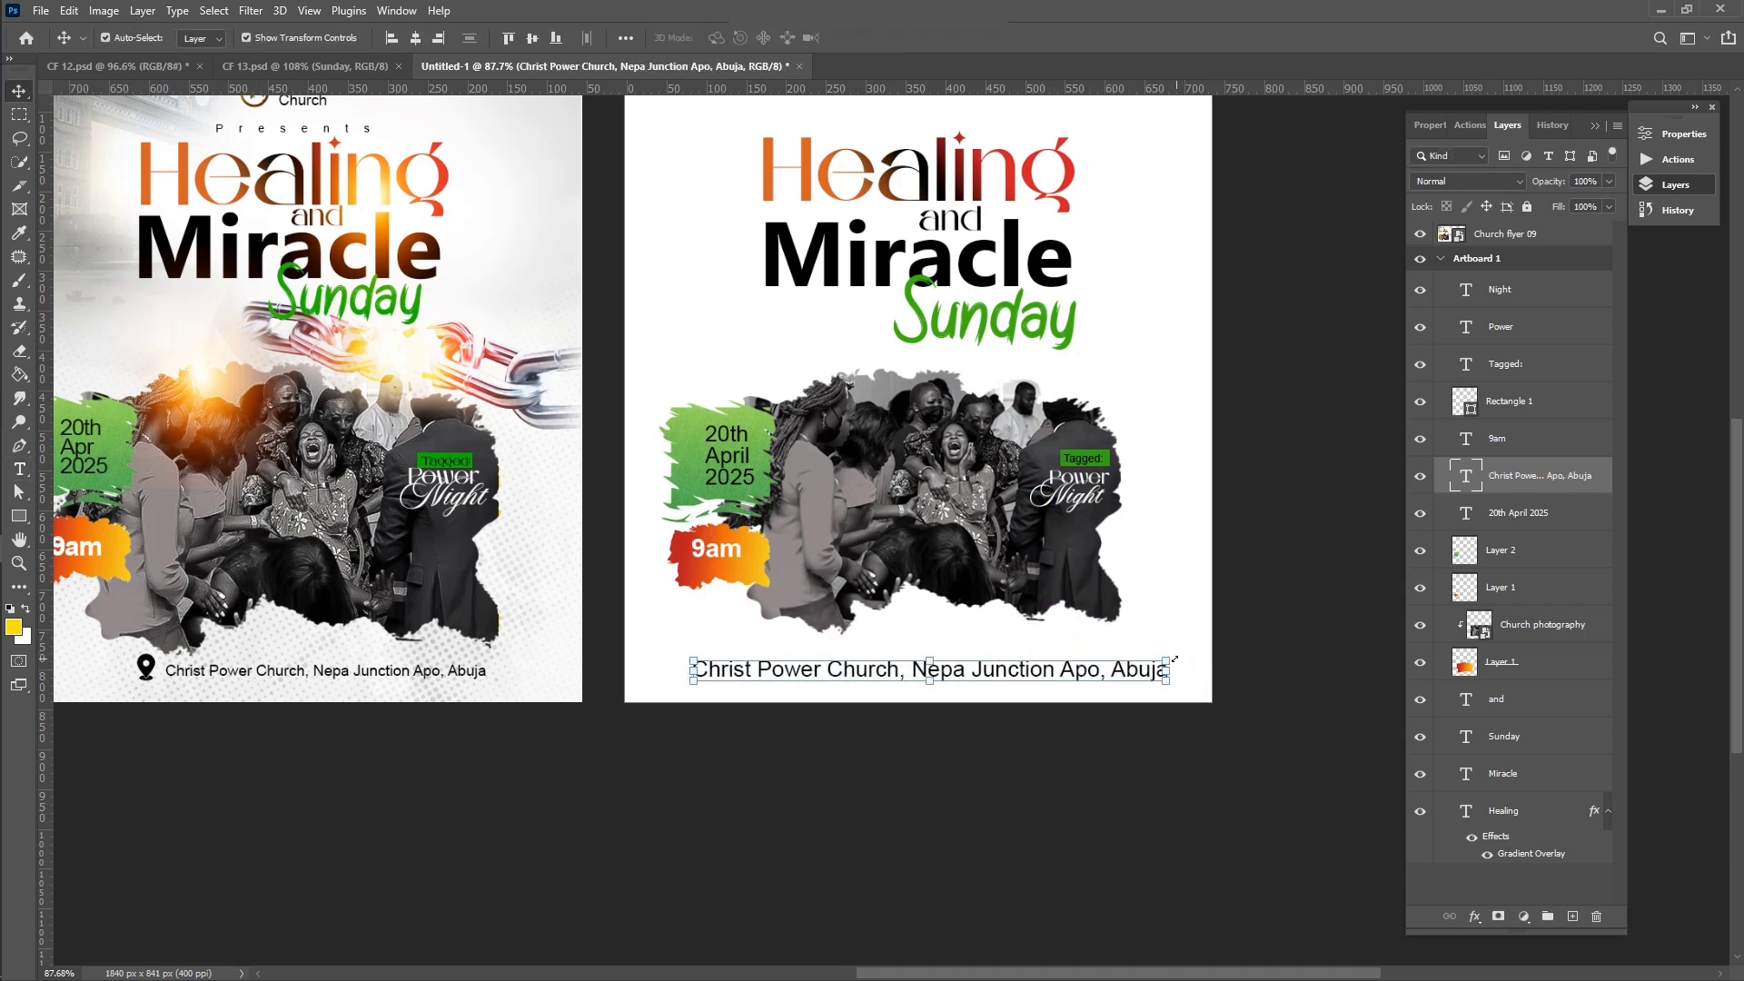
{"action": "left_click_drag", "start_coordinate": [1170, 660], "coordinate": [1040, 664]}
{"action": "key", "text": "Return"}
{"action": "scroll", "coordinate": [1042, 665], "scroll_direction": "down", "scroll_amount": 2}
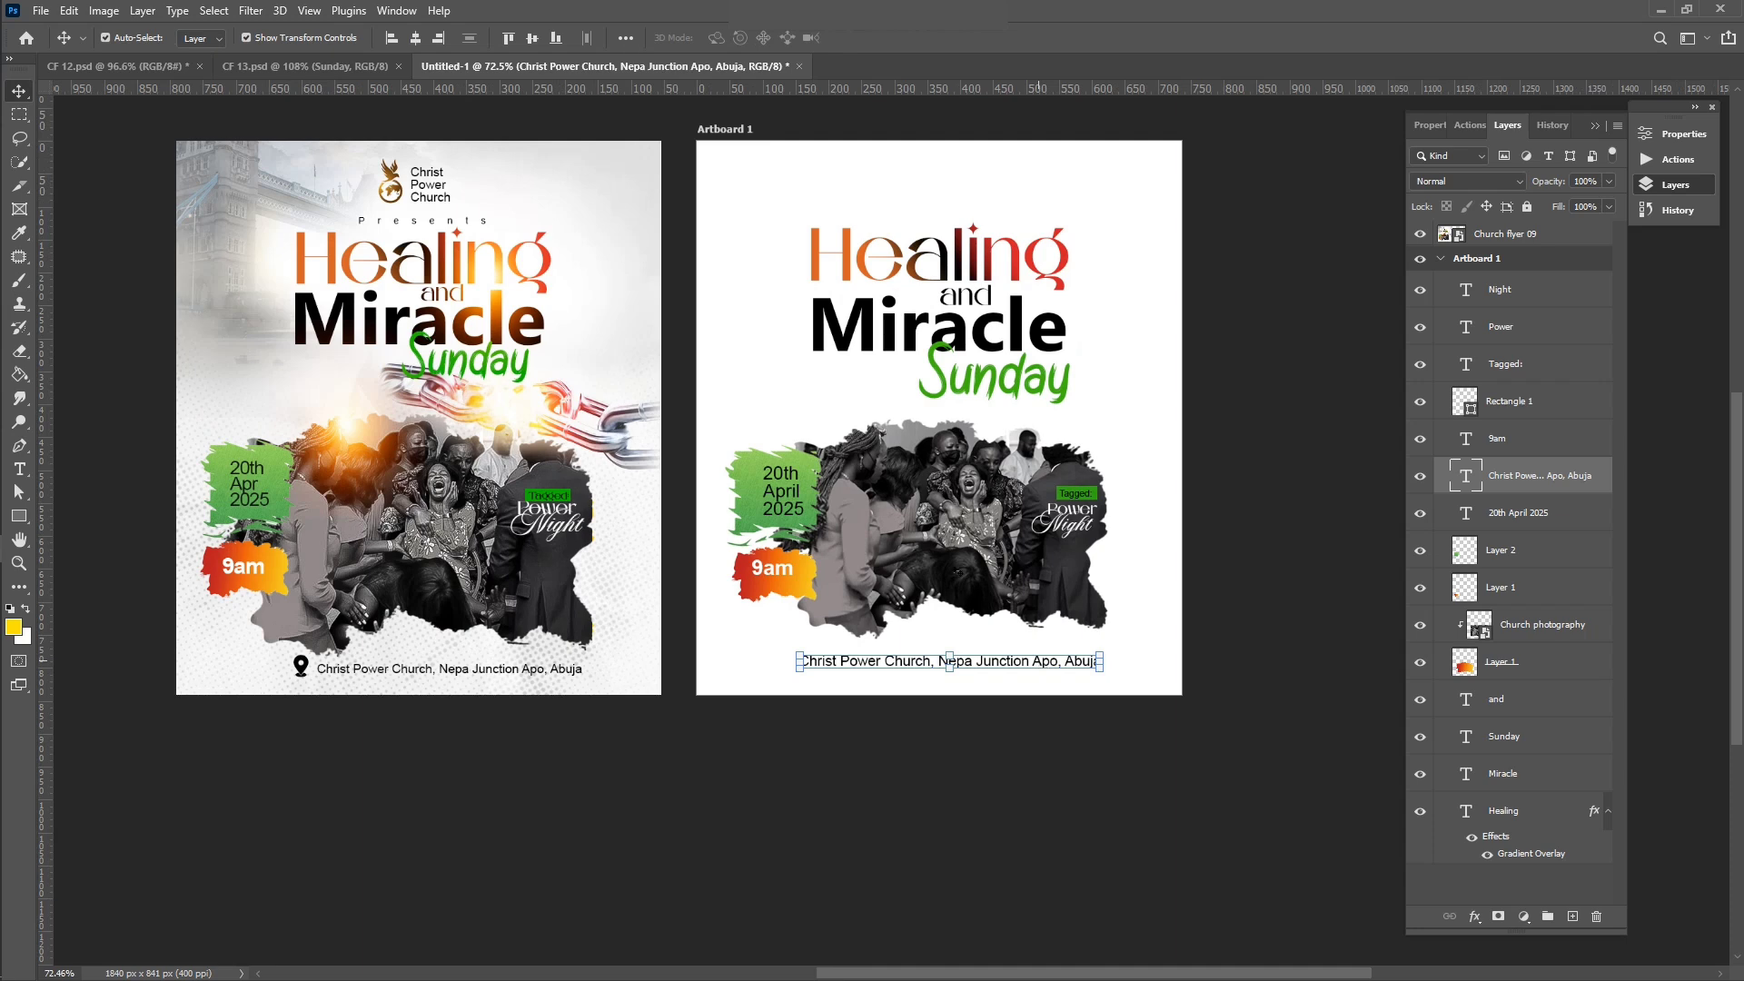
{"action": "left_click", "coordinate": [173, 554]}
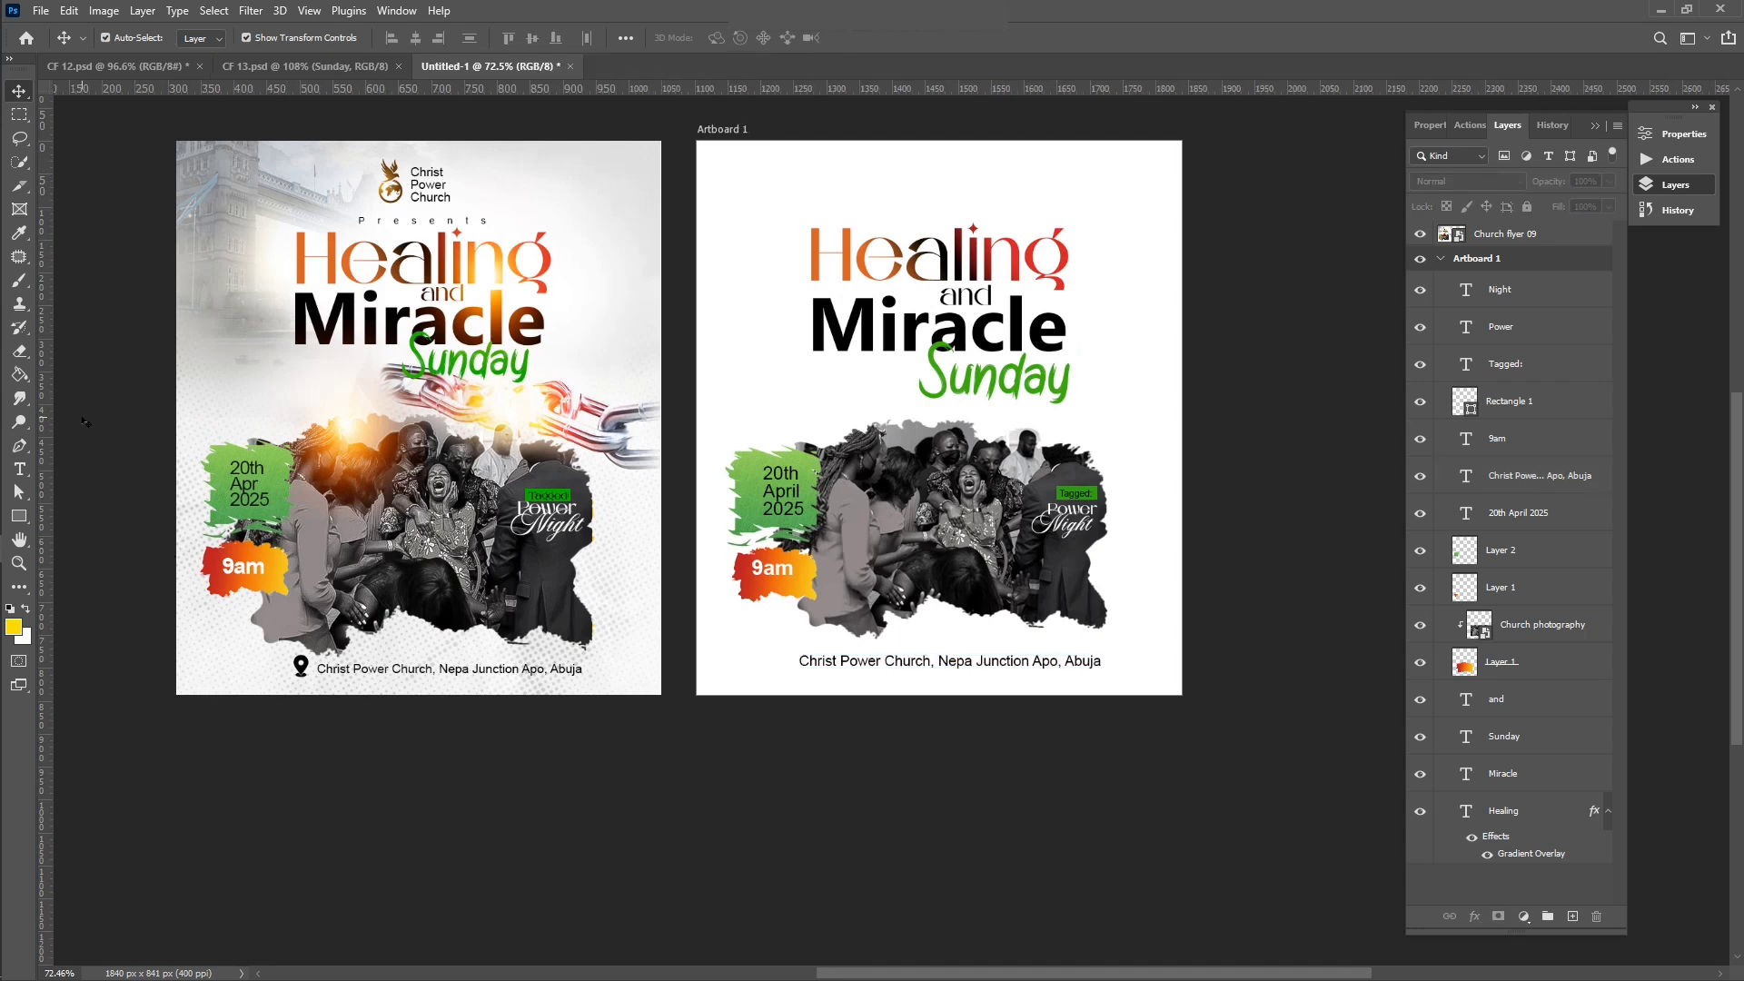
{"action": "left_click", "coordinate": [41, 436]}
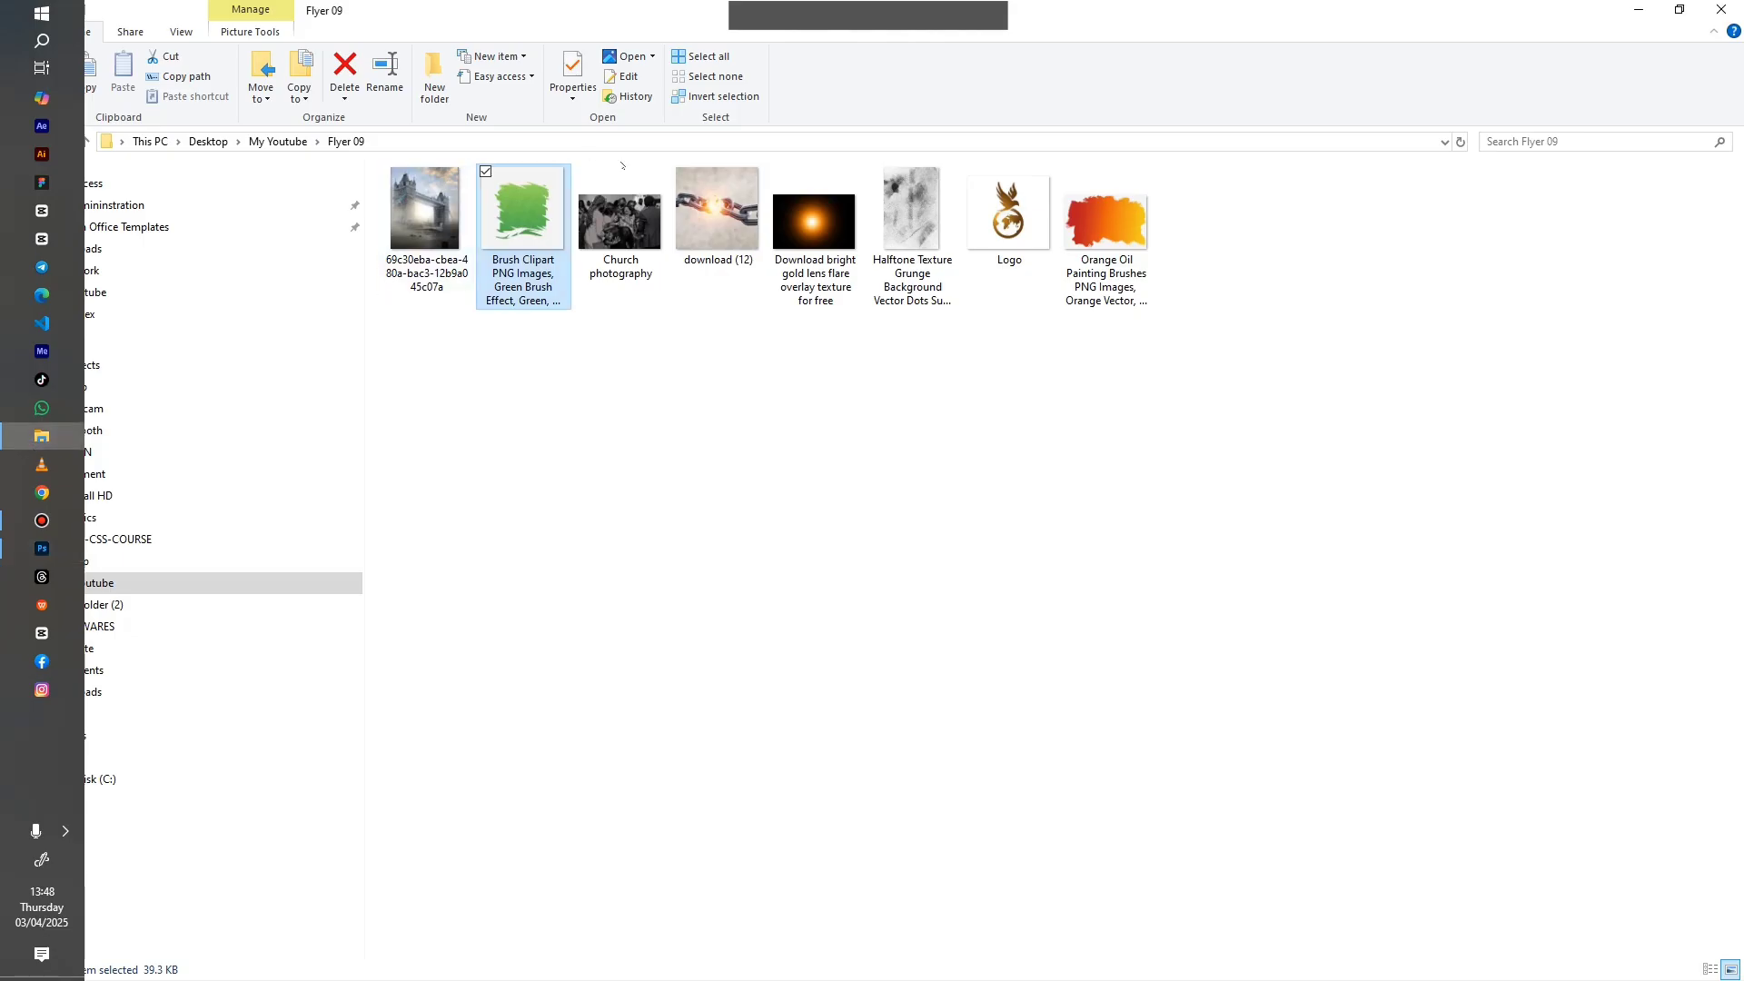
{"action": "left_click", "coordinate": [1018, 213]}
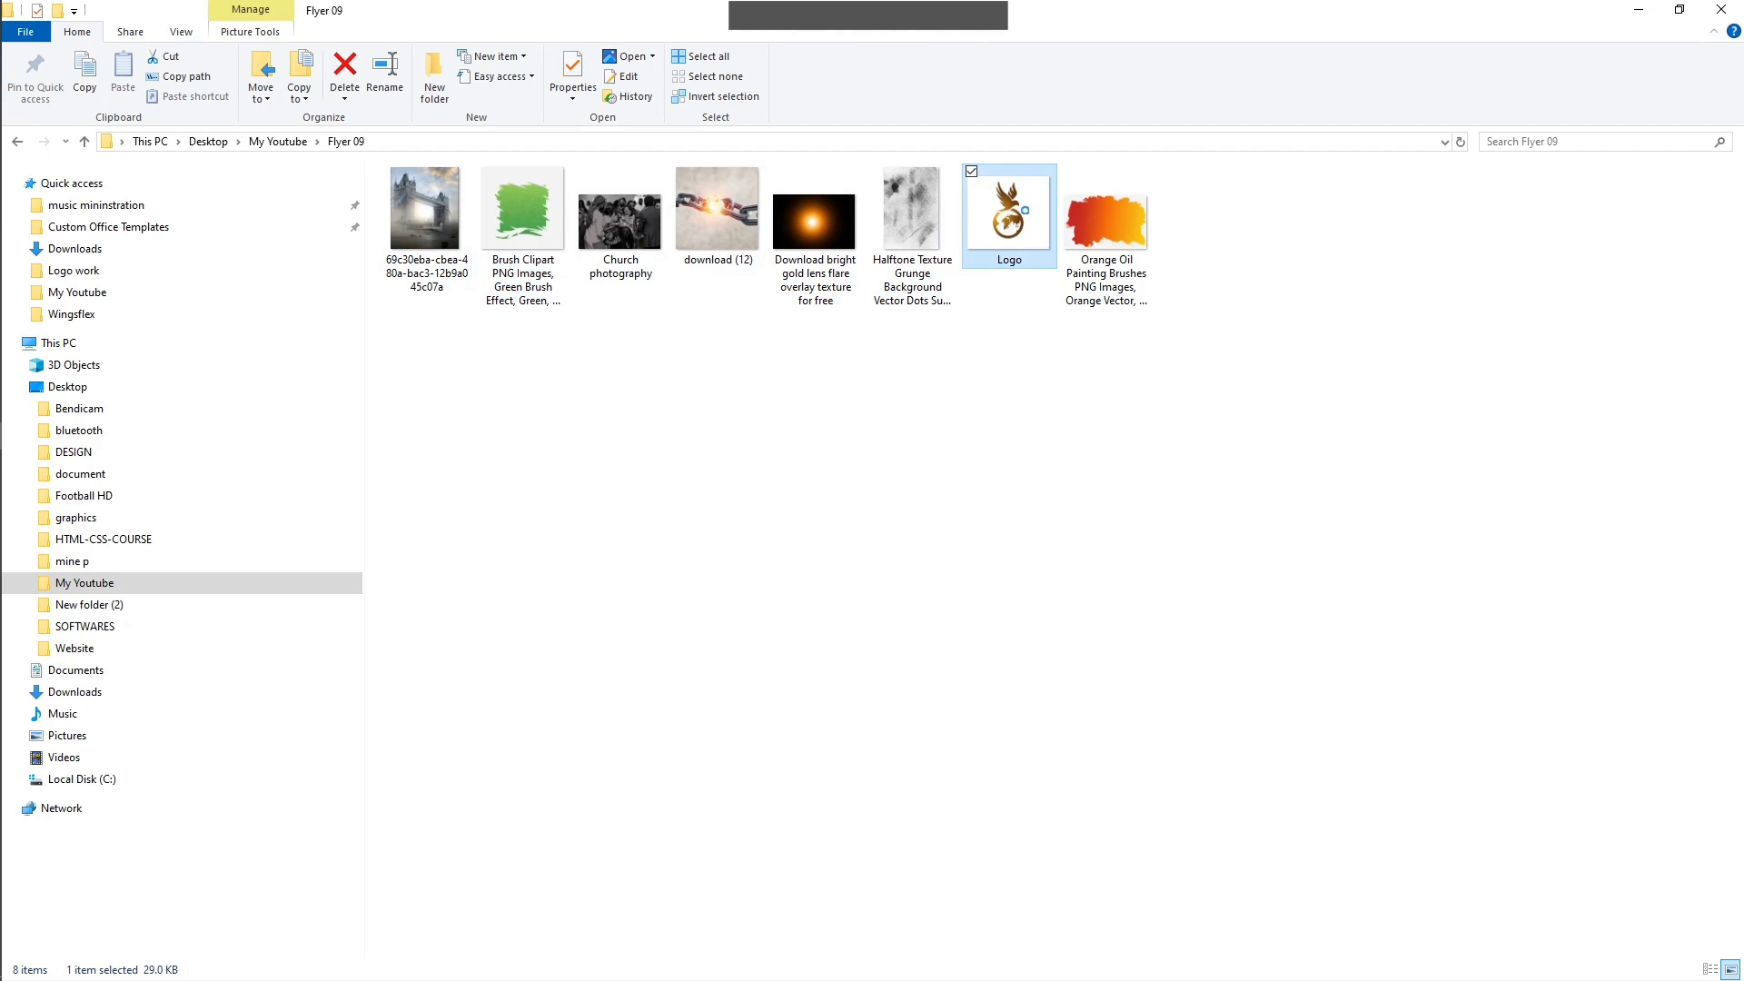
{"action": "left_click_drag", "start_coordinate": [1018, 218], "coordinate": [145, 298]}
{"action": "left_click_drag", "start_coordinate": [19, 523], "coordinate": [800, 330]}
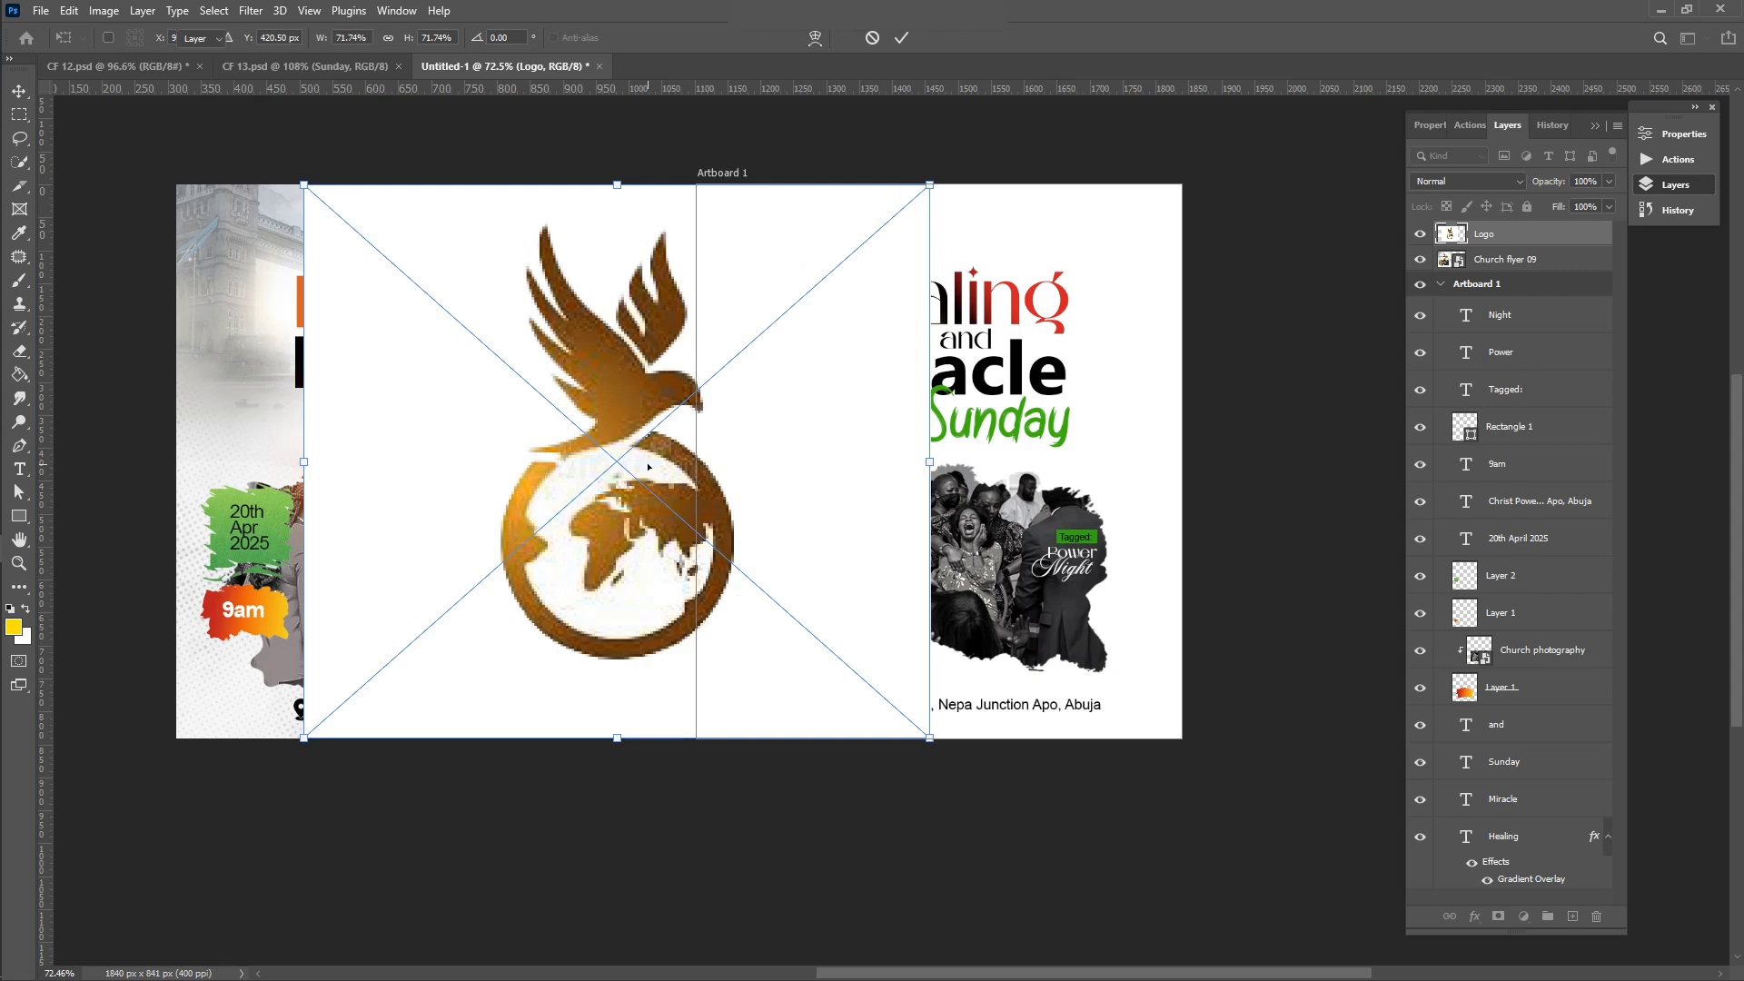
{"action": "key", "text": "Escape"}
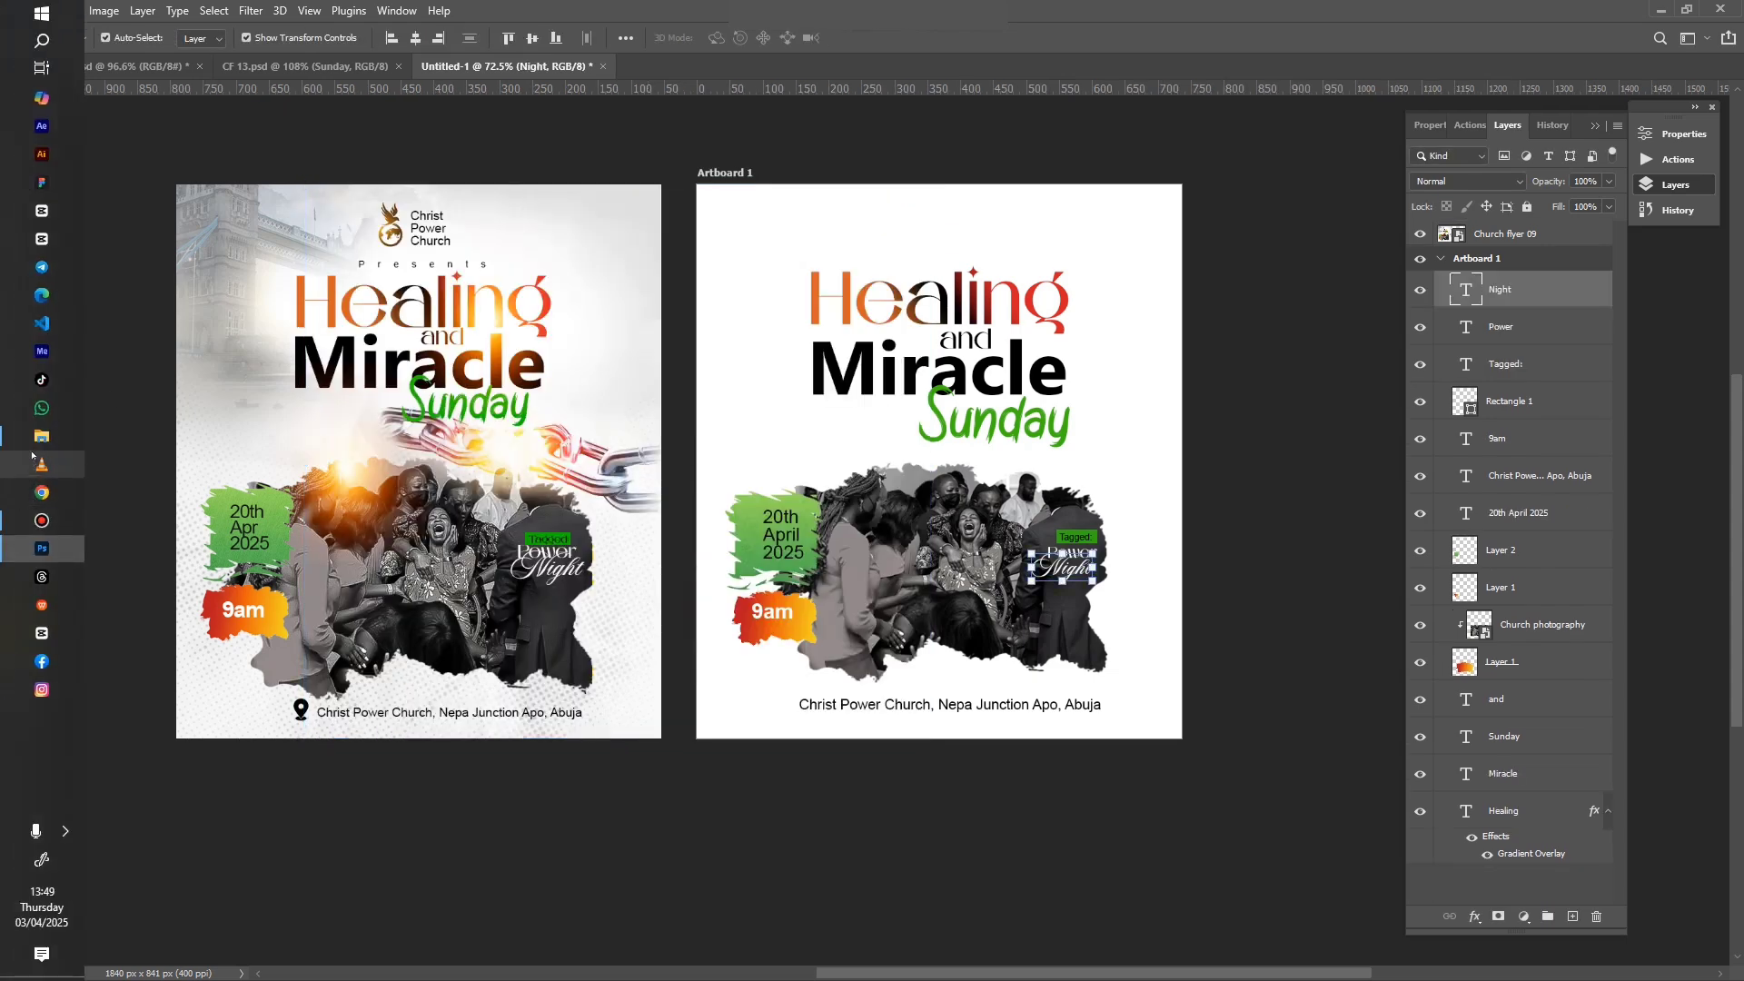
{"action": "left_click", "coordinate": [16, 436]}
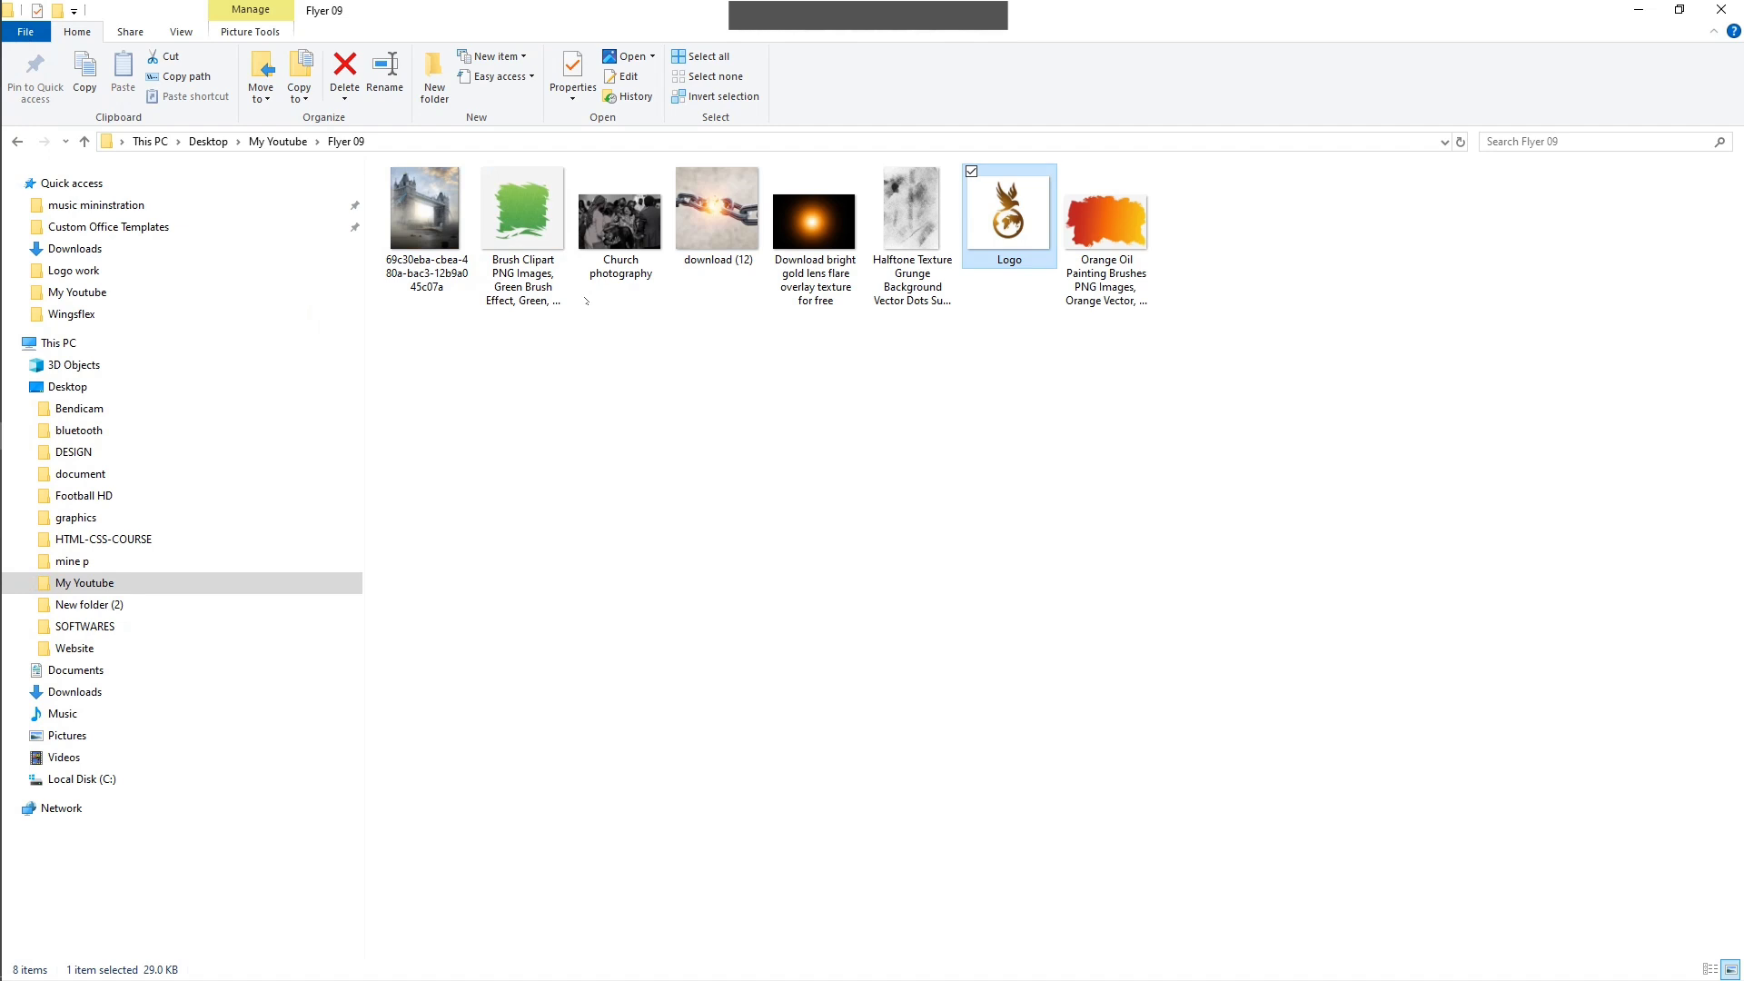
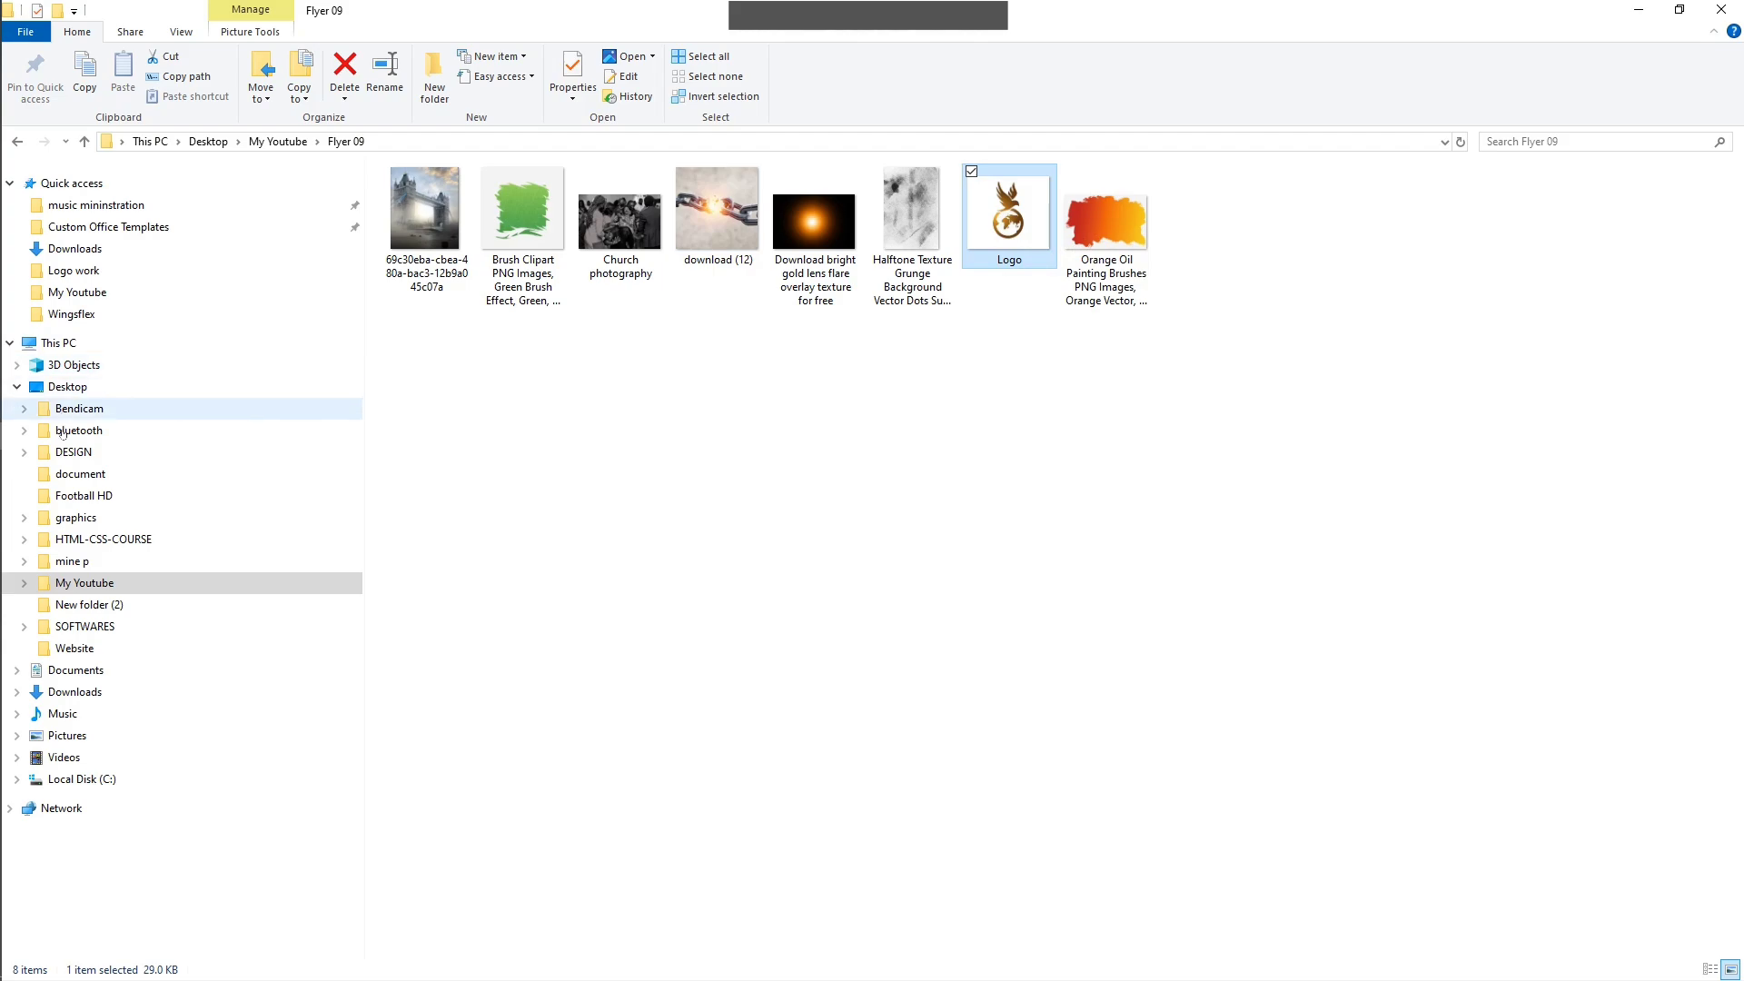
{"action": "left_click", "coordinate": [16, 549]}
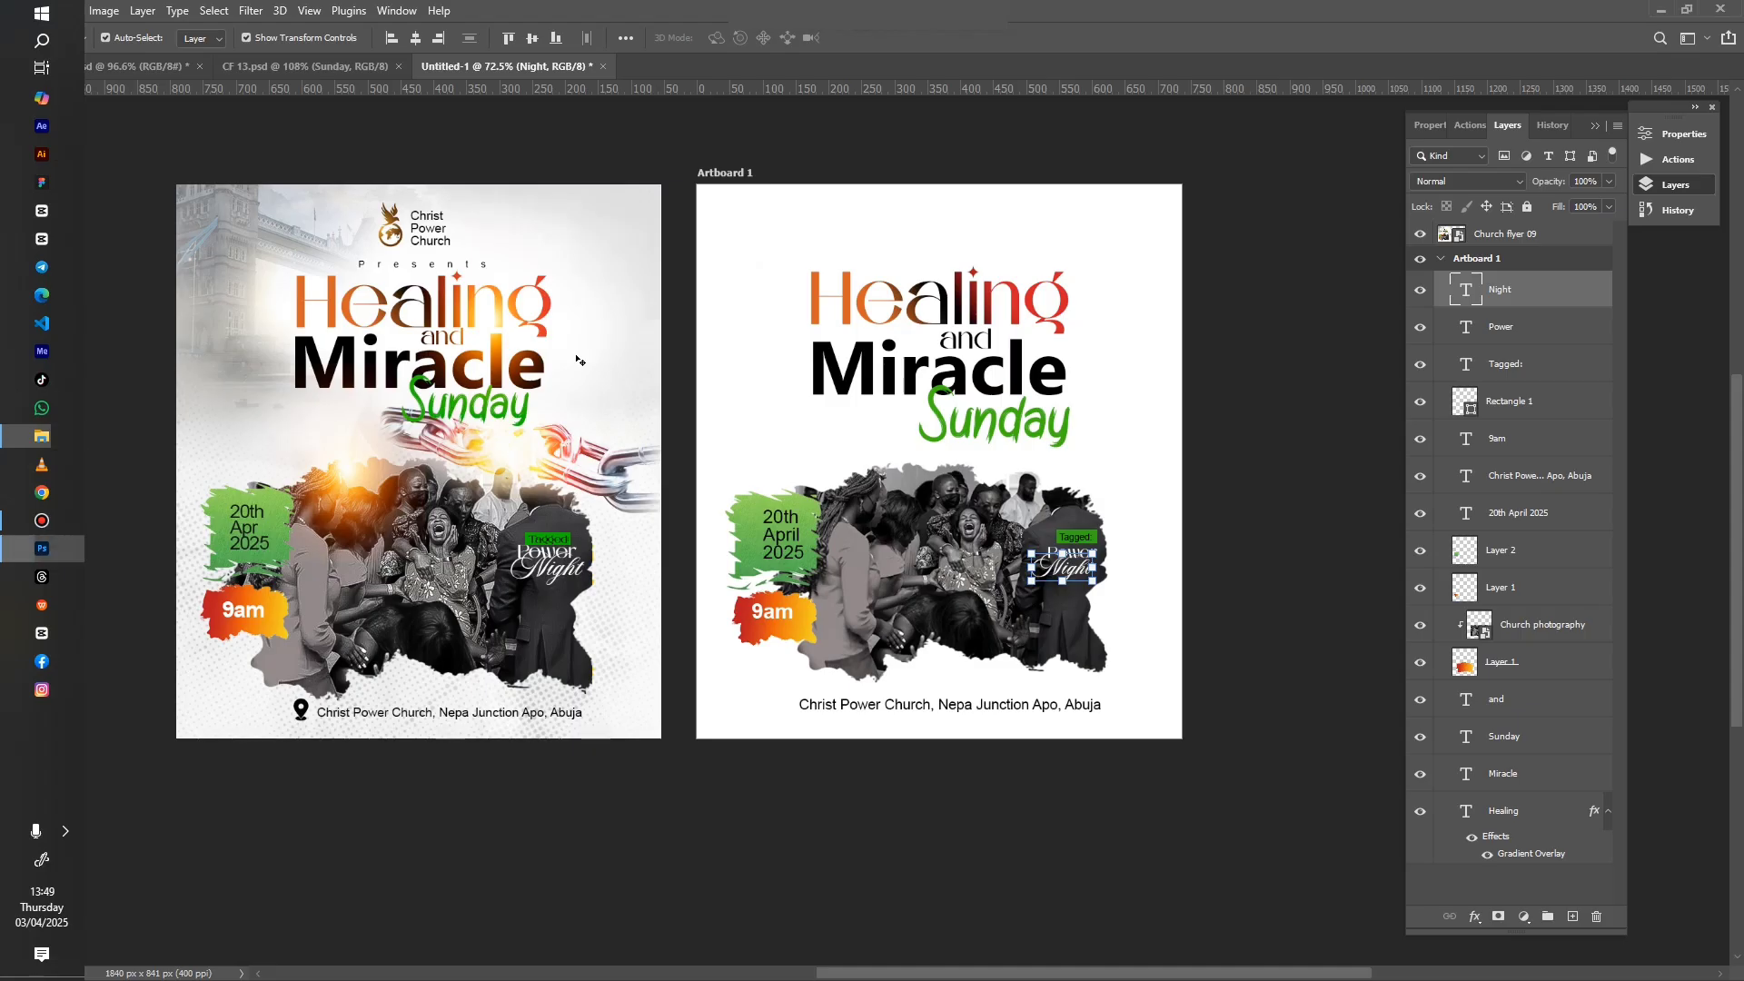
{"action": "left_click", "coordinate": [1275, 321]}
{"action": "scroll", "coordinate": [856, 473], "scroll_direction": "left", "scroll_amount": 1}
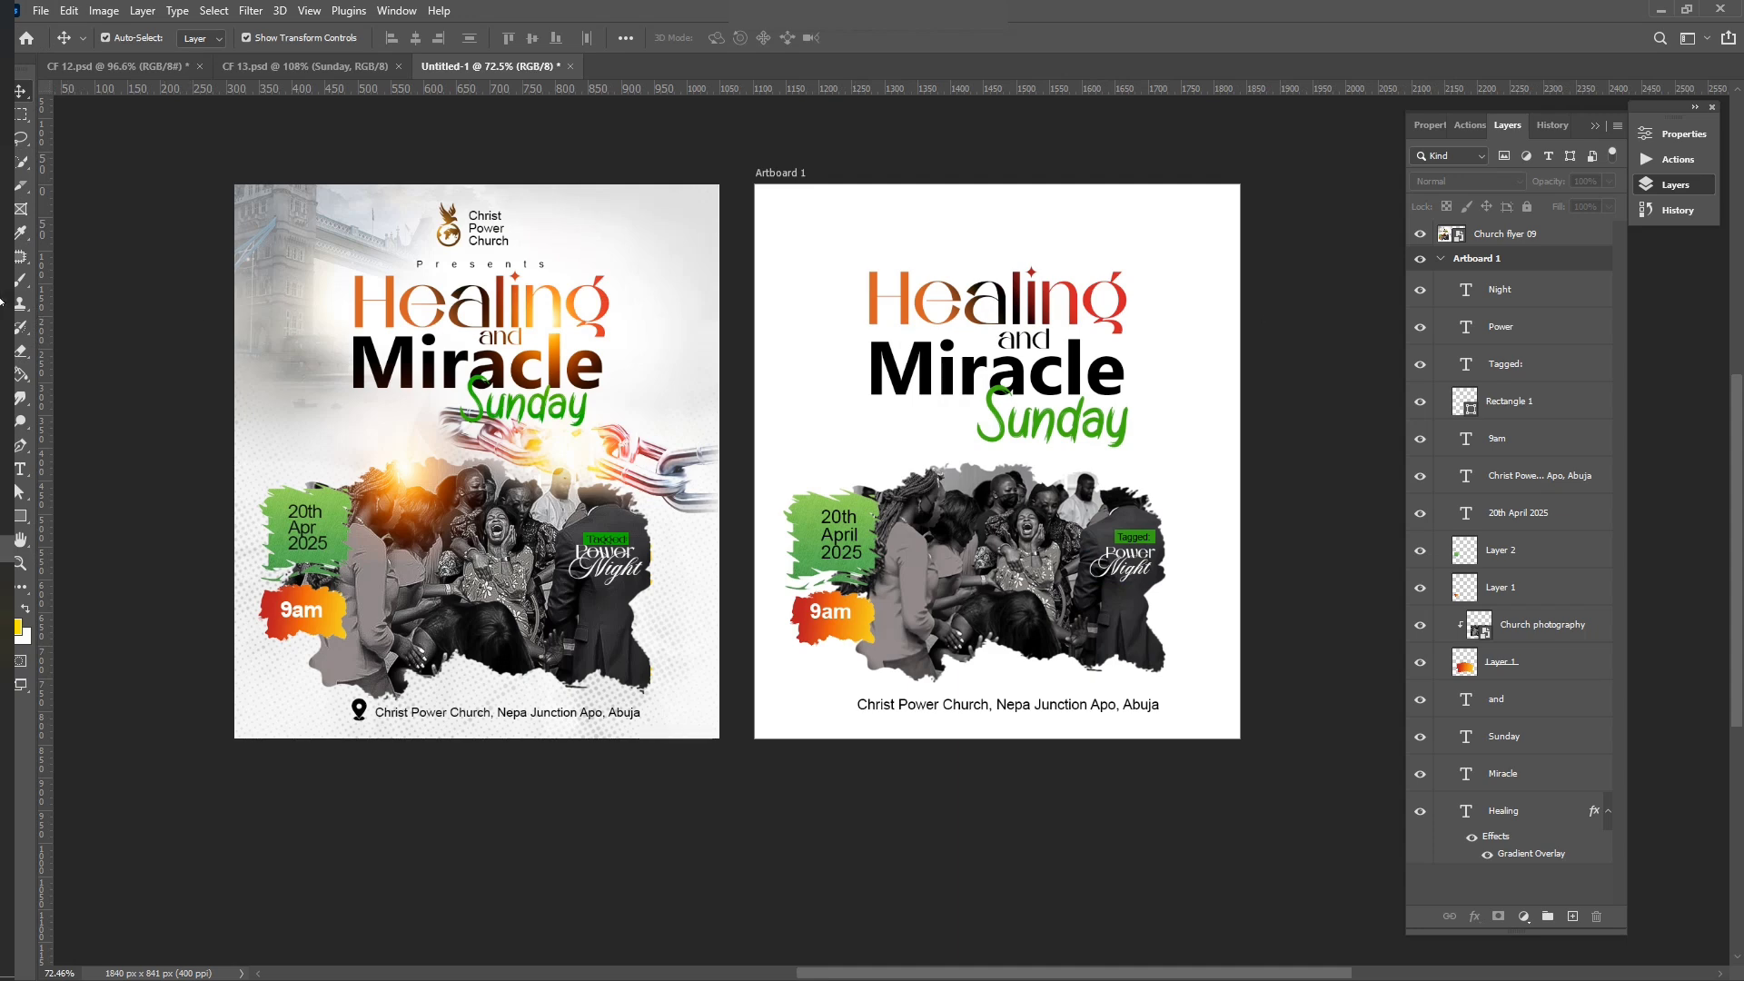
Step: Place the Logo image from the Flyer 09 folder onto Artboard 1 and scale it to about 40%
{"action": "left_click", "coordinate": [42, 436]}
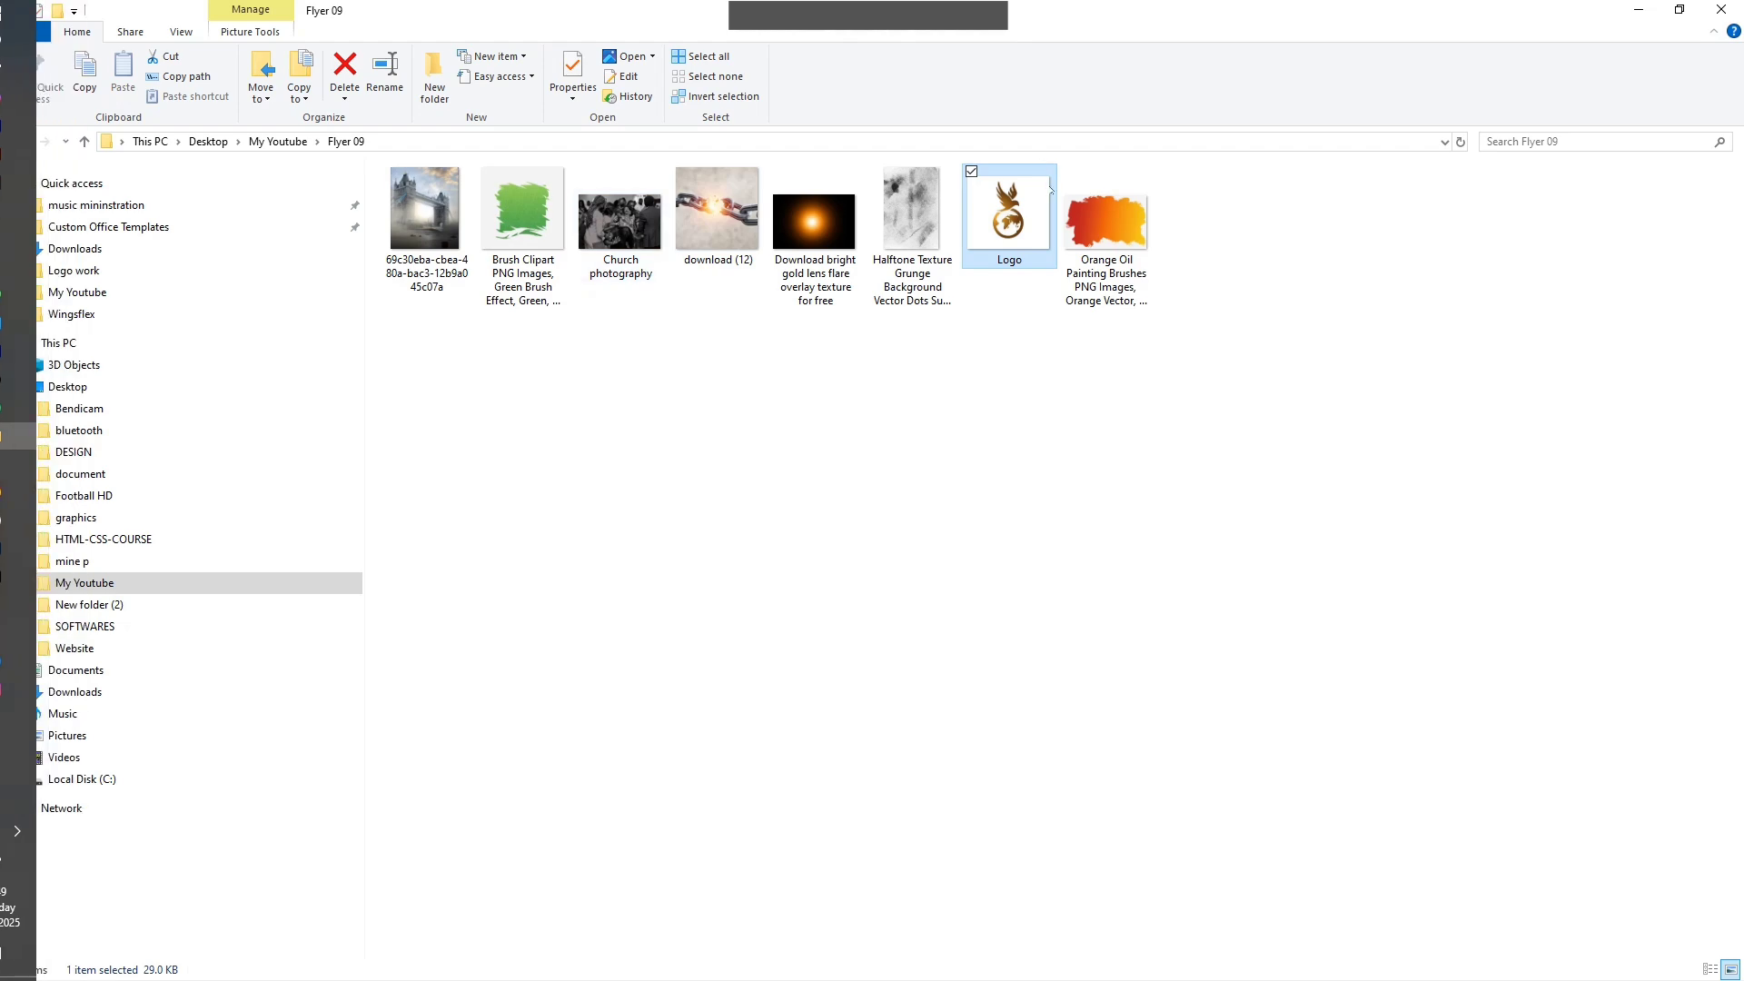
{"action": "left_click_drag", "start_coordinate": [1009, 218], "coordinate": [900, 390]}
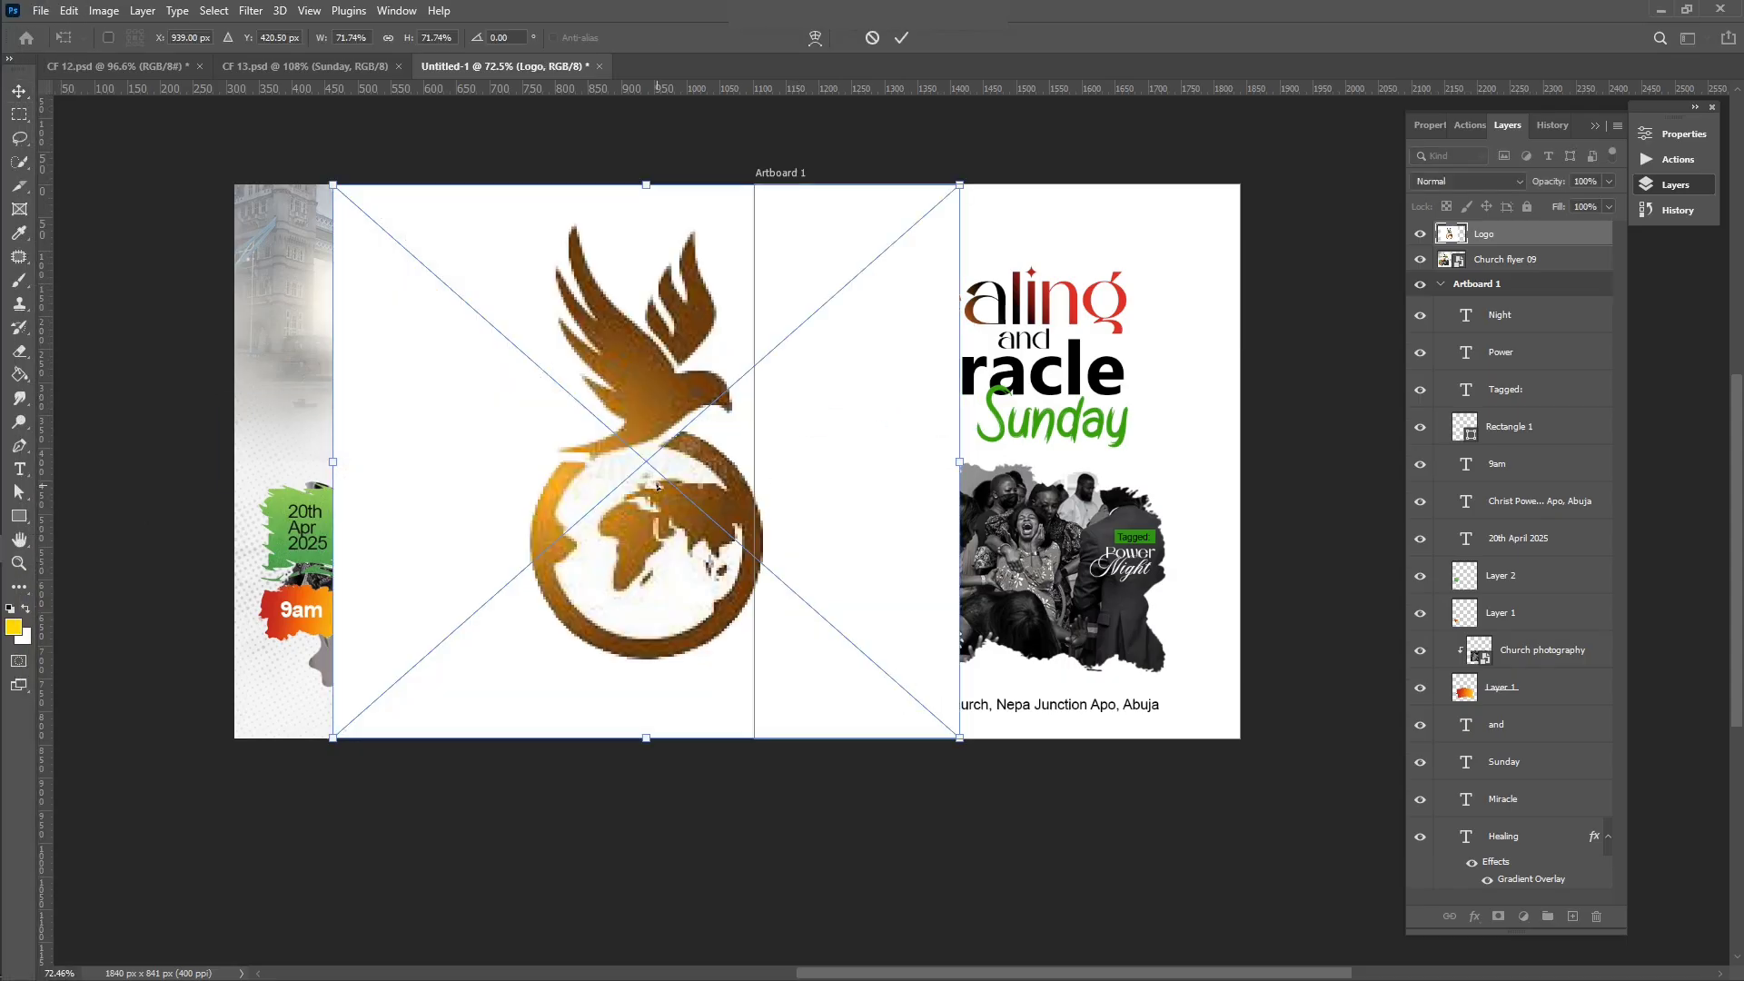
{"action": "left_click_drag", "start_coordinate": [691, 514], "coordinate": [989, 477]}
{"action": "key", "text": "Return"}
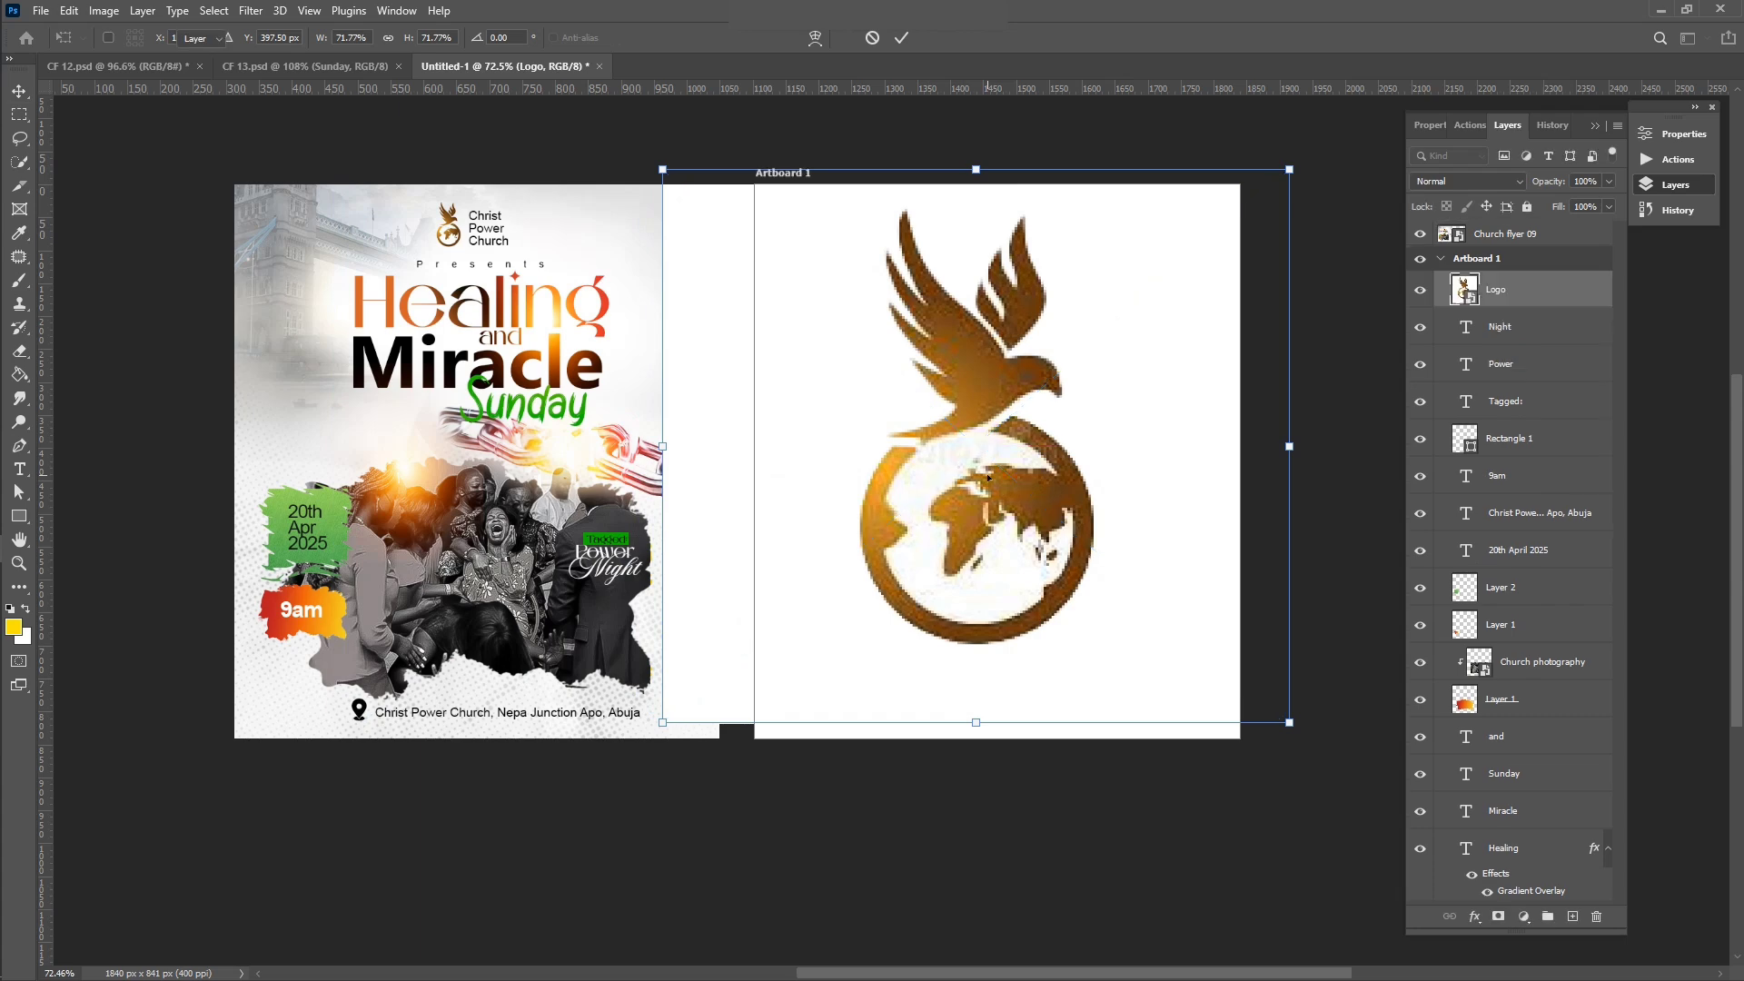
{"action": "key", "text": "ctrl+t"}
{"action": "left_click_drag", "start_coordinate": [1287, 173], "coordinate": [1150, 298]}
{"action": "key", "text": "Return"}
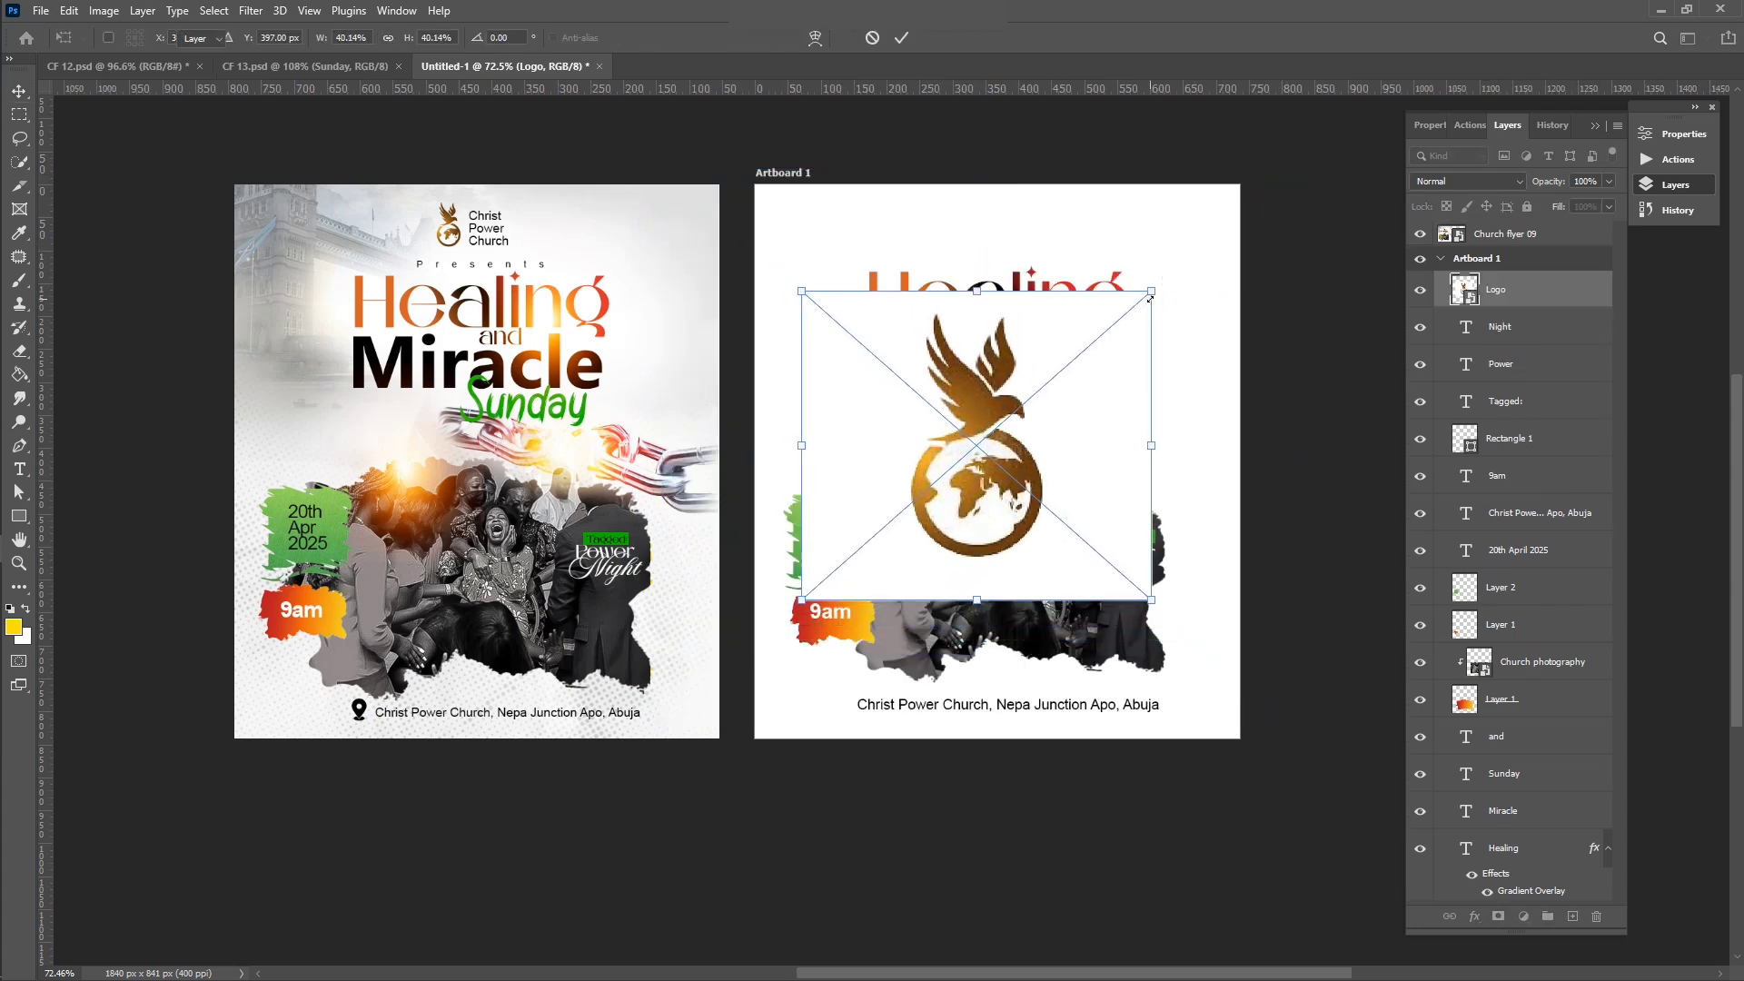
Step: Select the logo's subject automatically and add the globe's interior to the selection with the Quick Selection tool
{"action": "left_click", "coordinate": [226, 11]}
{"action": "left_click", "coordinate": [263, 223]}
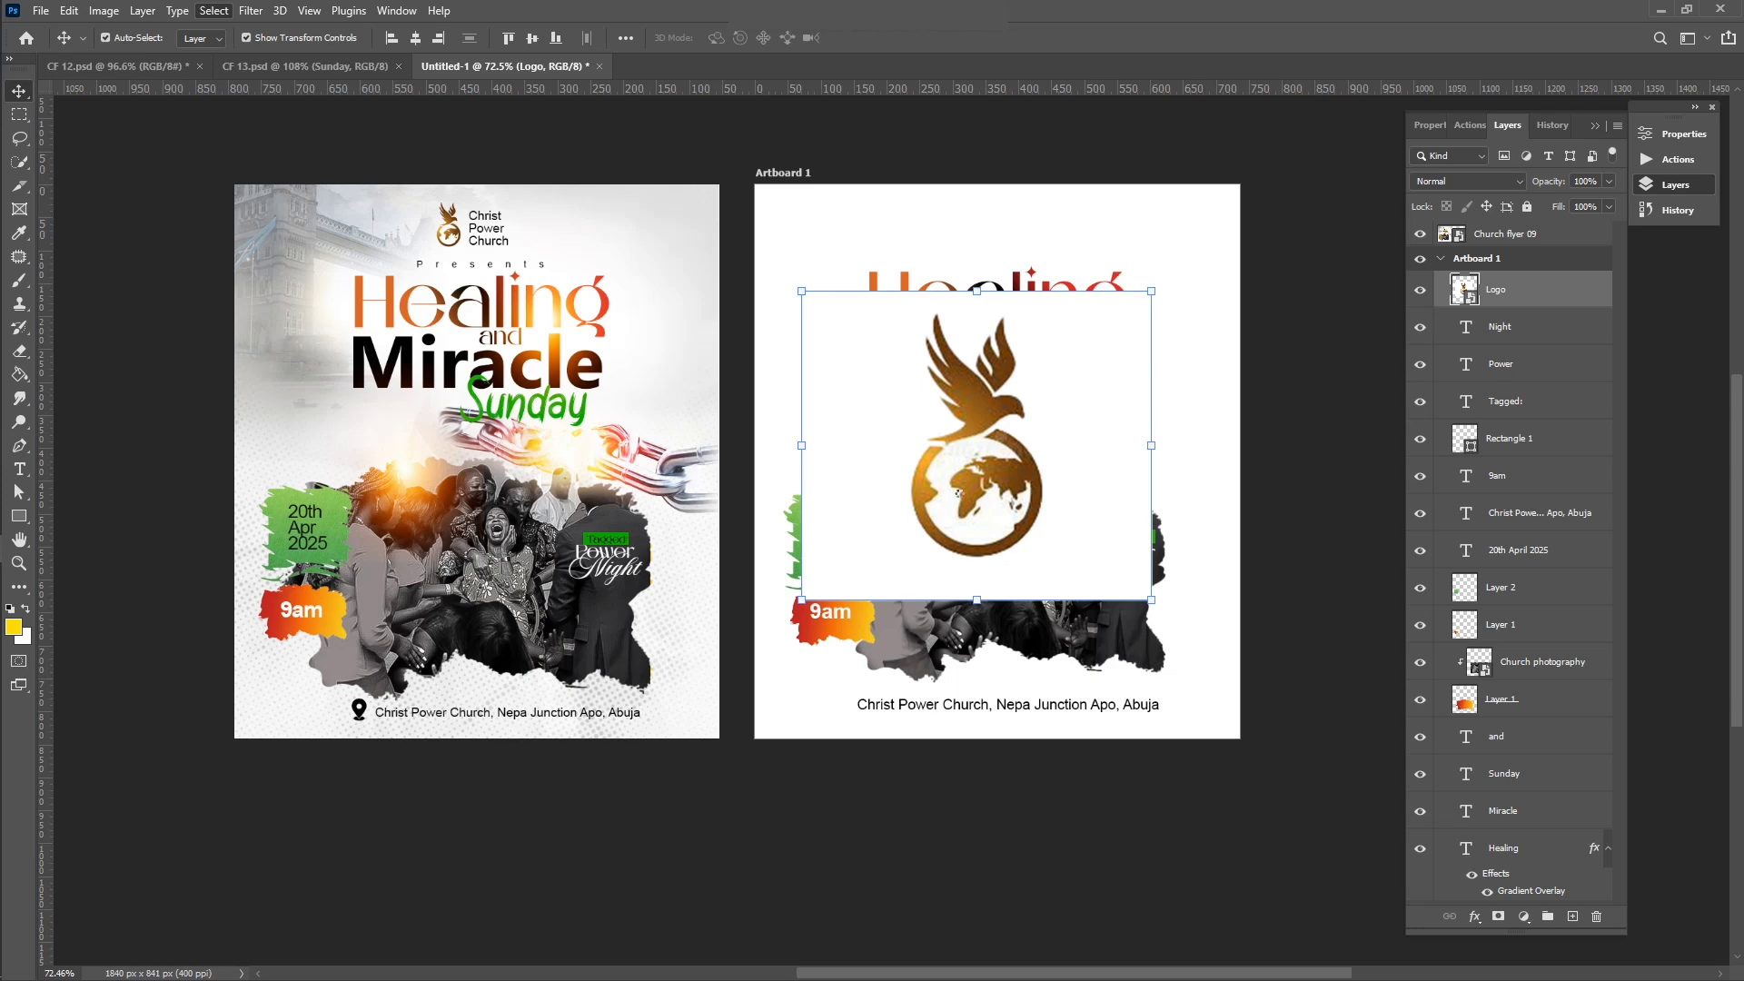
{"action": "scroll", "coordinate": [959, 495], "scroll_direction": "up", "scroll_amount": 6}
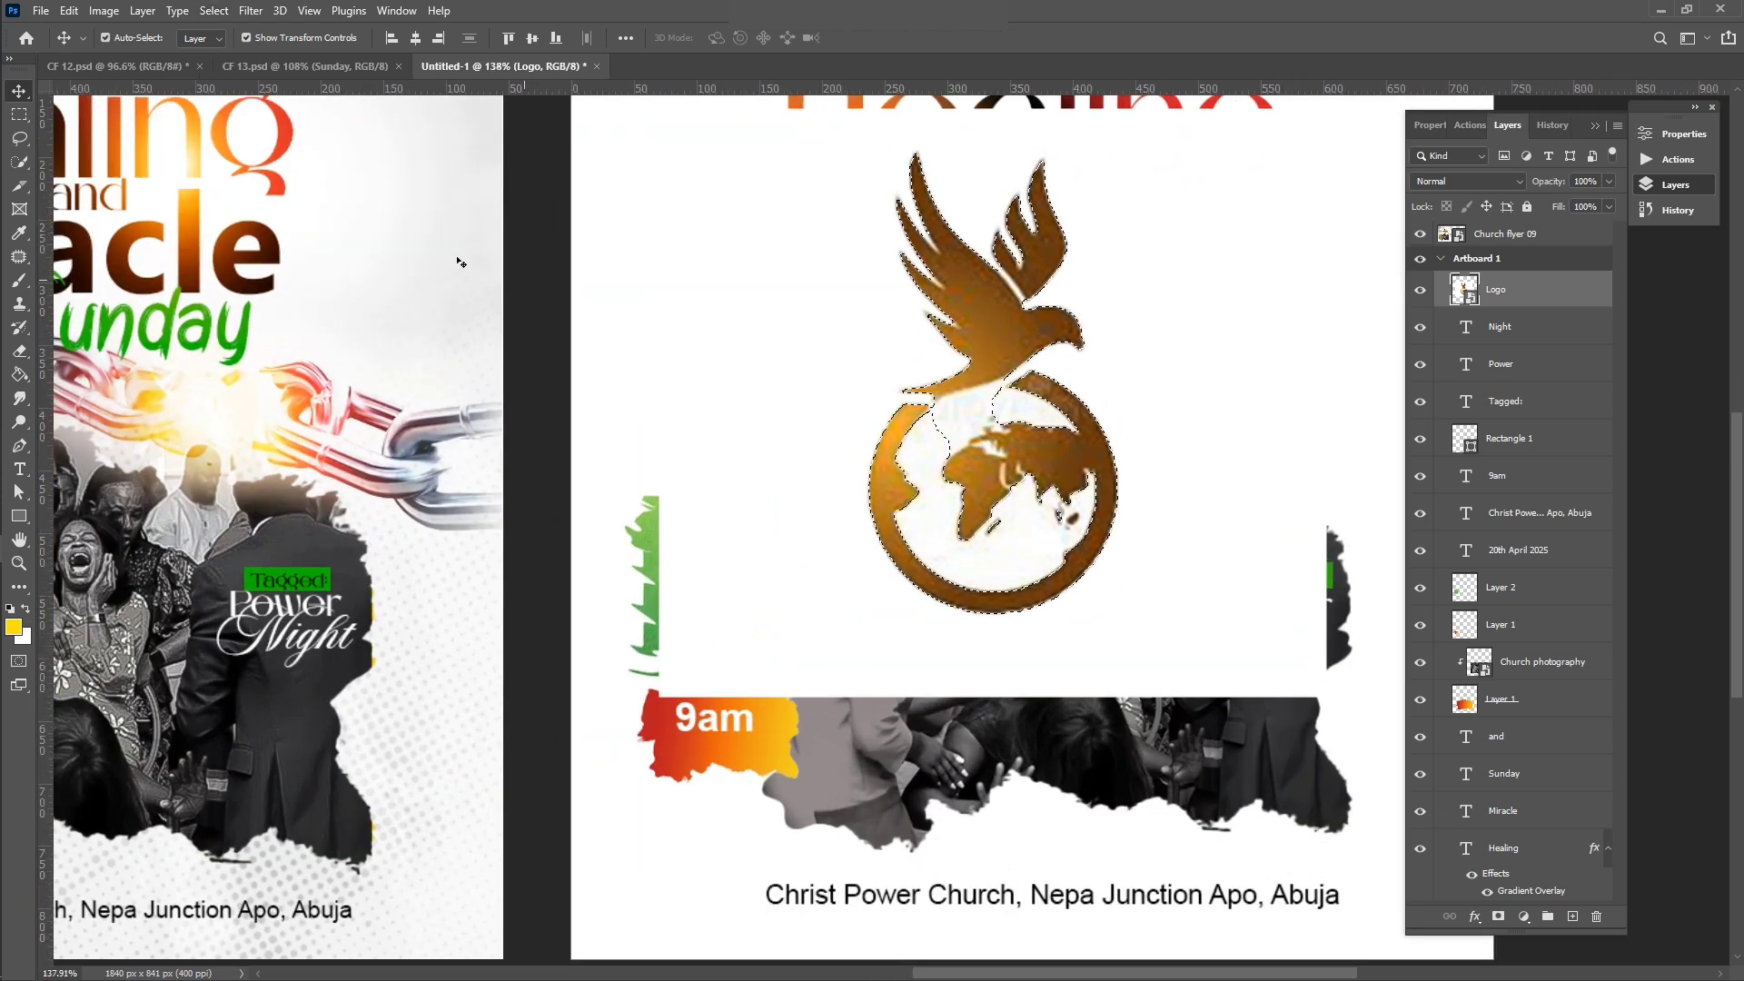
{"action": "left_click", "coordinate": [19, 162]}
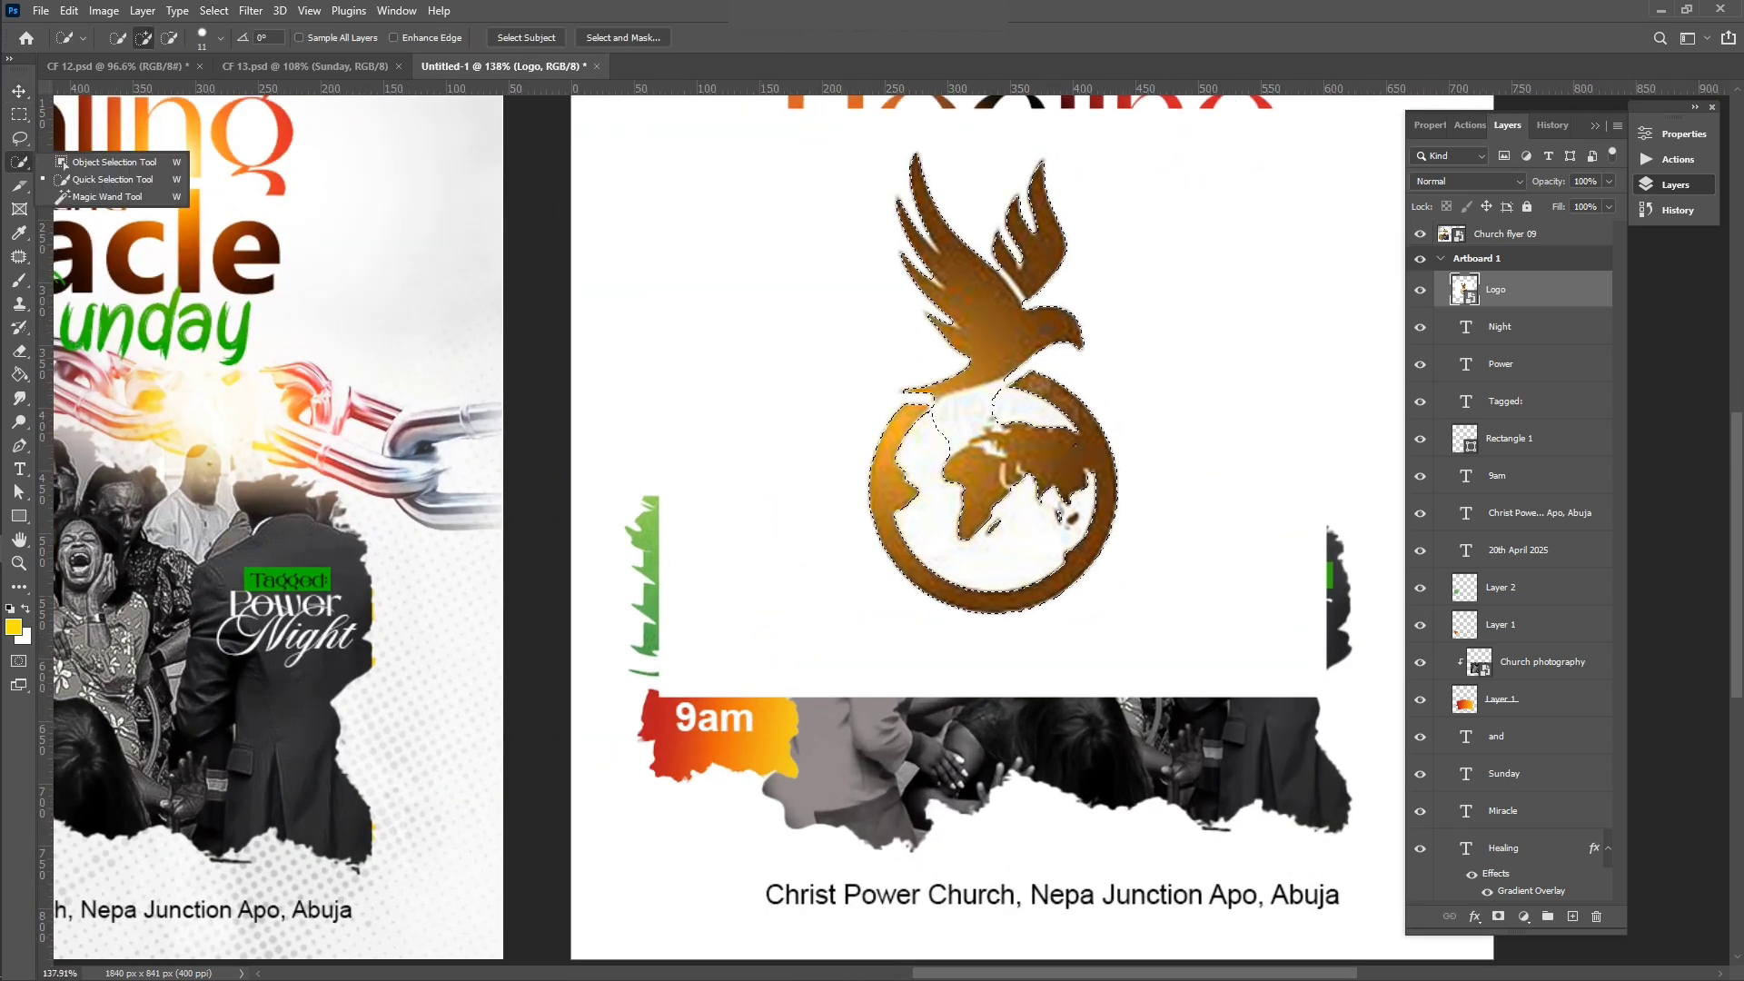
{"action": "left_click", "coordinate": [113, 180]}
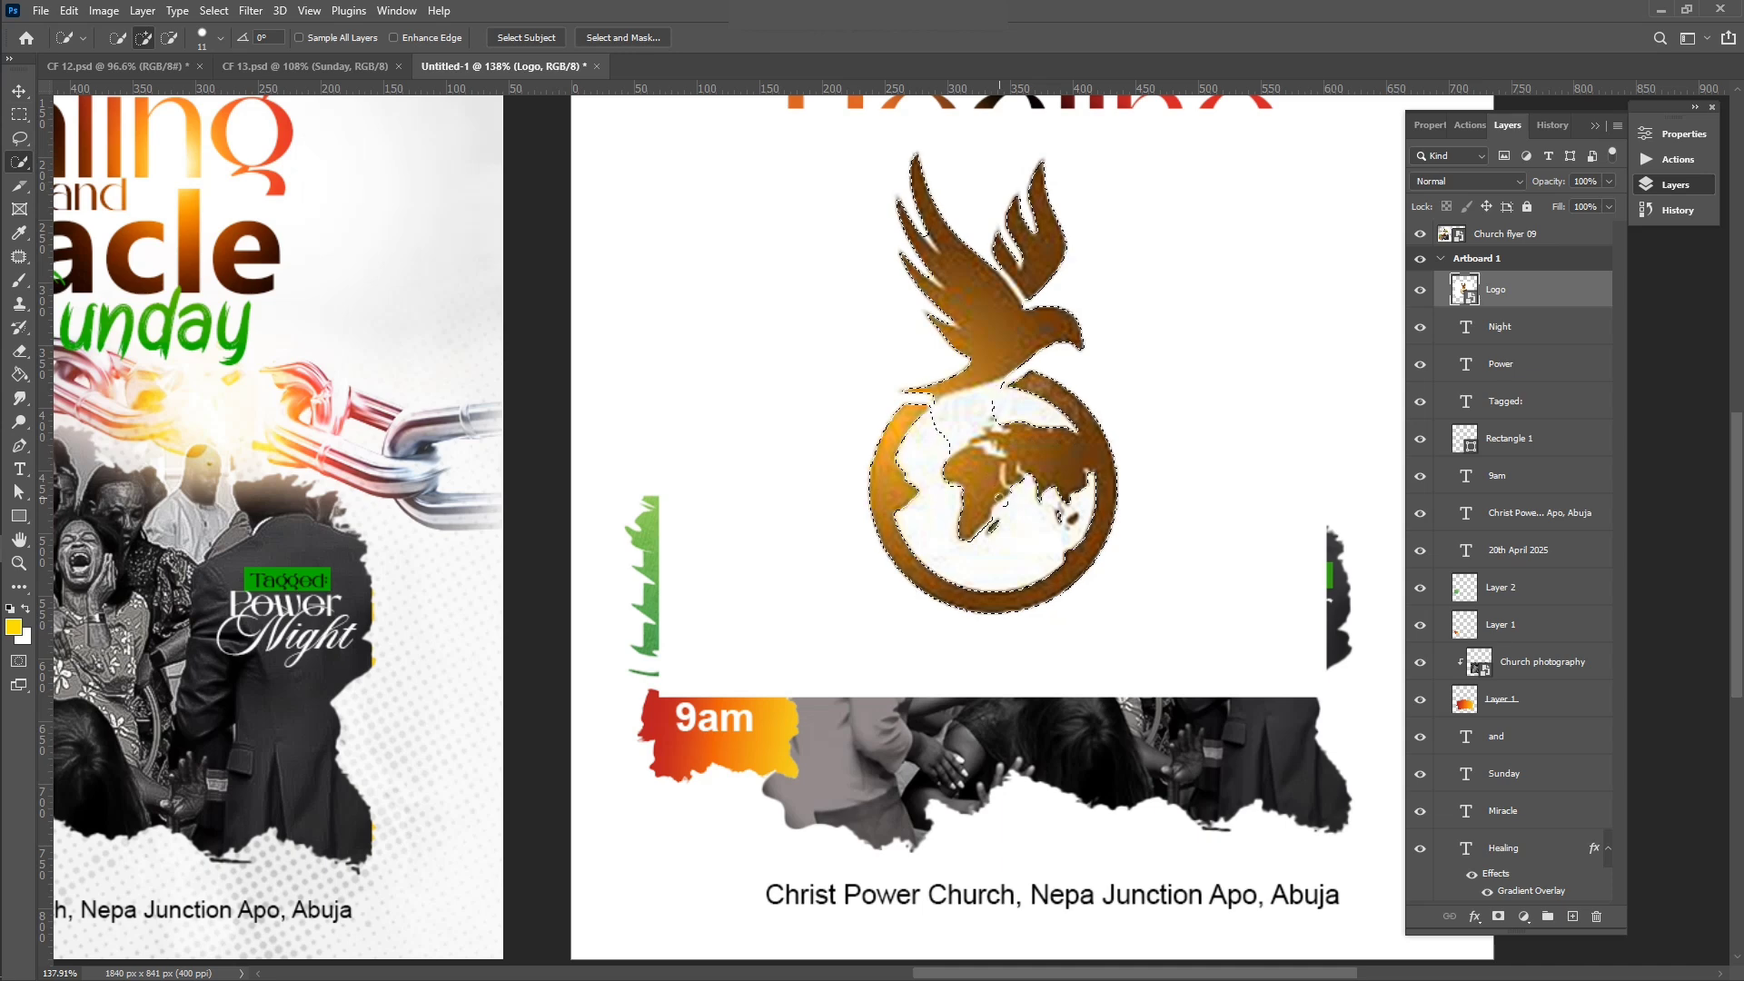
{"action": "left_click_drag", "start_coordinate": [1007, 471], "coordinate": [927, 486]}
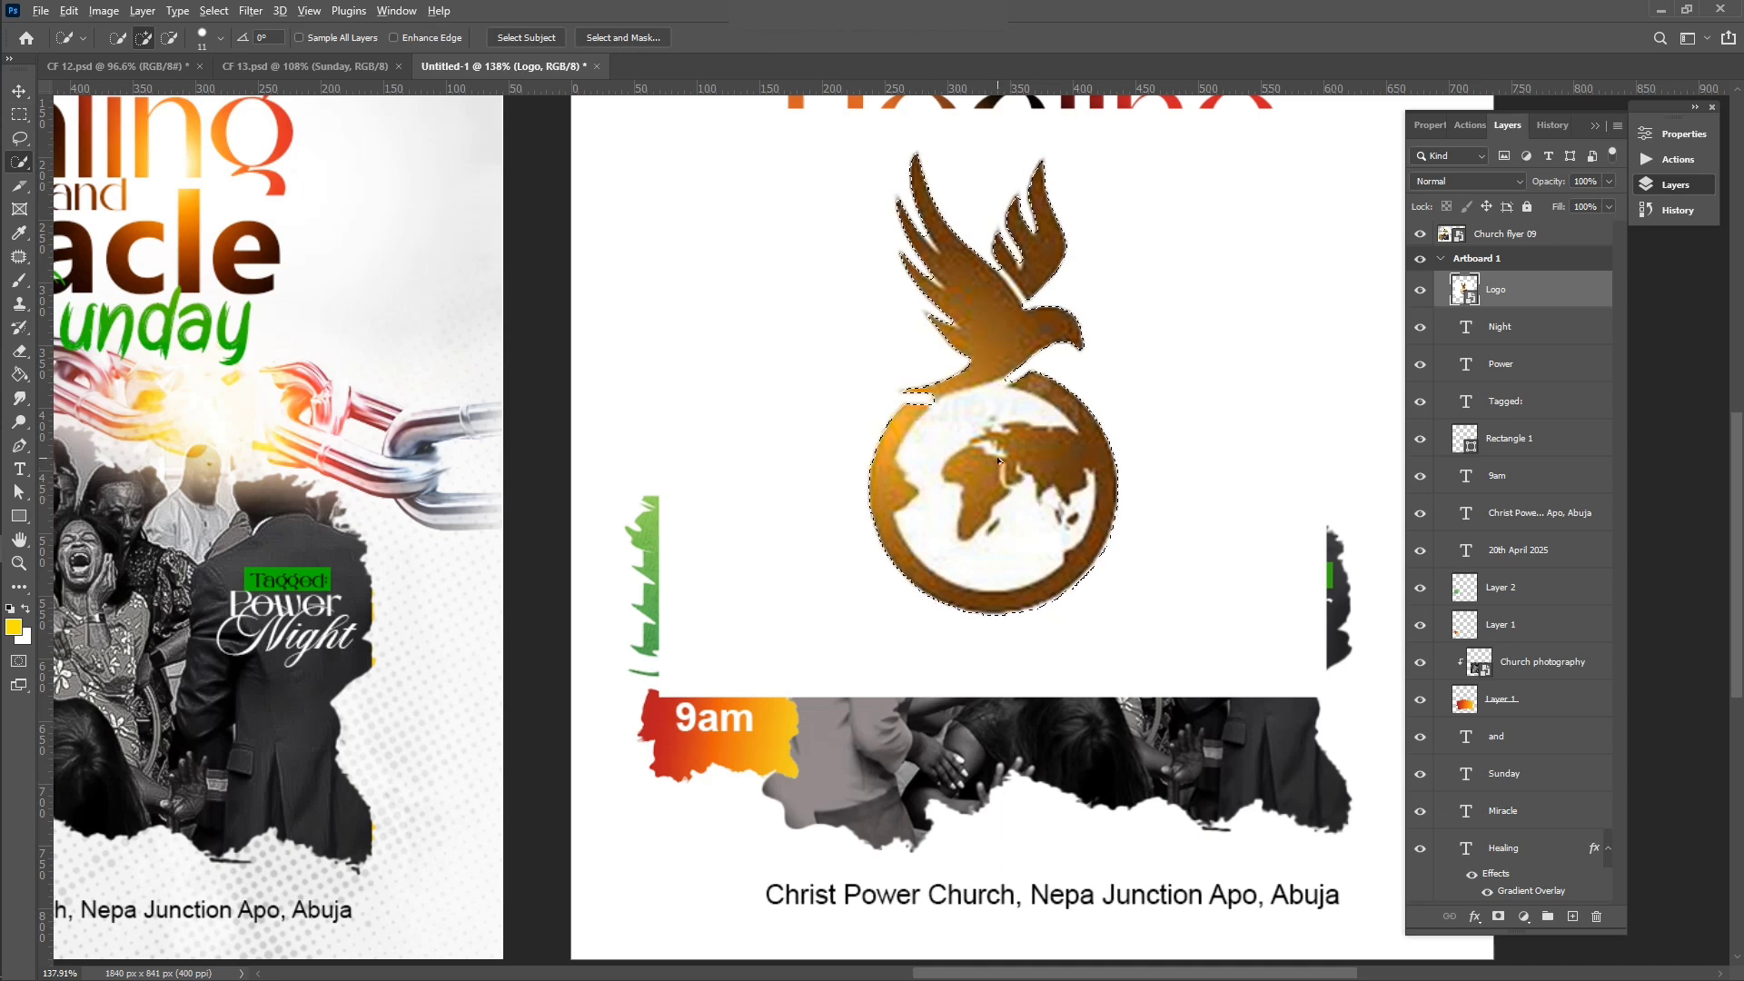
Step: Copy the selected dove and globe to a new layer and delete the original Logo layer
{"action": "scroll", "coordinate": [998, 456], "scroll_direction": "down", "scroll_amount": 4}
{"action": "key", "text": "ctrl+j"}
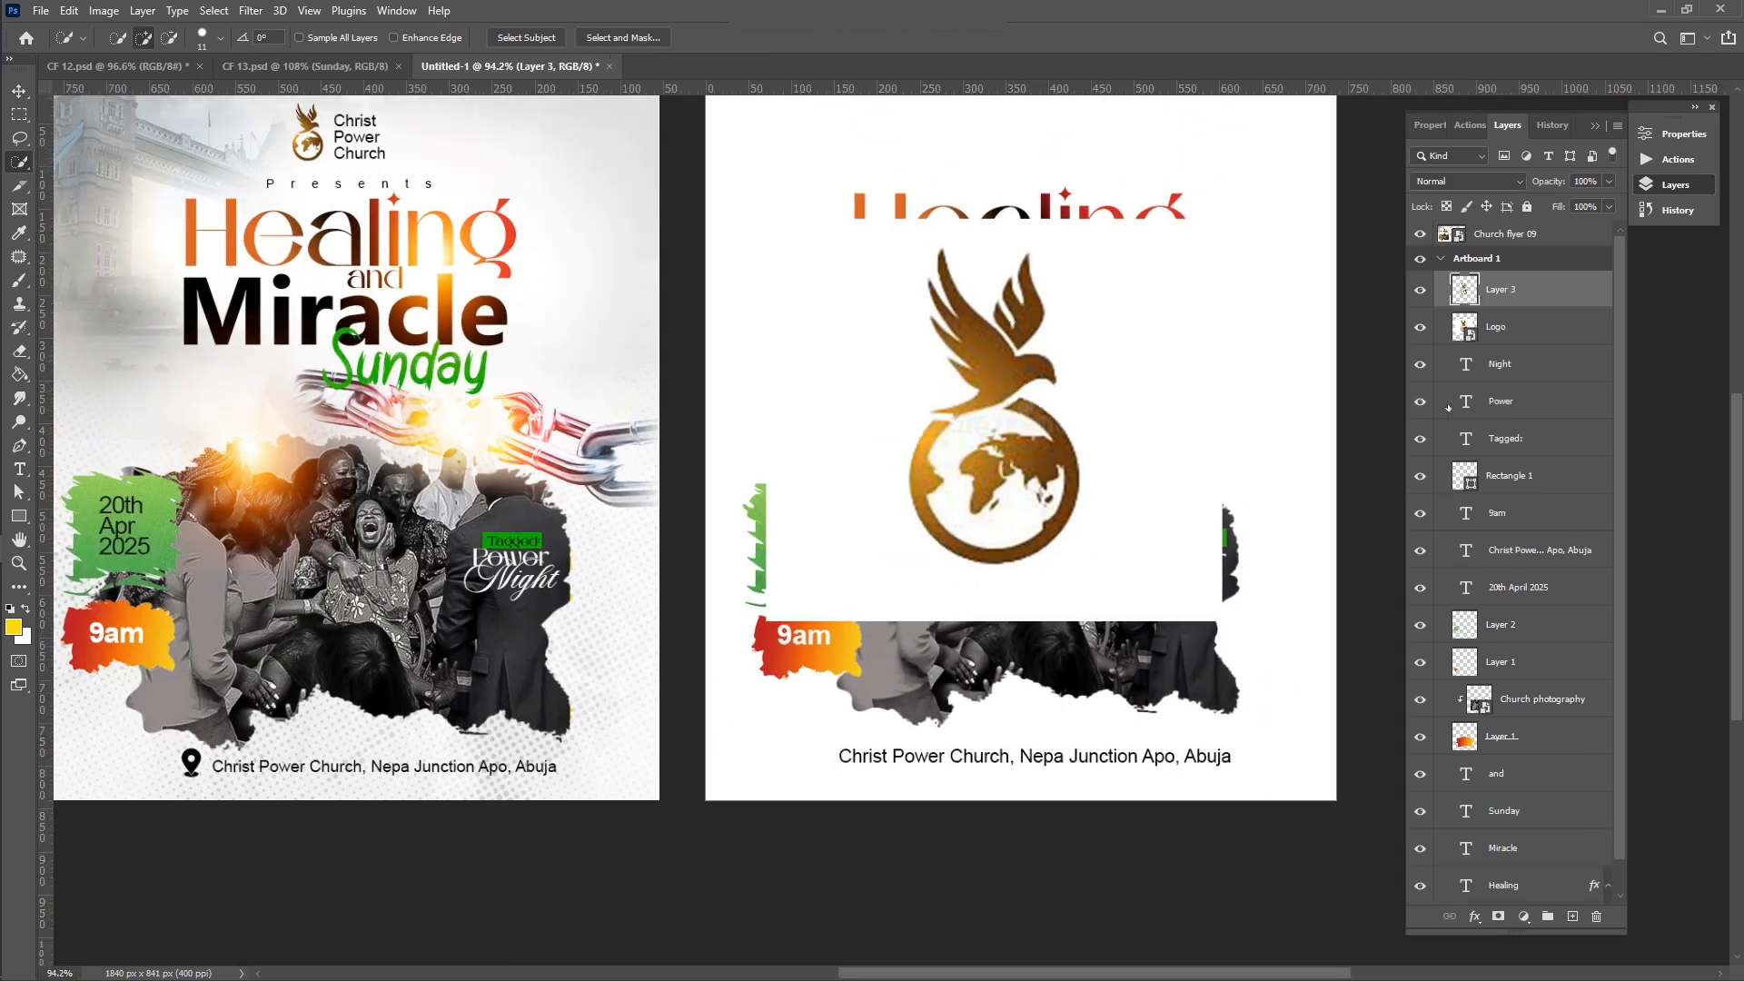
{"action": "left_click", "coordinate": [1535, 327]}
{"action": "key", "text": "Delete"}
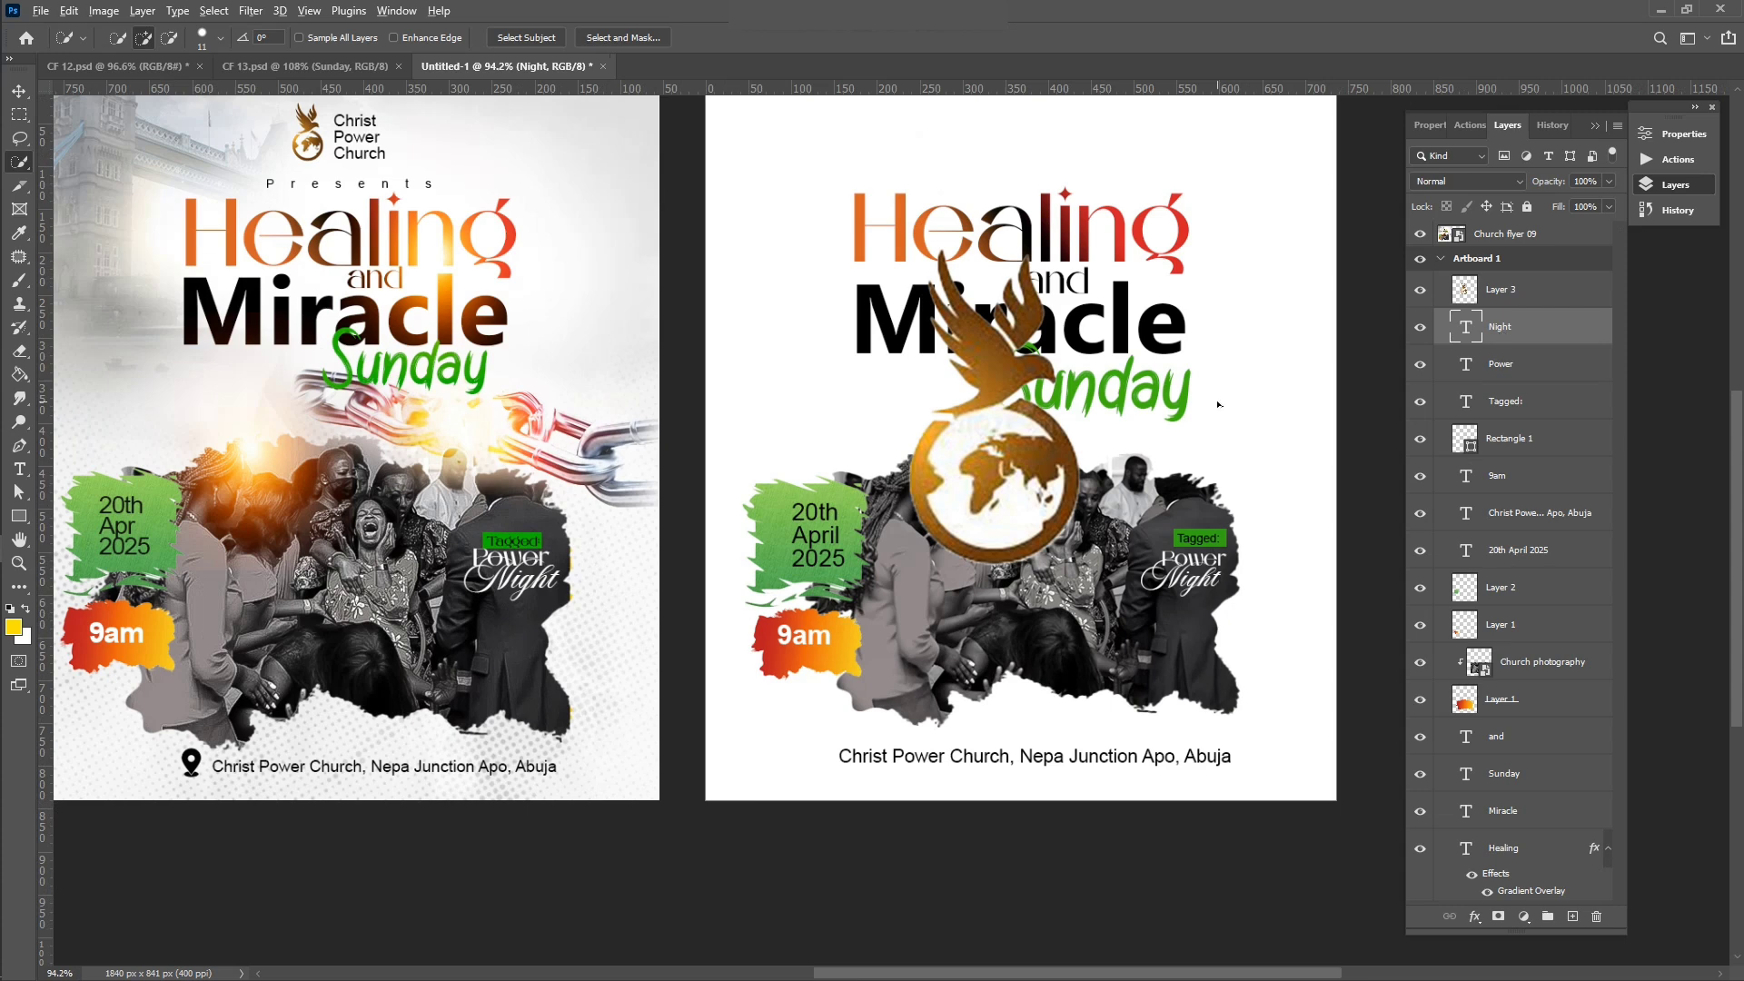
Step: Scale the cut-out logo to about 19.4% and place it above the "Healing" title, slightly left of centre, near the artboard's upper edge
{"action": "scroll", "coordinate": [1219, 404], "scroll_direction": "down", "scroll_amount": 3}
{"action": "key", "text": "v"}
{"action": "left_click", "coordinate": [1526, 289]}
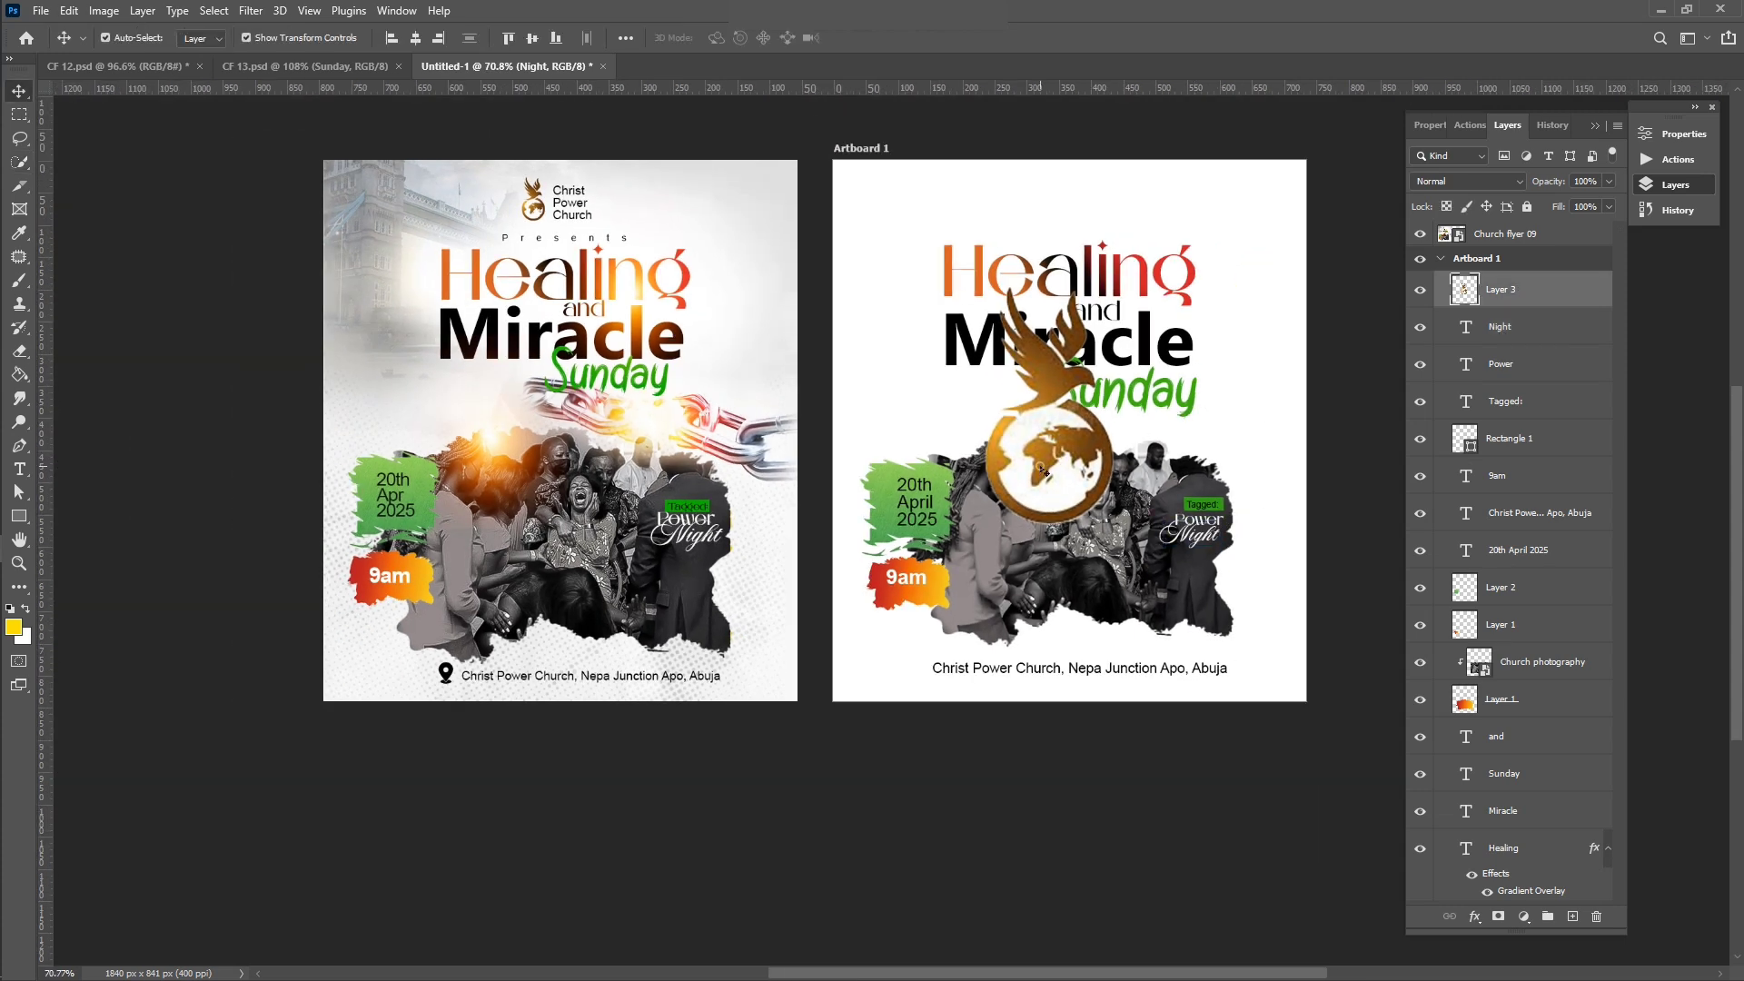
{"action": "key", "text": "ctrl+t"}
{"action": "mouse_move", "coordinate": [1116, 524]}
{"action": "left_mouse_down"}
{"action": "mouse_move", "coordinate": [1020, 365]}
{"action": "mouse_move", "coordinate": [1015, 197]}
{"action": "mouse_move", "coordinate": [1004, 220]}
{"action": "mouse_move", "coordinate": [1022, 207]}
{"action": "left_mouse_up"}
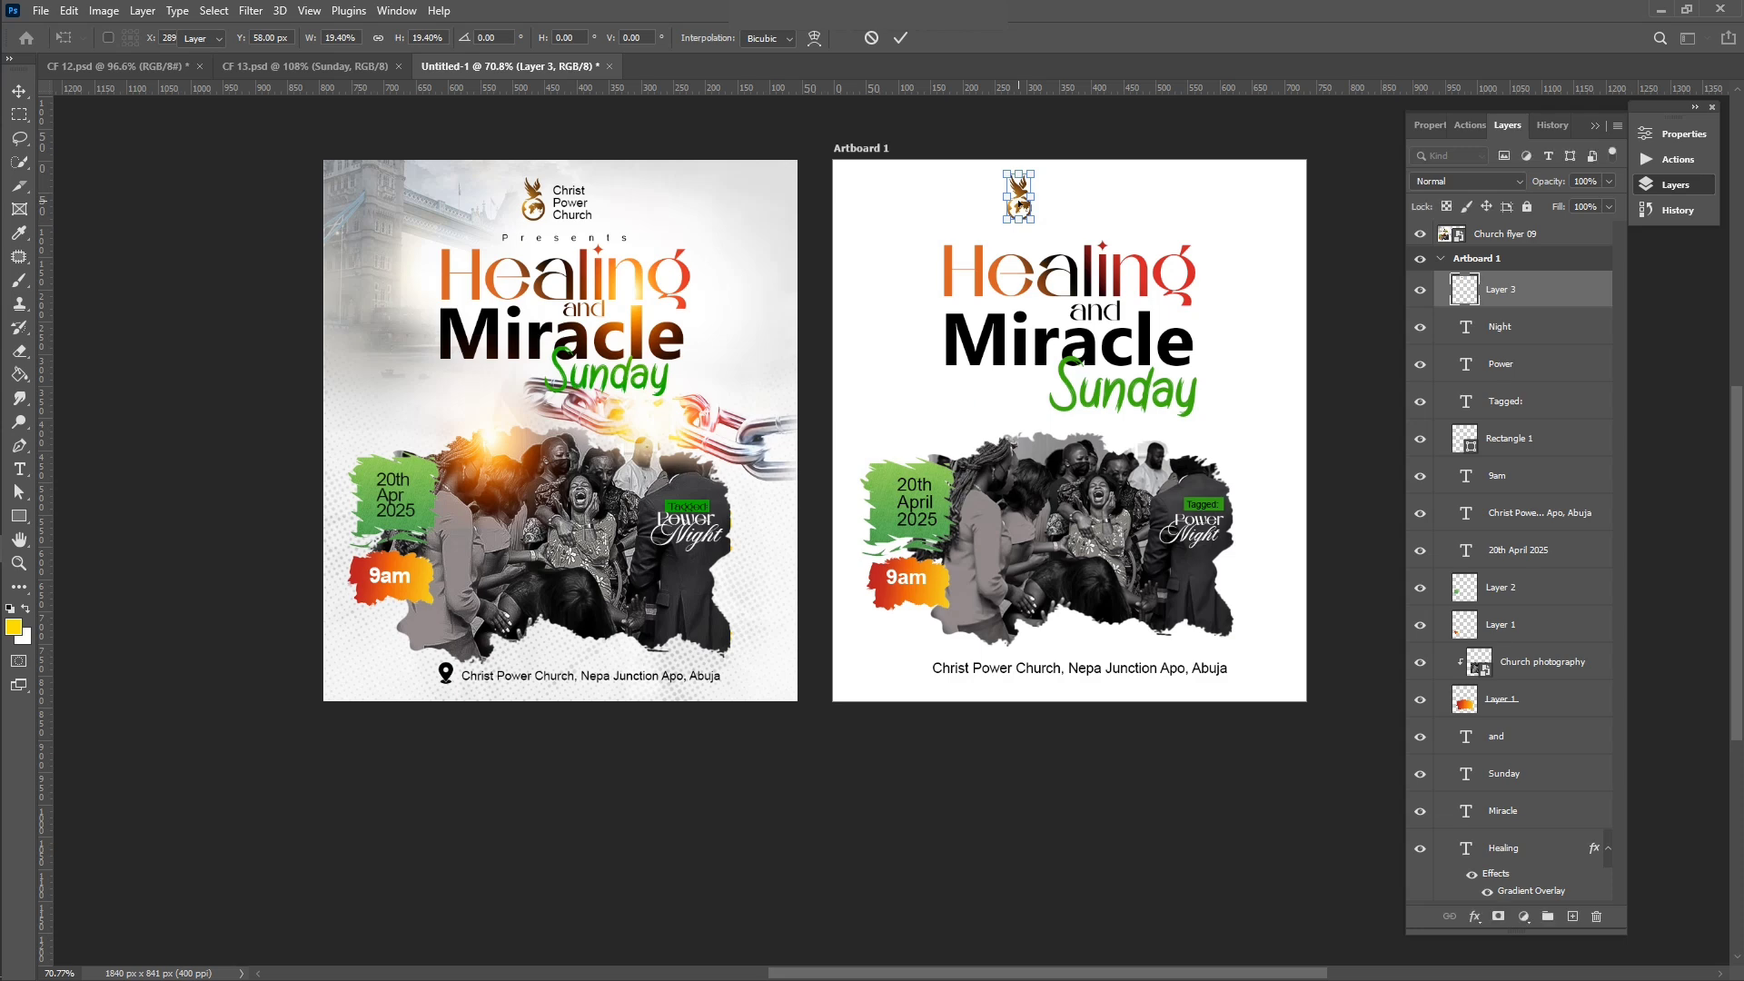
{"action": "key", "text": "Return"}
{"action": "left_click", "coordinate": [1314, 344]}
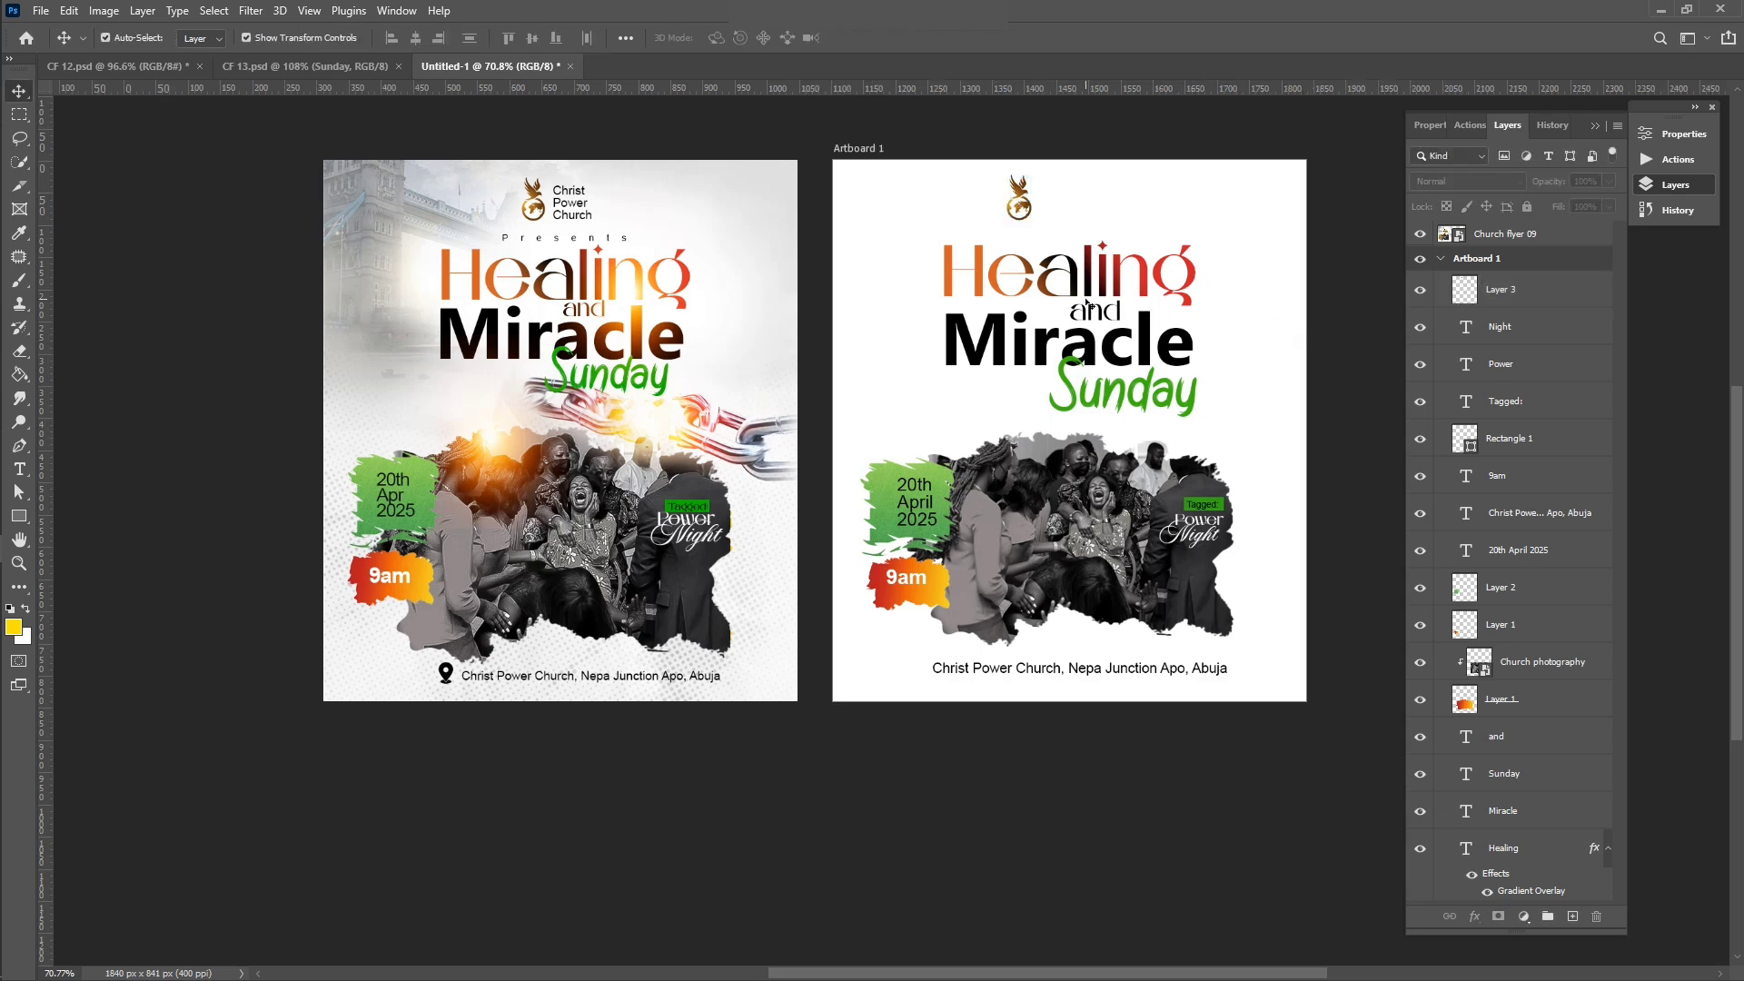
{"action": "key", "text": "t"}
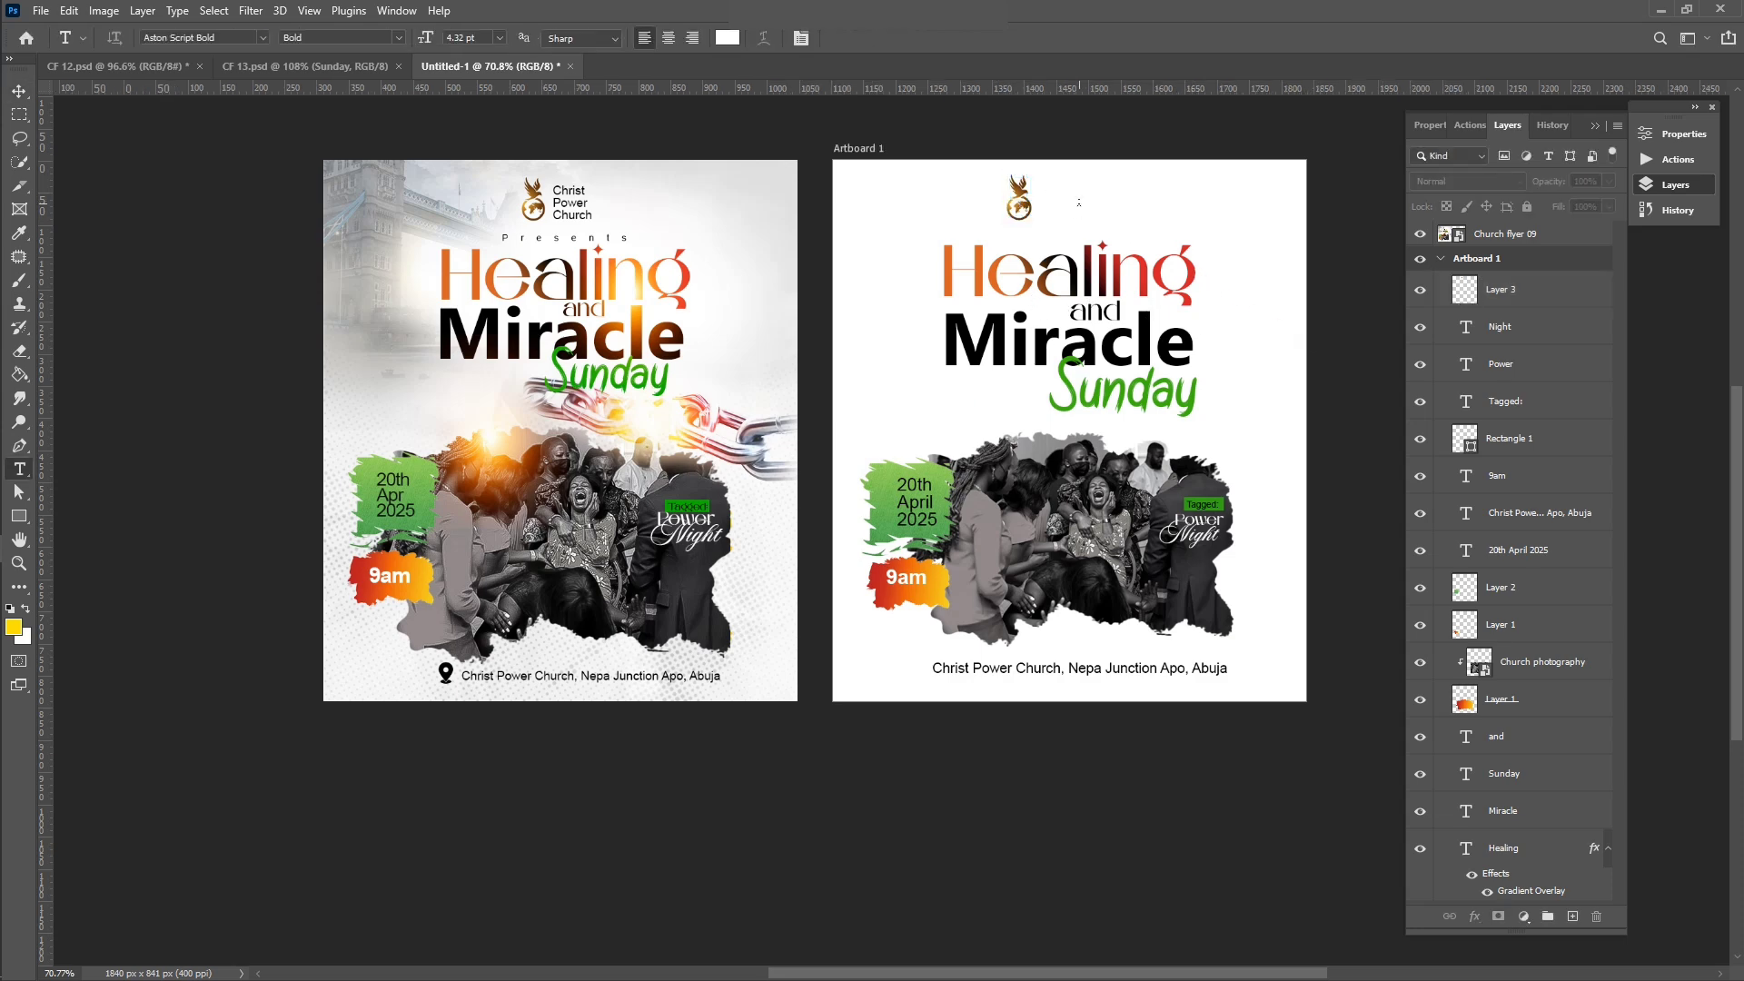
{"action": "left_click", "coordinate": [1079, 202]}
{"action": "type", "text": "C"}
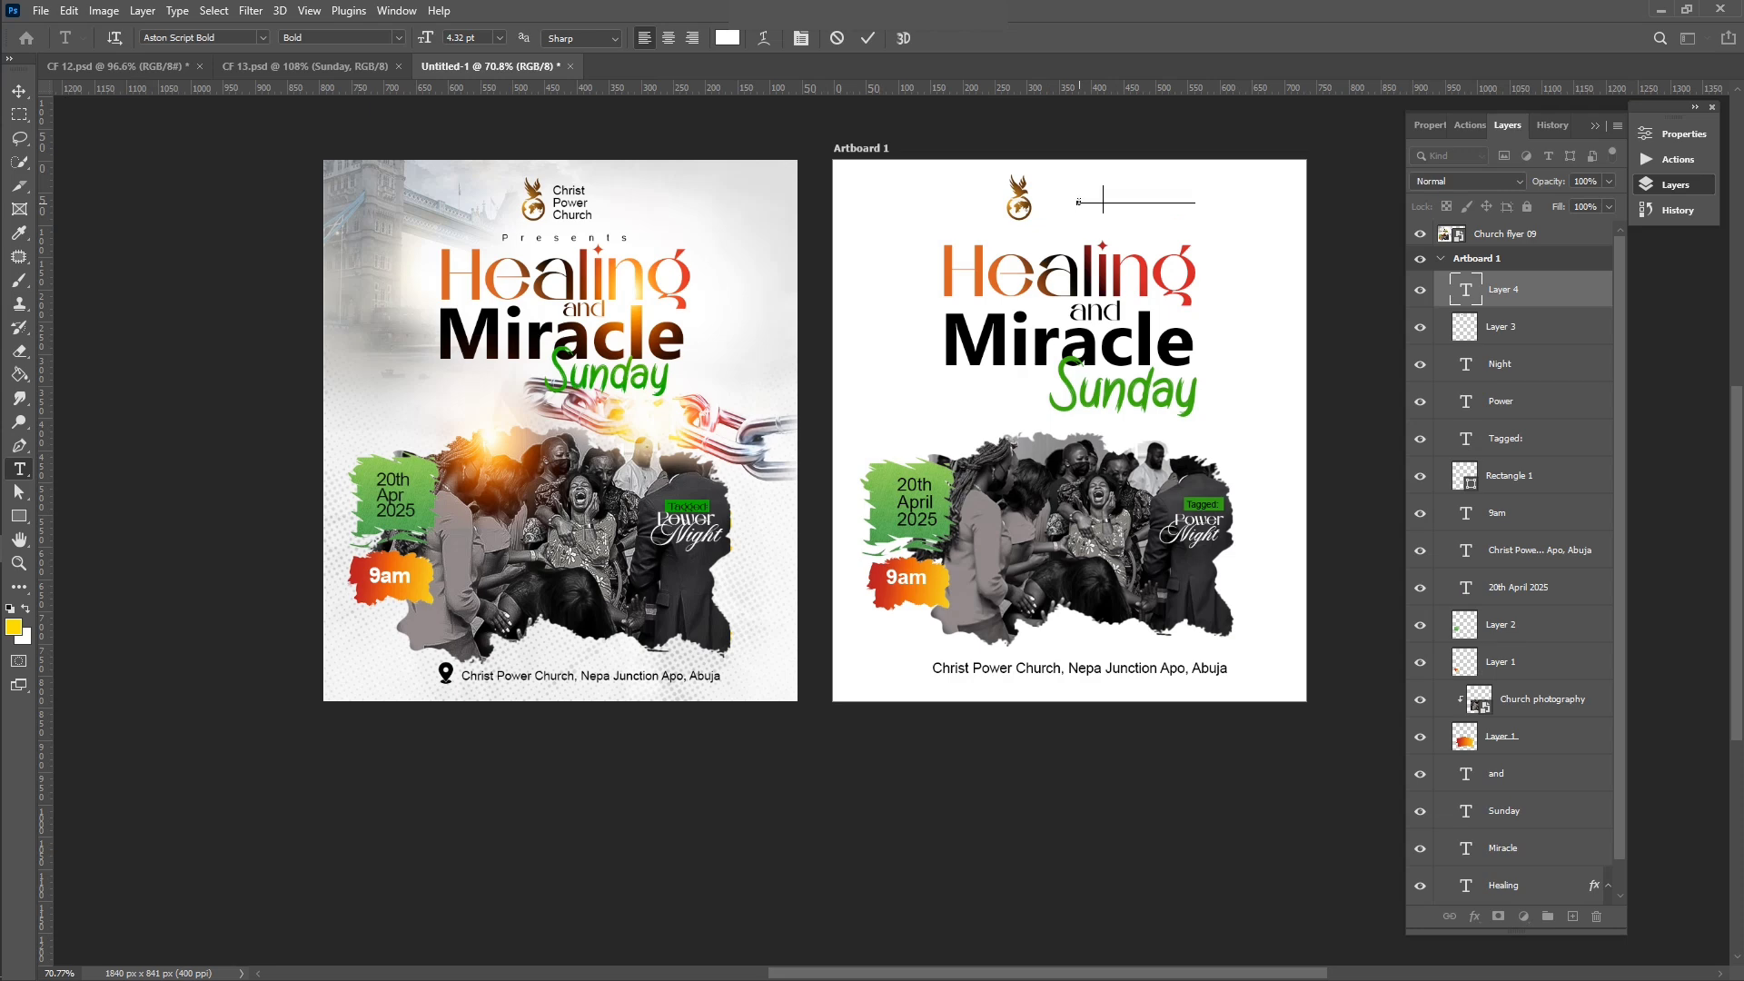
{"action": "key", "text": "ctrl+a"}
{"action": "left_click", "coordinate": [728, 37]}
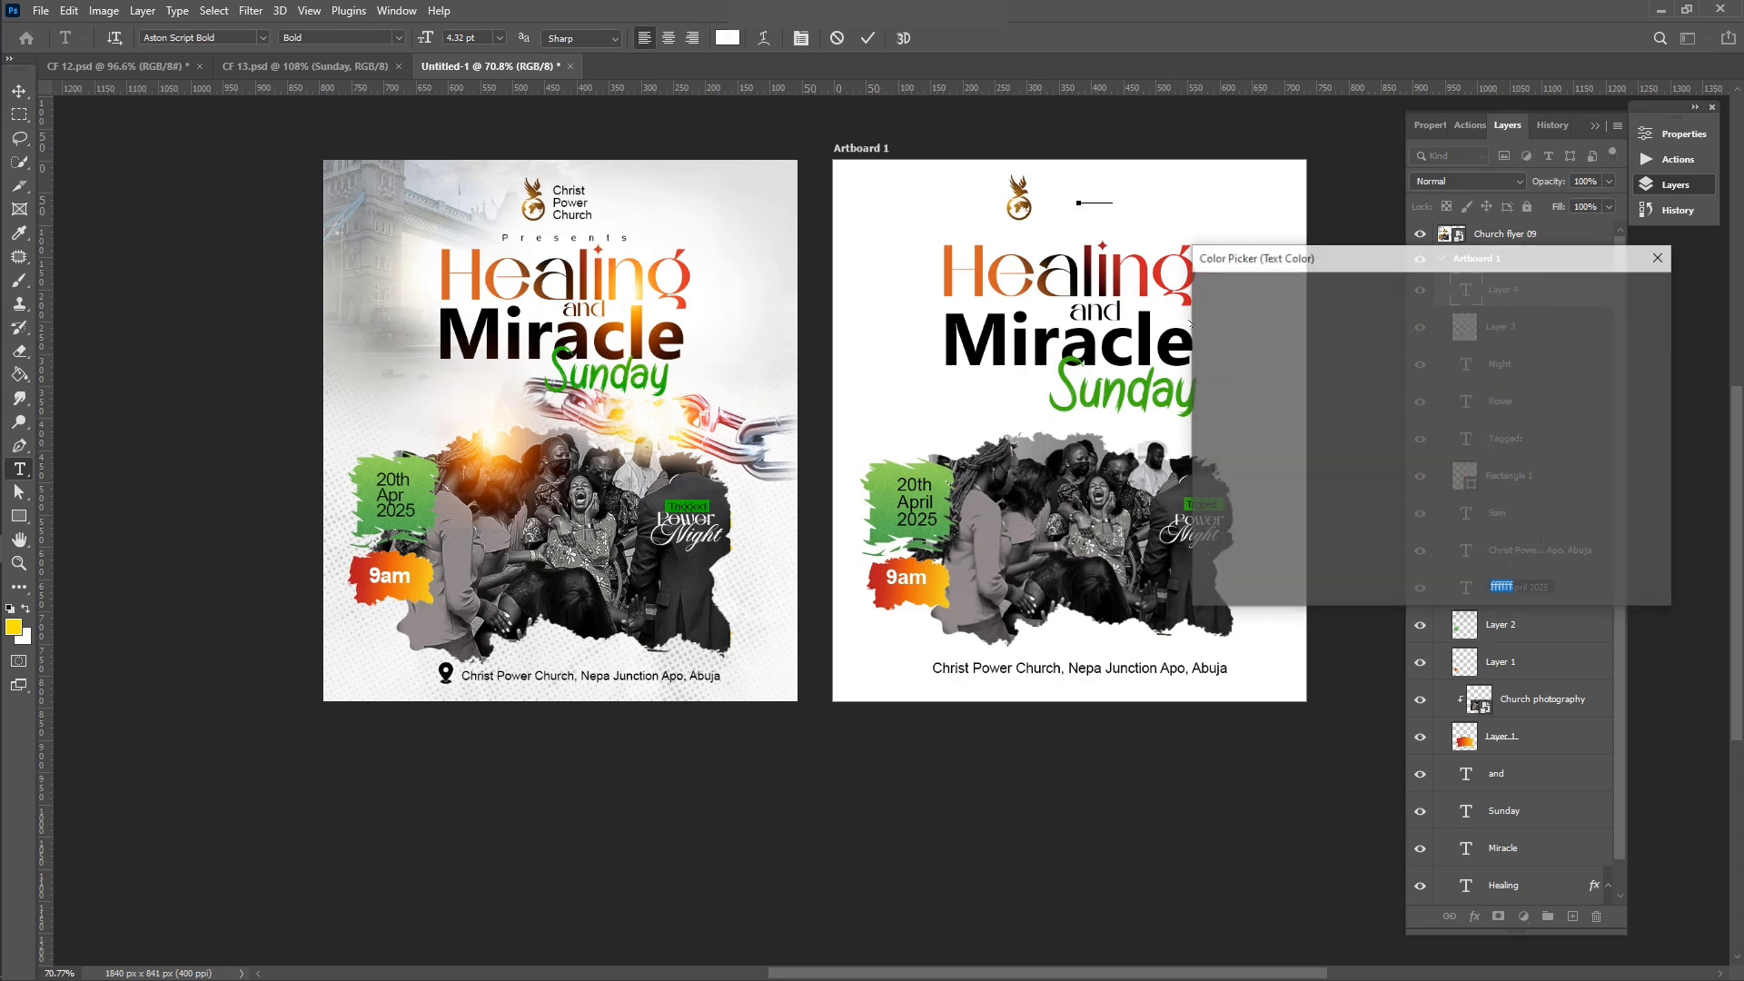
{"action": "type", "text": "000000"}
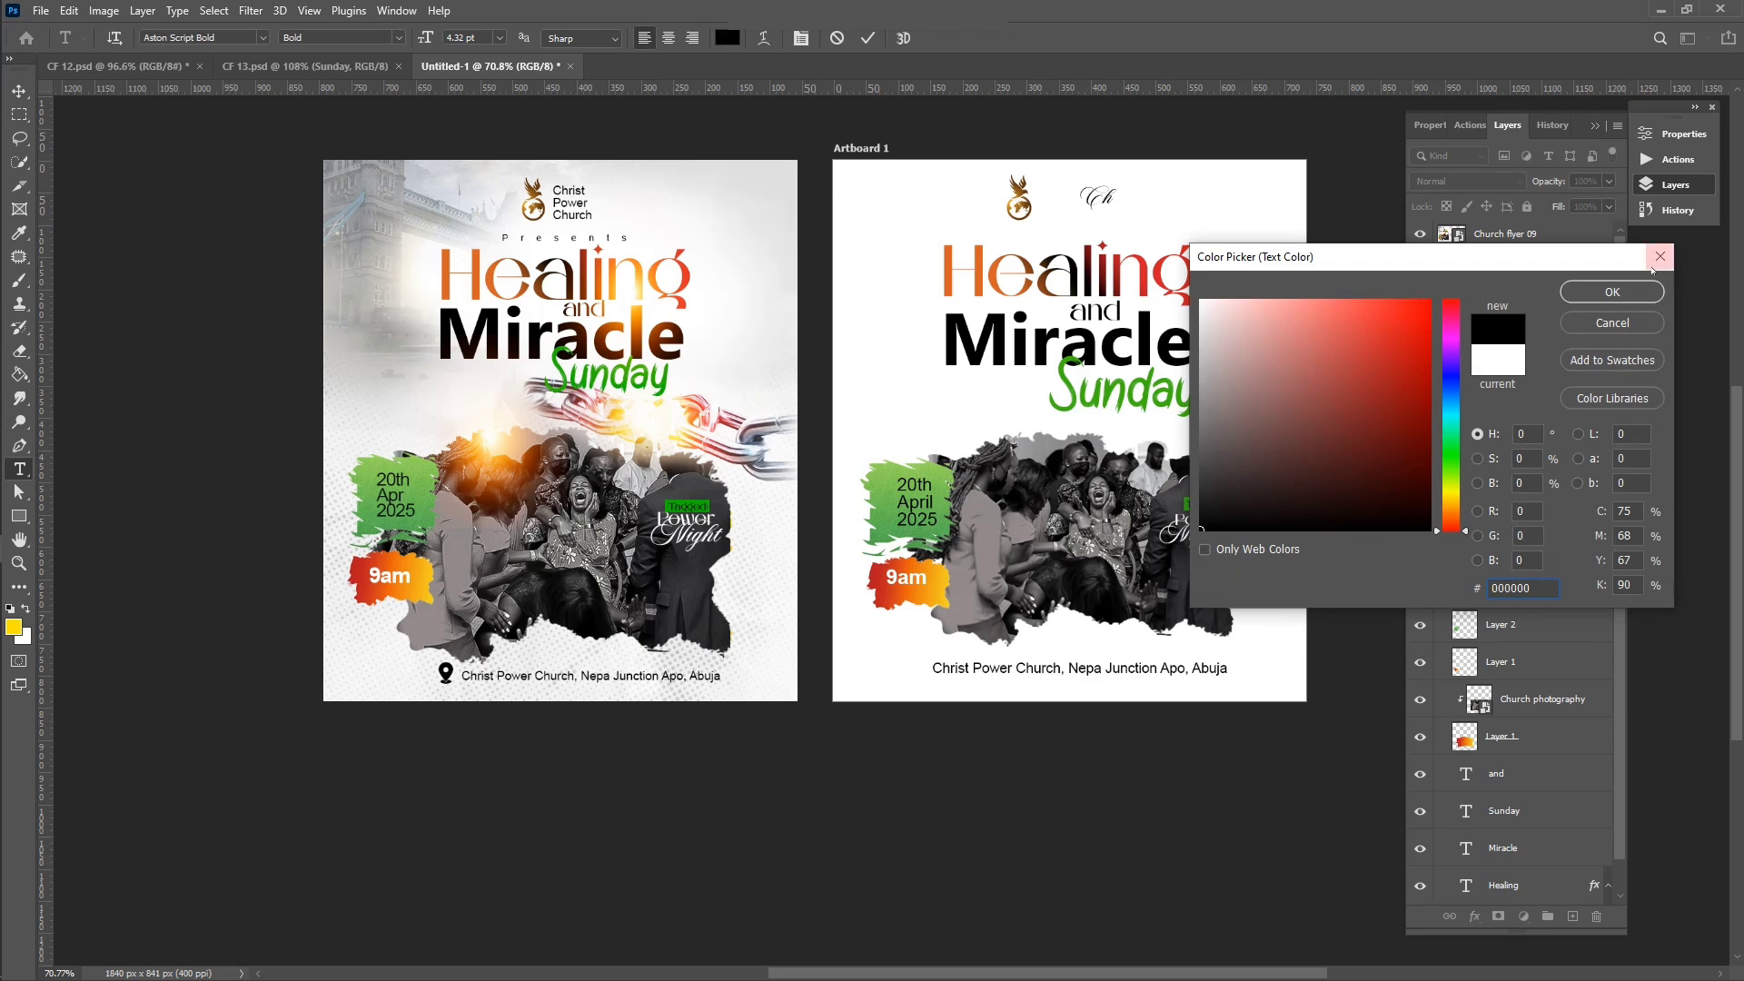
{"action": "key", "text": "Return"}
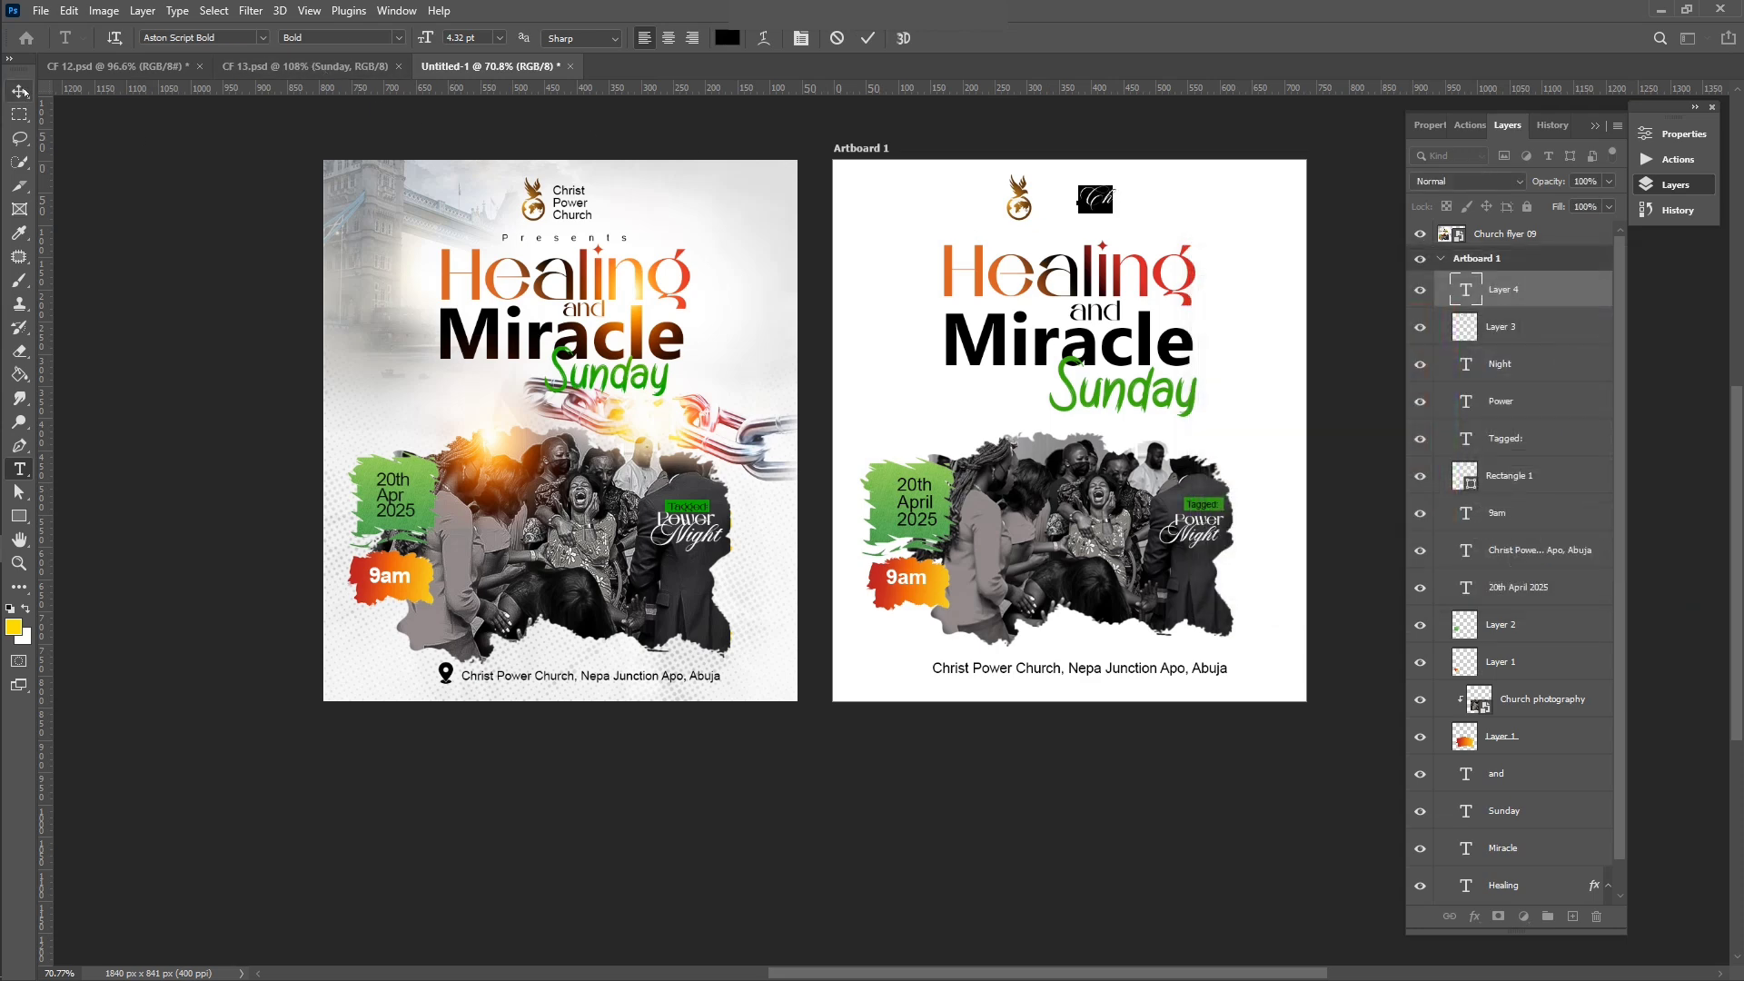
{"action": "left_click", "coordinate": [19, 91]}
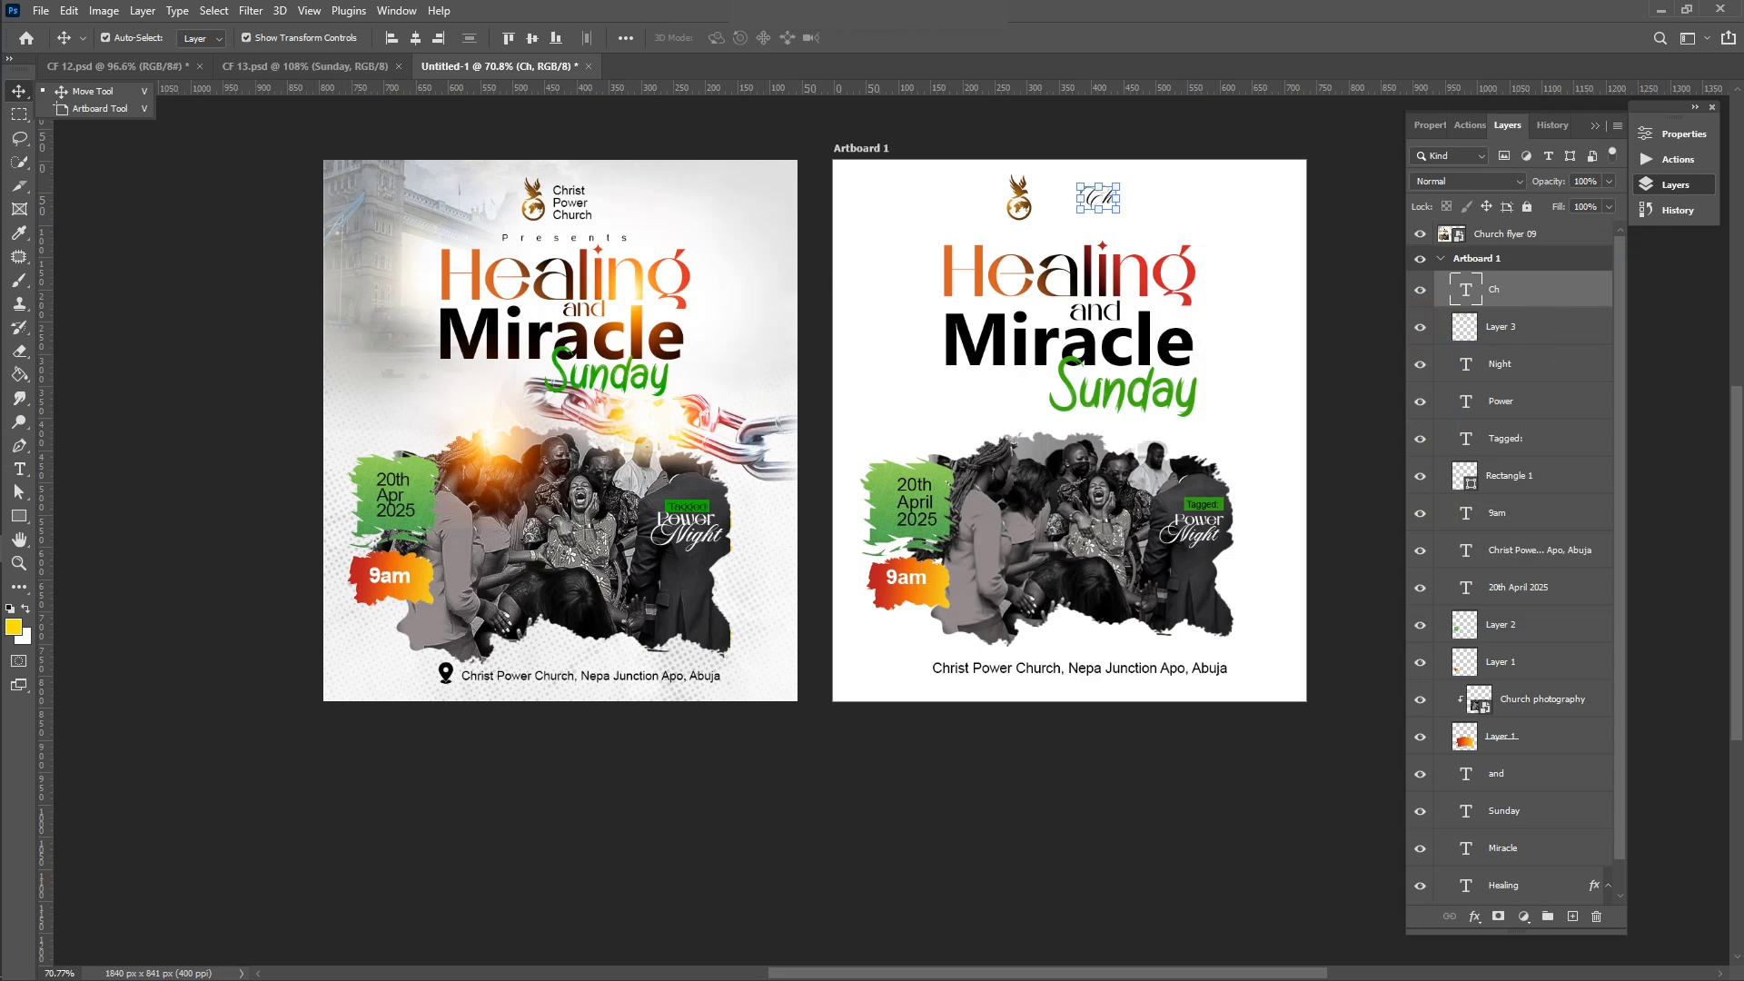
{"action": "left_click", "coordinate": [1471, 298]}
{"action": "key", "text": "Delete"}
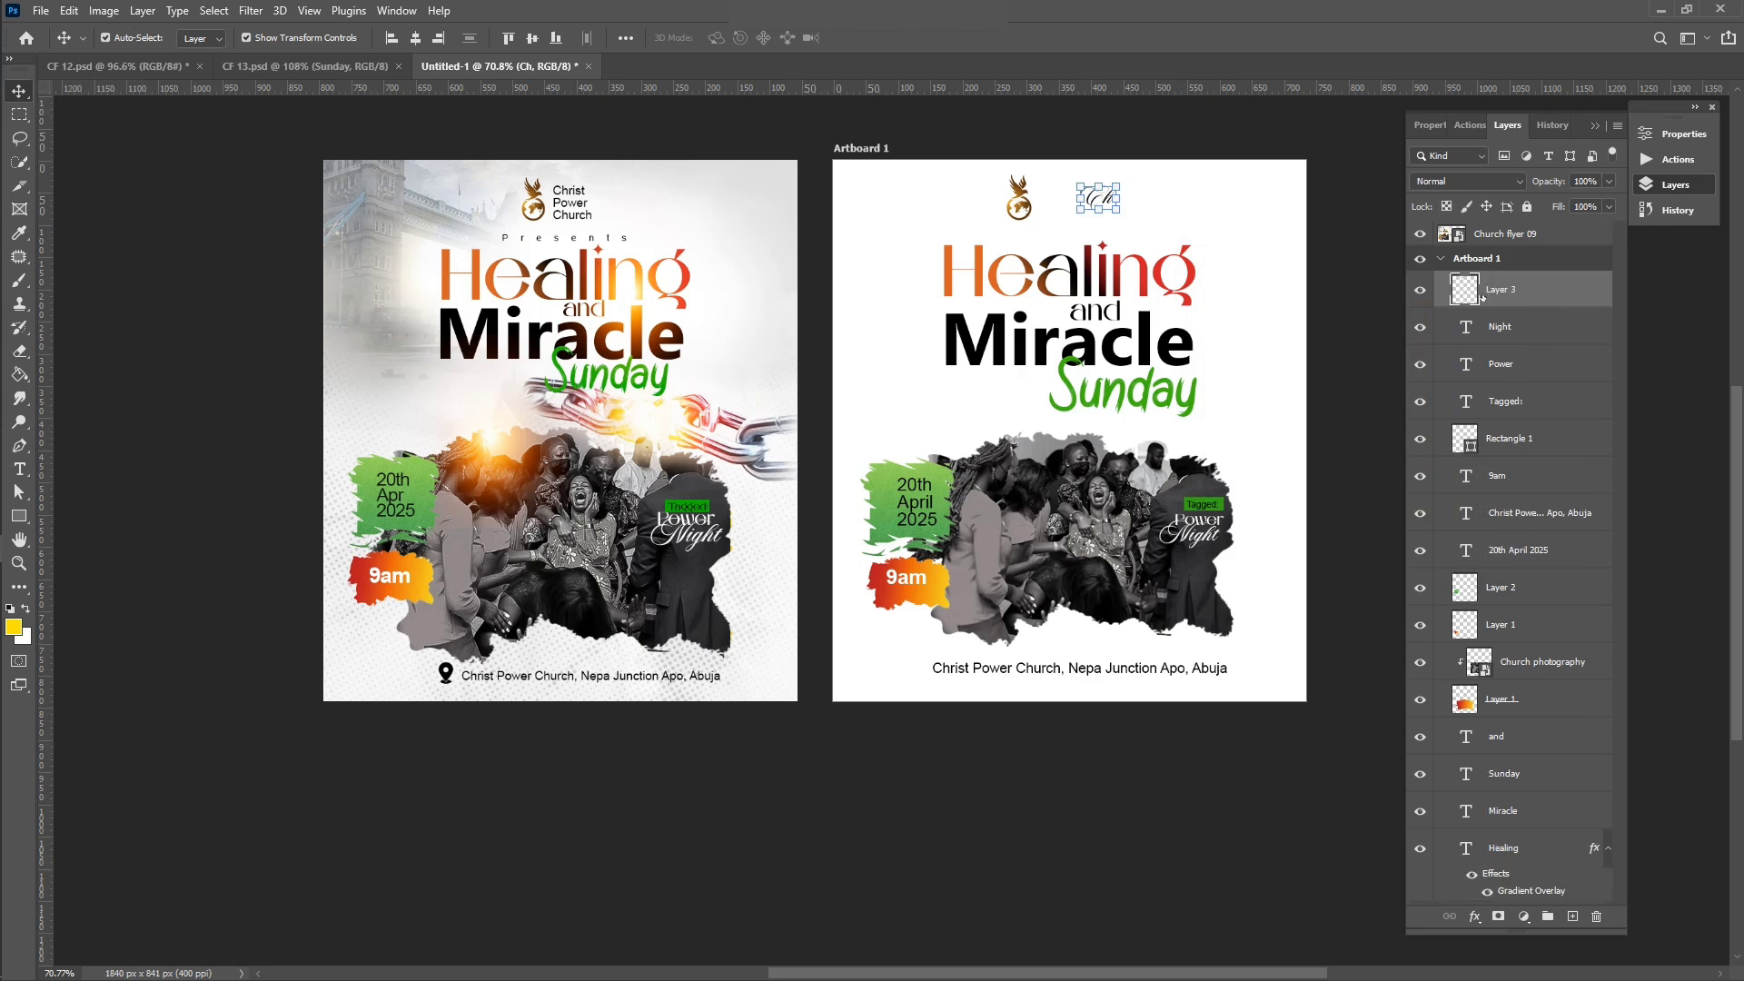
Step: Duplicate the address line beside the logo and shorten the copy to "Christ Power Church"
{"action": "left_click", "coordinate": [1201, 671]}
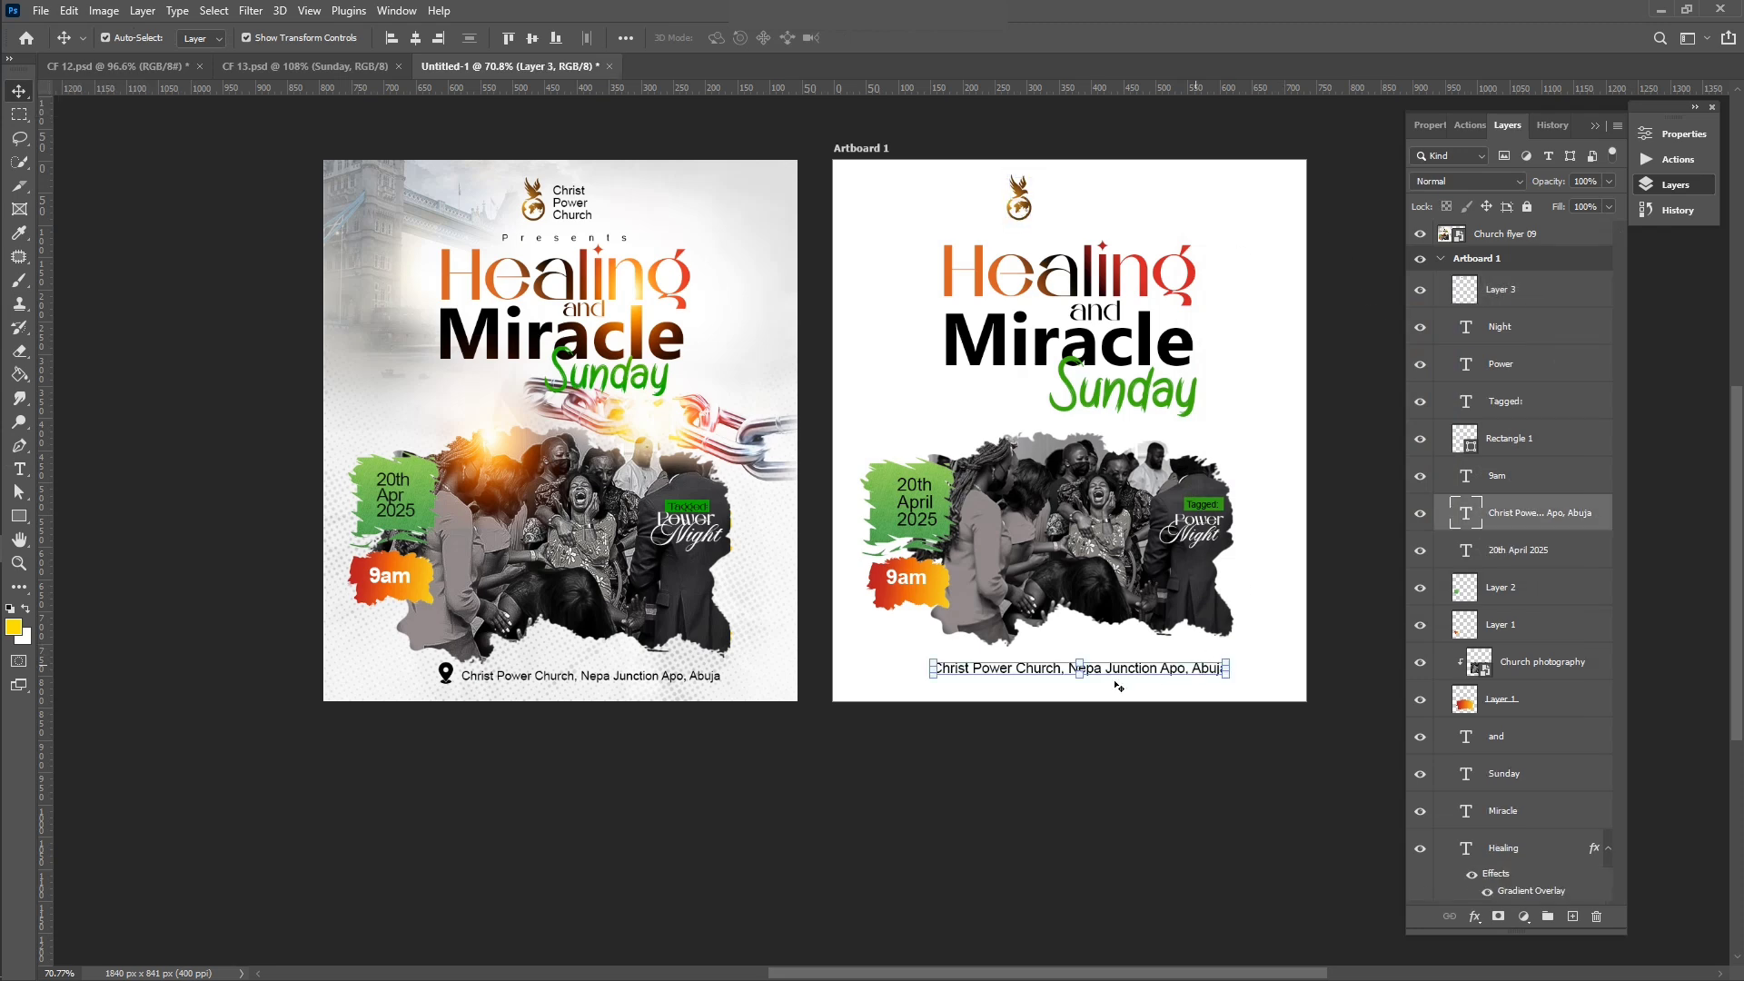
{"action": "left_click_drag", "start_coordinate": [1042, 671], "coordinate": [1159, 202]}
{"action": "double_click", "coordinate": [1127, 198]}
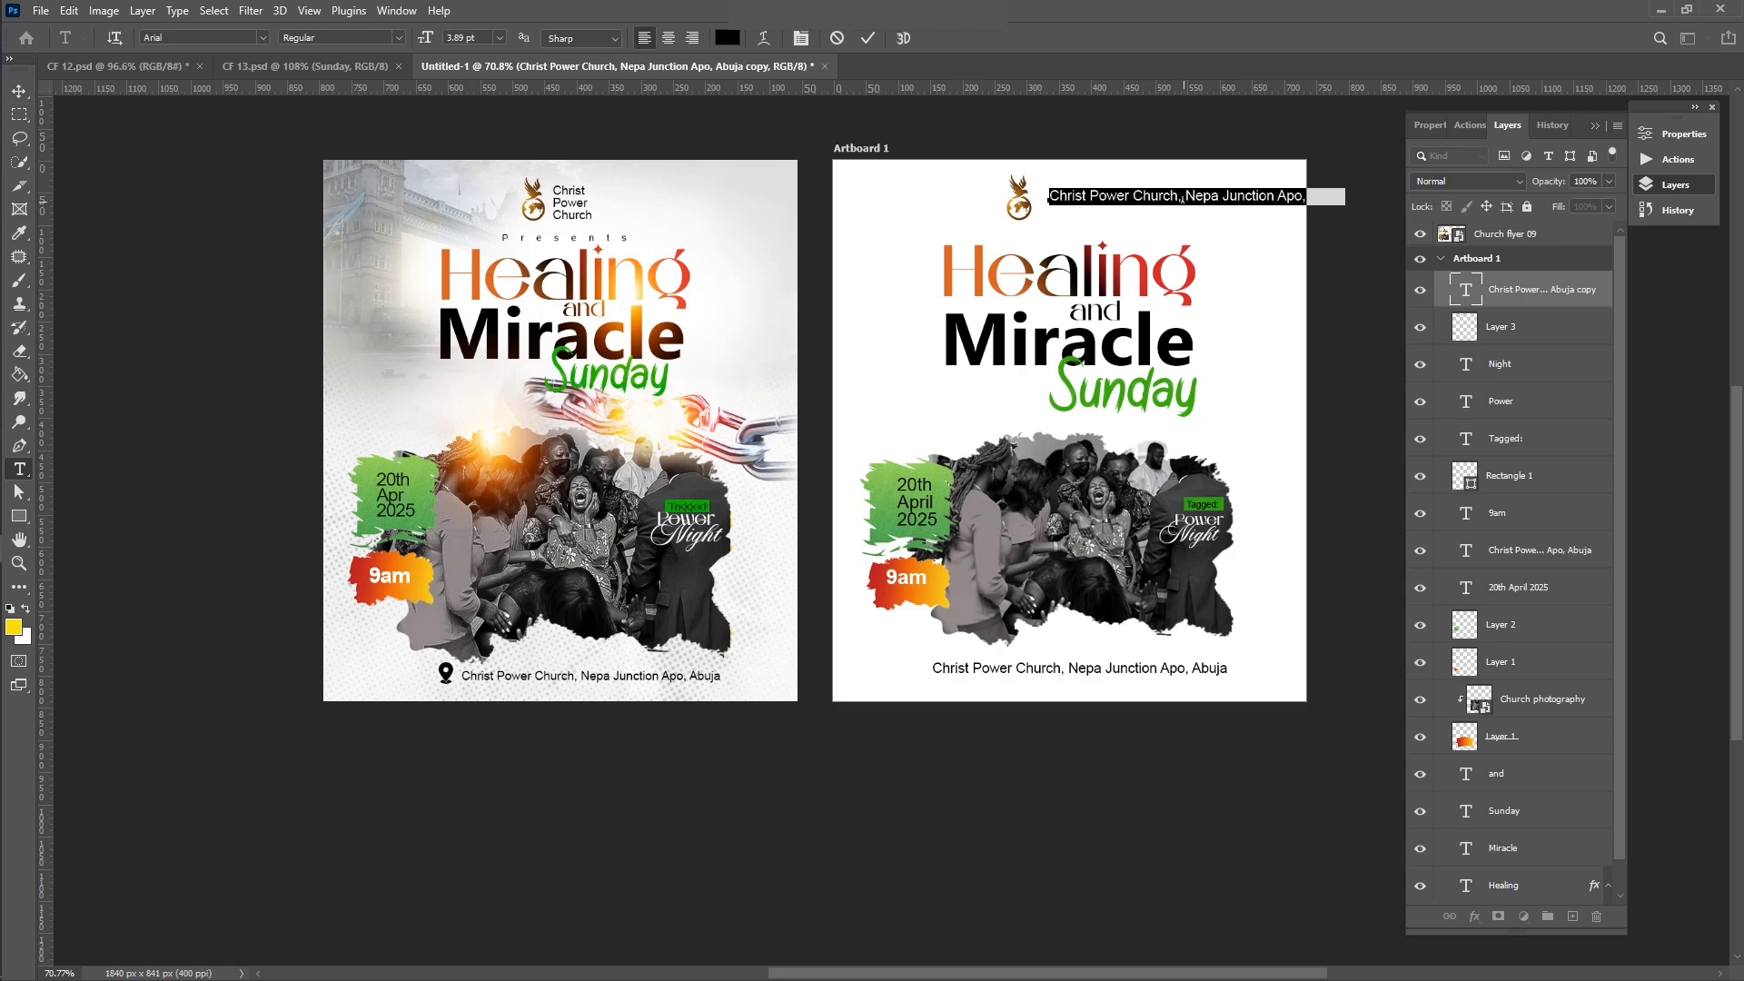
{"action": "left_click_drag", "start_coordinate": [1171, 198], "coordinate": [1382, 199]}
{"action": "key", "text": "BackSpace"}
{"action": "key", "text": "BackSpace"}
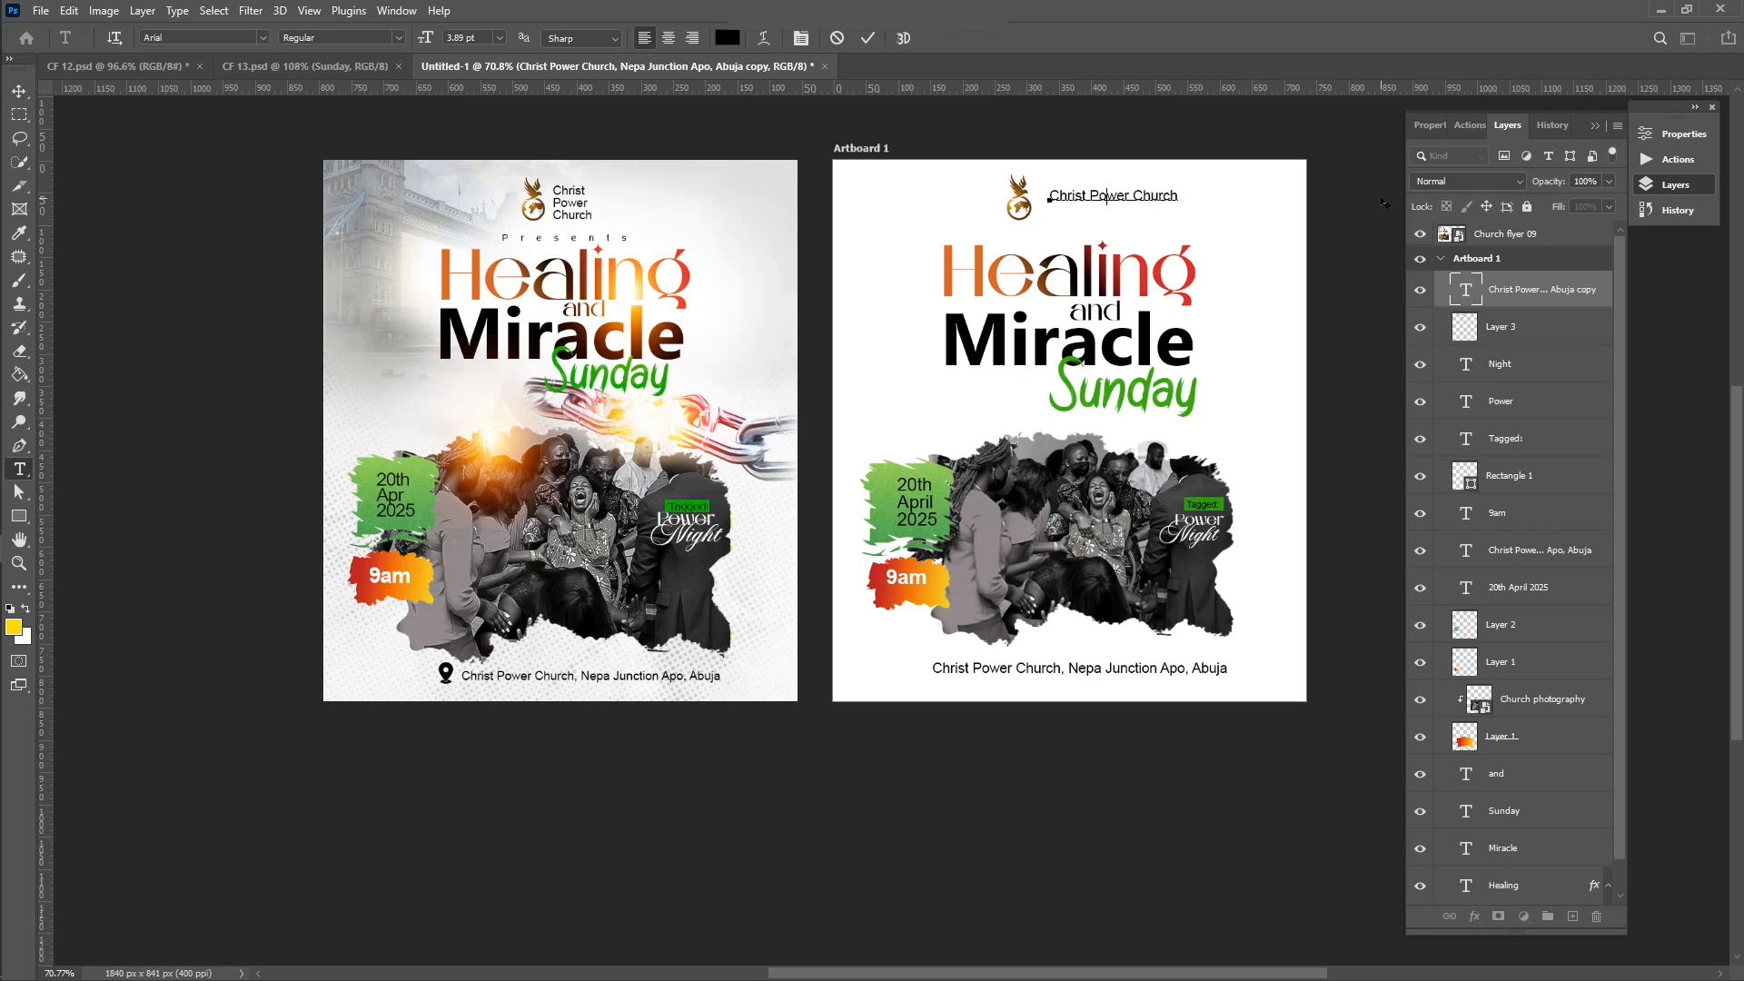
Step: Break the "Christ Power Church" text into three lines, one word per line, and commit the edit
{"action": "key", "text": "Return"}
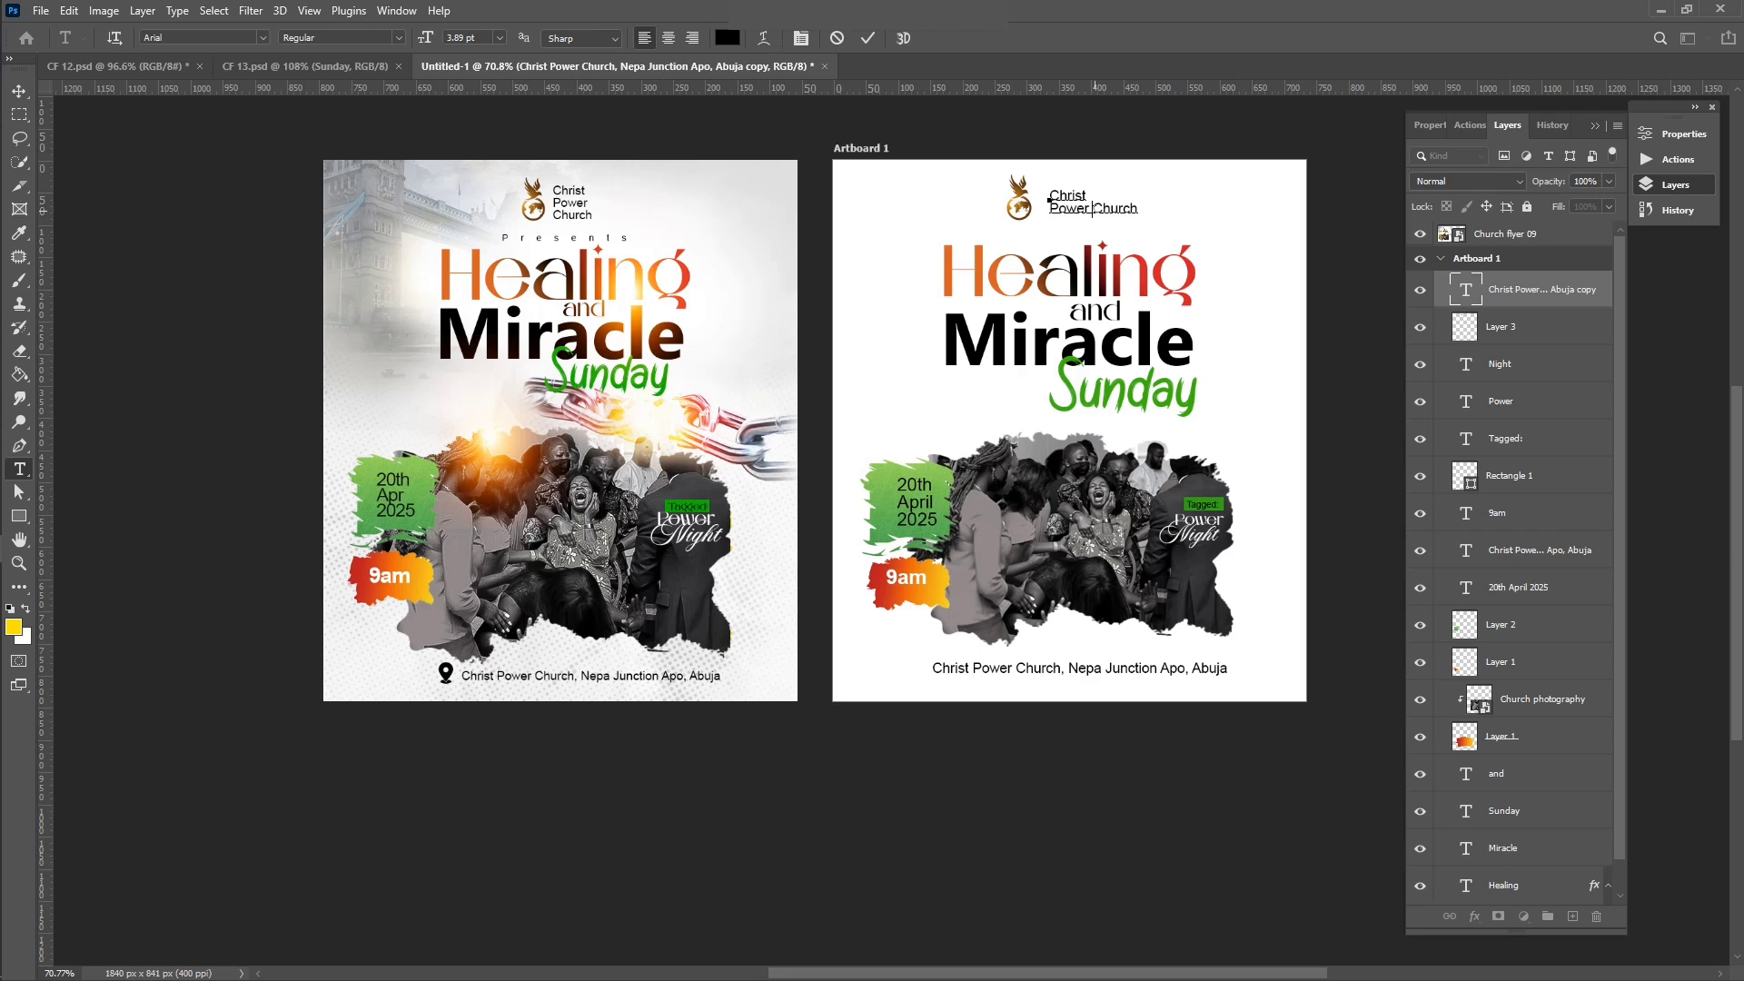
{"action": "key", "text": "Return"}
{"action": "left_click", "coordinate": [868, 38]}
{"action": "key", "text": "v"}
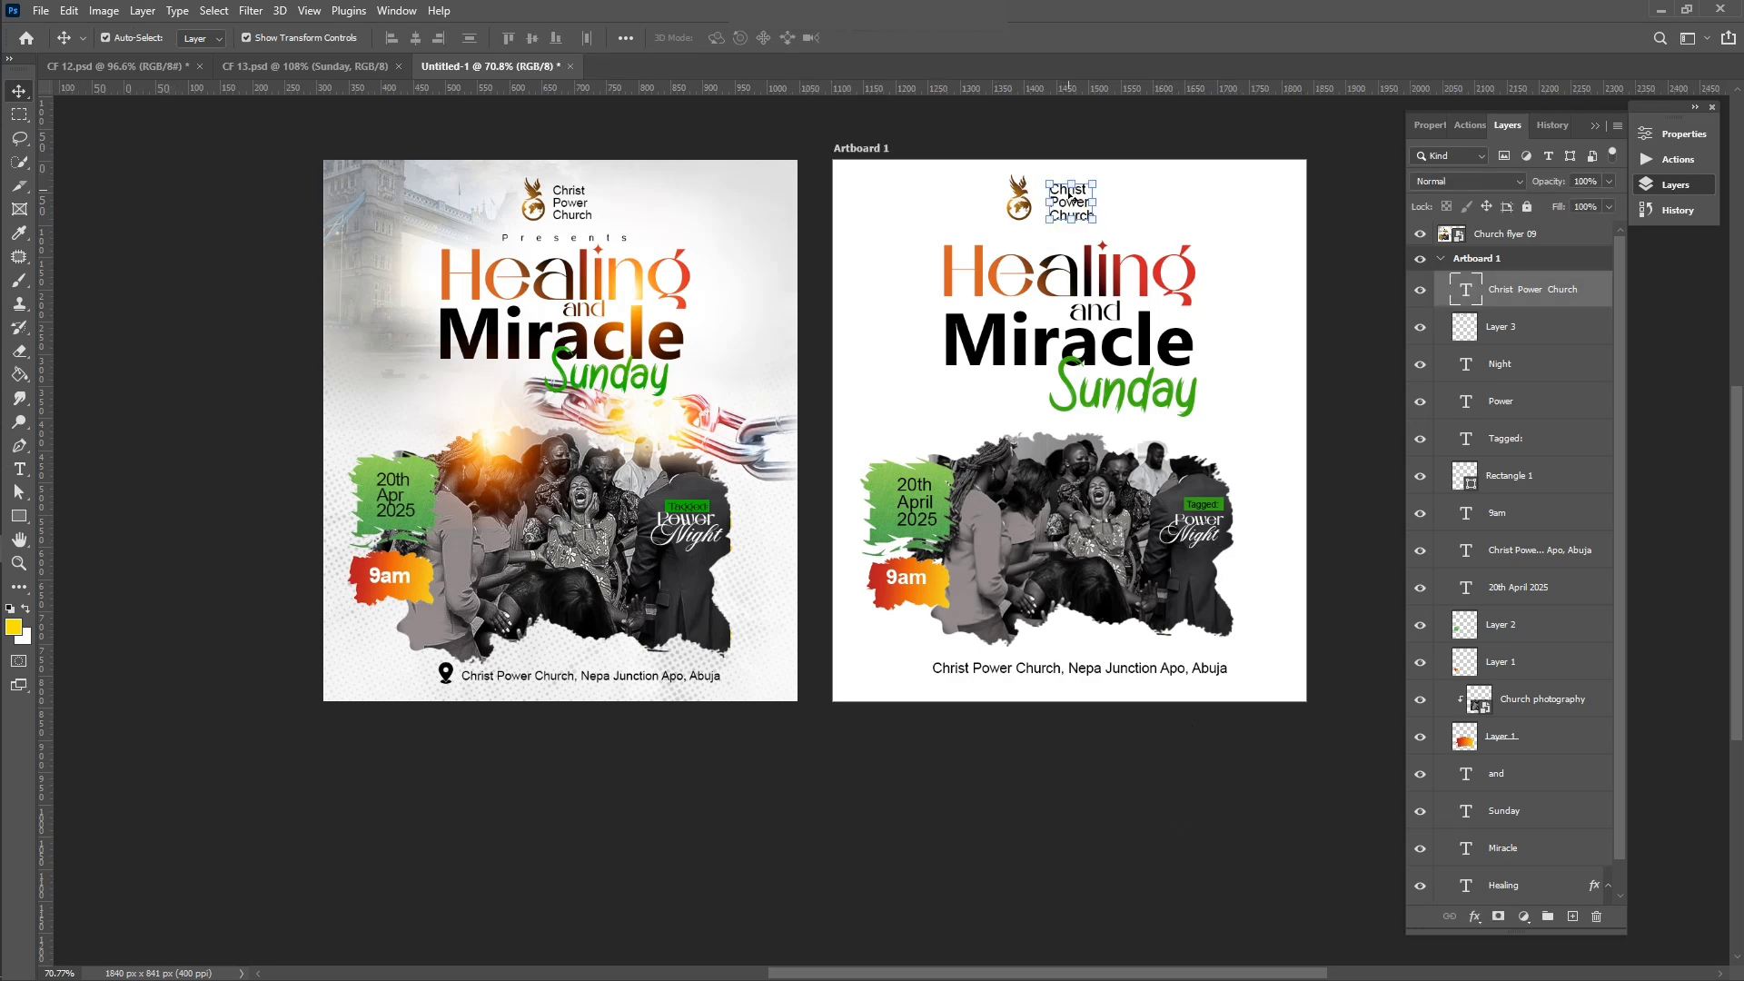
{"action": "scroll", "coordinate": [1159, 188], "scroll_direction": "up", "scroll_amount": 3}
{"action": "left_click", "coordinate": [1158, 188]}
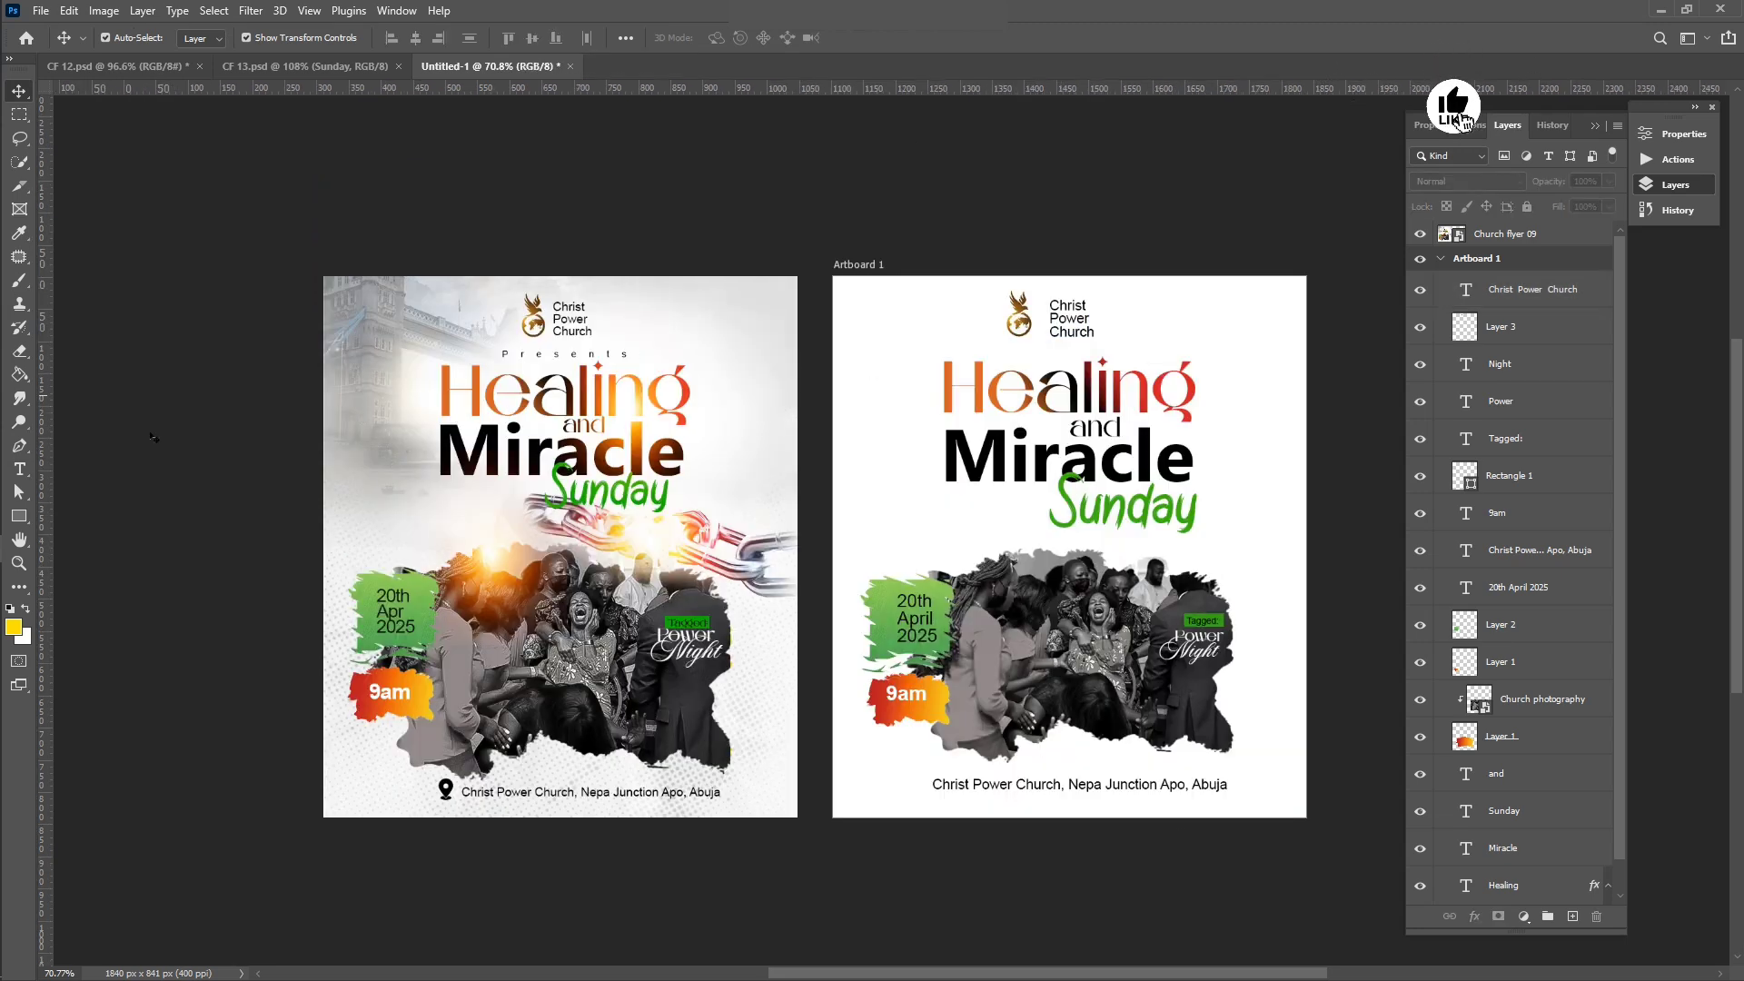
Step: Nudge the three-line church name slightly up and left, closer to the logo
{"action": "scroll", "coordinate": [1090, 325], "scroll_direction": "up", "scroll_amount": 2}
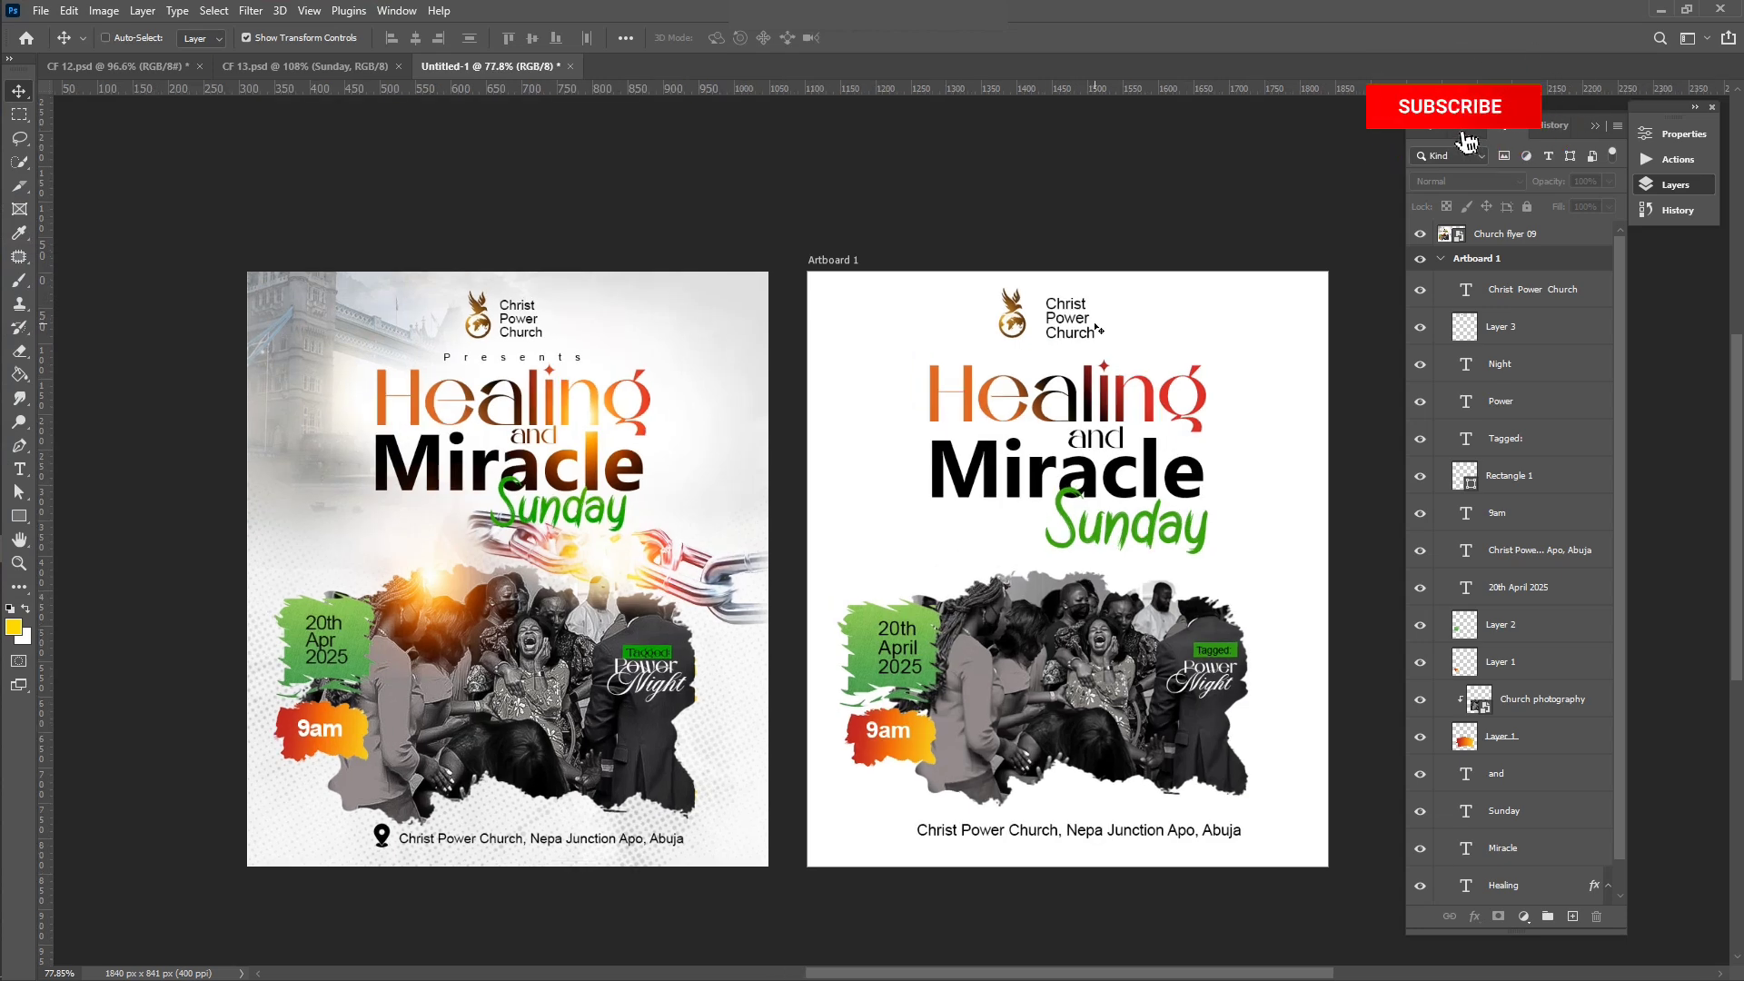
{"action": "left_click", "coordinate": [1081, 329]}
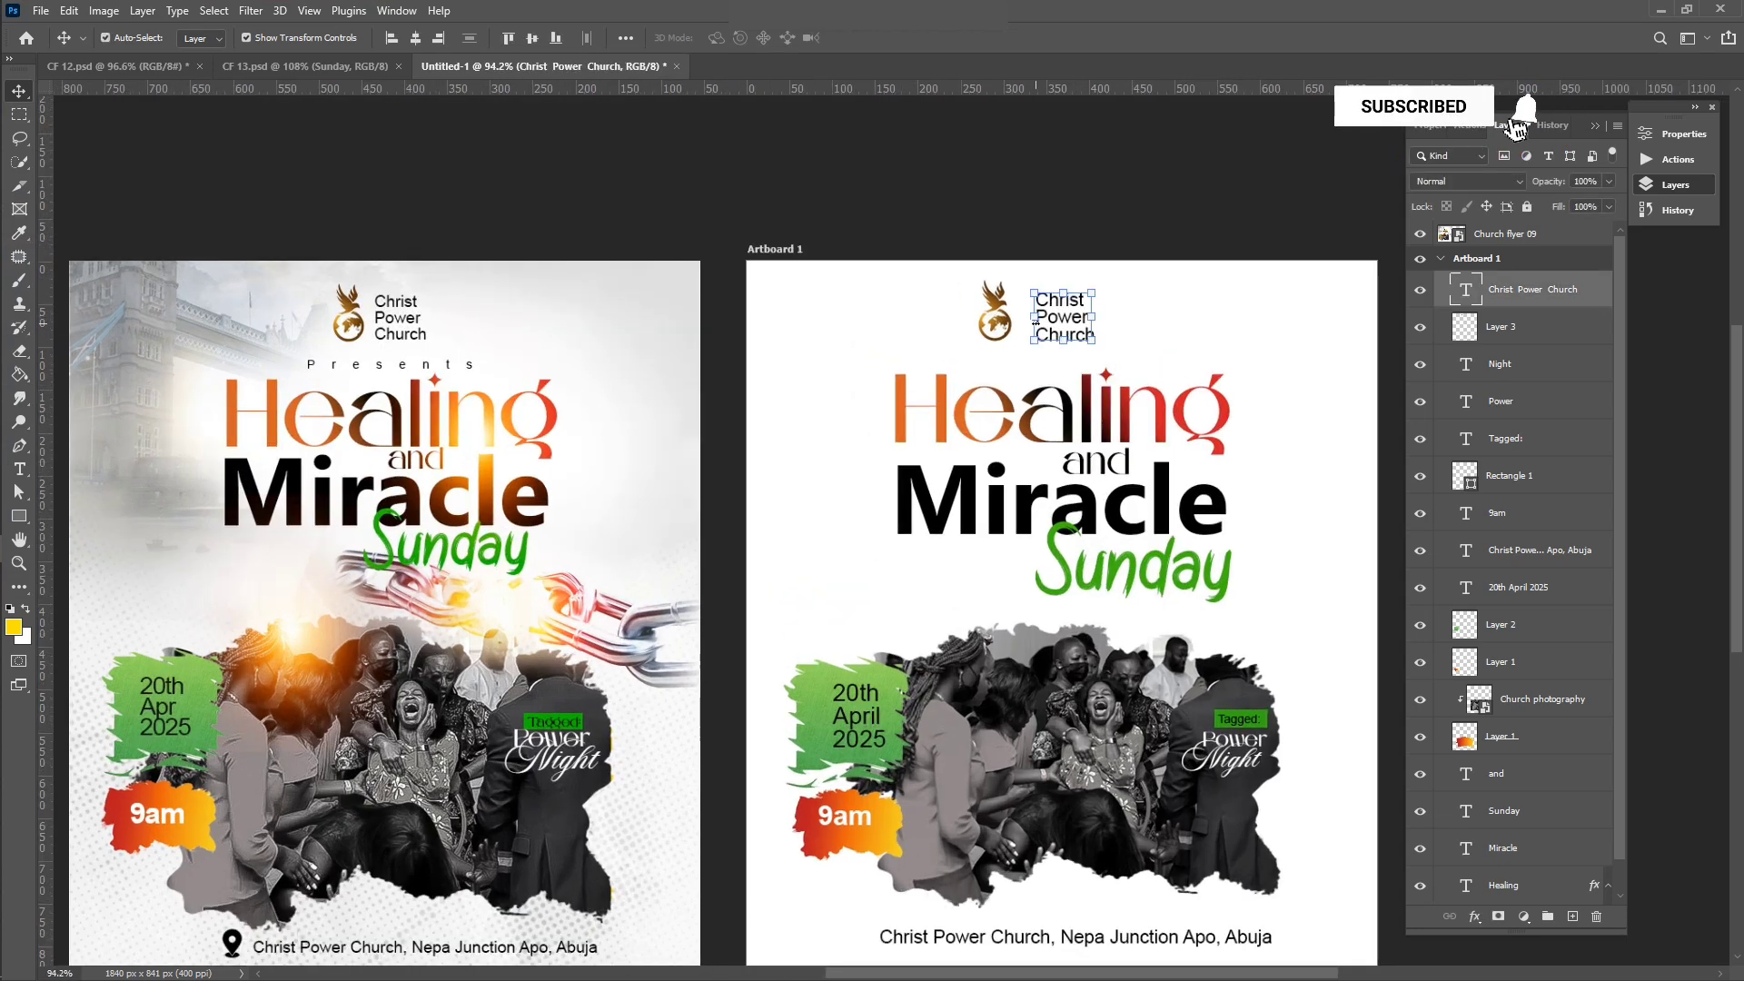
{"action": "key", "text": "Up"}
{"action": "key", "text": "Up"}
{"action": "key", "text": "Left"}
{"action": "key", "text": "Left"}
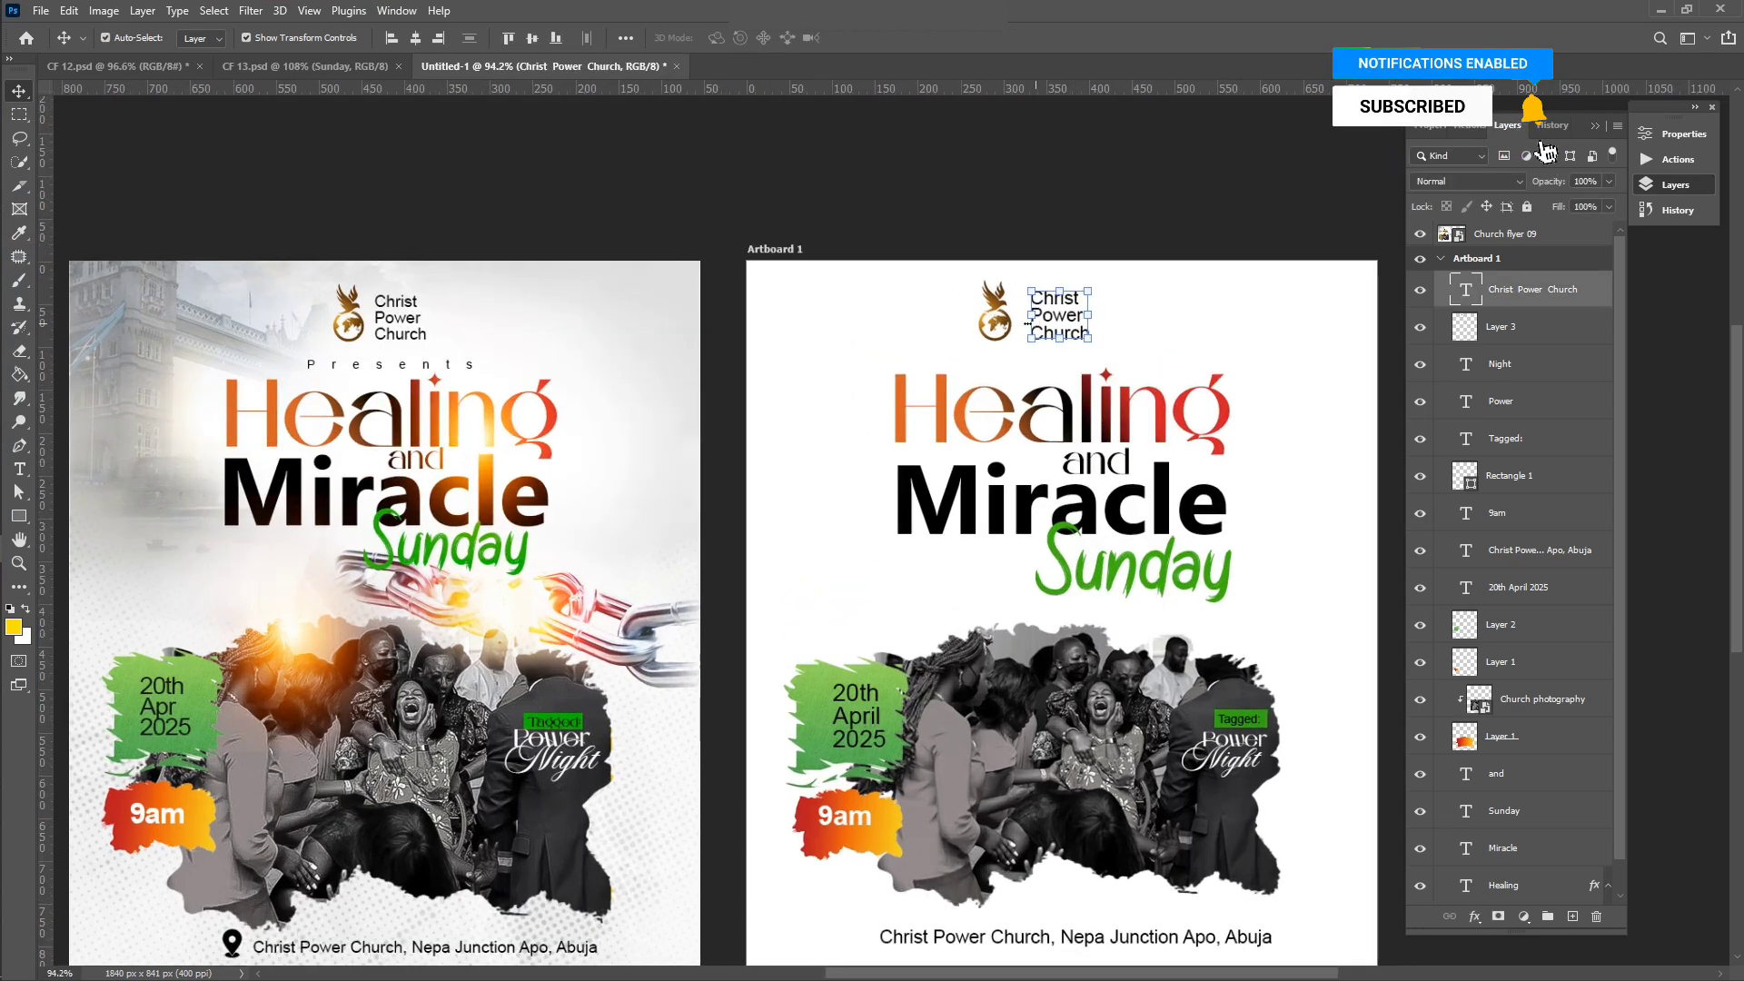
Step: Scale the logo and church name together to about 91.6%, keeping their upper-right corner in place
{"action": "left_click", "coordinate": [999, 320], "text": "shift"}
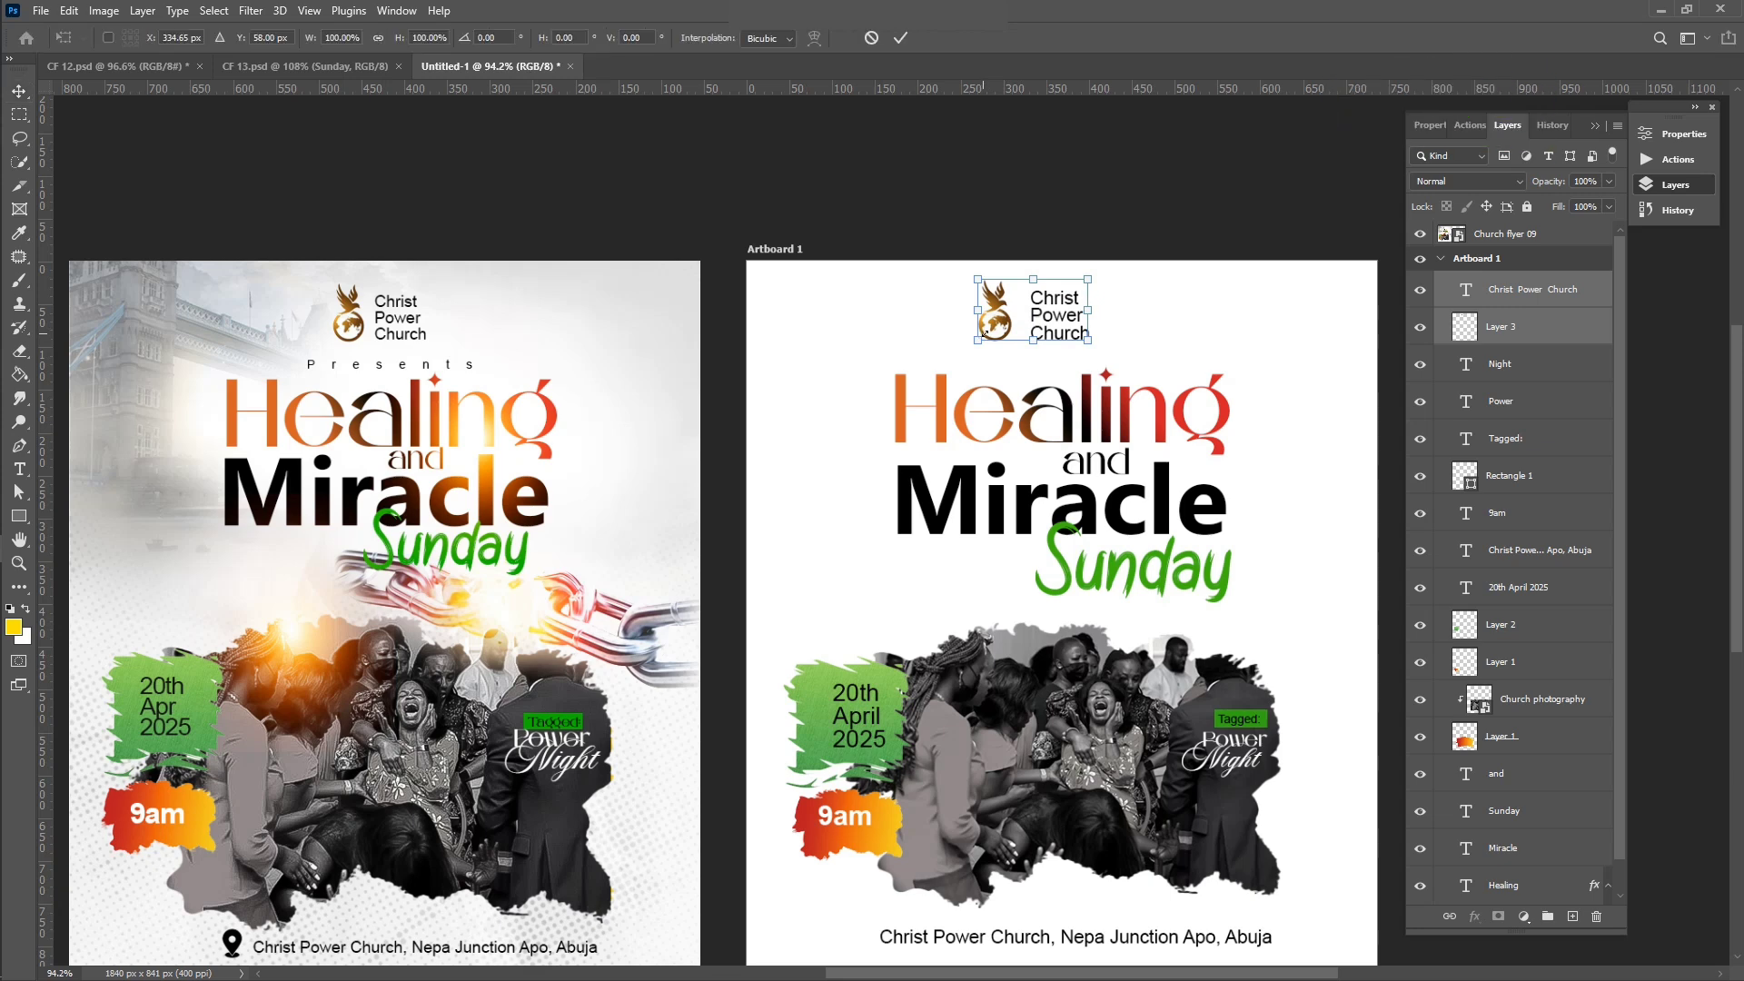
{"action": "key", "text": "ctrl+t"}
{"action": "left_click_drag", "start_coordinate": [978, 340], "coordinate": [989, 335]}
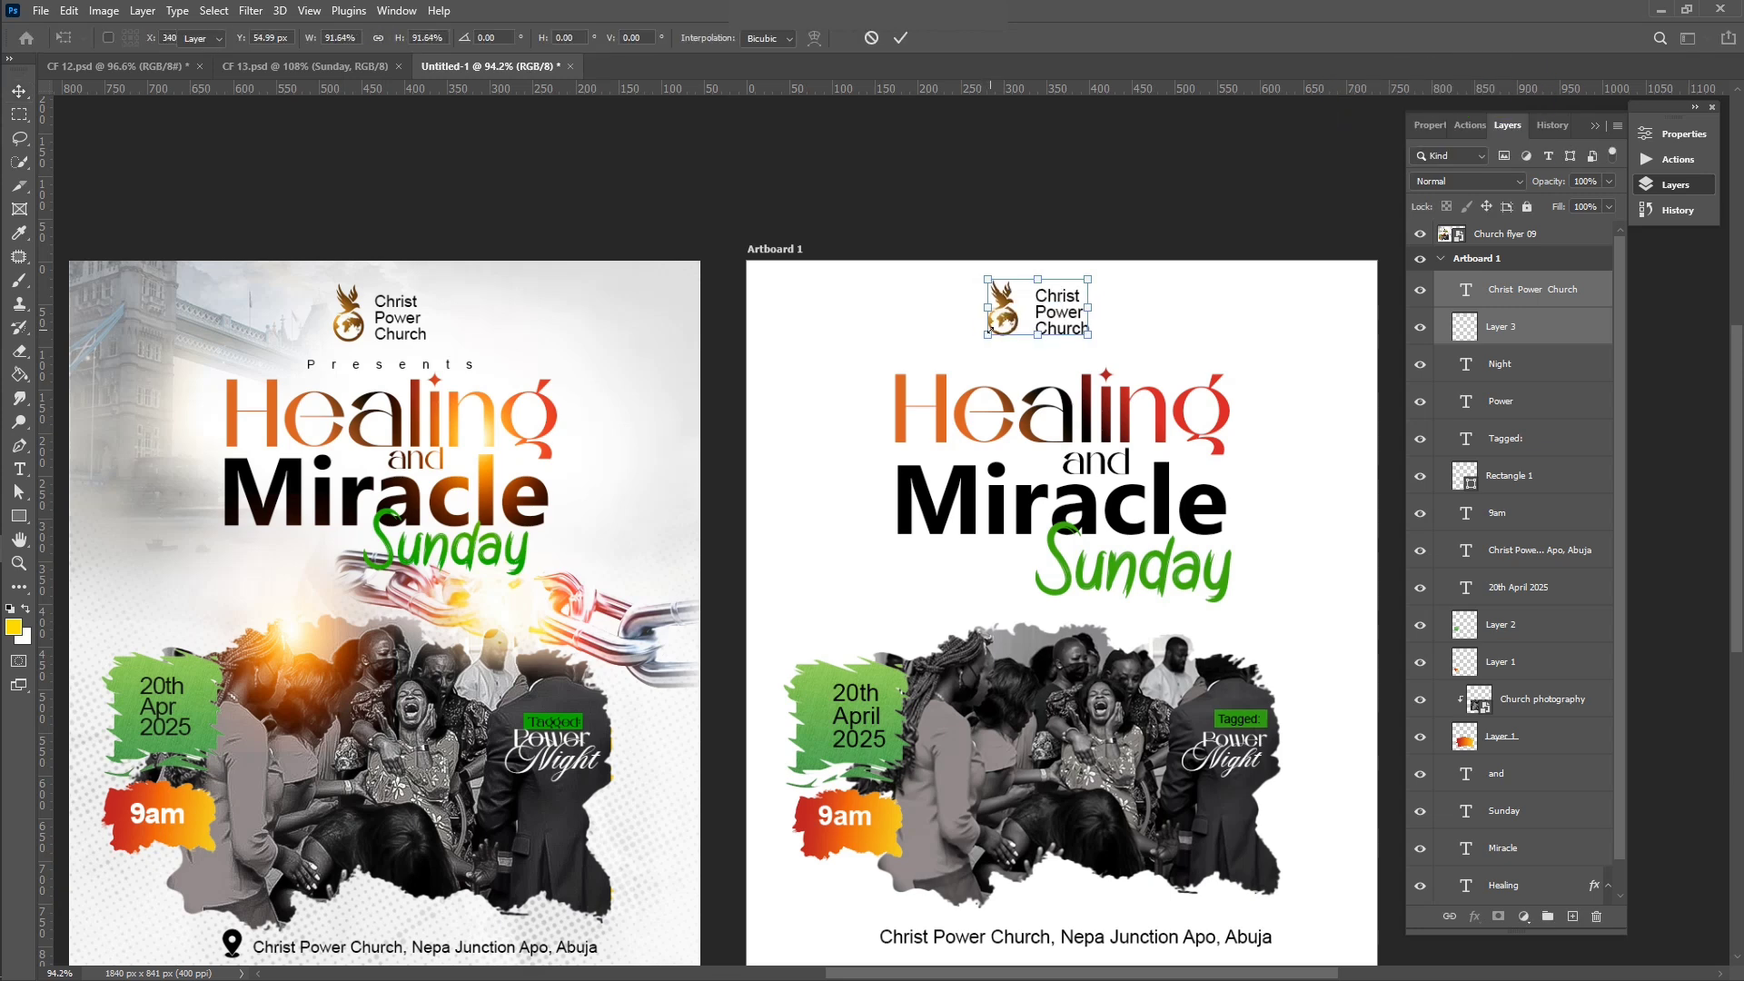
{"action": "key", "text": "Return"}
Step: Duplicate the church name to just above the "Healing" title and change the copy's text to "Presents"
{"action": "left_click", "coordinate": [1058, 313]}
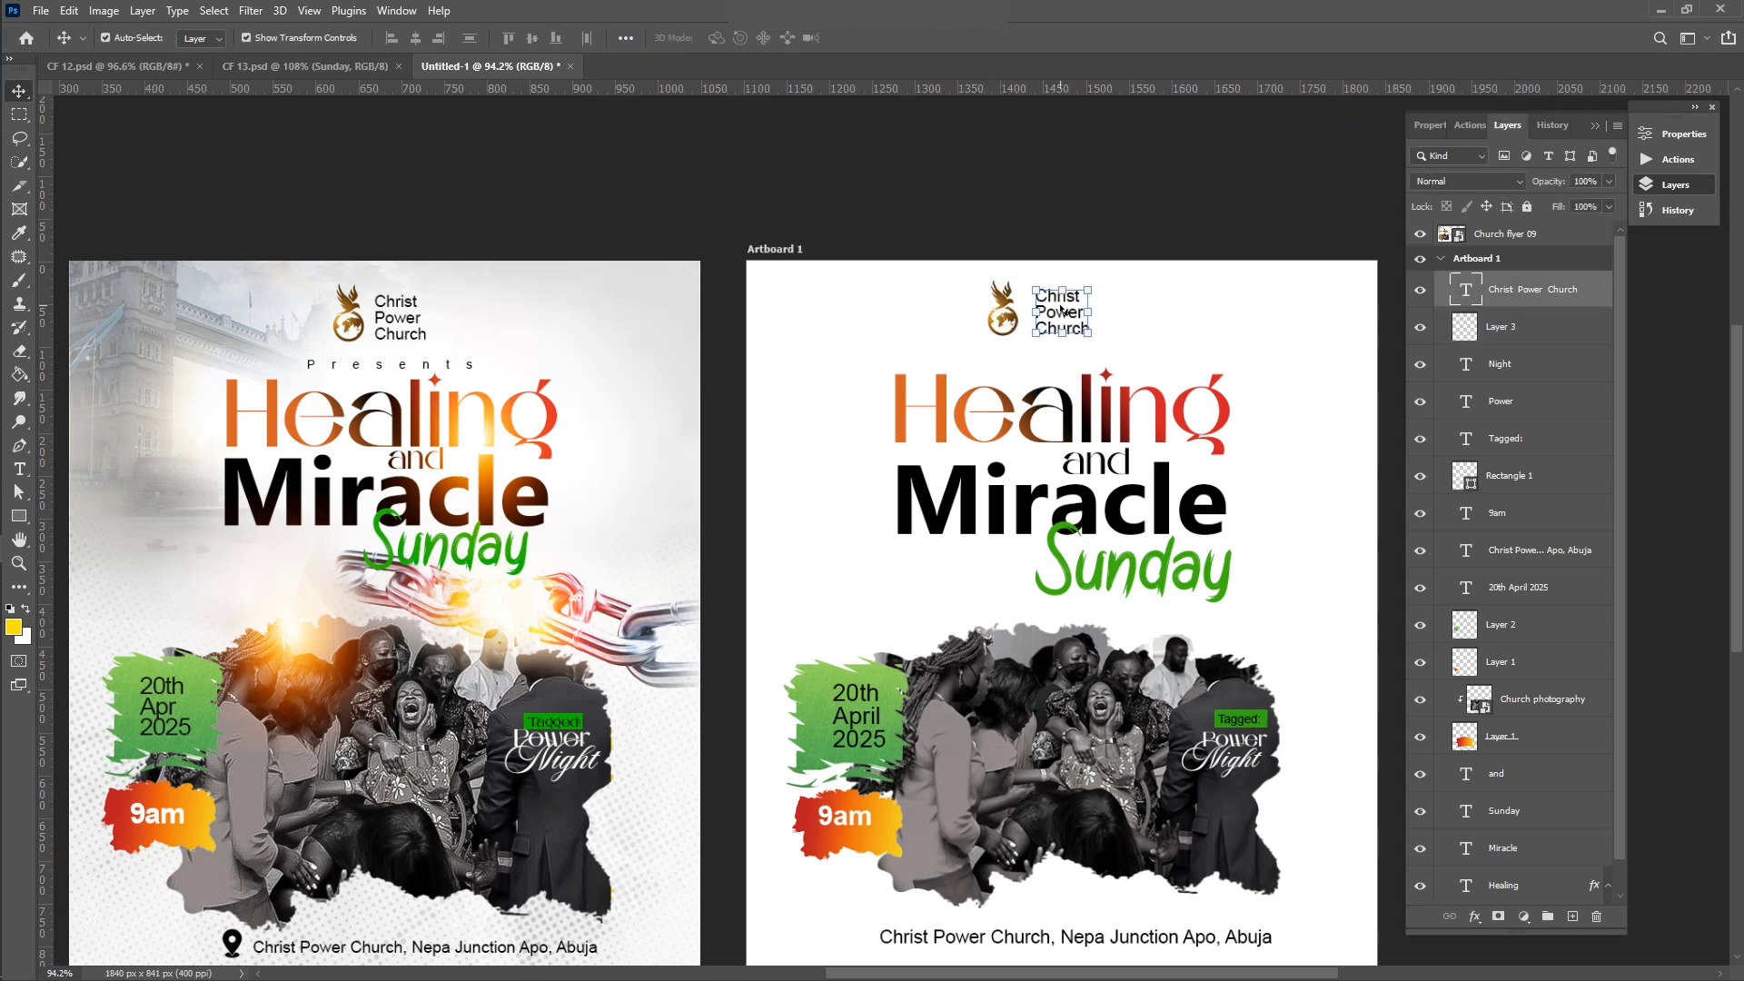
{"action": "left_click_drag", "start_coordinate": [1059, 314], "coordinate": [1013, 372], "text": "alt"}
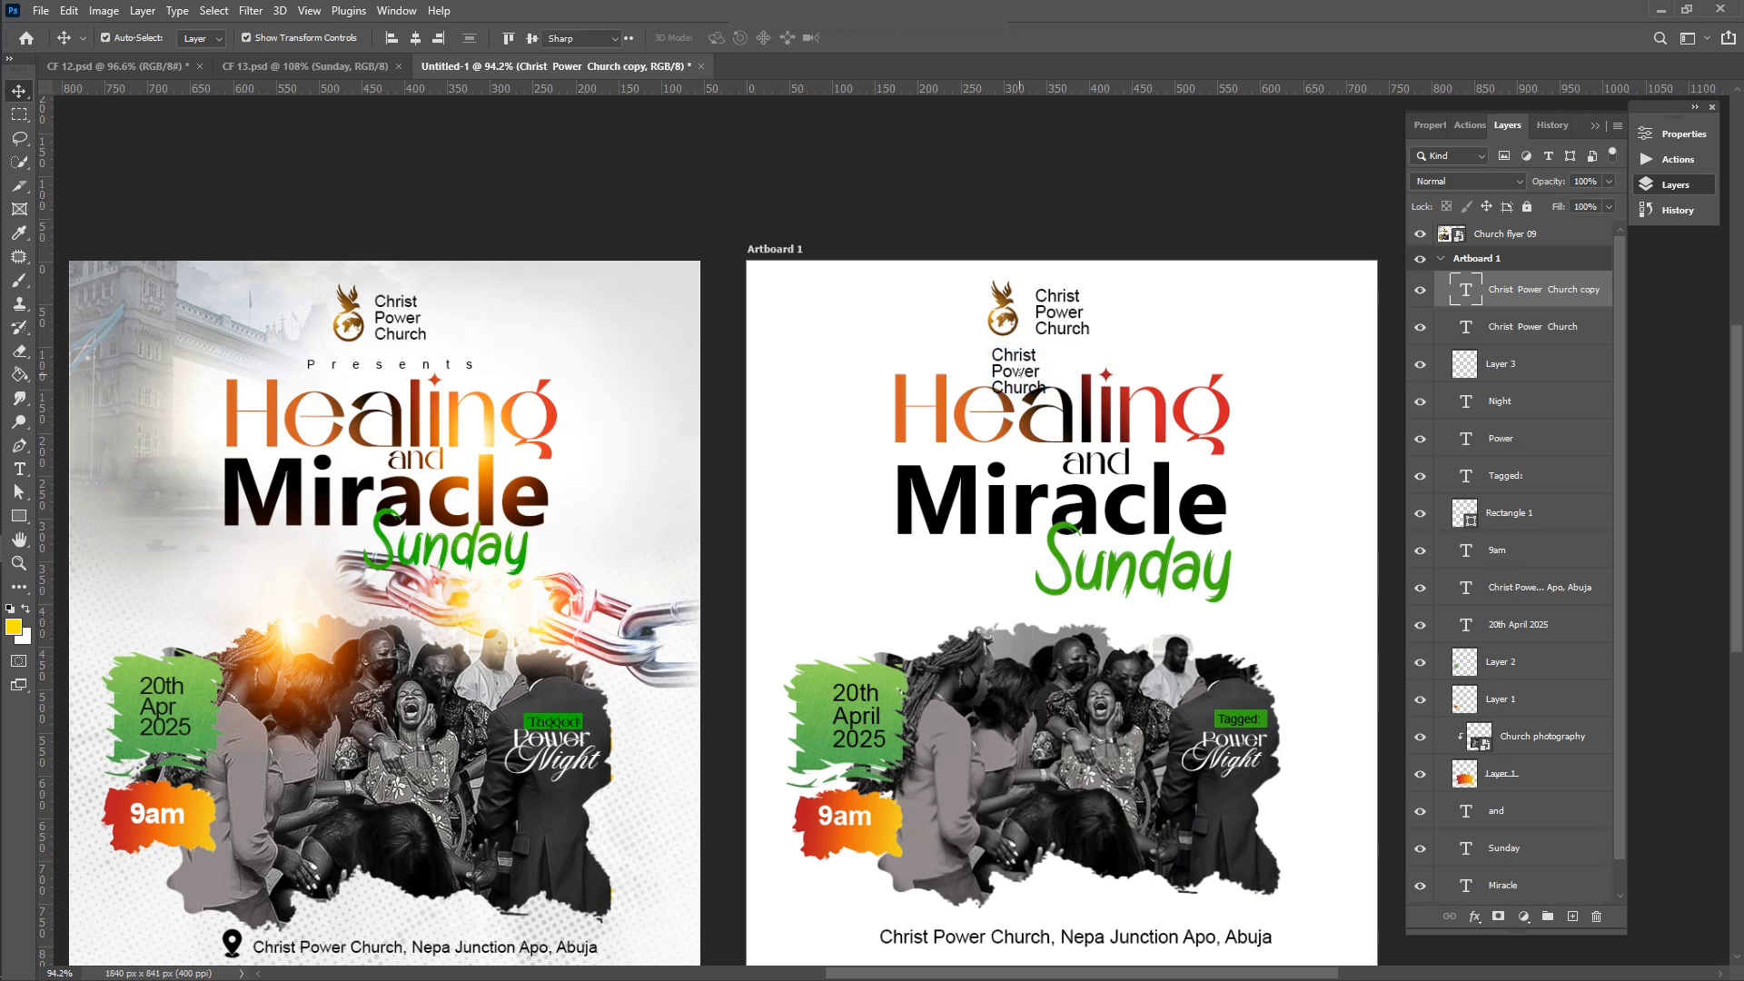
{"action": "double_click", "coordinate": [1015, 372]}
{"action": "type", "text": "Presents"}
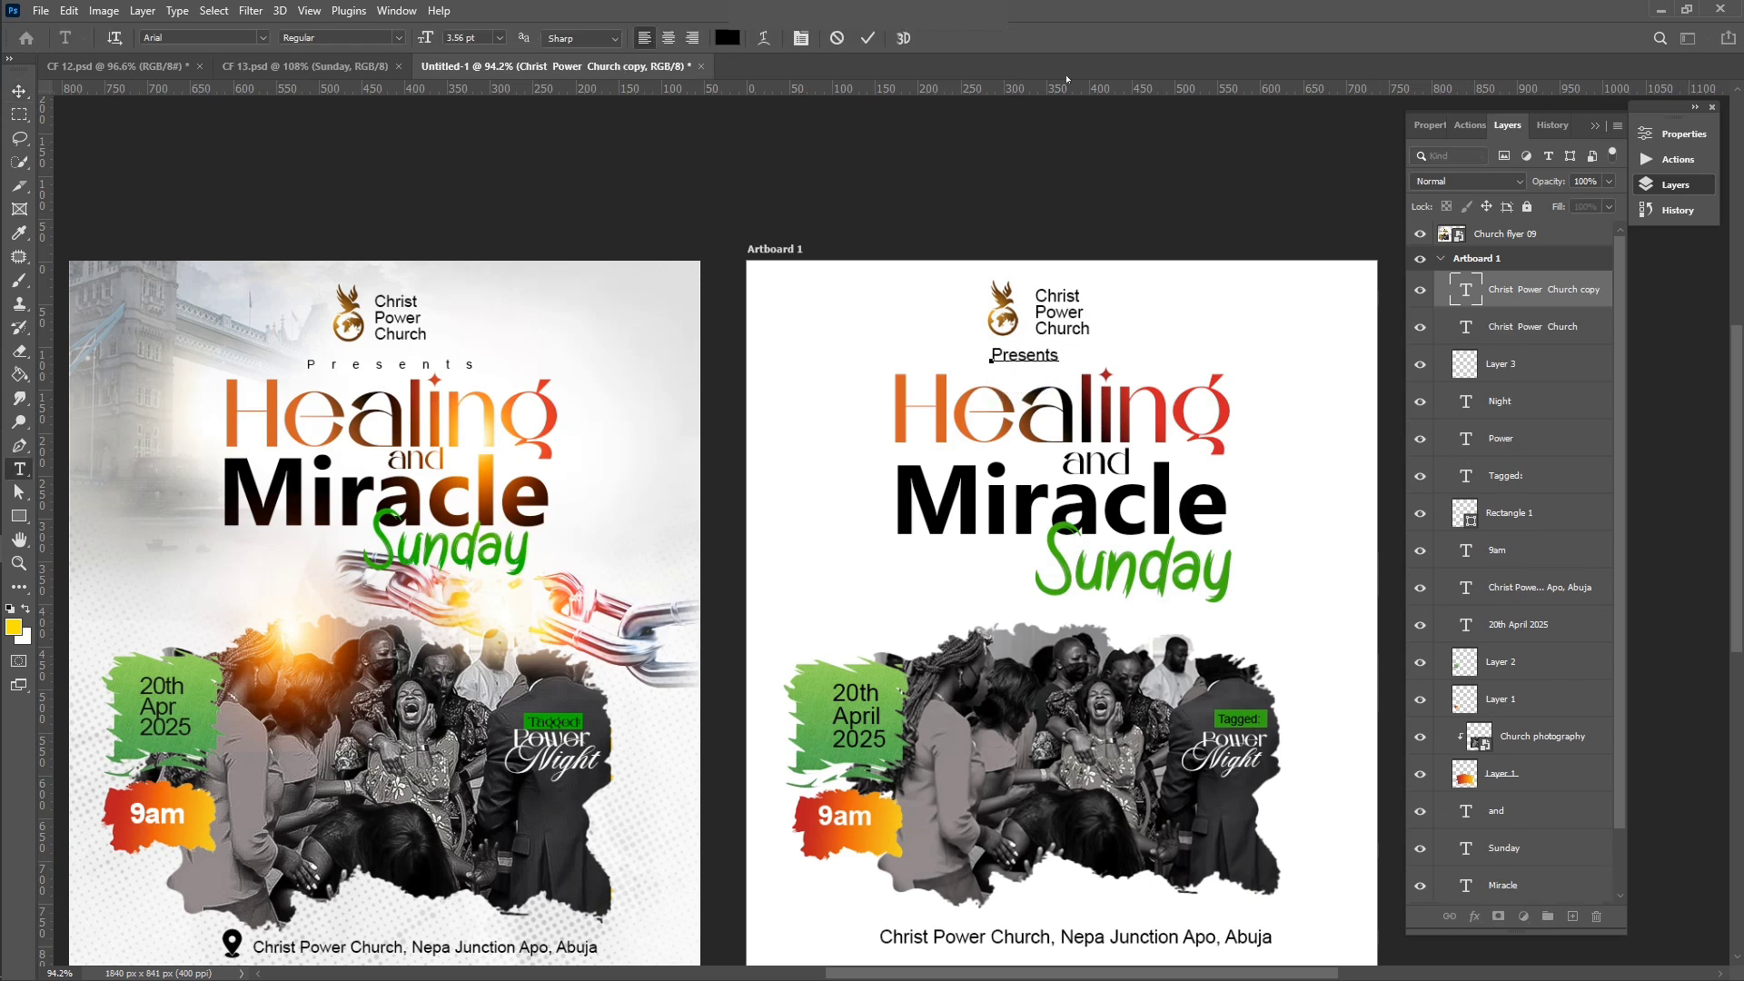
{"action": "left_click", "coordinate": [1236, 231]}
{"action": "key", "text": "v"}
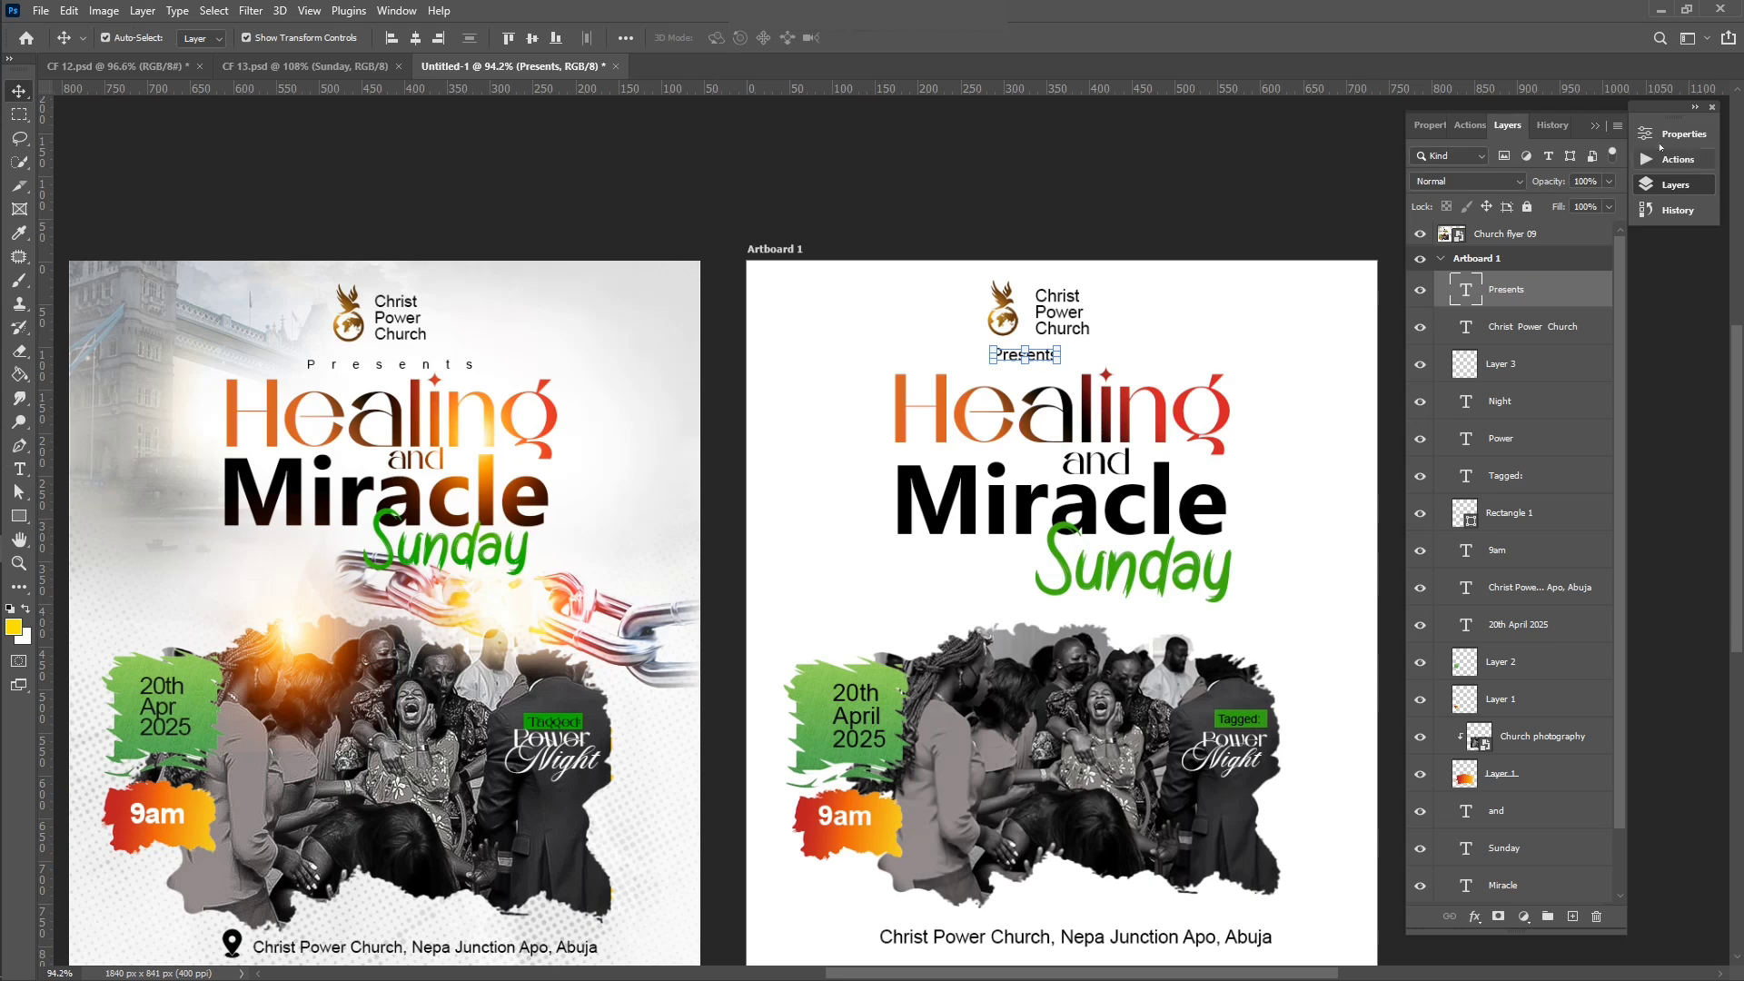
Step: Set the tracking of the "Presents" text to 900 and shift it 3 px to the right
{"action": "left_click", "coordinate": [1677, 134]}
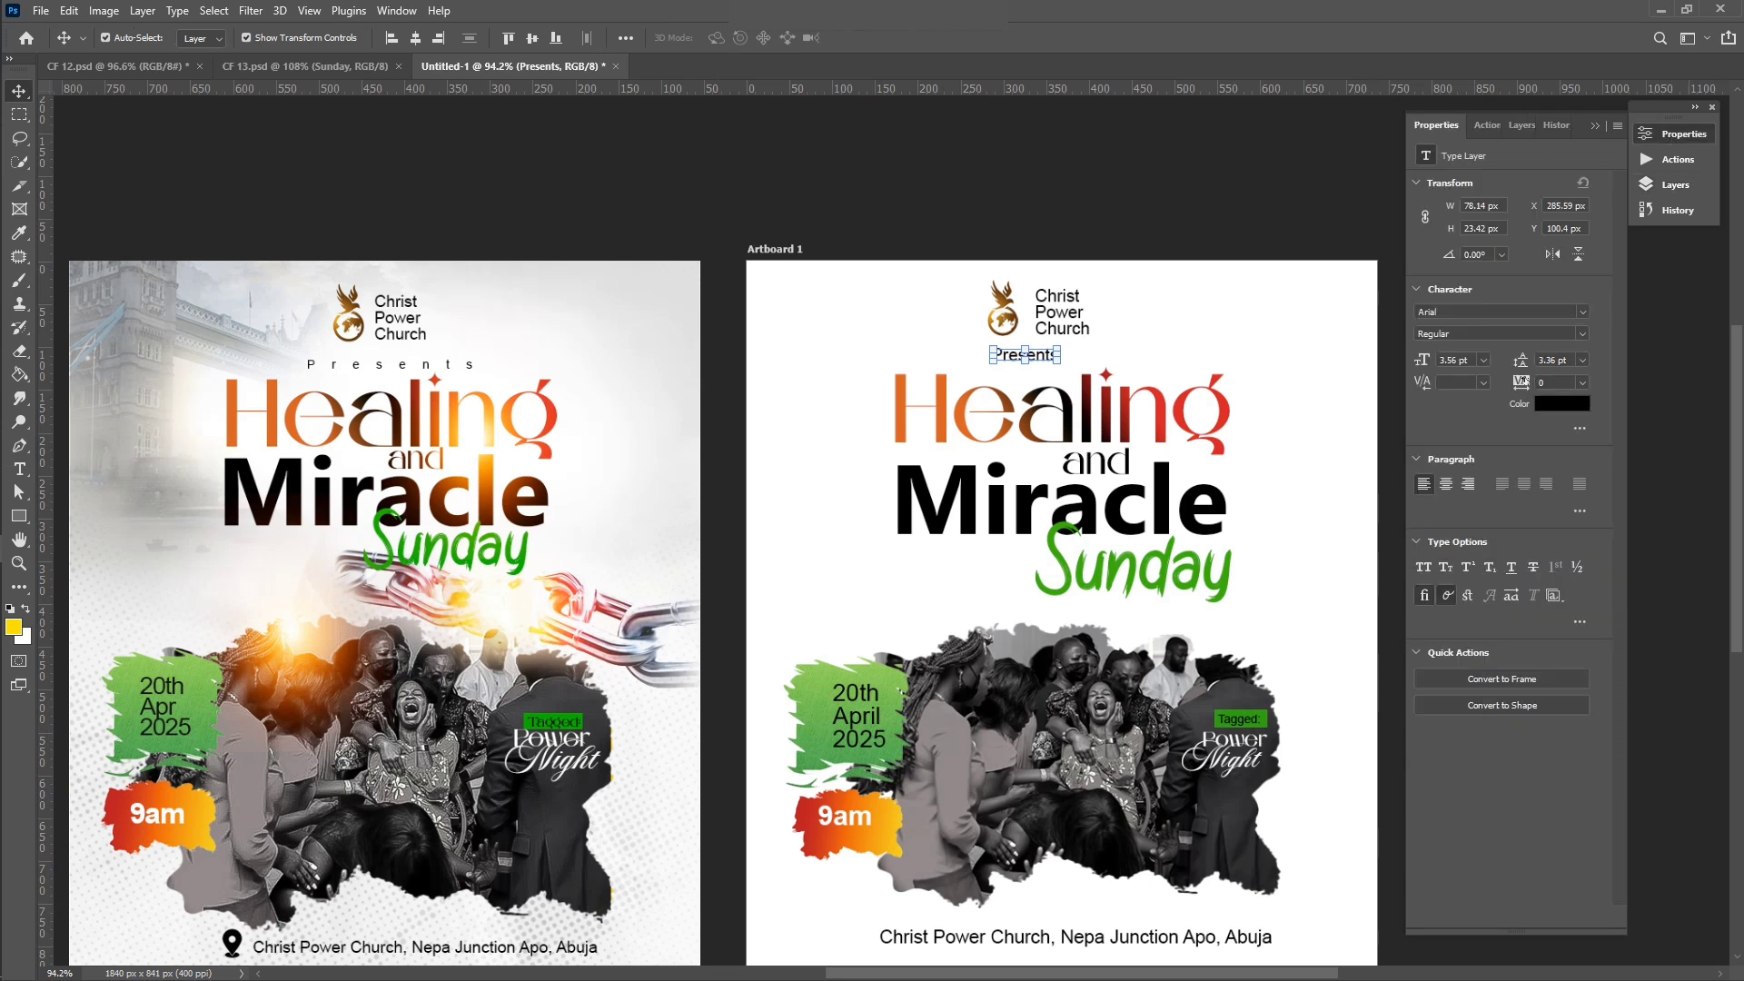
{"action": "left_click_drag", "start_coordinate": [1542, 383], "coordinate": [1566, 381]}
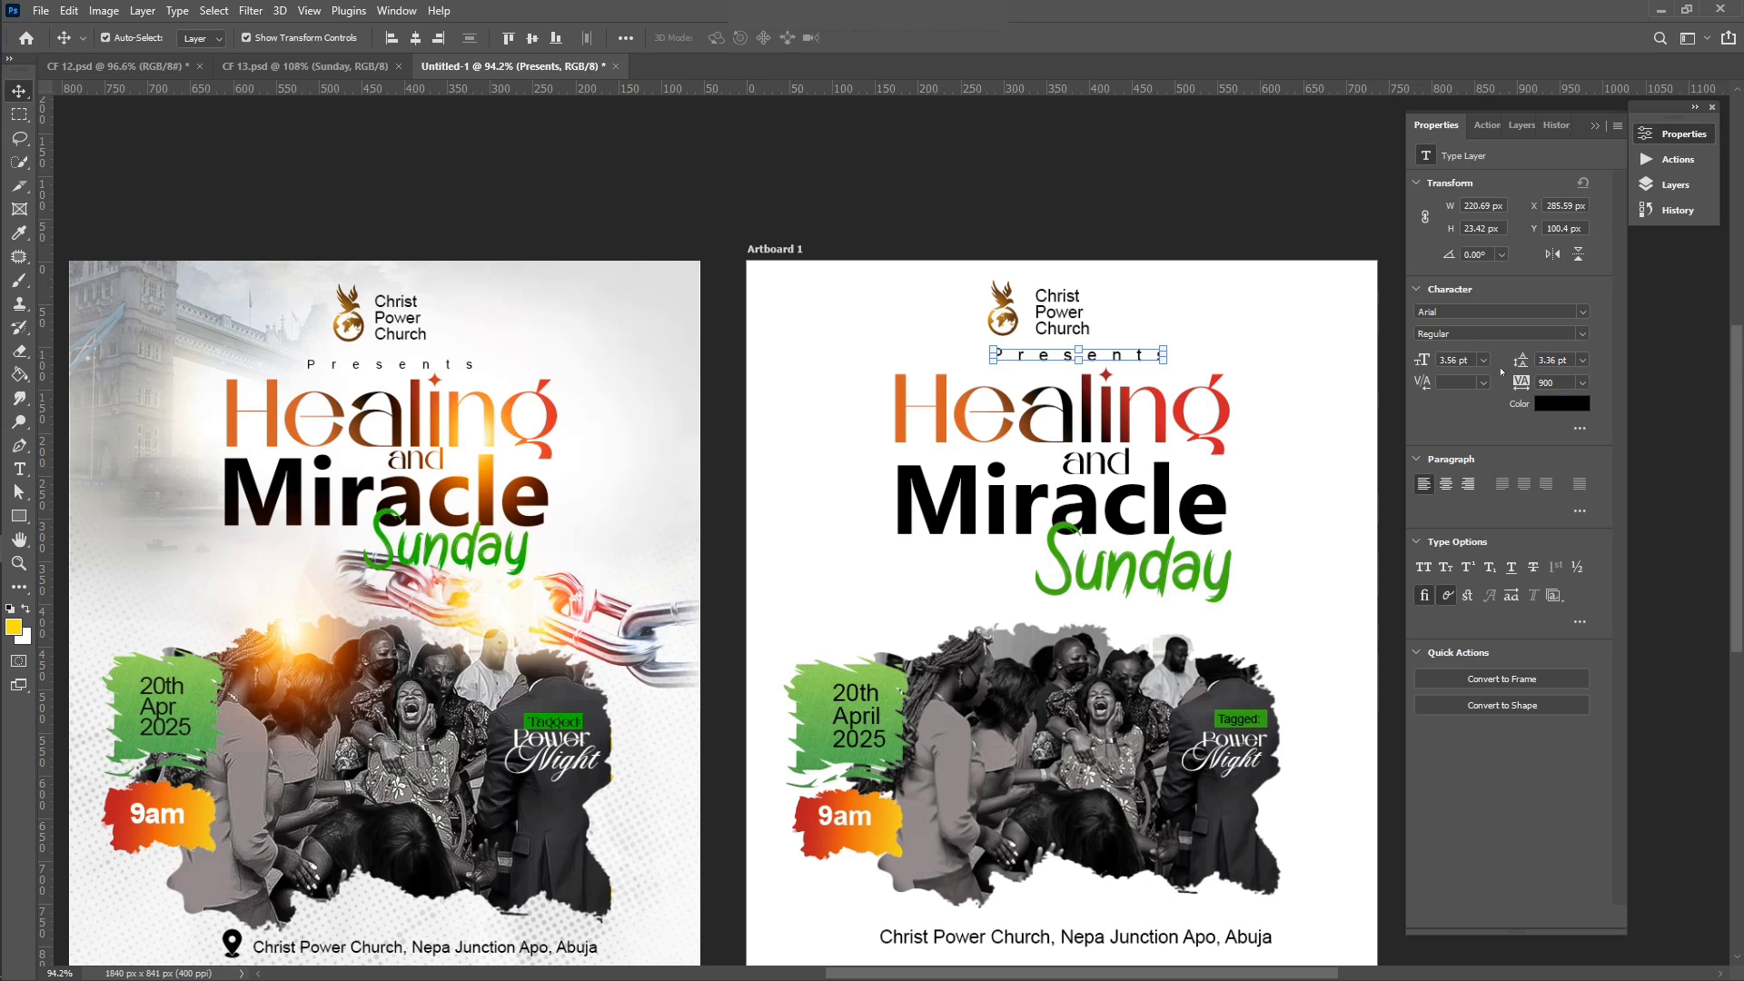
{"action": "left_click", "coordinate": [1147, 364]}
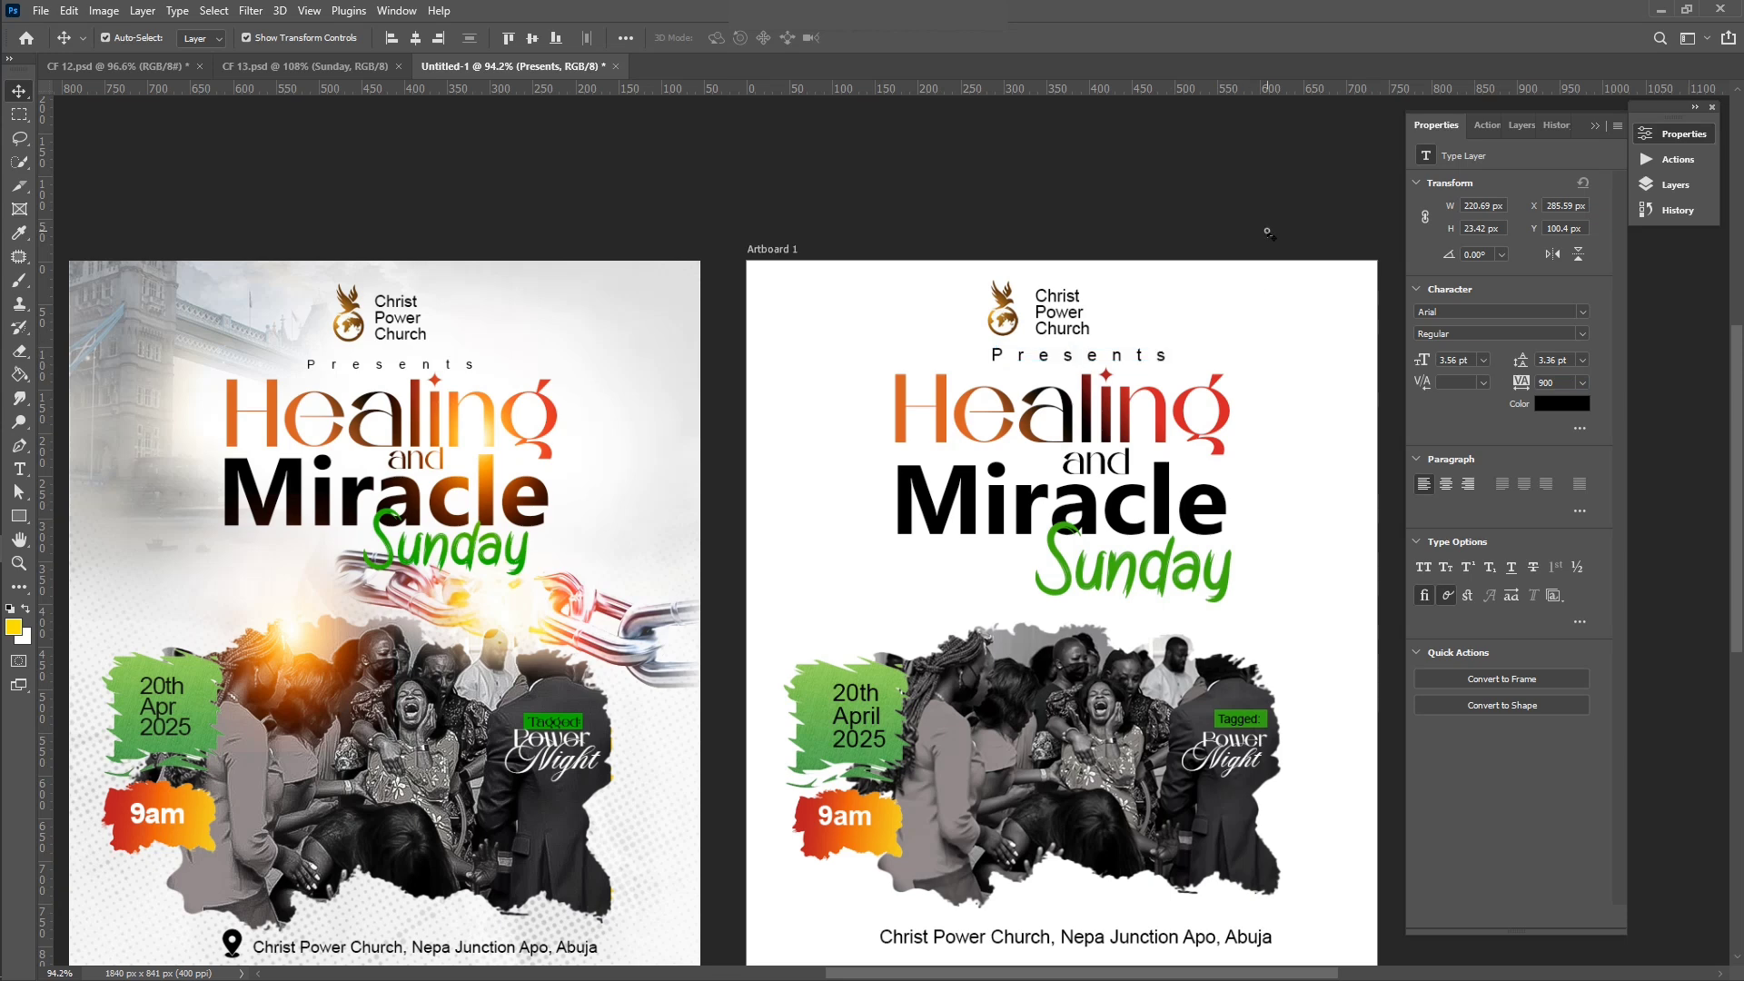
{"action": "left_click", "coordinate": [1135, 360]}
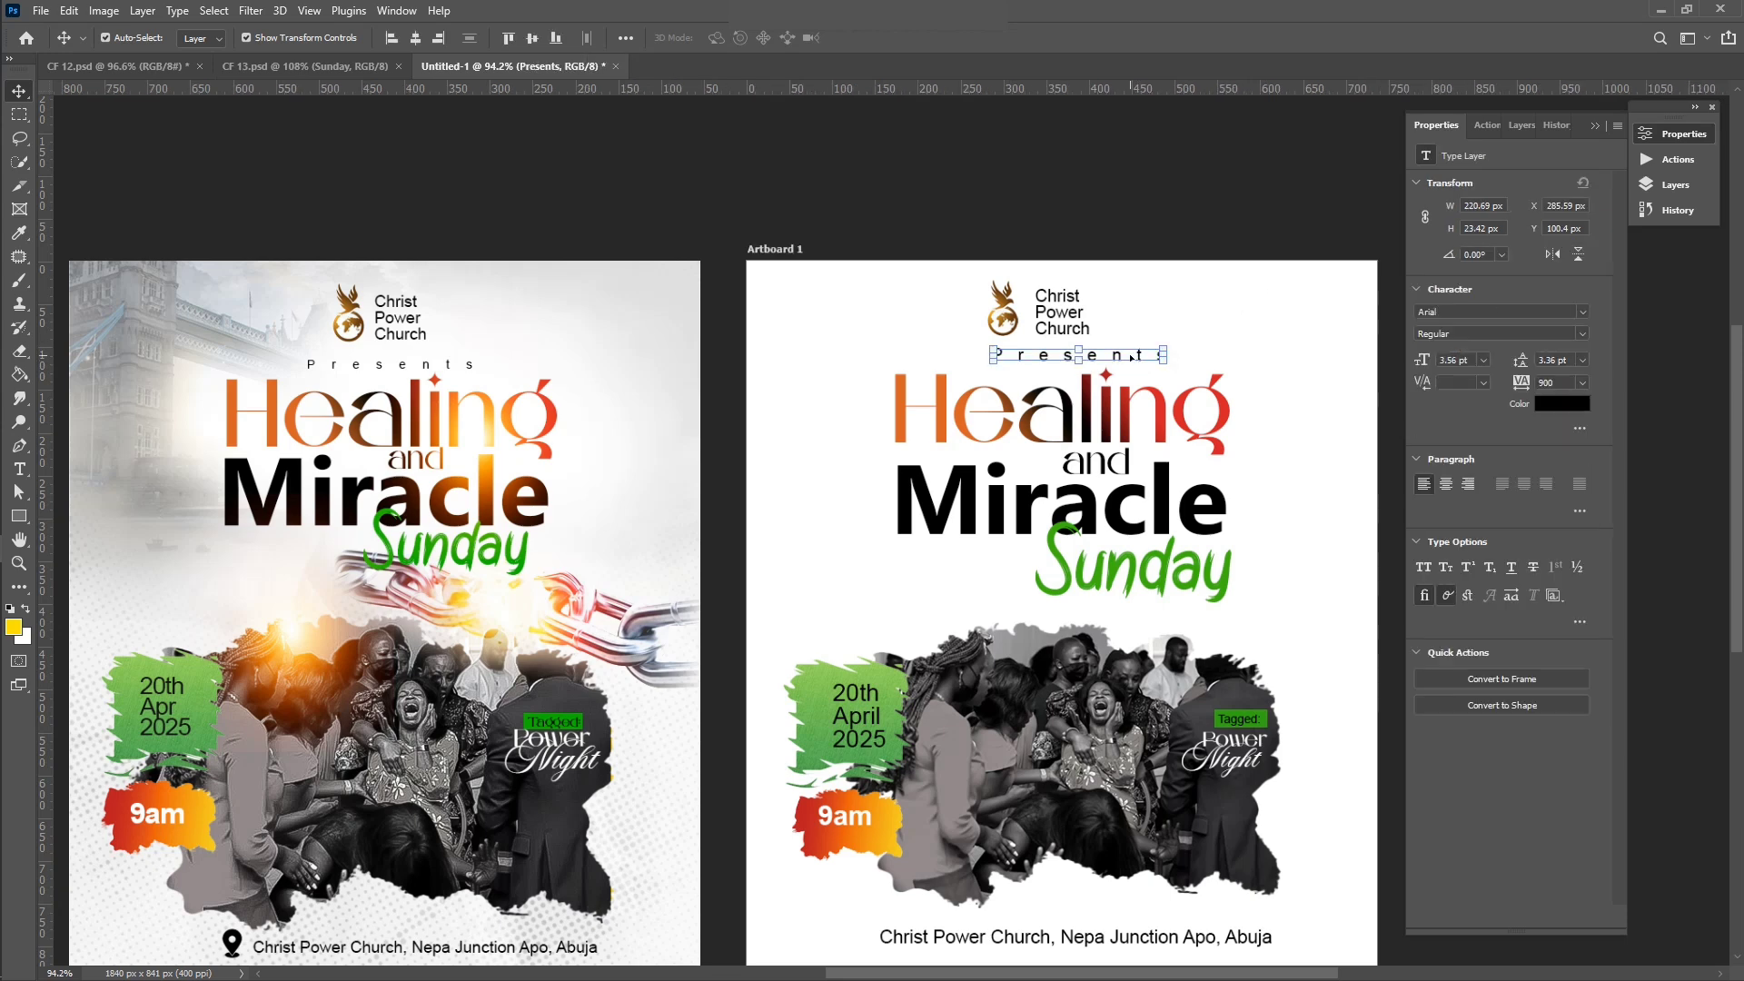
{"action": "scroll", "coordinate": [1133, 358], "scroll_direction": "down", "scroll_amount": 2}
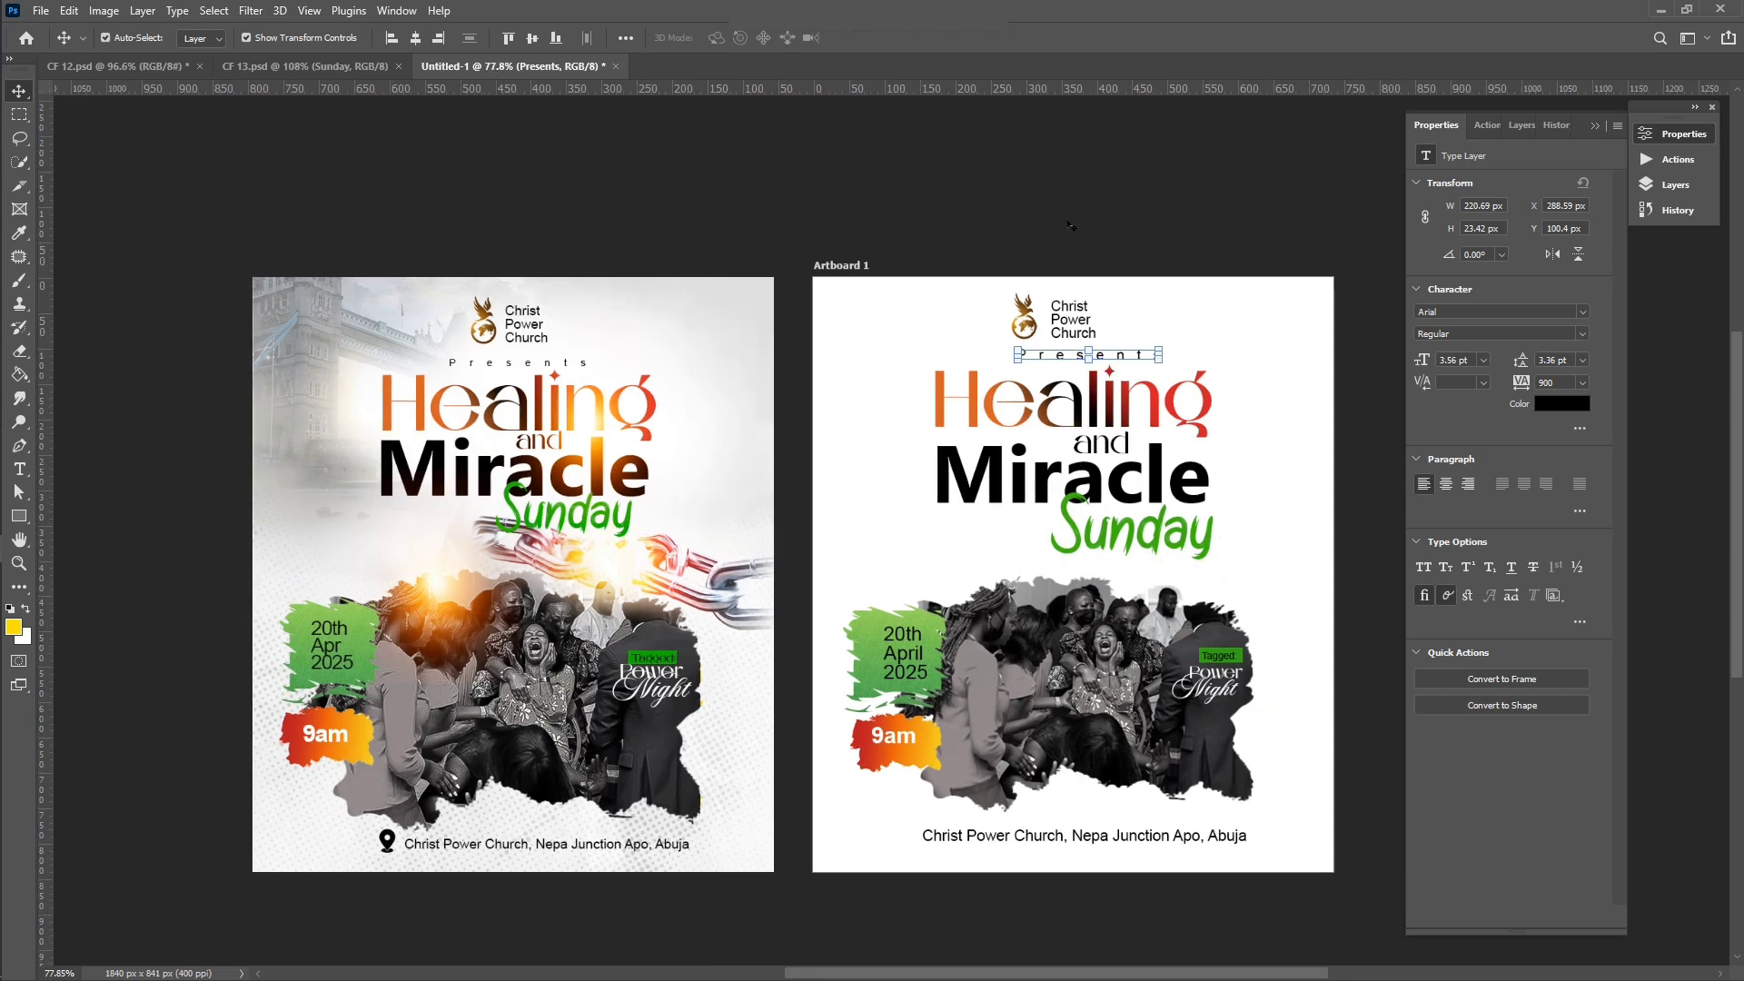
{"action": "left_click", "coordinate": [968, 919]}
Step: Place the location icon image from the Flyer 09 folder onto Artboard 1 and scale it down to about 519 px wide
{"action": "scroll", "coordinate": [967, 919], "scroll_direction": "down", "scroll_amount": 1}
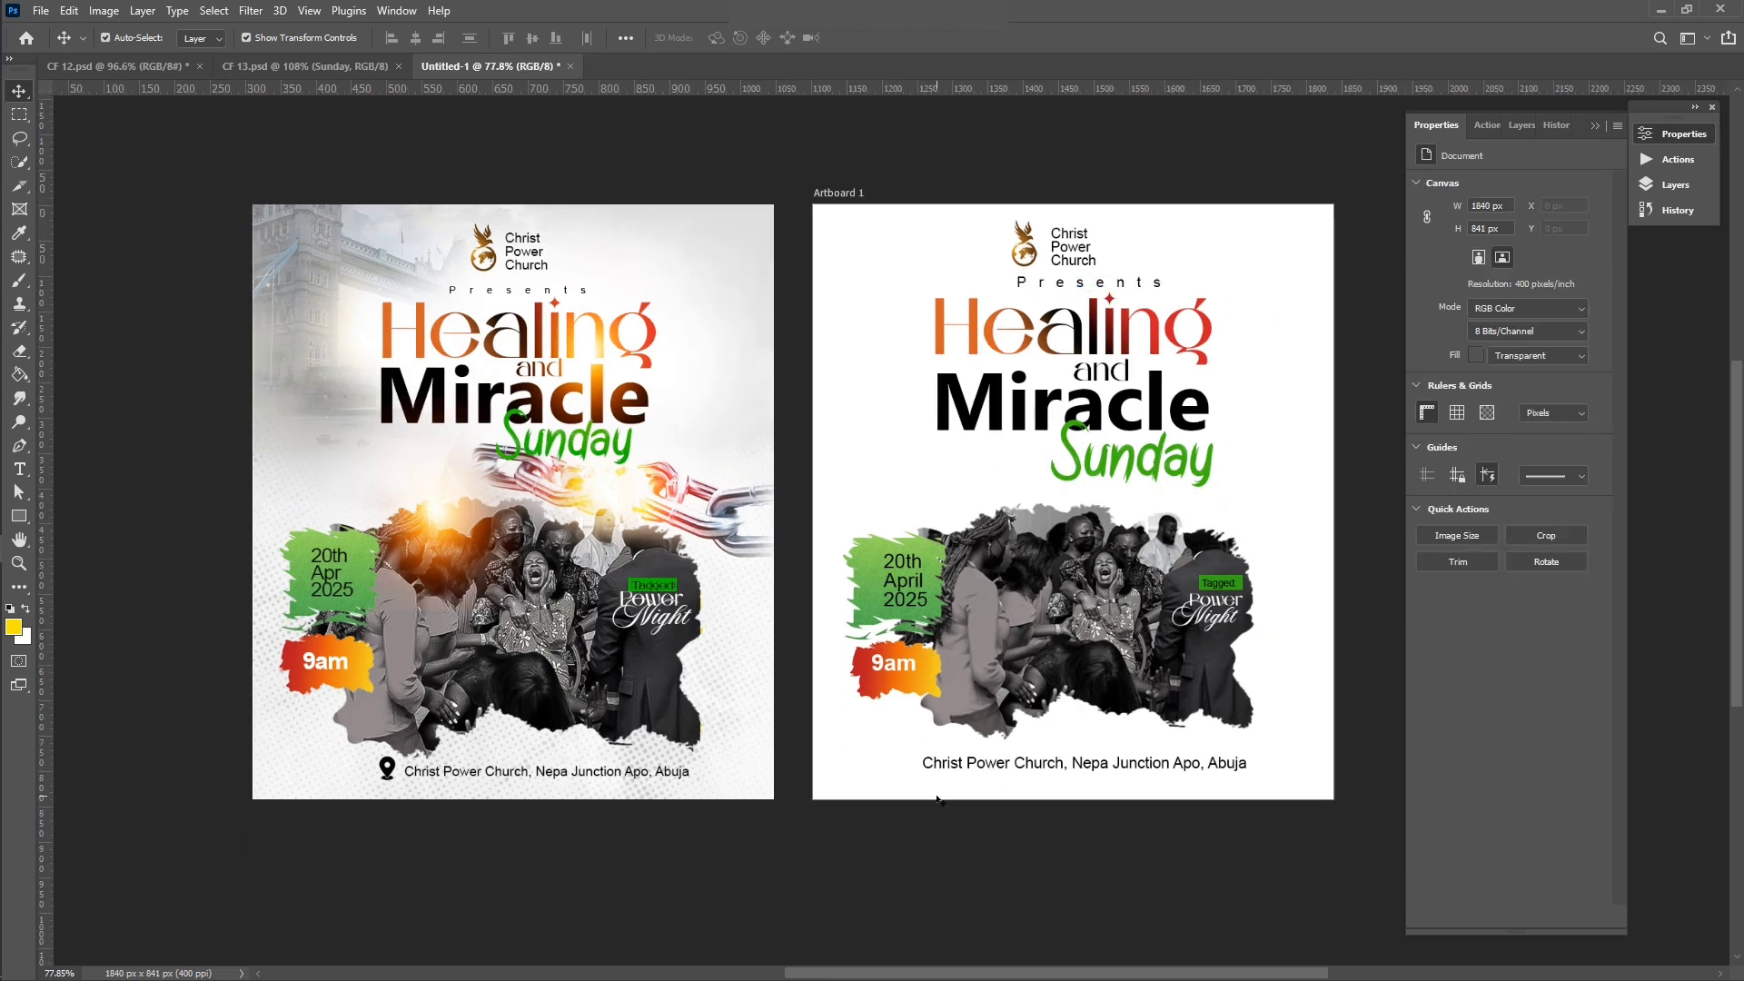
{"action": "scroll", "coordinate": [937, 799], "scroll_direction": "up", "scroll_amount": 2}
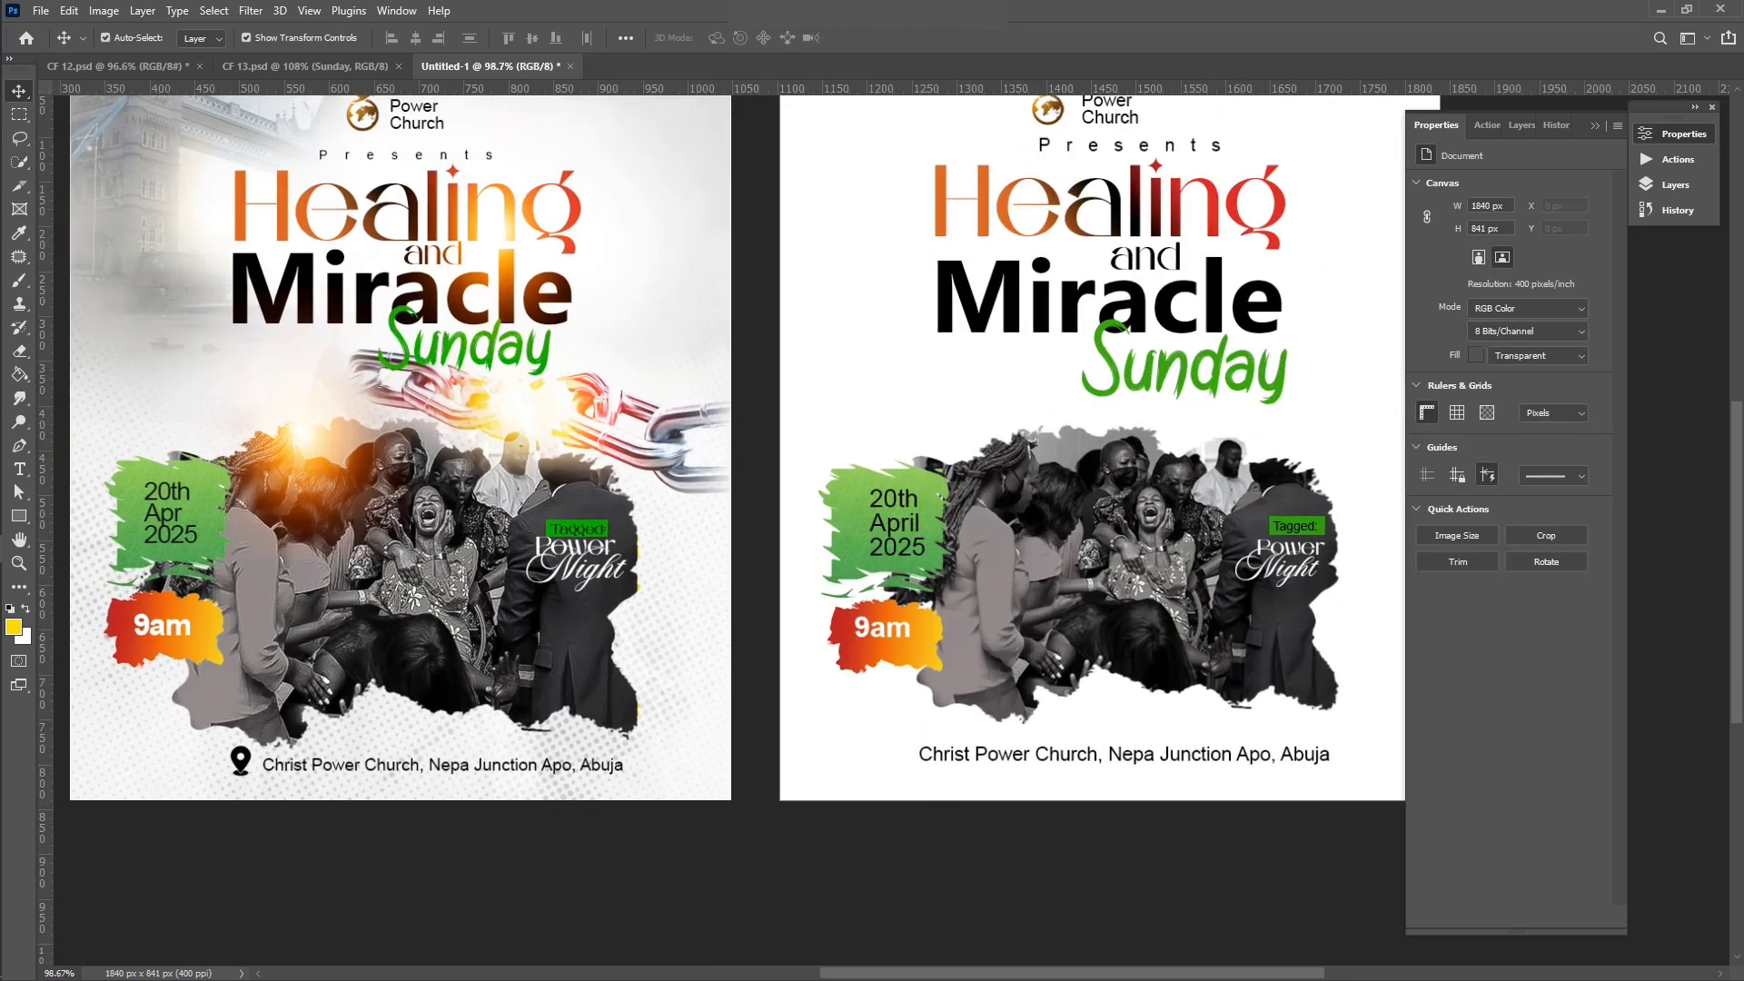
{"action": "left_click", "coordinate": [32, 436]}
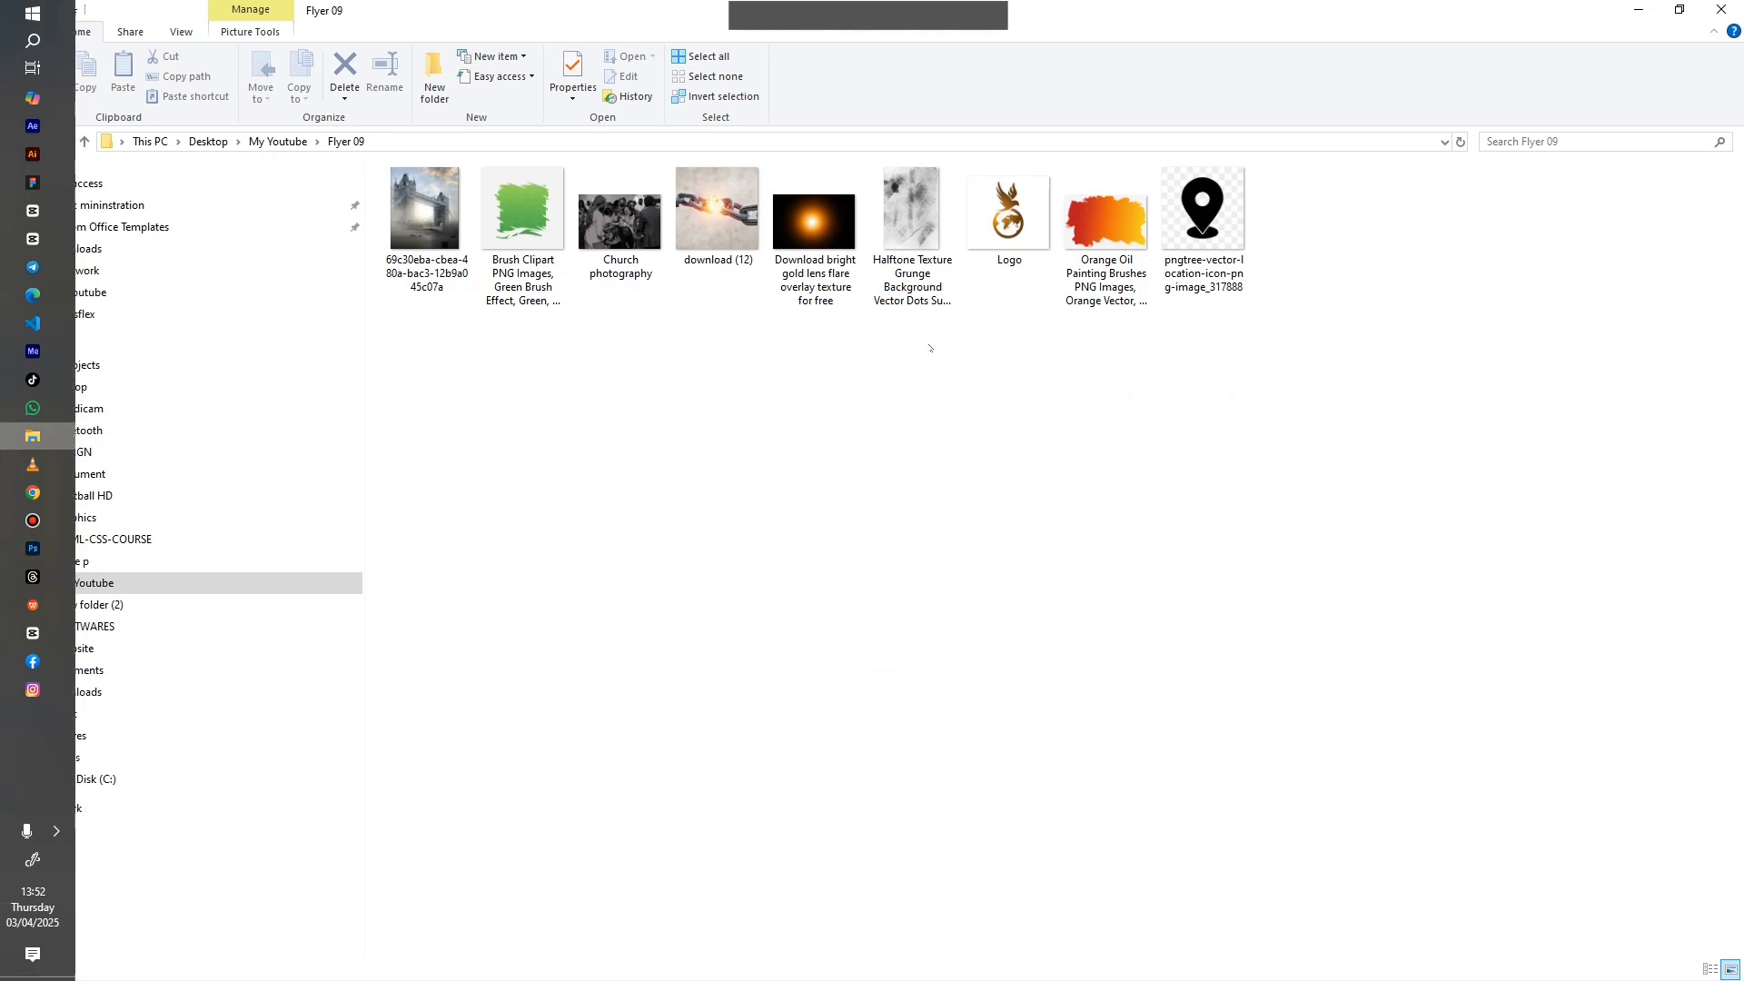
{"action": "left_click", "coordinate": [1185, 231]}
{"action": "left_click_drag", "start_coordinate": [1218, 246], "coordinate": [1025, 461]}
{"action": "scroll", "coordinate": [1021, 495], "scroll_direction": "down", "scroll_amount": 1}
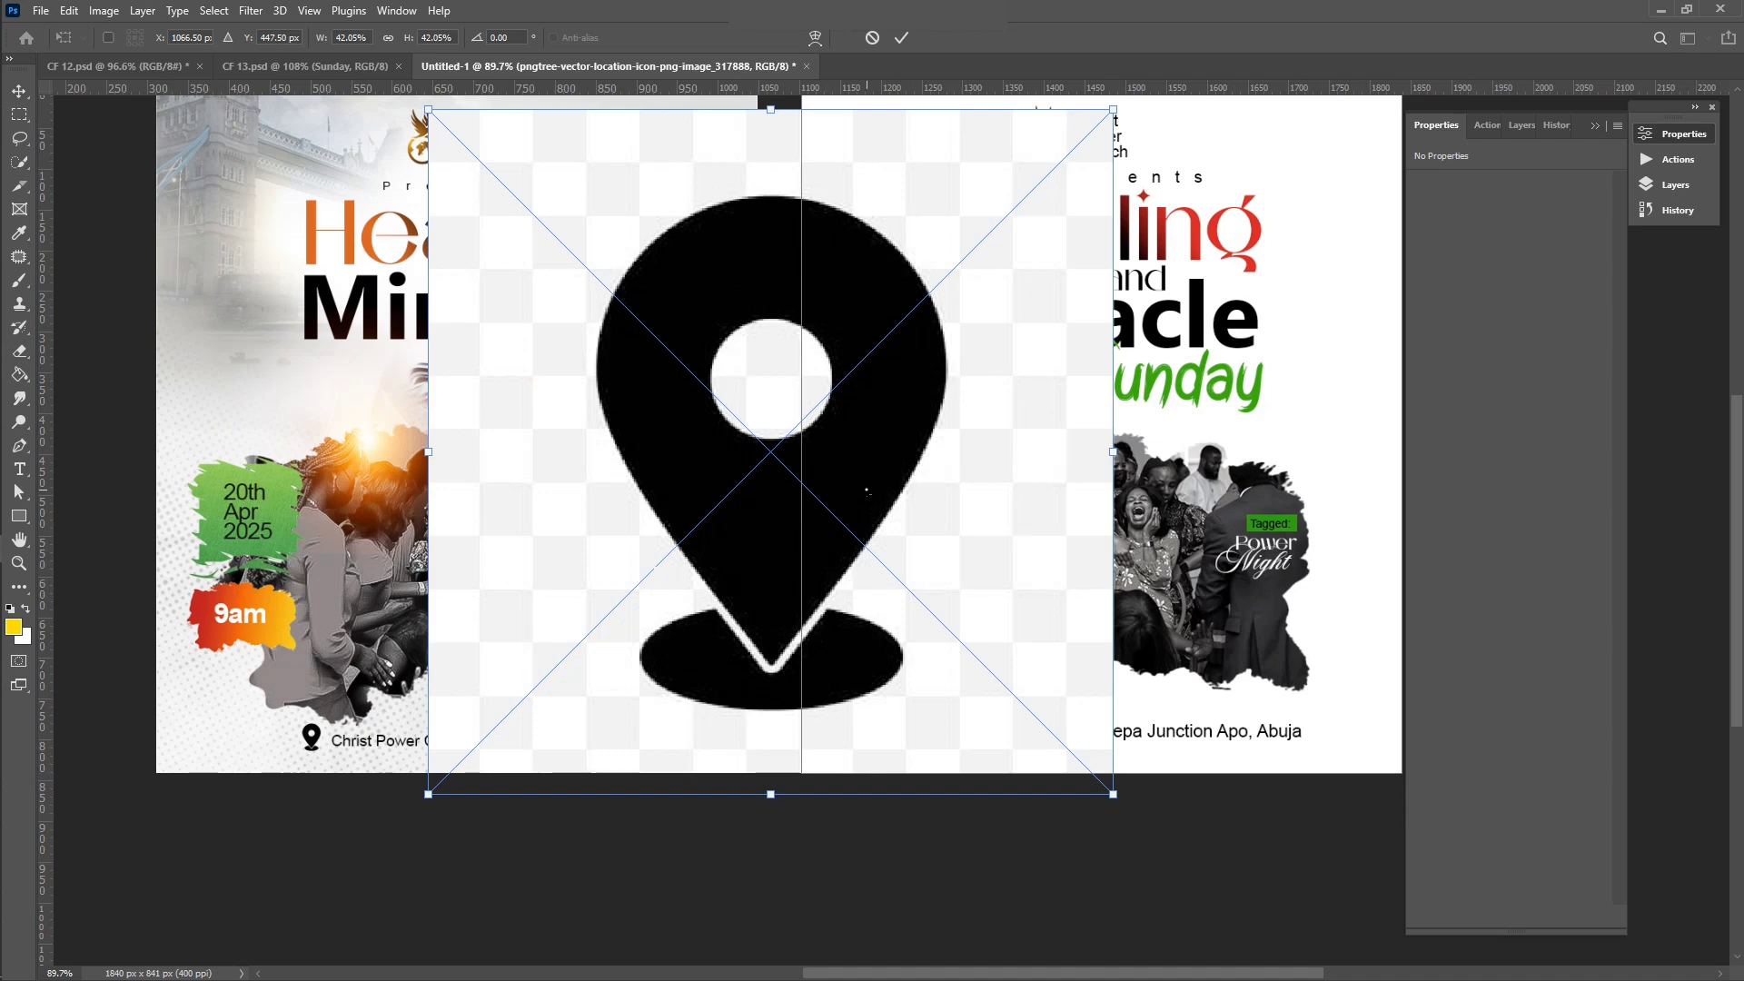
{"action": "left_click_drag", "start_coordinate": [866, 491], "coordinate": [1141, 505]}
{"action": "scroll", "coordinate": [1144, 507], "scroll_direction": "down", "scroll_amount": 4}
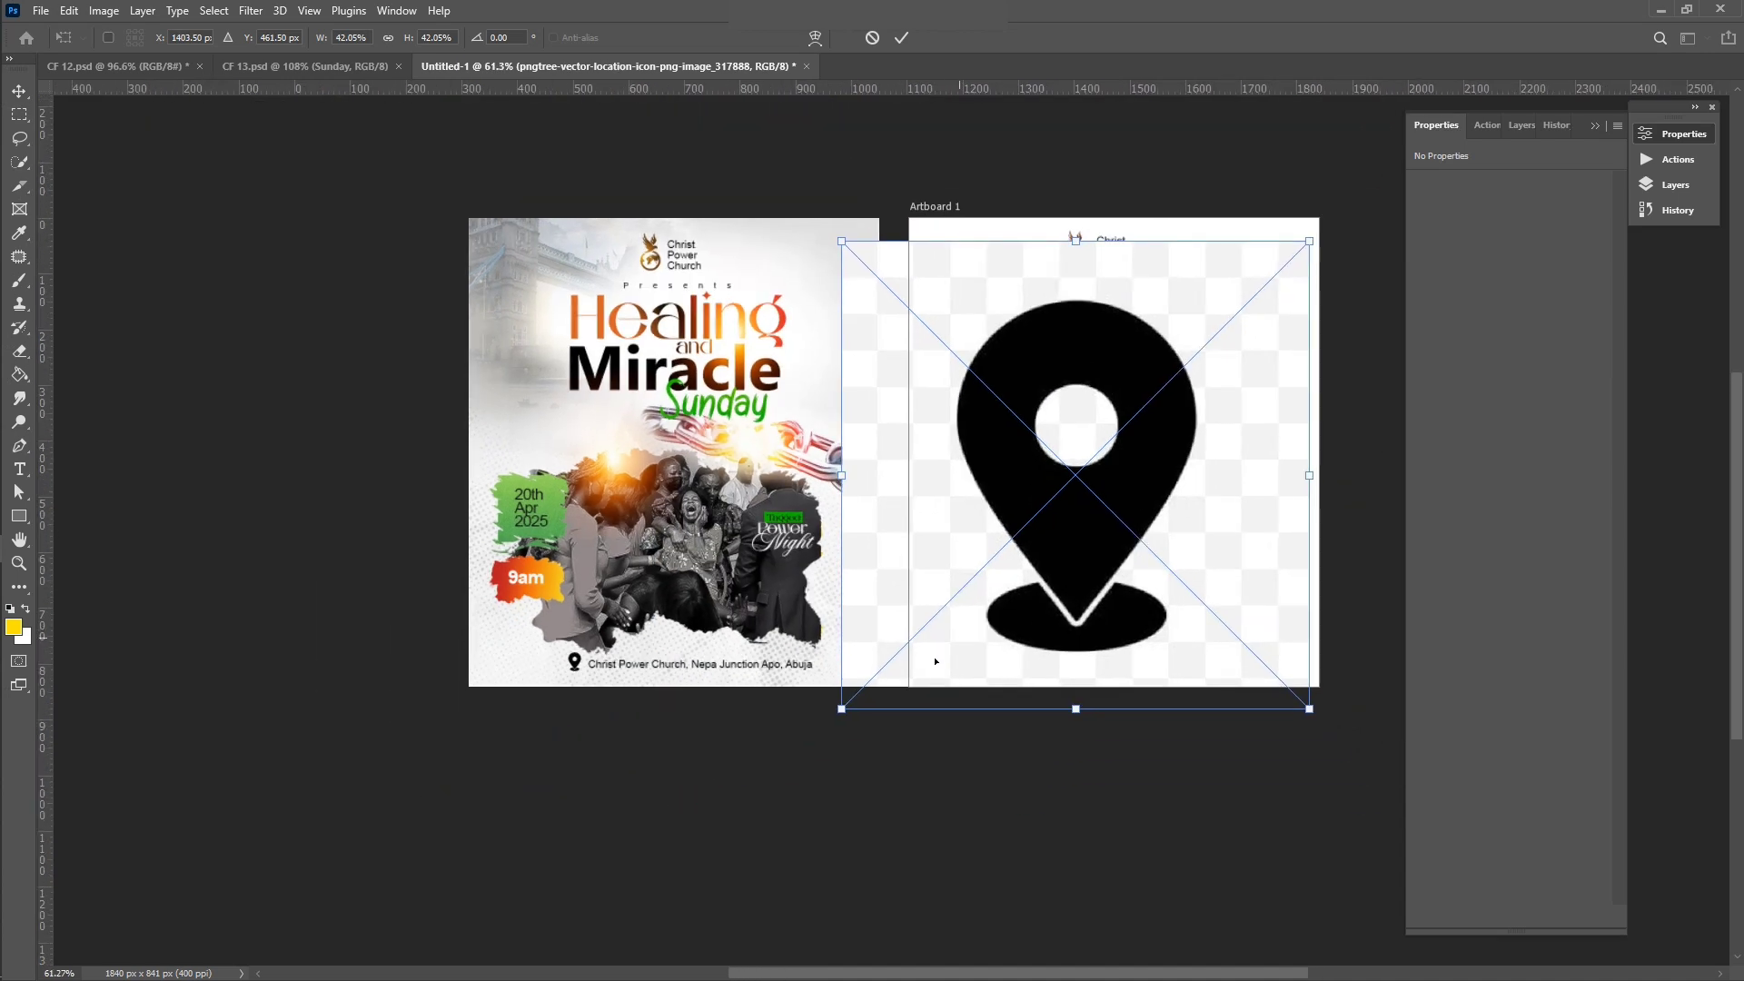
{"action": "left_click_drag", "start_coordinate": [875, 682], "coordinate": [944, 622]}
{"action": "key", "text": "Return"}
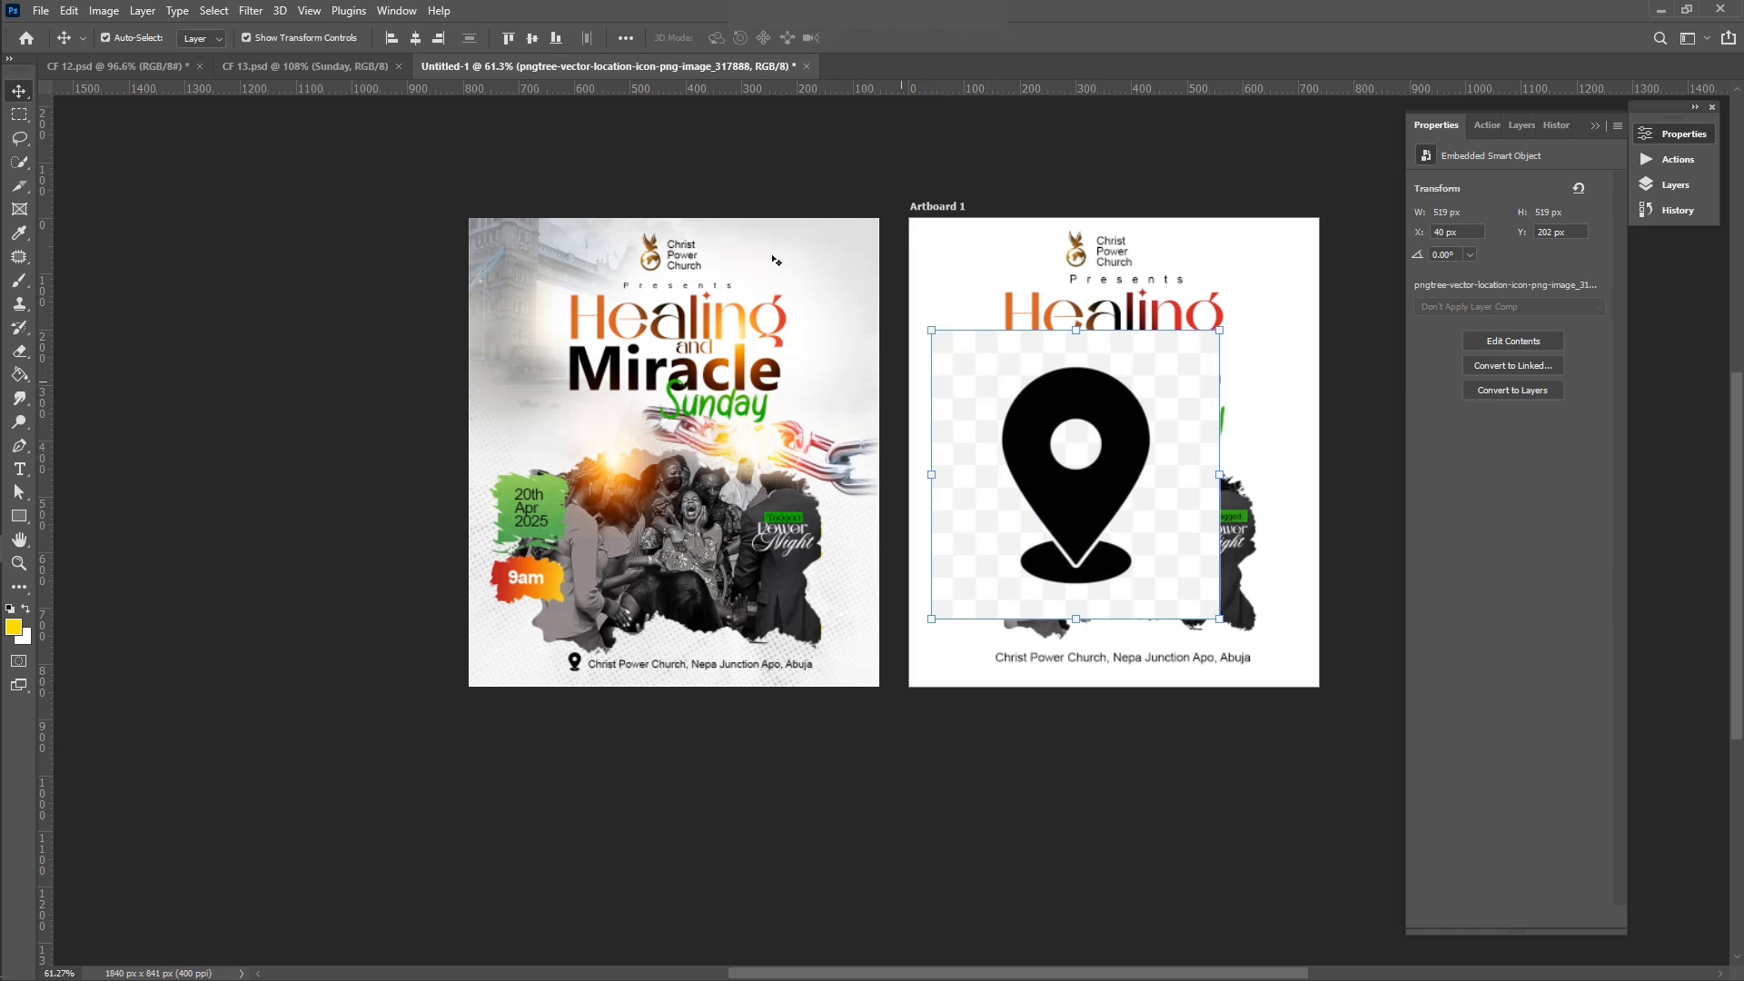
Step: Select the black location pin automatically with Select Subject
{"action": "left_click", "coordinate": [215, 10]}
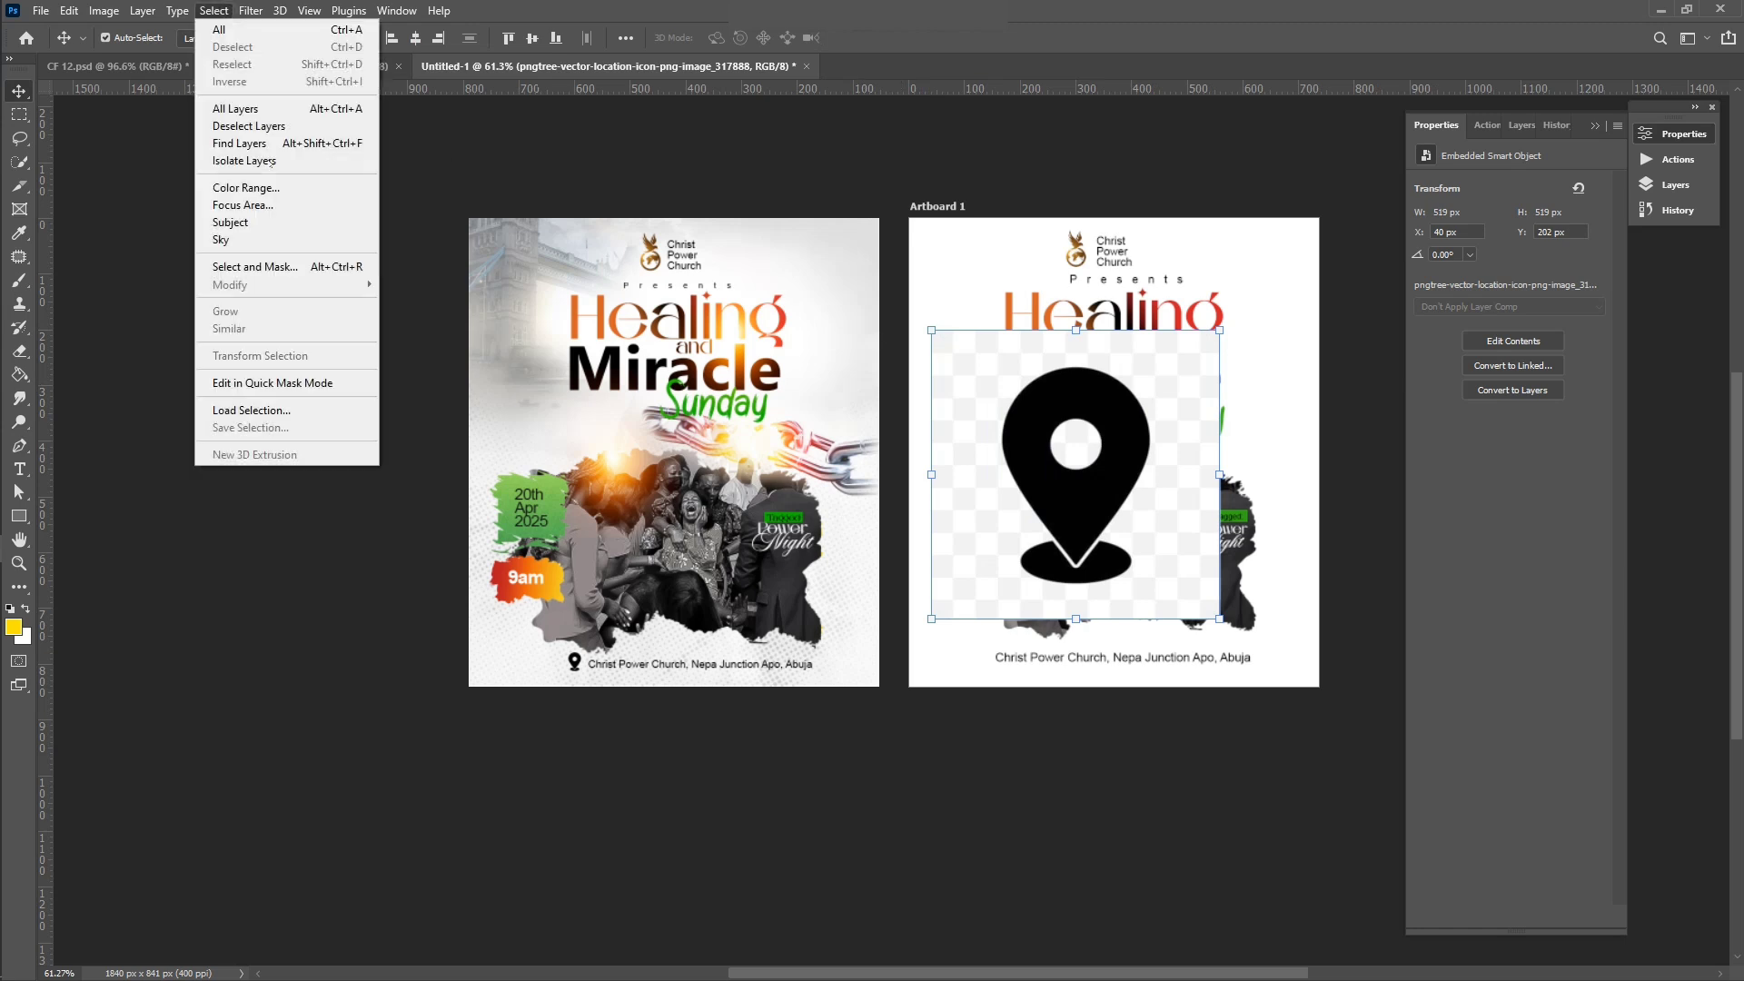
{"action": "left_click", "coordinate": [272, 221]}
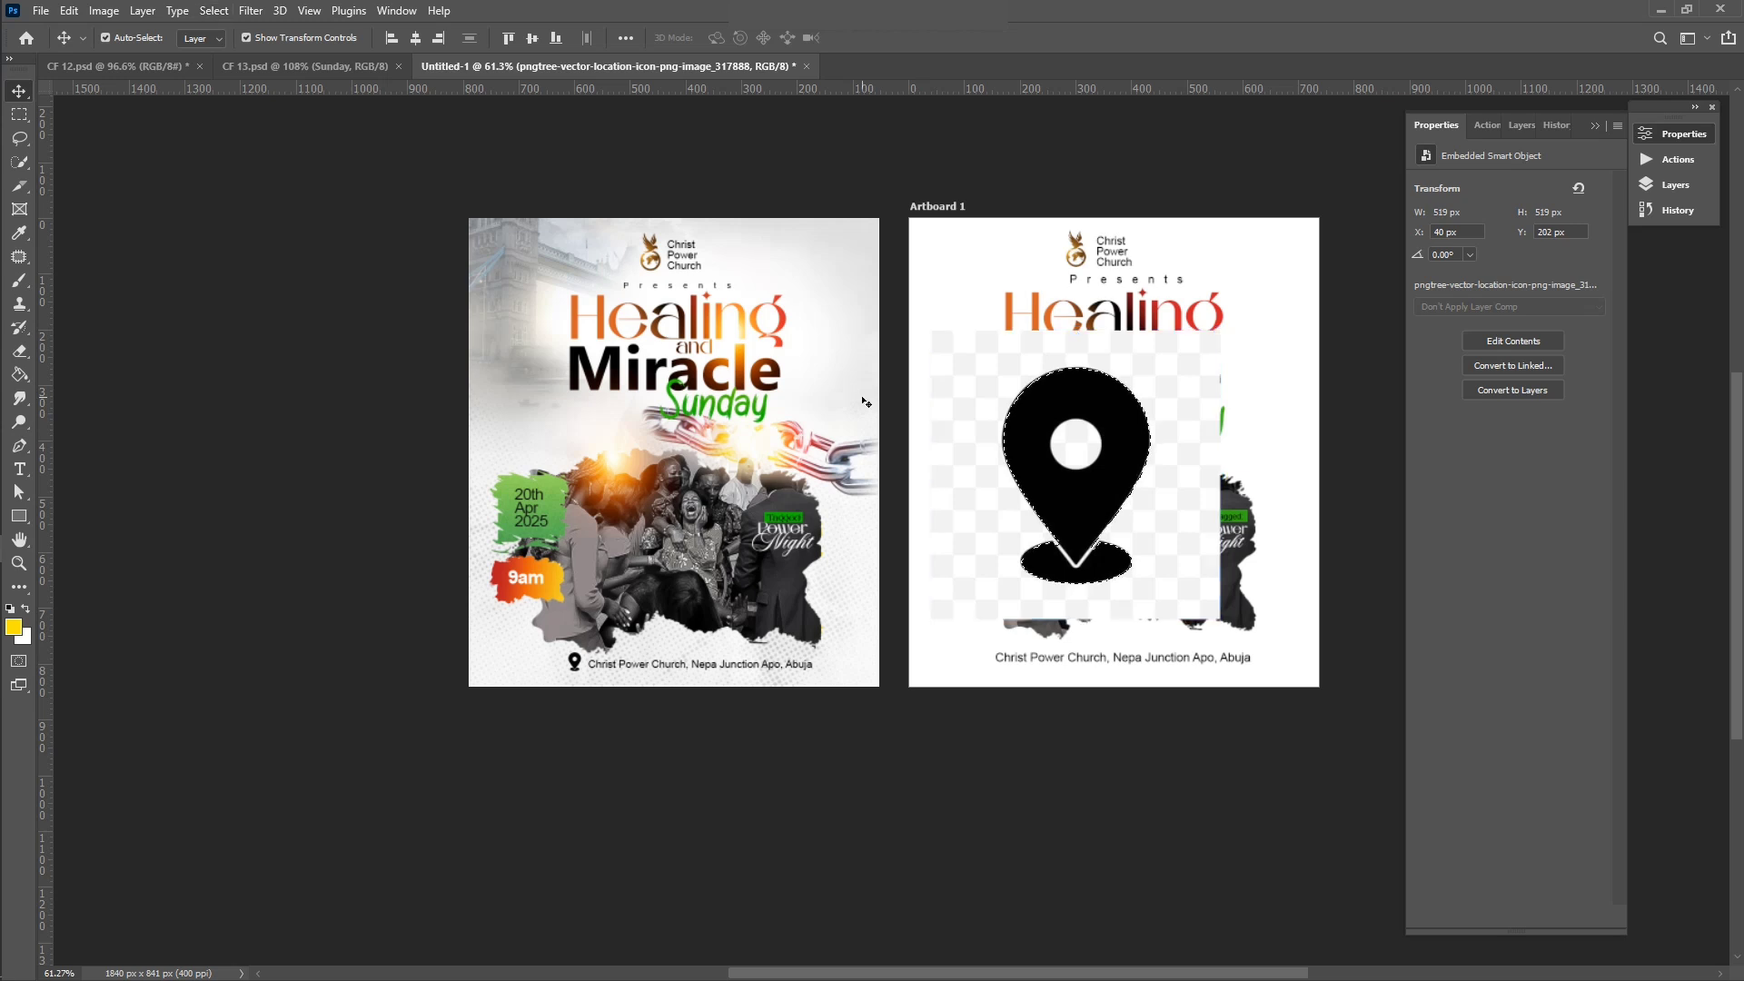
Step: Copy the selected location pin onto its own layer and delete the original placed icon image with the checkered background
{"action": "key", "text": "ctrl+j"}
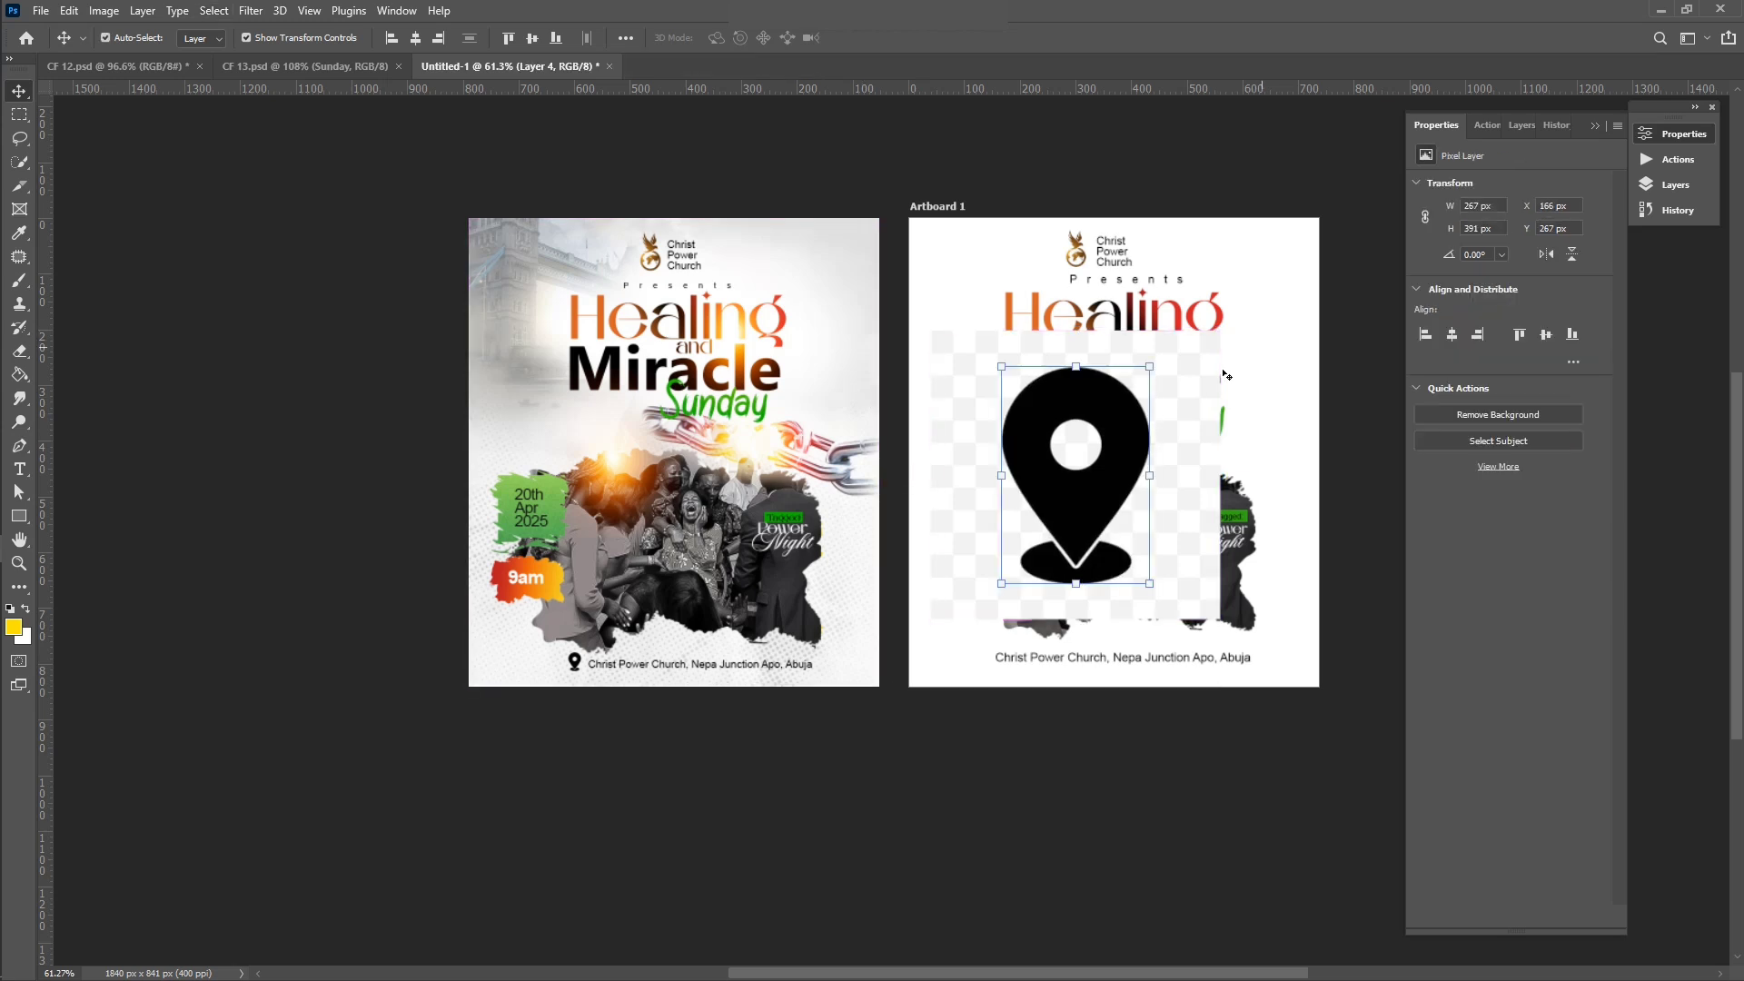
{"action": "left_click", "coordinate": [1191, 388]}
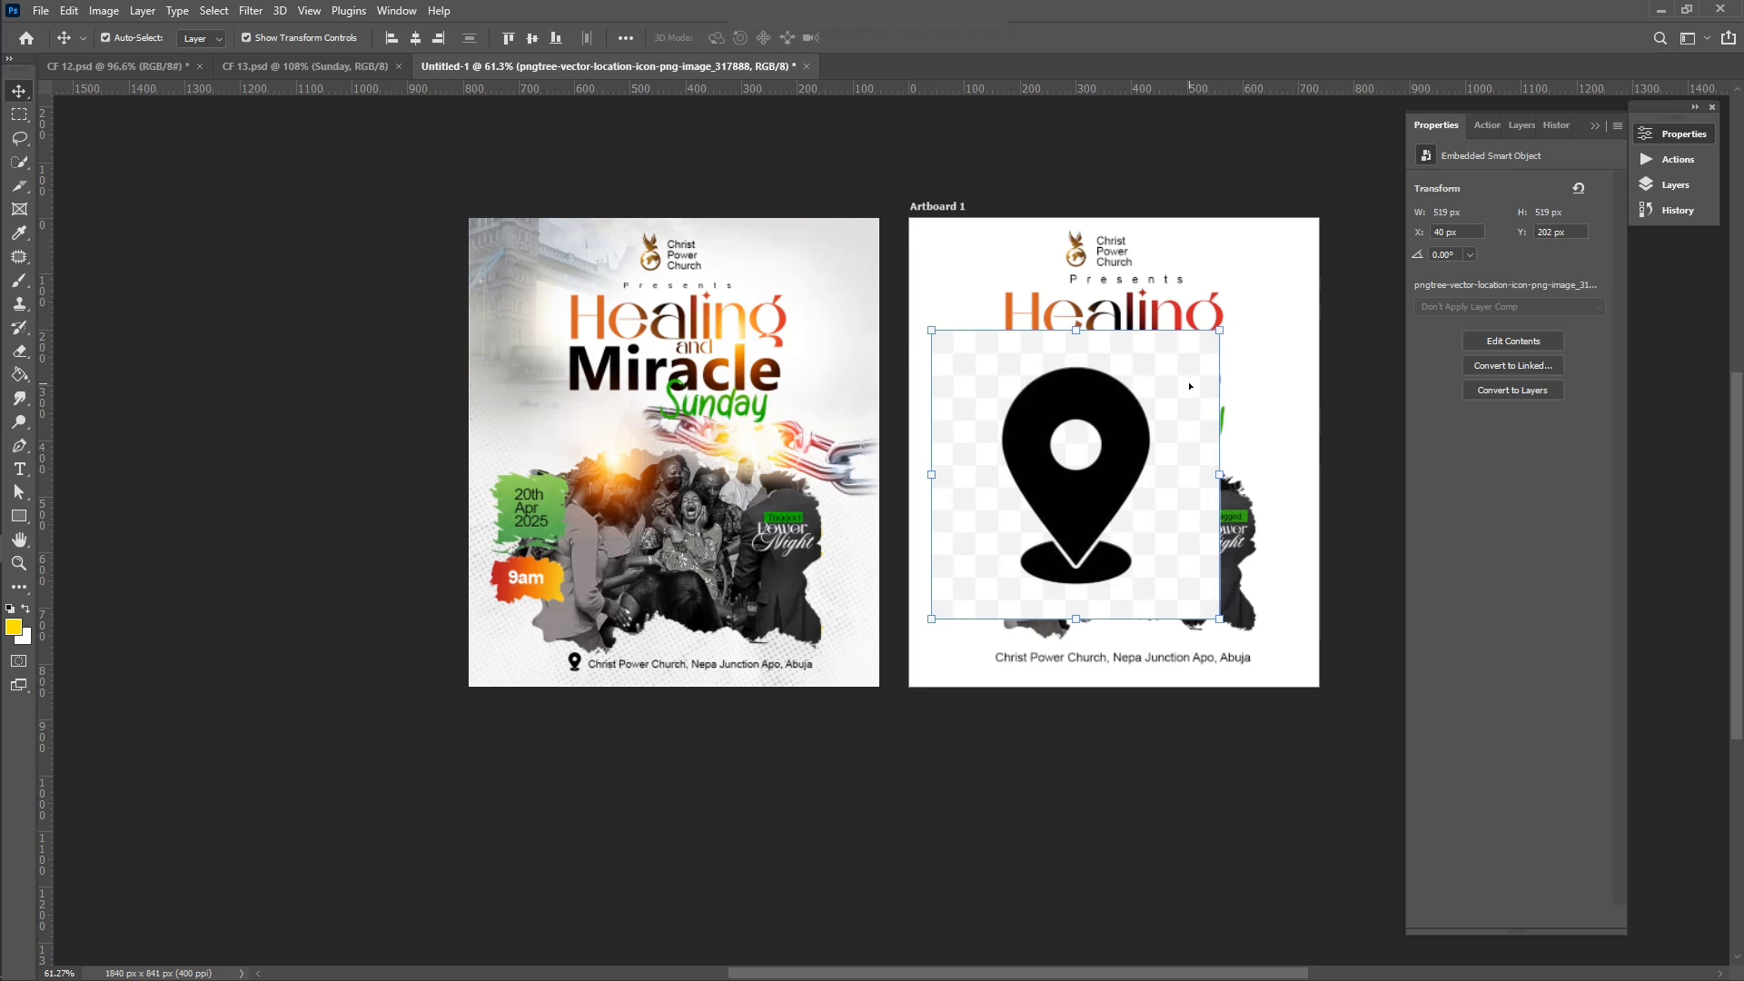
{"action": "key", "text": "Delete"}
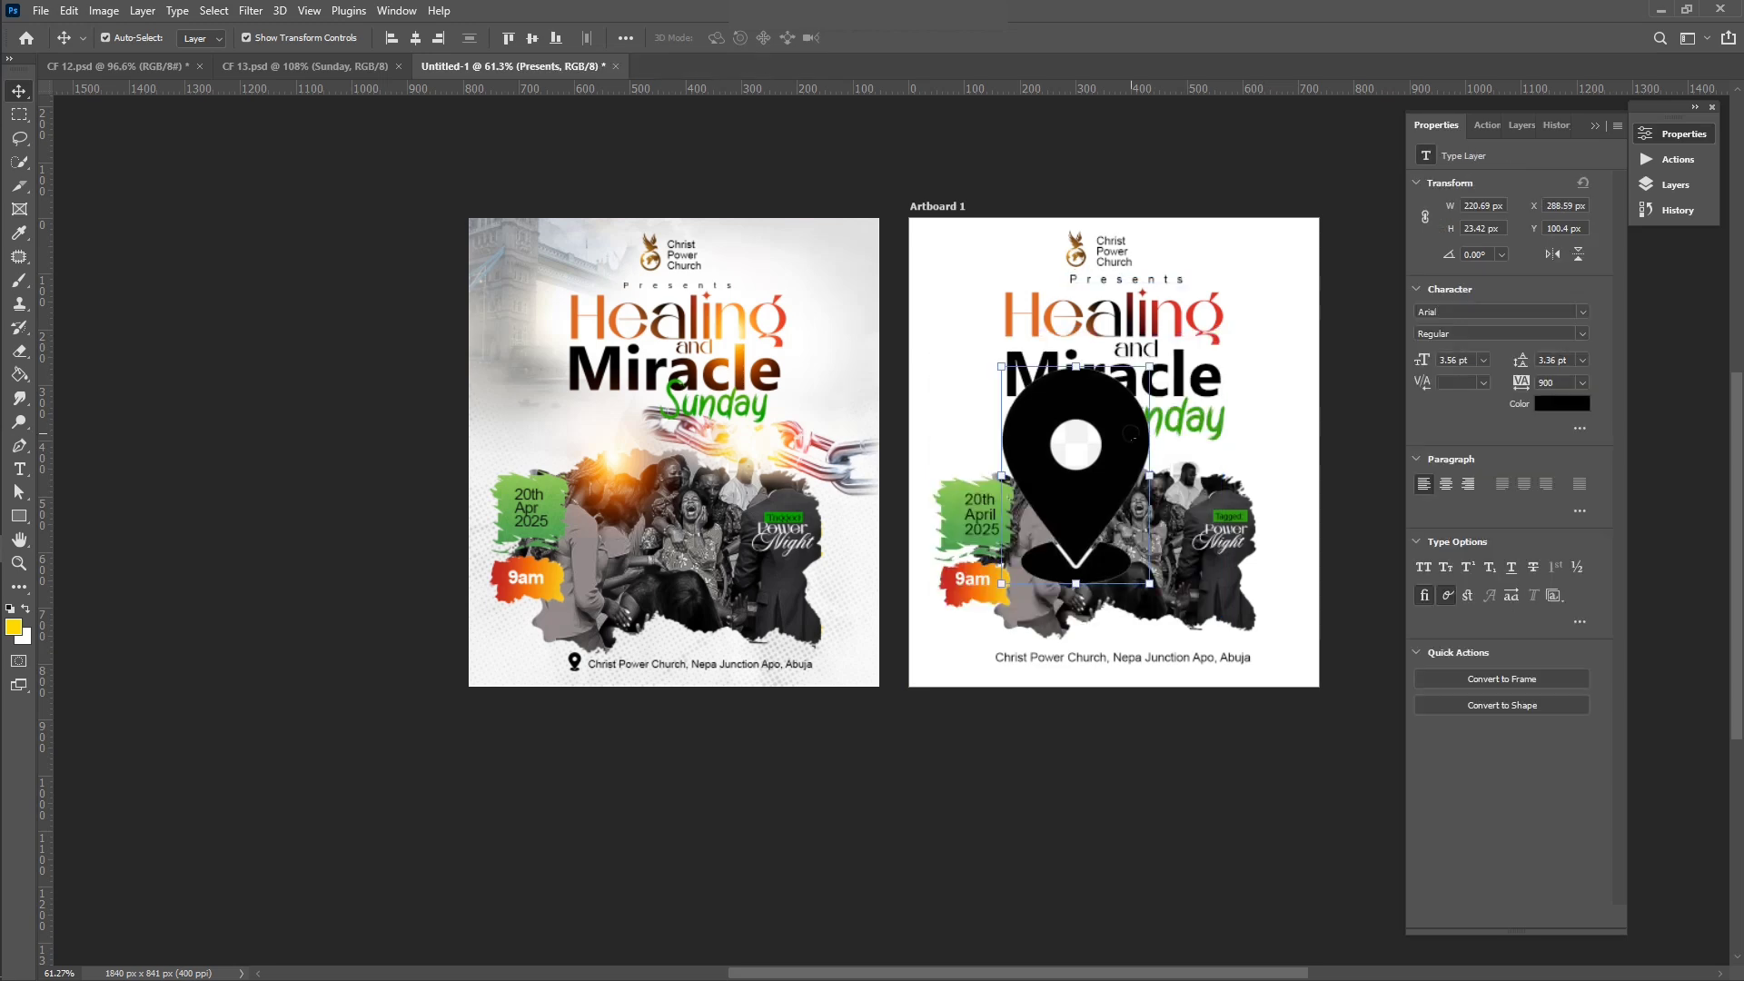
Step: Scale the location pin down to about 32 x 47 px and place it just before the address line on Artboard 1
{"action": "key", "text": "ctrl+t"}
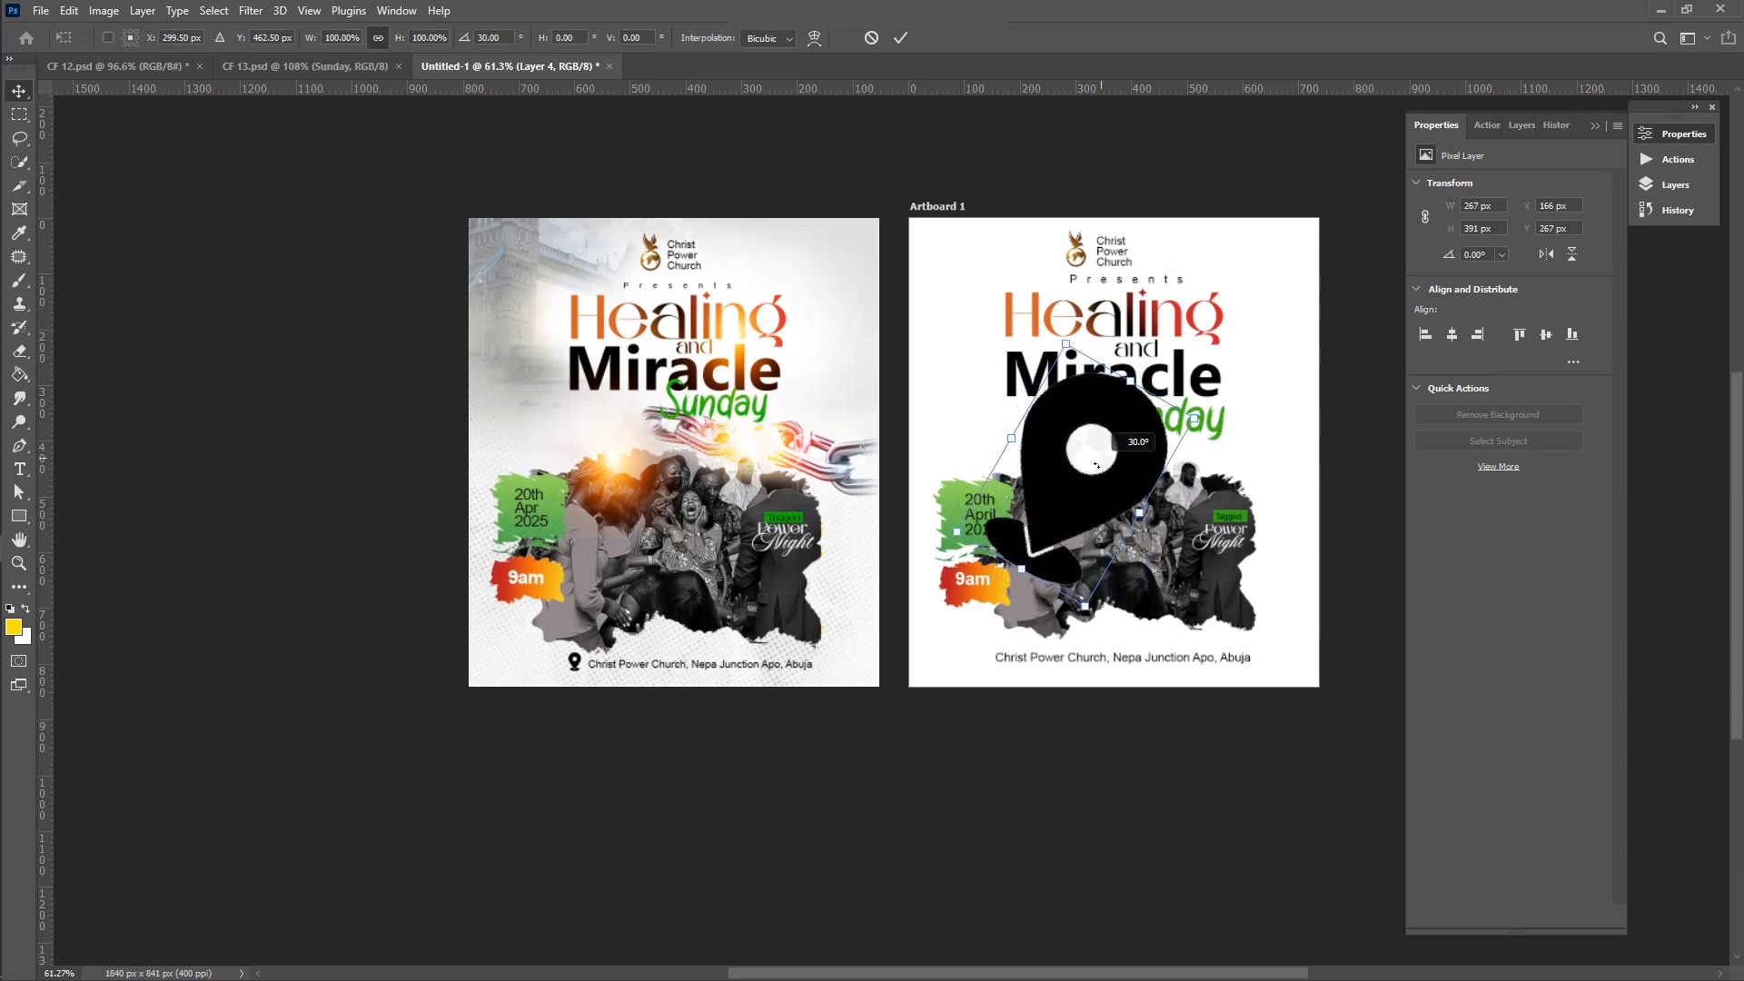
{"action": "left_click_drag", "start_coordinate": [1149, 366], "coordinate": [981, 662]}
{"action": "scroll", "coordinate": [981, 662], "scroll_direction": "up", "scroll_amount": 1}
{"action": "scroll", "coordinate": [981, 661], "scroll_direction": "up", "scroll_amount": 8}
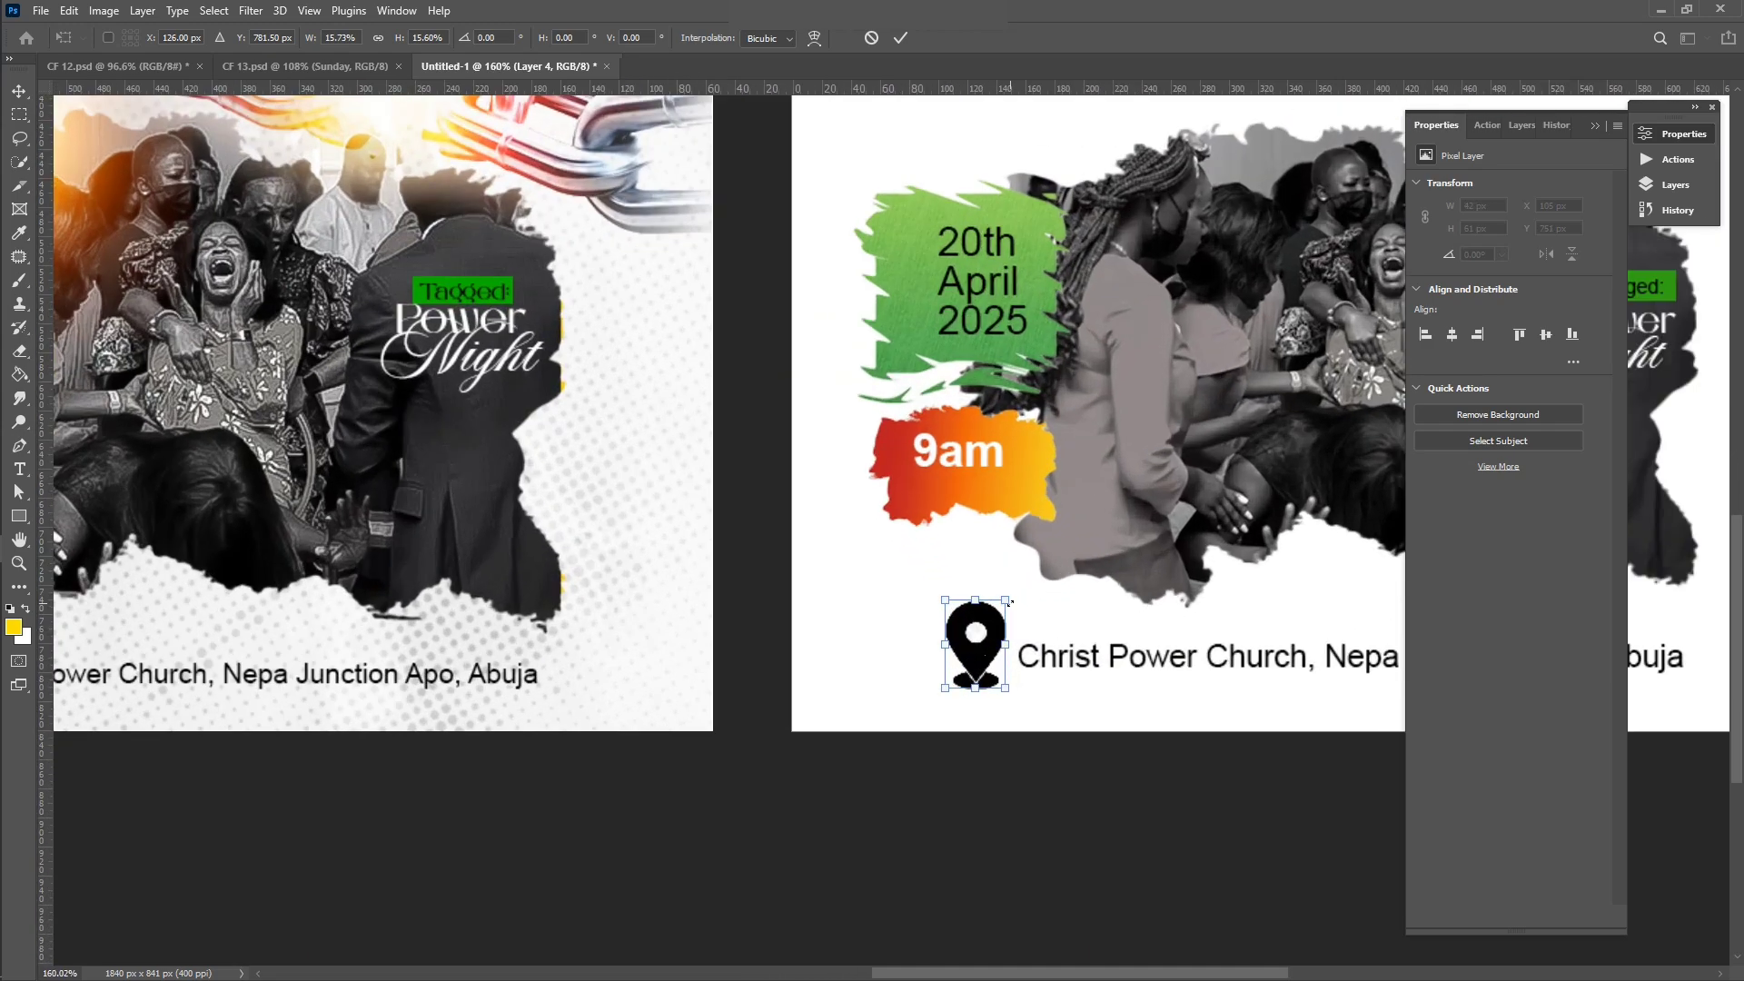
{"action": "left_click_drag", "start_coordinate": [1010, 602], "coordinate": [998, 624]}
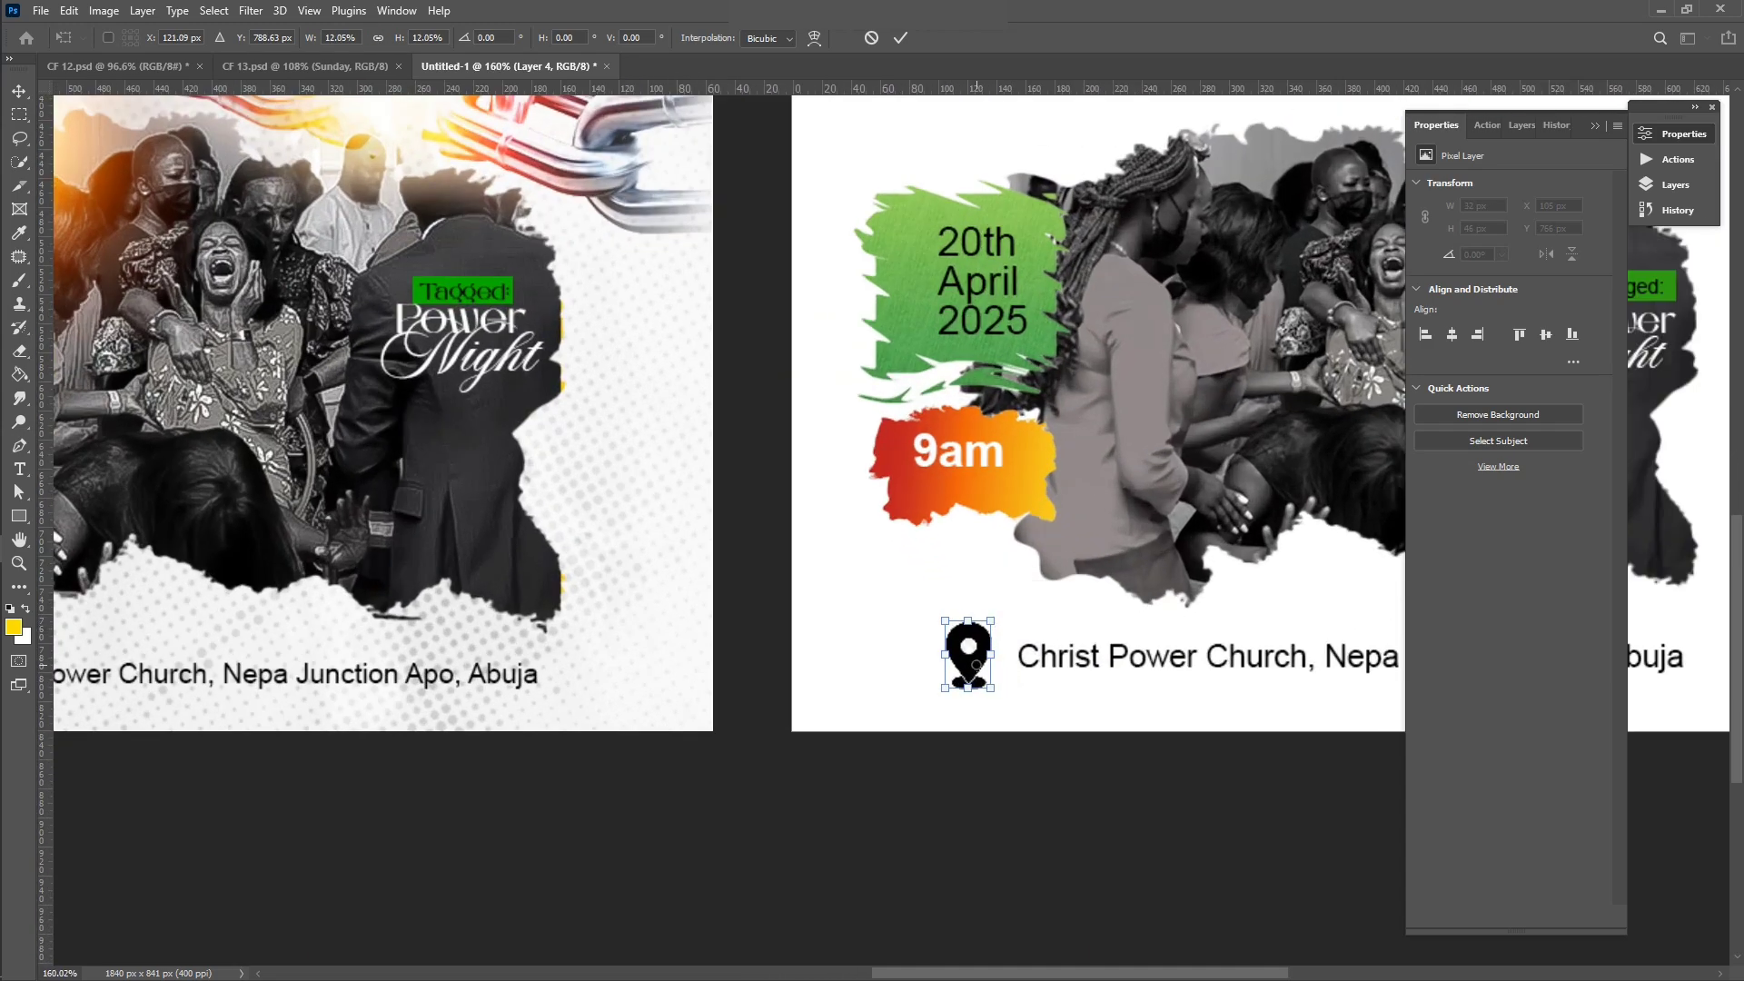
{"action": "left_click_drag", "start_coordinate": [977, 665], "coordinate": [981, 656]}
{"action": "scroll", "coordinate": [981, 656], "scroll_direction": "down", "scroll_amount": 4}
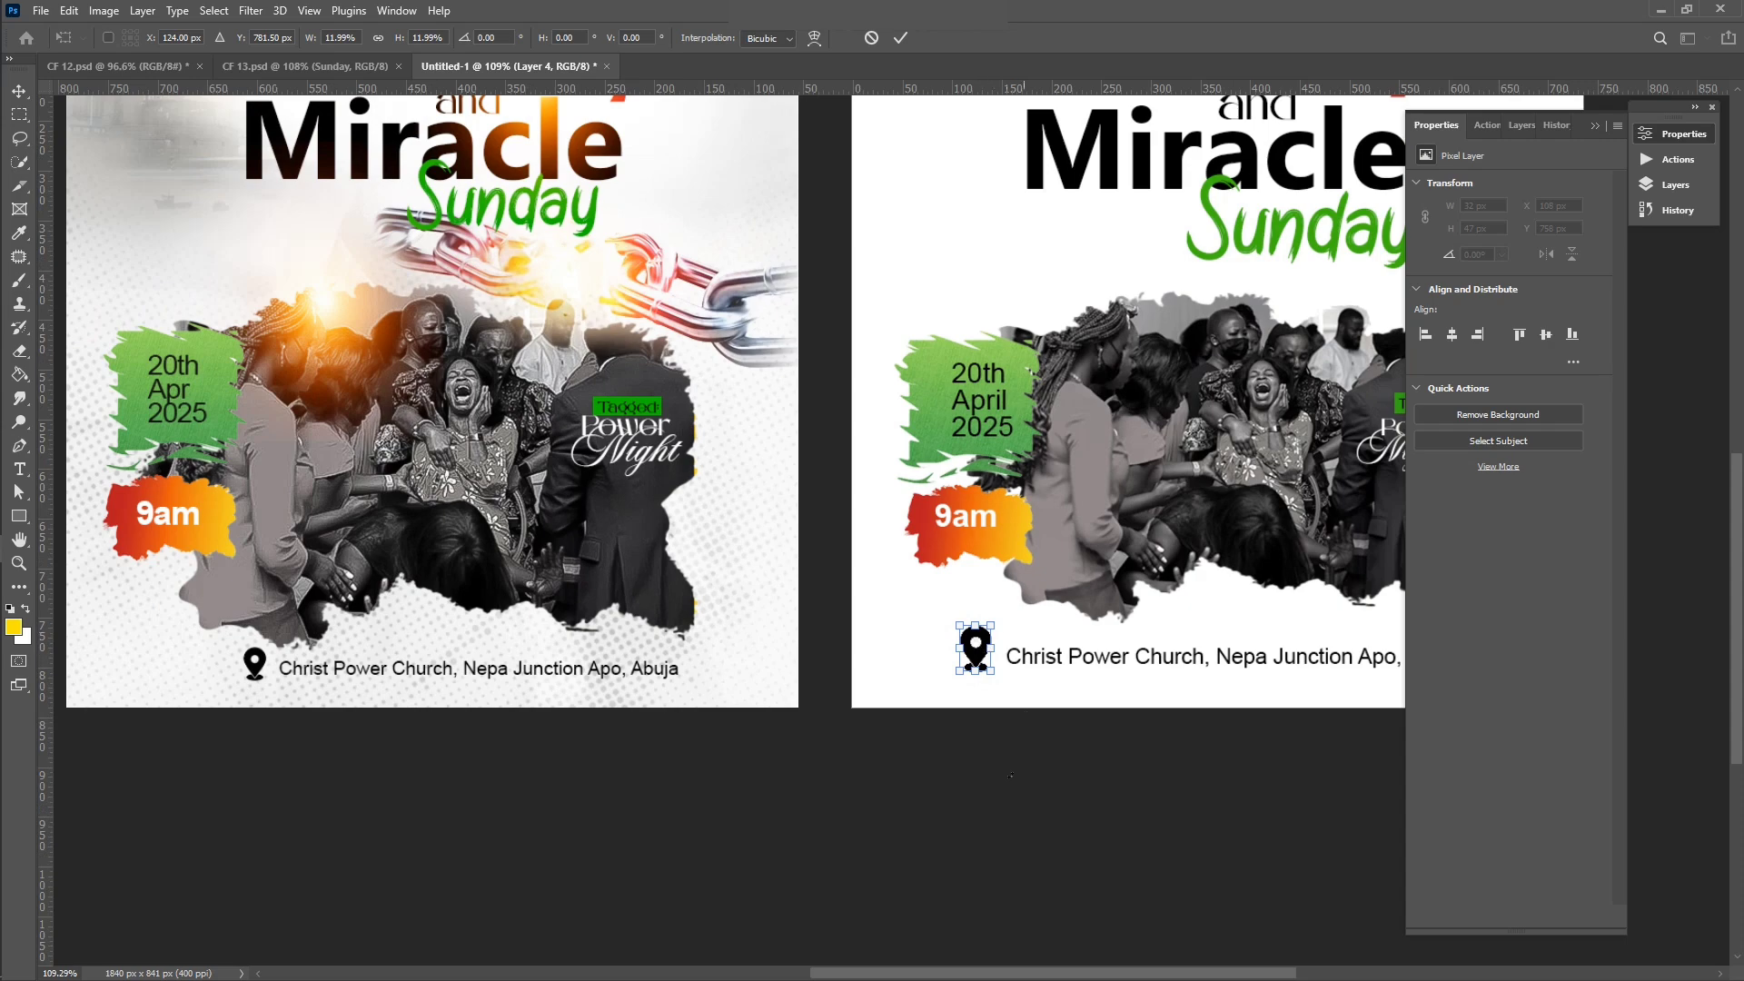
{"action": "scroll", "coordinate": [1011, 775], "scroll_direction": "down", "scroll_amount": 3}
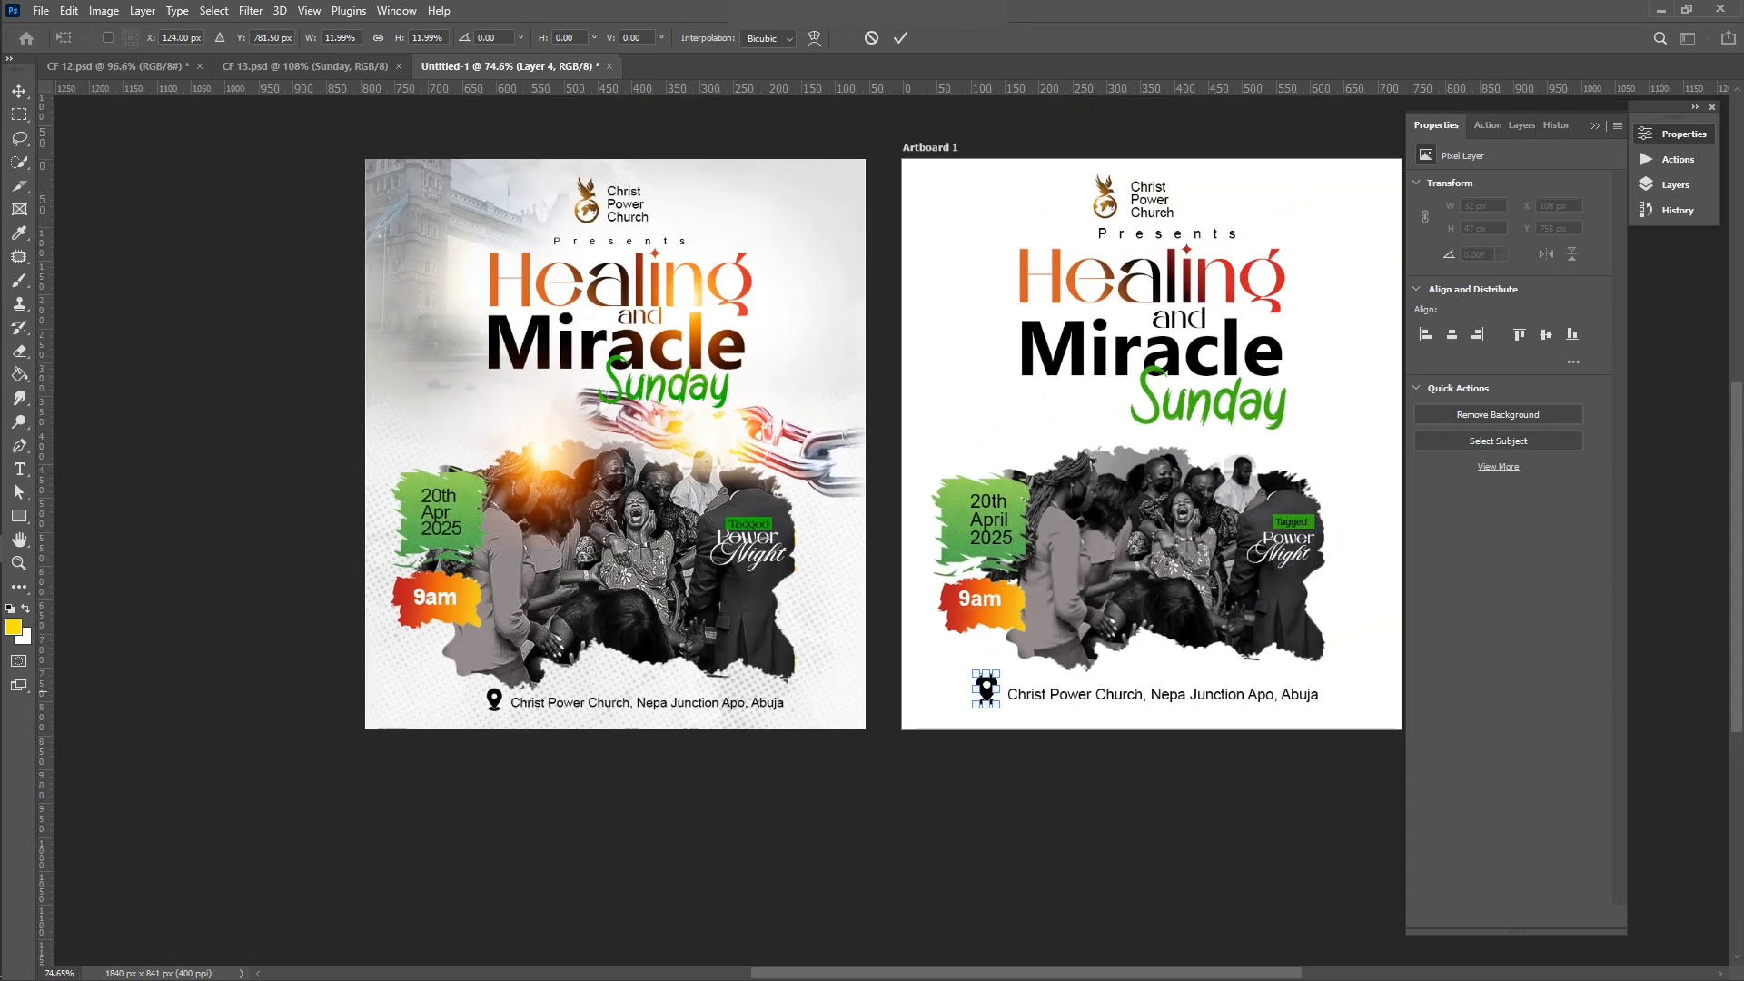
{"action": "key", "text": "Return"}
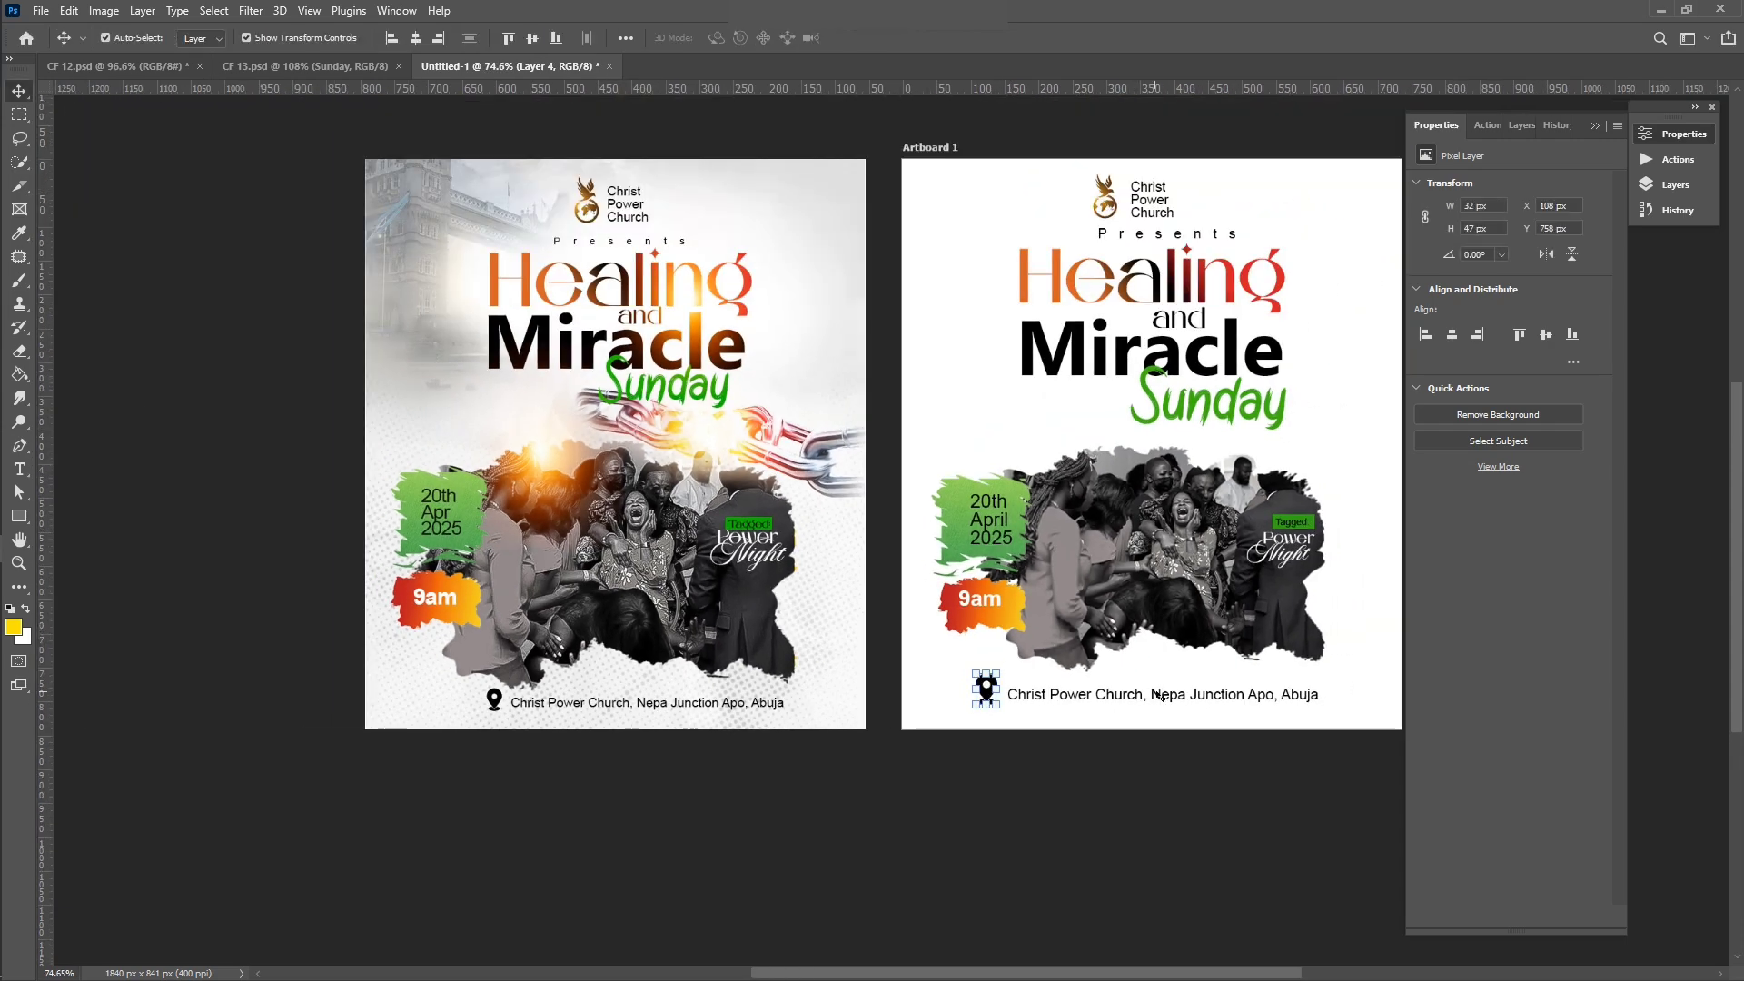
Step: Shift the location pin and the address text together 20 px to the right
{"action": "left_click", "coordinate": [1161, 696], "text": "shift"}
{"action": "key", "text": "shift+Right"}
{"action": "key", "text": "shift+Right"}
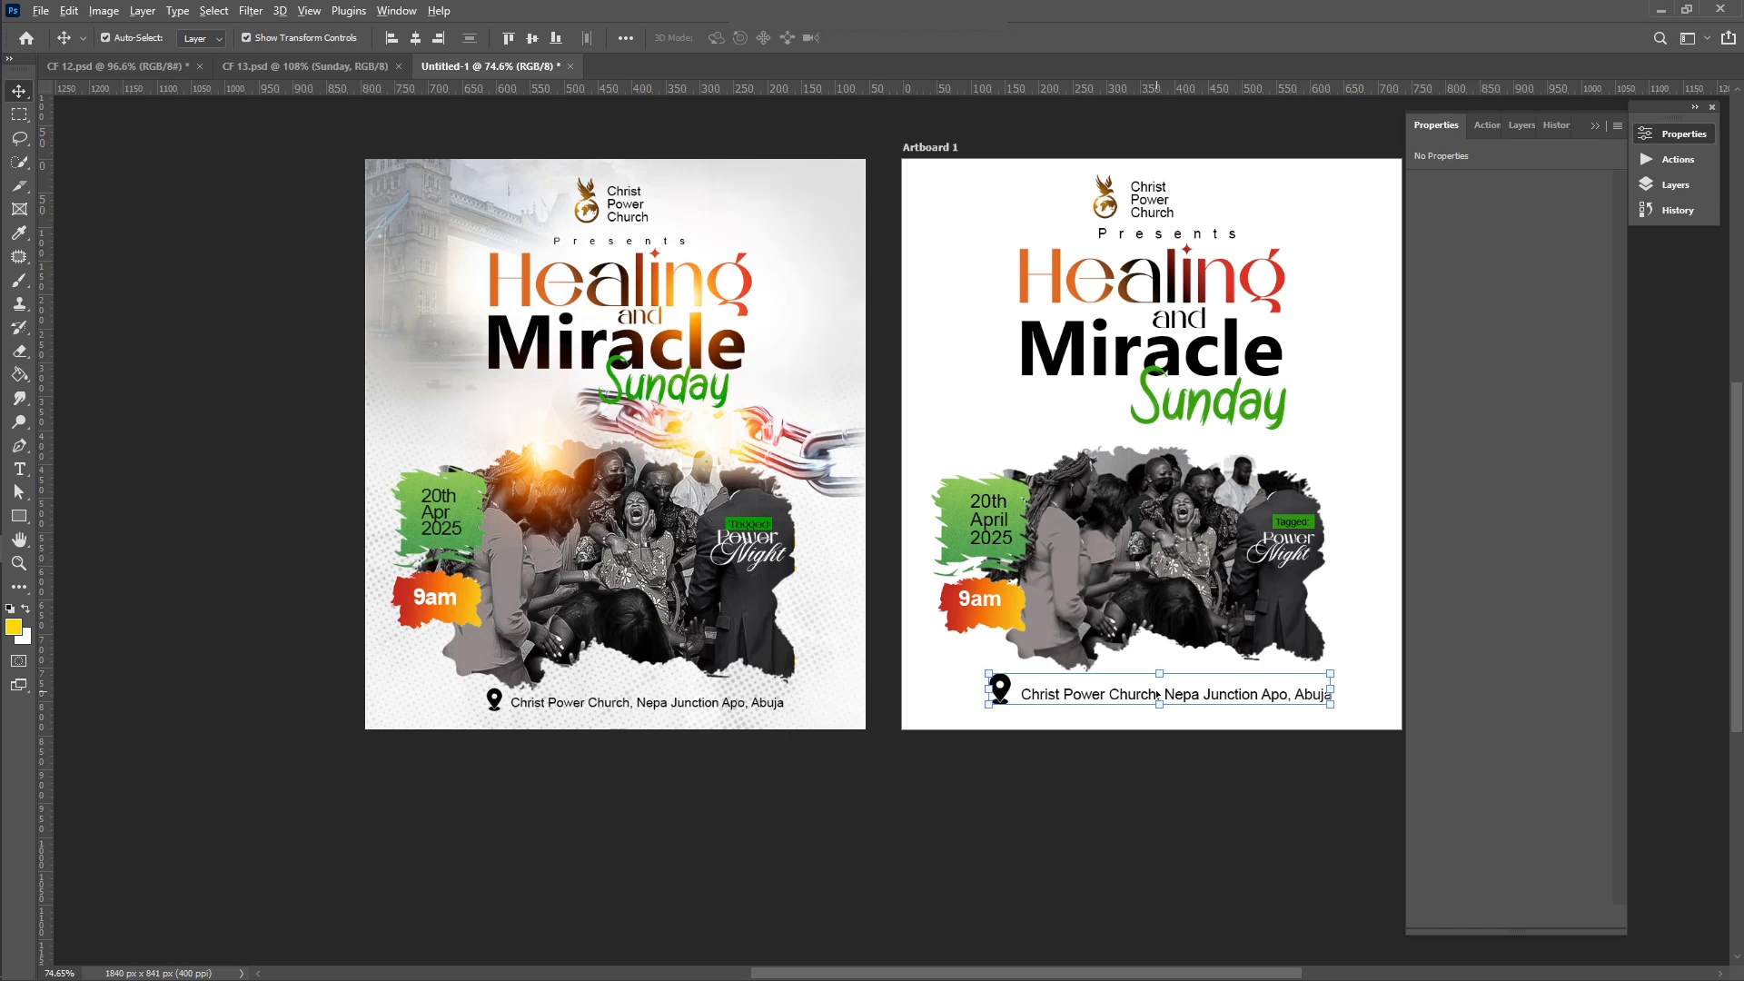
{"action": "scroll", "coordinate": [1158, 695], "scroll_direction": "down", "scroll_amount": 2}
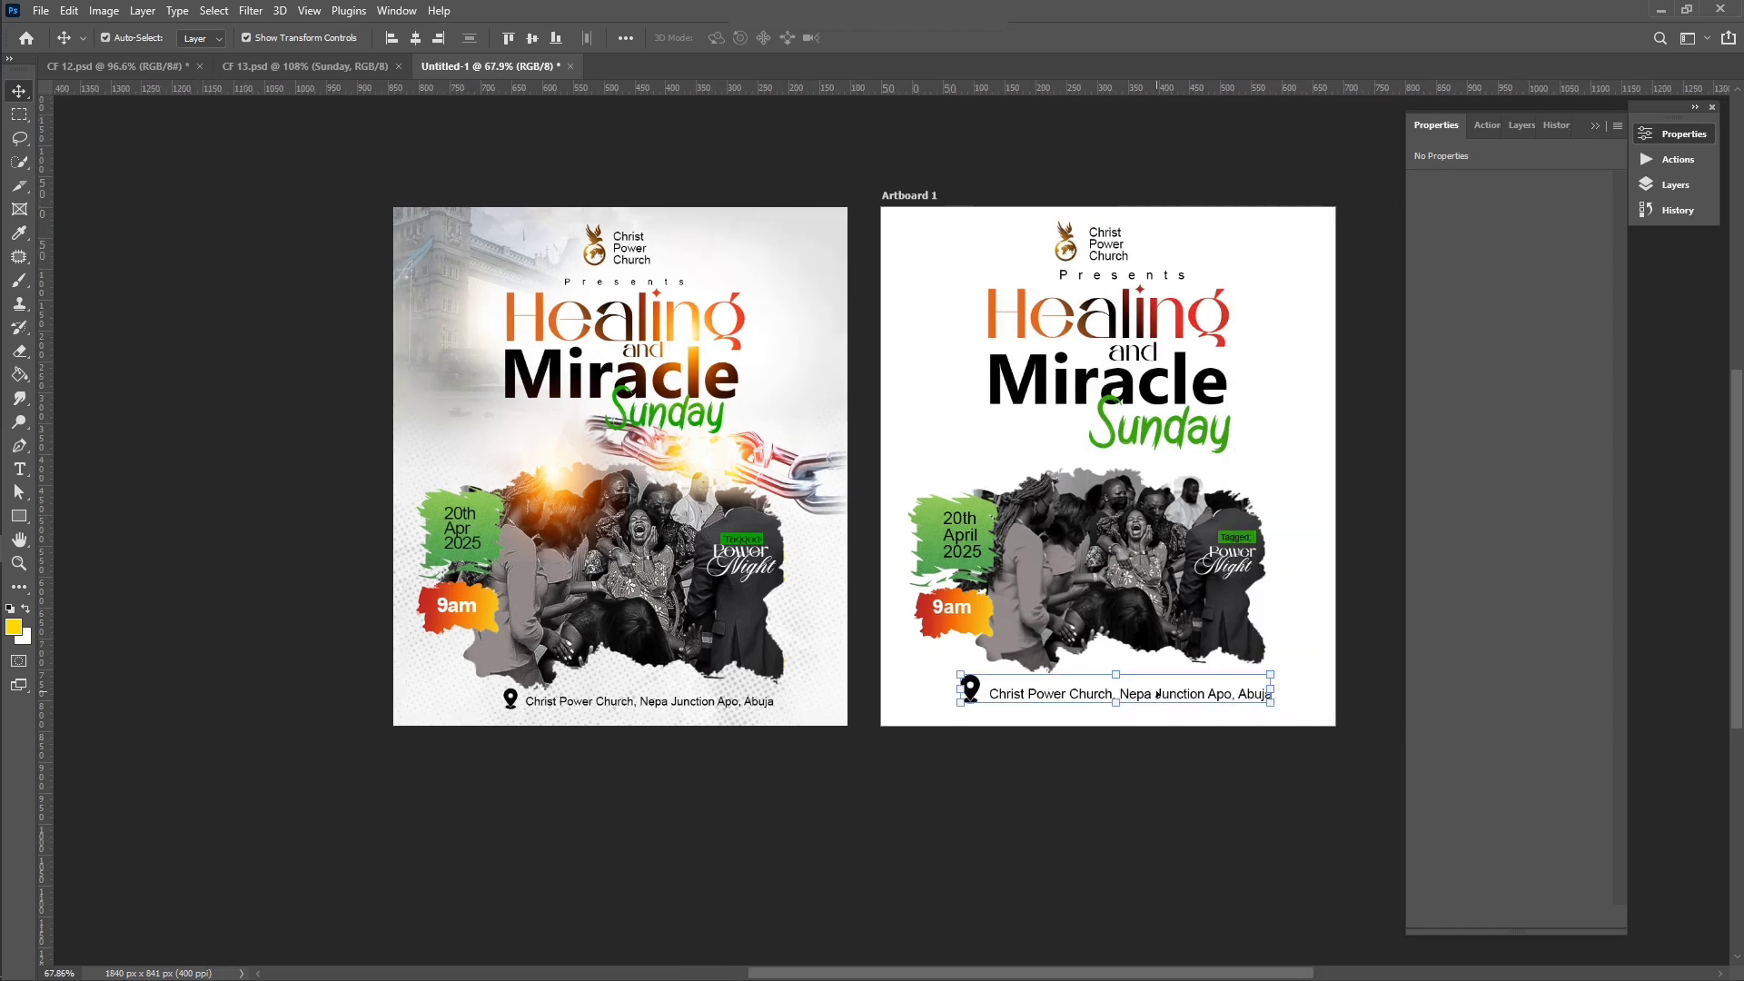
{"action": "scroll", "coordinate": [1158, 695], "scroll_direction": "right", "scroll_amount": 3}
{"action": "left_click", "coordinate": [1340, 545]}
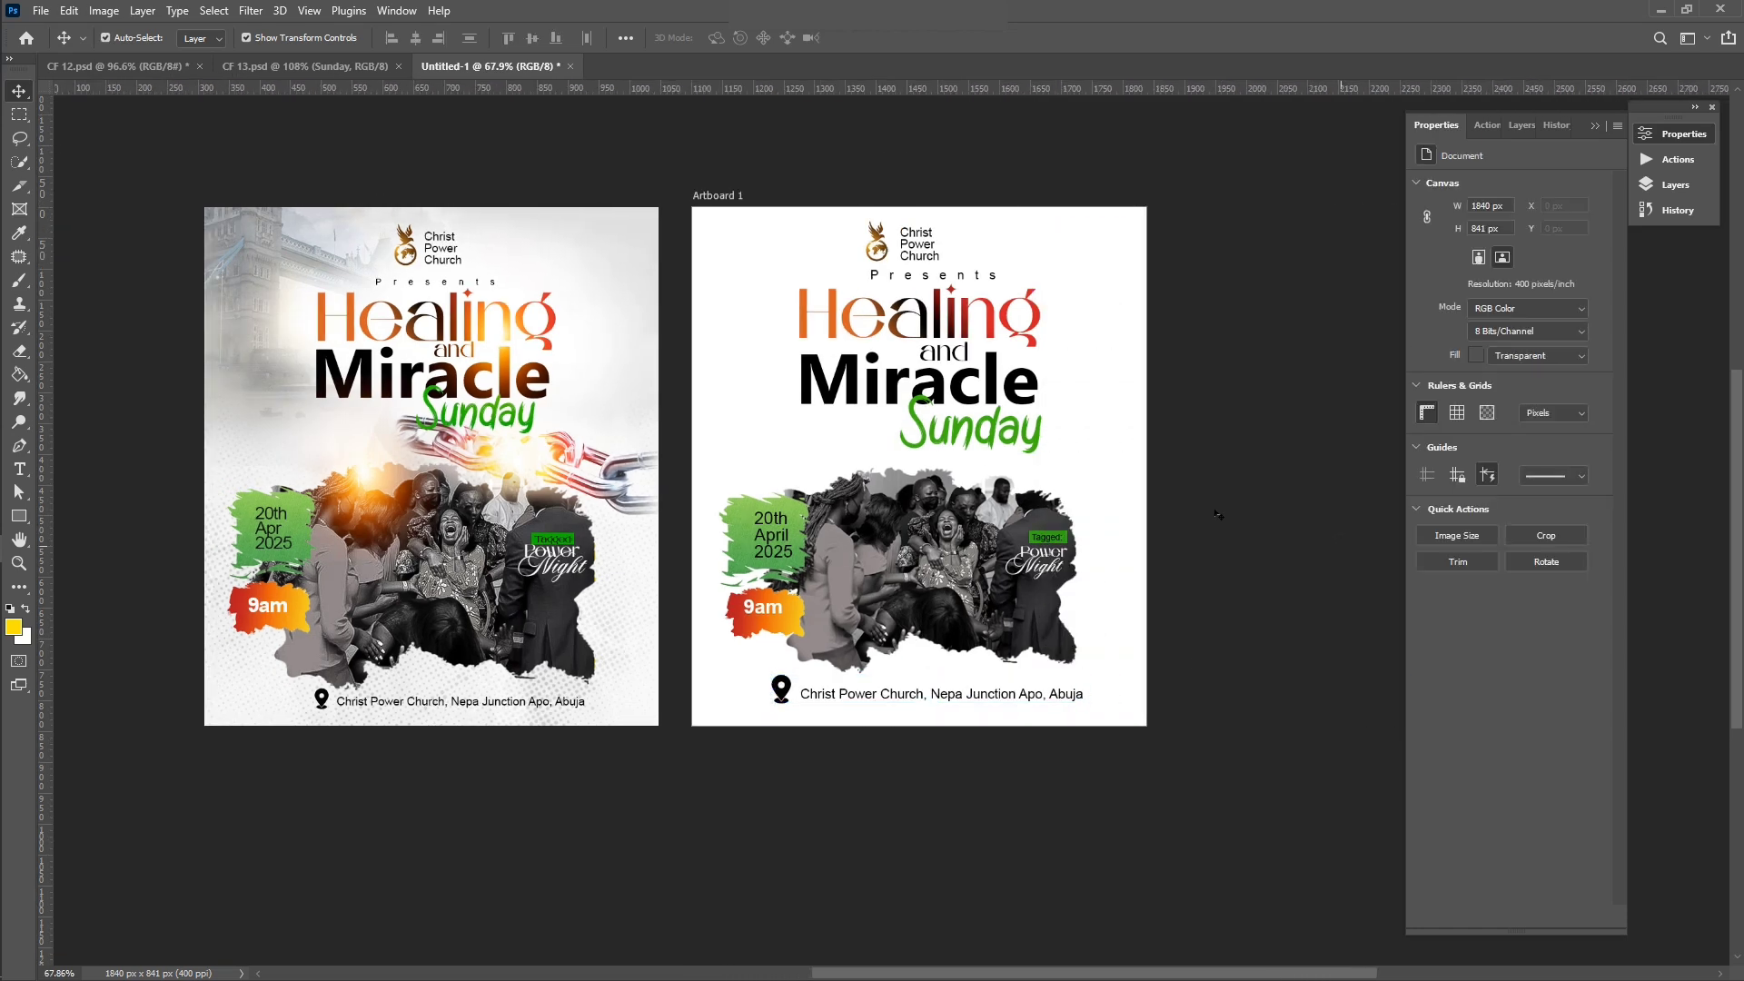
{"action": "scroll", "coordinate": [1010, 552], "scroll_direction": "up", "scroll_amount": 1}
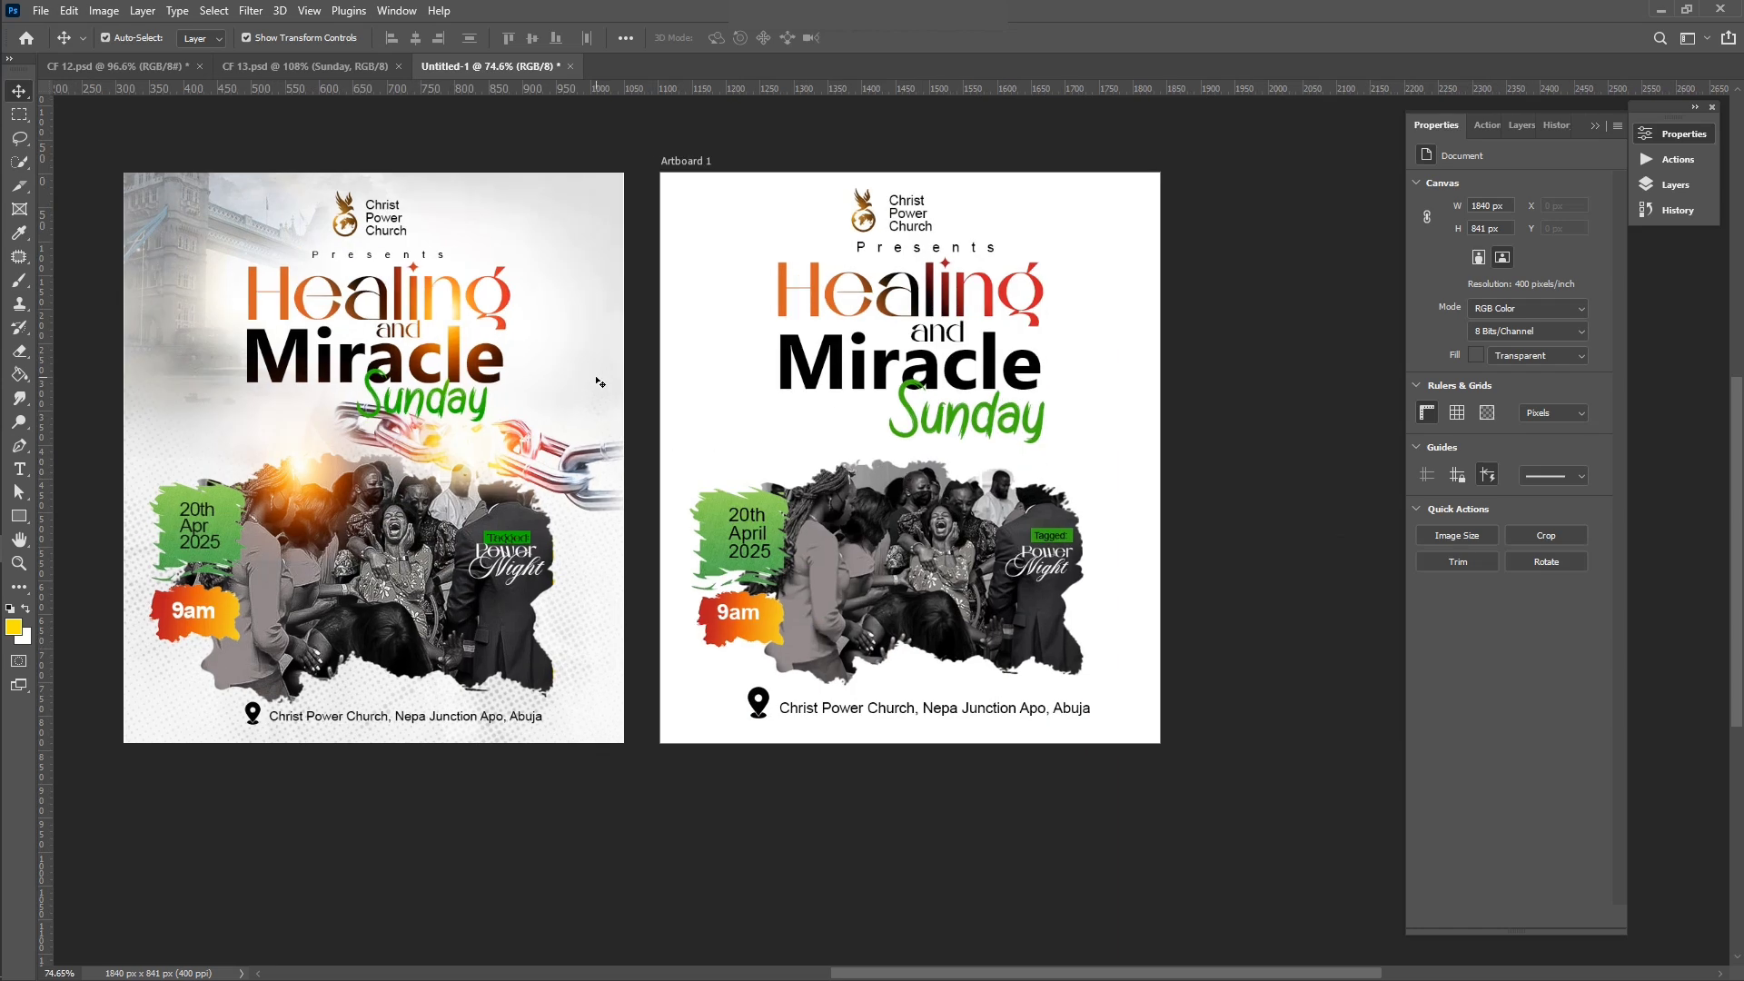
{"action": "mouse_move", "coordinate": [3, 364]}
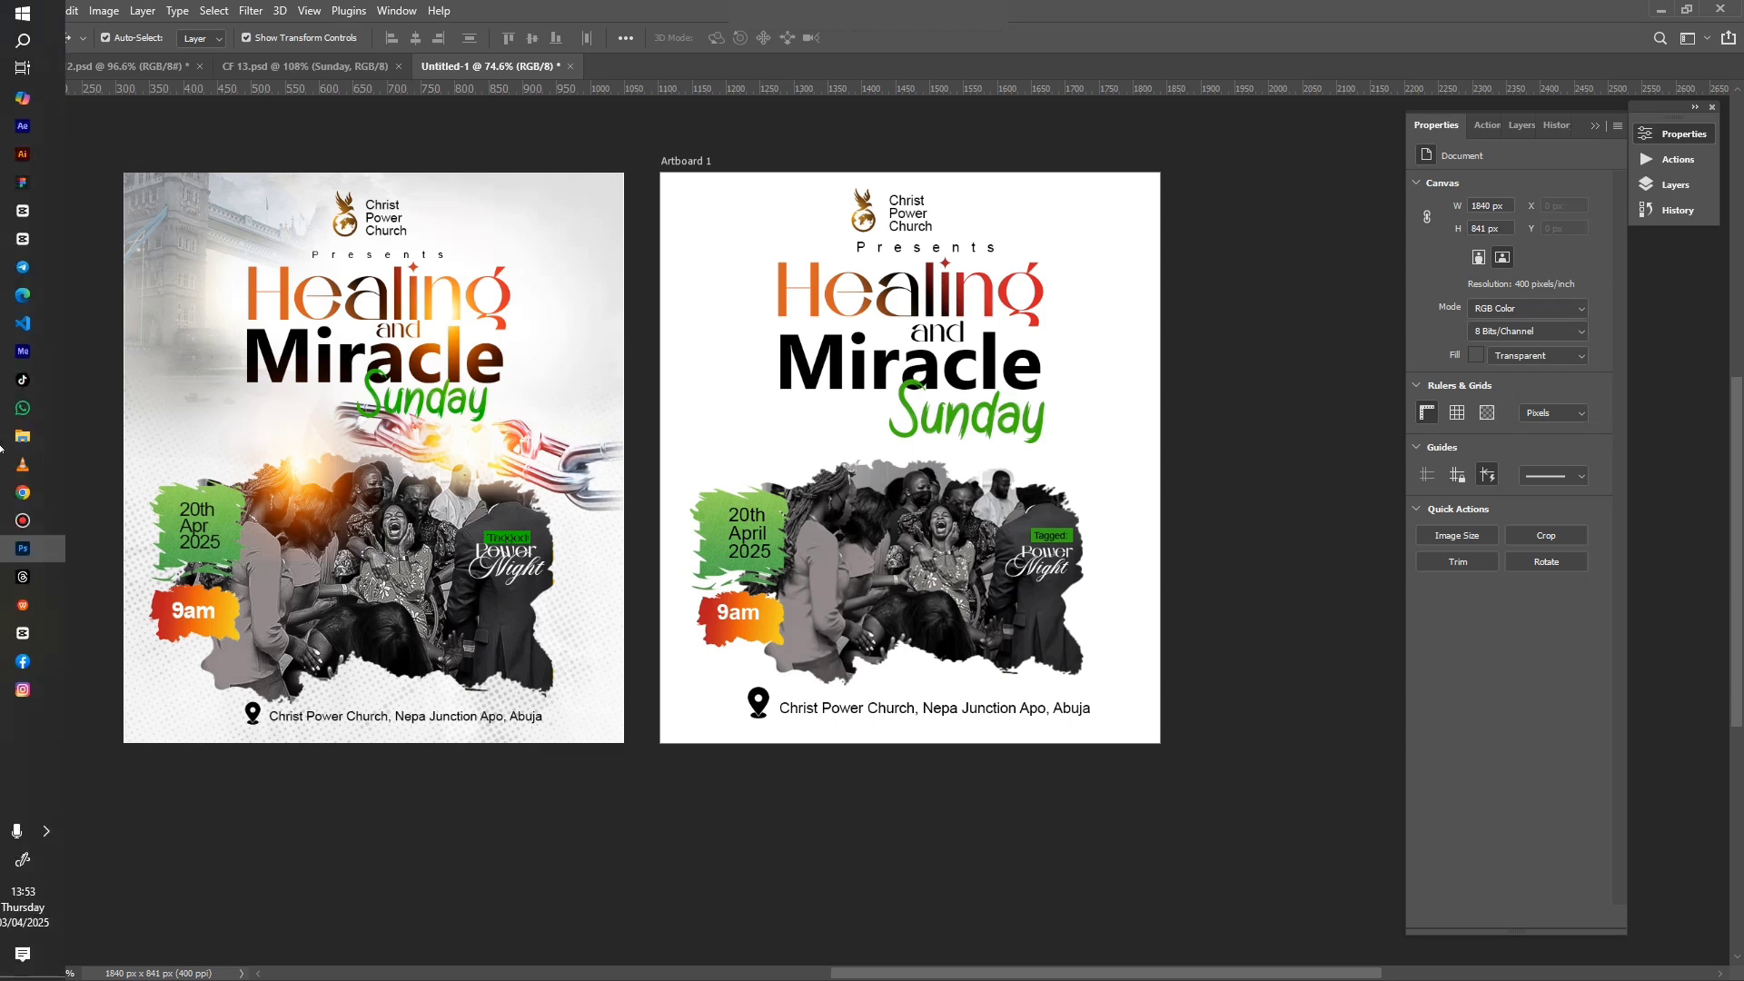
{"action": "left_click", "coordinate": [27, 437]}
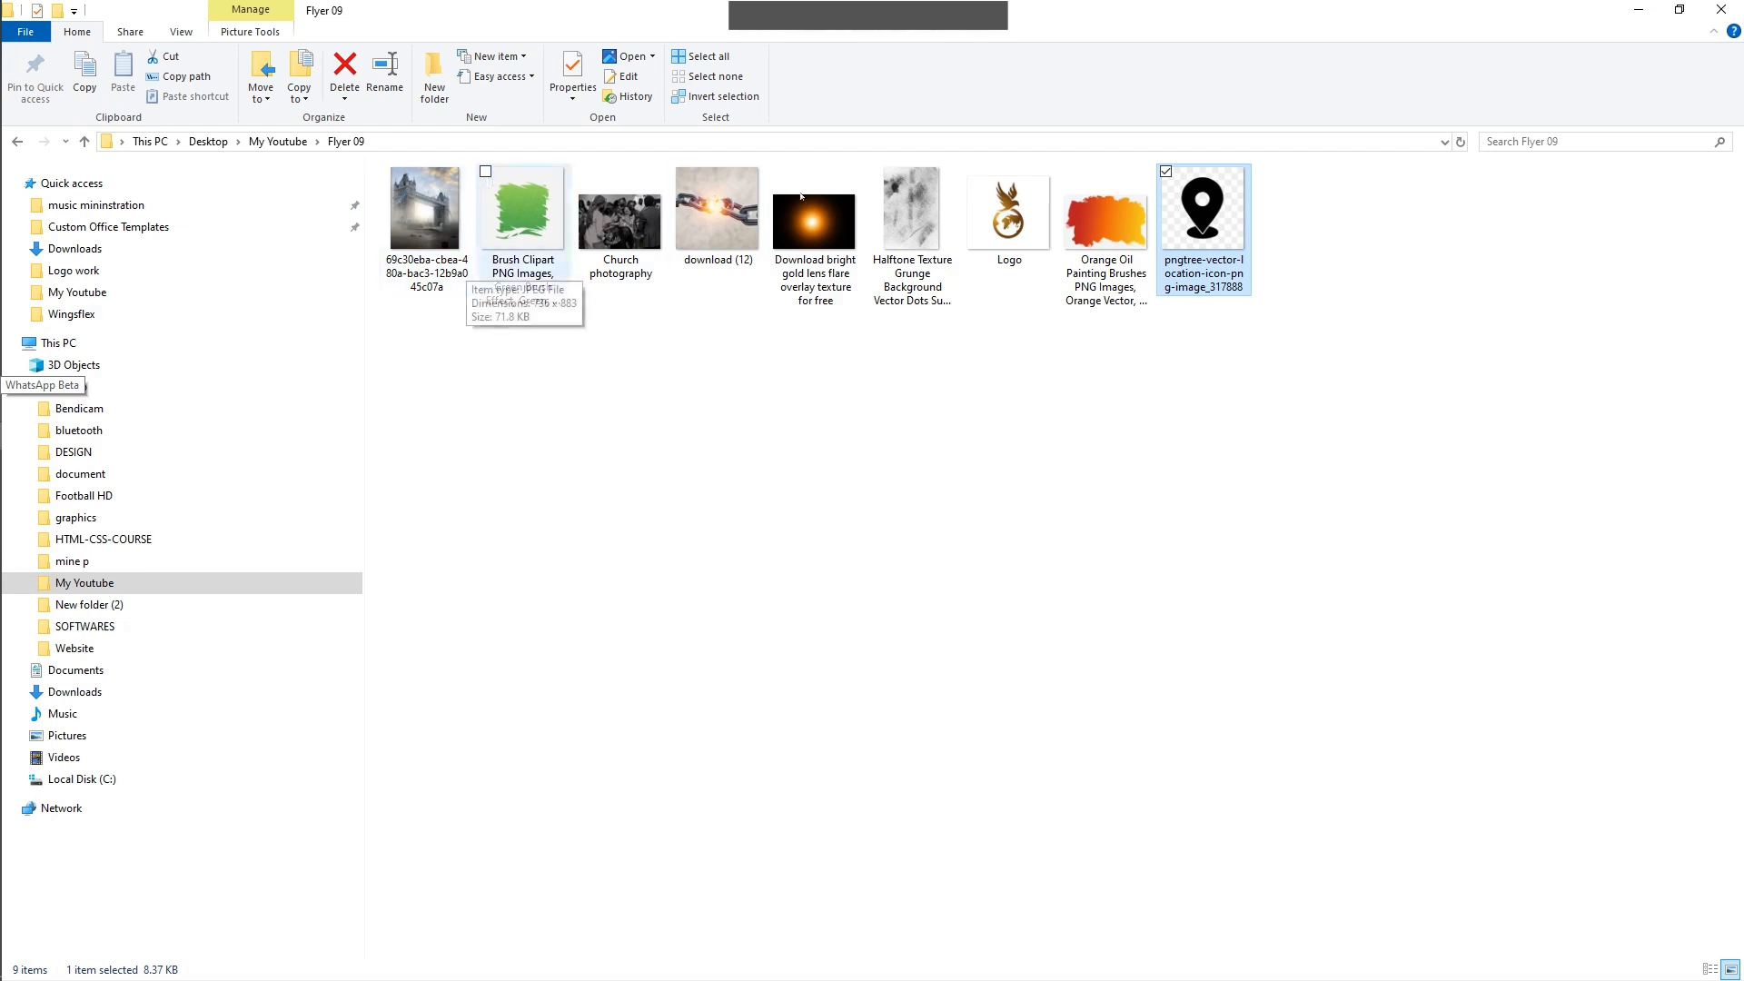
{"action": "left_click", "coordinate": [911, 227]}
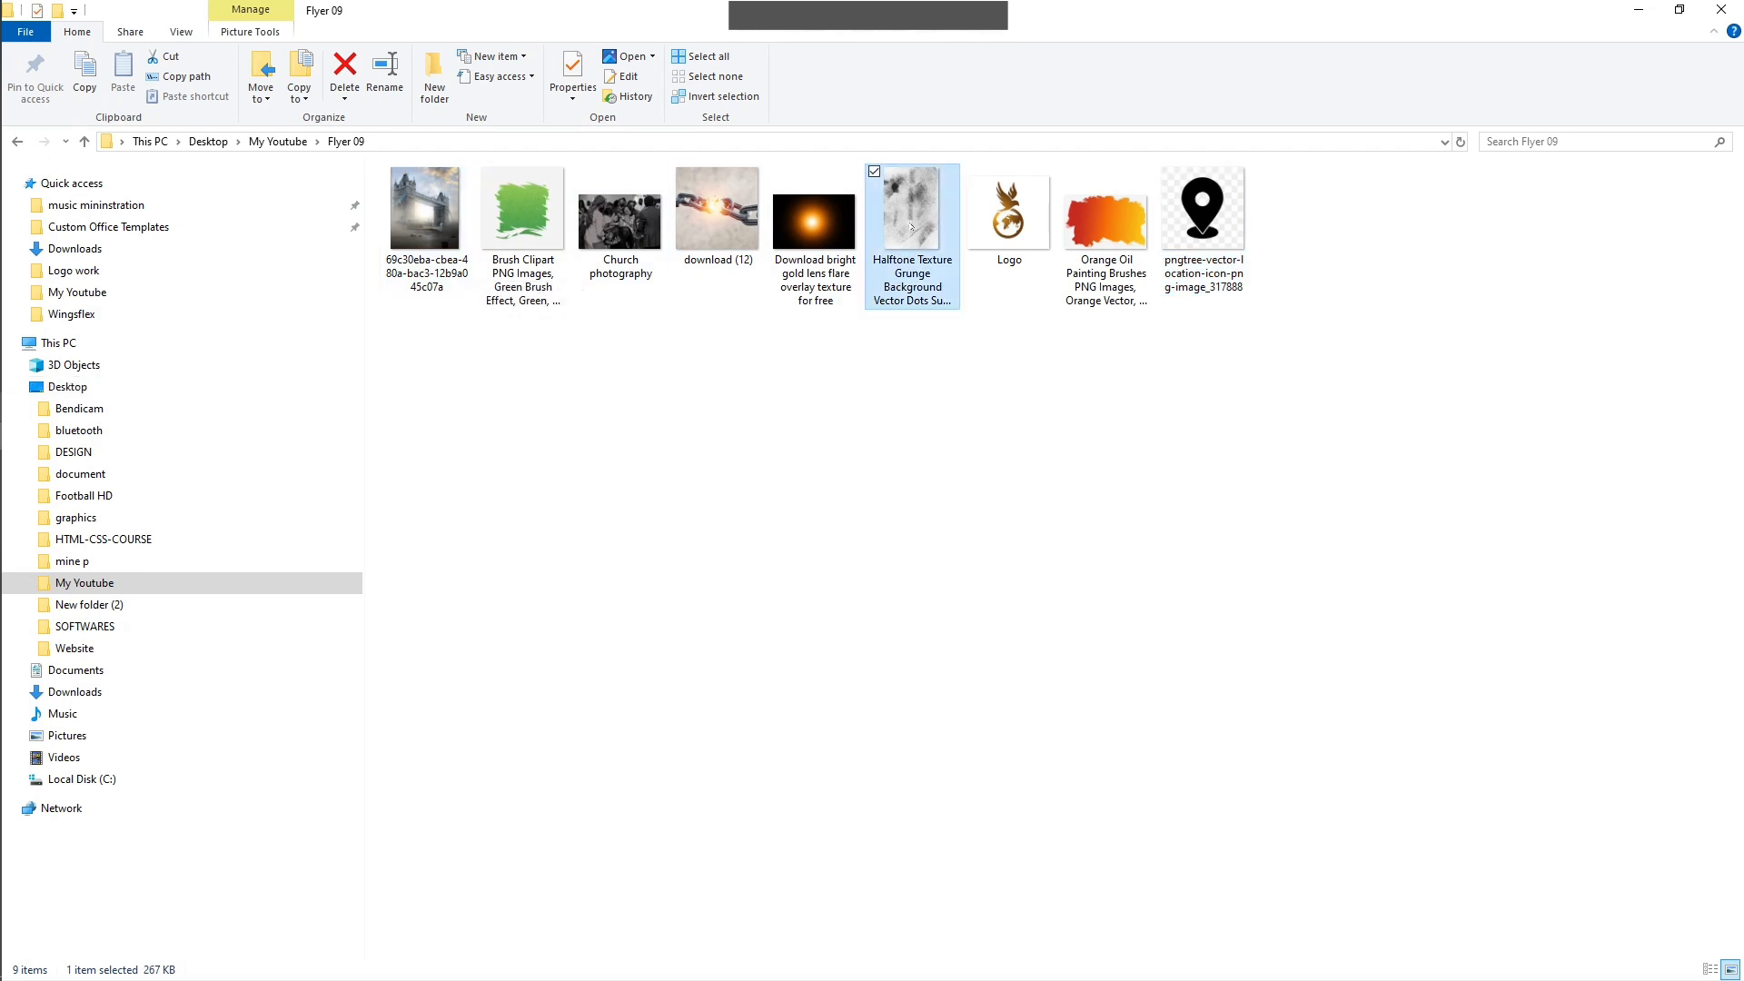
{"action": "left_click_drag", "start_coordinate": [912, 227], "coordinate": [606, 457]}
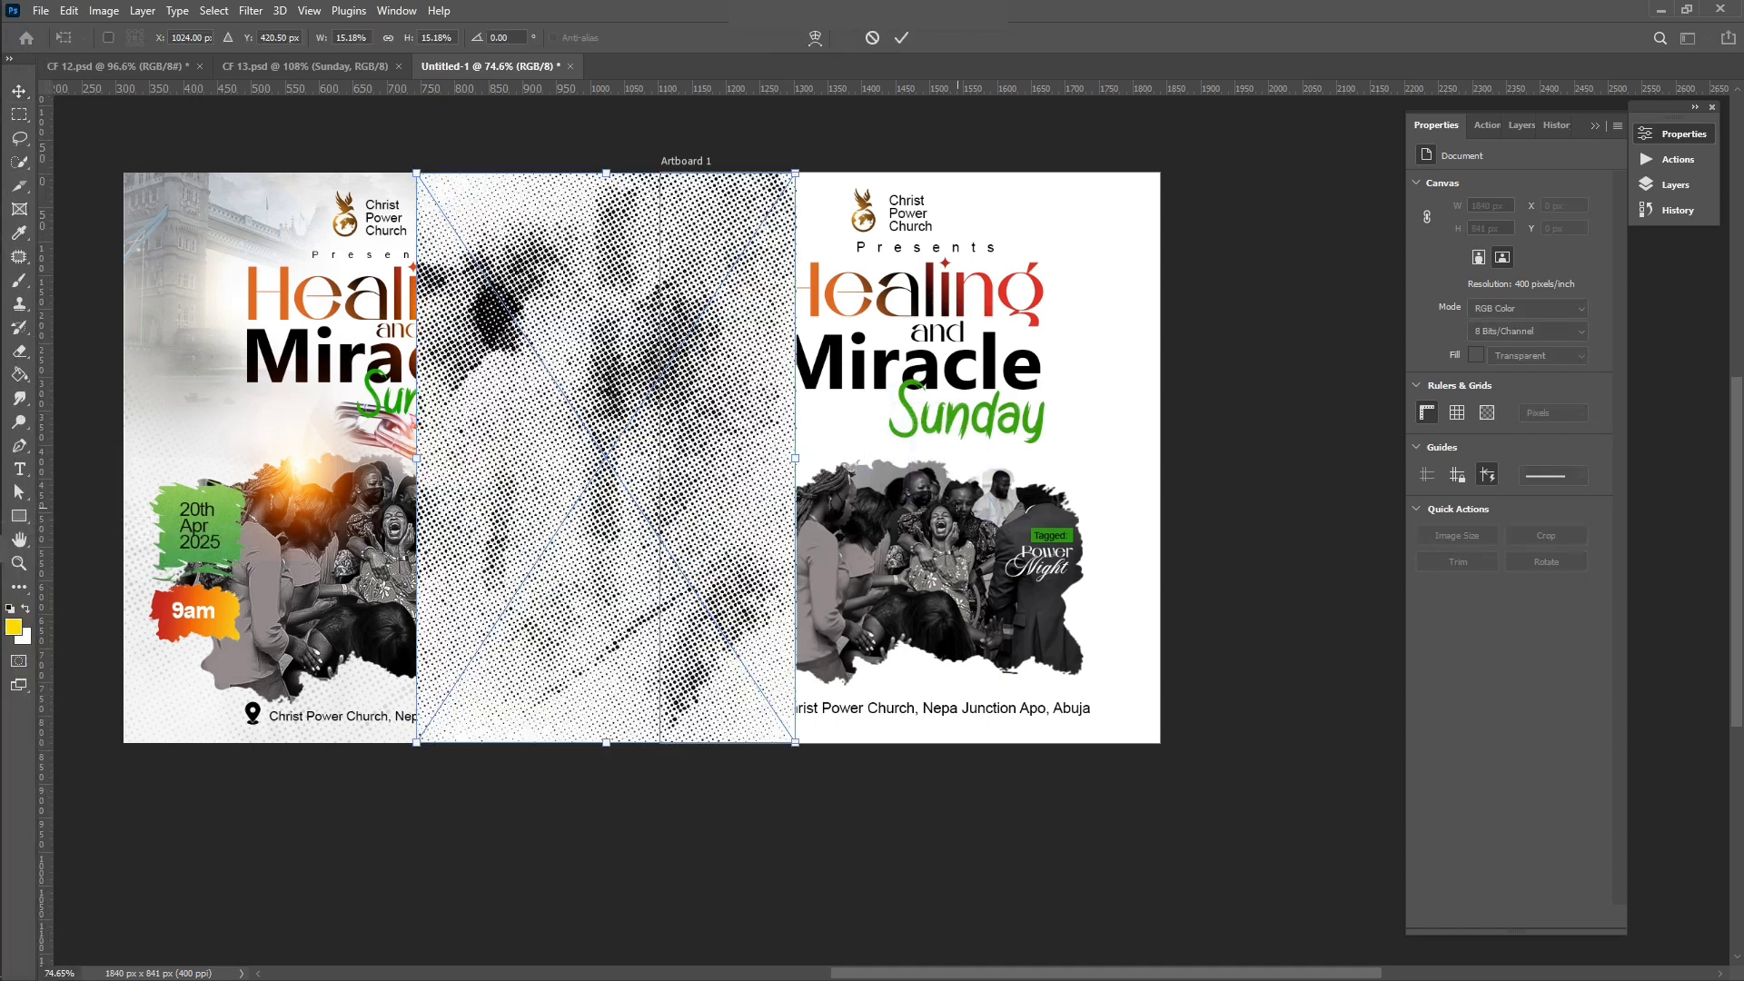
{"action": "left_click", "coordinate": [901, 37]}
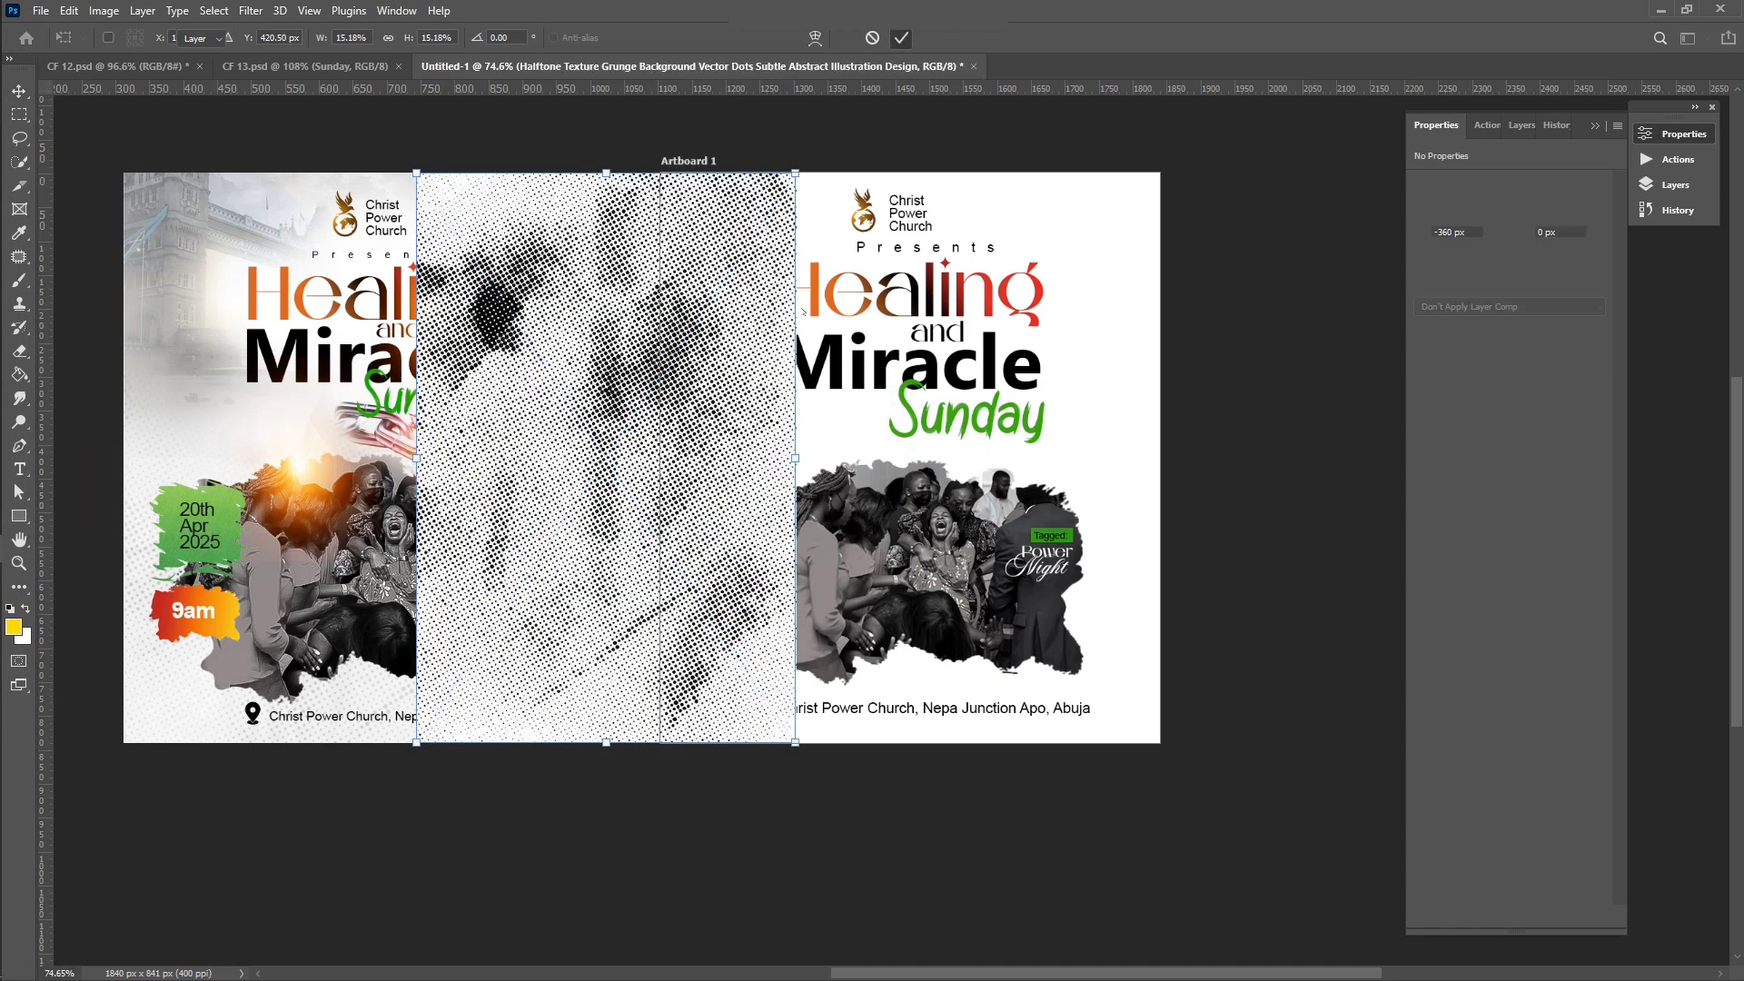
{"action": "key", "text": "Delete"}
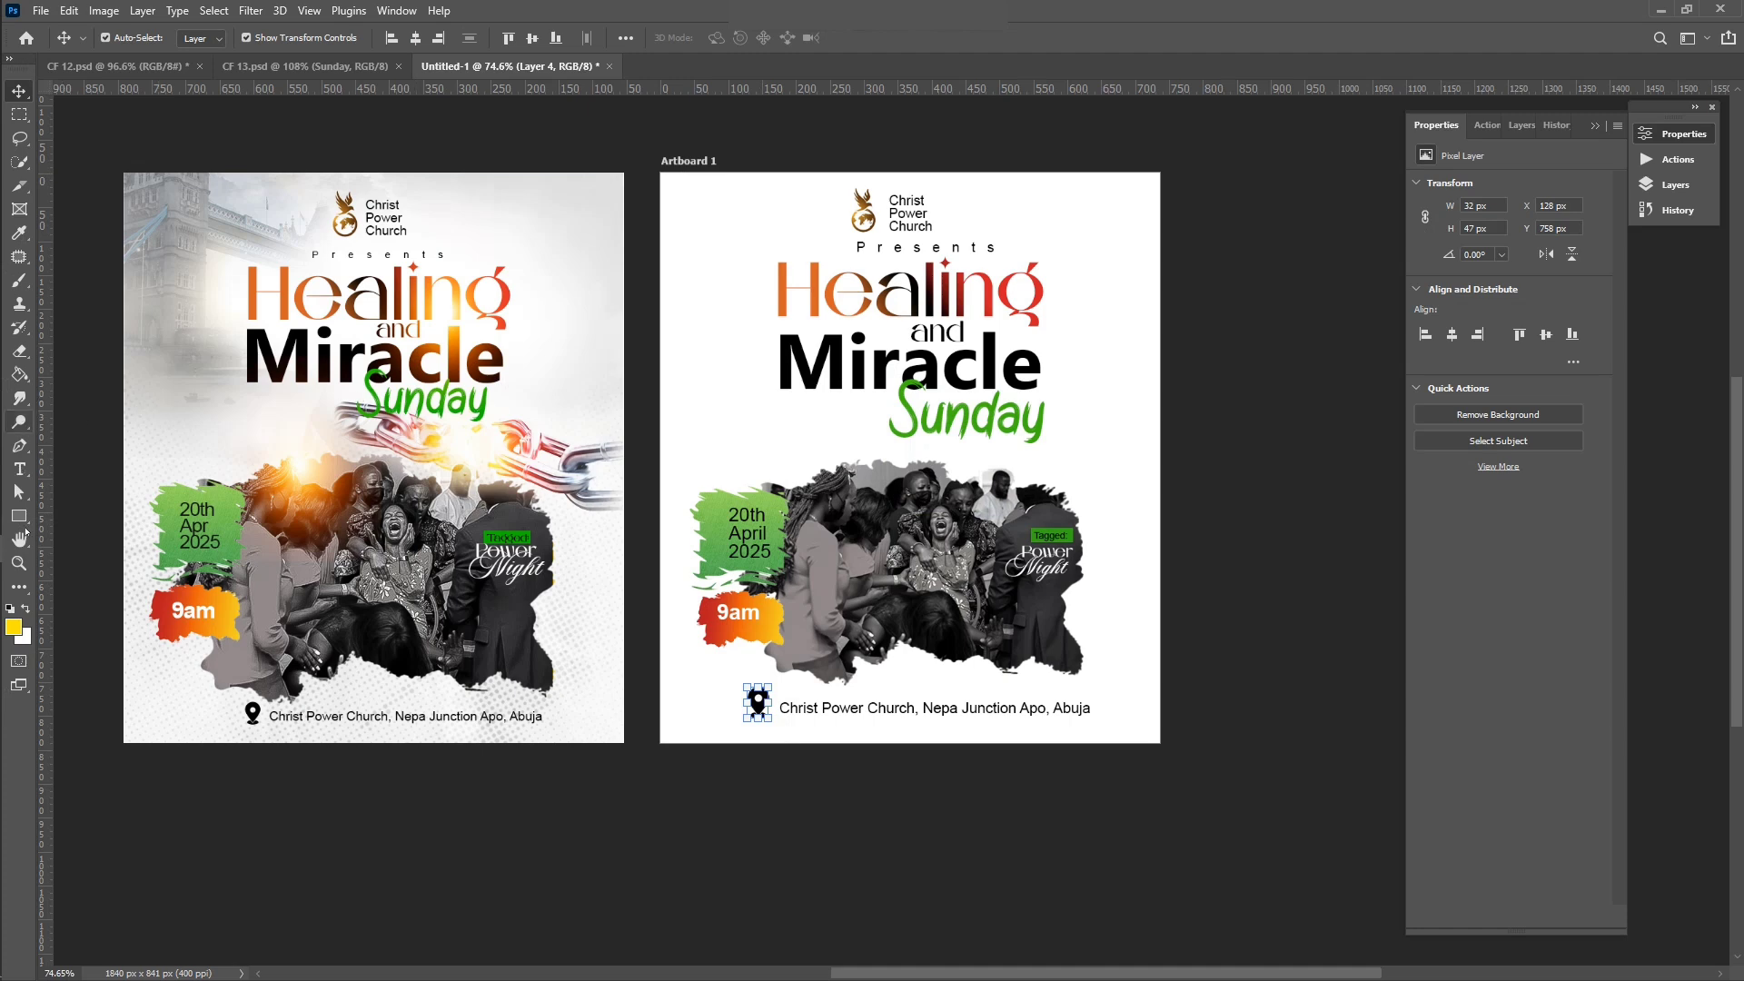
Step: Place the grey hands image "Если Бог за нас-кто против нас_" from the Flyer 09 folder, scaled to about 22%, so it covers Artboard 1
{"action": "left_click", "coordinate": [42, 436]}
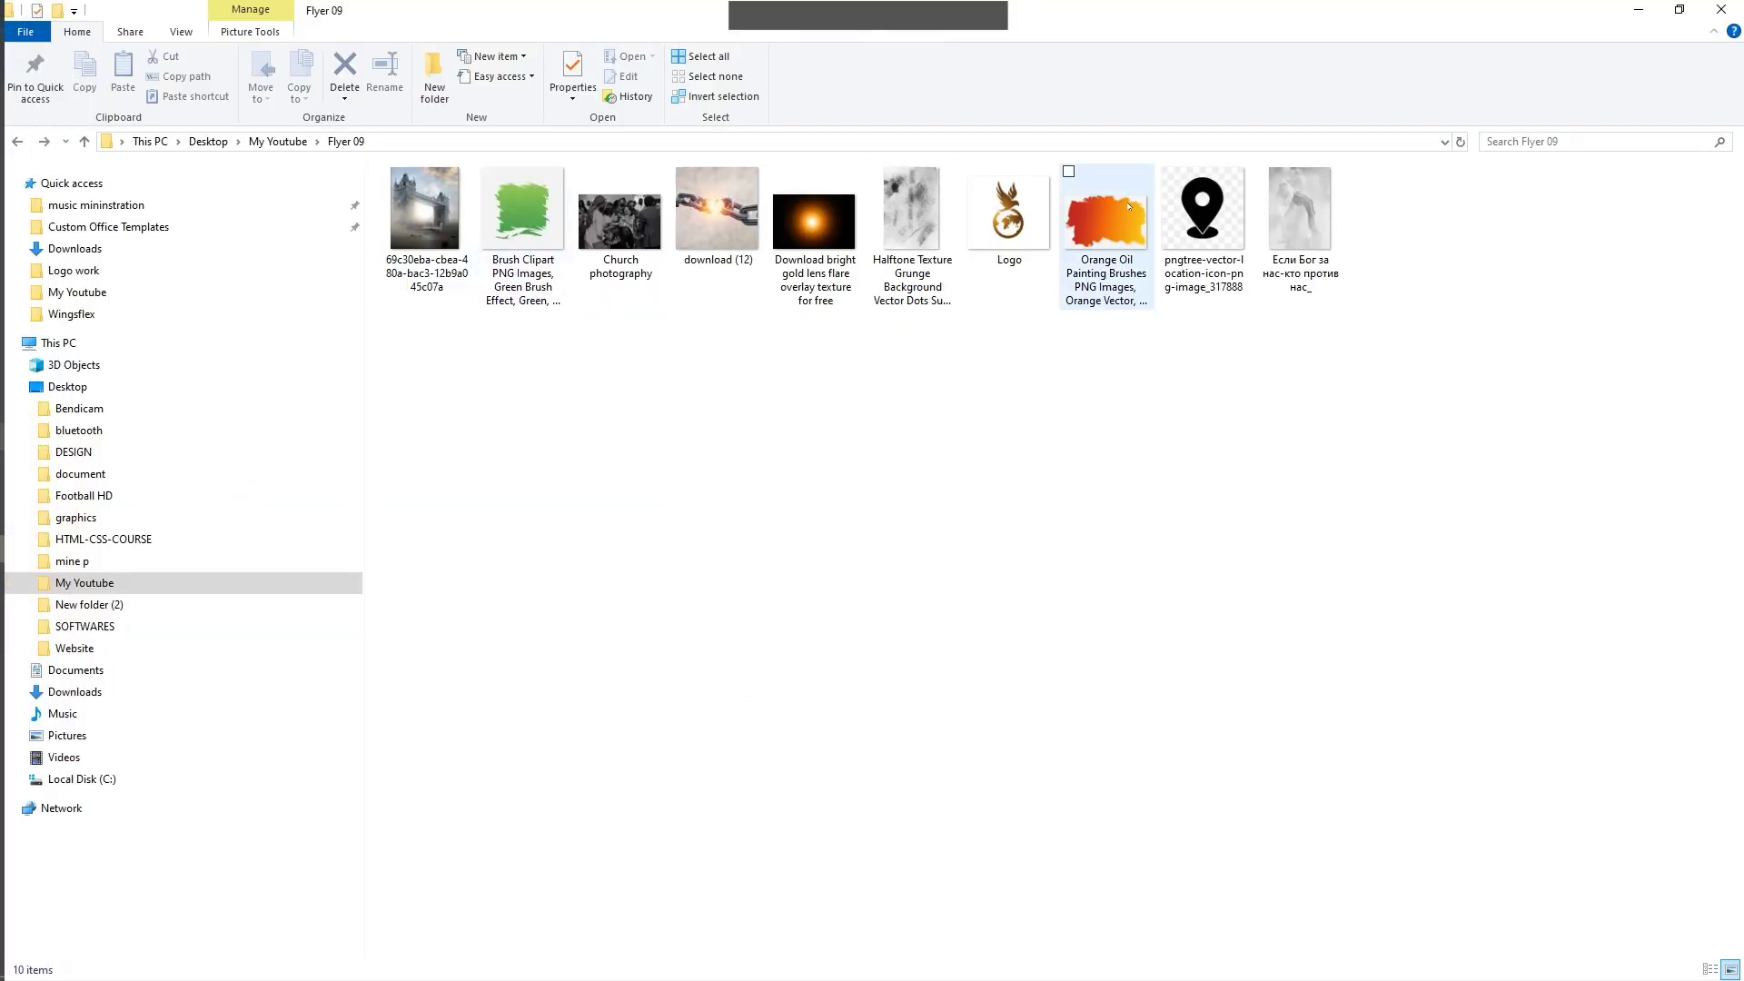
{"action": "left_click", "coordinate": [1294, 238]}
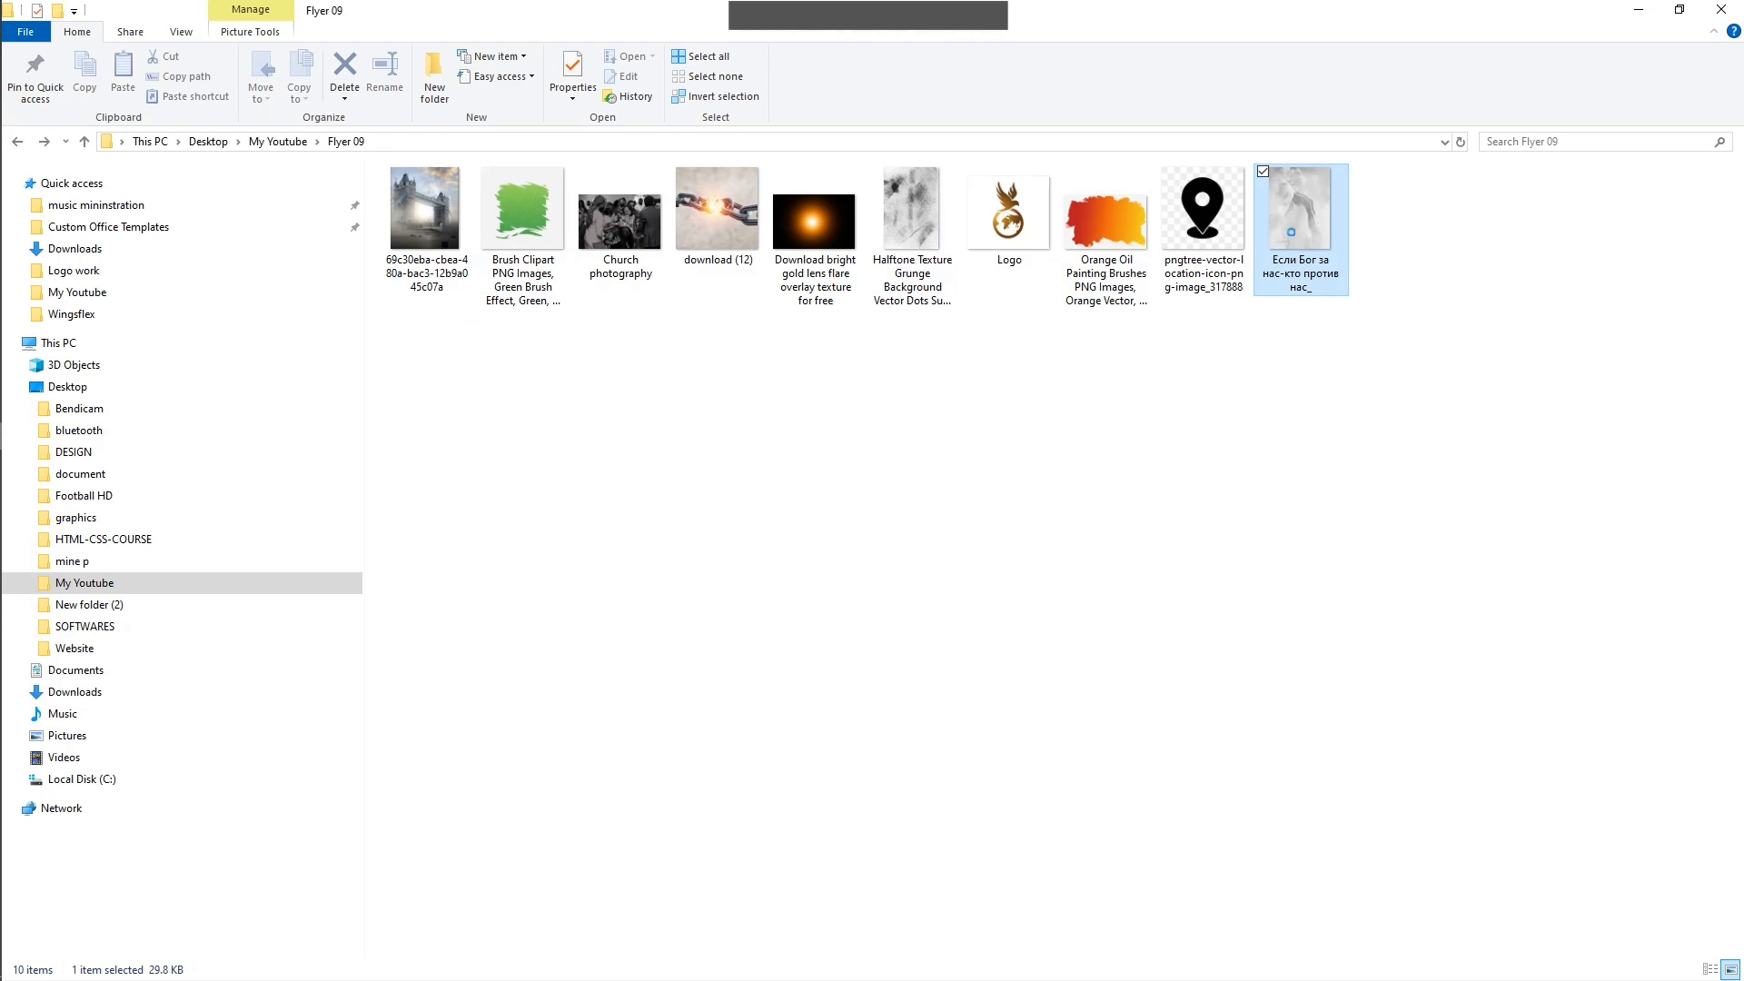
{"action": "left_click_drag", "start_coordinate": [1294, 237], "coordinate": [1036, 436]}
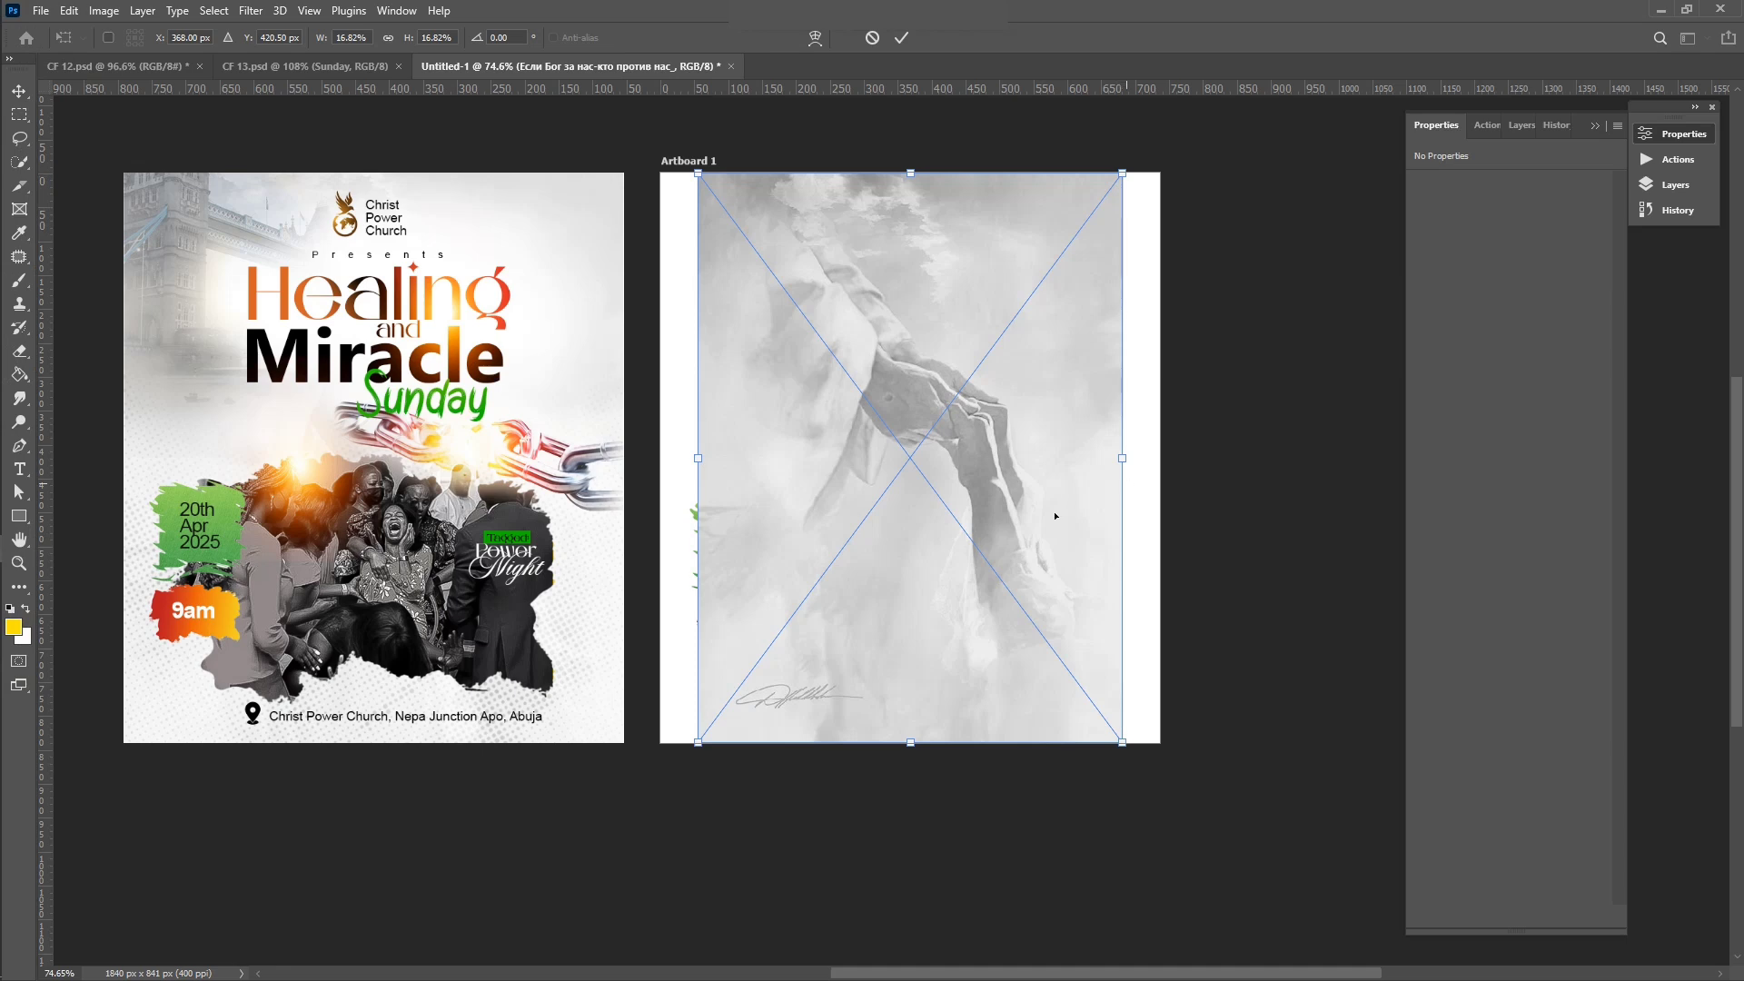
{"action": "left_click_drag", "start_coordinate": [698, 743], "coordinate": [632, 823]}
{"action": "left_click_drag", "start_coordinate": [982, 585], "coordinate": [981, 597]}
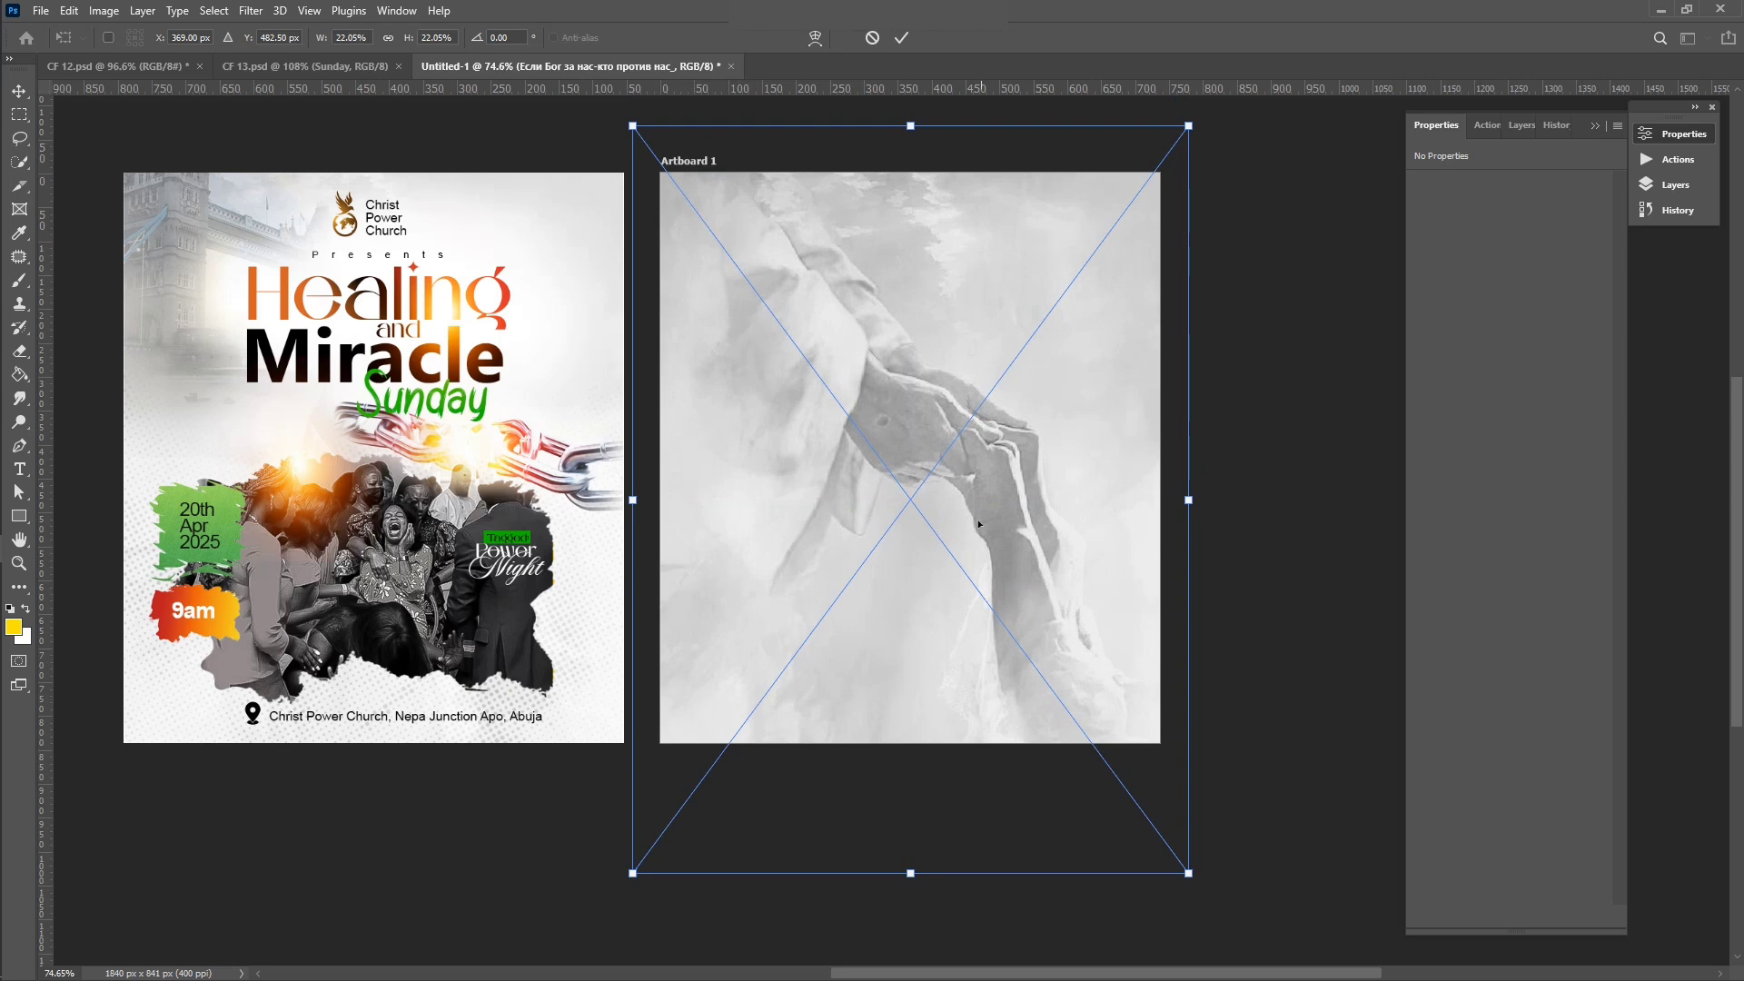
{"action": "left_click_drag", "start_coordinate": [982, 533], "coordinate": [983, 555]}
{"action": "key", "text": "Return"}
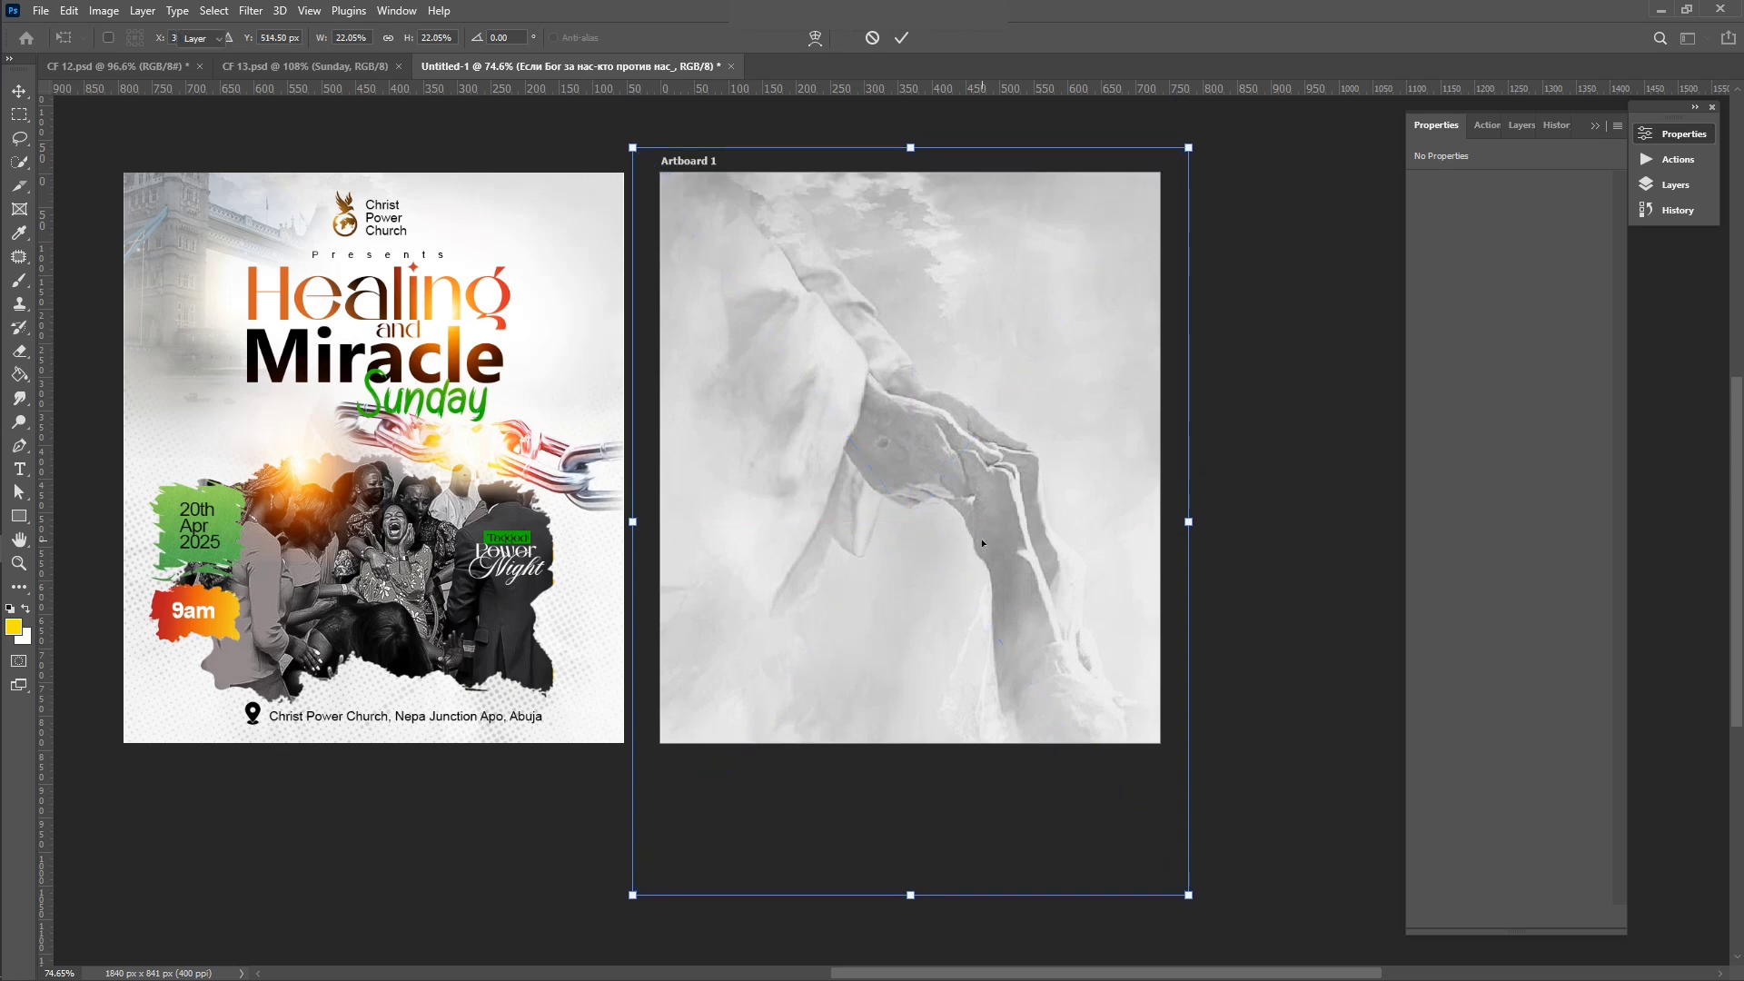
Step: Move the hands image layer below all other layers in Artboard 1 and set its opacity to 63%
{"action": "left_click", "coordinate": [1675, 185]}
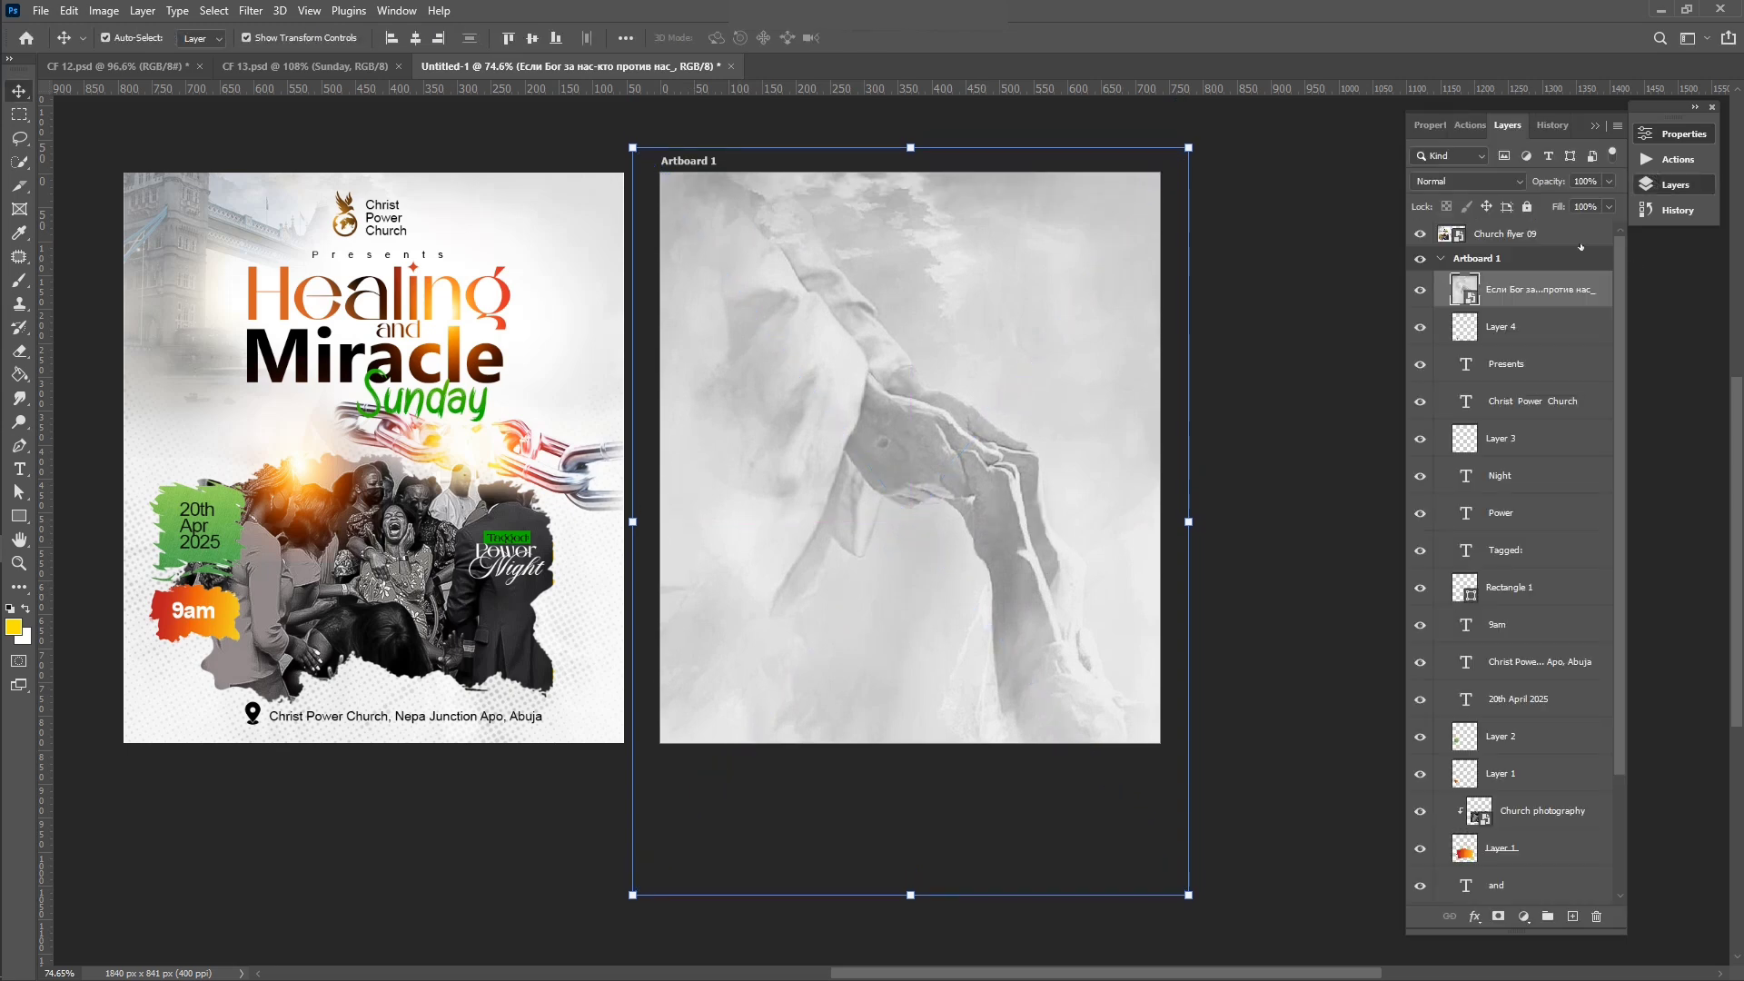
{"action": "mouse_move", "coordinate": [1532, 295]}
{"action": "left_mouse_down"}
{"action": "mouse_move", "coordinate": [1502, 852]}
{"action": "mouse_move", "coordinate": [1477, 974]}
{"action": "mouse_move", "coordinate": [1495, 822]}
{"action": "mouse_move", "coordinate": [1489, 847]}
{"action": "mouse_move", "coordinate": [1479, 808]}
{"action": "left_mouse_up"}
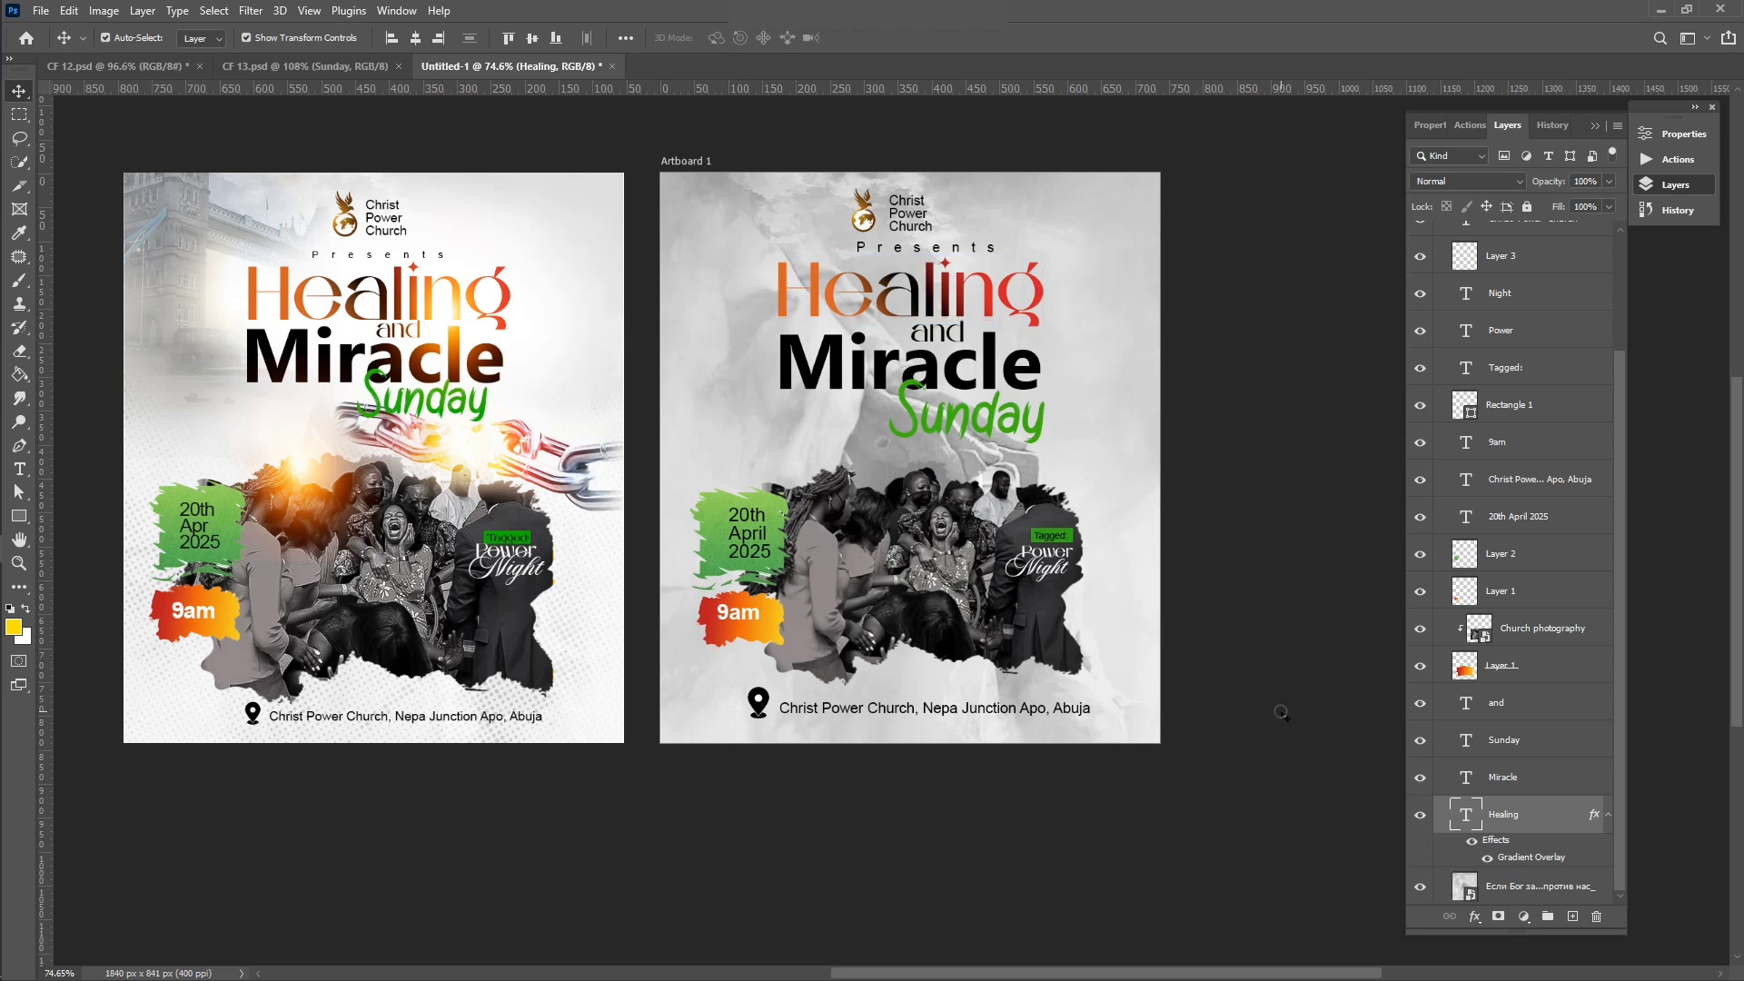
{"action": "left_click", "coordinate": [1115, 457]}
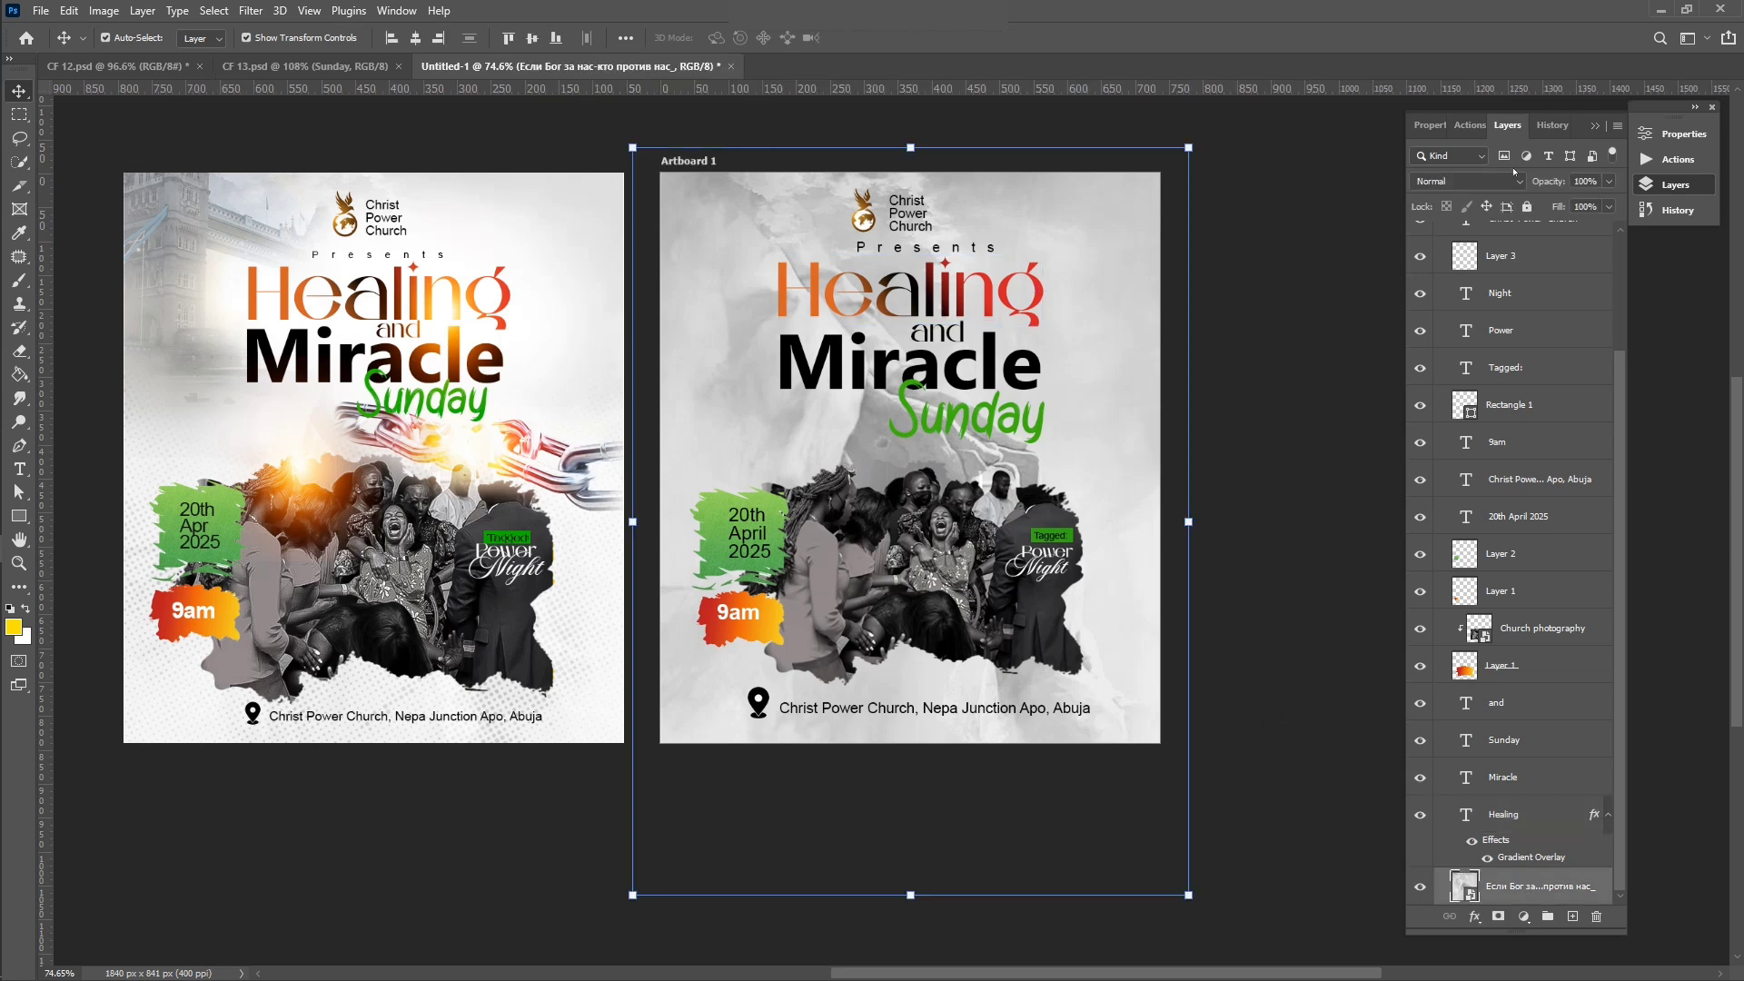
{"action": "left_click", "coordinate": [1608, 182]}
{"action": "left_click_drag", "start_coordinate": [1587, 202], "coordinate": [1579, 201]}
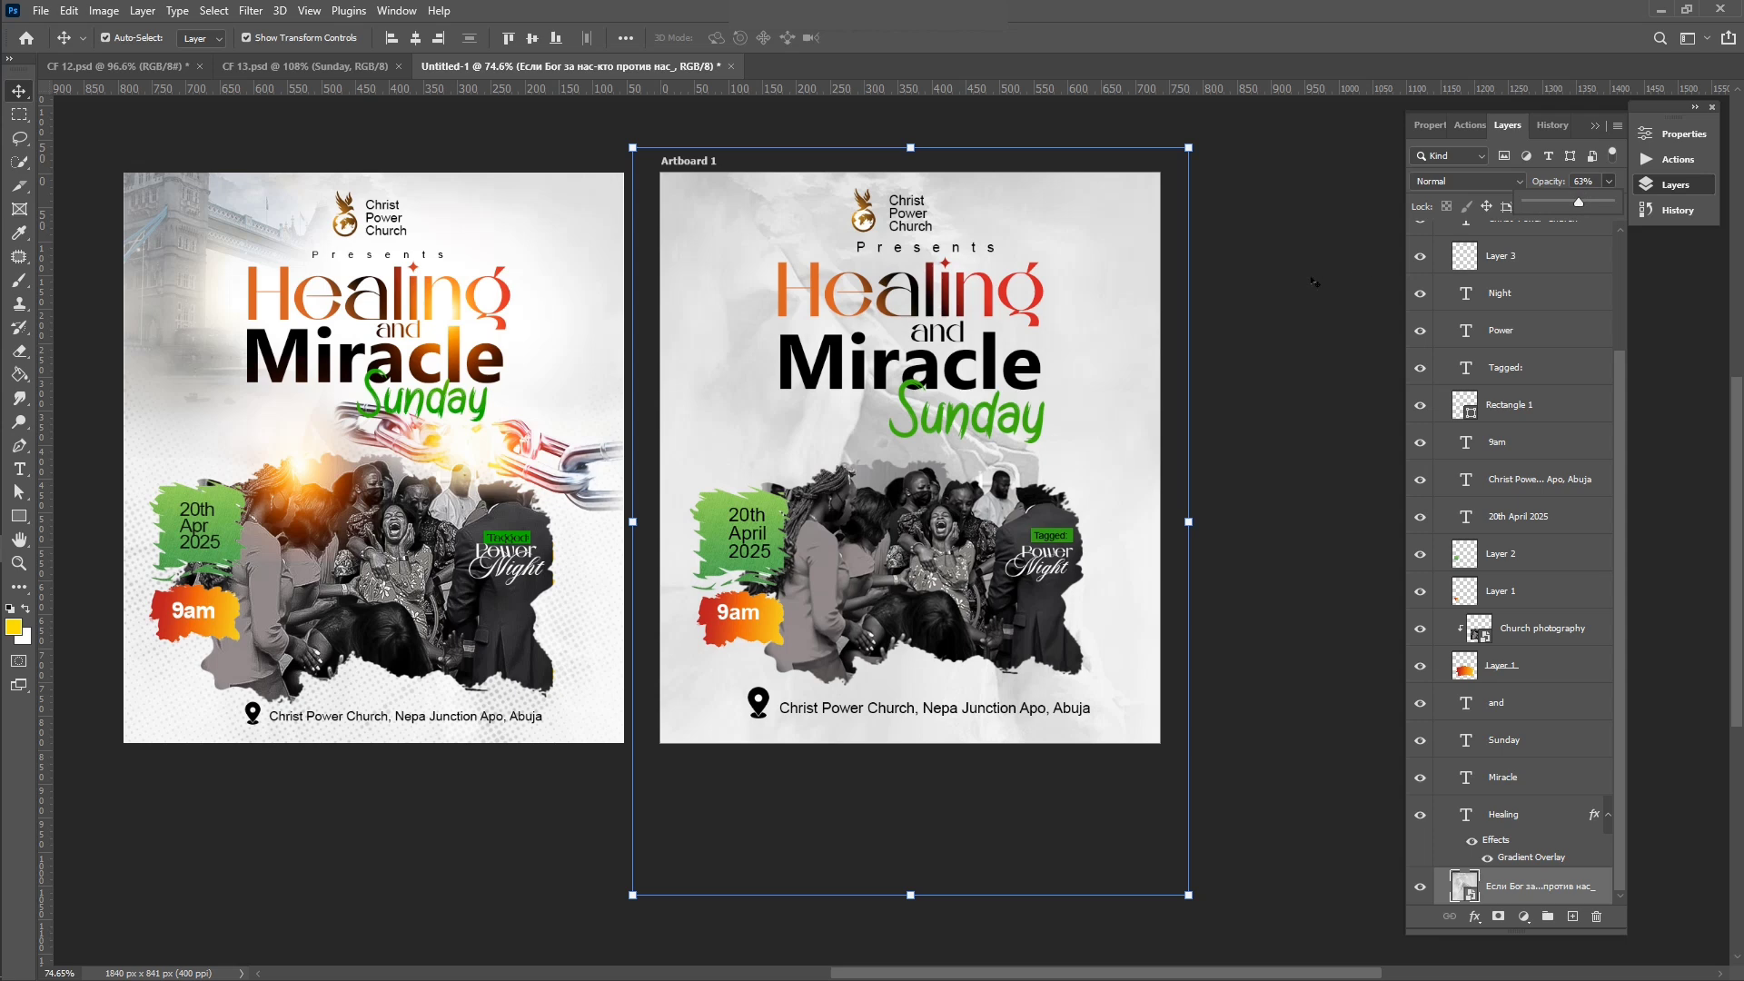
{"action": "left_click", "coordinate": [1218, 304]}
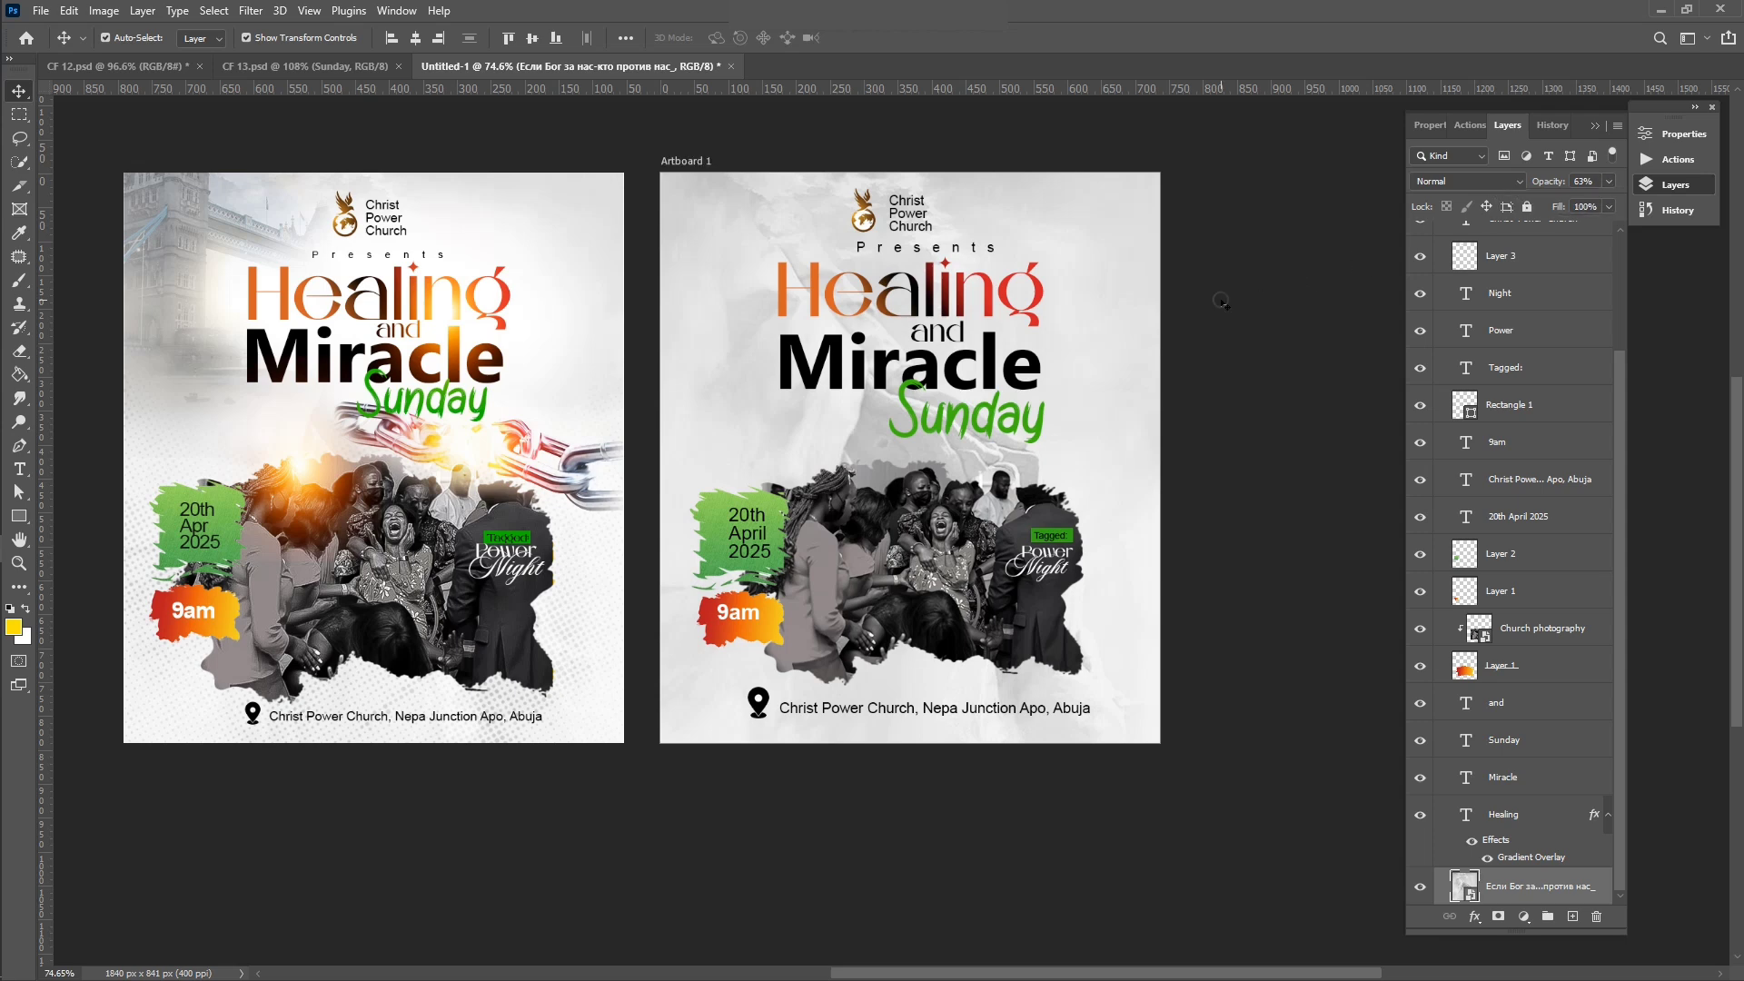
Step: Rasterize the hands background image and erase the hands behind the title and around the church photo with the soft 177 px eraser
{"action": "left_click", "coordinate": [975, 393]}
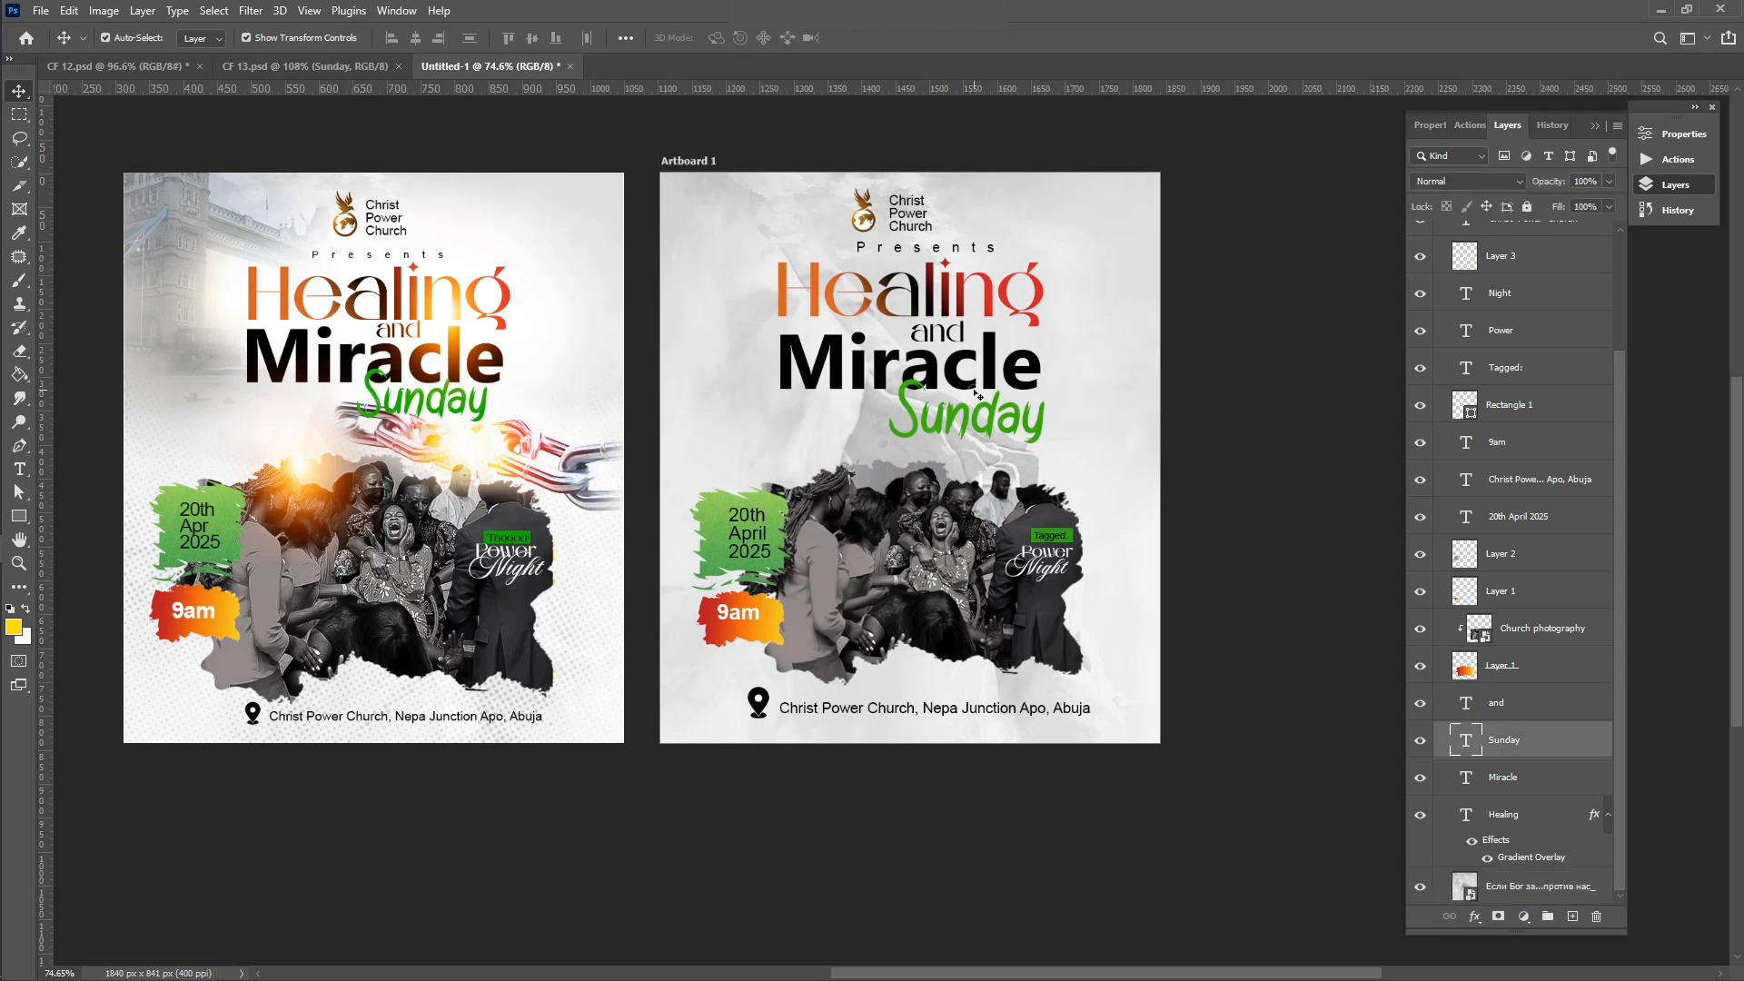
{"action": "left_click", "coordinate": [1135, 294]}
{"action": "key", "text": "e"}
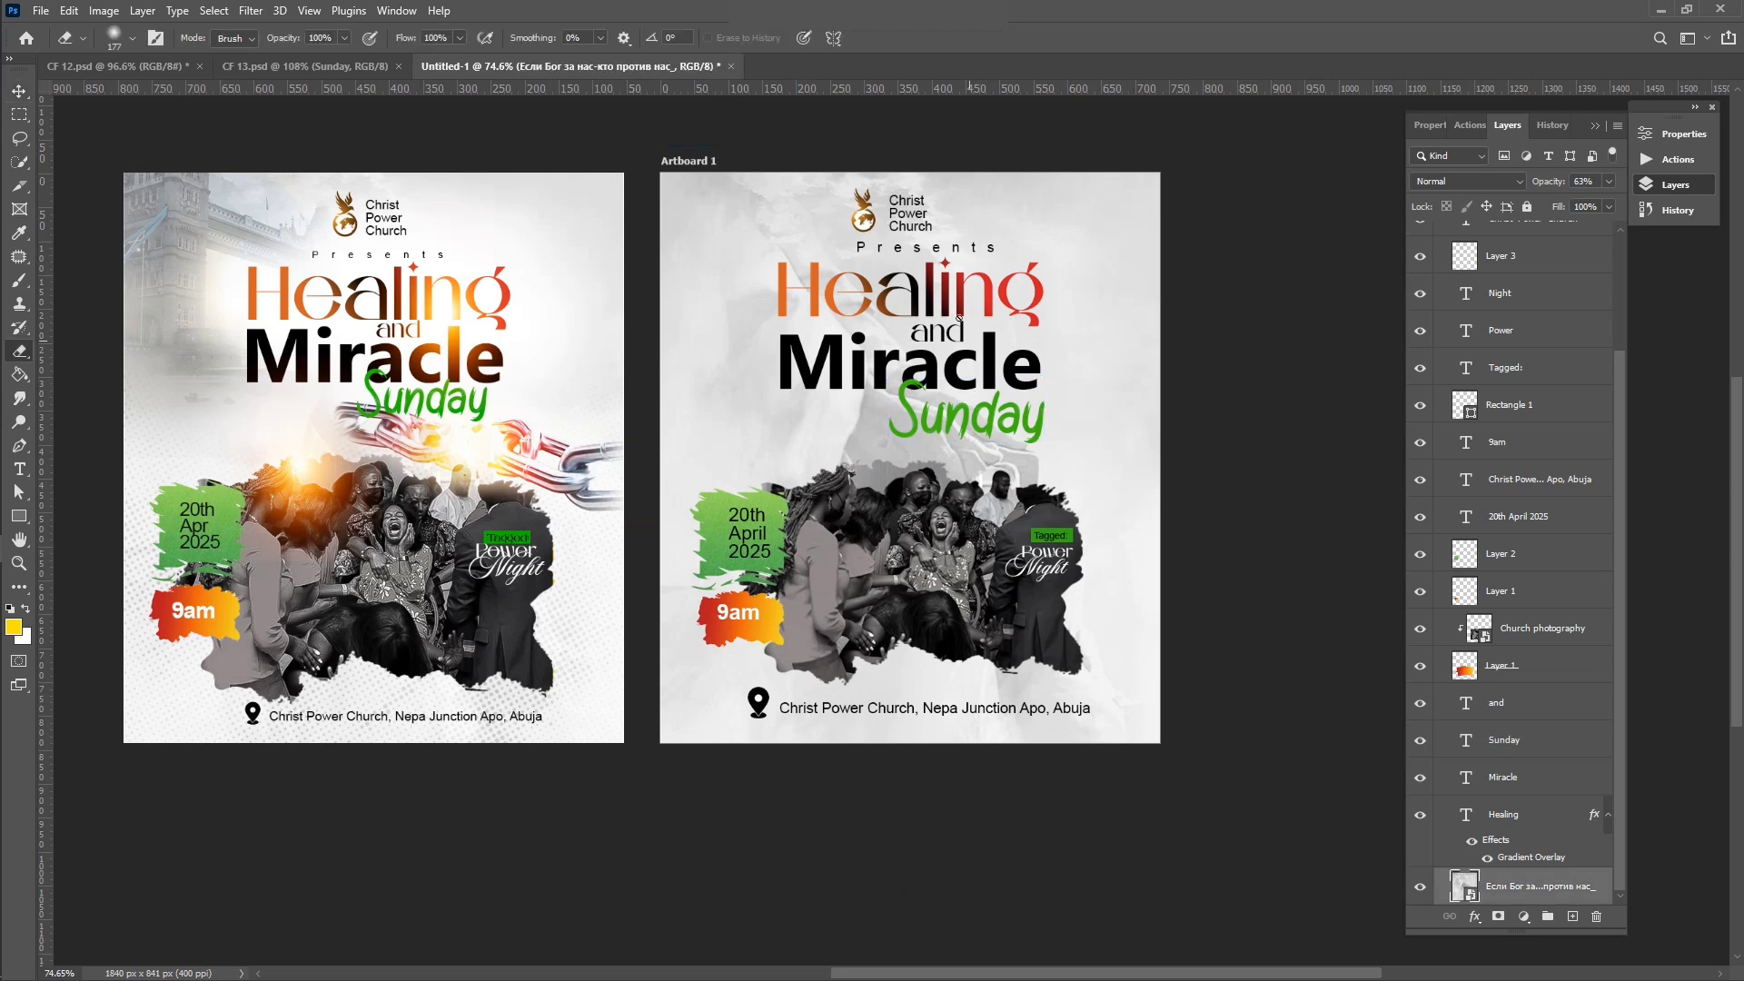
{"action": "left_click", "coordinate": [1049, 237]}
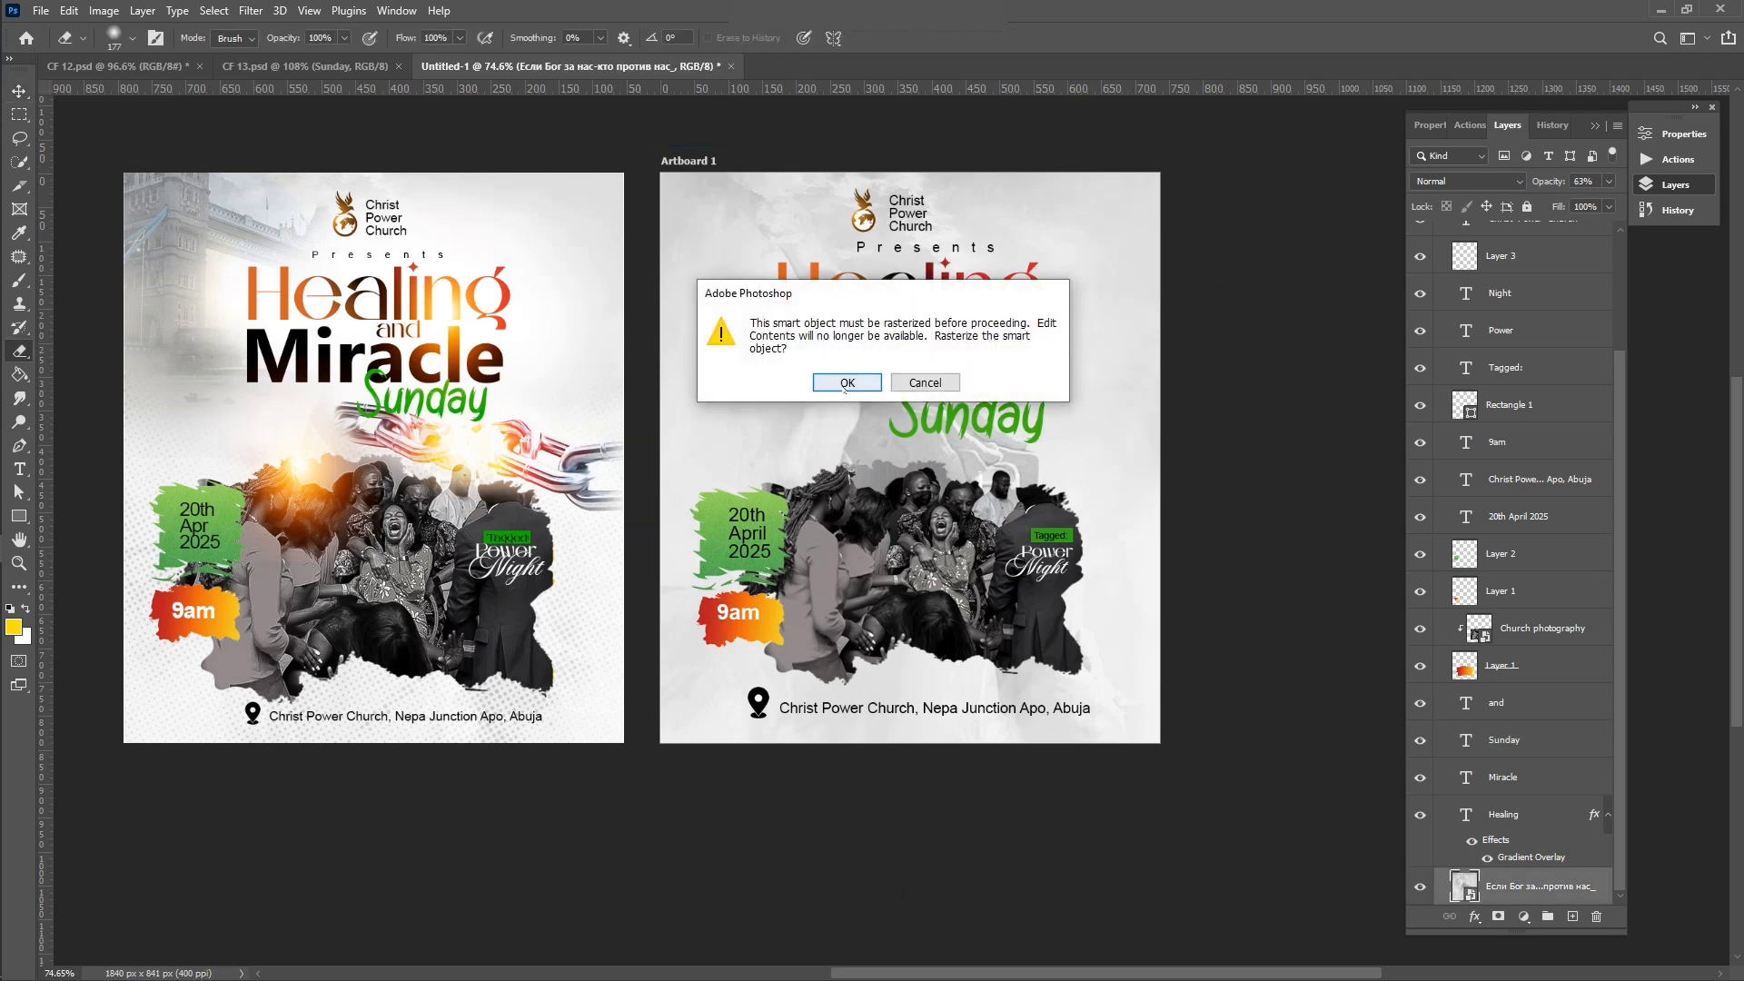
{"action": "left_click", "coordinate": [844, 382]}
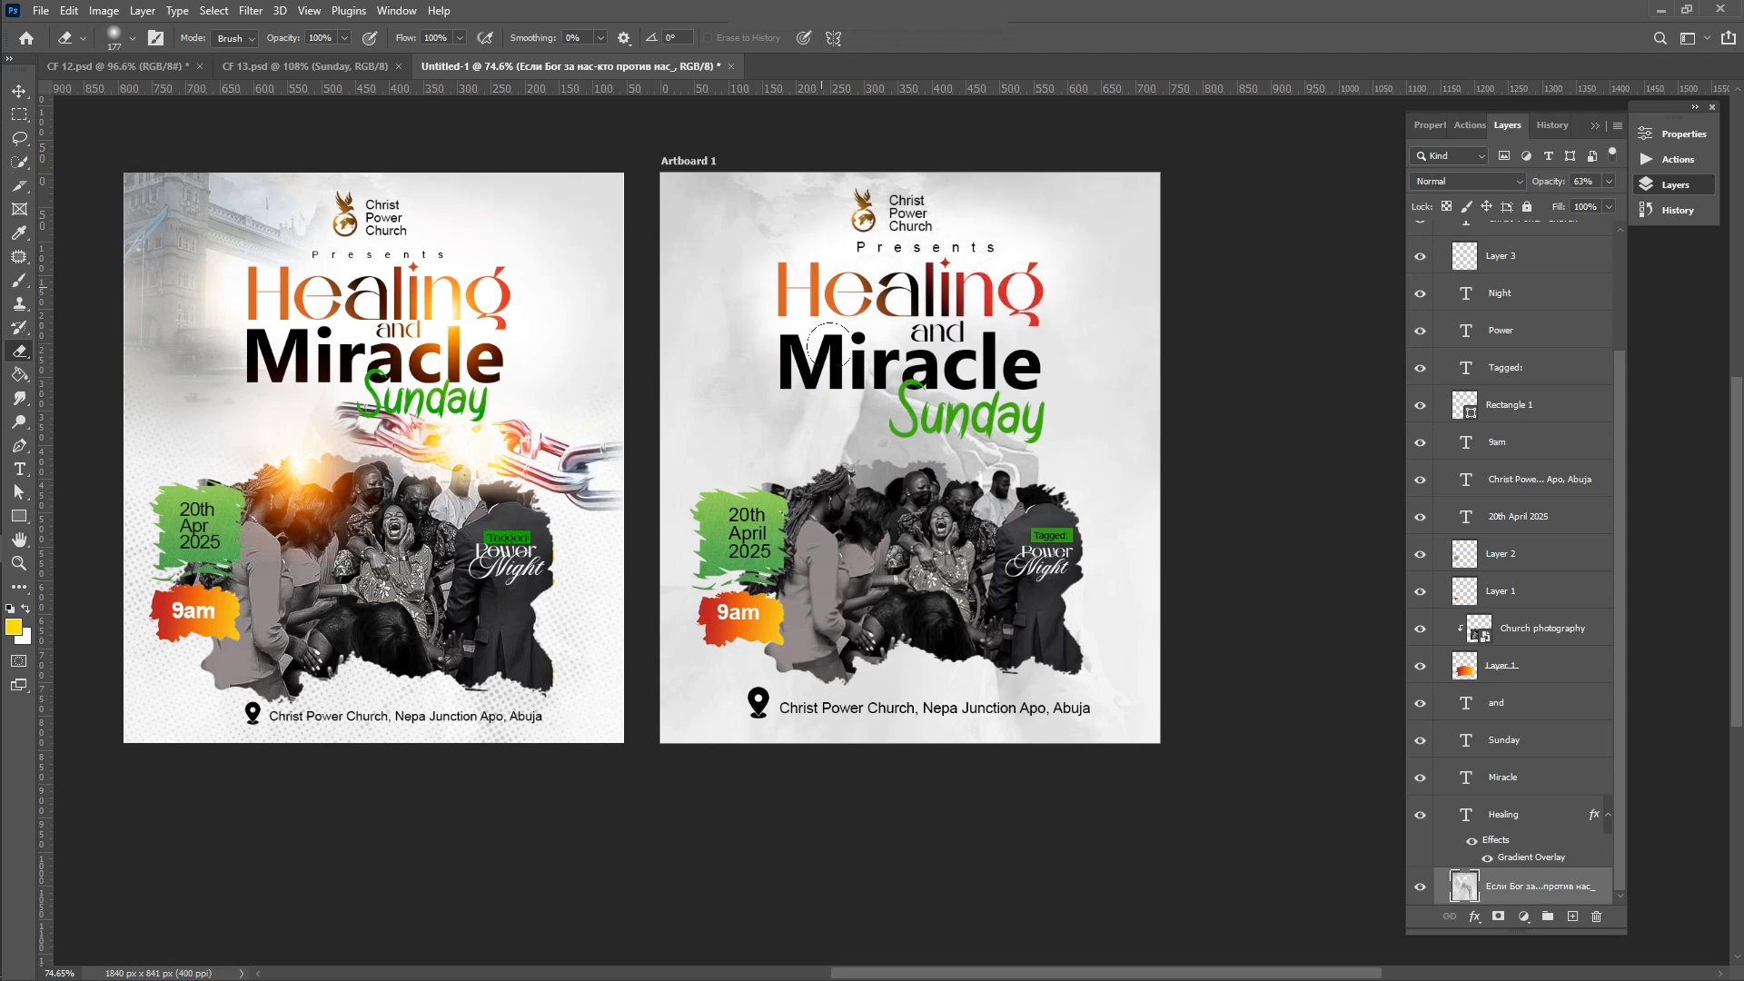
{"action": "mouse_move", "coordinate": [1009, 313]}
{"action": "left_mouse_down"}
{"action": "mouse_move", "coordinate": [1012, 369]}
{"action": "mouse_move", "coordinate": [882, 415]}
{"action": "mouse_move", "coordinate": [809, 359]}
{"action": "mouse_move", "coordinate": [837, 408]}
{"action": "left_mouse_up"}
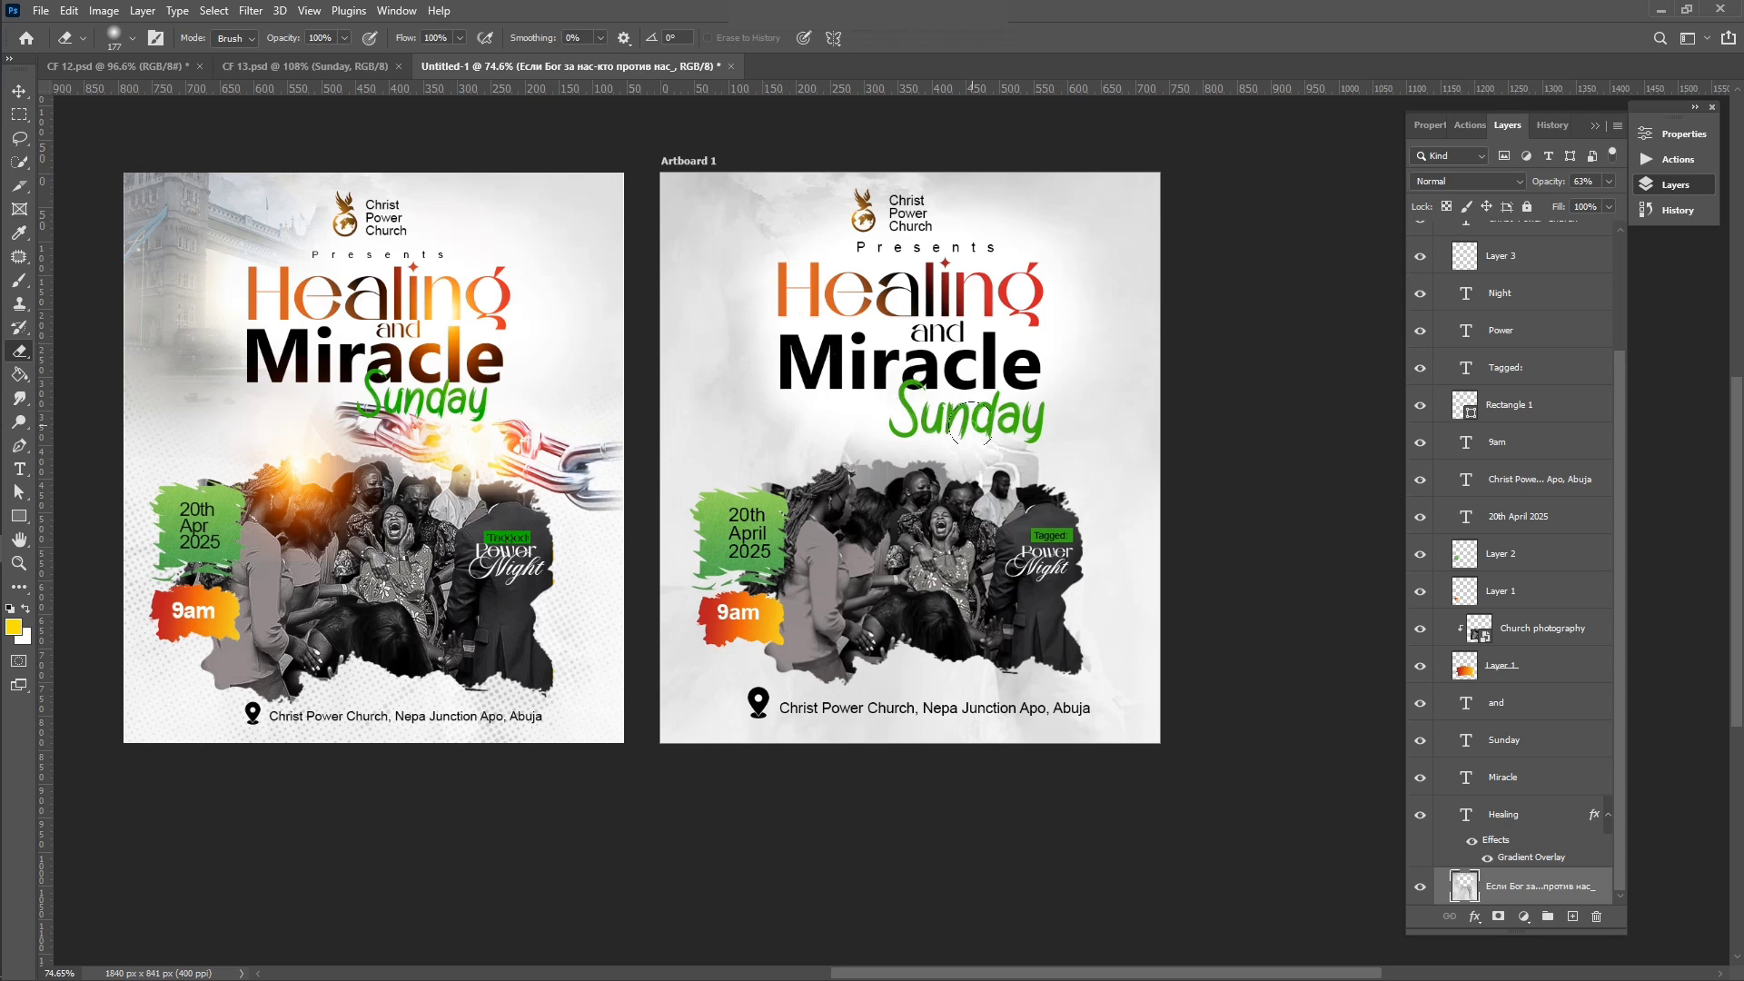
{"action": "mouse_move", "coordinate": [776, 464]}
{"action": "left_mouse_down"}
{"action": "mouse_move", "coordinate": [858, 454]}
{"action": "mouse_move", "coordinate": [705, 583]}
{"action": "left_mouse_up"}
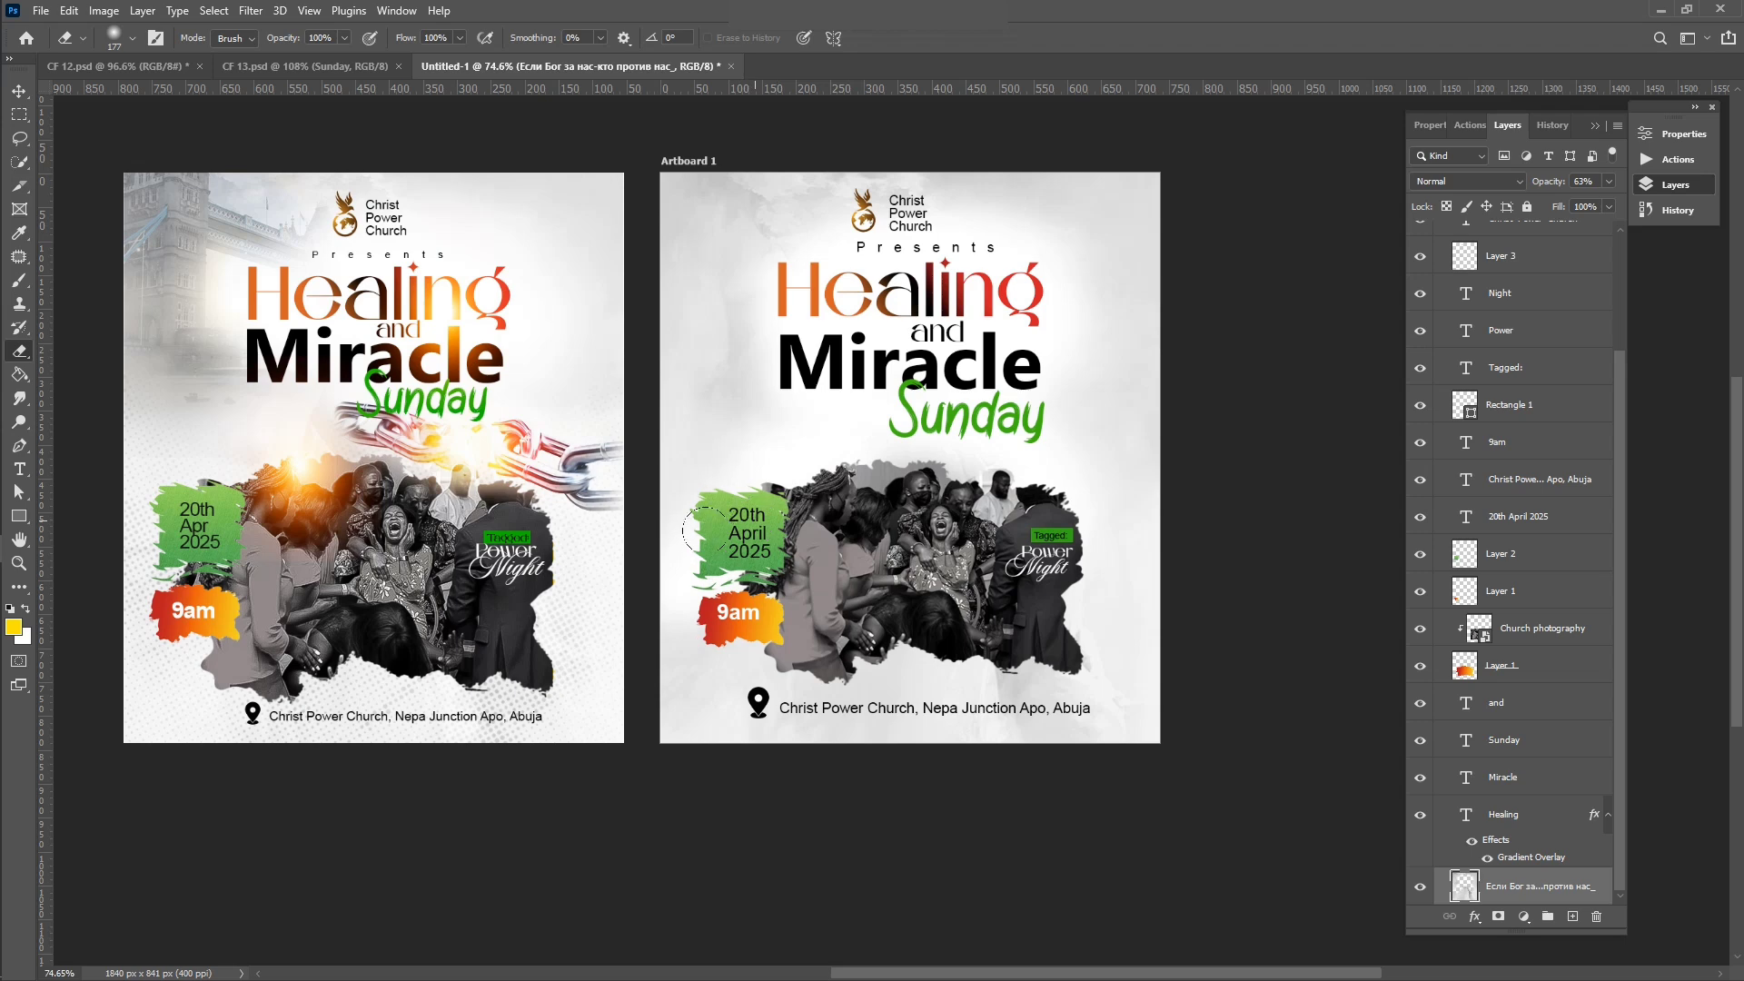
Step: Place the Halftone Texture Grunge Background image from the Flyer 09 folder onto Artboard 1, scaled to about 18%
{"action": "key", "text": "v"}
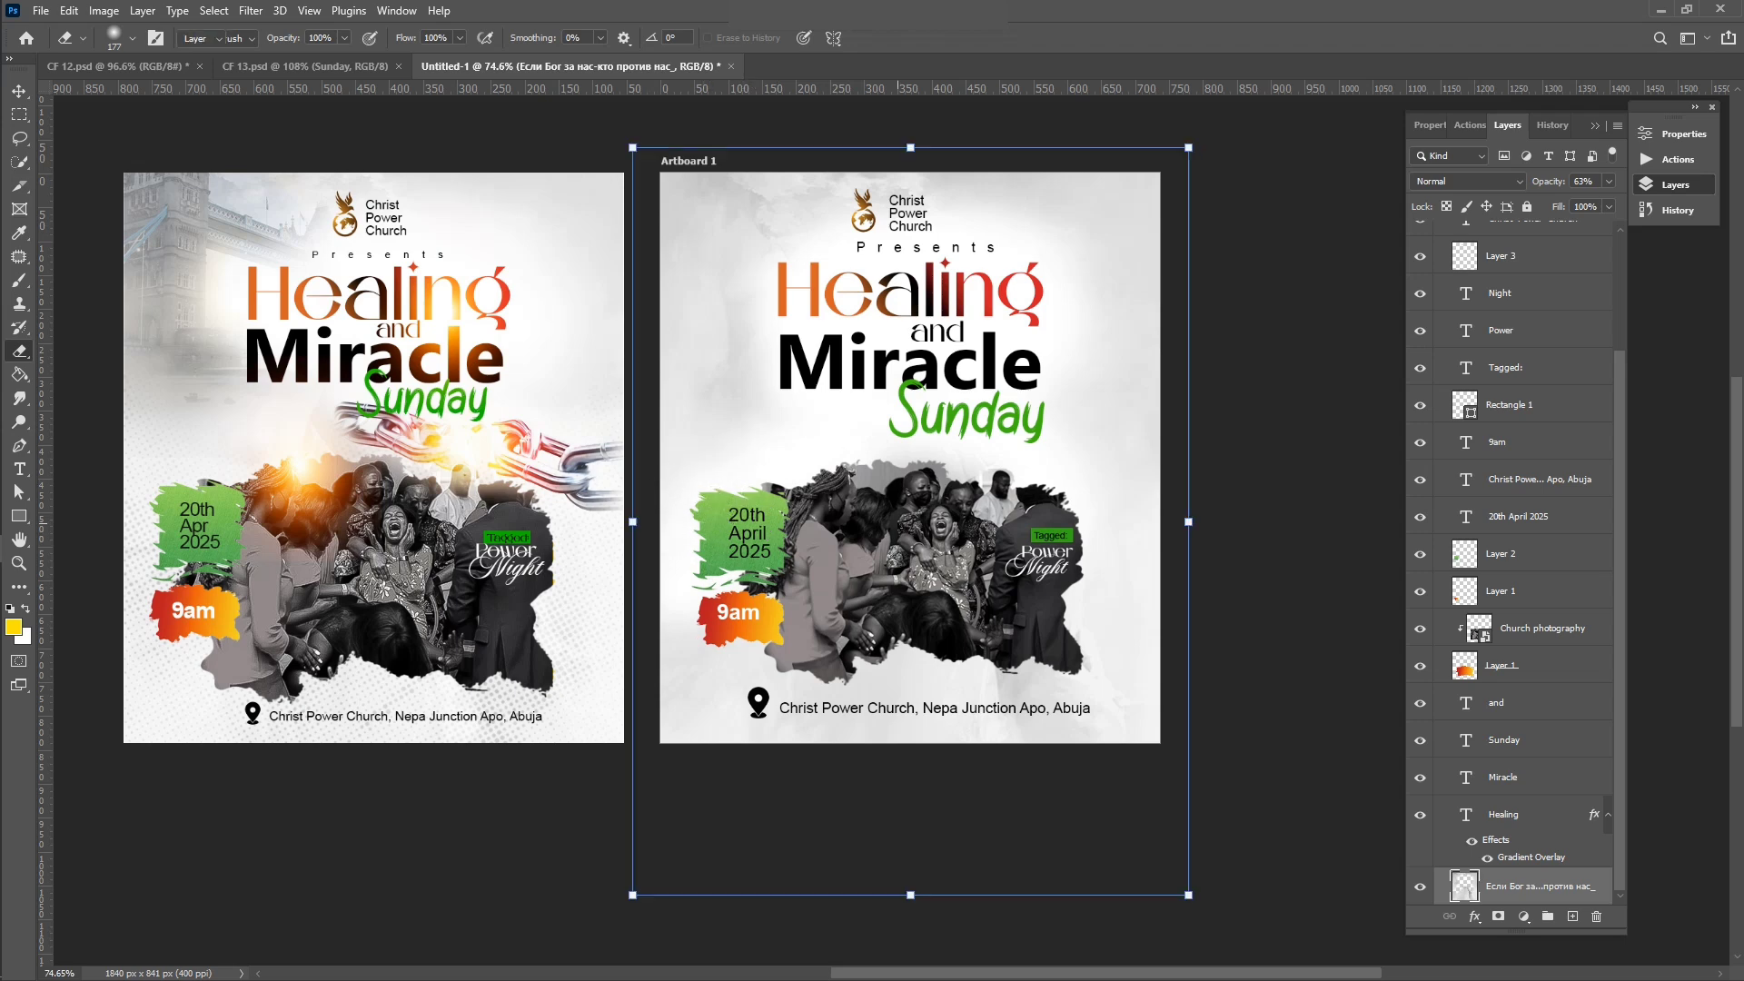
{"action": "key", "text": "v"}
{"action": "left_click", "coordinate": [1316, 402]}
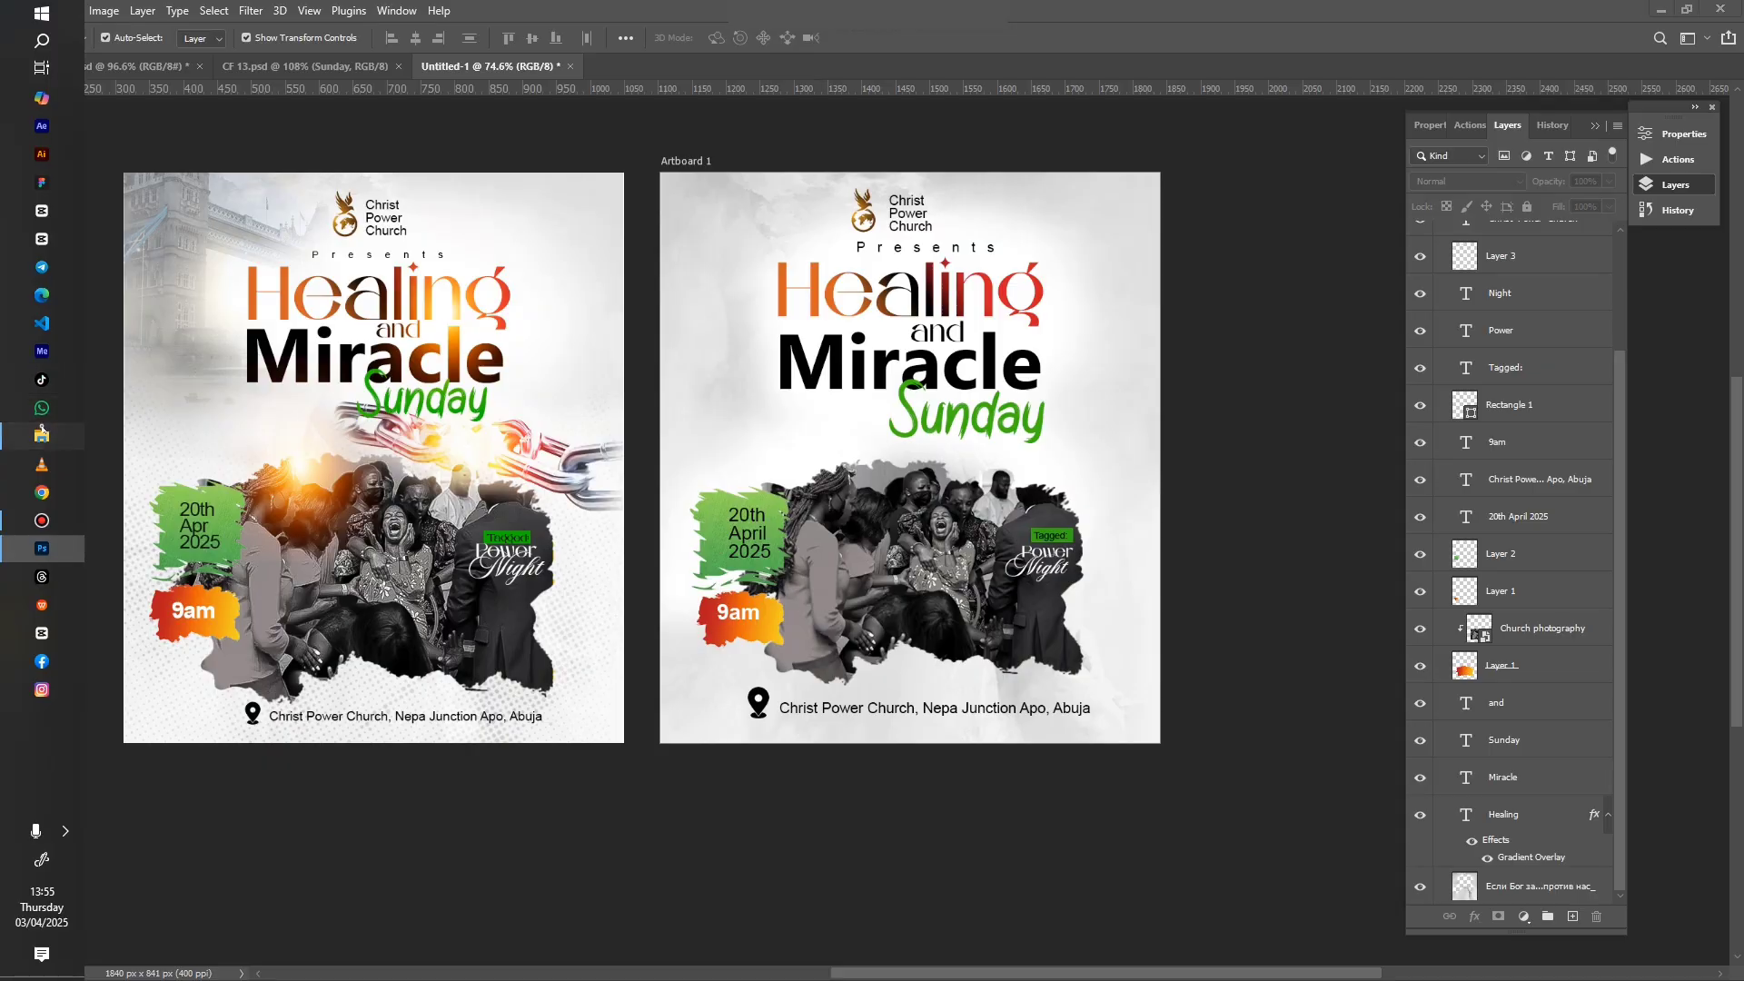
{"action": "left_click", "coordinate": [35, 436]}
{"action": "left_click", "coordinate": [922, 216]}
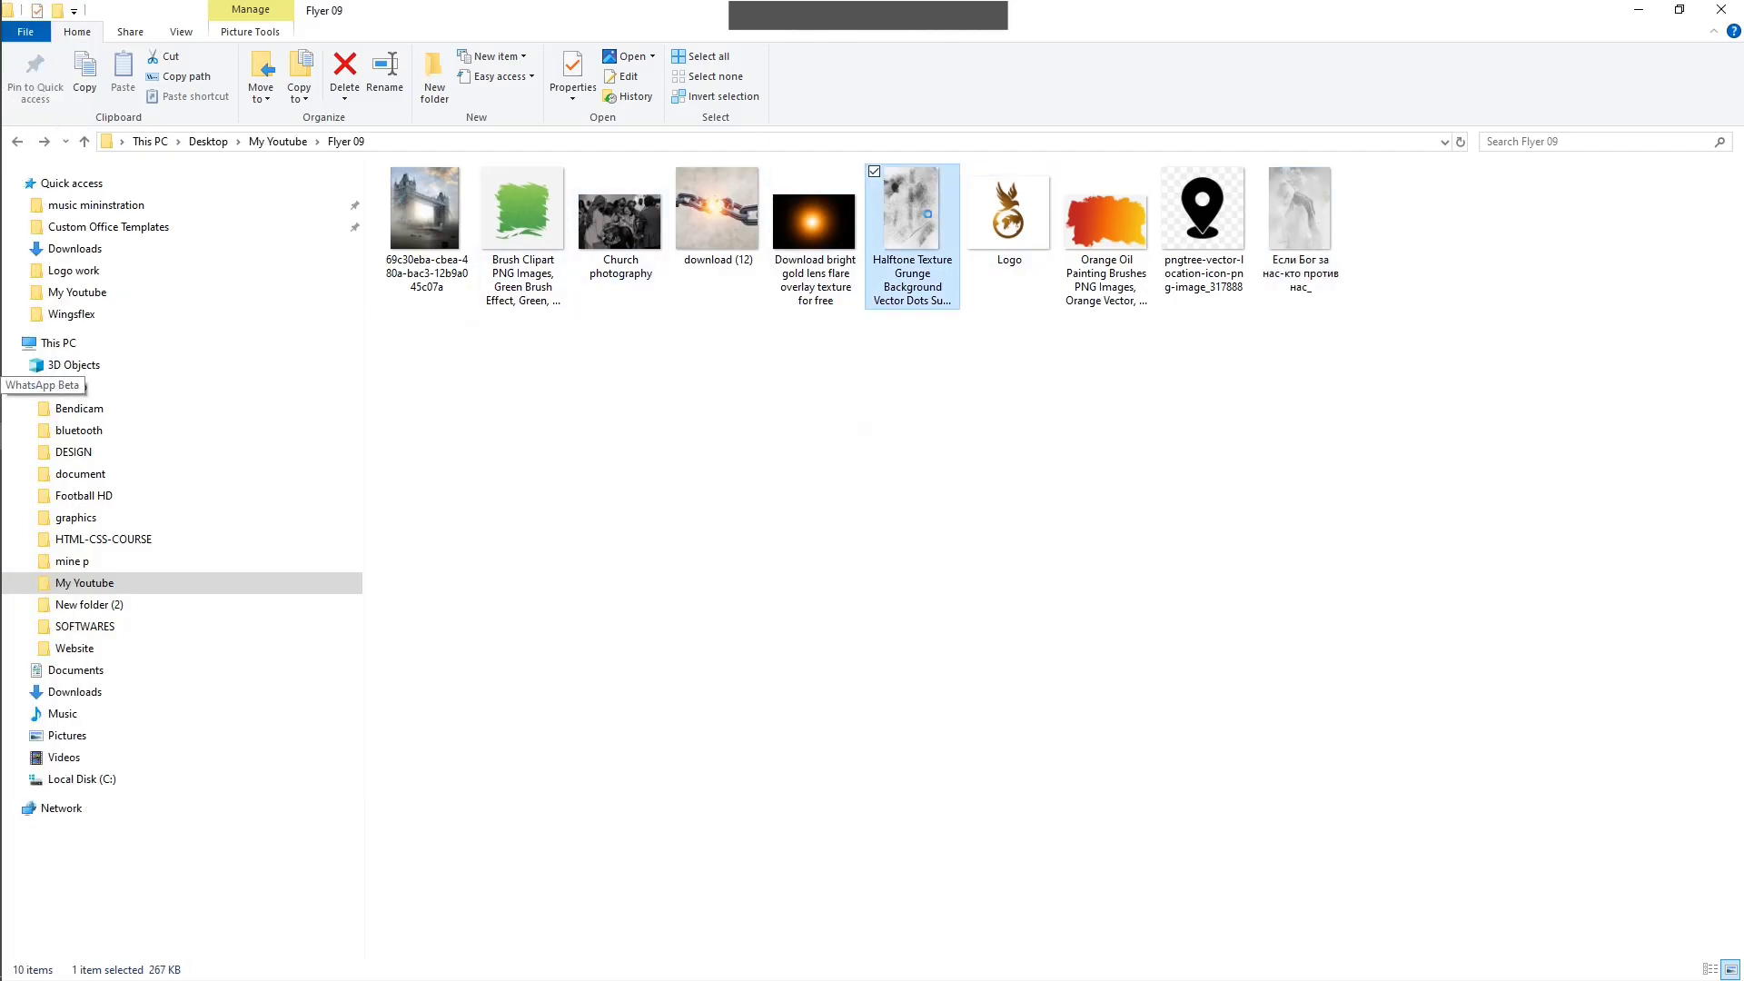
{"action": "left_click_drag", "start_coordinate": [930, 218], "coordinate": [614, 590]}
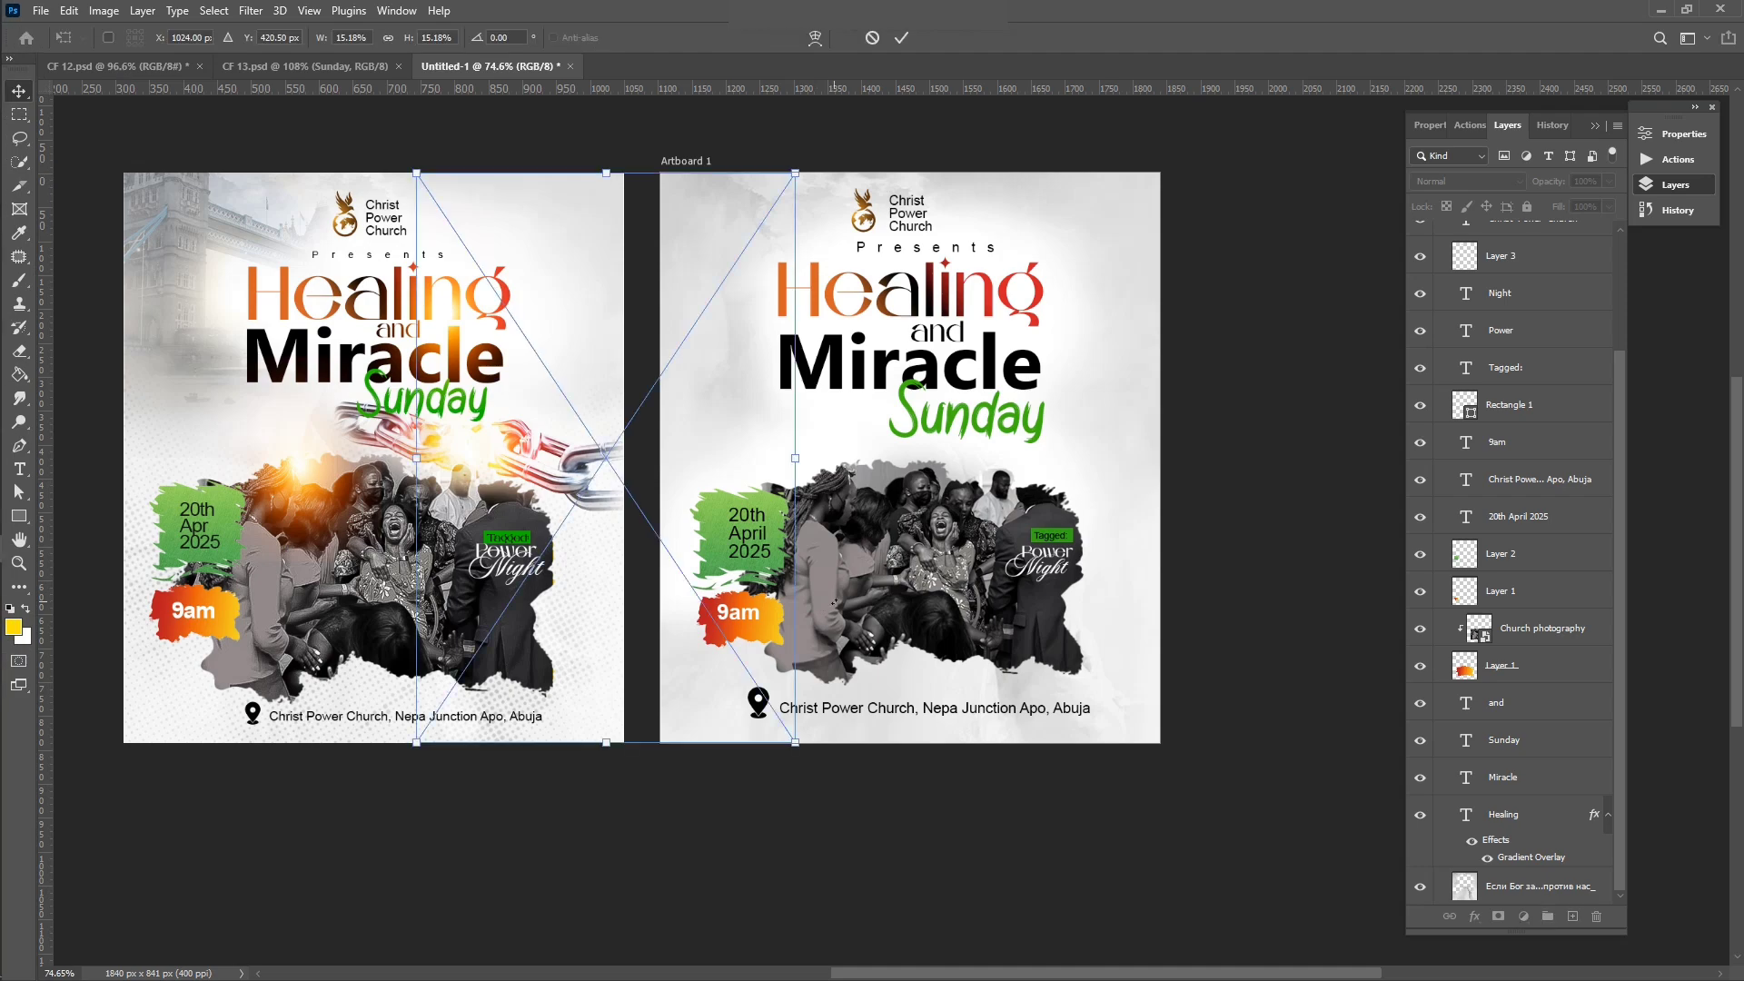
{"action": "left_click_drag", "start_coordinate": [682, 457], "coordinate": [1055, 581]}
{"action": "left_click_drag", "start_coordinate": [791, 866], "coordinate": [602, 895]}
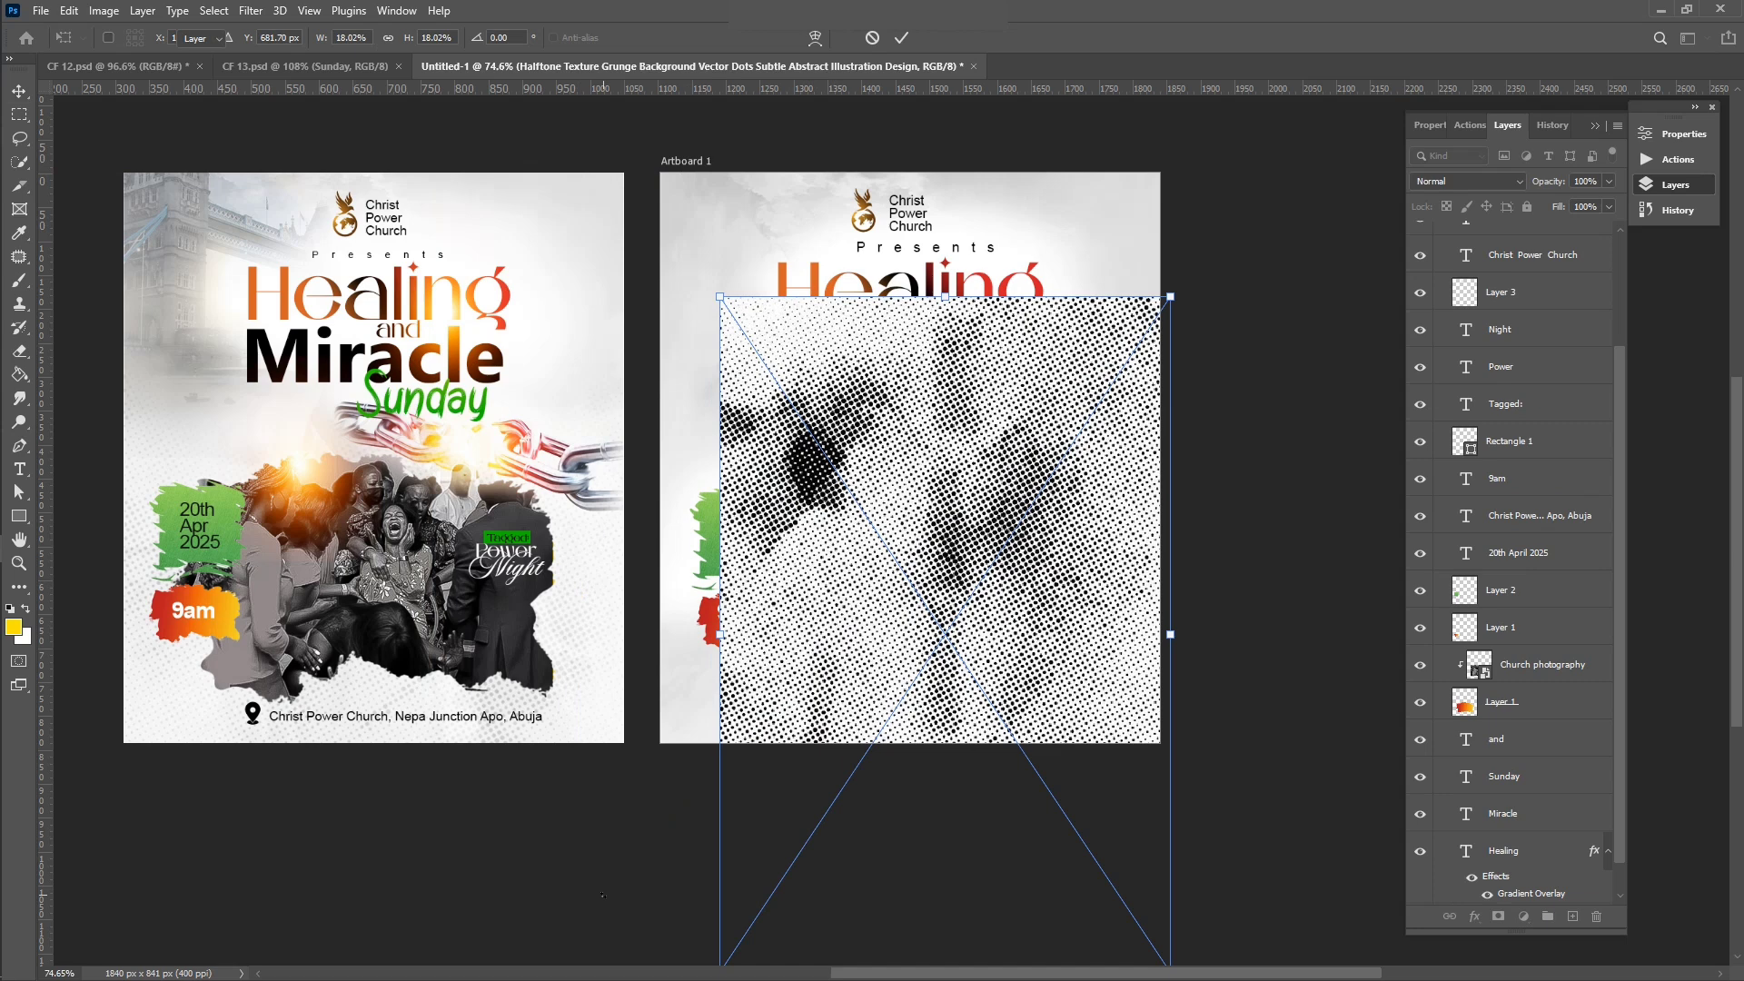
{"action": "key", "text": "Return"}
Step: Move the halftone layer directly above the hands background layer and enlarge it to about 21.6% across the artboard's lower half
{"action": "scroll", "coordinate": [1426, 463], "scroll_direction": "up", "scroll_amount": 4}
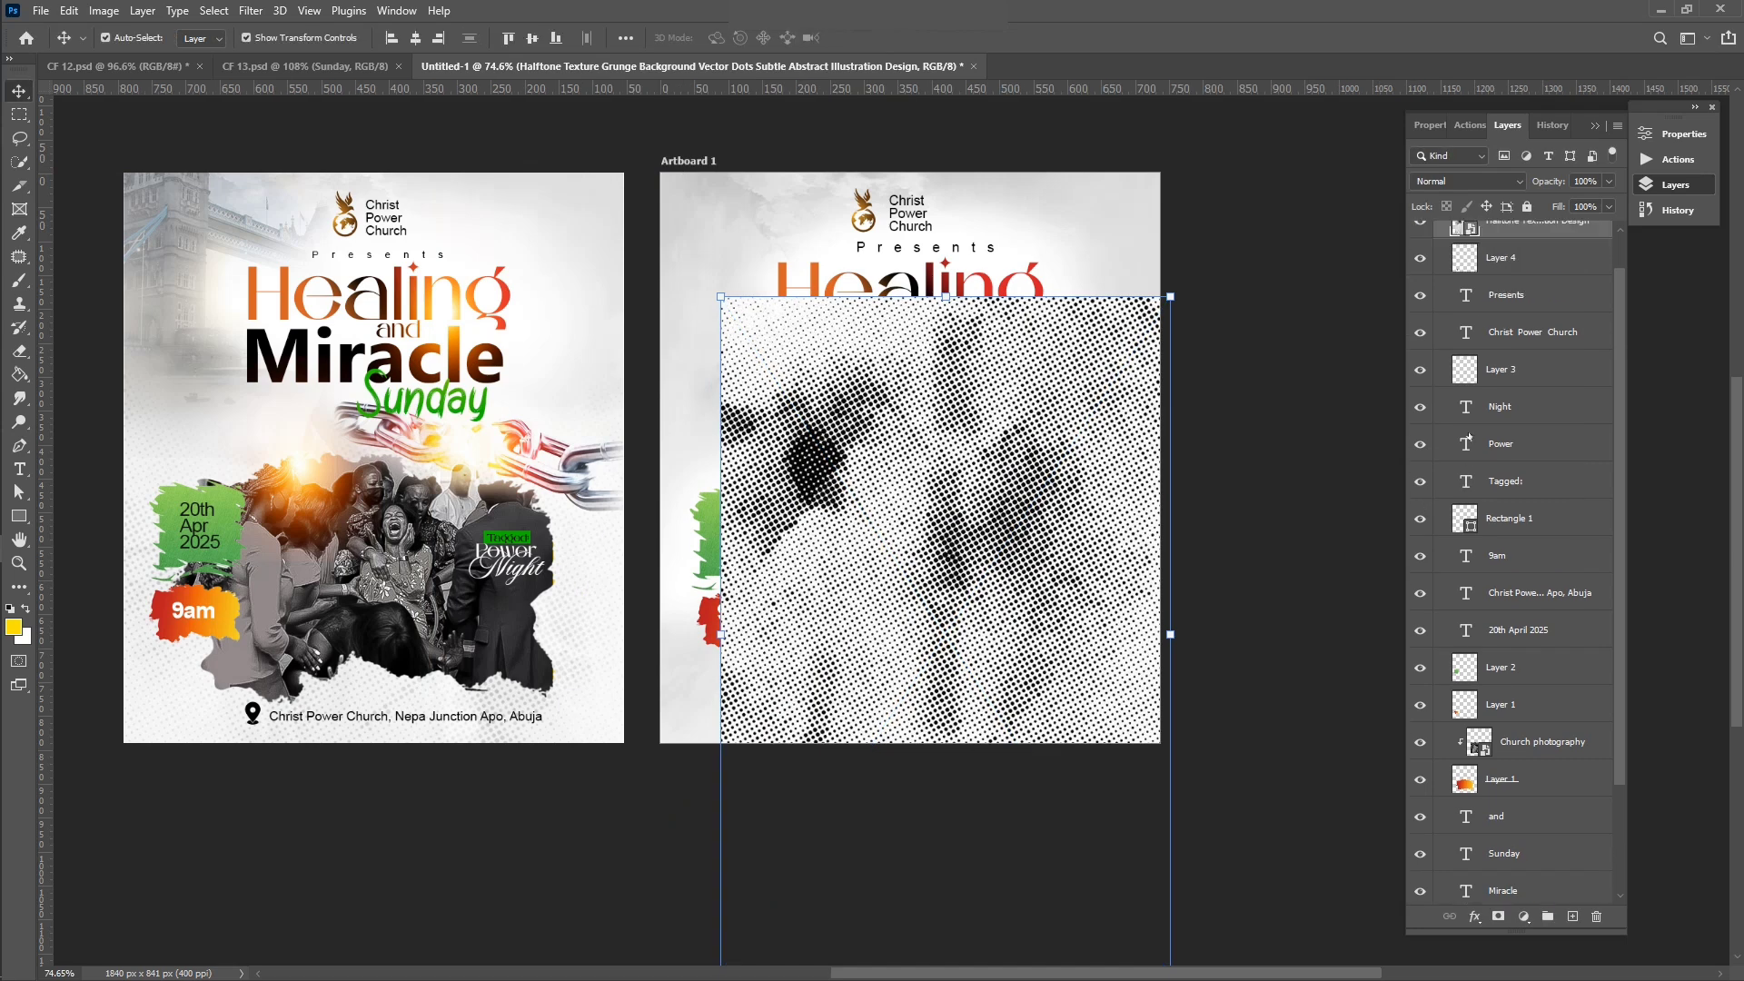
{"action": "mouse_move", "coordinate": [1536, 290]}
{"action": "left_mouse_down"}
{"action": "mouse_move", "coordinate": [1529, 901]}
{"action": "mouse_move", "coordinate": [1523, 852]}
{"action": "left_mouse_up"}
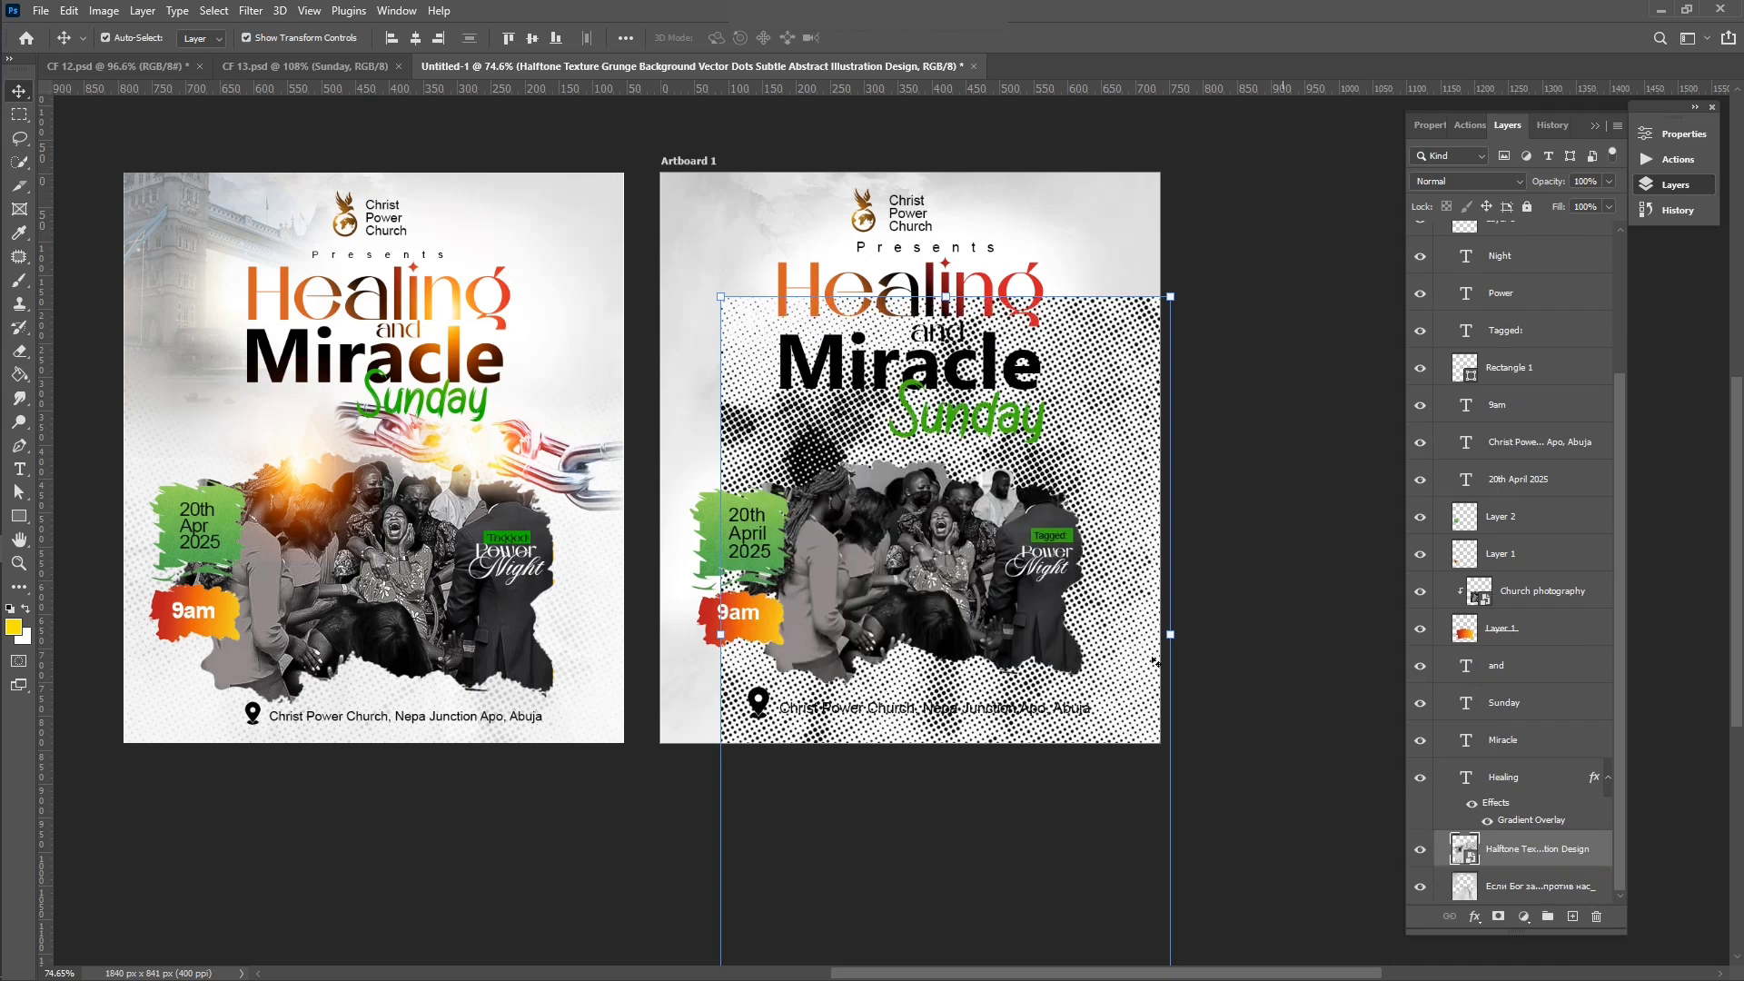
{"action": "left_click_drag", "start_coordinate": [1139, 499], "coordinate": [1133, 650]}
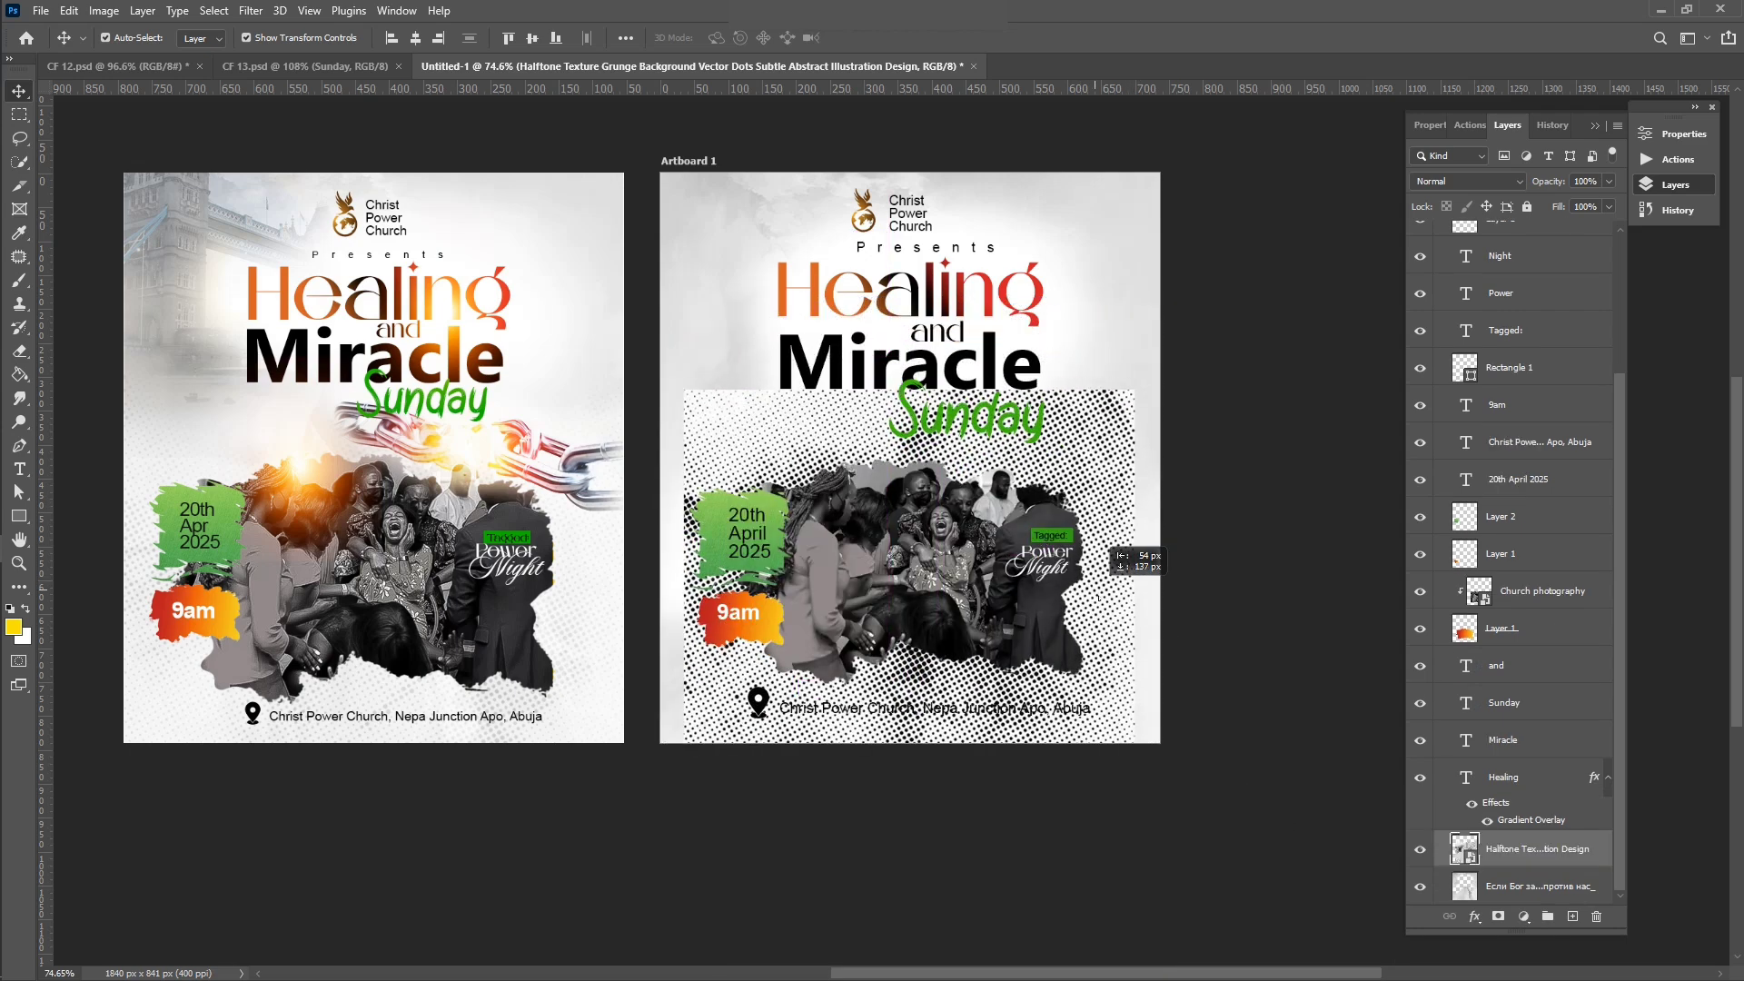
{"action": "left_click_drag", "start_coordinate": [1134, 729], "coordinate": [1177, 715]}
{"action": "left_click_drag", "start_coordinate": [1086, 364], "coordinate": [1101, 484]}
{"action": "left_click", "coordinate": [901, 37]}
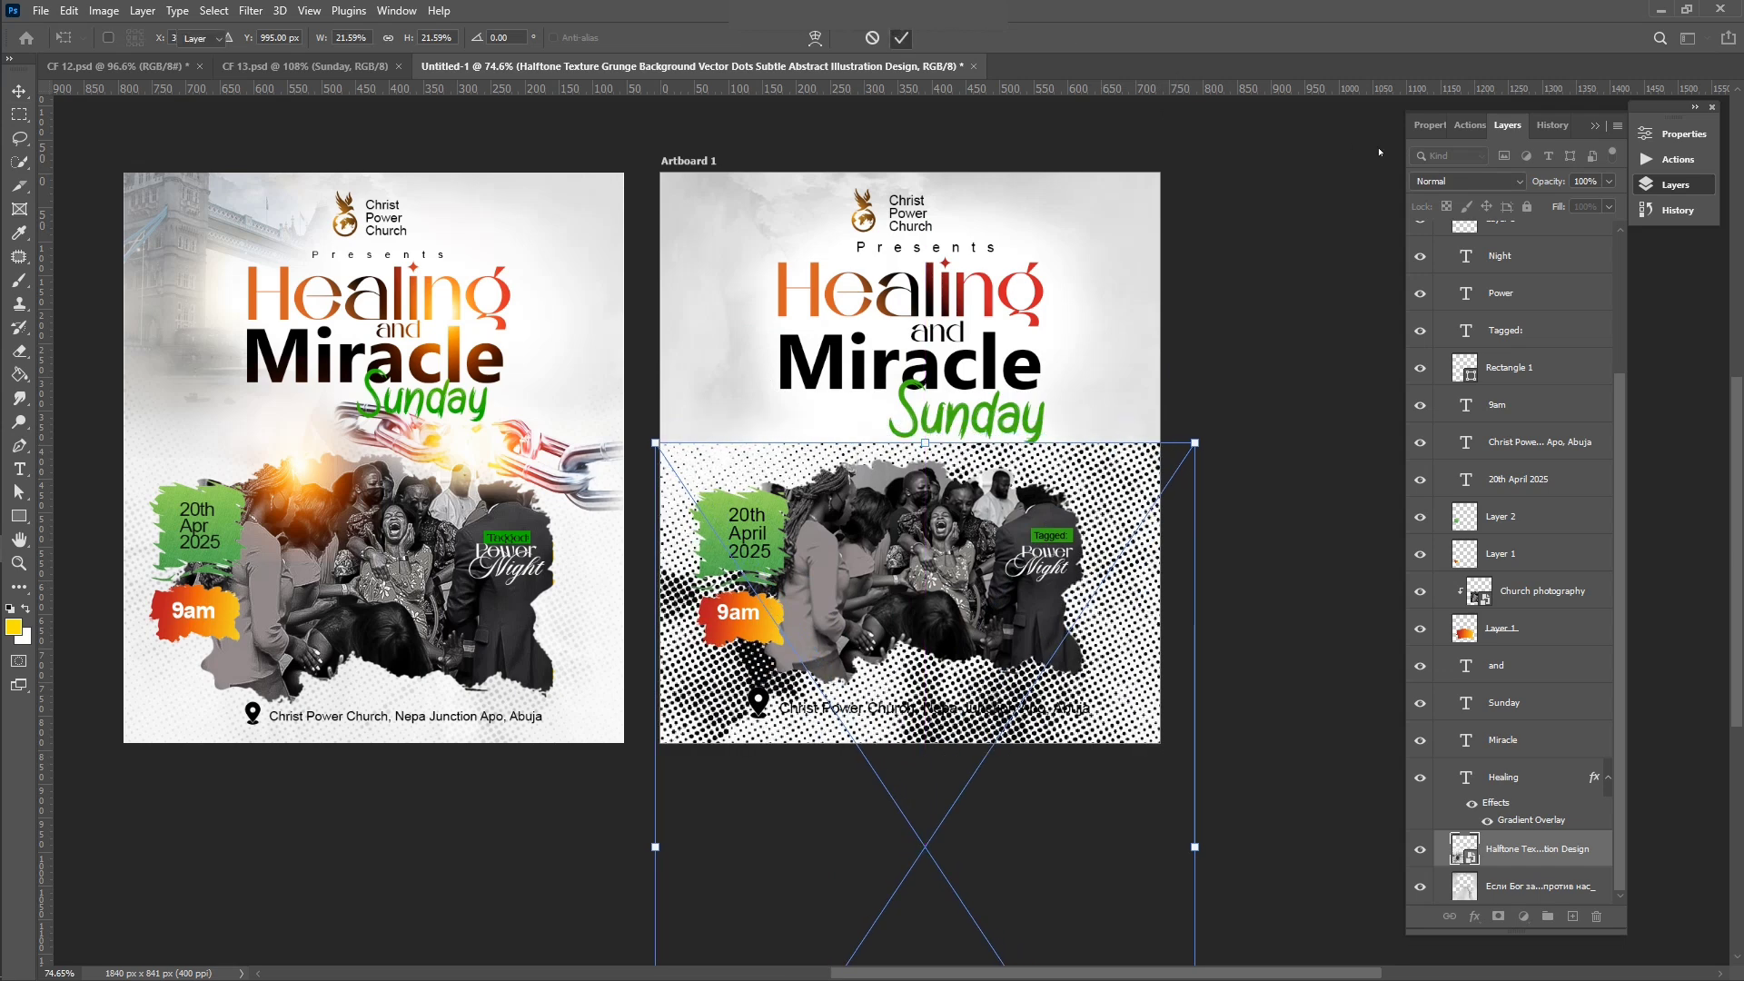
Step: Set the halftone texture layer's opacity to 20%
{"action": "left_click", "coordinate": [1608, 184]}
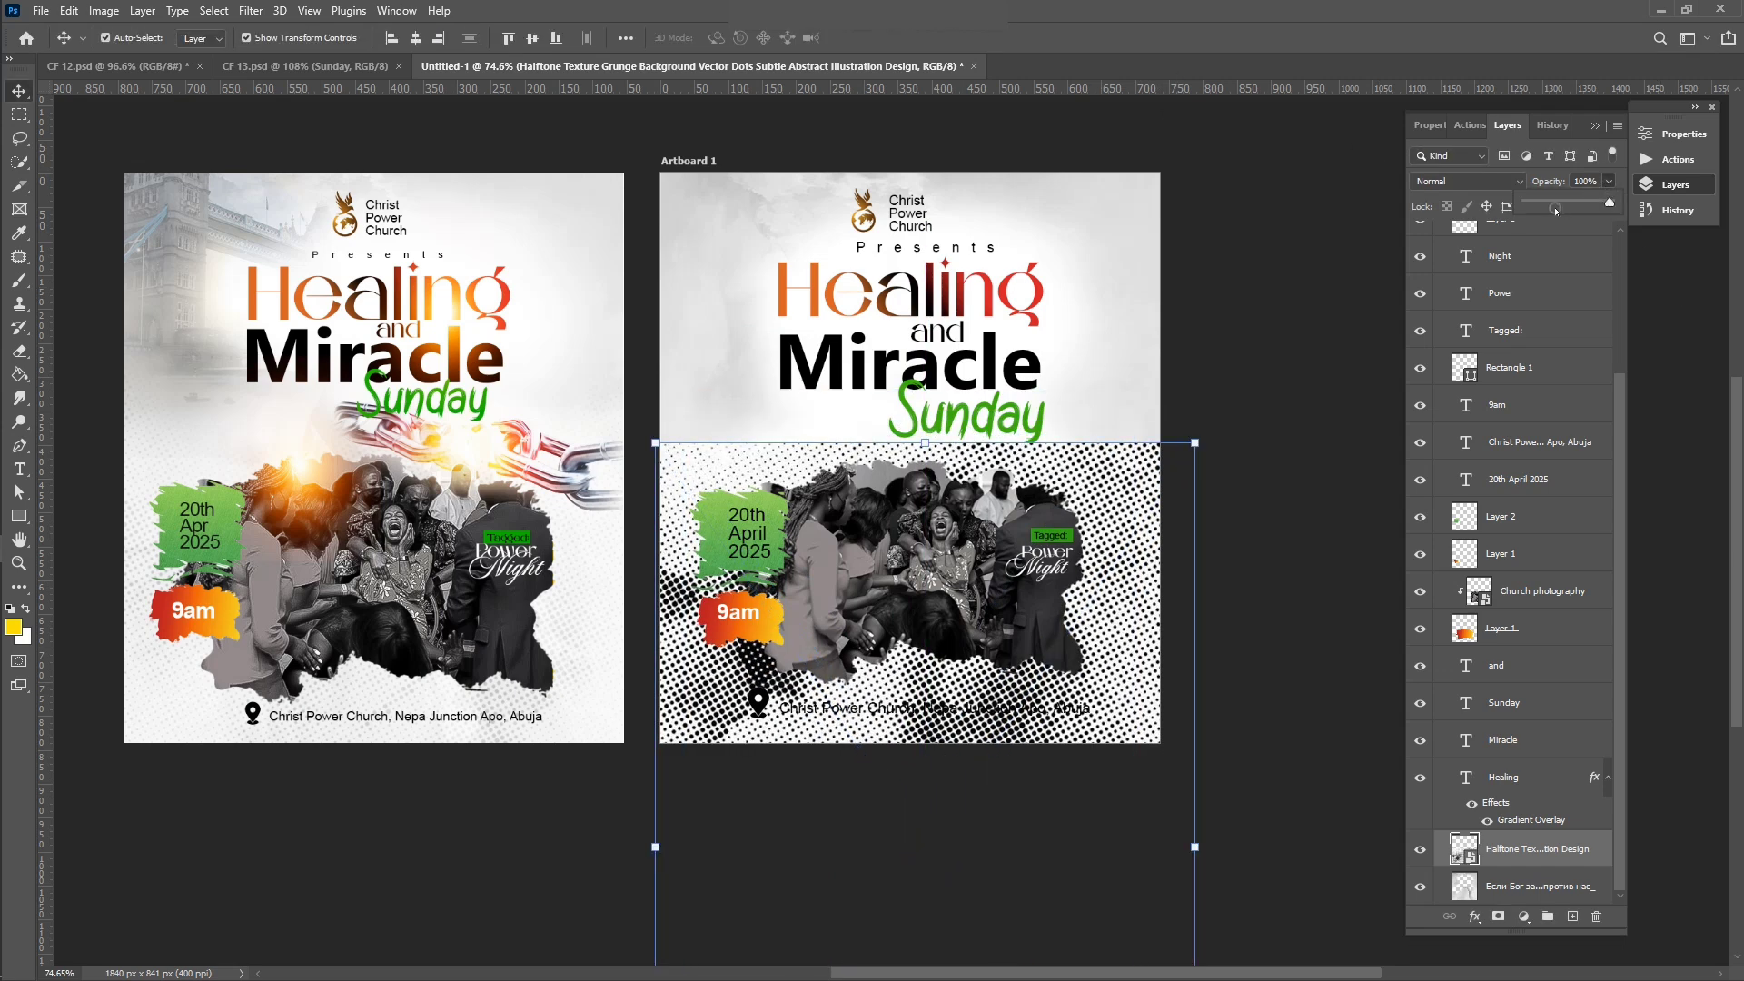
{"action": "left_click", "coordinate": [1554, 202]}
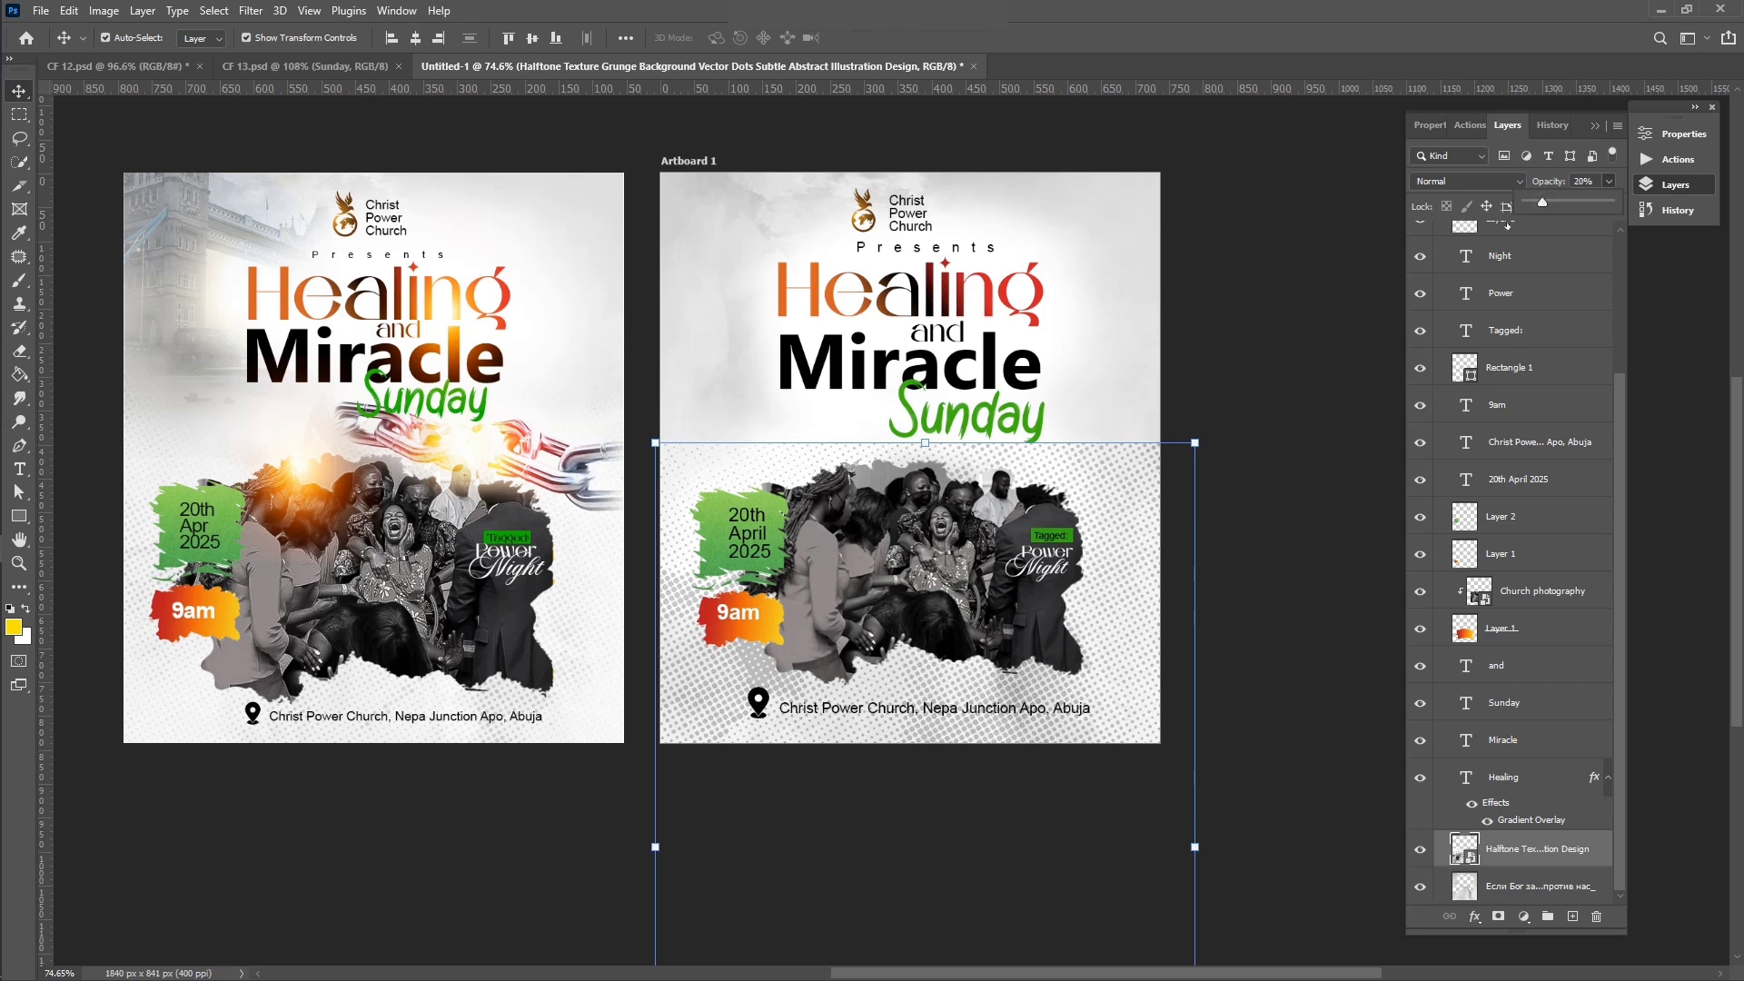
{"action": "left_click", "coordinate": [1139, 518]}
Step: Rasterize the halftone texture and soften its upper edge behind the church photo with the soft 177 px eraser
{"action": "key", "text": "e"}
{"action": "left_click", "coordinate": [932, 416]}
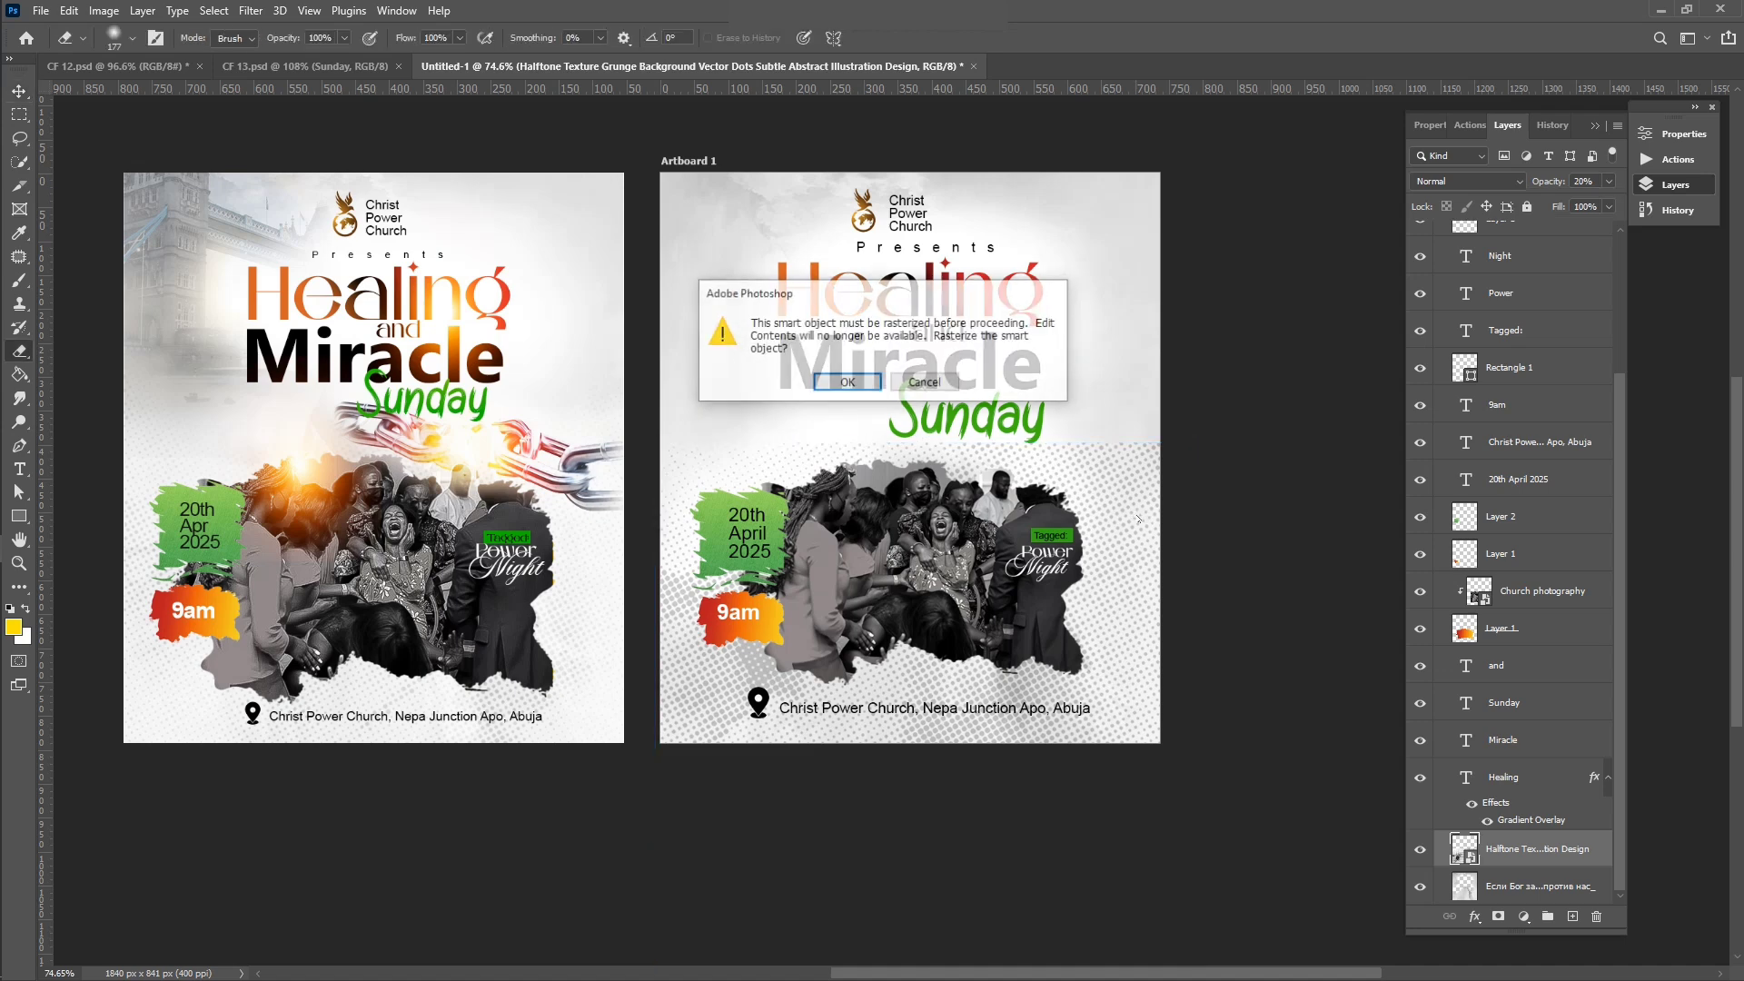
{"action": "left_click", "coordinate": [847, 382]}
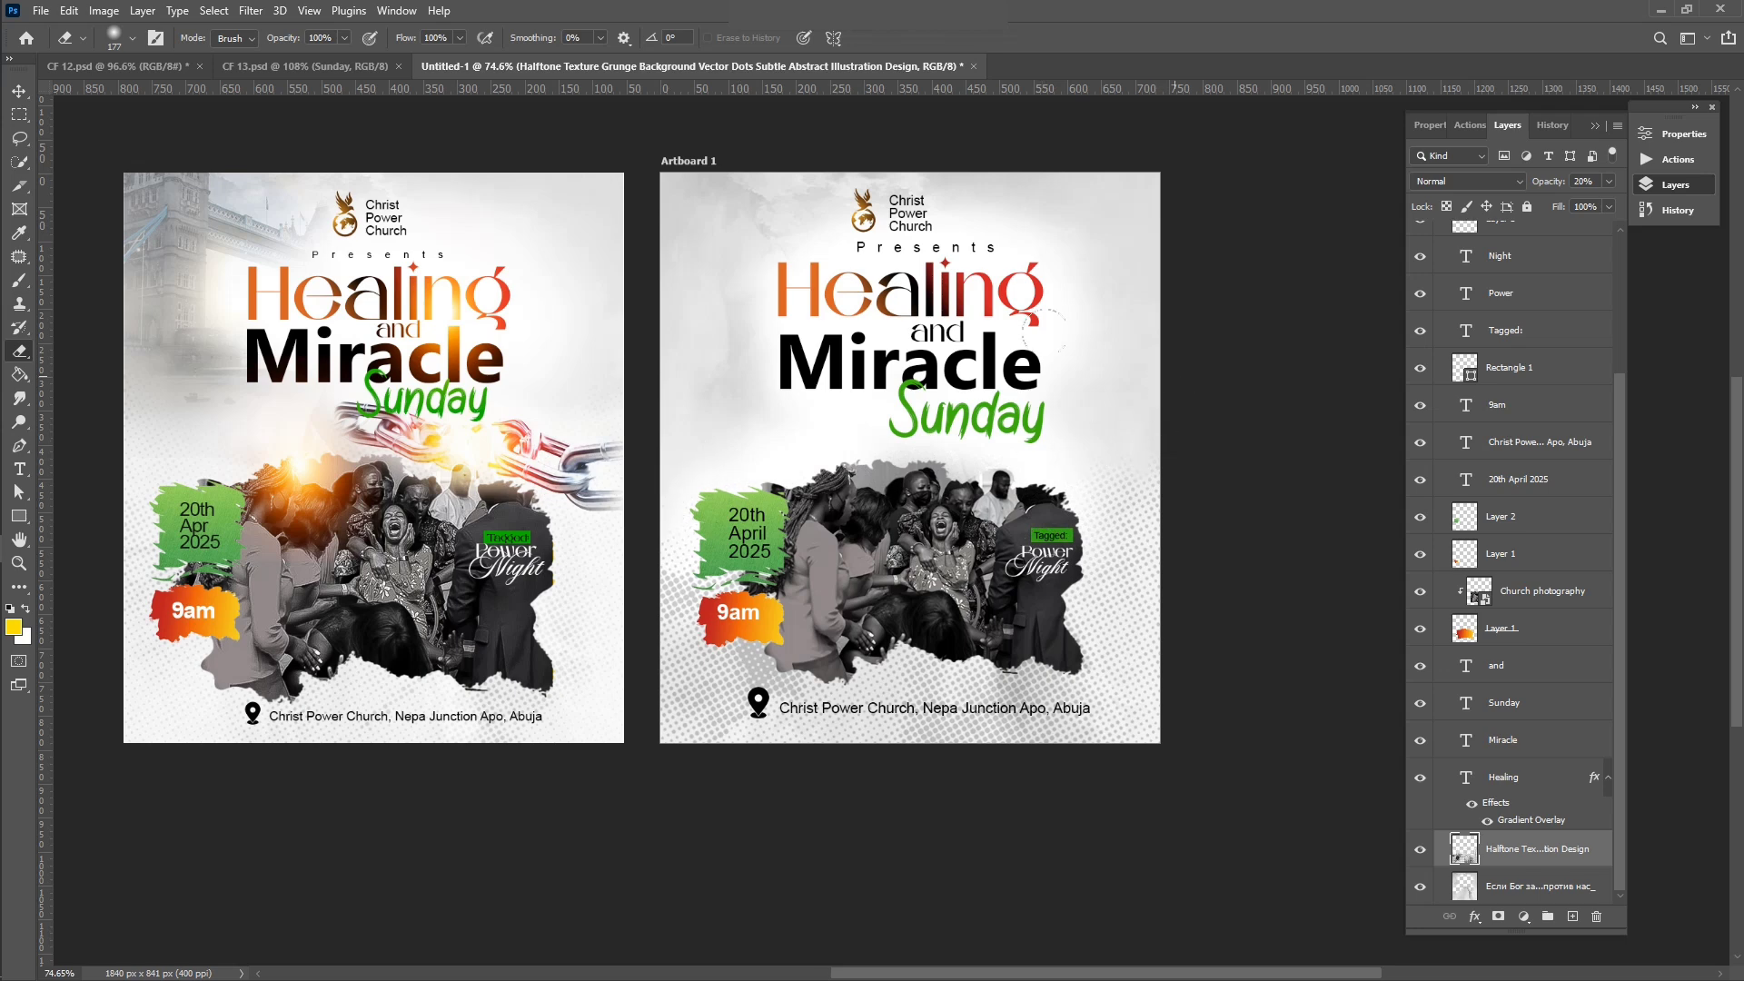
{"action": "left_click", "coordinate": [18, 90]}
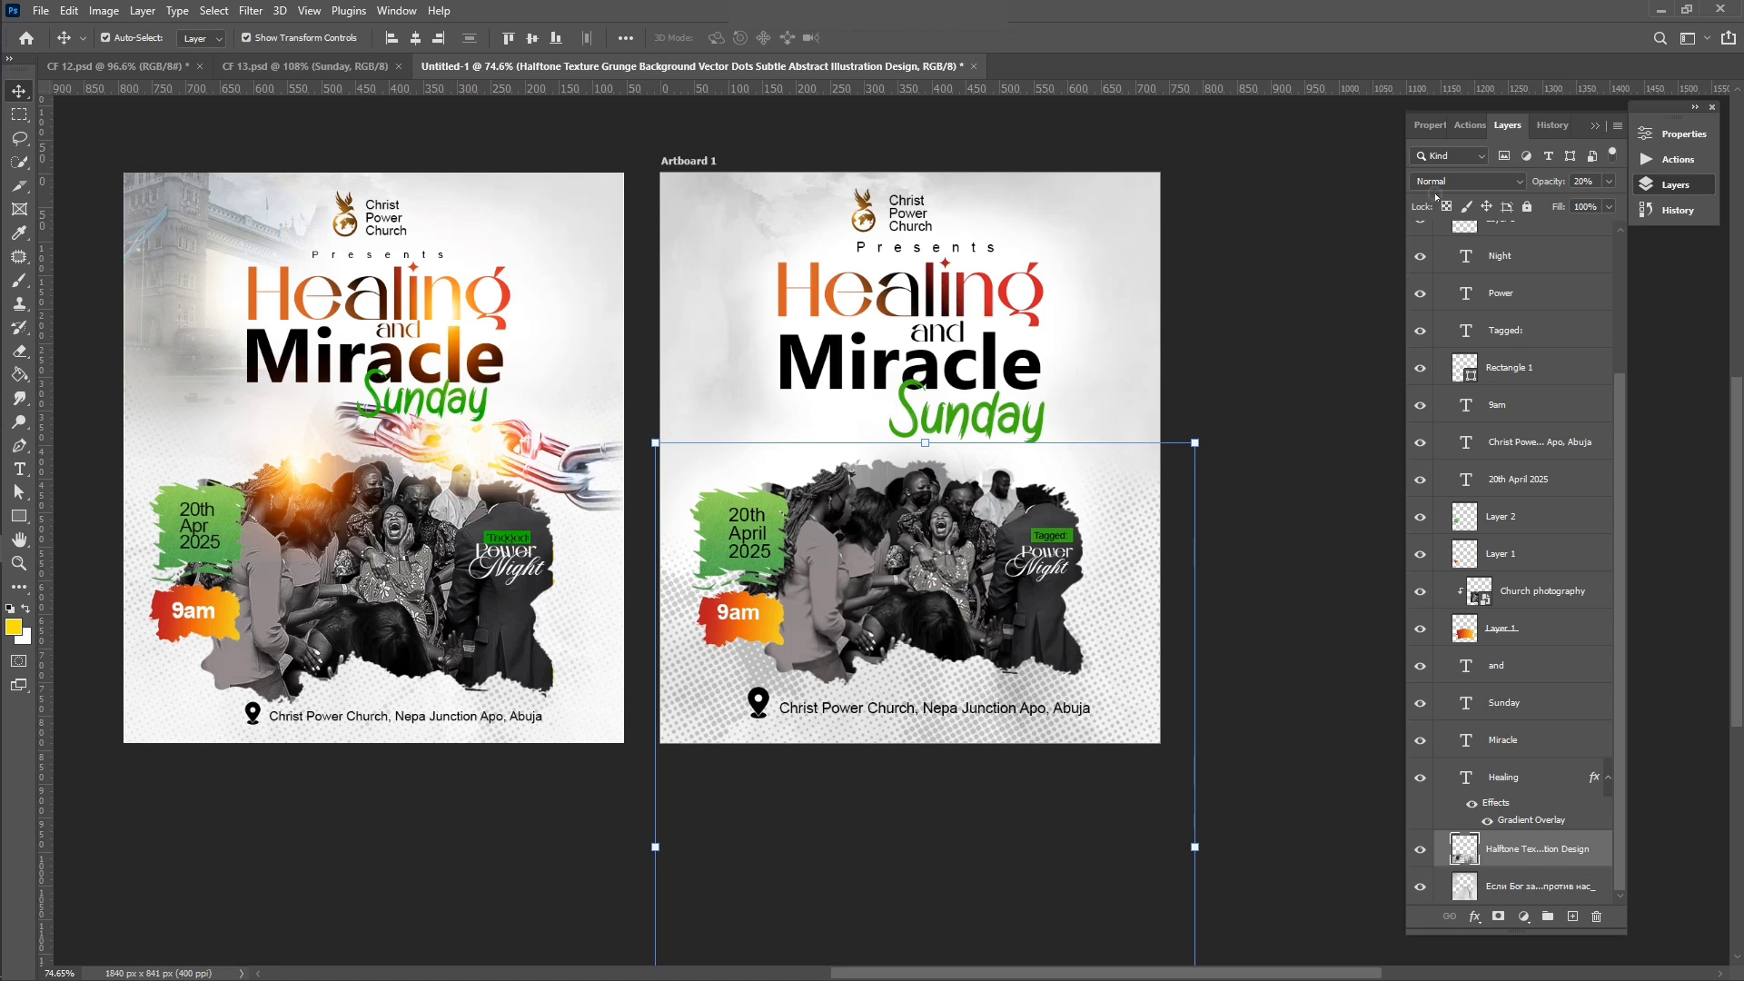
Step: Set the halftone texture's blend mode to Overlay and raise its opacity to keep the dots subtle like the reference
{"action": "left_click", "coordinate": [1458, 181]}
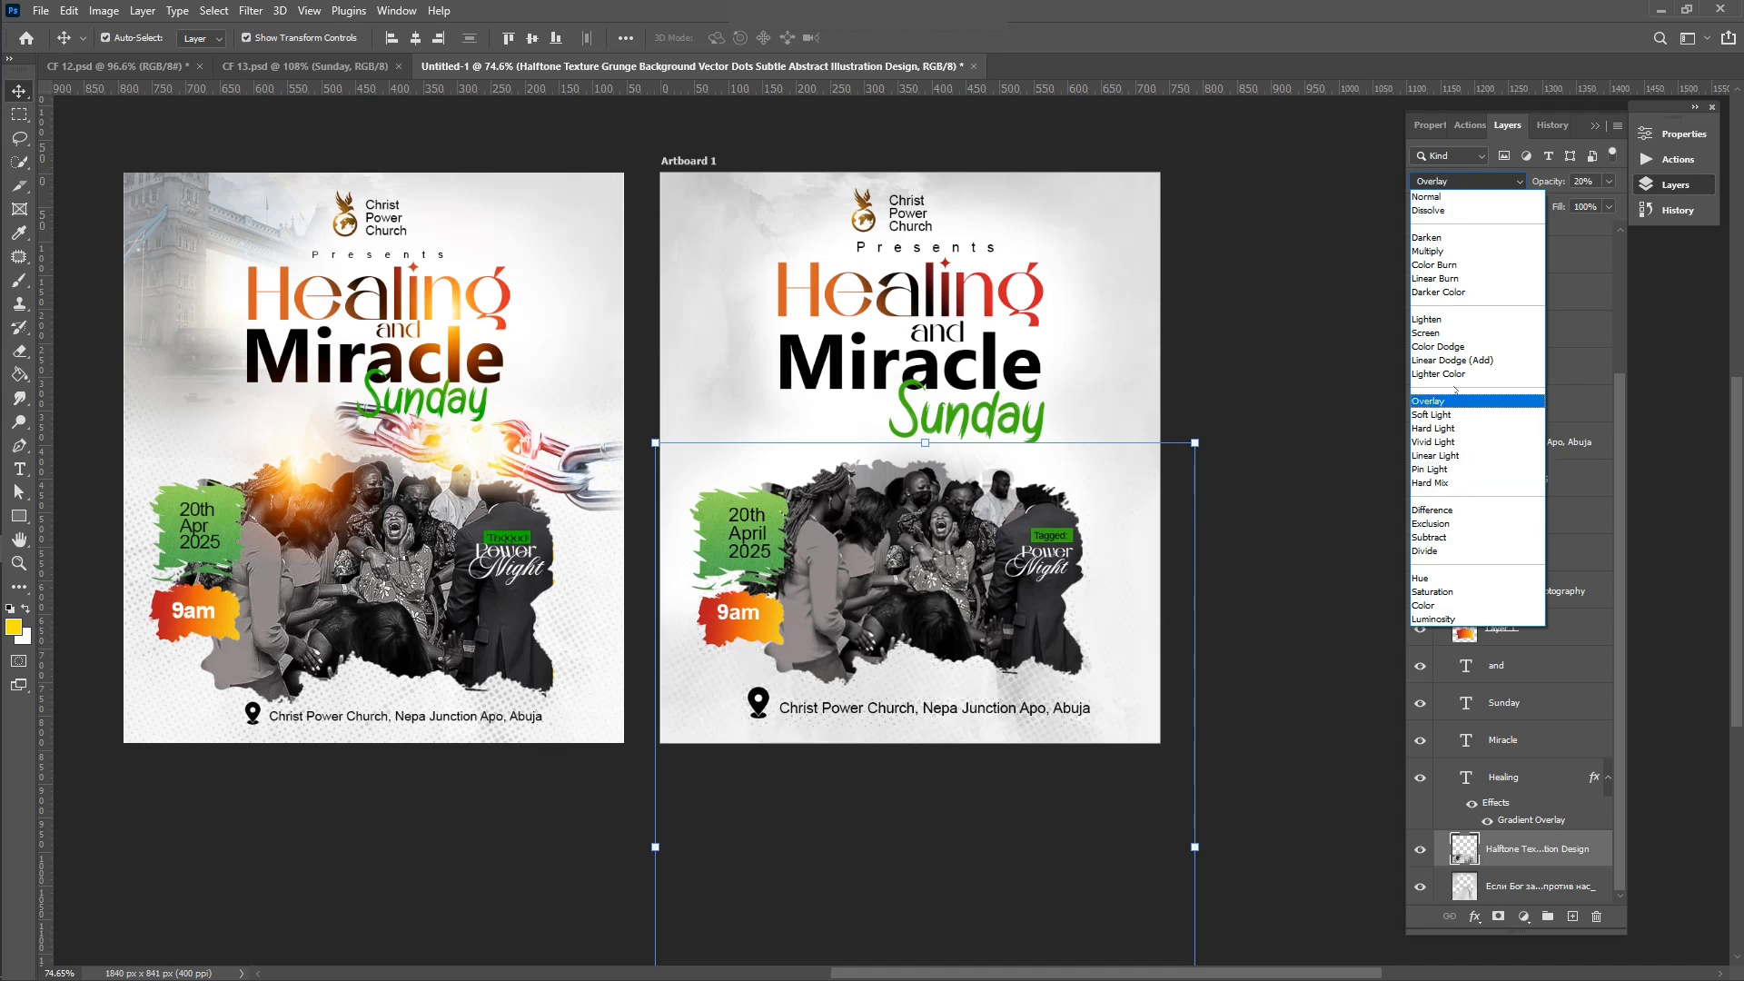
{"action": "left_click", "coordinate": [1447, 403]}
{"action": "left_click", "coordinate": [1360, 446]}
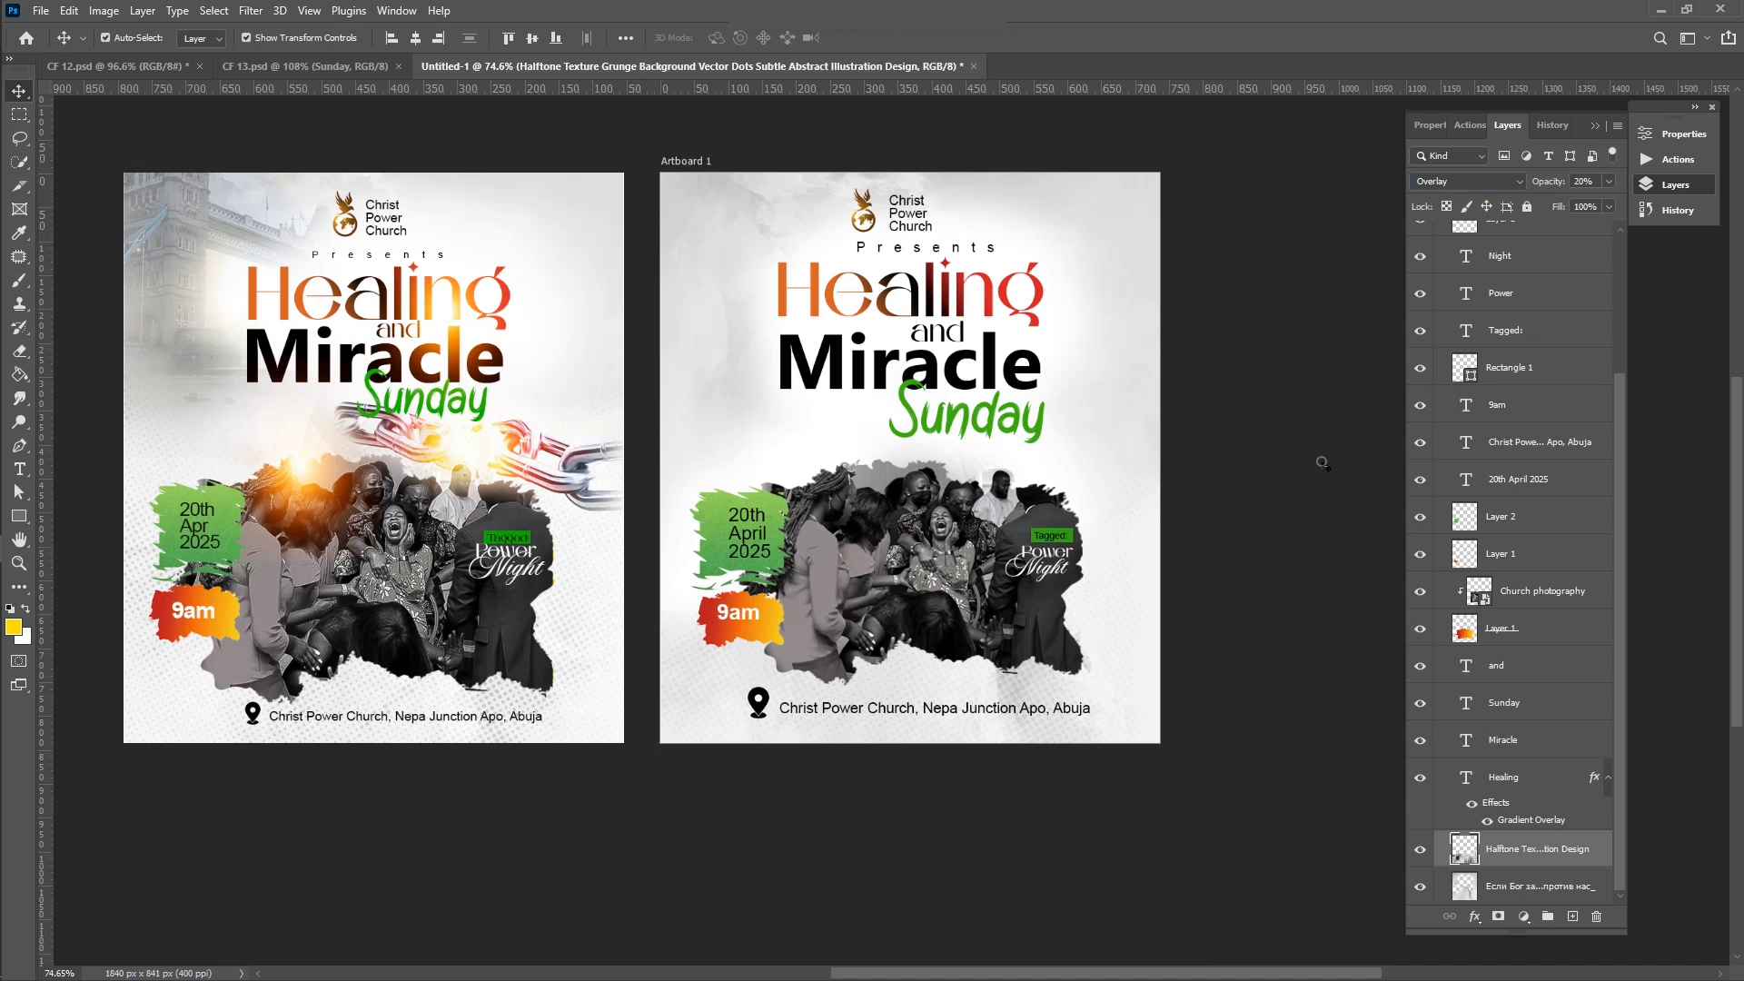
{"action": "key", "text": "ctrl+z"}
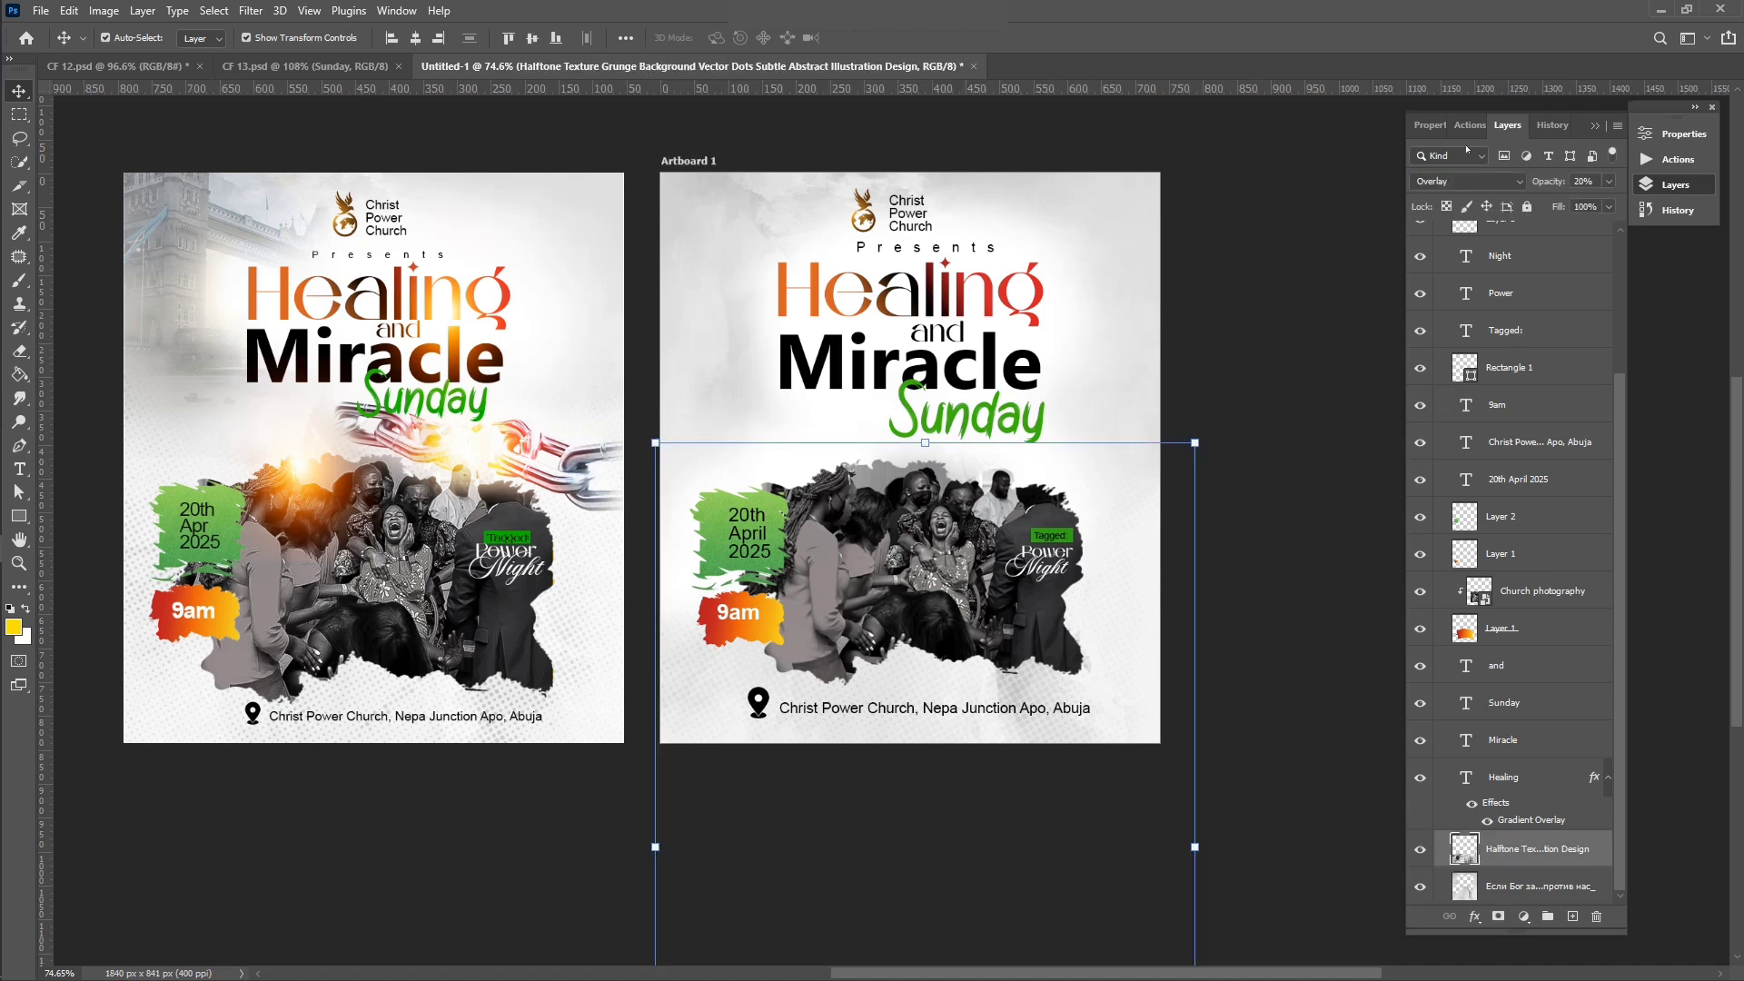
{"action": "left_click", "coordinate": [1610, 180]}
{"action": "left_click", "coordinate": [1356, 303]}
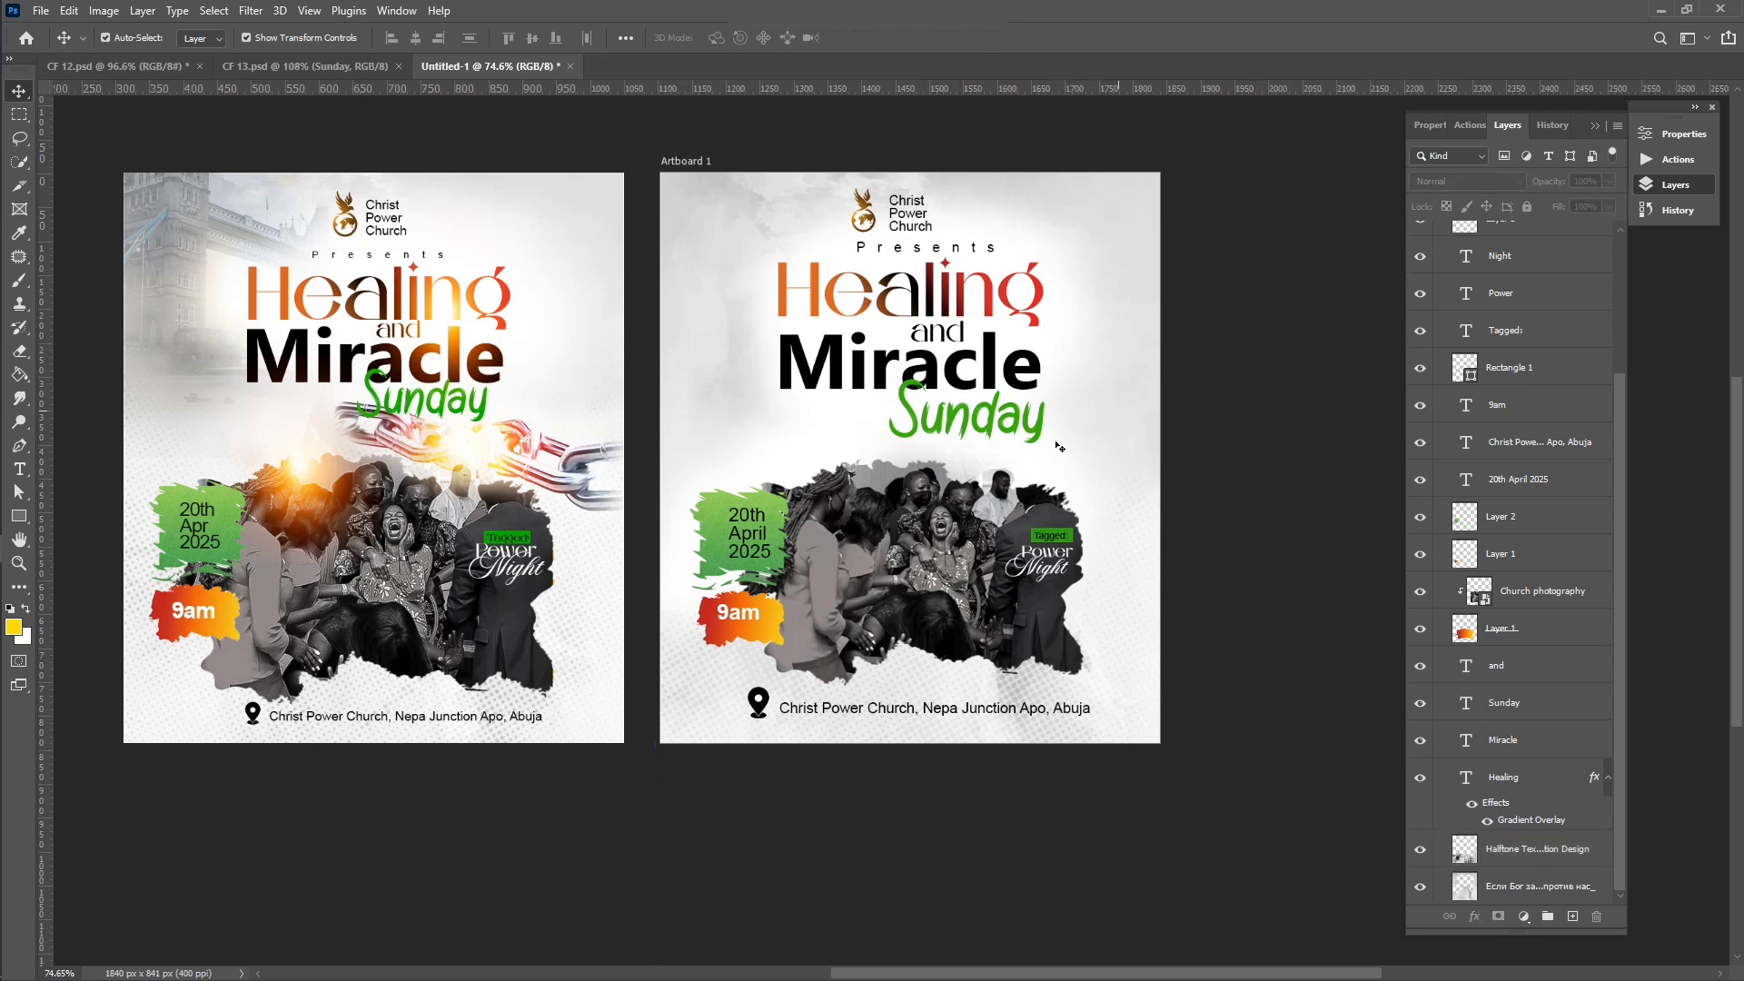
Step: Place the broken chain image "download (12)" from the Flyer 09 folder over the middle of Artboard 1, scaled to about 15%
{"action": "scroll", "coordinate": [1058, 447], "scroll_direction": "left", "scroll_amount": 3}
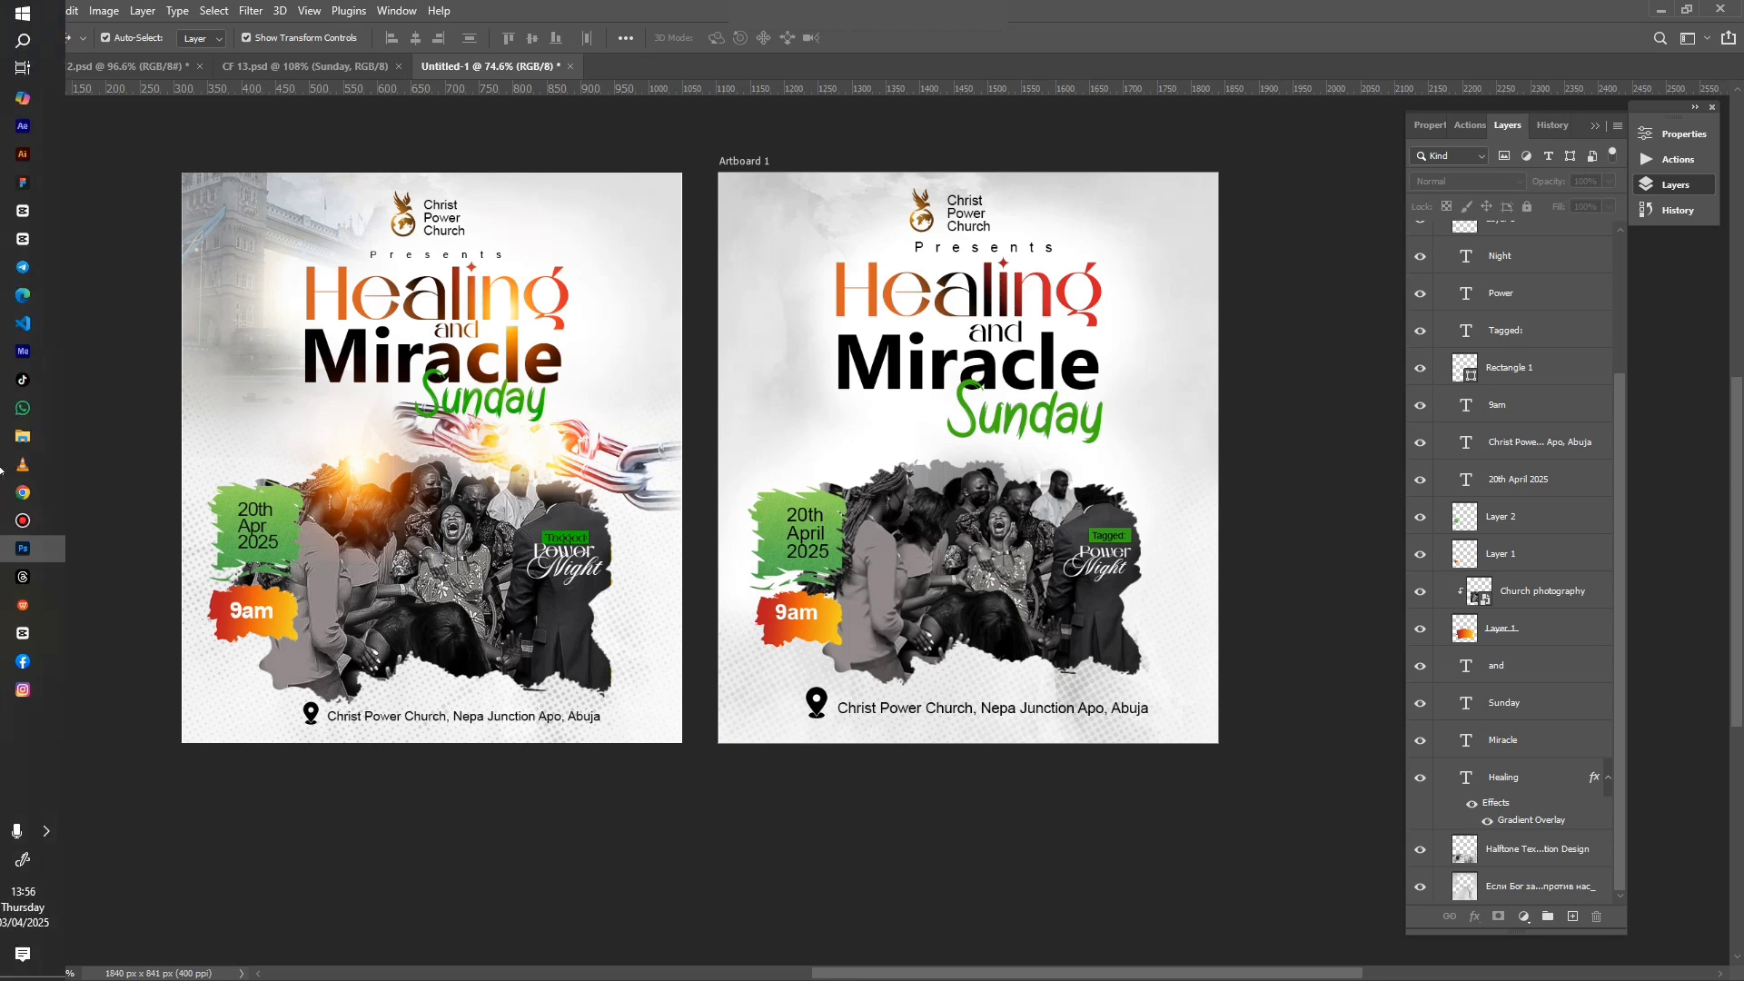
{"action": "left_click", "coordinate": [42, 436]}
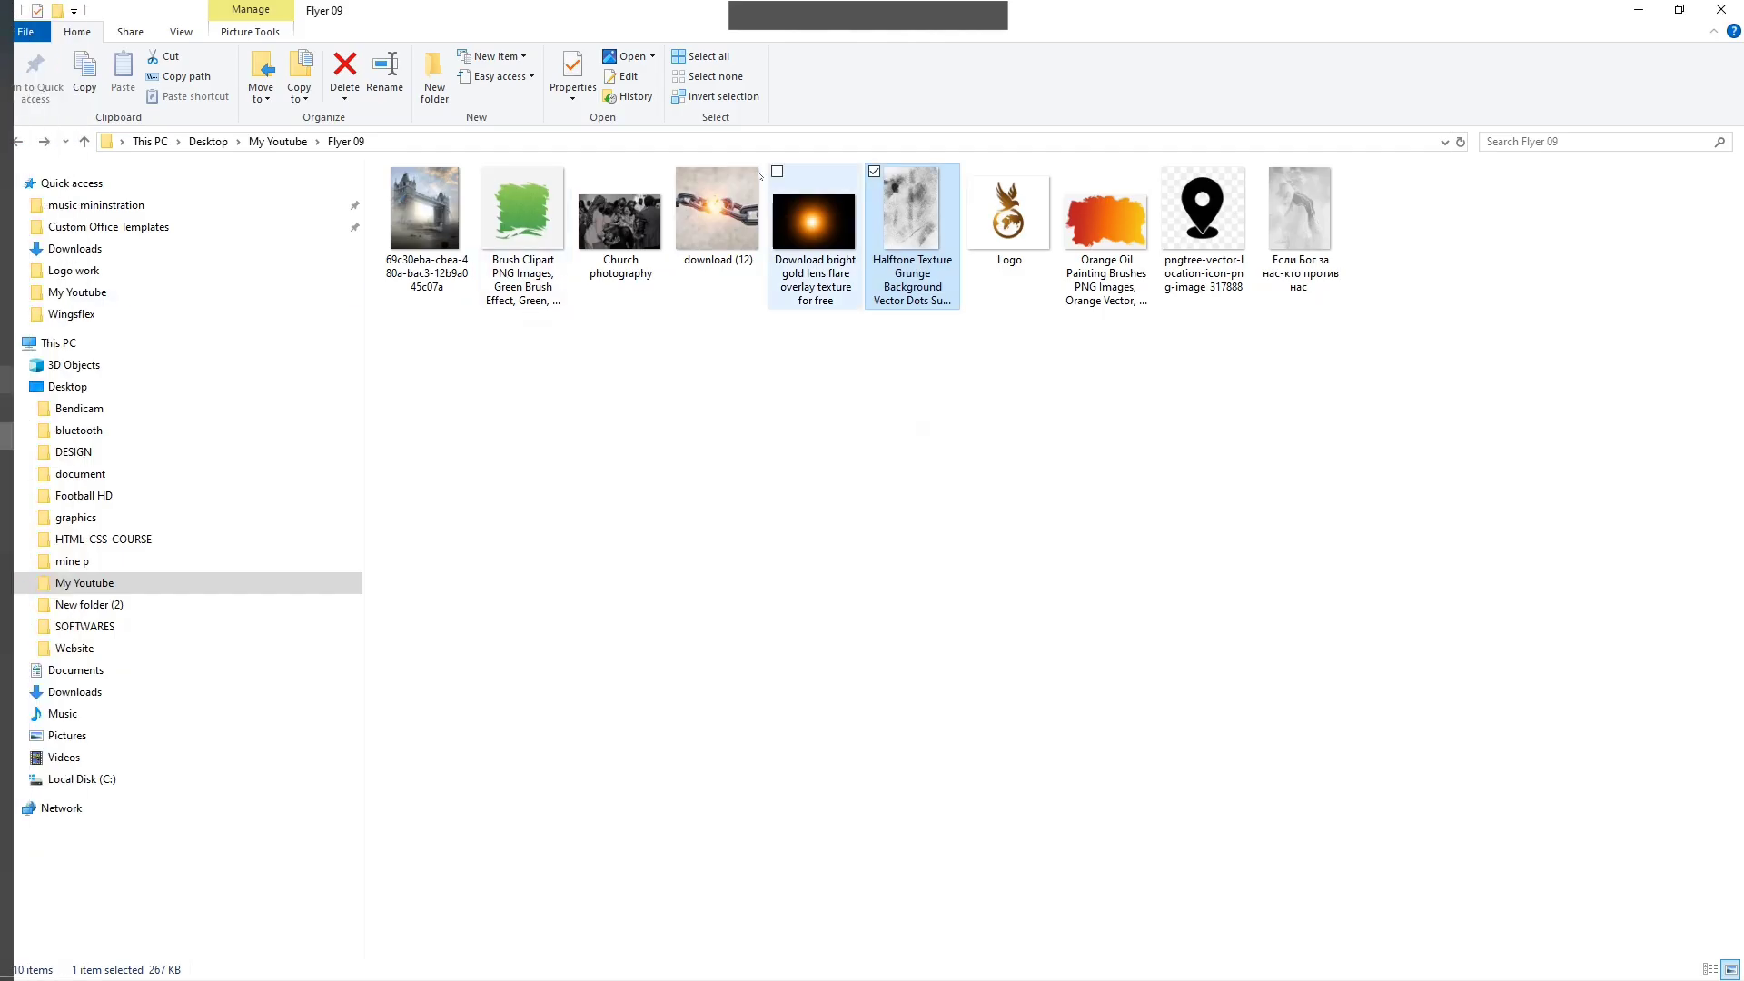
{"action": "left_click", "coordinate": [750, 178]}
{"action": "left_click_drag", "start_coordinate": [740, 208], "coordinate": [1188, 488]}
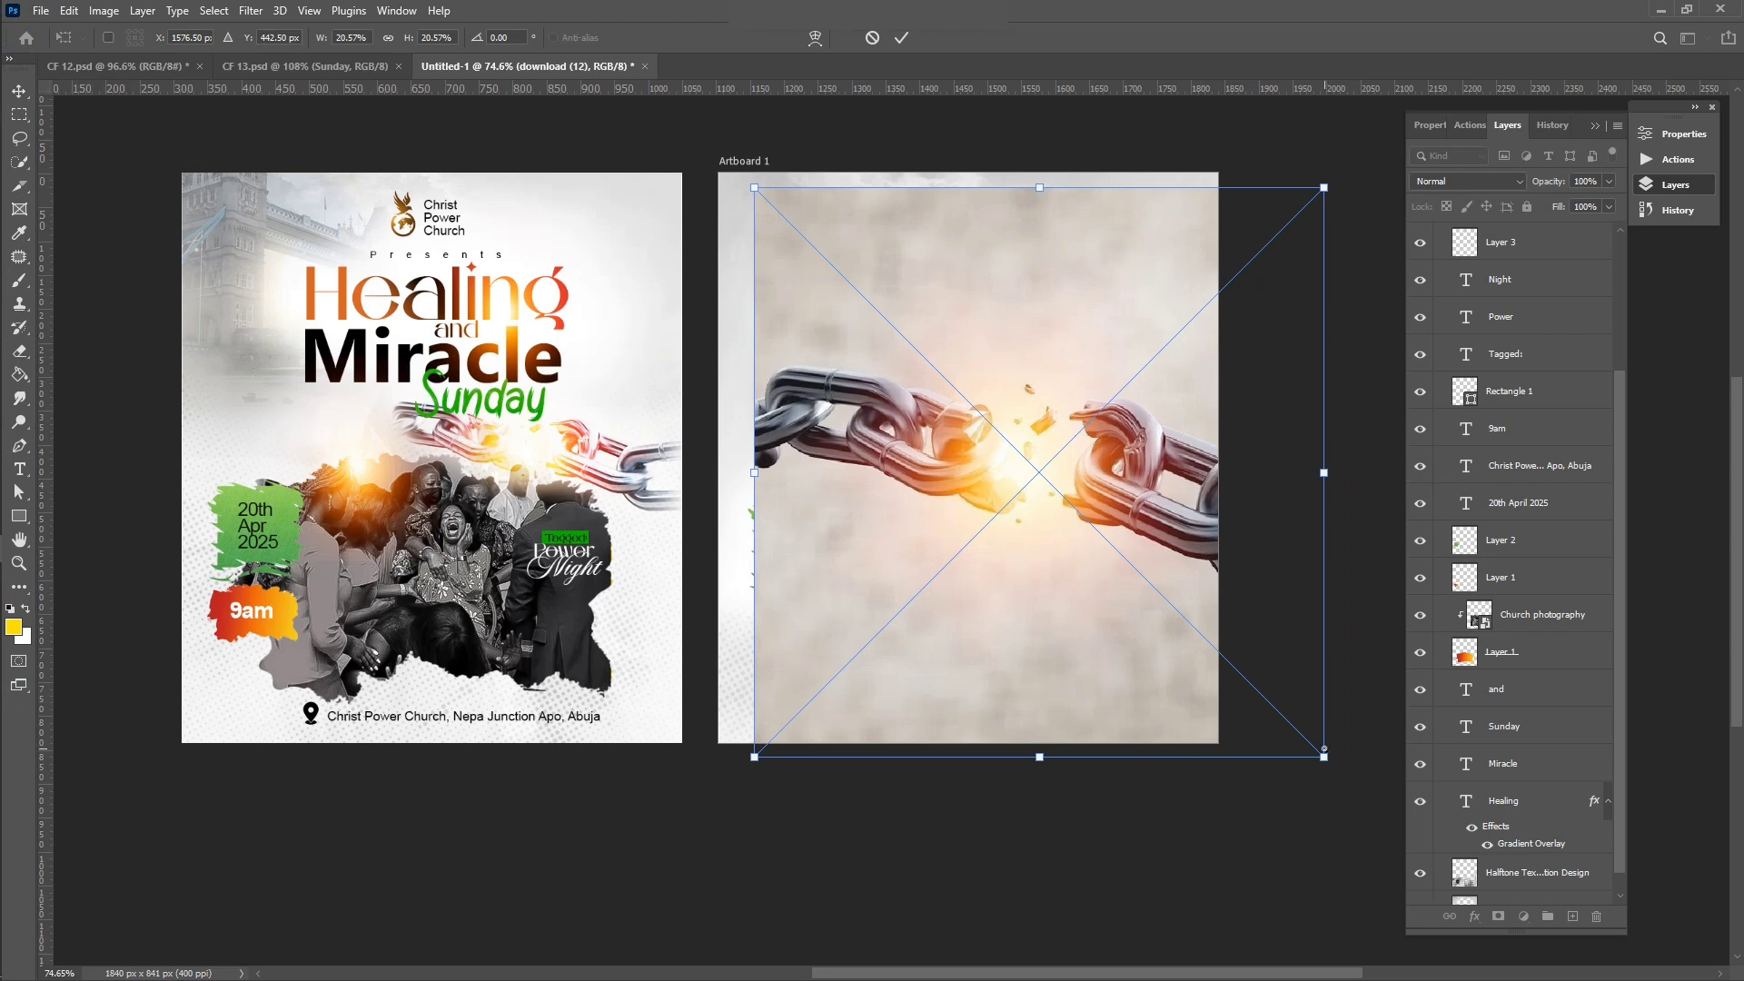
{"action": "left_click_drag", "start_coordinate": [1324, 751], "coordinate": [1169, 596]}
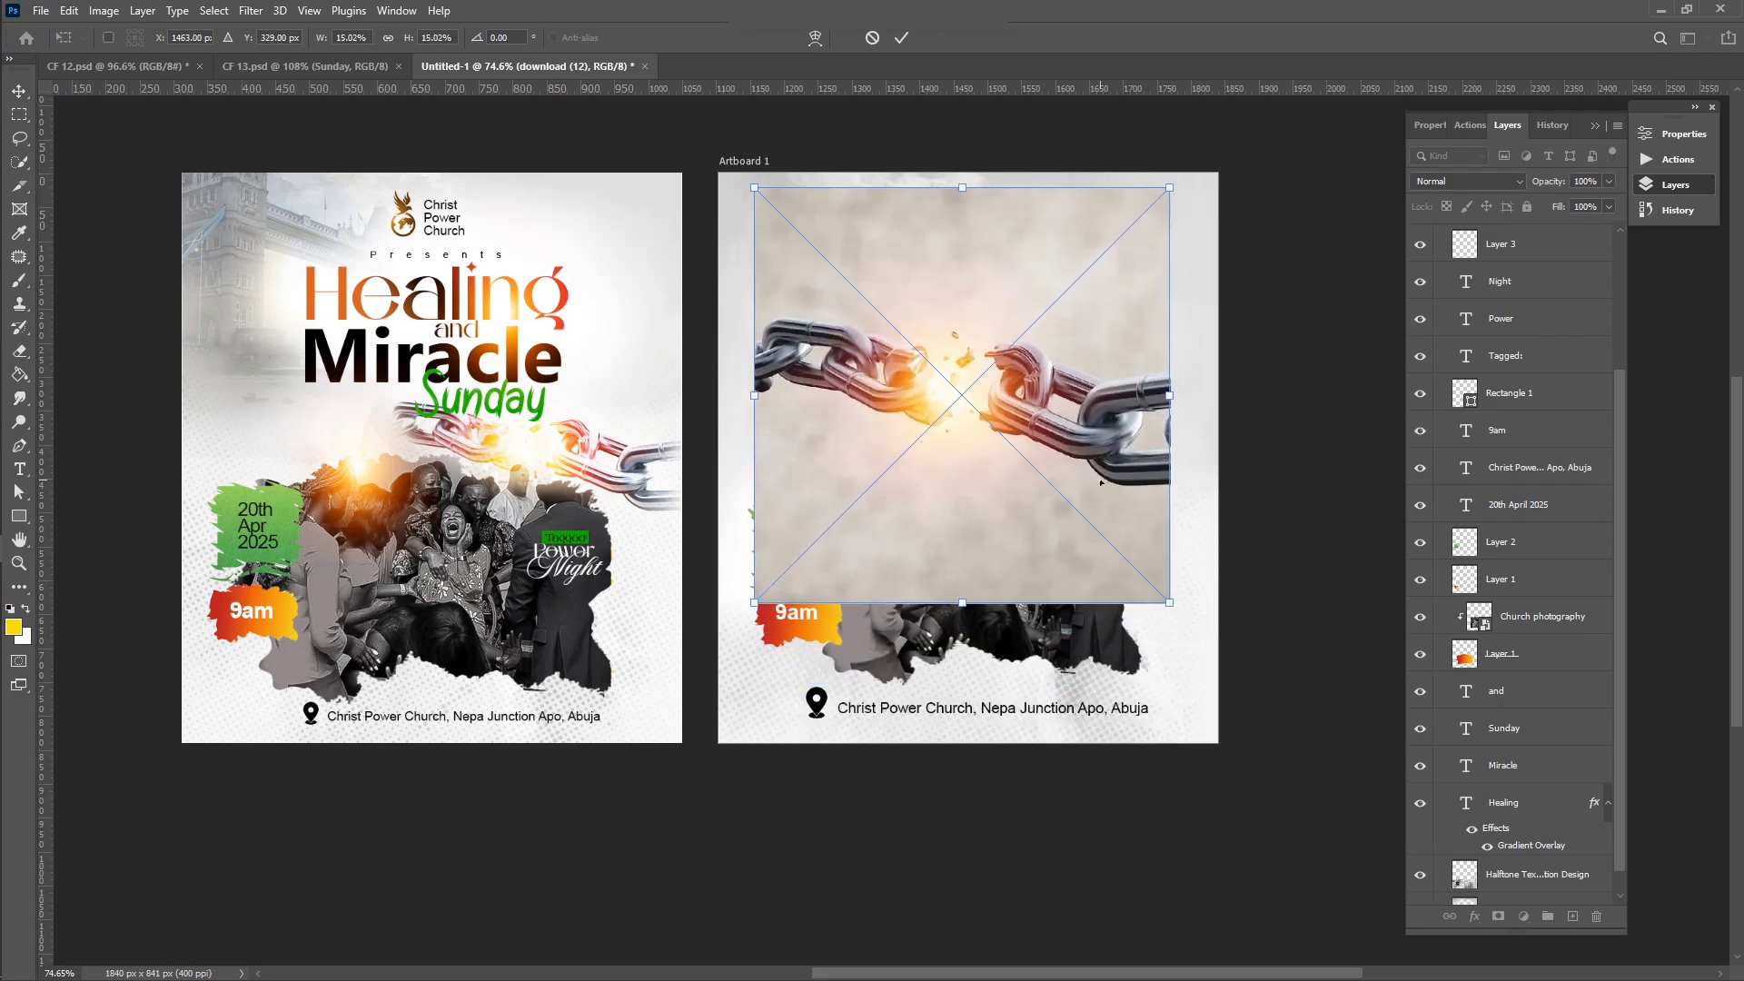
{"action": "left_click_drag", "start_coordinate": [1101, 483], "coordinate": [1160, 544]}
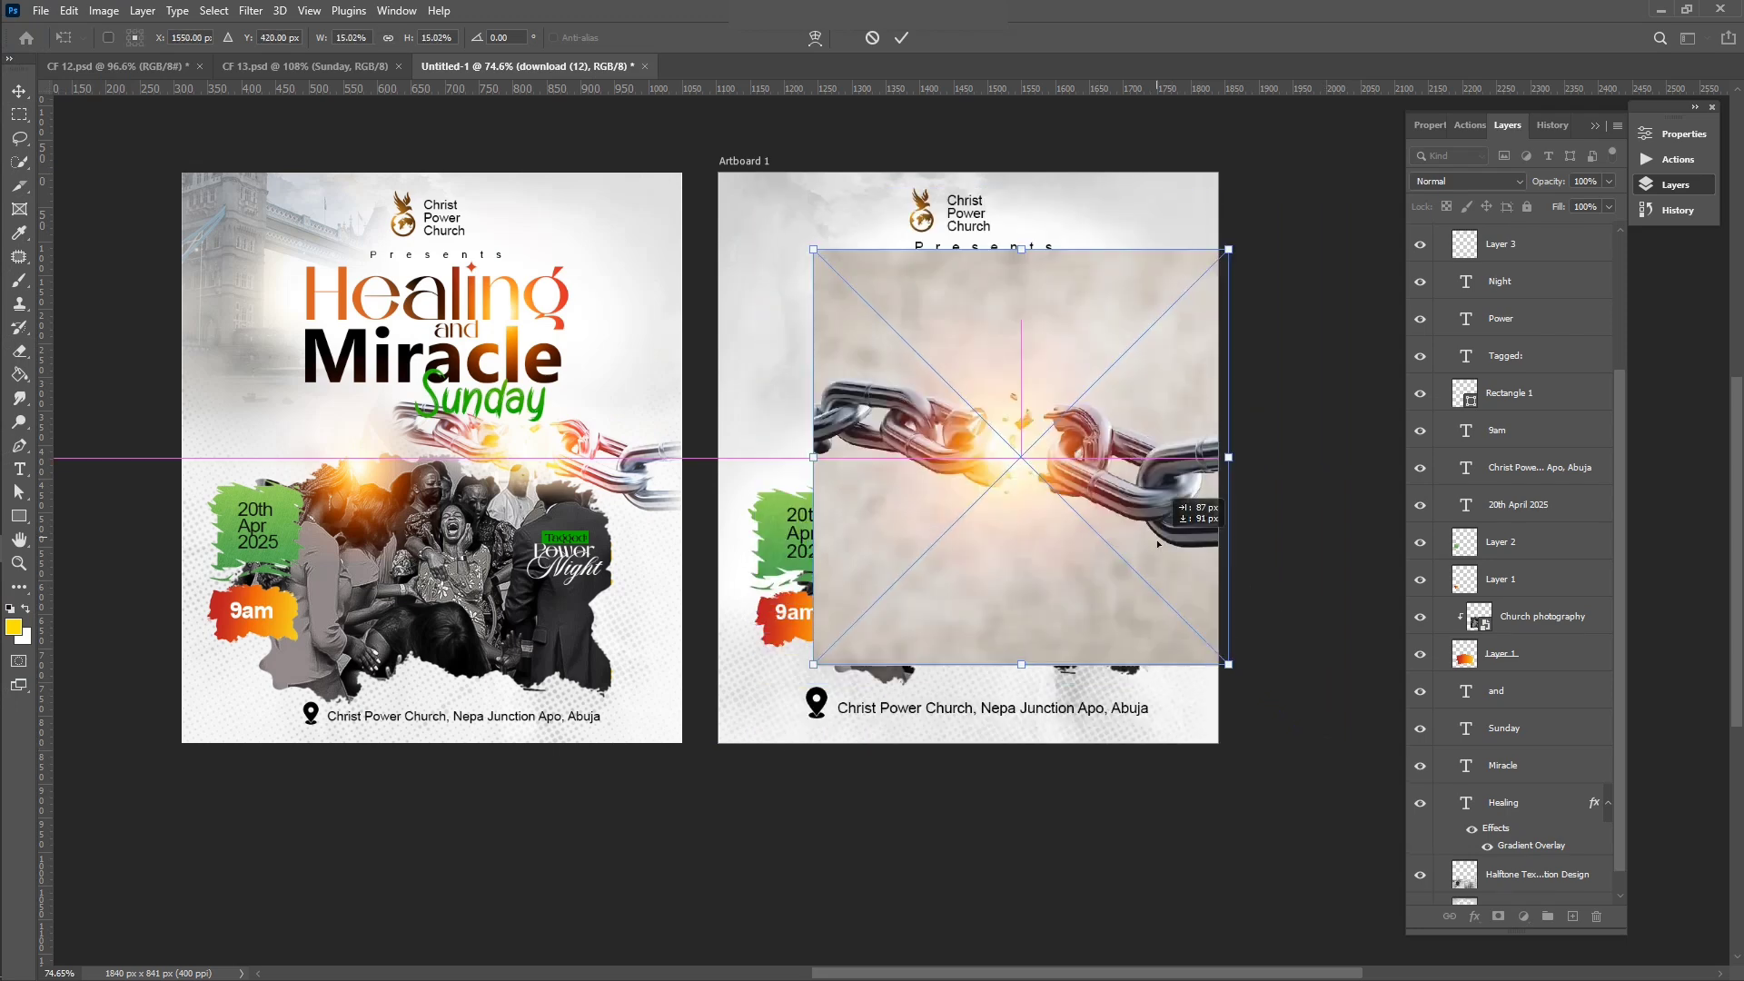
{"action": "left_click", "coordinate": [901, 37]}
Step: Move the chain image layer directly above the halftone layer and set its blend mode to Pin Light
{"action": "scroll", "coordinate": [1526, 351], "scroll_direction": "up", "scroll_amount": 3}
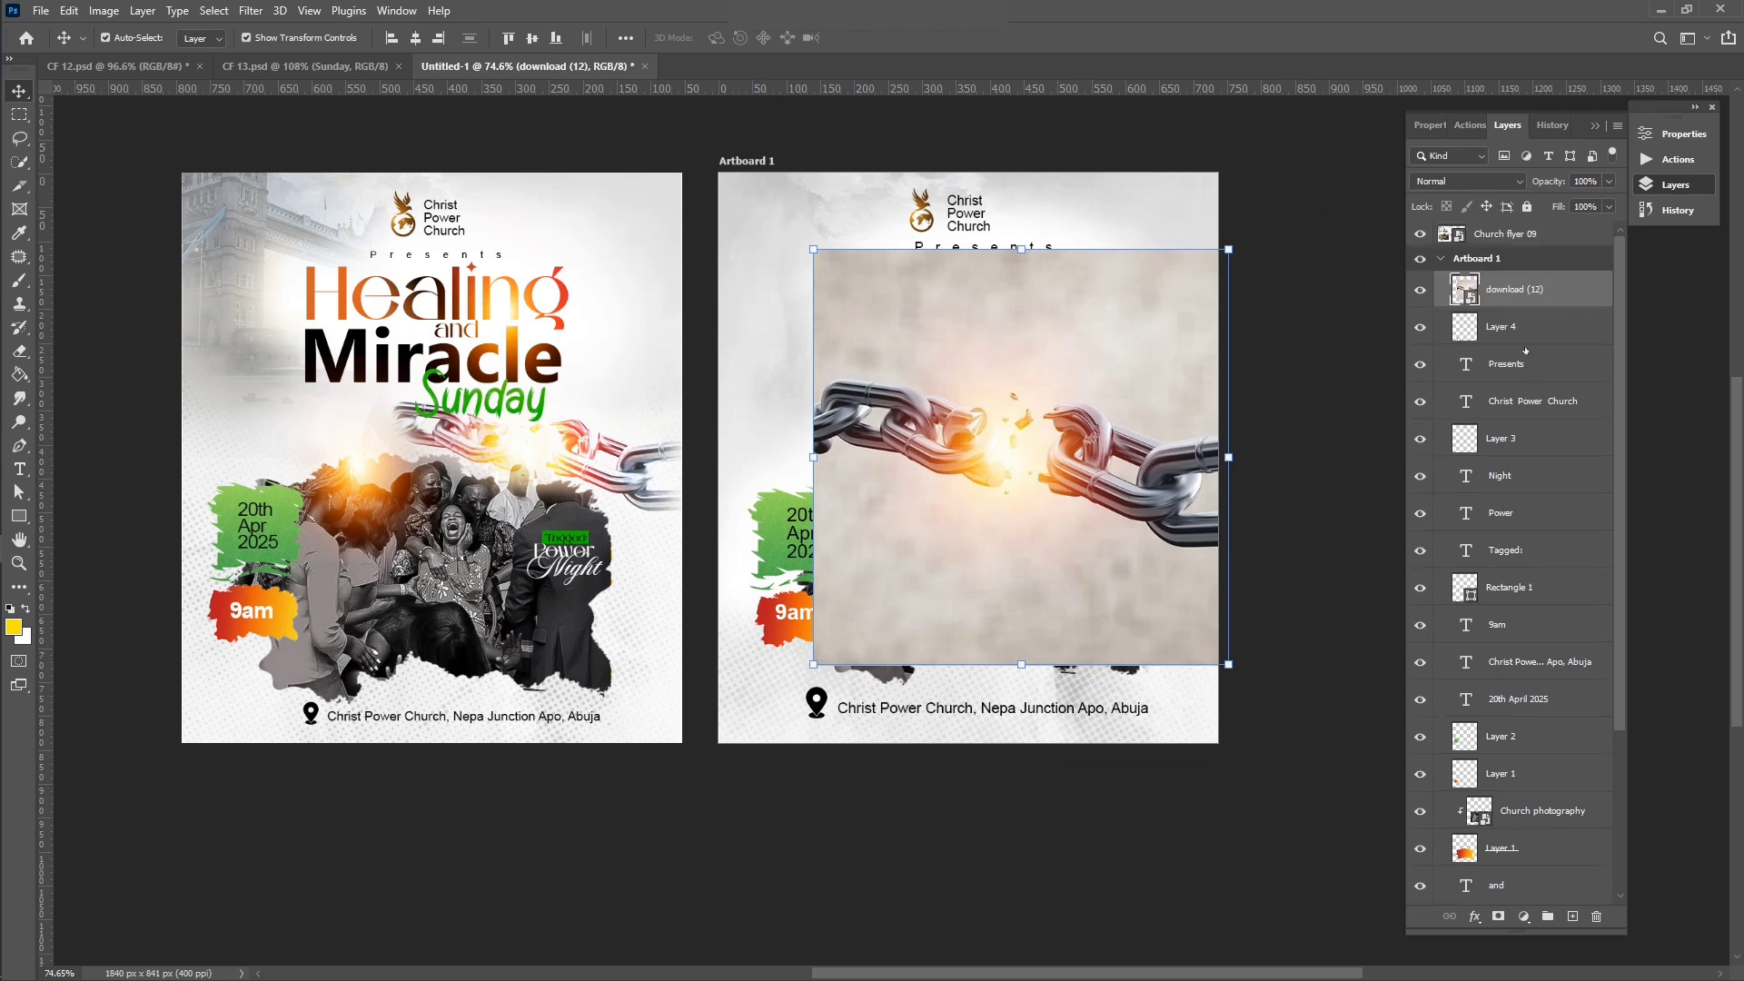
{"action": "mouse_move", "coordinate": [1511, 287]}
{"action": "left_mouse_down"}
{"action": "mouse_move", "coordinate": [1490, 917]}
{"action": "mouse_move", "coordinate": [1458, 576]}
{"action": "mouse_move", "coordinate": [1490, 908]}
{"action": "mouse_move", "coordinate": [1476, 816]}
{"action": "left_mouse_up"}
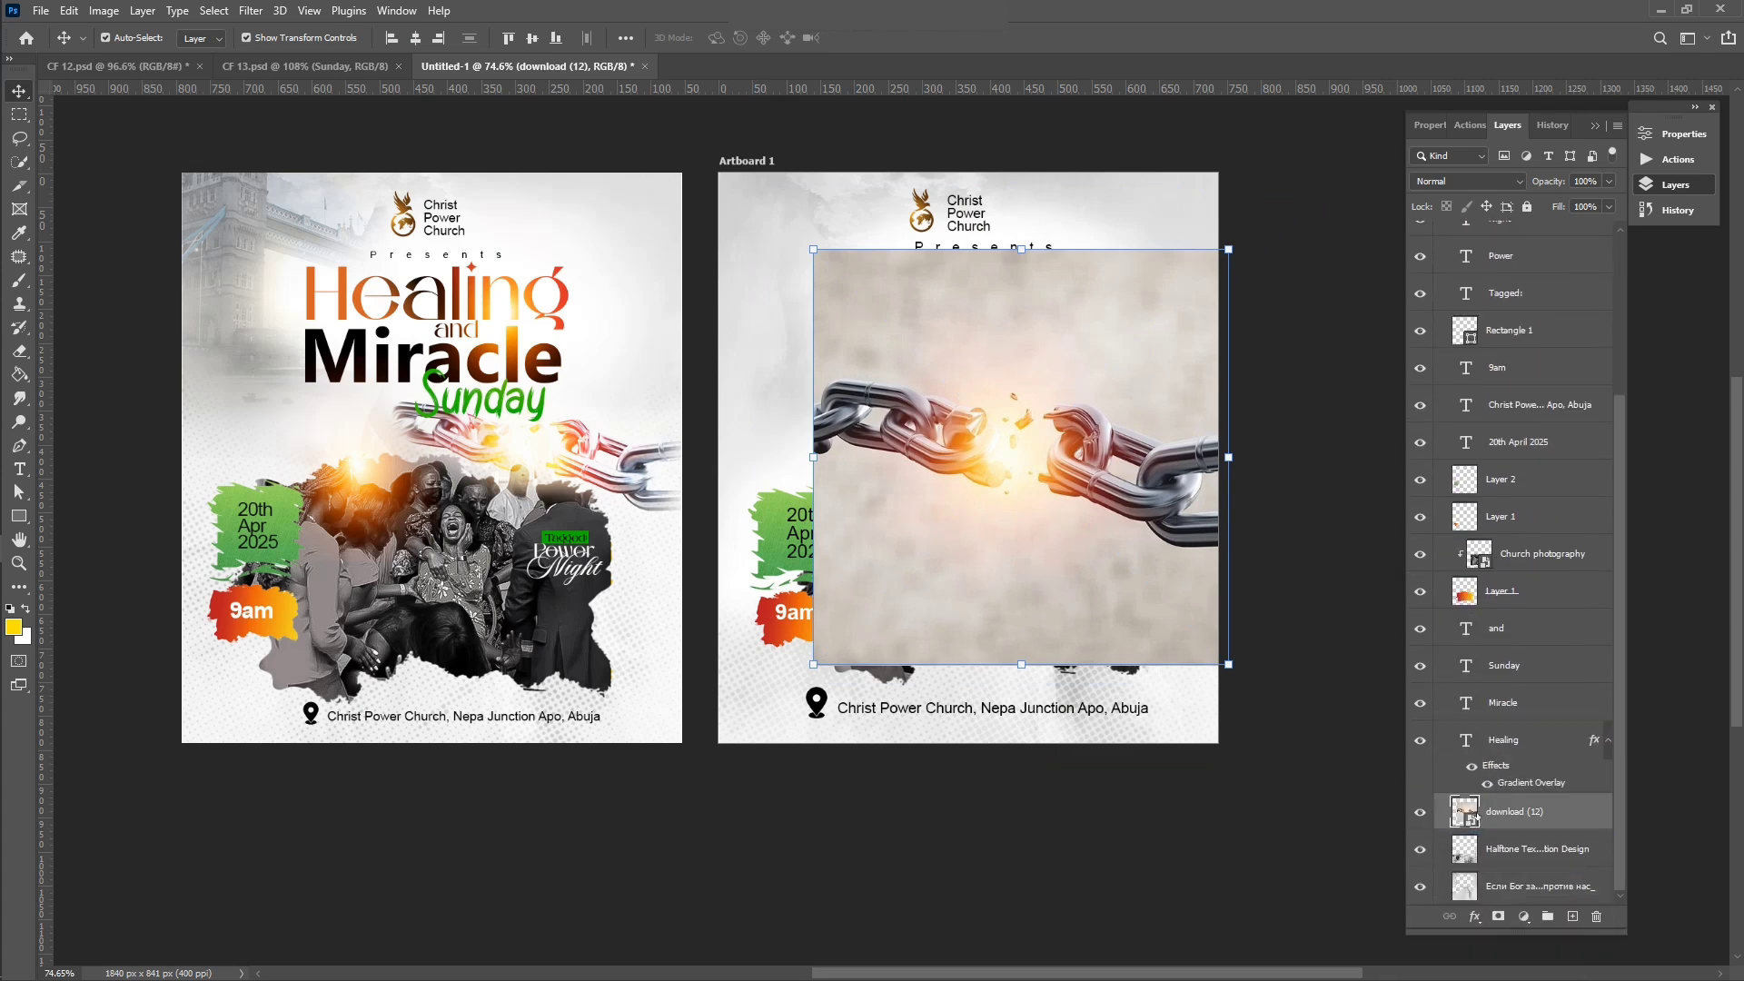
{"action": "left_click", "coordinate": [1490, 181]}
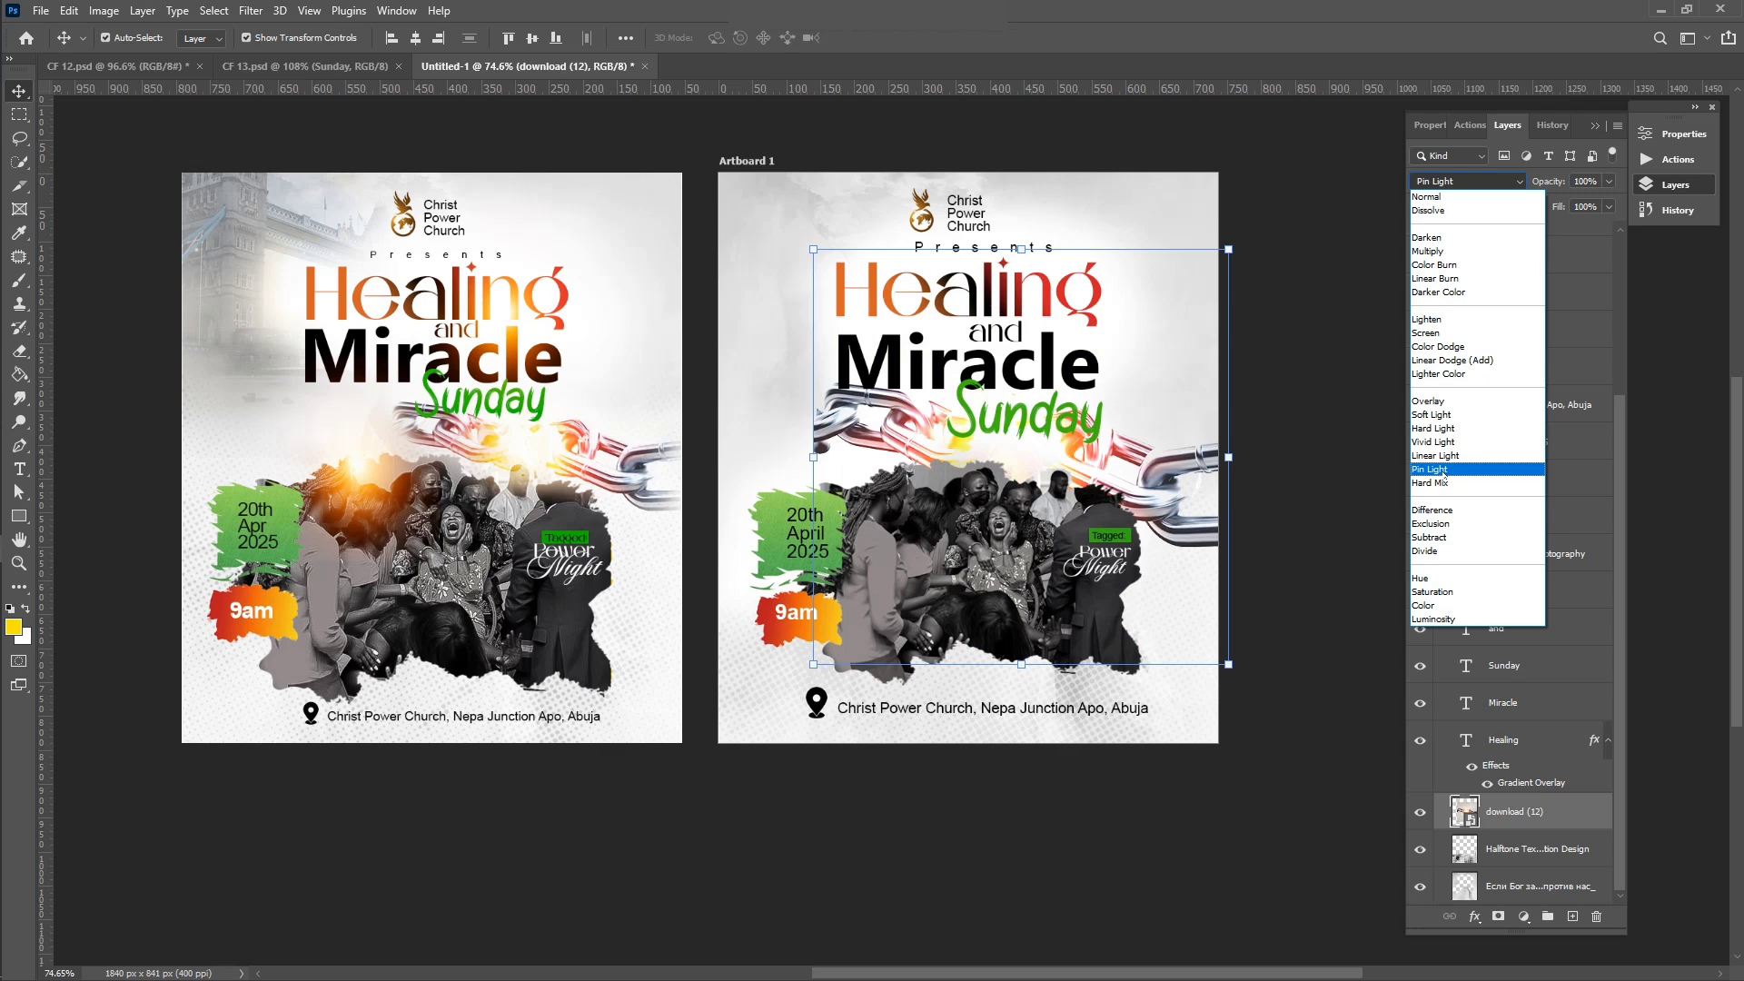
{"action": "left_click", "coordinate": [1443, 470]}
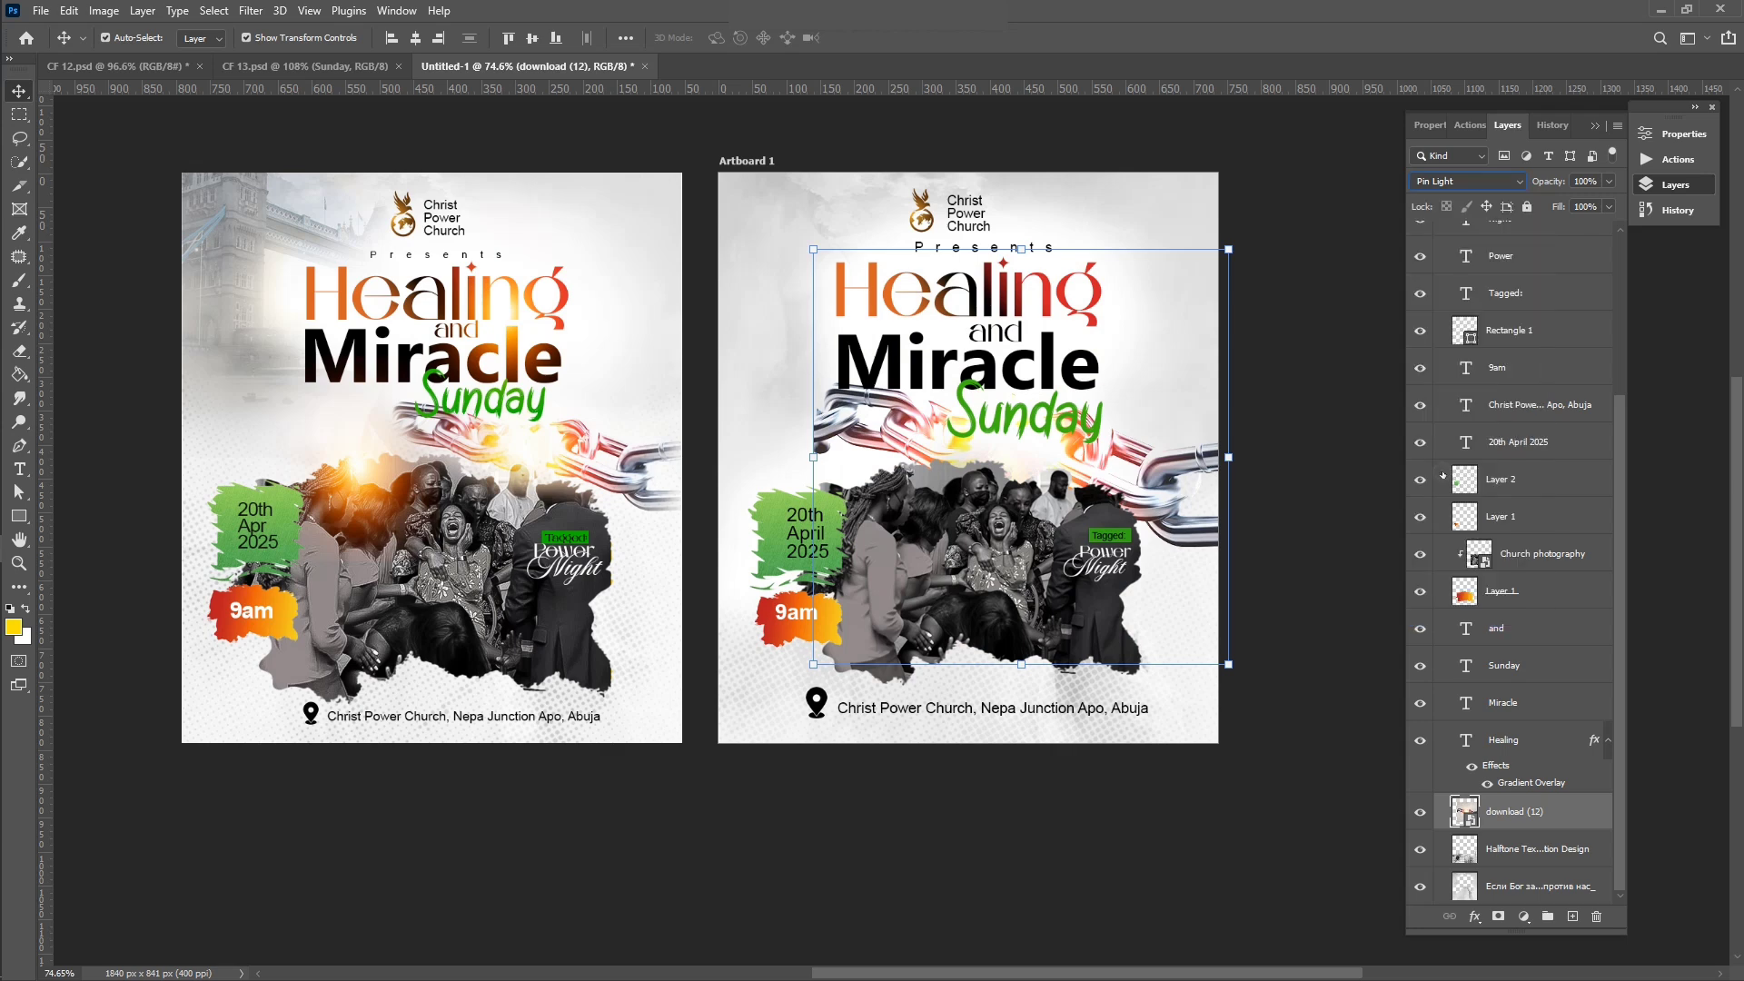
{"action": "left_click", "coordinate": [1341, 427]}
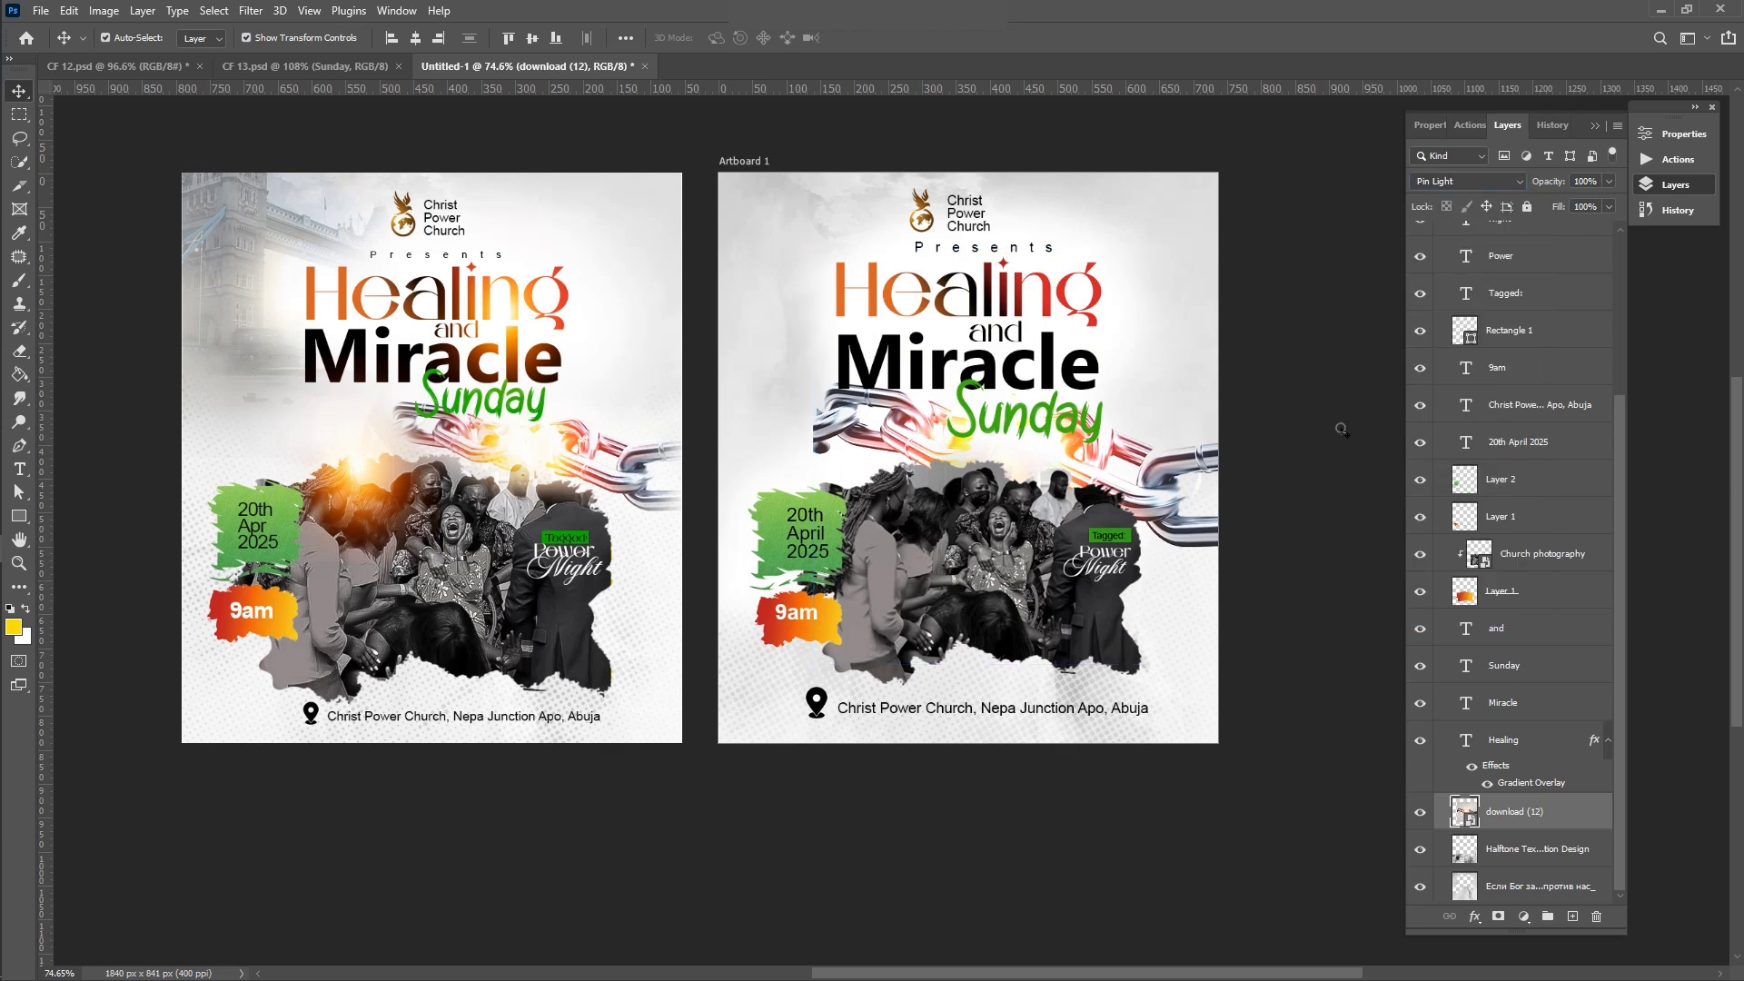
Step: Rasterize the chain image and fade out the chain's left end with the soft 177 px eraser
{"action": "left_click", "coordinate": [1193, 464]}
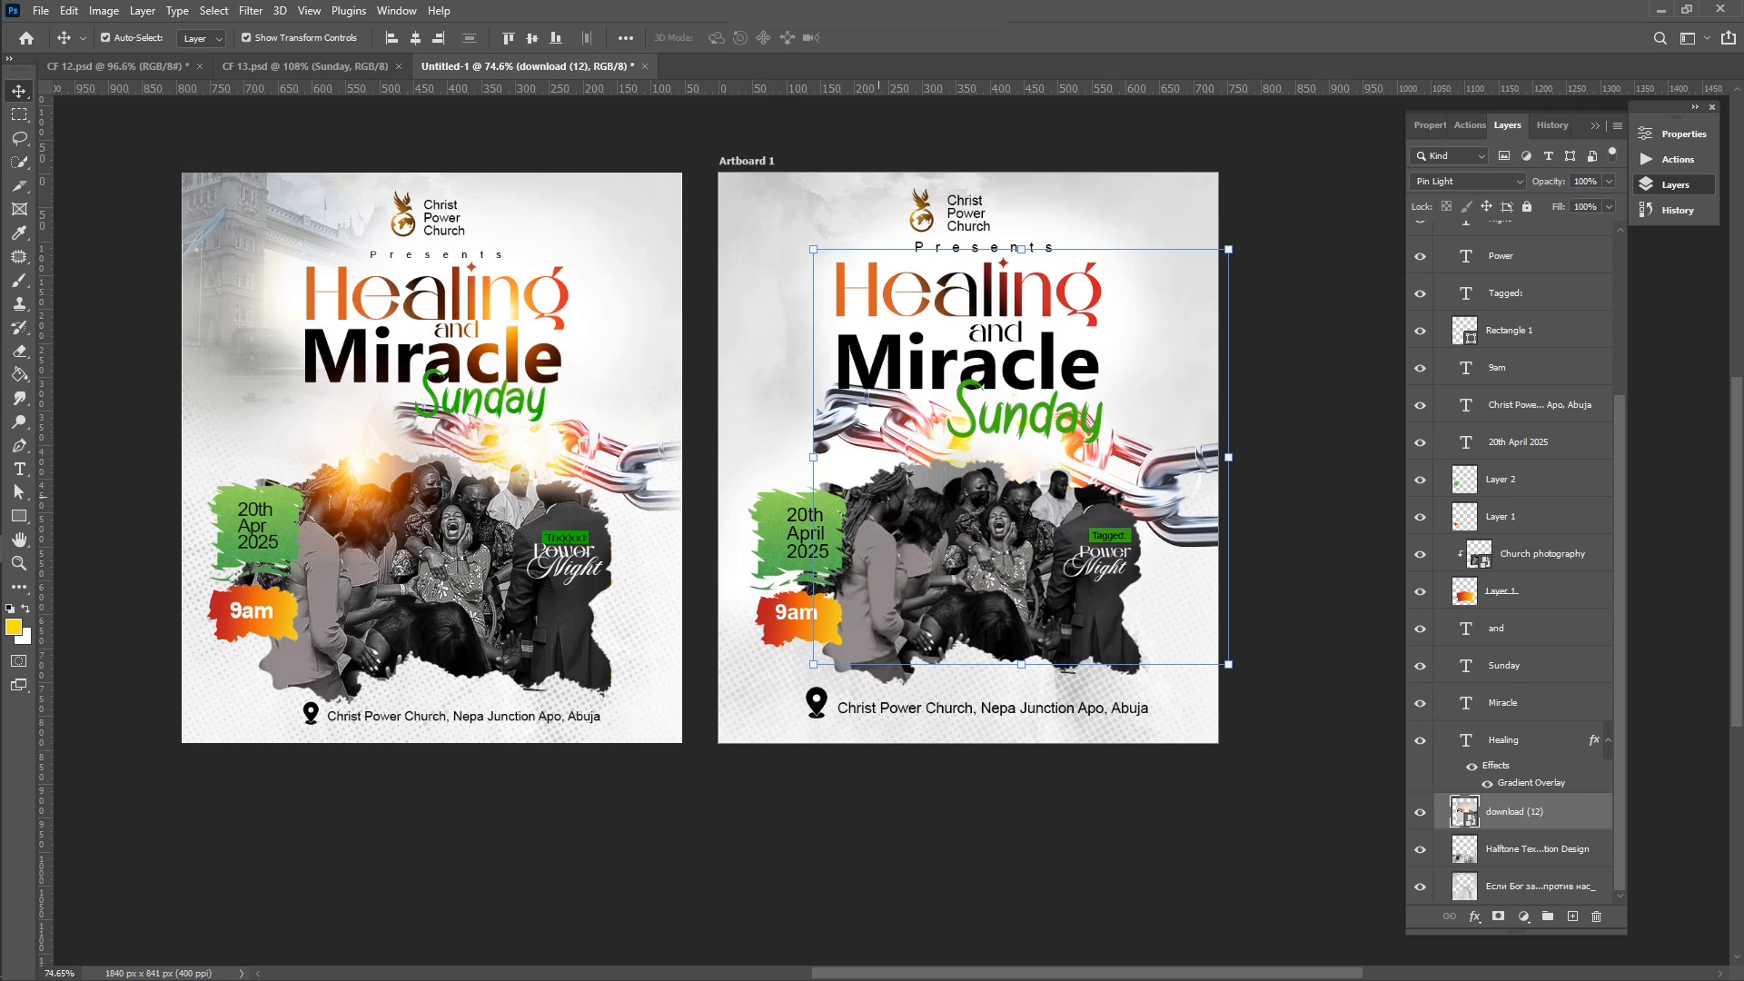
{"action": "key", "text": "e"}
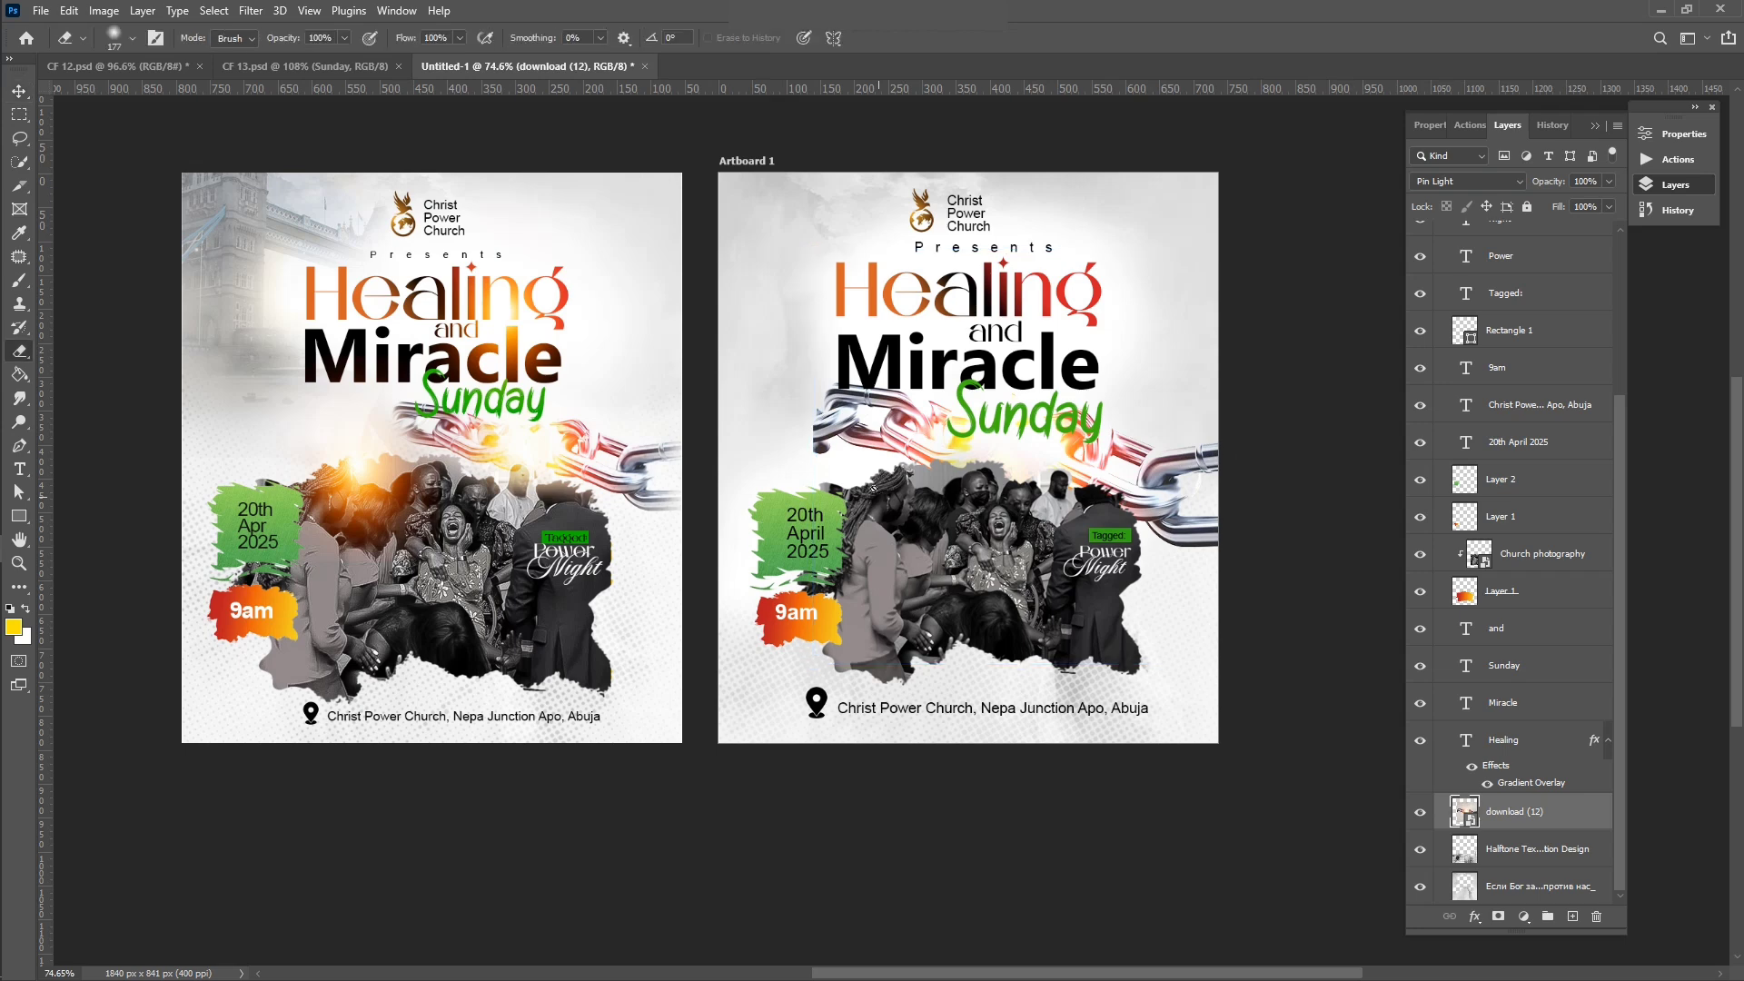
{"action": "left_click", "coordinate": [853, 436]}
{"action": "left_click", "coordinate": [845, 383]}
{"action": "mouse_move", "coordinate": [782, 415]}
{"action": "left_mouse_down"}
{"action": "mouse_move", "coordinate": [781, 459]}
{"action": "mouse_move", "coordinate": [776, 372]}
{"action": "mouse_move", "coordinate": [884, 340]}
{"action": "mouse_move", "coordinate": [731, 401]}
{"action": "mouse_move", "coordinate": [761, 432]}
{"action": "left_mouse_up"}
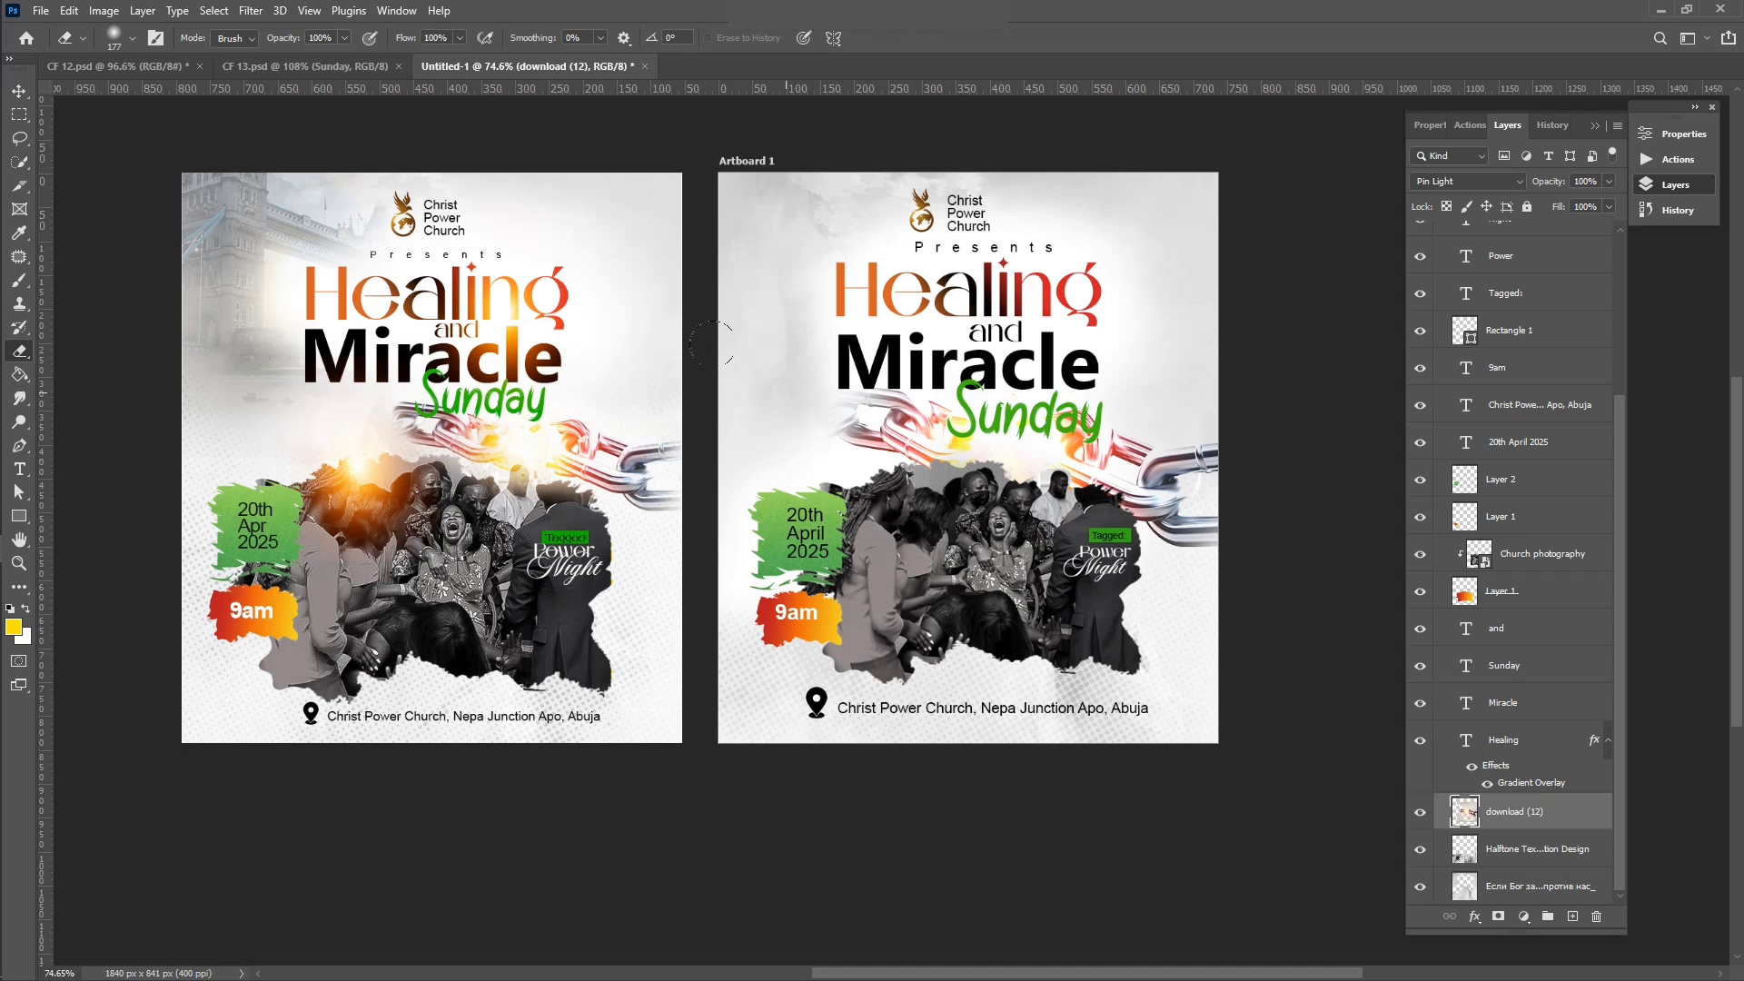
Step: Scale the chain image to about 89% width and 99% height, keeping its right edge at the artboard's right side
{"action": "left_click", "coordinate": [19, 90]}
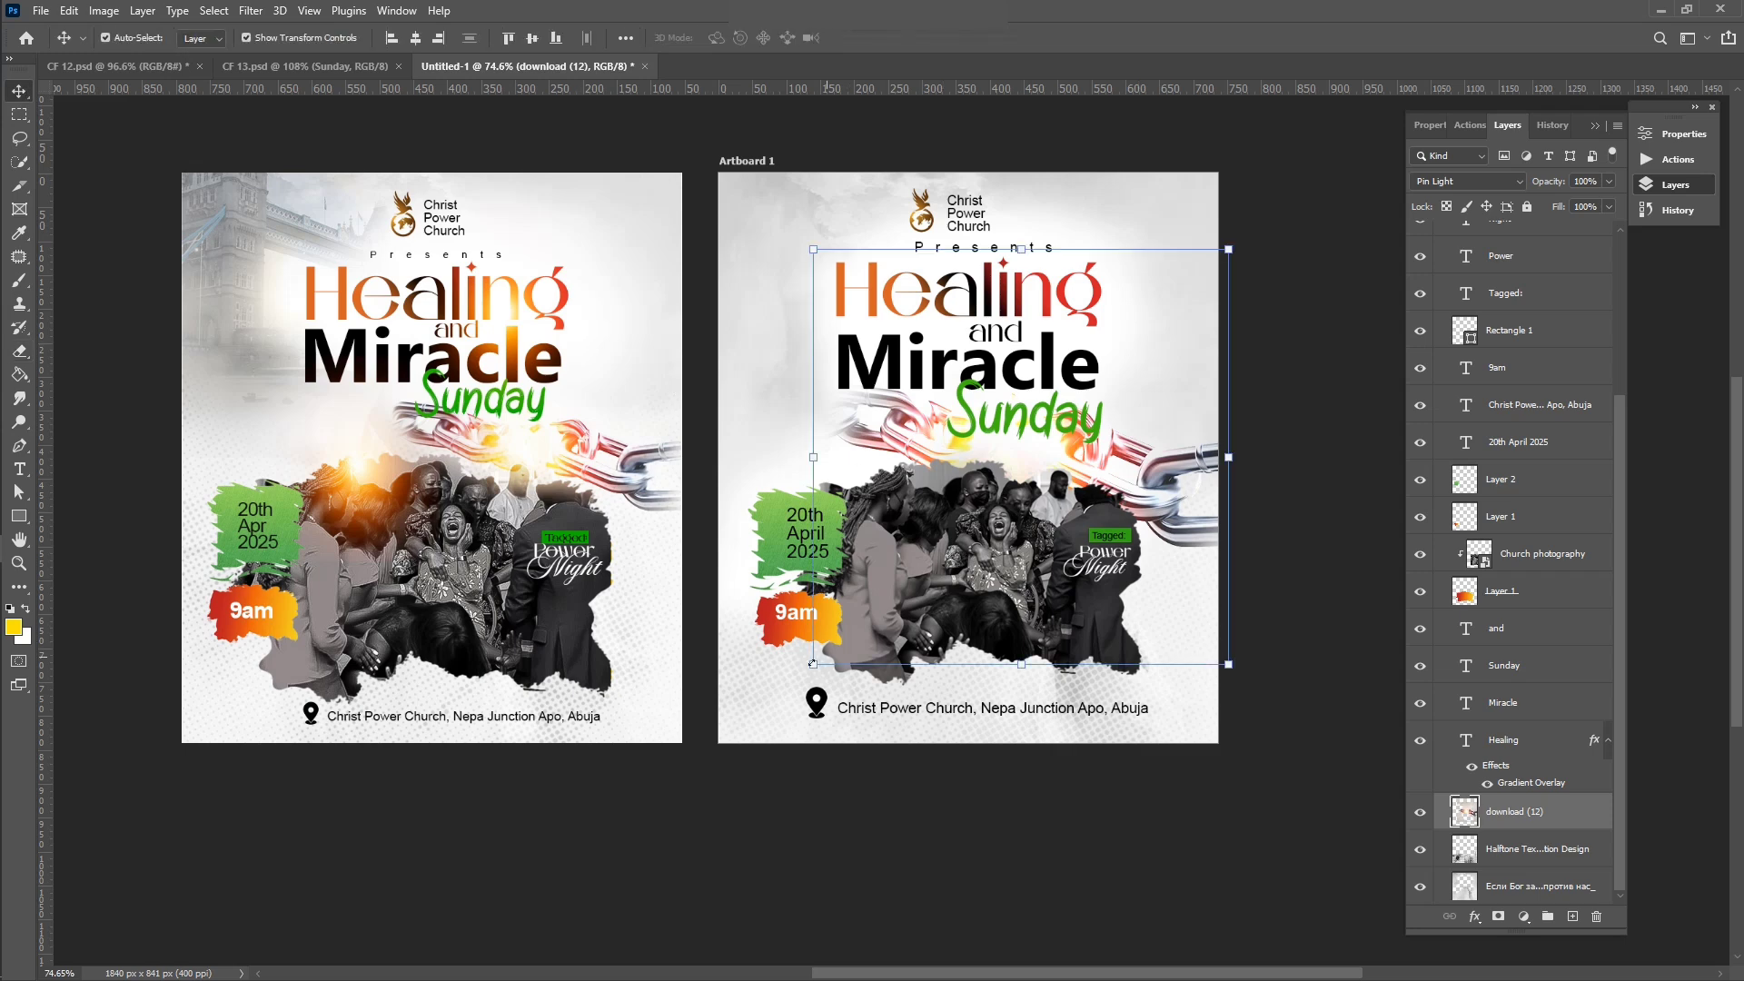
{"action": "left_click_drag", "start_coordinate": [813, 248], "coordinate": [858, 252]}
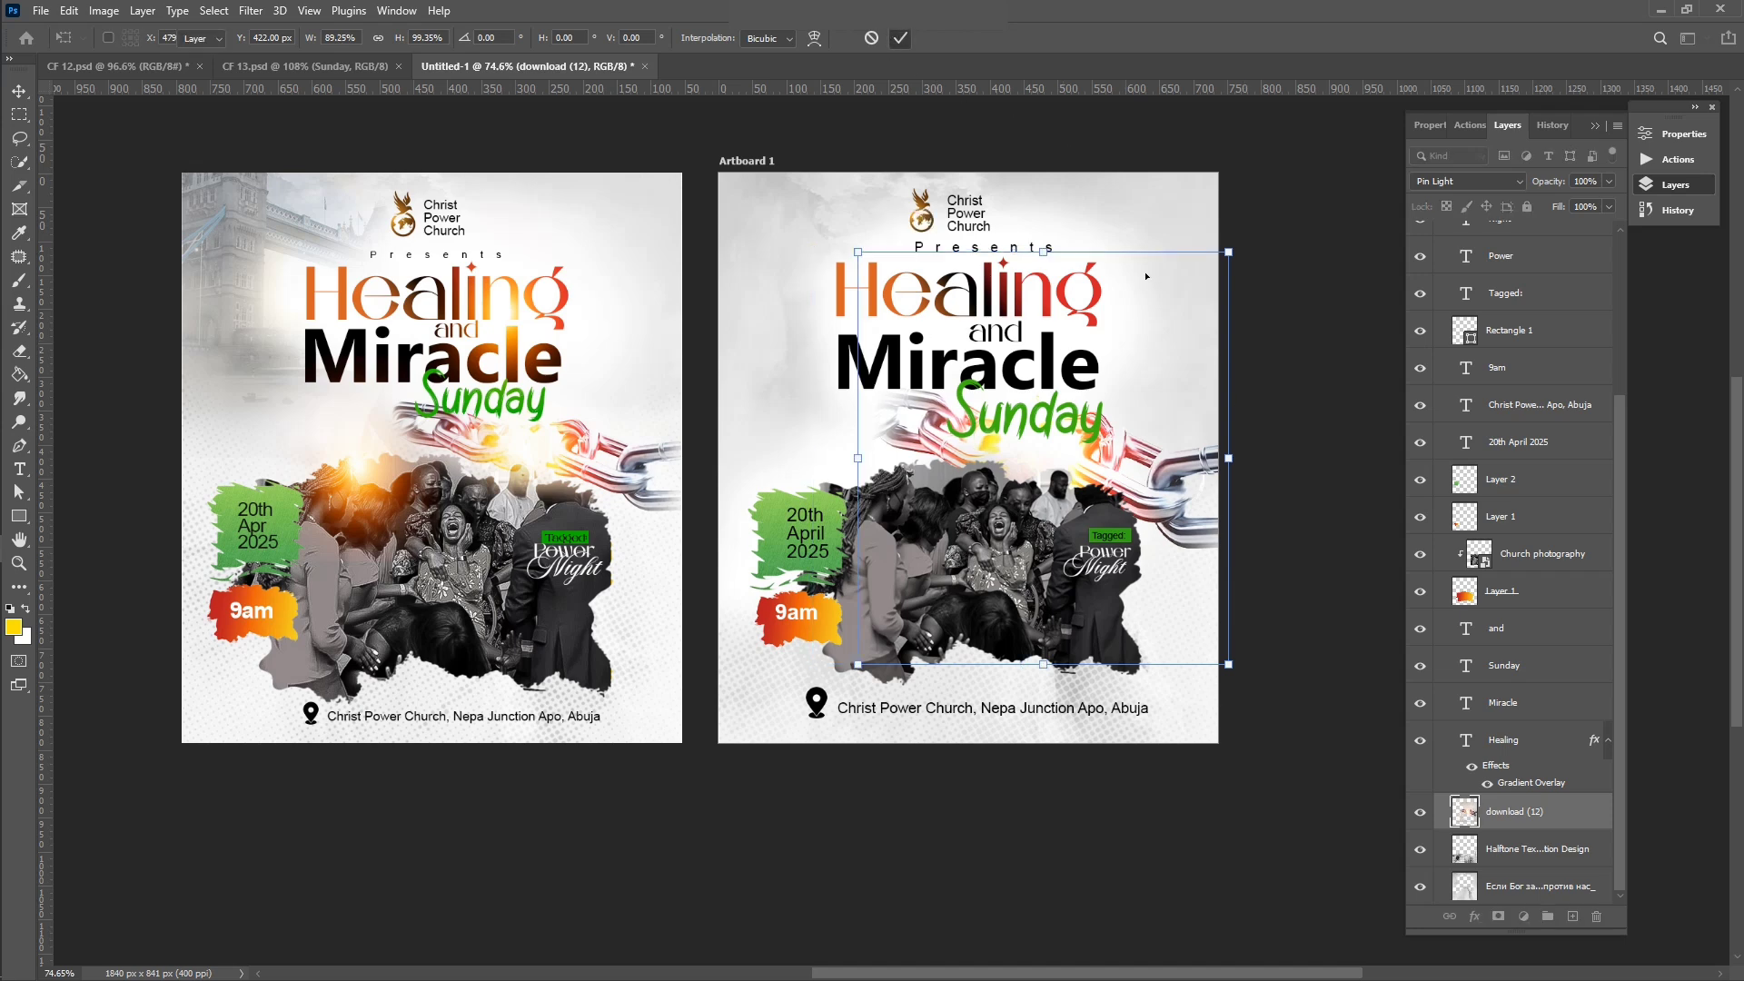
{"action": "left_click", "coordinate": [900, 37]}
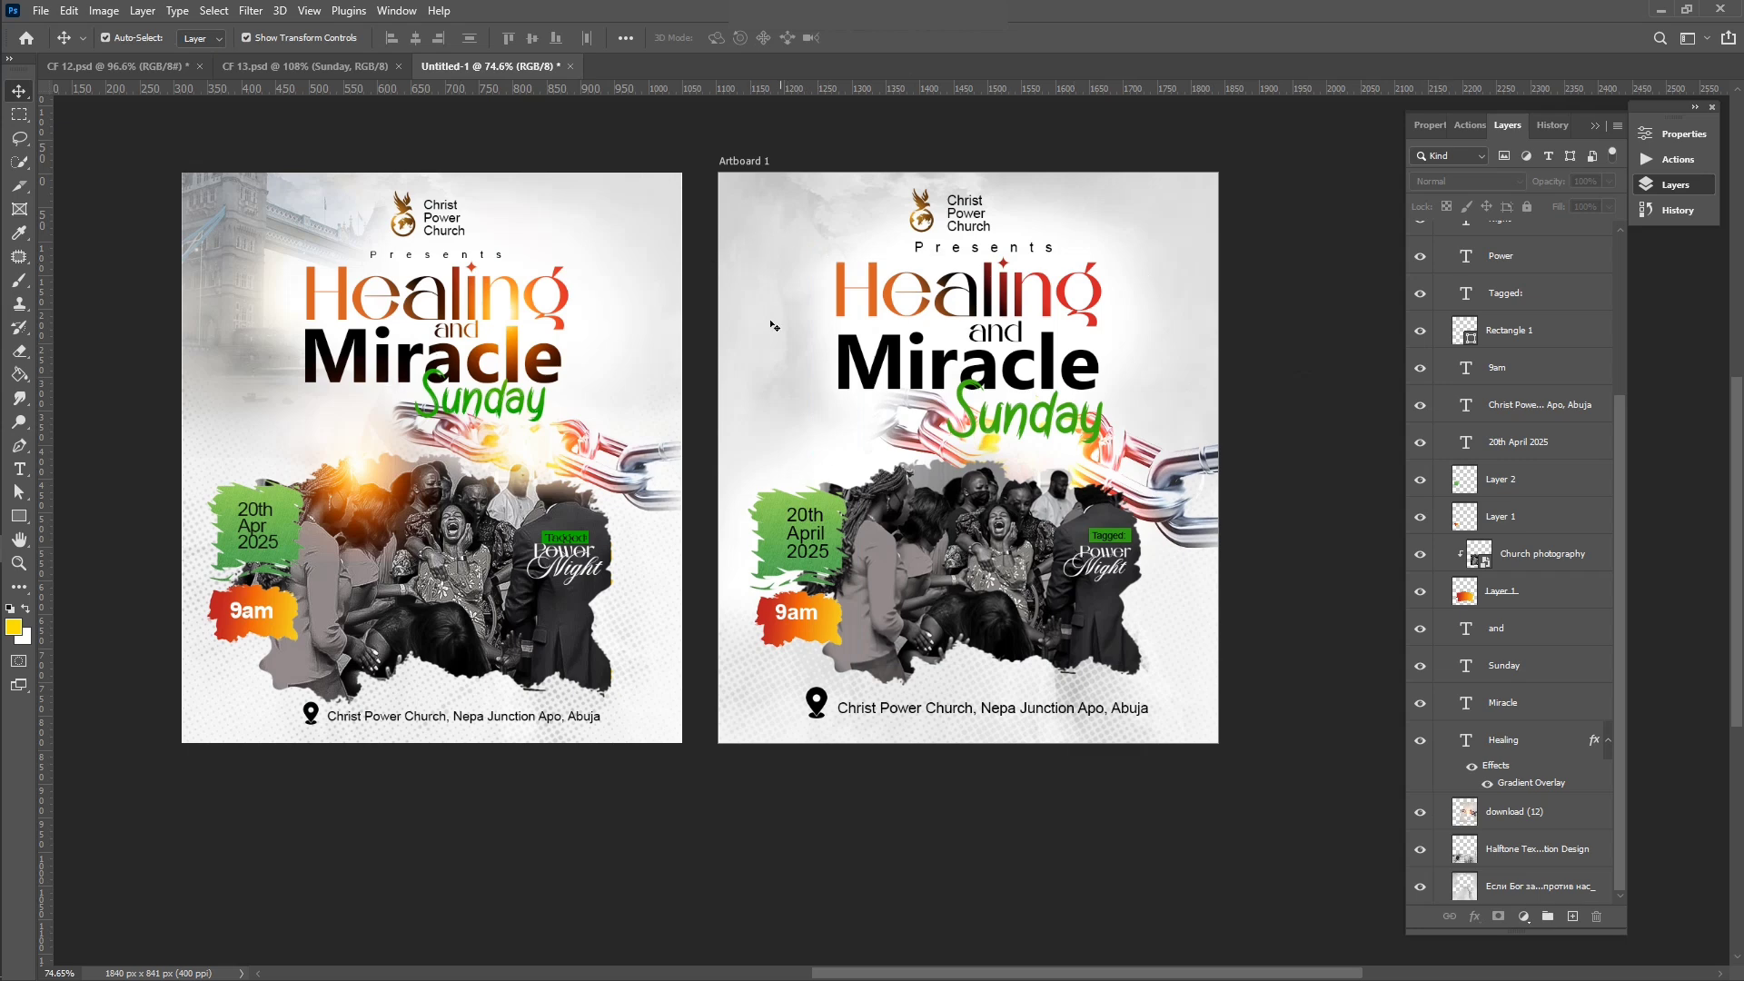
{"action": "mouse_move", "coordinate": [4, 329]}
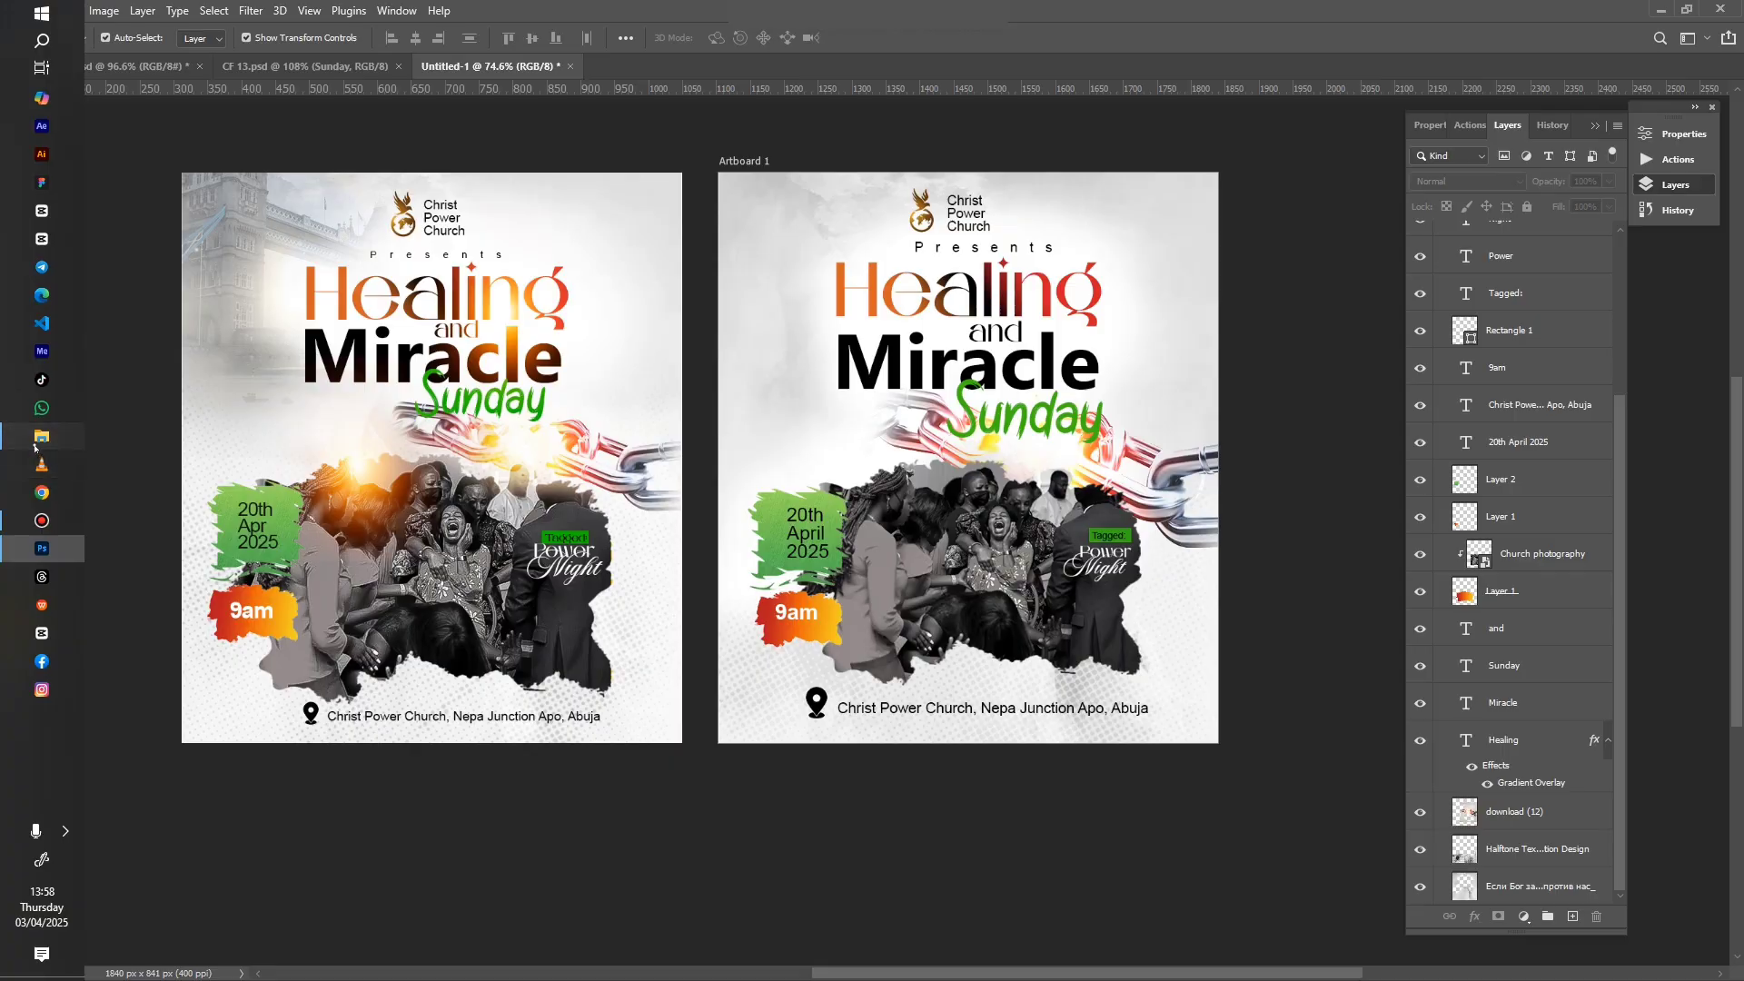
Step: Place the Tower Bridge image from the Flyer 09 folder over Artboard 1's upper-left corner, scaled to 20.45%
{"action": "left_click", "coordinate": [35, 447]}
{"action": "left_click", "coordinate": [422, 221]}
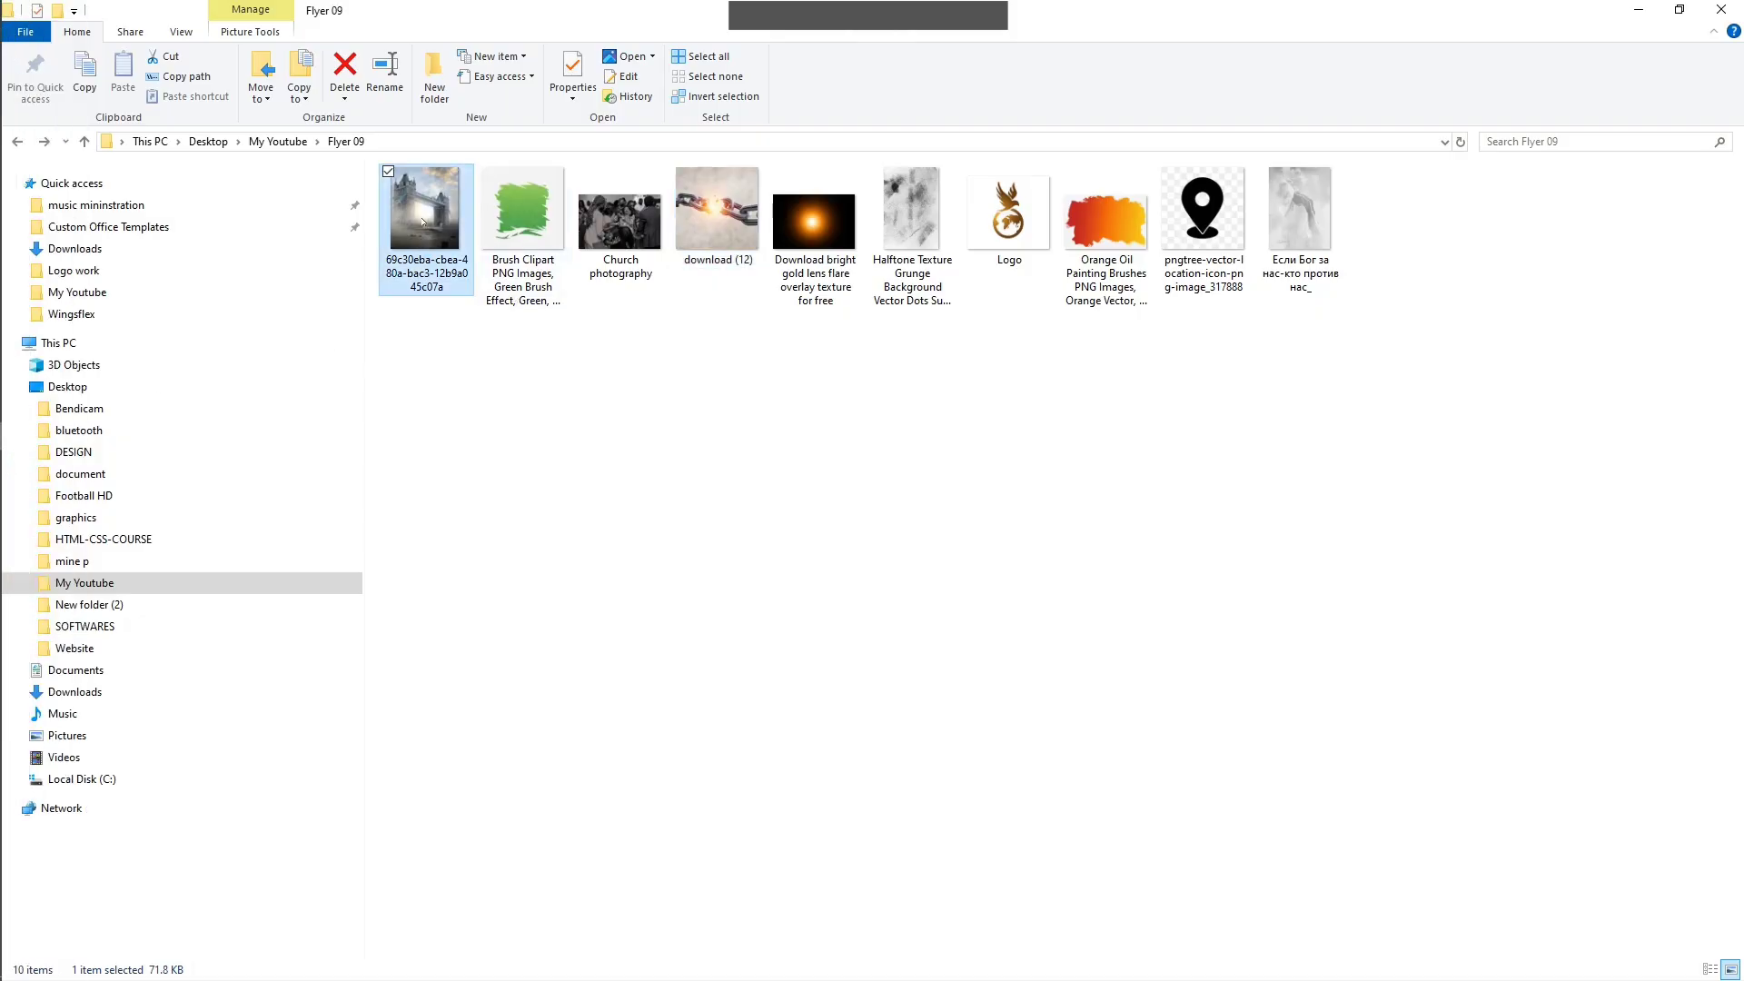
{"action": "left_click_drag", "start_coordinate": [422, 220], "coordinate": [701, 486]}
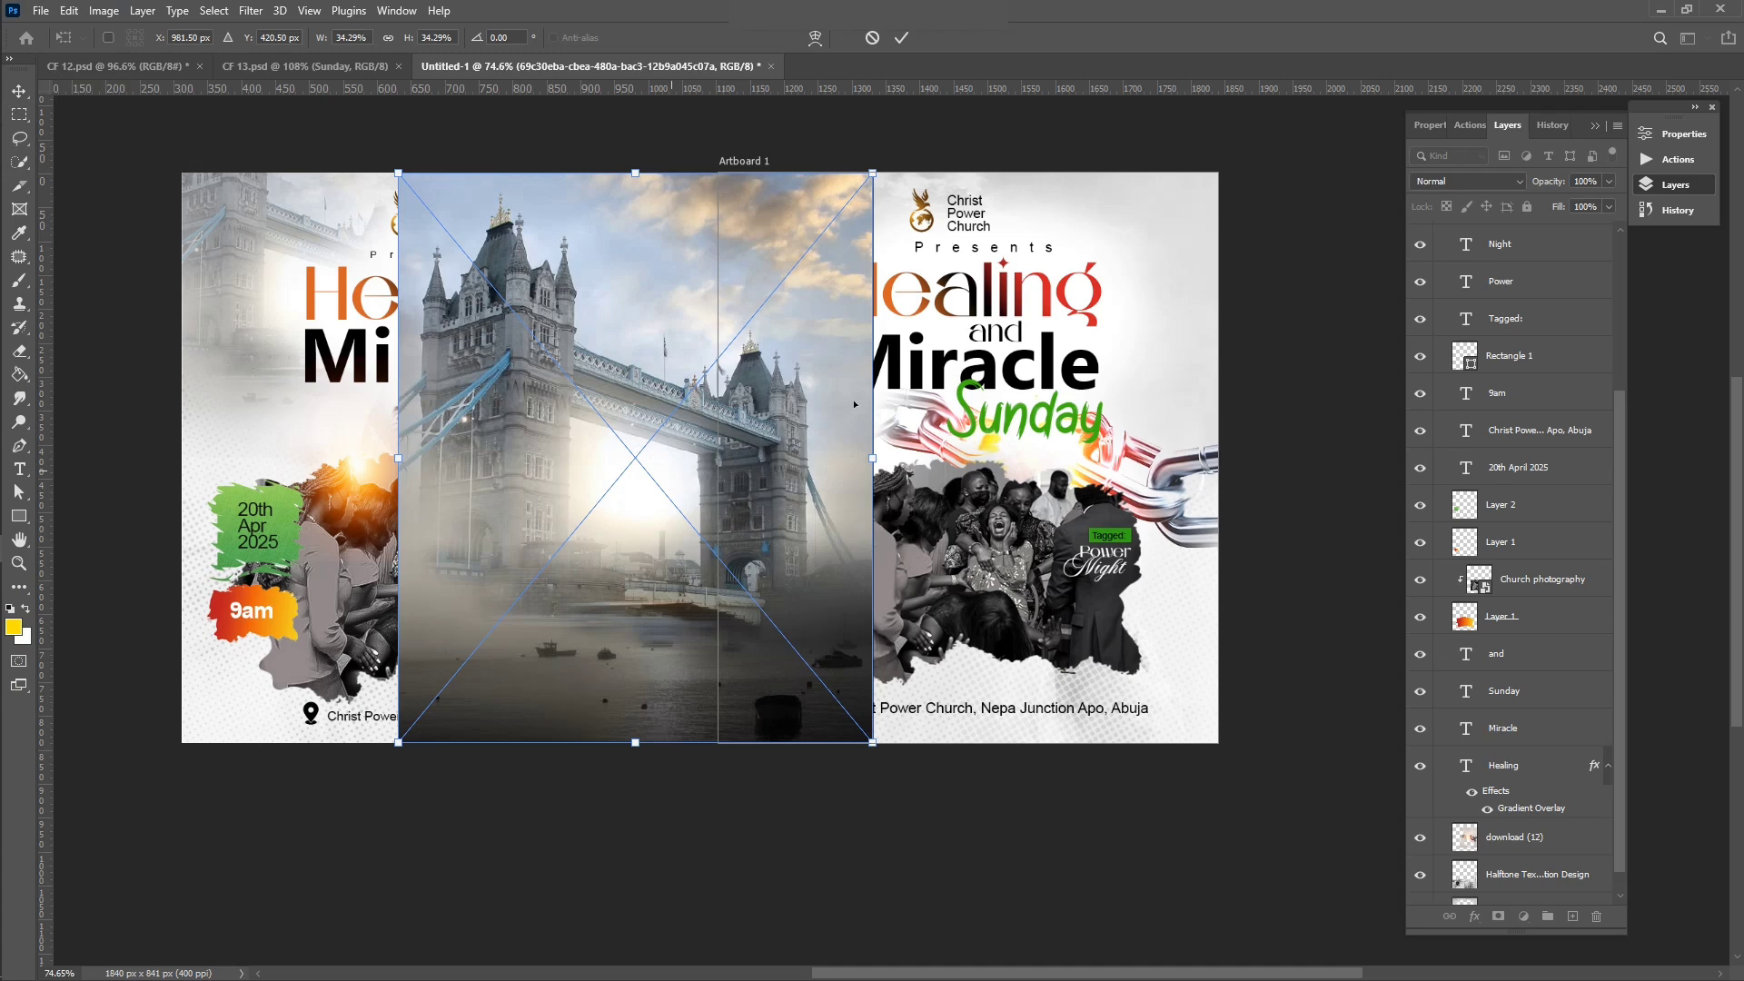
{"action": "left_click_drag", "start_coordinate": [854, 404], "coordinate": [1111, 306]}
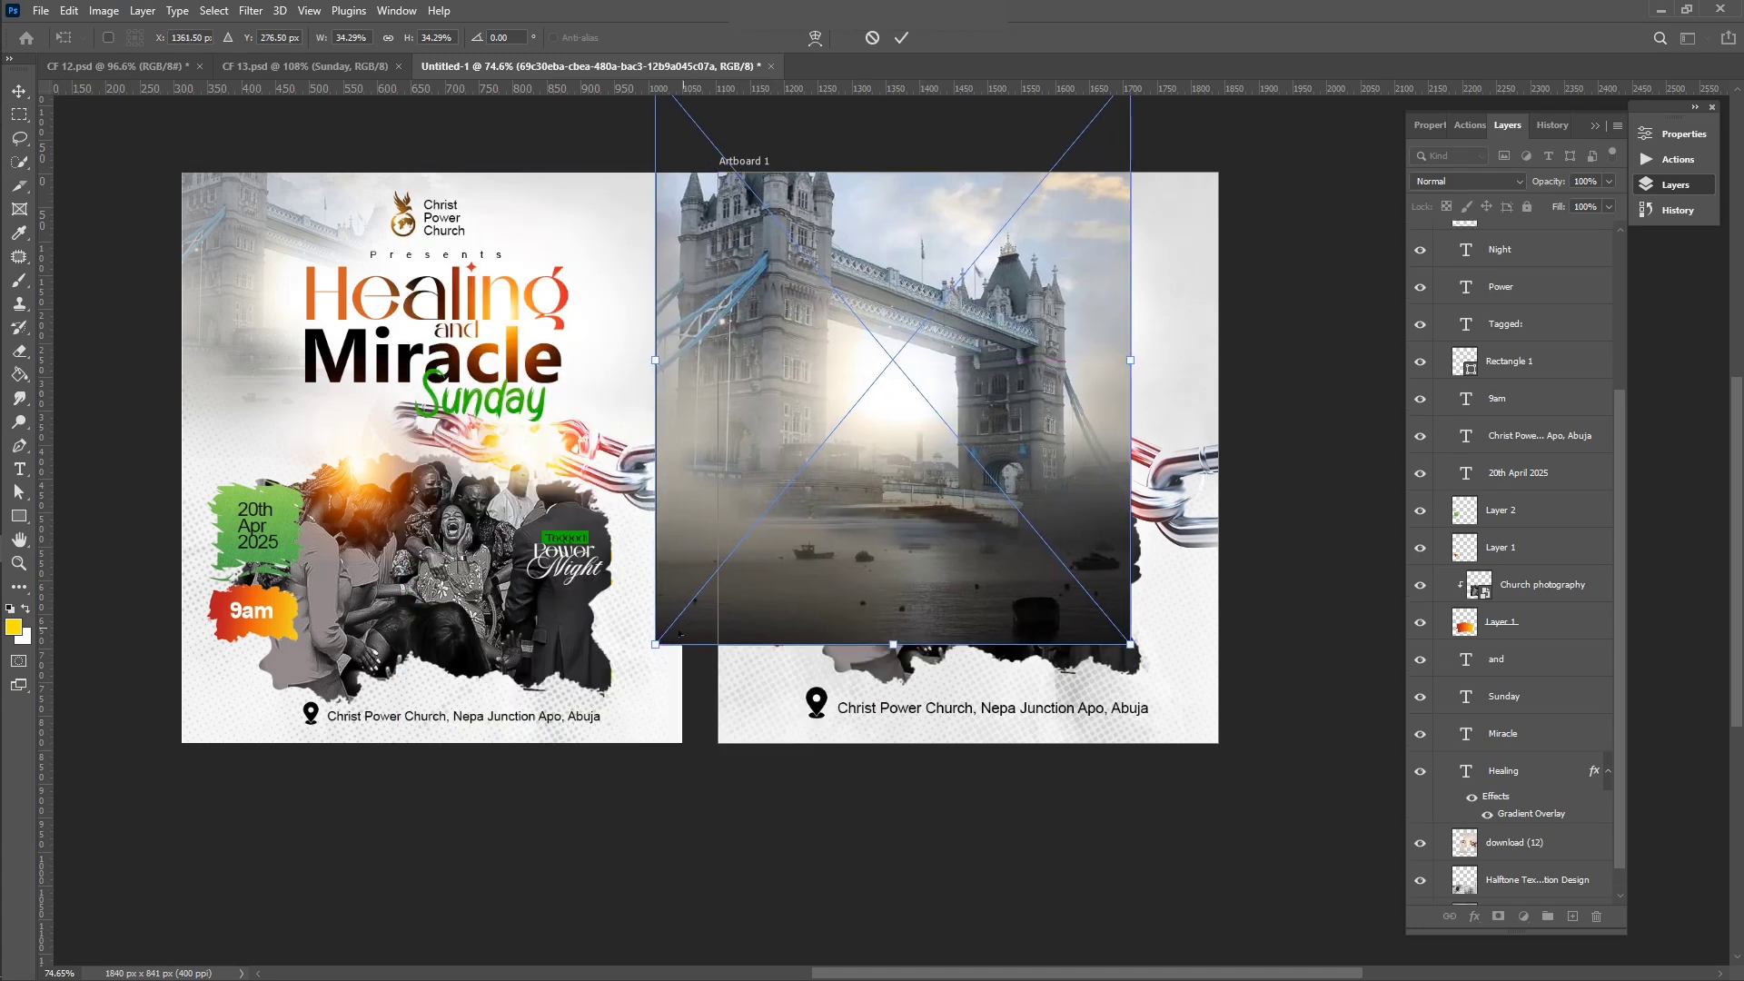
{"action": "left_click_drag", "start_coordinate": [658, 643], "coordinate": [879, 445]}
{"action": "left_click_drag", "start_coordinate": [985, 233], "coordinate": [798, 239]}
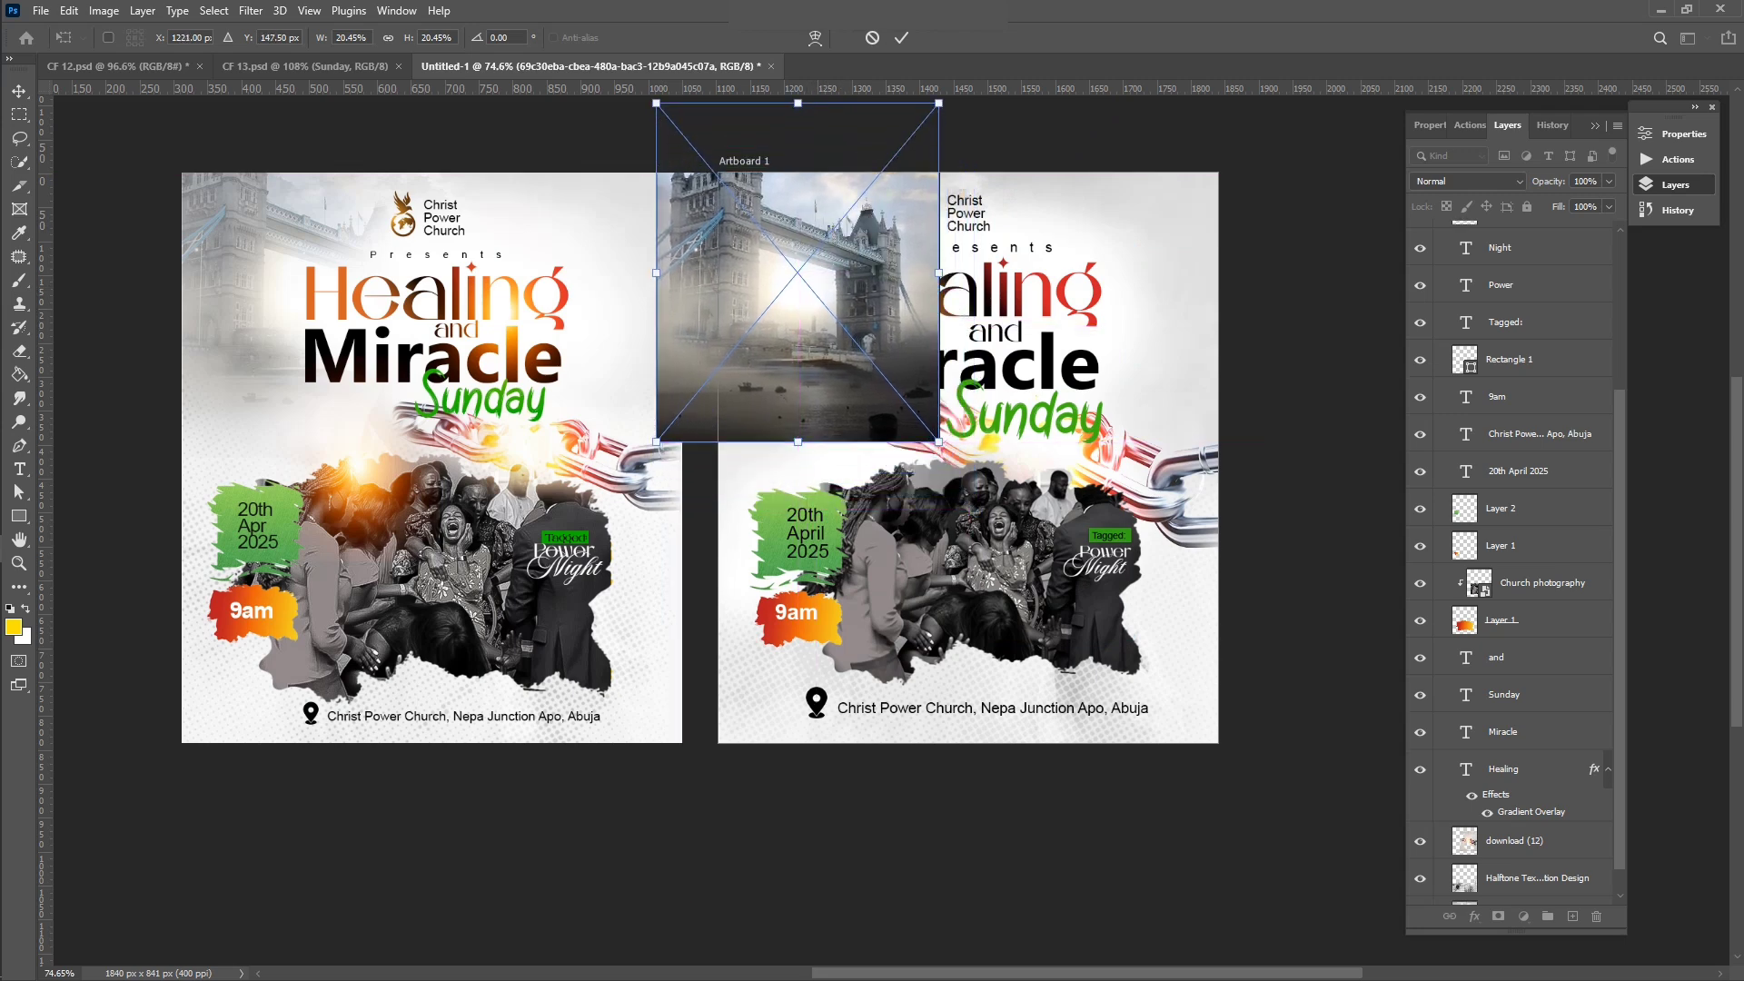
{"action": "left_click", "coordinate": [901, 38]}
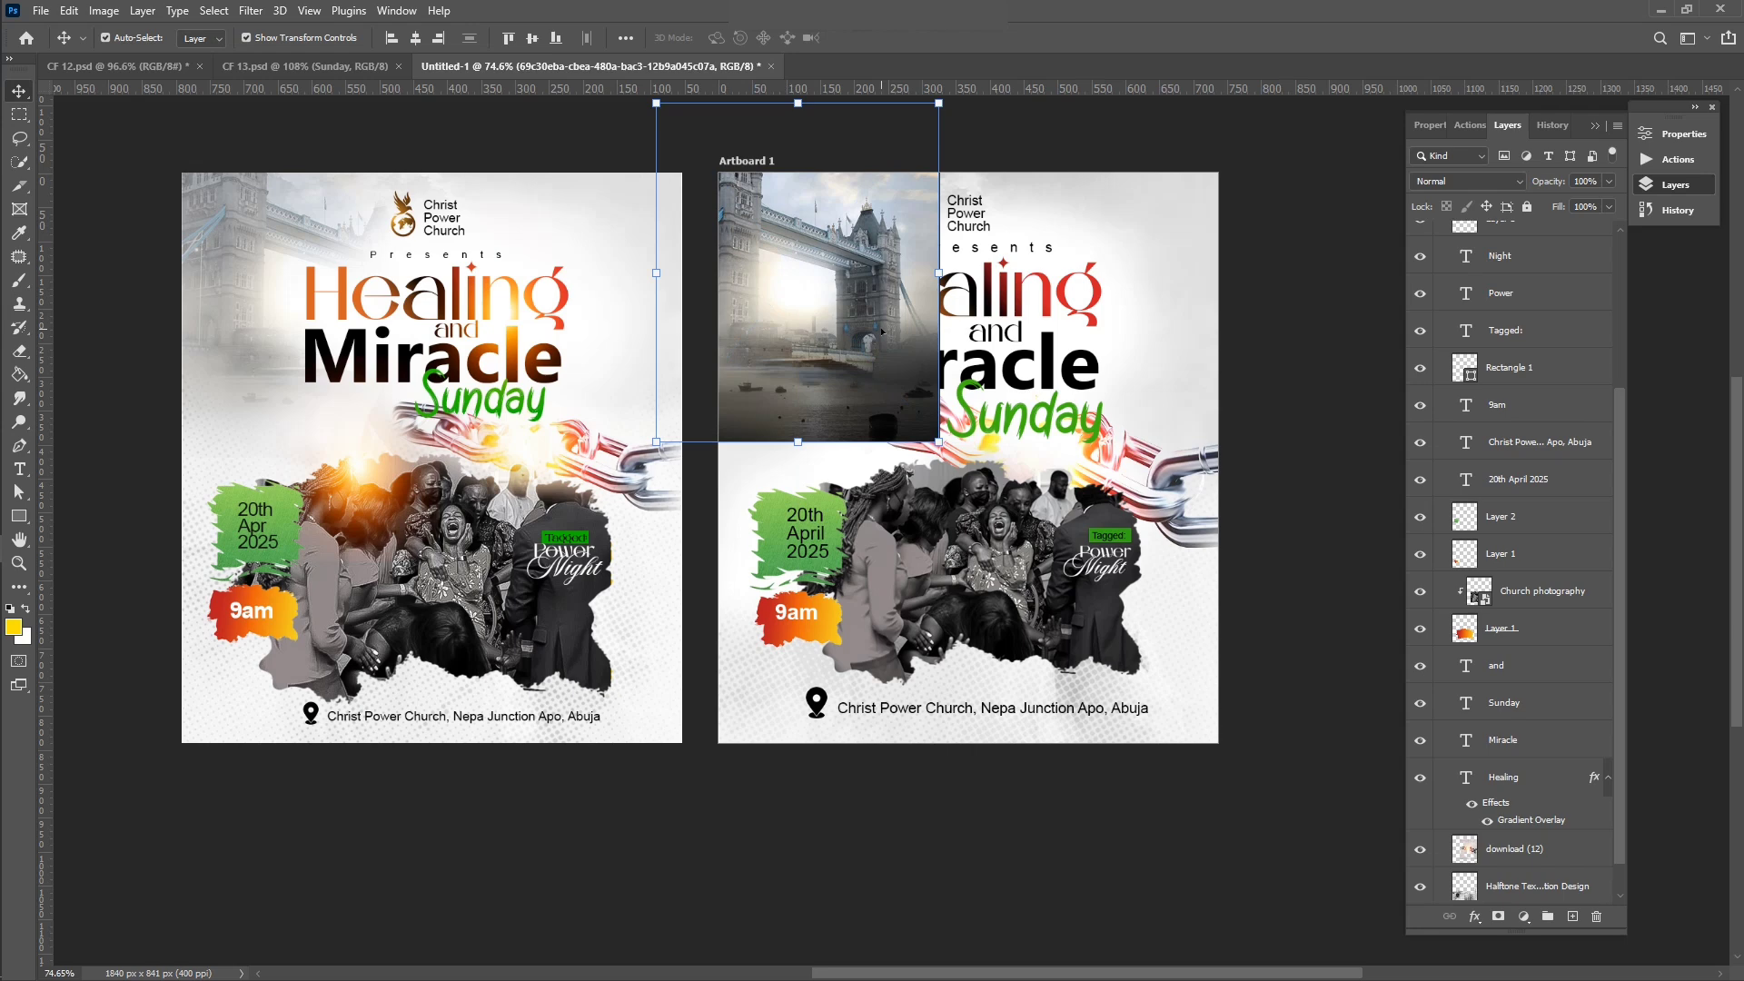
Step: Rasterize the bridge image and erase its right and lower edges with the soft 177 px eraser
{"action": "key", "text": "e"}
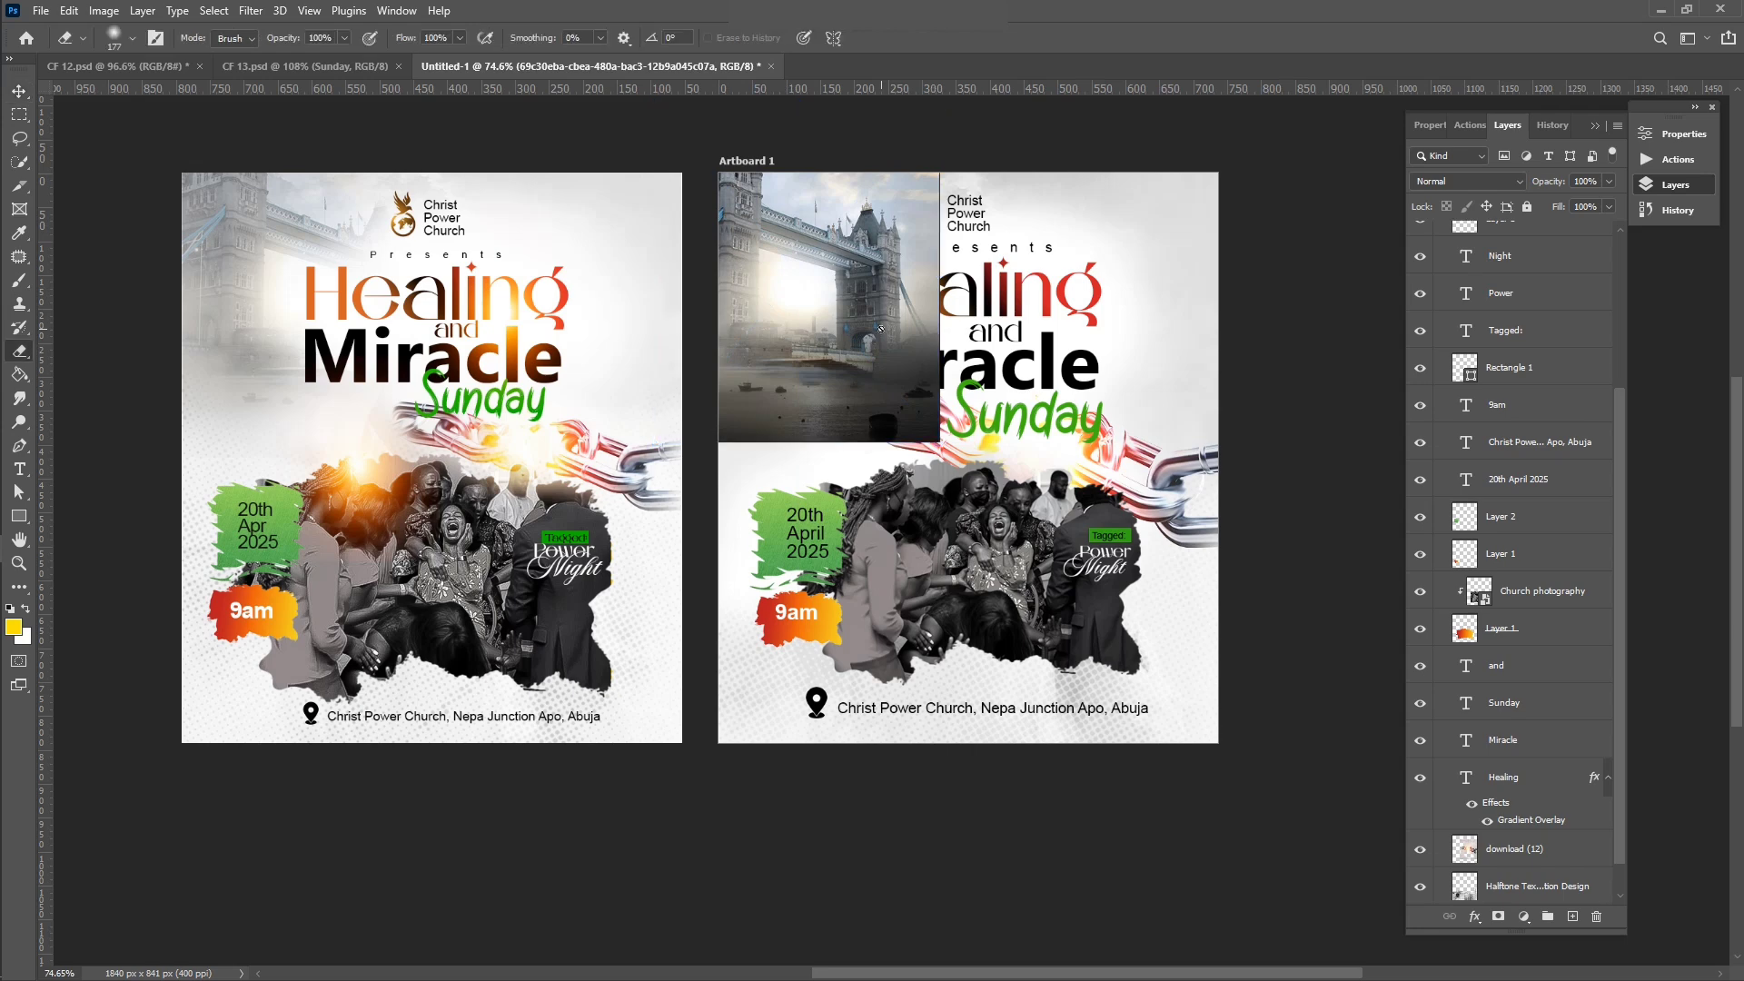
{"action": "left_click", "coordinate": [800, 314]}
{"action": "left_click", "coordinate": [847, 383]}
{"action": "mouse_move", "coordinate": [936, 363]}
{"action": "left_mouse_down"}
{"action": "mouse_move", "coordinate": [965, 191]}
{"action": "mouse_move", "coordinate": [889, 169]}
{"action": "mouse_move", "coordinate": [966, 289]}
{"action": "mouse_move", "coordinate": [857, 459]}
{"action": "mouse_move", "coordinate": [834, 417]}
{"action": "mouse_move", "coordinate": [944, 355]}
{"action": "mouse_move", "coordinate": [959, 277]}
{"action": "mouse_move", "coordinate": [899, 364]}
{"action": "mouse_move", "coordinate": [765, 436]}
{"action": "mouse_move", "coordinate": [718, 399]}
{"action": "left_mouse_up"}
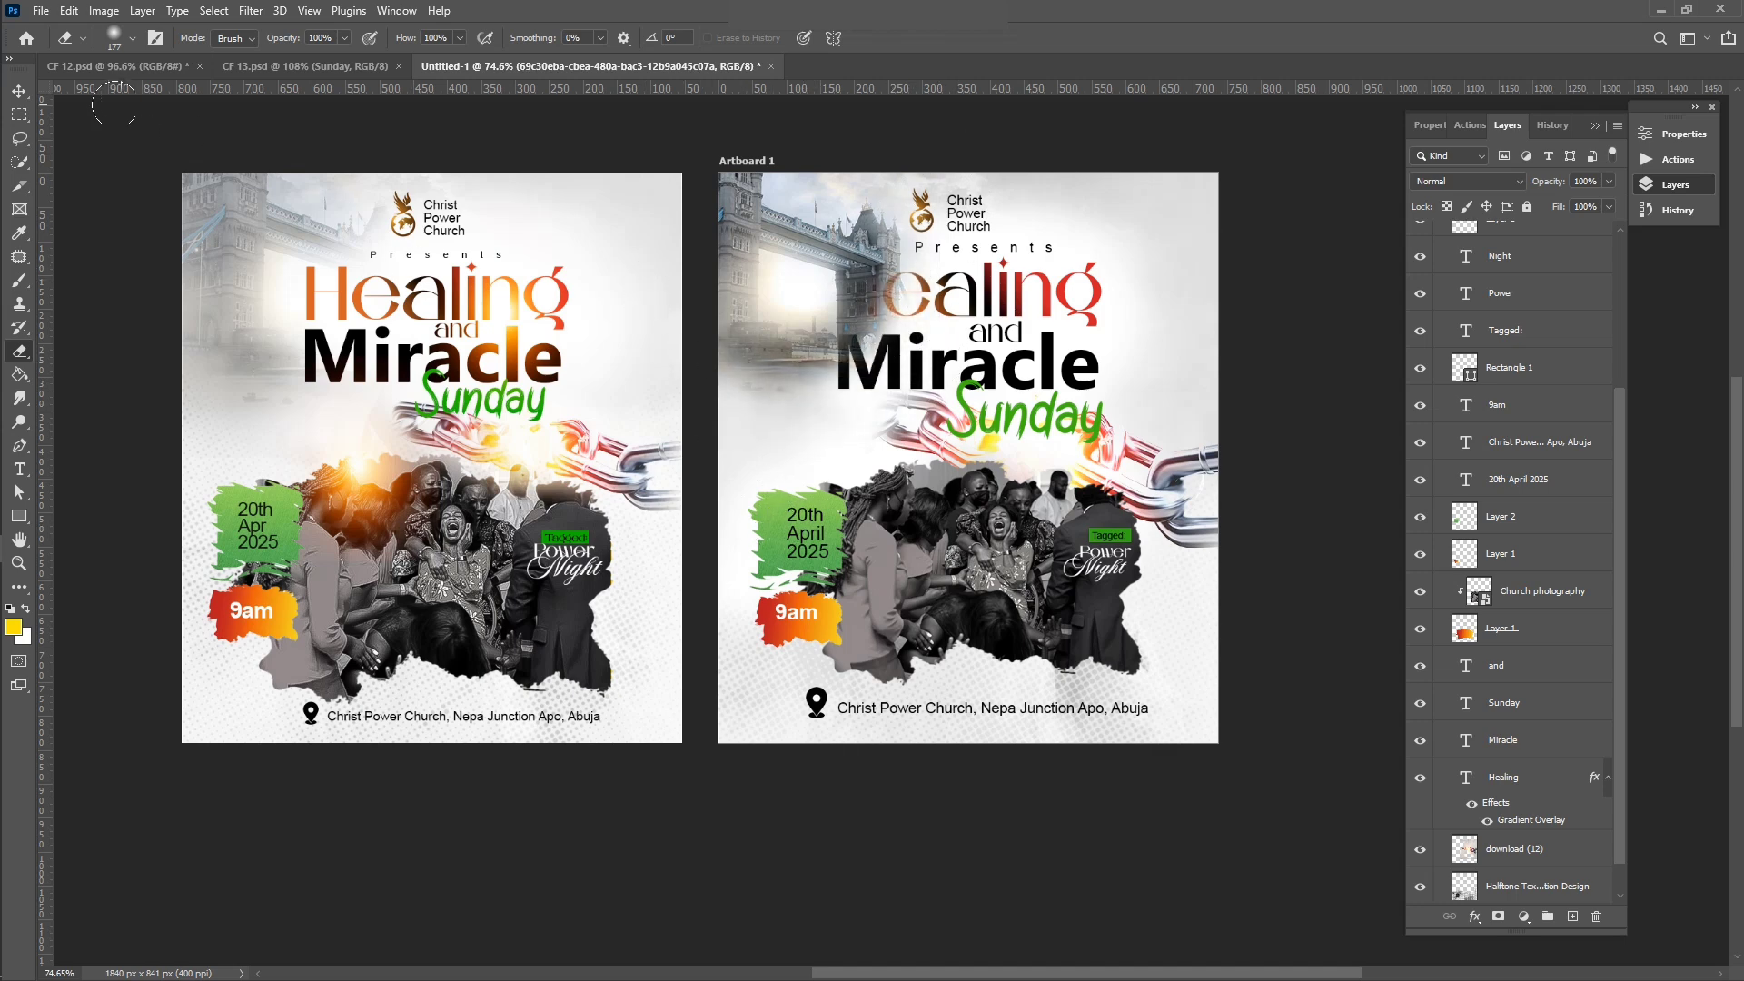
Step: Shift the bridge image slightly right and down, and erase the parts covering the "Healing" and "Miracle" titles
{"action": "left_click", "coordinate": [19, 90]}
{"action": "left_click_drag", "start_coordinate": [760, 228], "coordinate": [765, 236]}
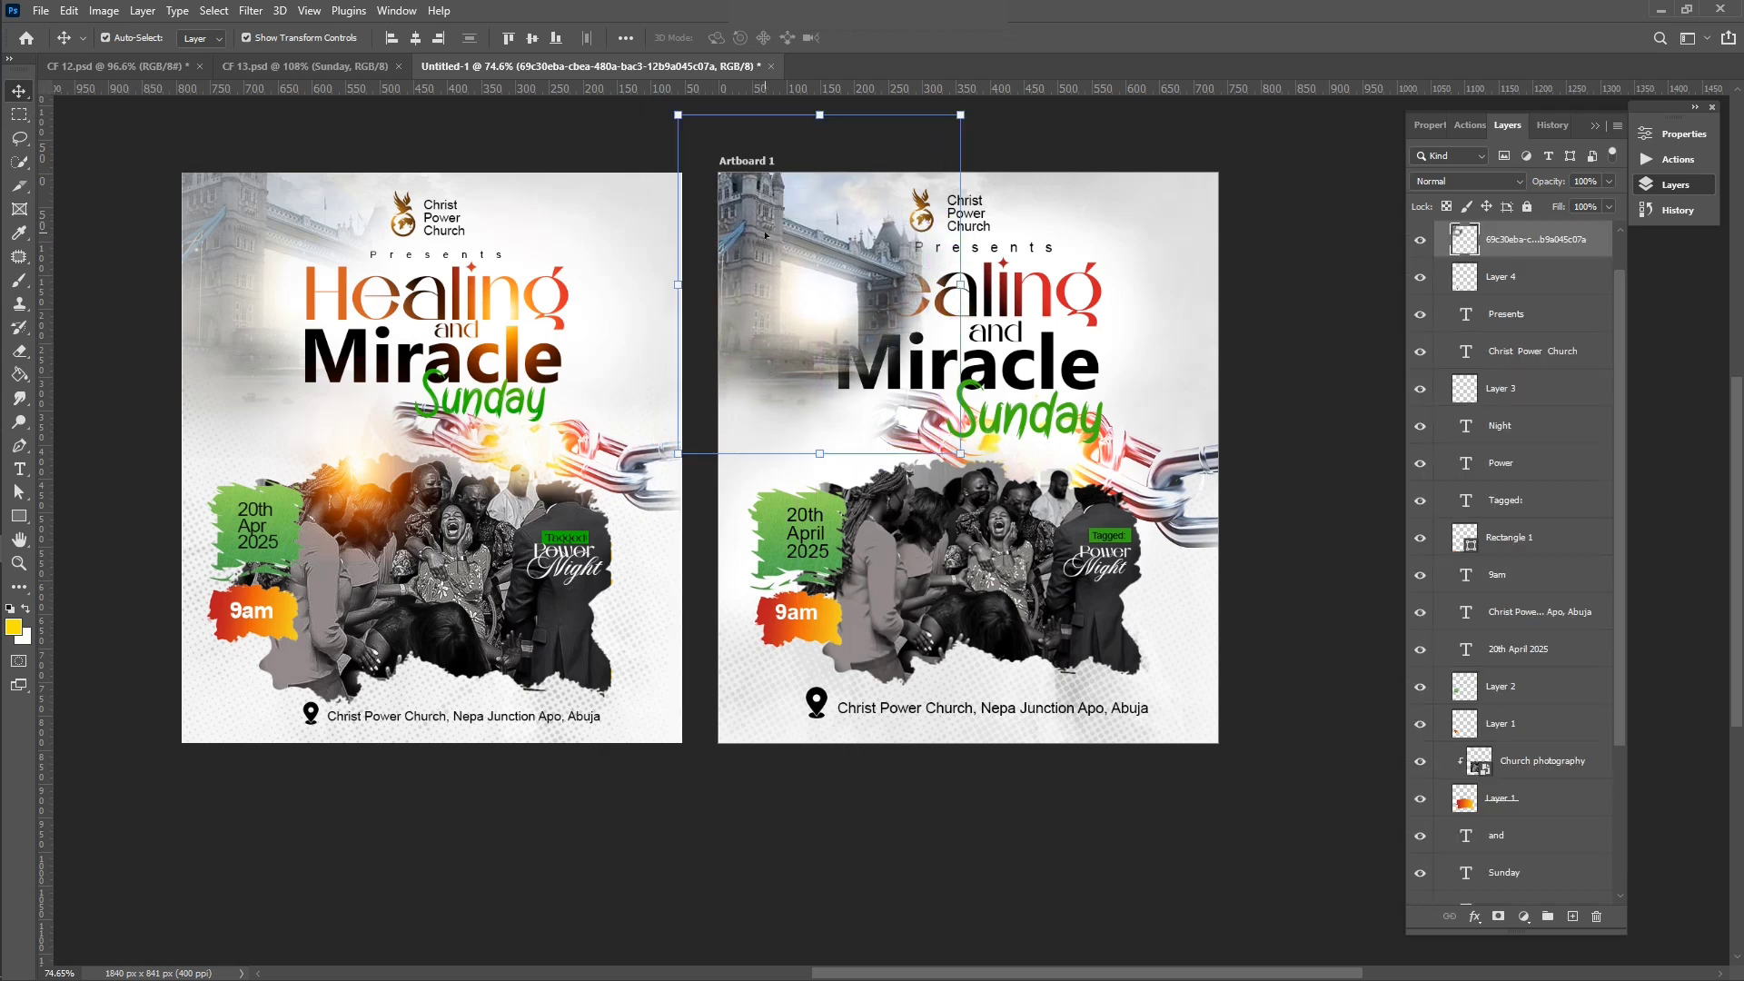
{"action": "key", "text": "e"}
{"action": "mouse_move", "coordinate": [840, 273]}
{"action": "left_mouse_down"}
{"action": "mouse_move", "coordinate": [909, 327]}
{"action": "mouse_move", "coordinate": [945, 289]}
{"action": "mouse_move", "coordinate": [859, 359]}
{"action": "mouse_move", "coordinate": [804, 386]}
{"action": "mouse_move", "coordinate": [799, 372]}
{"action": "left_mouse_up"}
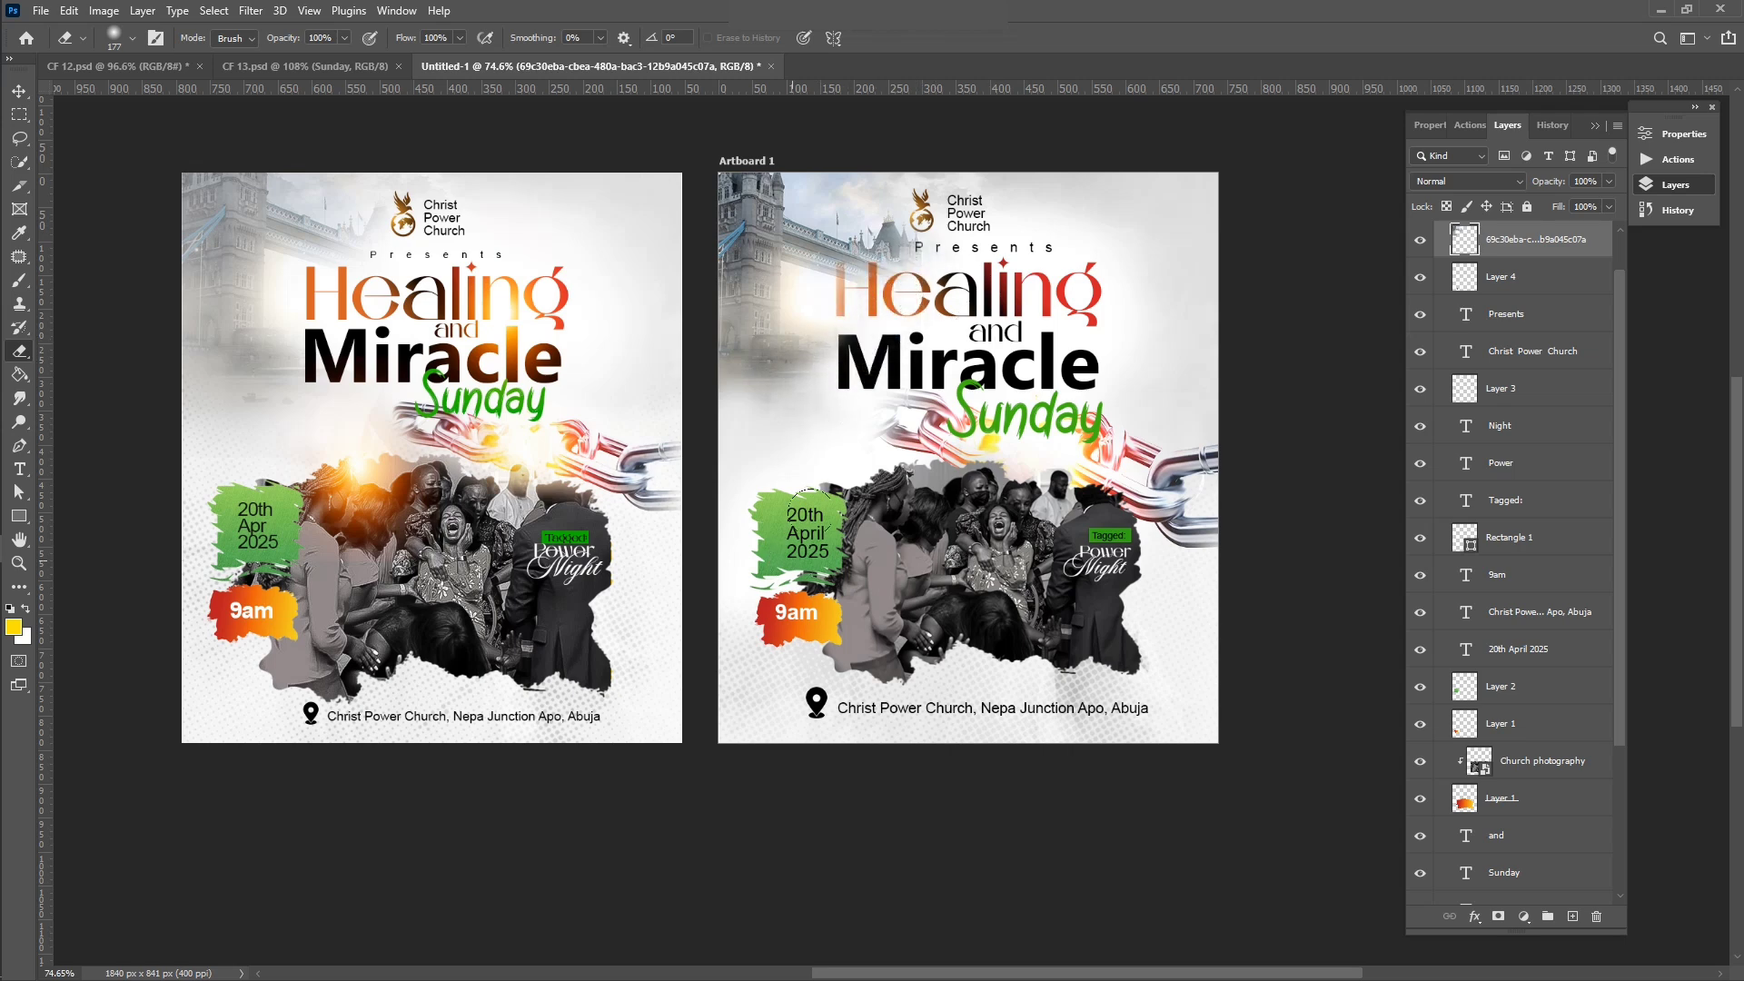
Step: Lower the bridge image's layer opacity to 50% and deselect the layer
{"action": "left_click", "coordinate": [1607, 181]}
{"action": "left_click_drag", "start_coordinate": [1614, 201], "coordinate": [1568, 204]}
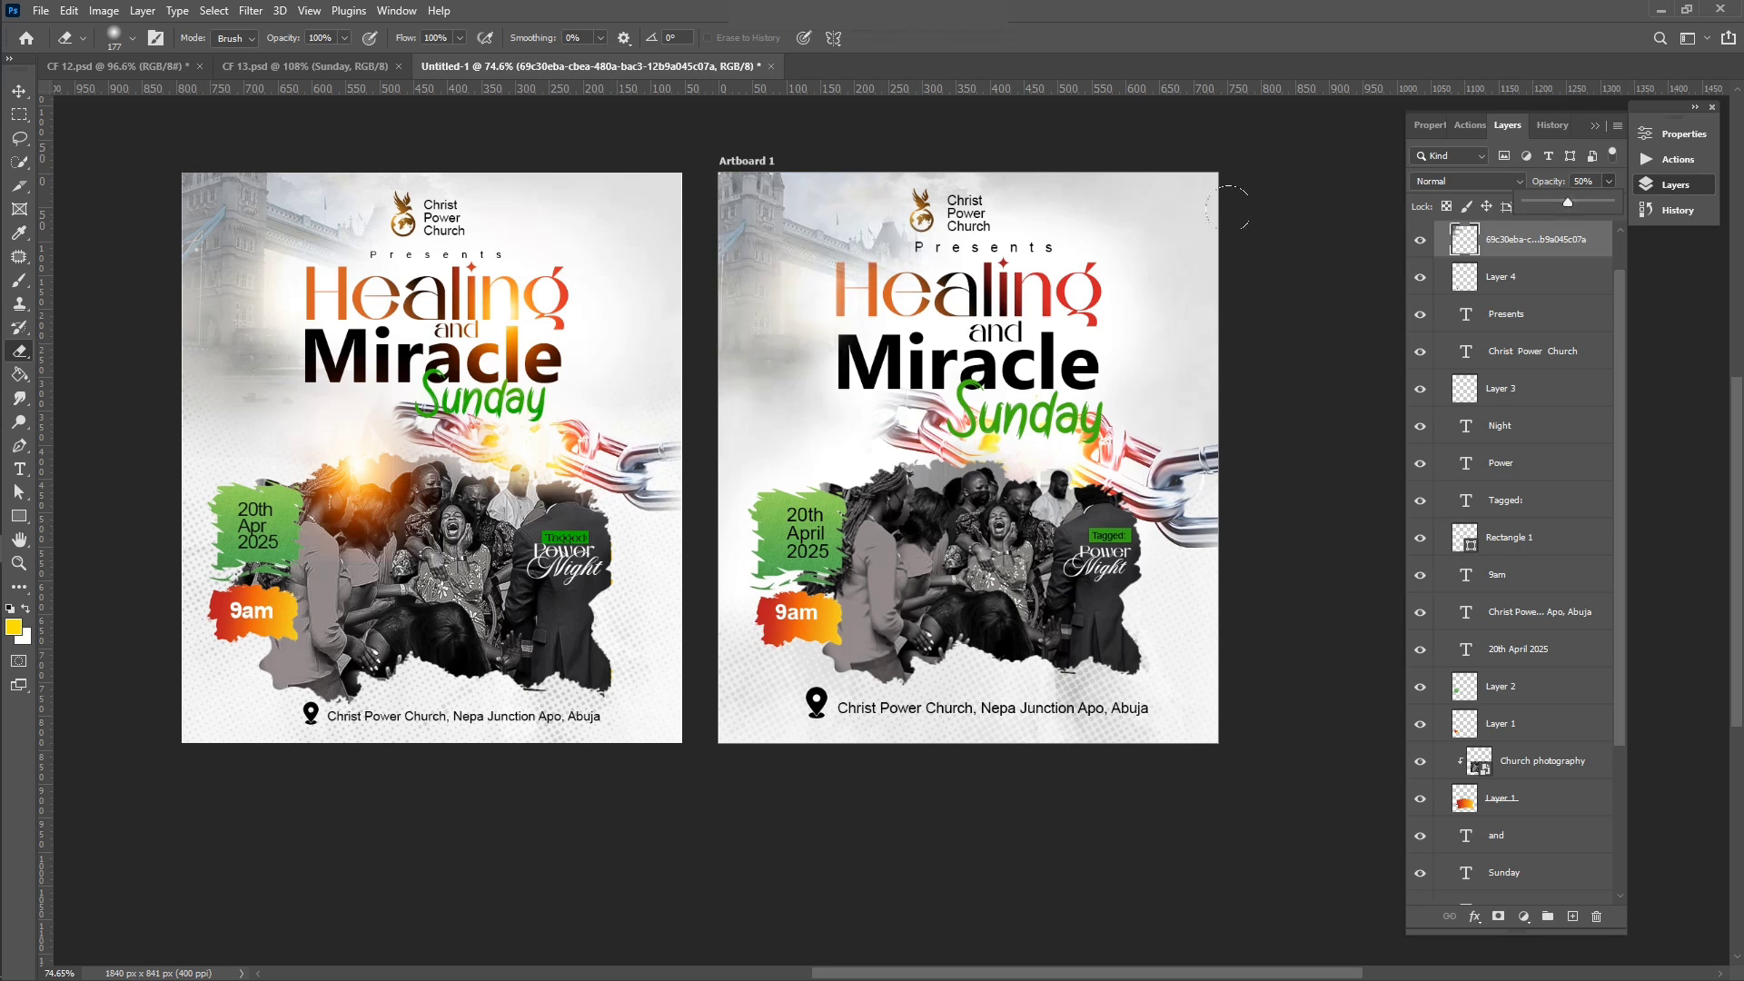
{"action": "key", "text": "v"}
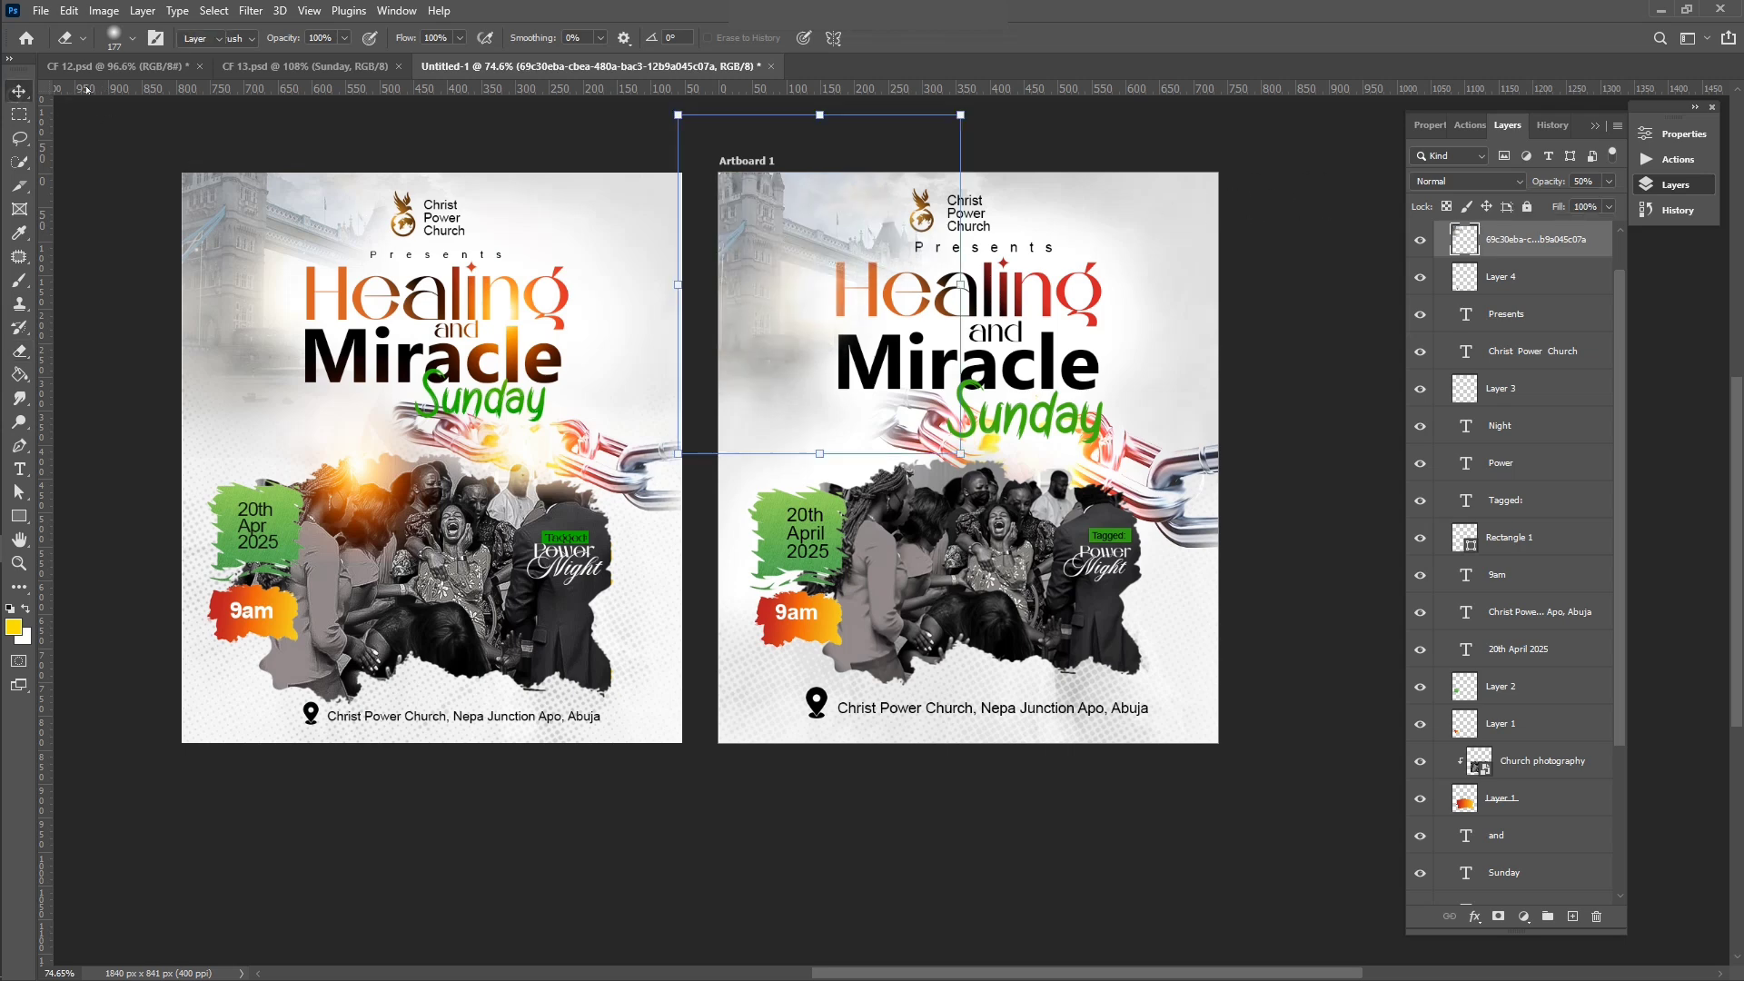
{"action": "left_click", "coordinate": [1313, 317]}
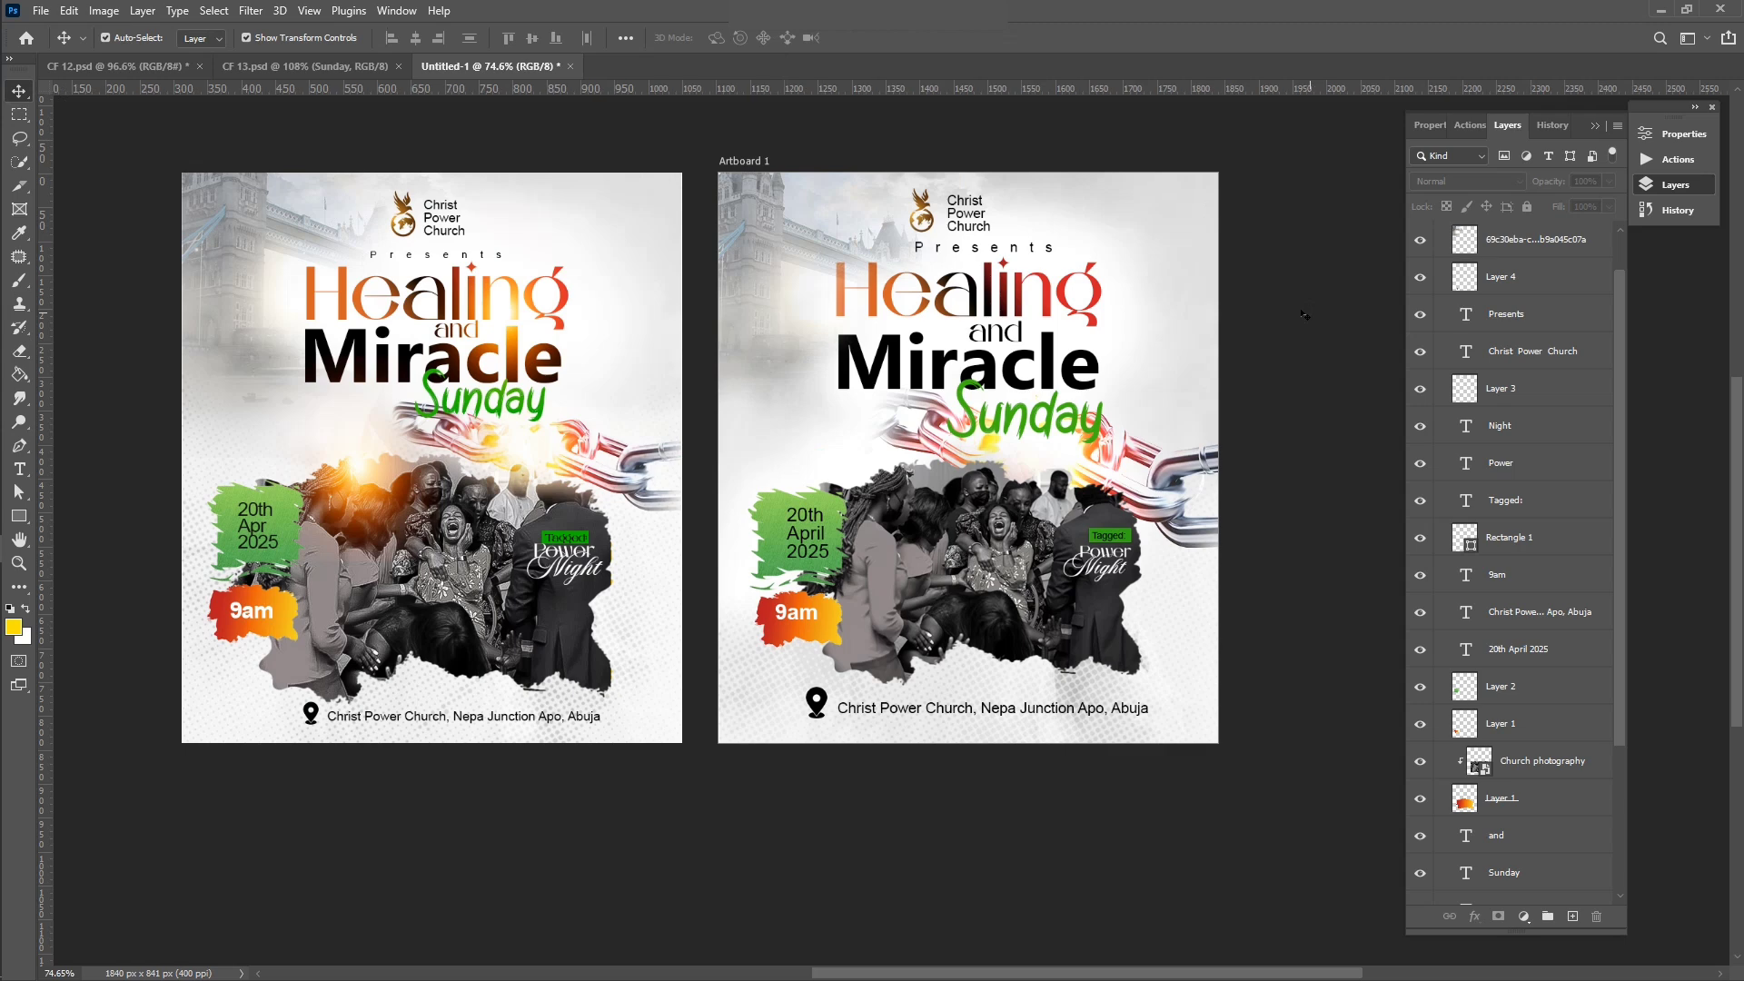
Step: Lower the opacity of the grey background texture layer at the bottom of the stack to 49%
{"action": "left_click", "coordinate": [1134, 238]}
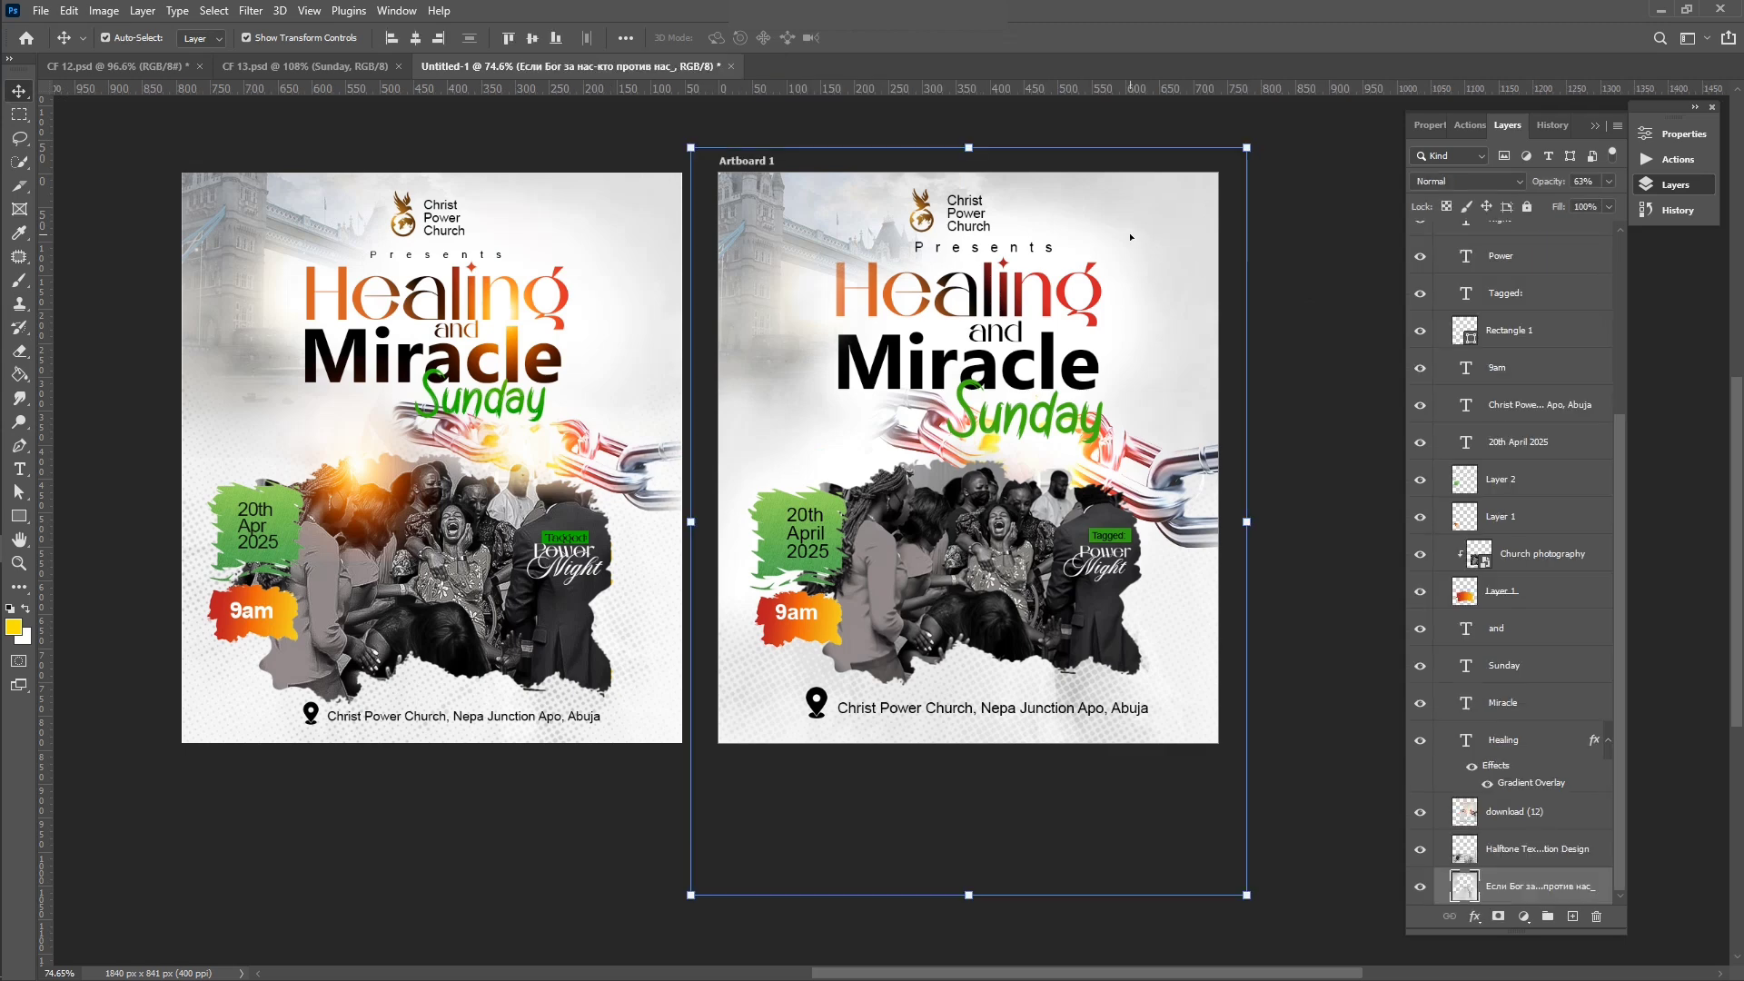
{"action": "key", "text": "e"}
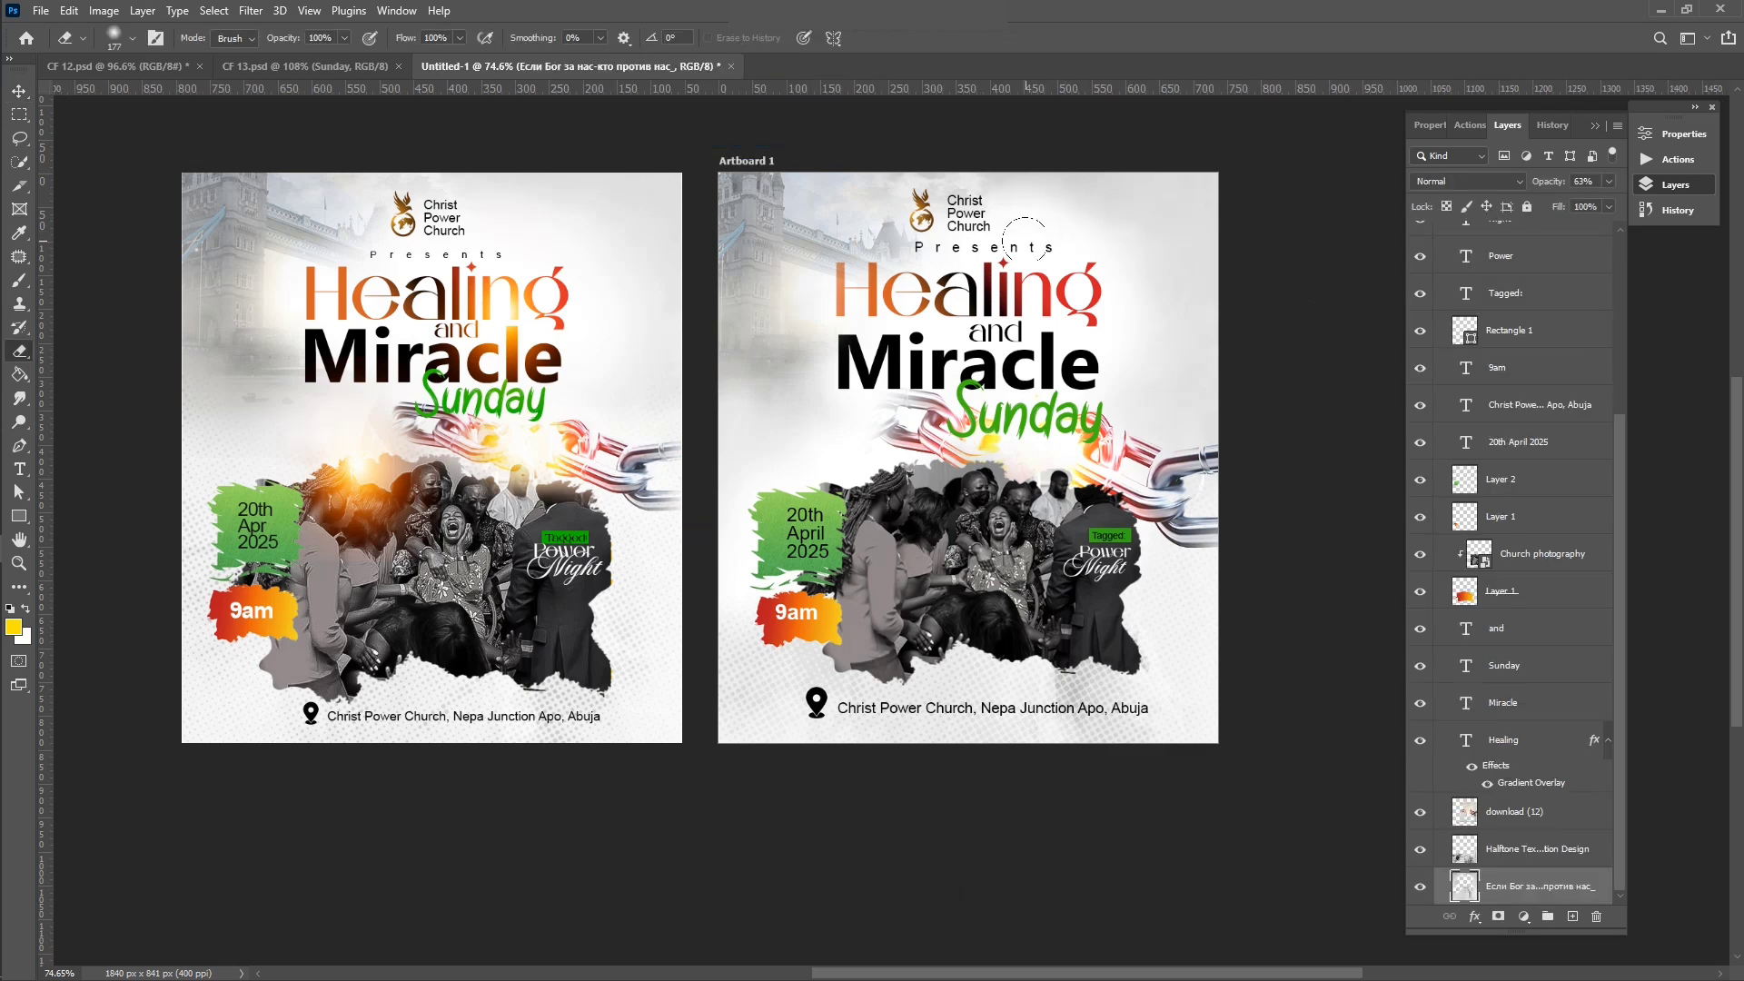
{"action": "left_click", "coordinate": [1608, 182]}
{"action": "left_click_drag", "start_coordinate": [1587, 204], "coordinate": [1572, 205]}
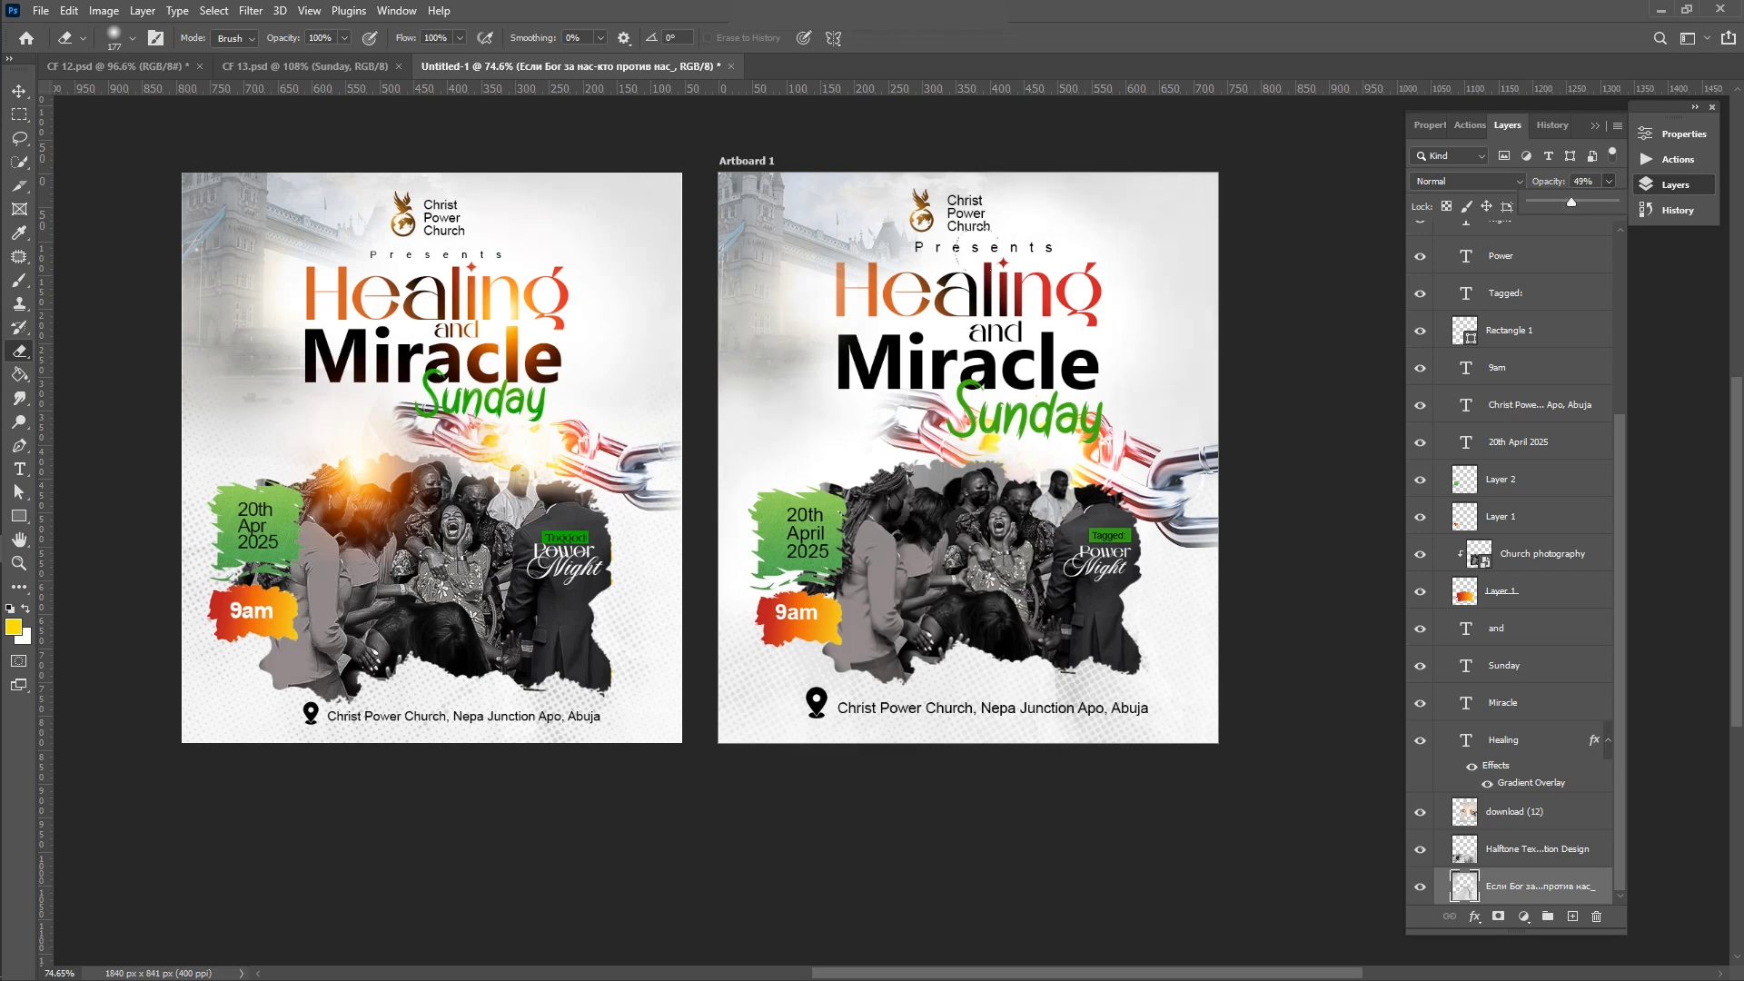
{"action": "left_click", "coordinate": [19, 91]}
{"action": "left_click", "coordinate": [1291, 344]}
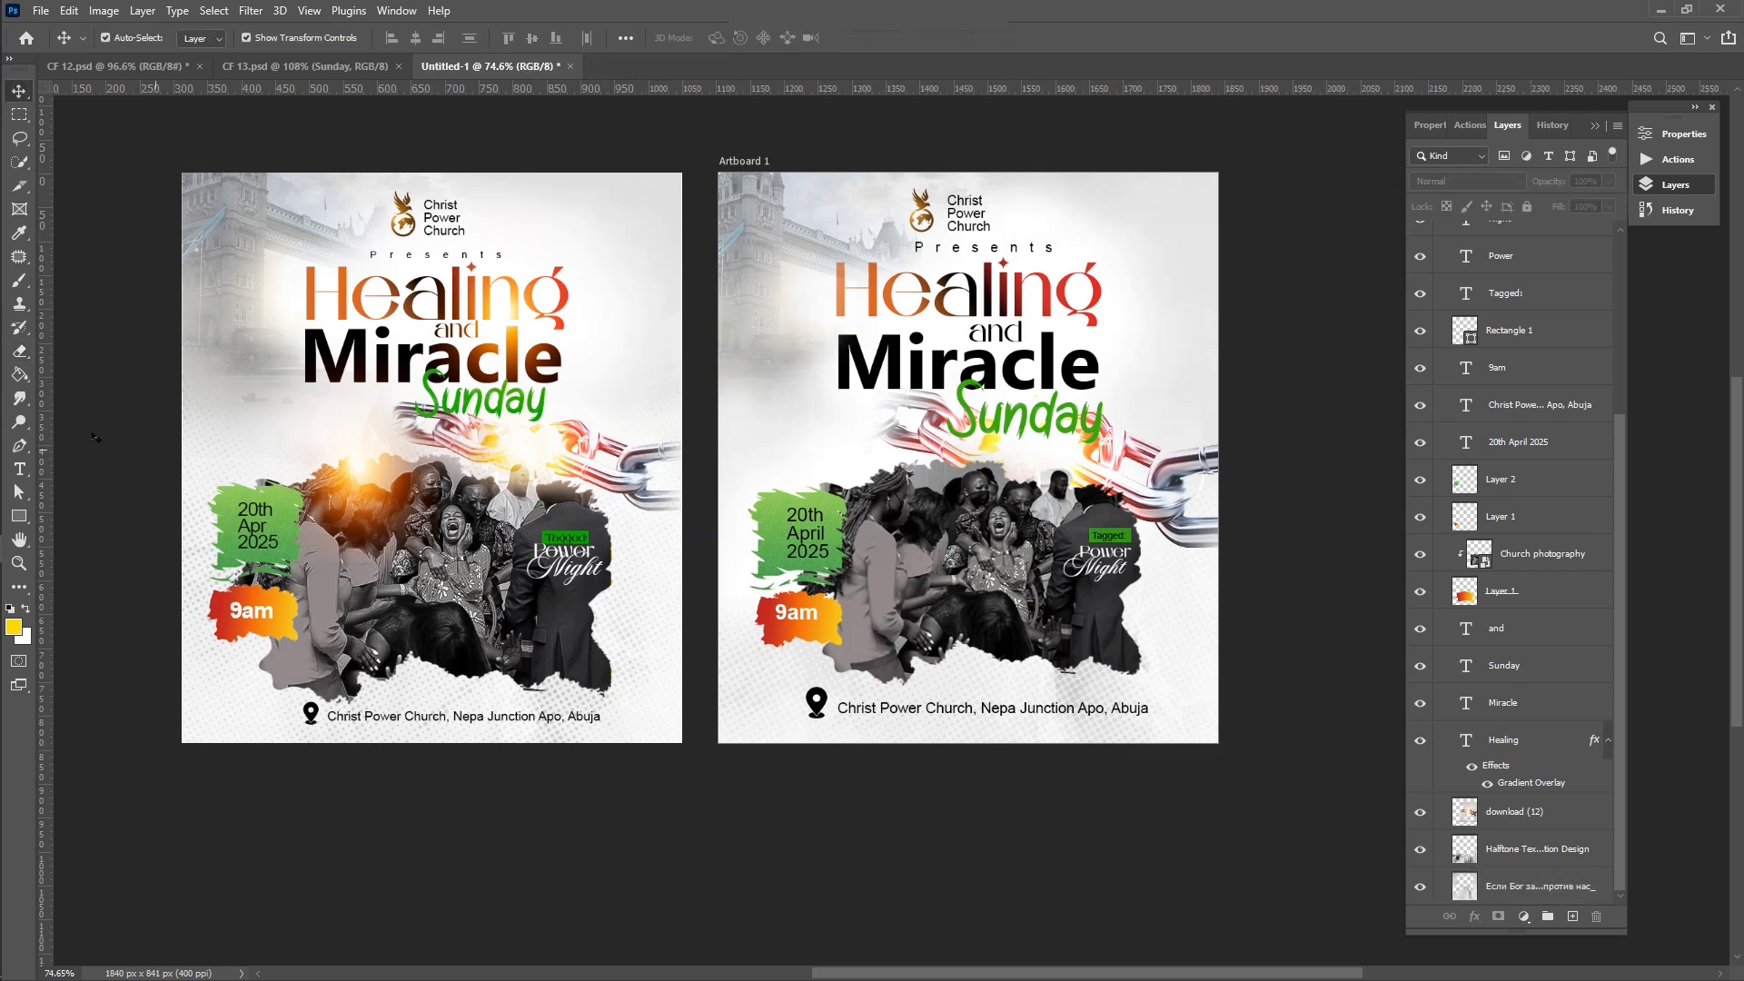
Step: Place the bright gold lens flare image from the Flyer 09 folder over the upper left of the church photo, scaled to 9.02%
{"action": "left_click", "coordinate": [35, 437]}
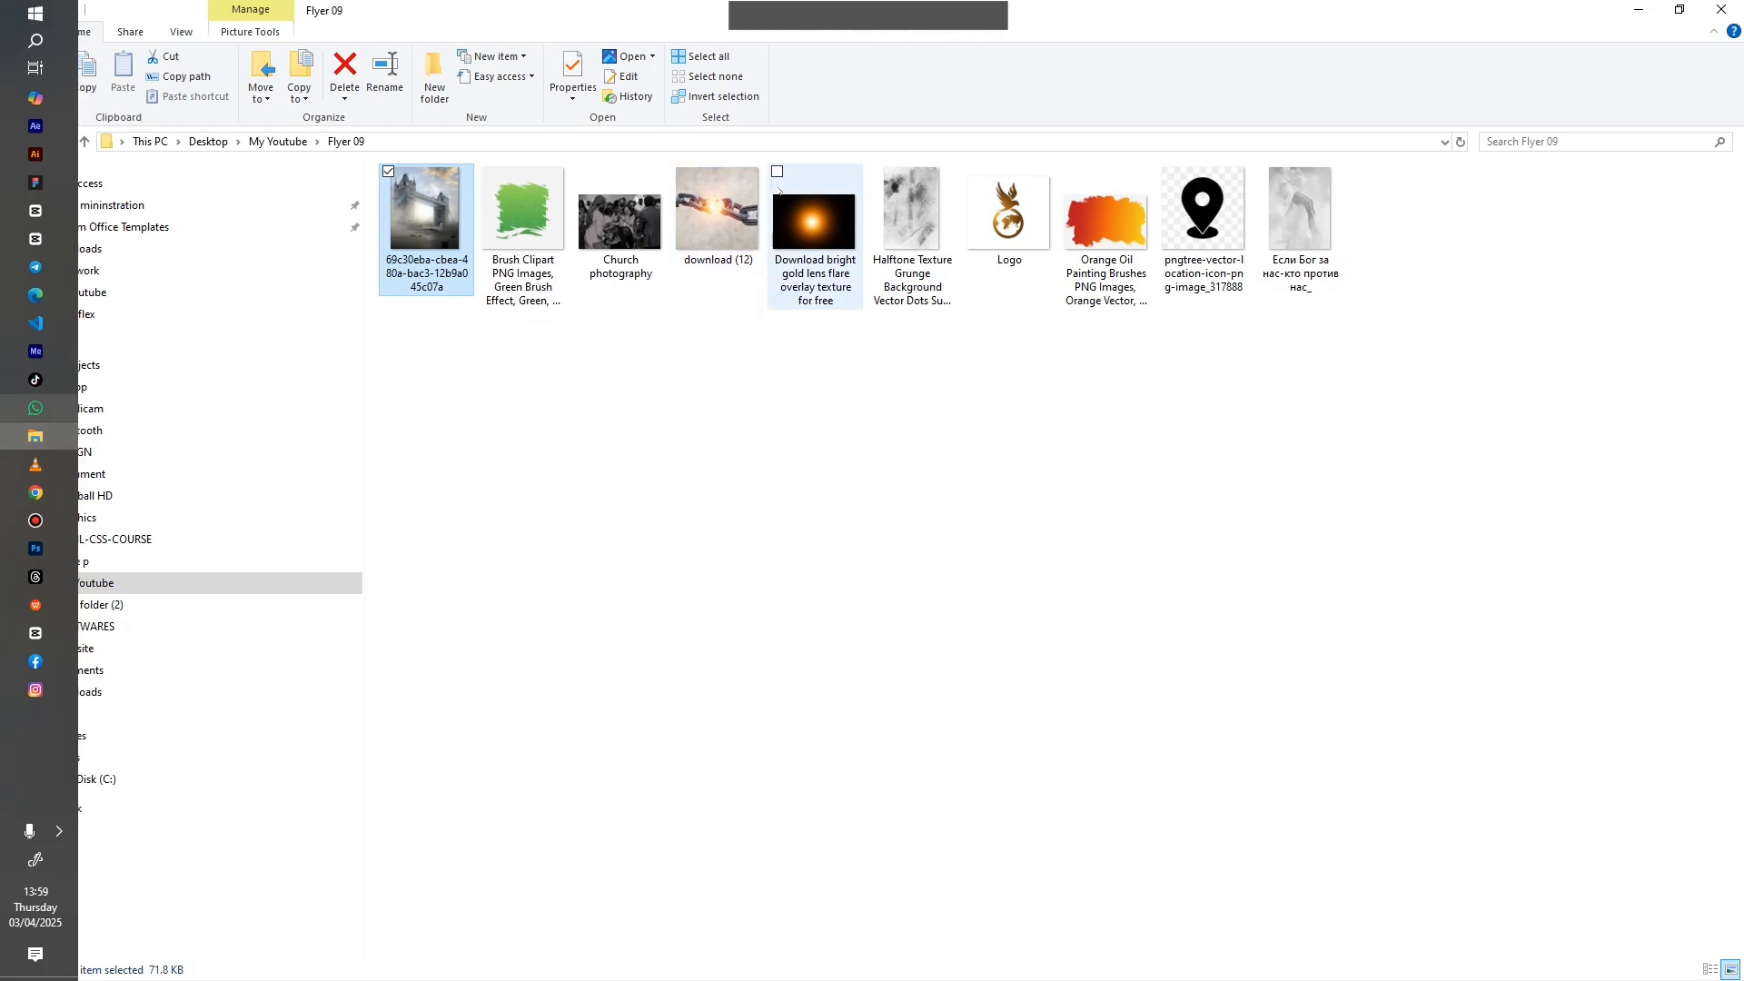
{"action": "left_click", "coordinate": [810, 221]}
{"action": "left_click_drag", "start_coordinate": [811, 223], "coordinate": [1079, 503]}
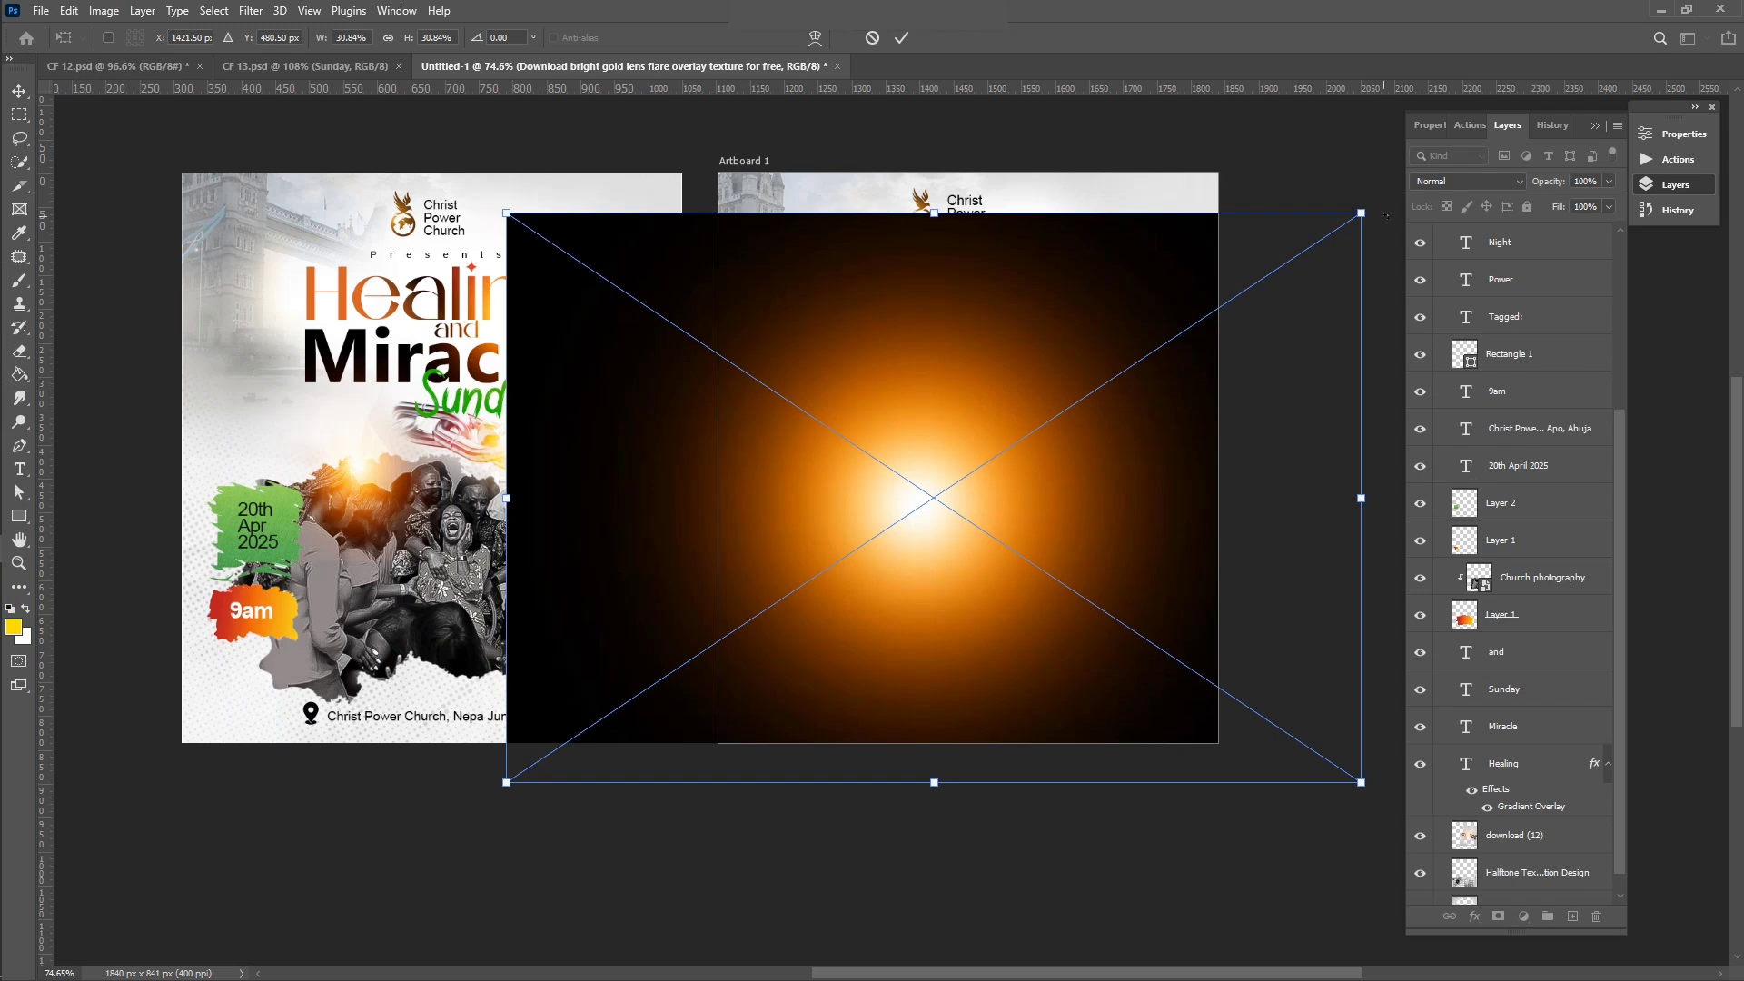
{"action": "left_click_drag", "start_coordinate": [1363, 214], "coordinate": [933, 444]}
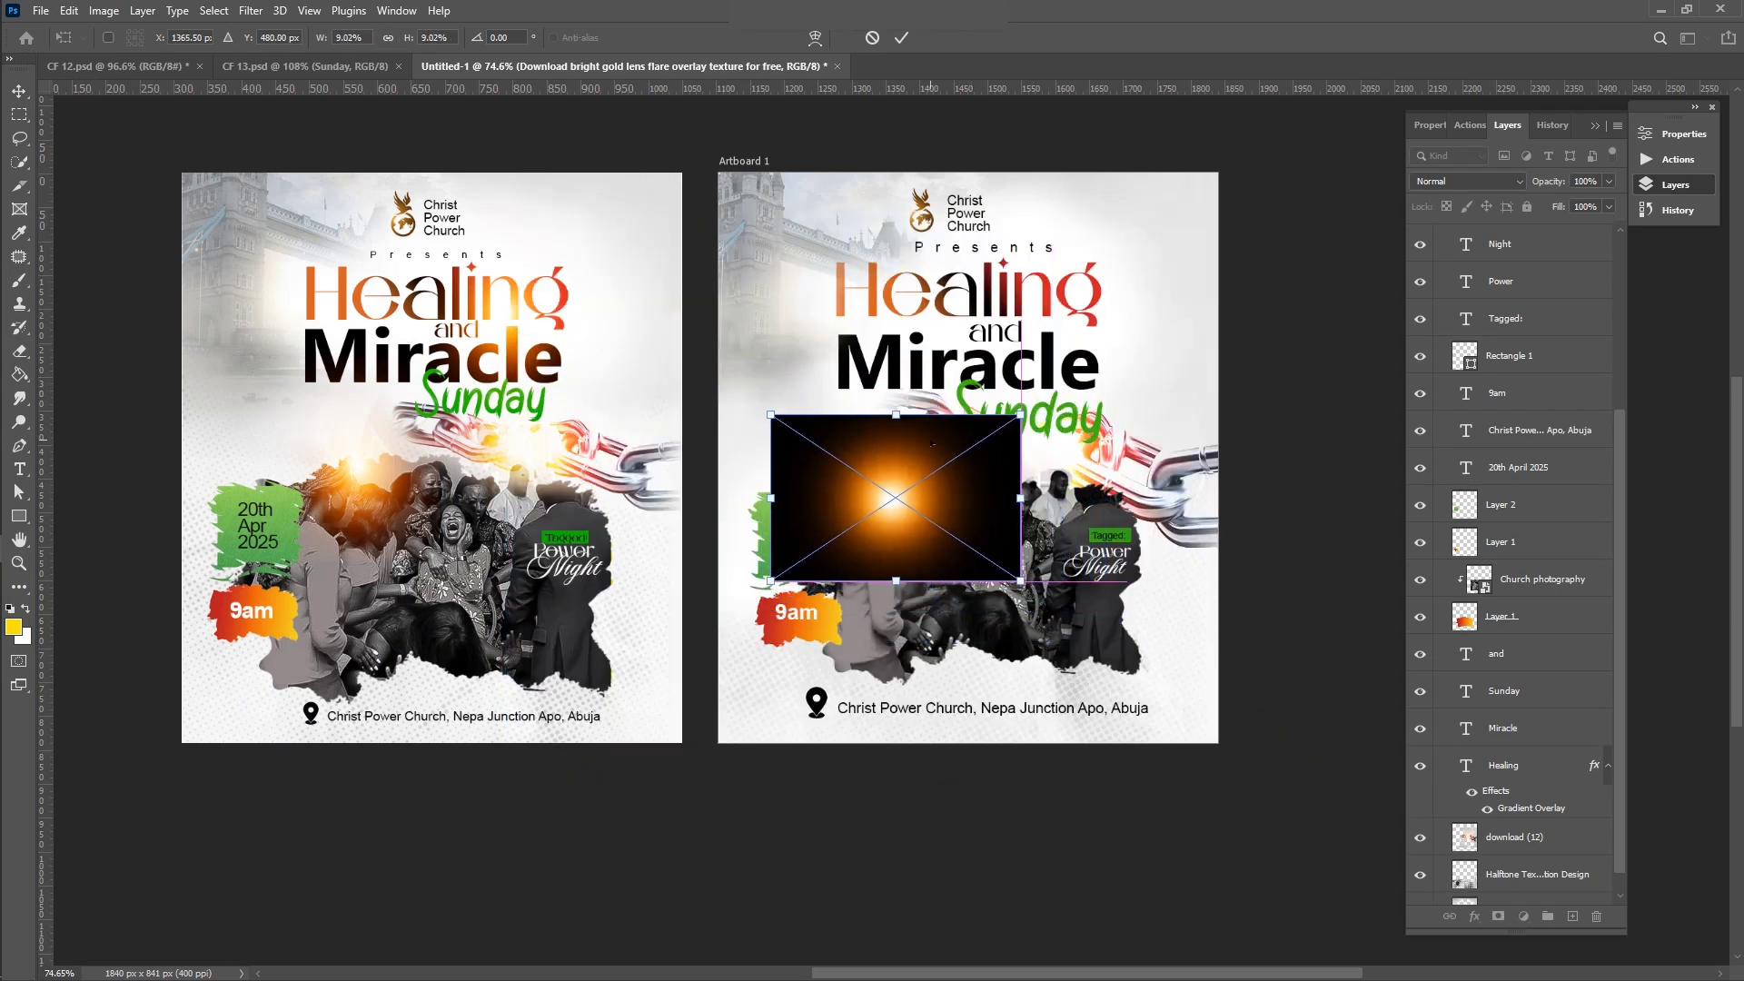
{"action": "key", "text": "Return"}
Step: Set the lens flare's blend mode to Screen and move it slightly up and left onto the photo's upper-left edge
{"action": "left_click", "coordinate": [1423, 183]}
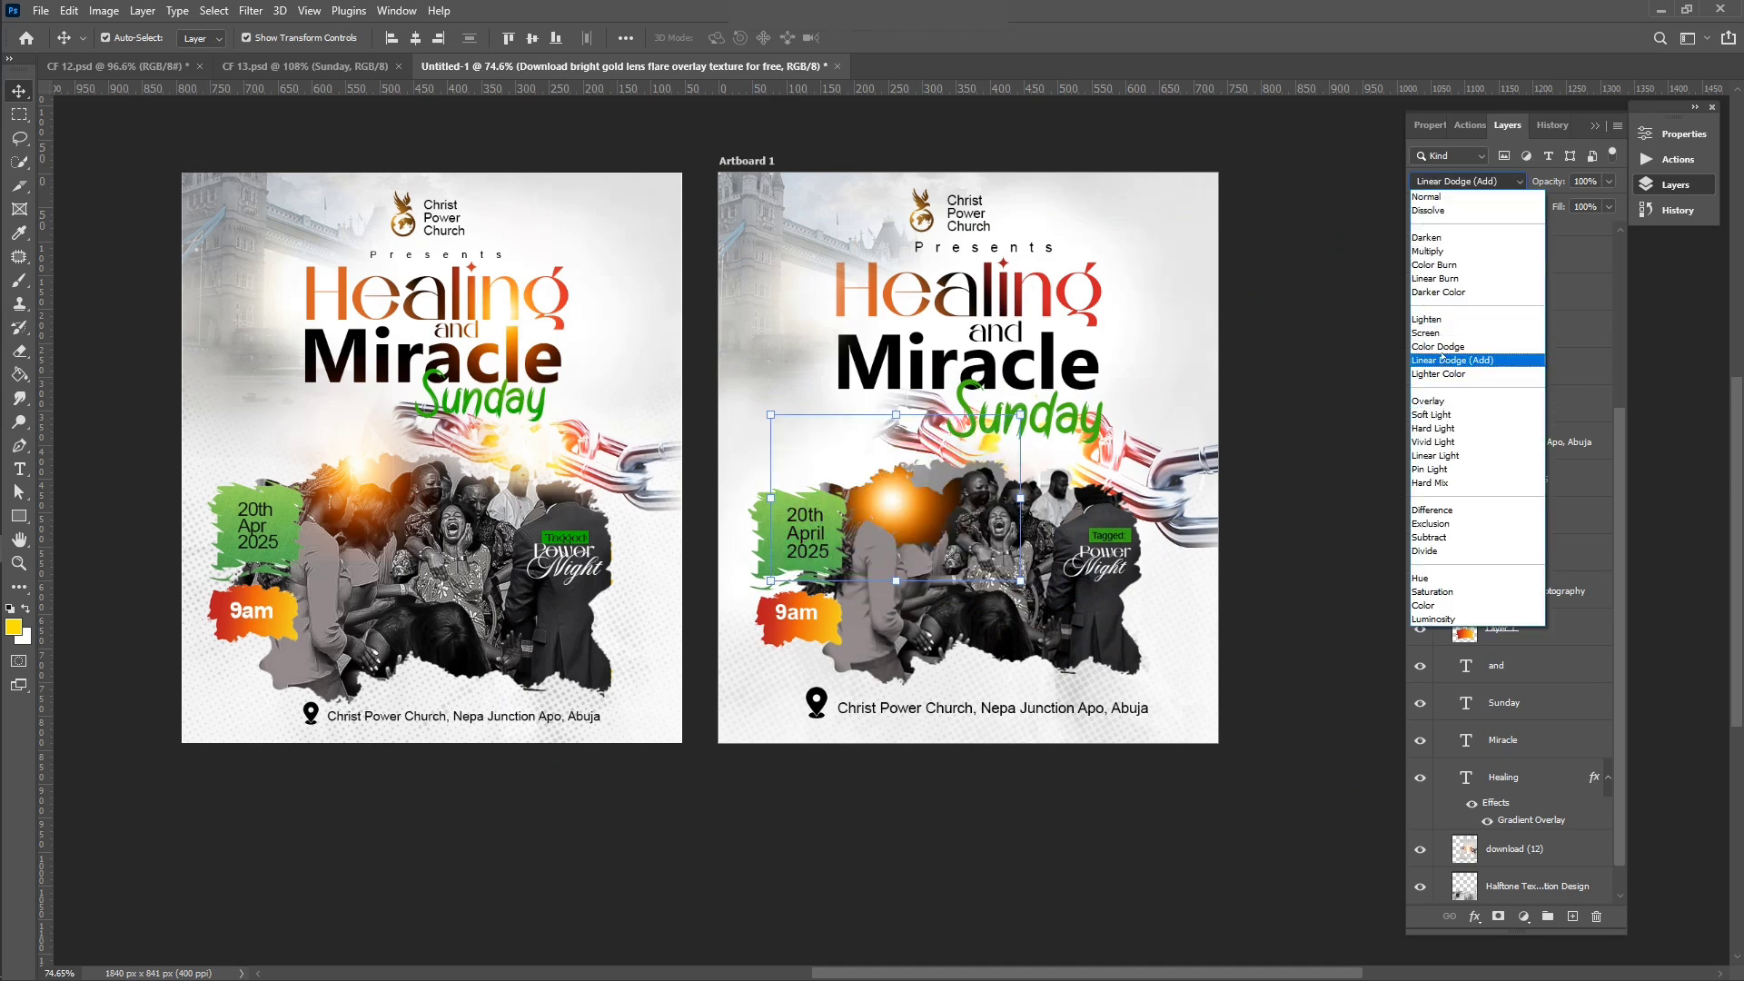
{"action": "left_click", "coordinate": [1438, 335]}
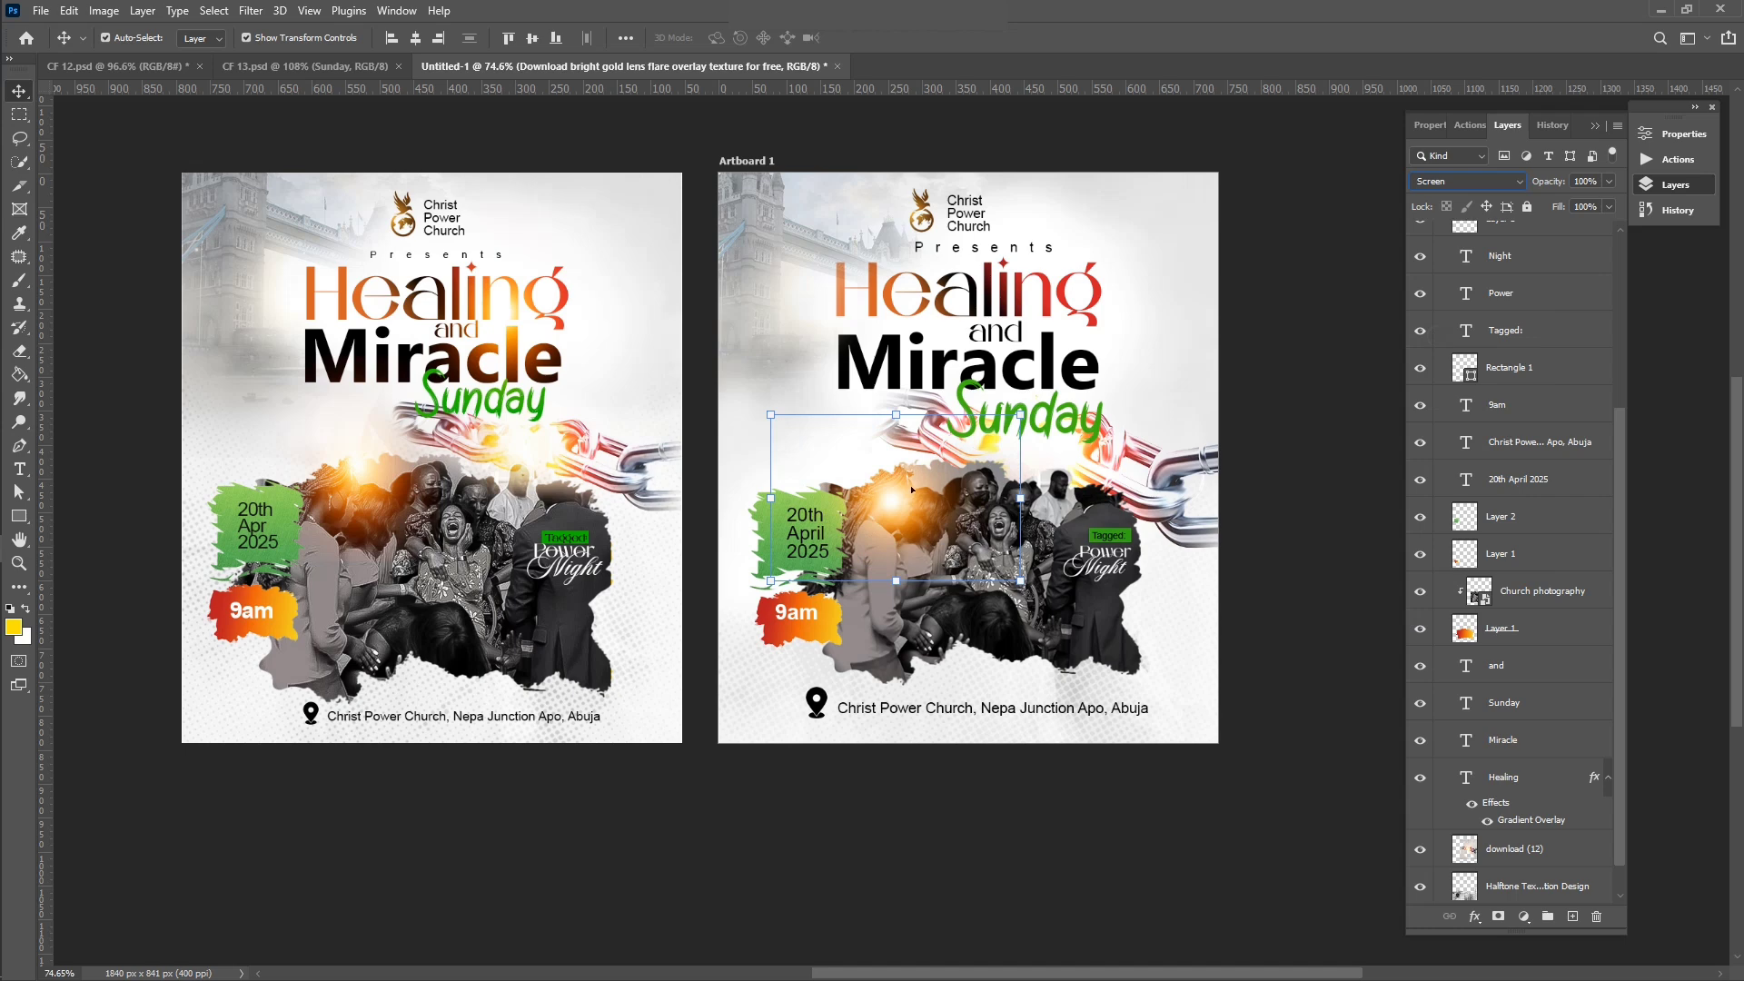
{"action": "left_click_drag", "start_coordinate": [911, 490], "coordinate": [890, 474]}
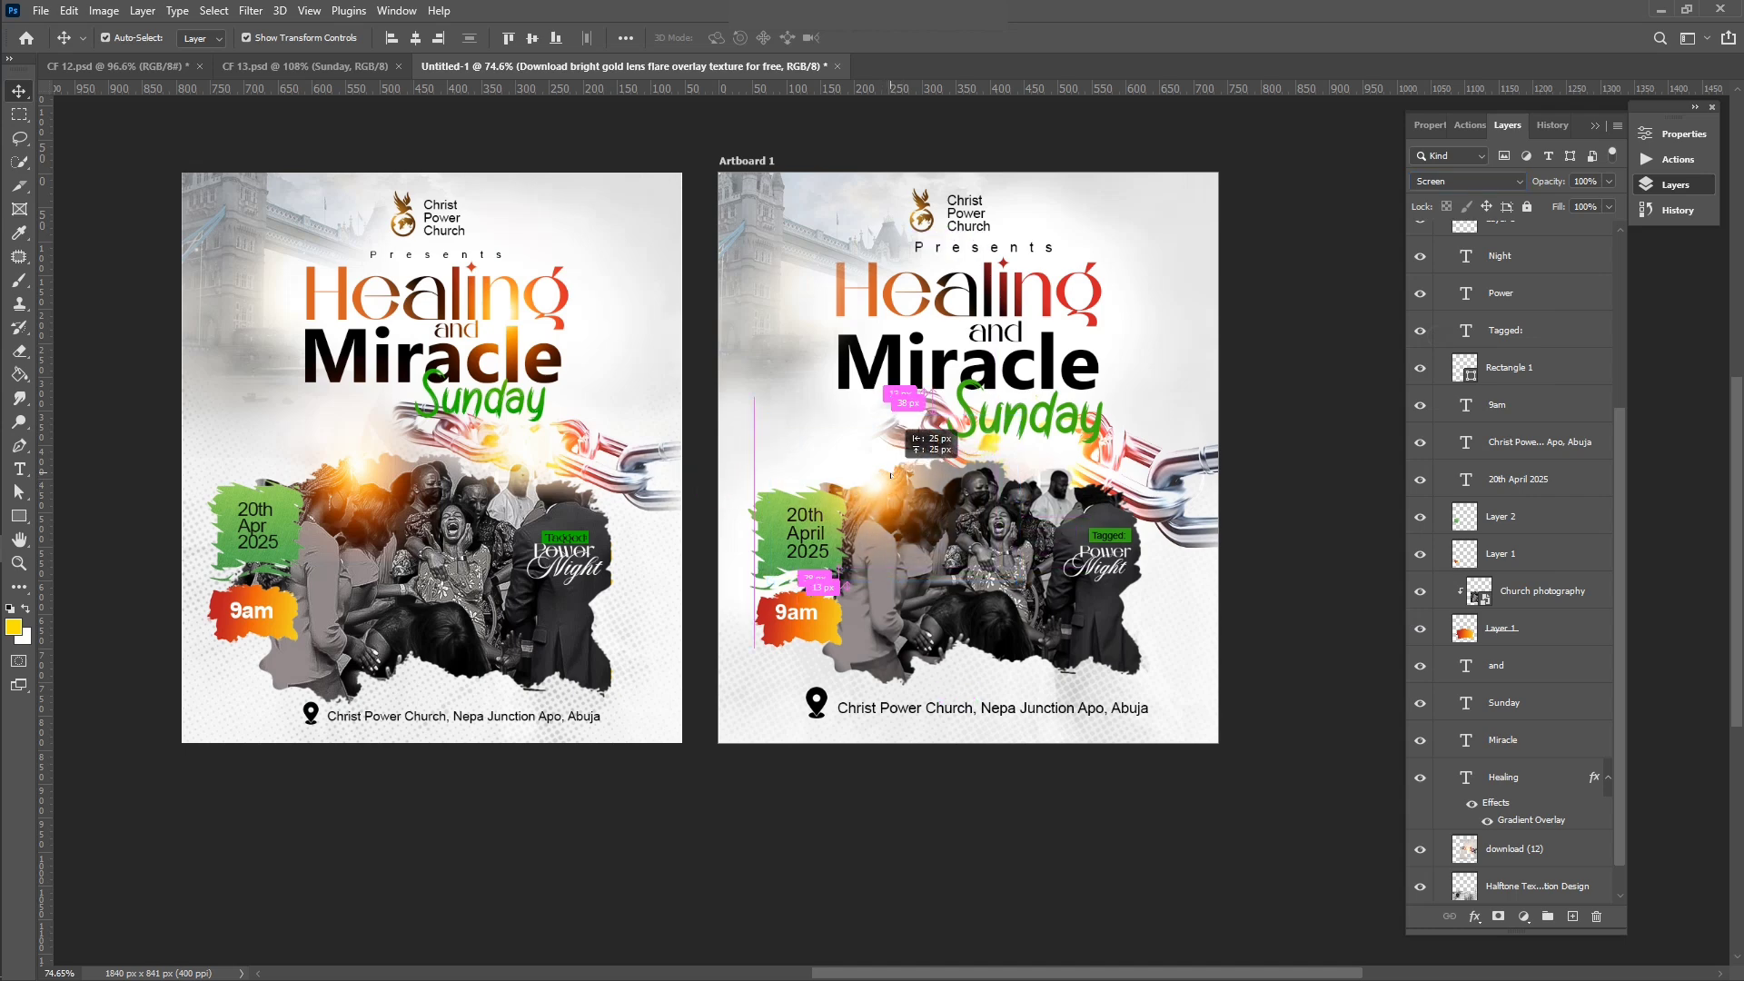
{"action": "left_click", "coordinate": [1271, 365]}
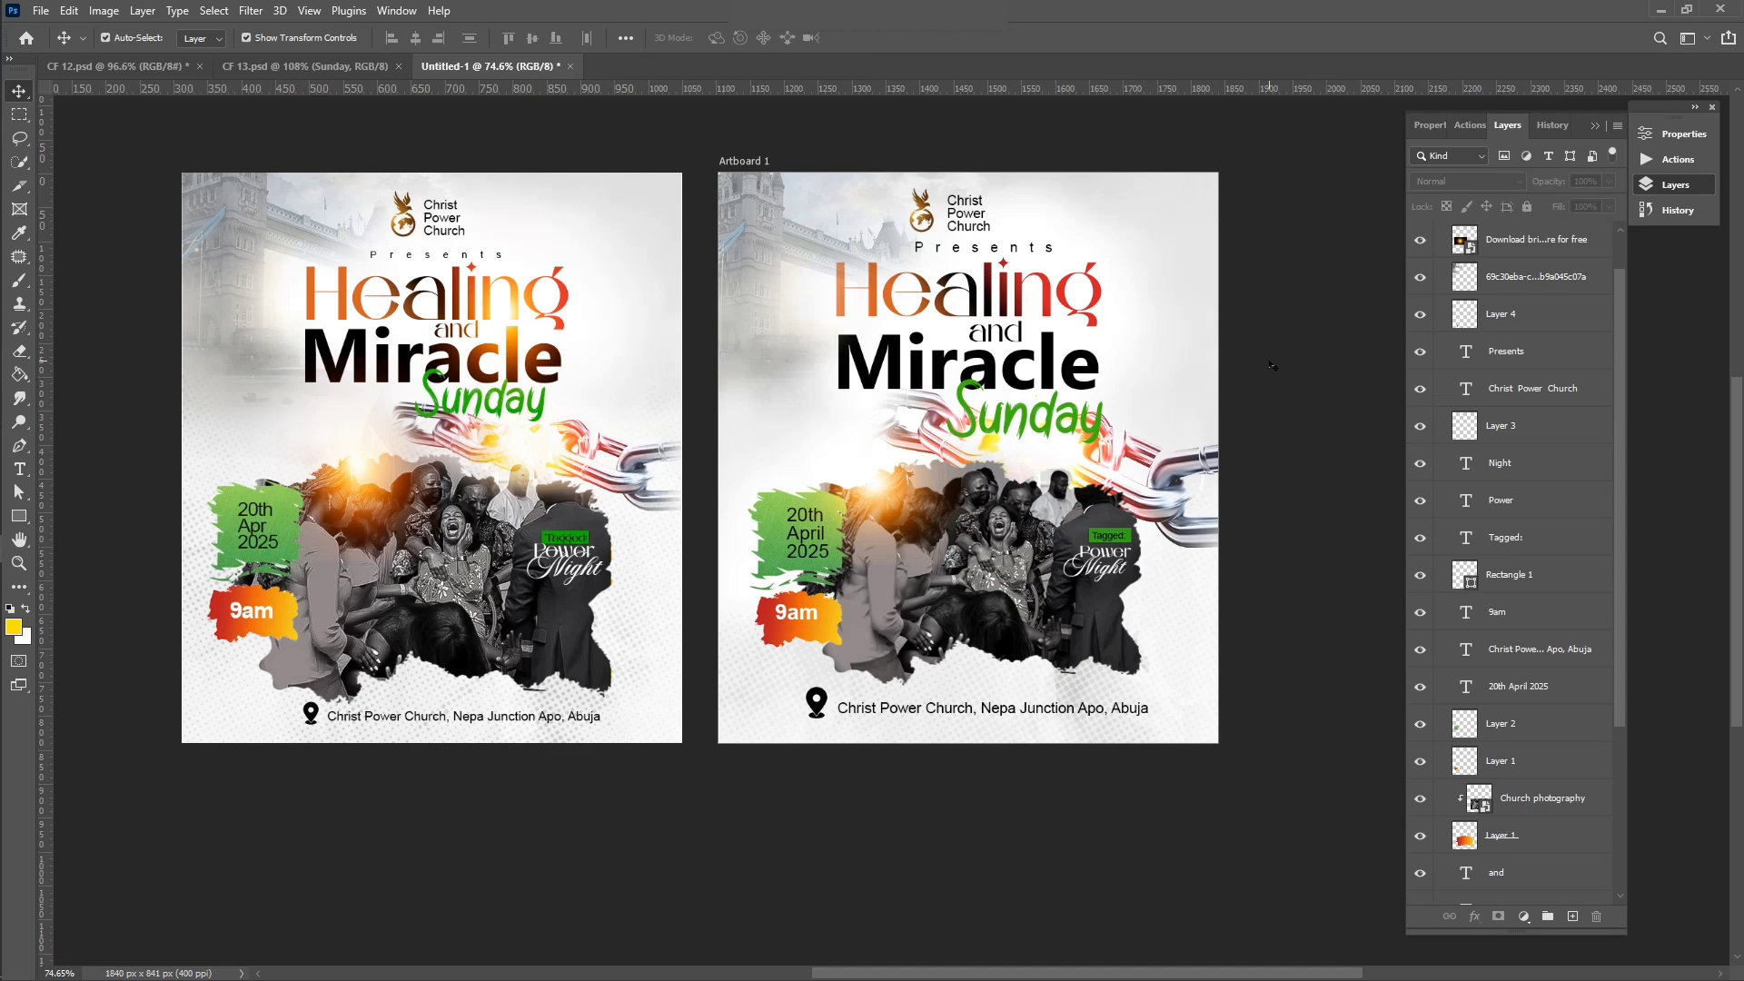
Step: Collapse the layer list and compare the recreated flyer with the reference side by side
{"action": "scroll", "coordinate": [1118, 428], "scroll_direction": "left", "scroll_amount": 3}
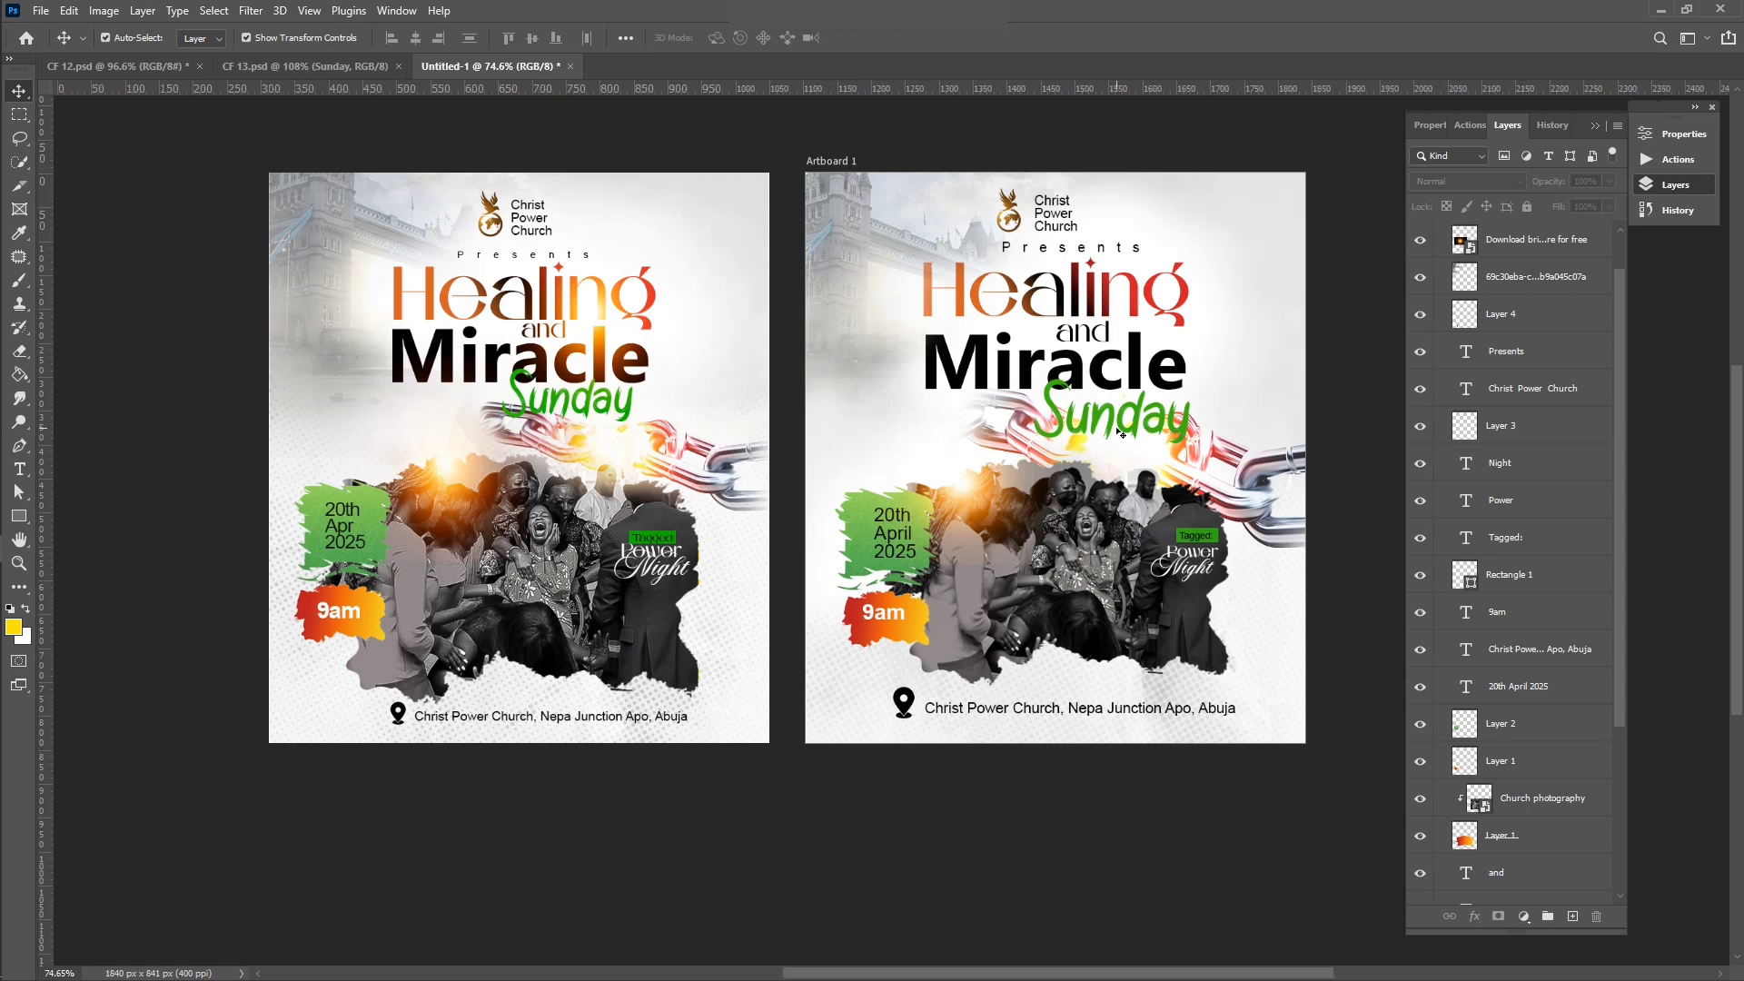
{"action": "scroll", "coordinate": [1117, 428], "scroll_direction": "up", "scroll_amount": 1}
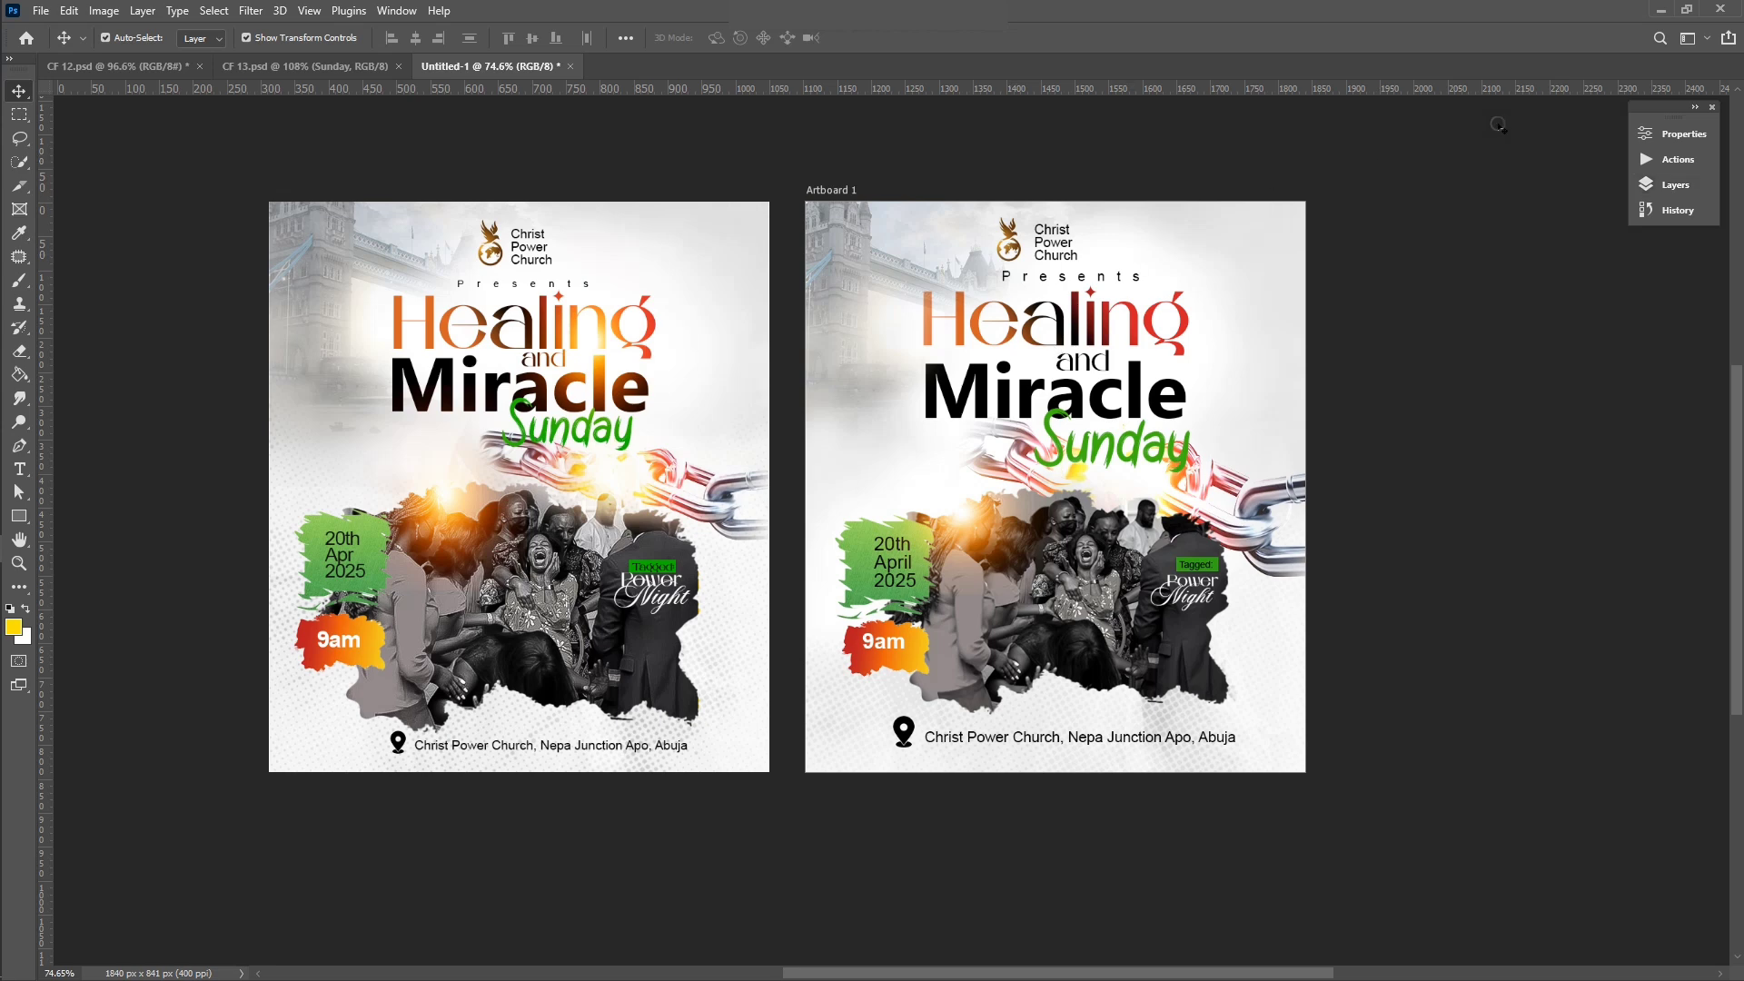
{"action": "left_click", "coordinate": [1507, 125]}
{"action": "scroll", "coordinate": [1309, 260], "scroll_direction": "up", "scroll_amount": 2}
{"action": "scroll", "coordinate": [1215, 332], "scroll_direction": "left", "scroll_amount": 2}
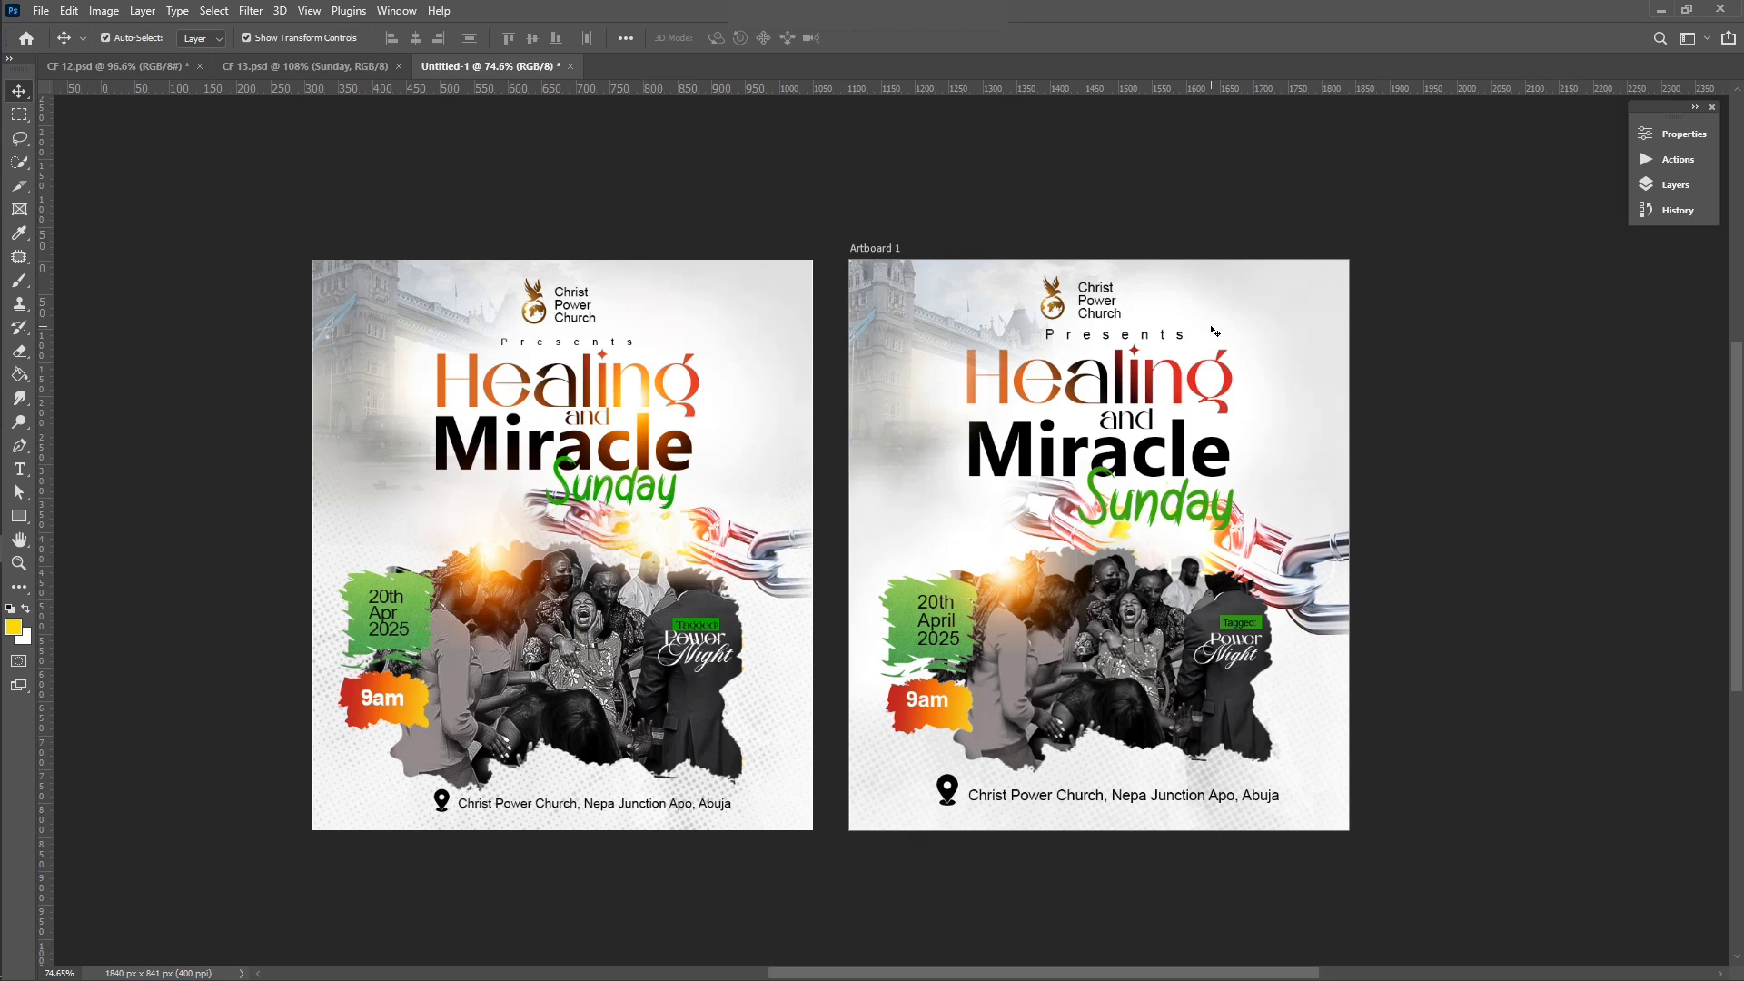
{"action": "scroll", "coordinate": [1105, 464], "scroll_direction": "down", "scroll_amount": 1}
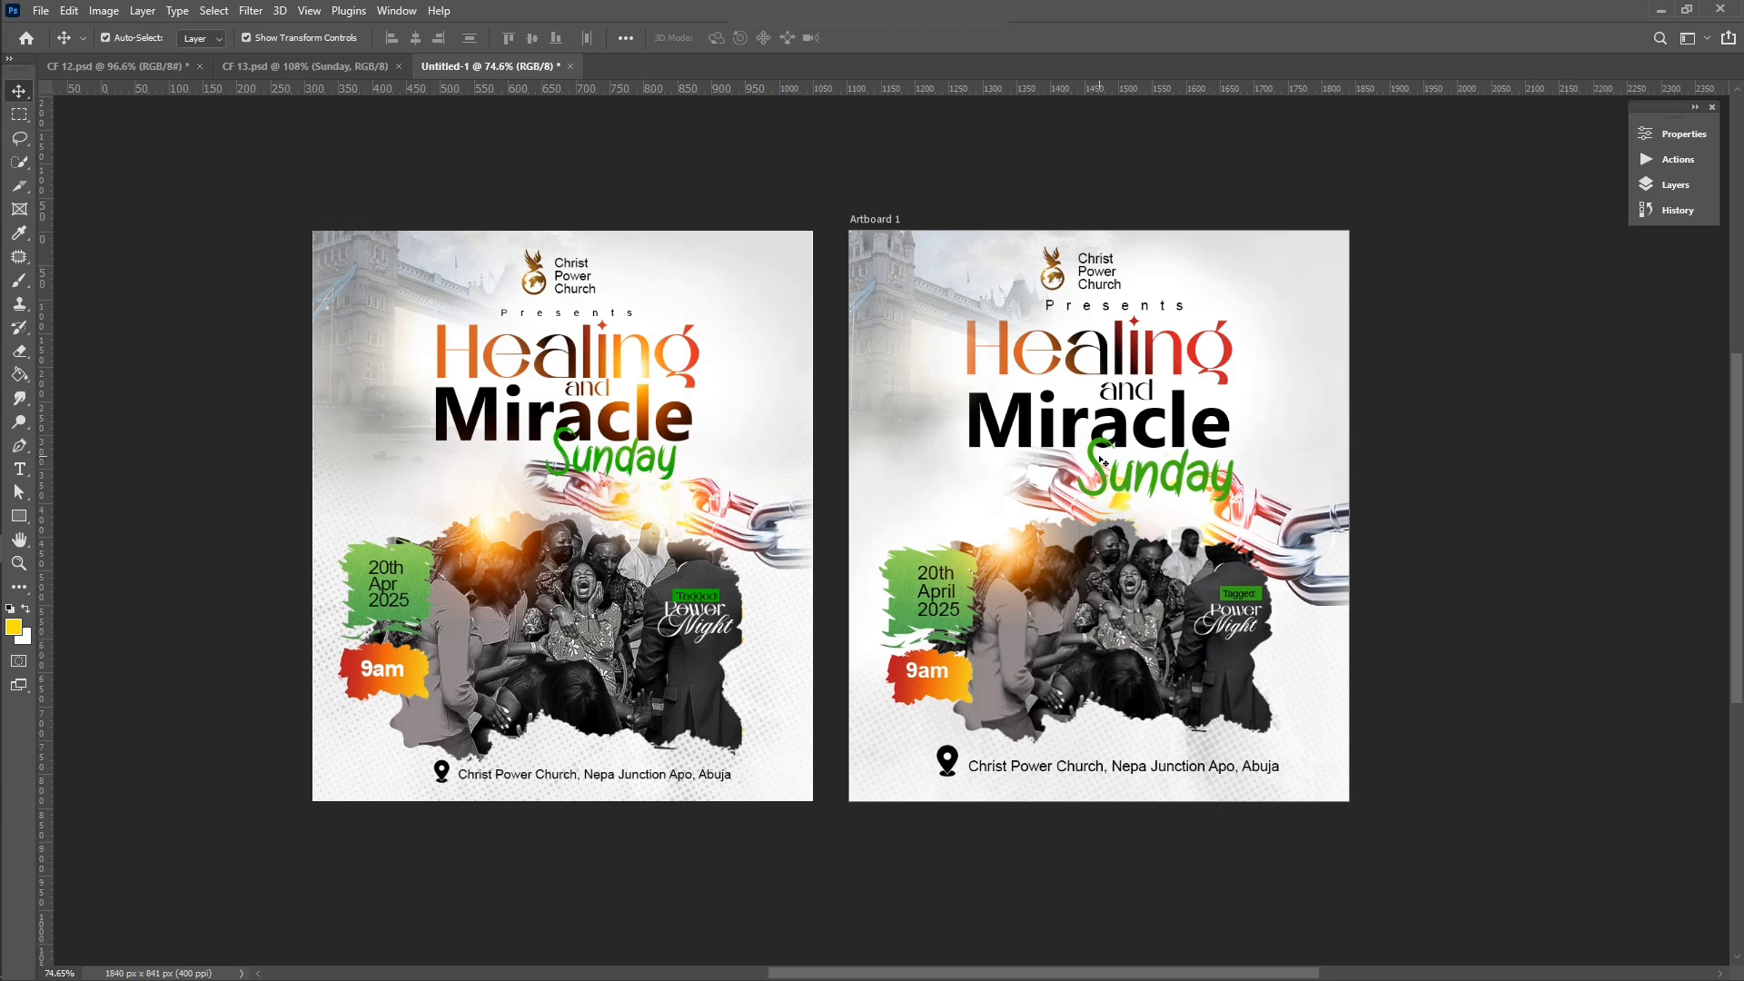